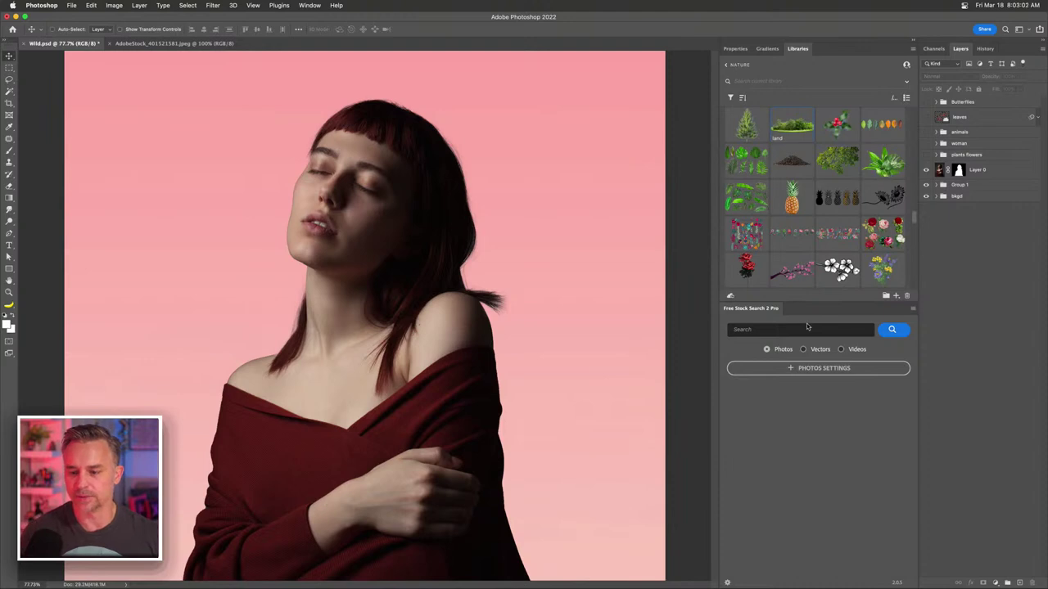
- Detach the Free Stock Search panel, then disable and re-enable Layer 0's mask to preview it
{"action": "left_click_drag", "start_coordinate": [755, 308], "coordinate": [836, 56]}
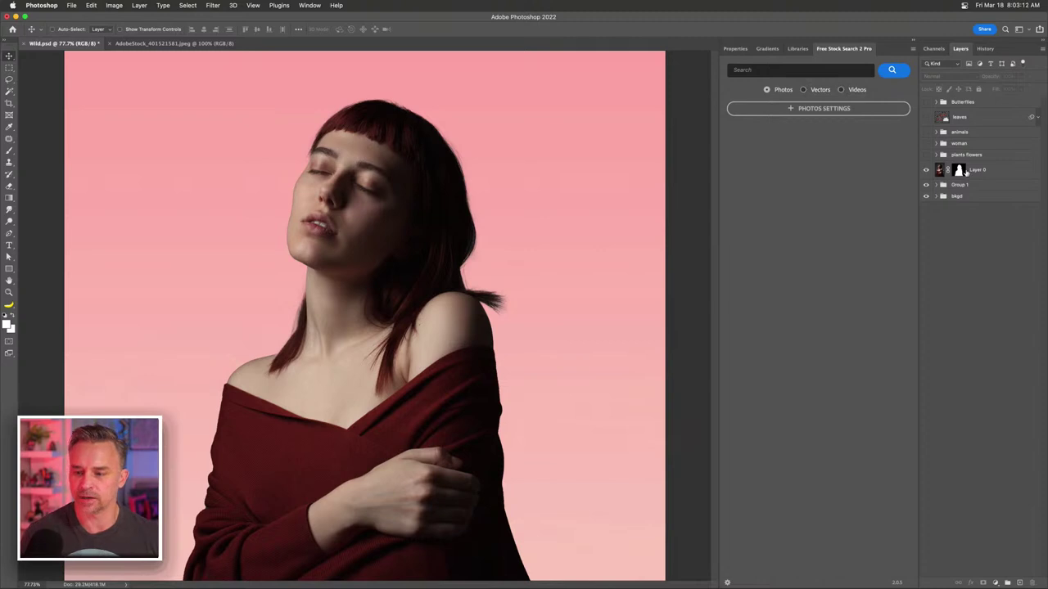
{"action": "left_click", "coordinate": [966, 171]}
{"action": "right_click", "coordinate": [959, 170]}
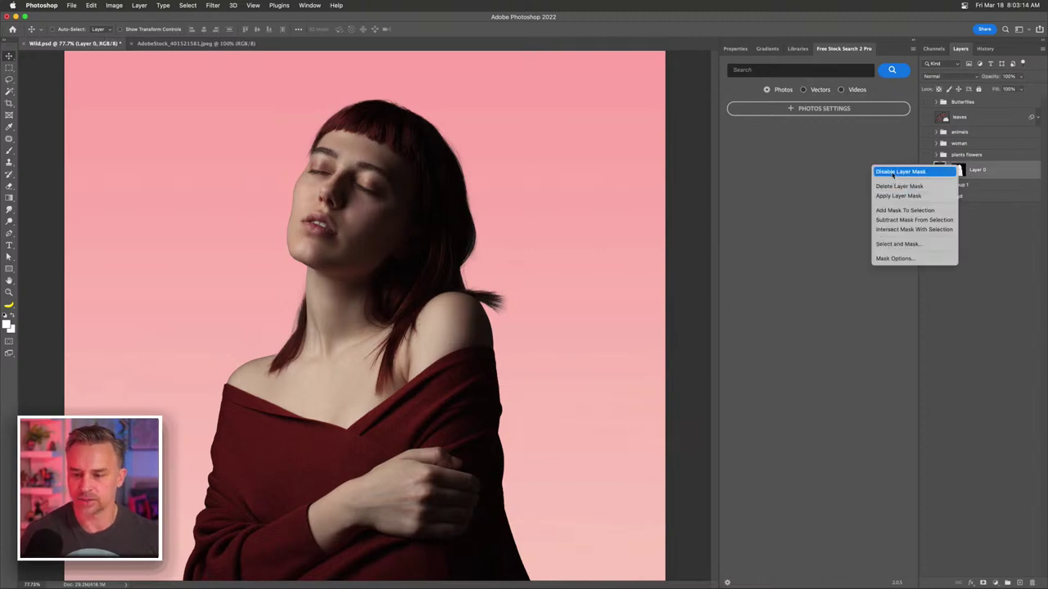
{"action": "left_click", "coordinate": [899, 172]}
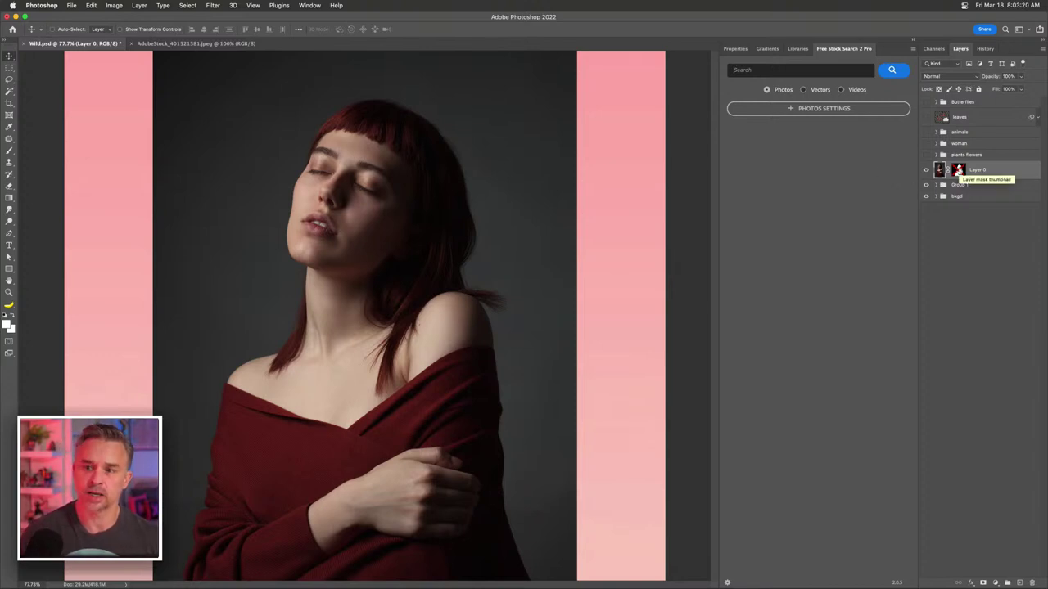
{"action": "left_click", "coordinate": [958, 170]}
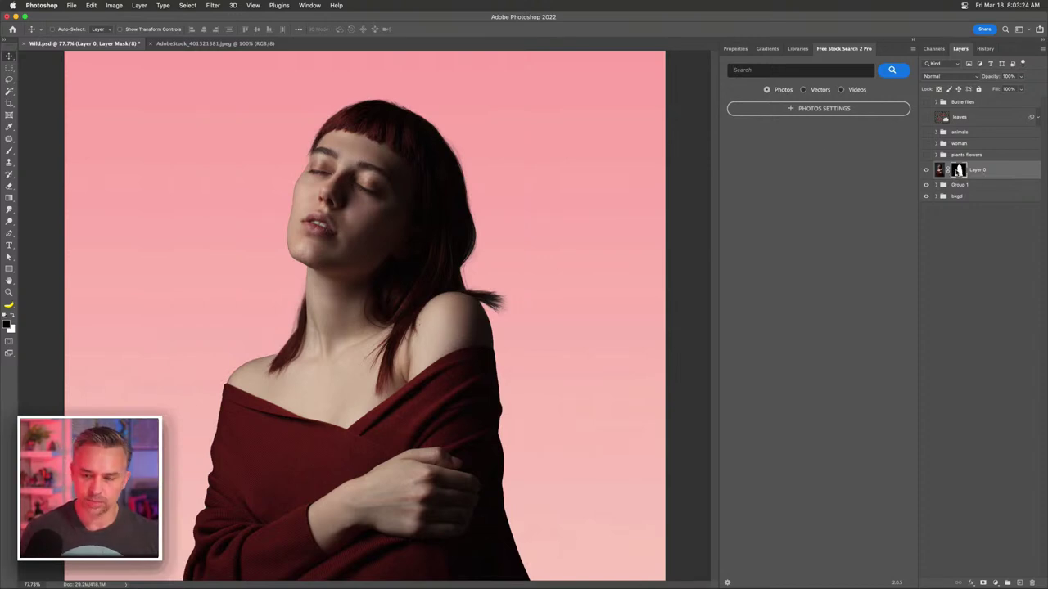
- Zoom the portrait to 200% and delete Layer 0's layer mask
{"action": "key", "text": "super+plus"}
{"action": "key", "text": "super+plus"}
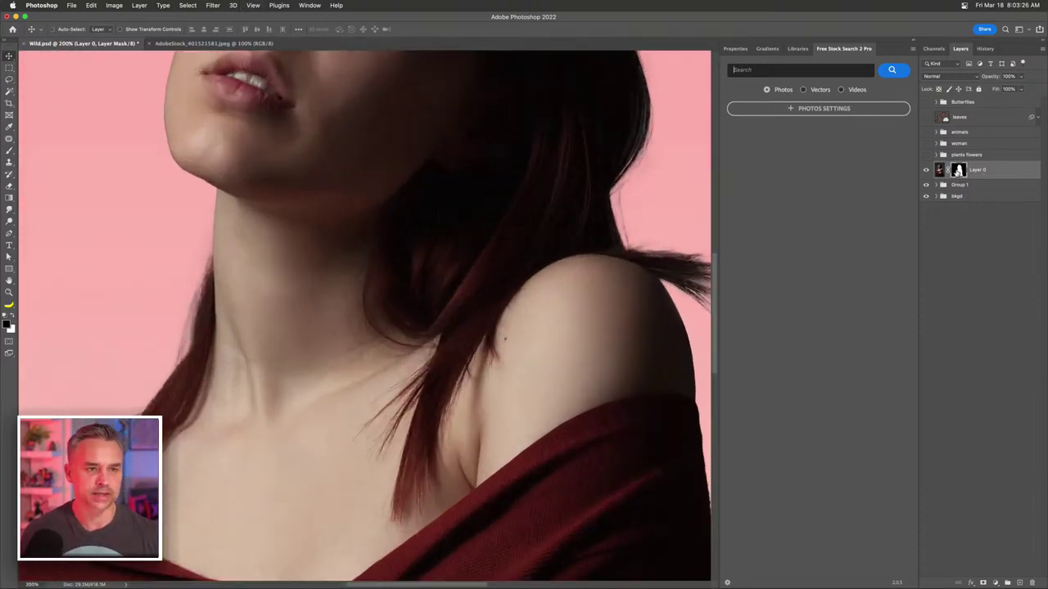
{"action": "scroll", "coordinate": [454, 167], "scroll_direction": "up", "scroll_amount": 10}
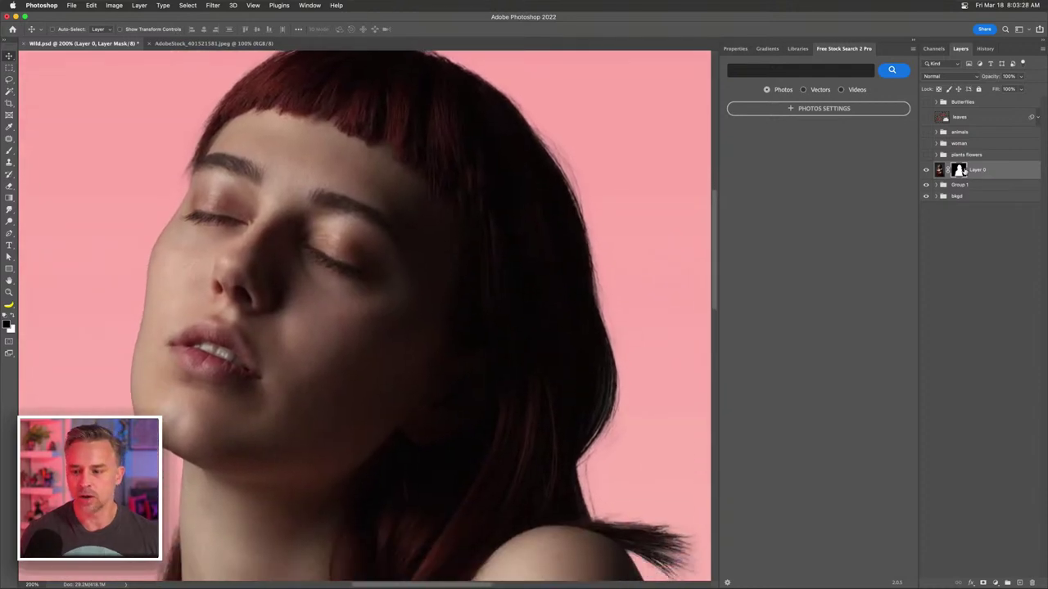
{"action": "right_click", "coordinate": [964, 170]}
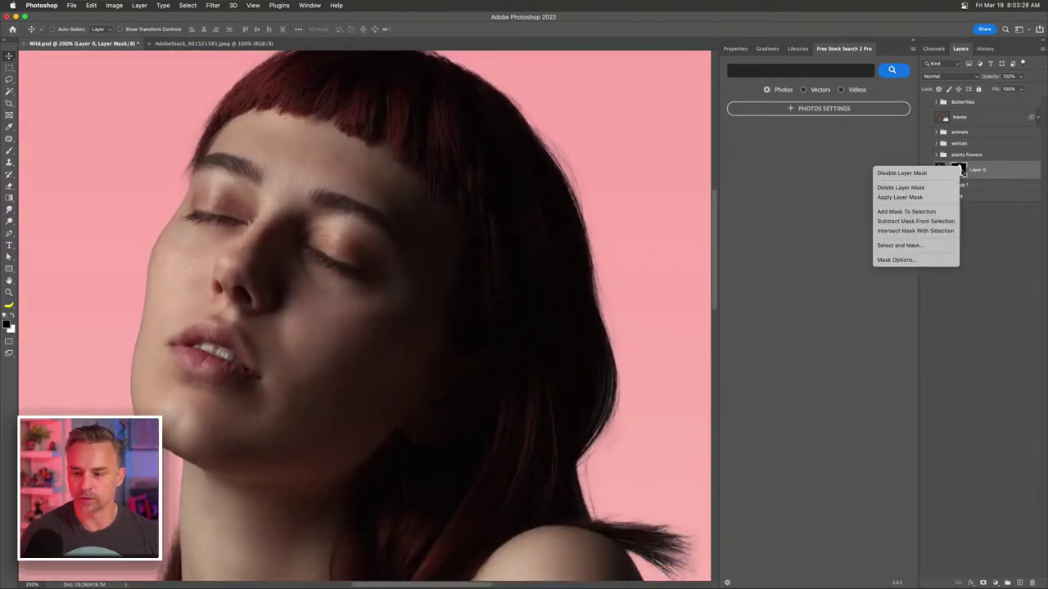
{"action": "left_click", "coordinate": [900, 187]}
{"action": "scroll", "coordinate": [131, 156], "scroll_direction": "up", "scroll_amount": 3}
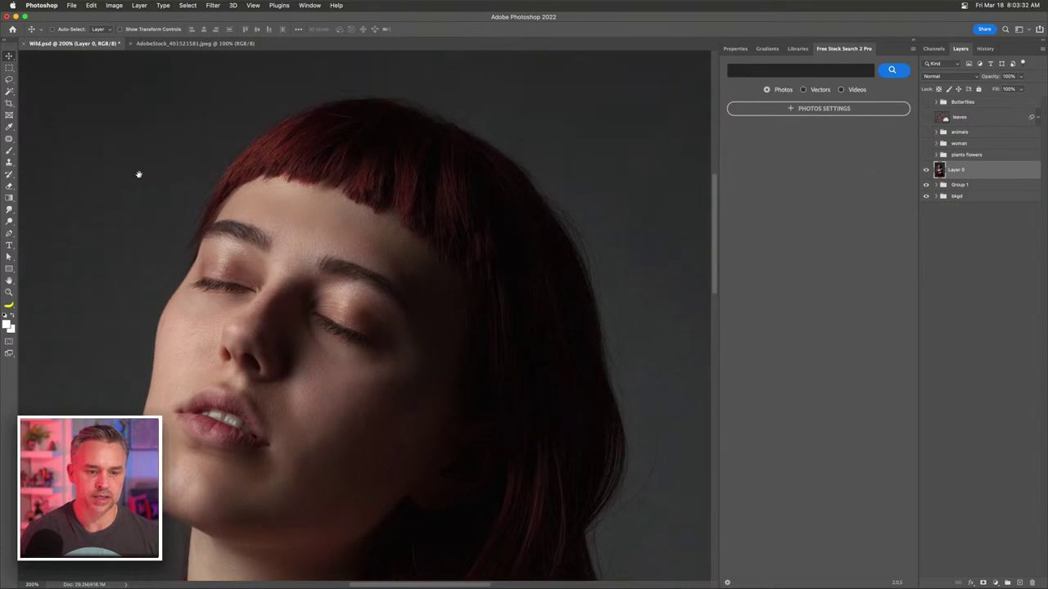
- Apply the Remove Background quick action to Layer 0 and inspect the hair, neck and face edges
{"action": "left_click", "coordinate": [736, 52]}
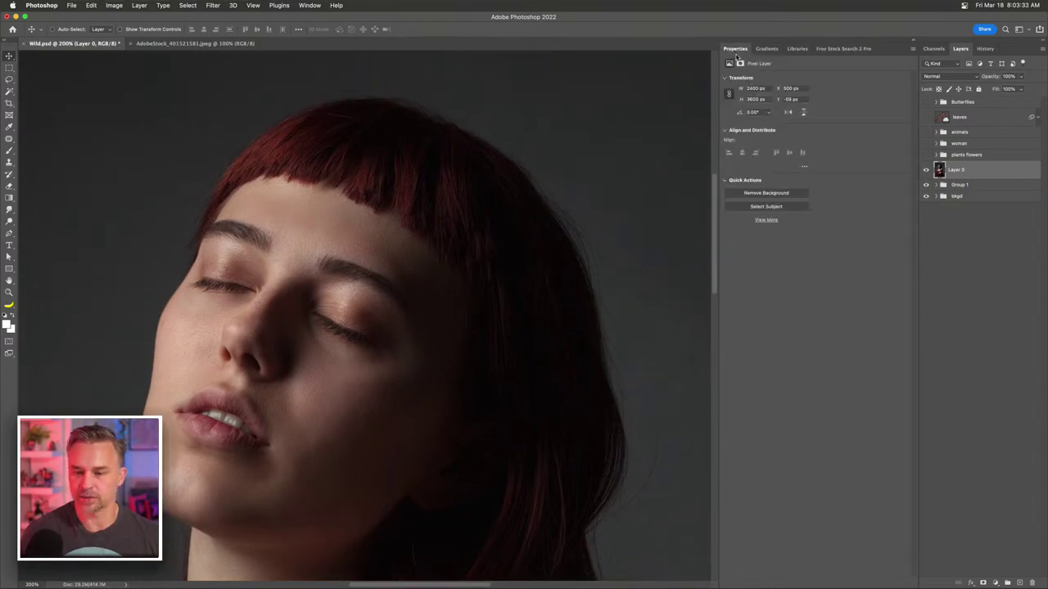
{"action": "left_click", "coordinate": [753, 193]}
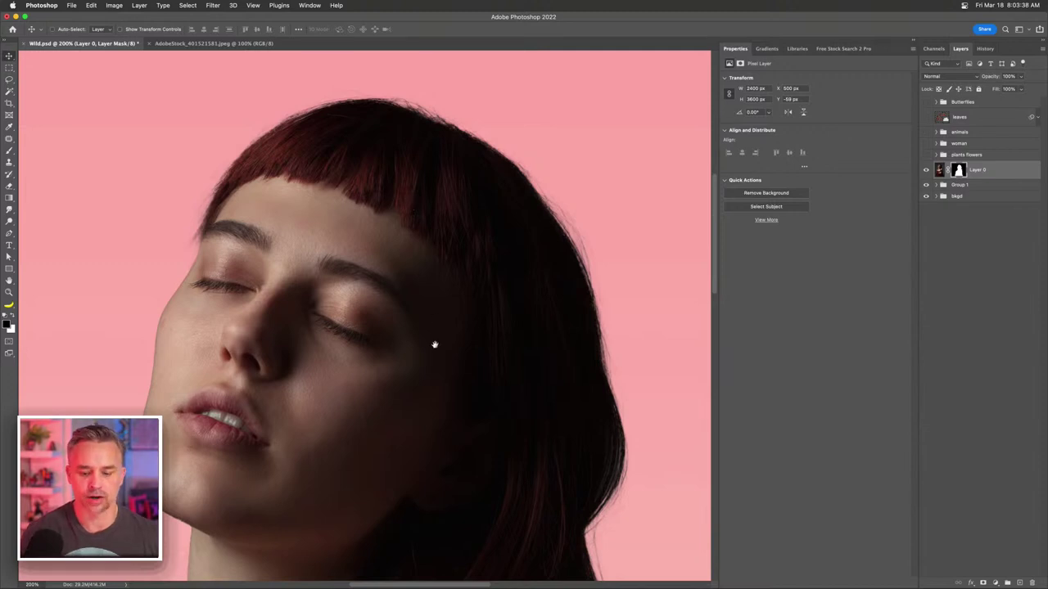
{"action": "left_click_drag", "start_coordinate": [435, 345], "coordinate": [416, 110]}
{"action": "left_click_drag", "start_coordinate": [545, 355], "coordinate": [473, 320]}
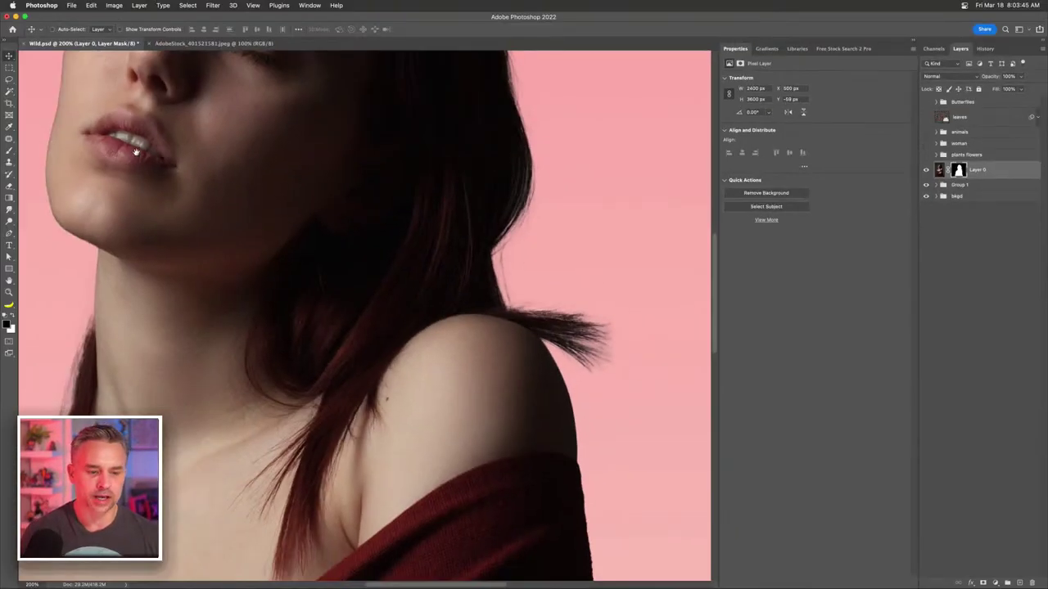
{"action": "left_click_drag", "start_coordinate": [135, 151], "coordinate": [303, 429]}
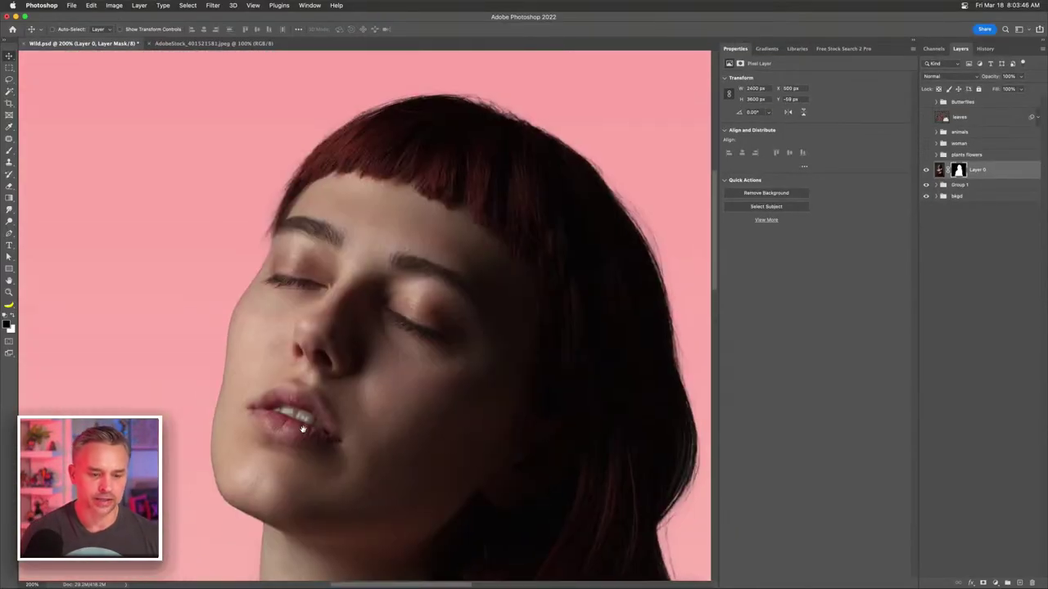
{"action": "scroll", "coordinate": [303, 429], "scroll_direction": "down", "scroll_amount": 10}
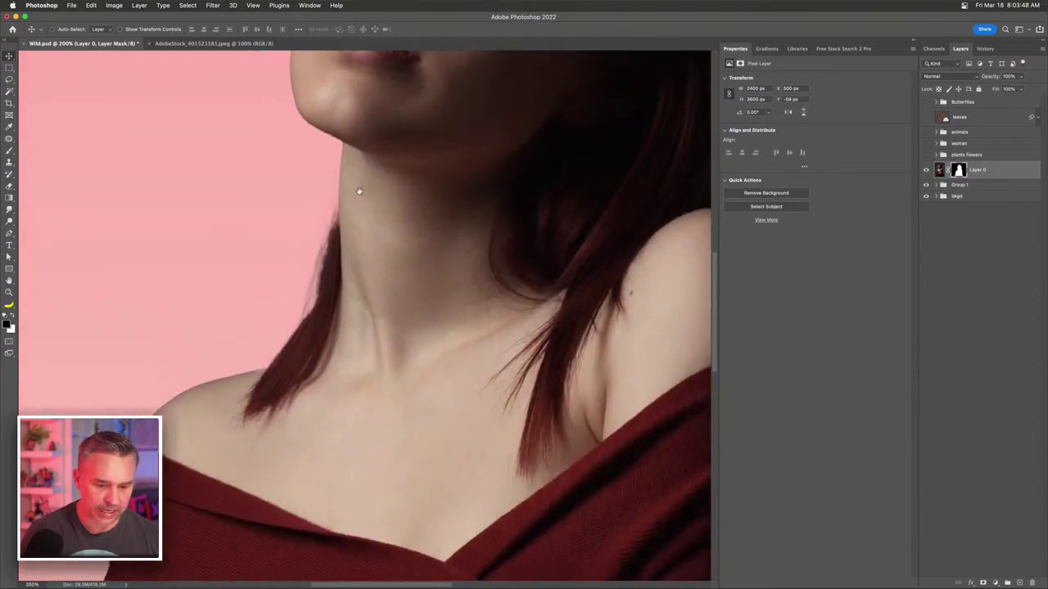
{"action": "scroll", "coordinate": [328, 314], "scroll_direction": "up", "scroll_amount": 8}
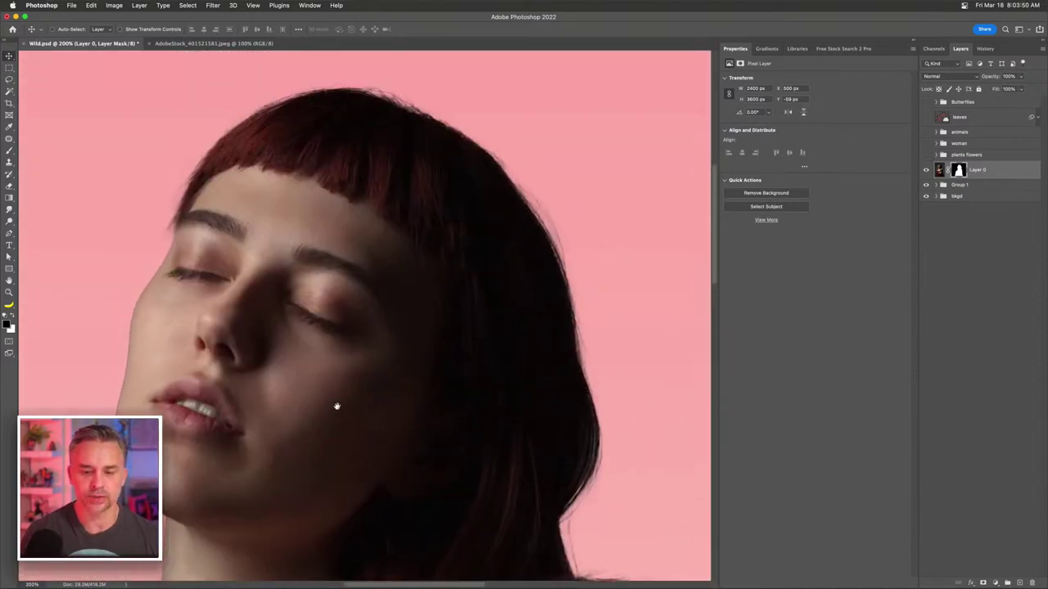
{"action": "scroll", "coordinate": [348, 404], "scroll_direction": "down", "scroll_amount": 2}
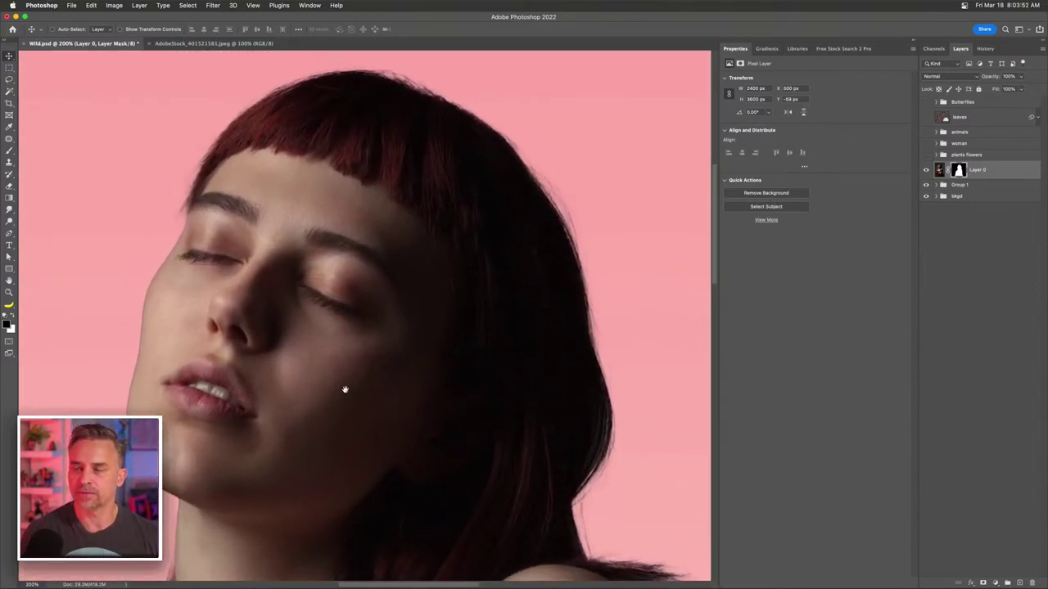
{"action": "left_click_drag", "start_coordinate": [370, 343], "coordinate": [386, 316]}
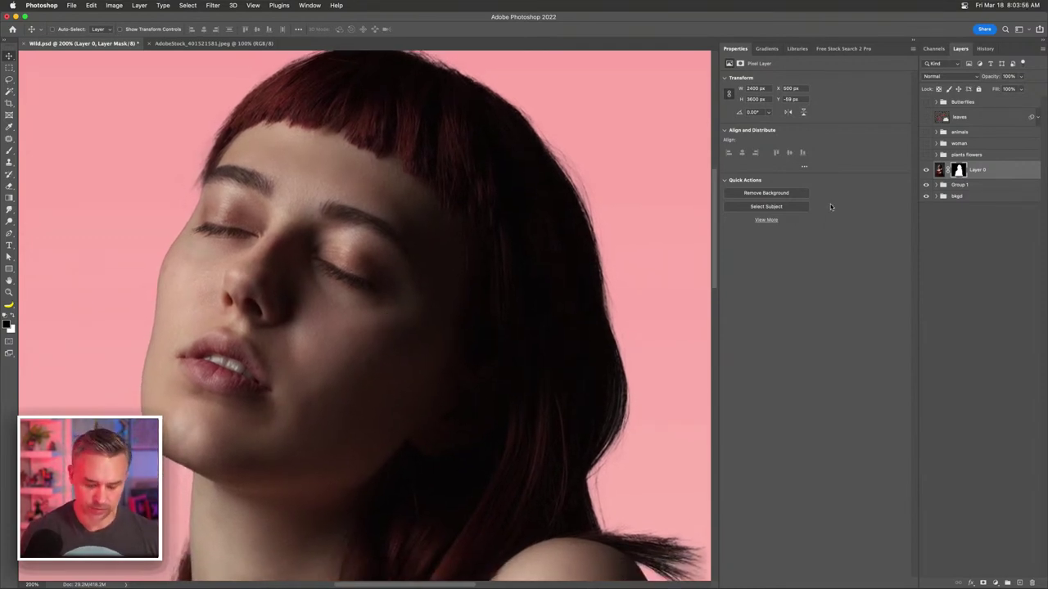
- Collapse the side panels to icons, zoom to 200% on the face, and target Layer 0's image thumbnail
{"action": "key", "text": "super+0"}
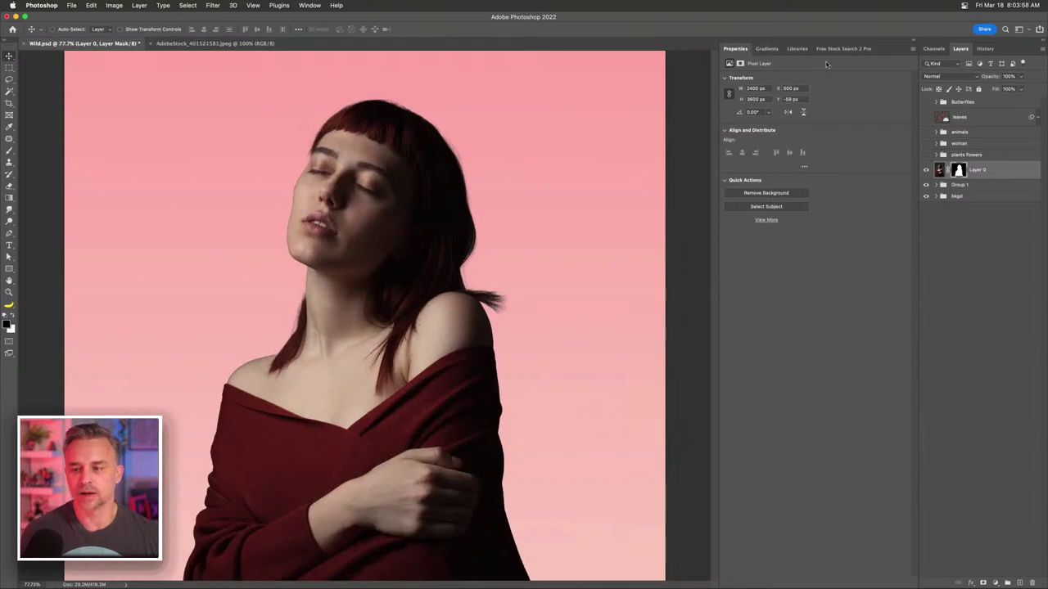
{"action": "left_click", "coordinate": [913, 42]}
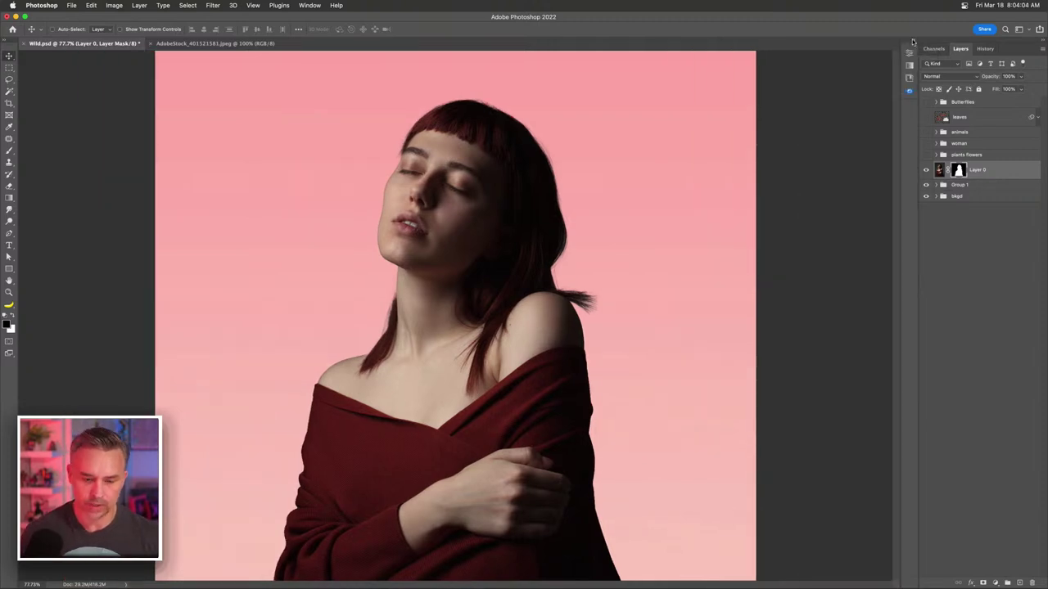
{"action": "key", "text": "super+plus"}
{"action": "key", "text": "super+plus"}
{"action": "scroll", "coordinate": [369, 213], "scroll_direction": "up", "scroll_amount": 2}
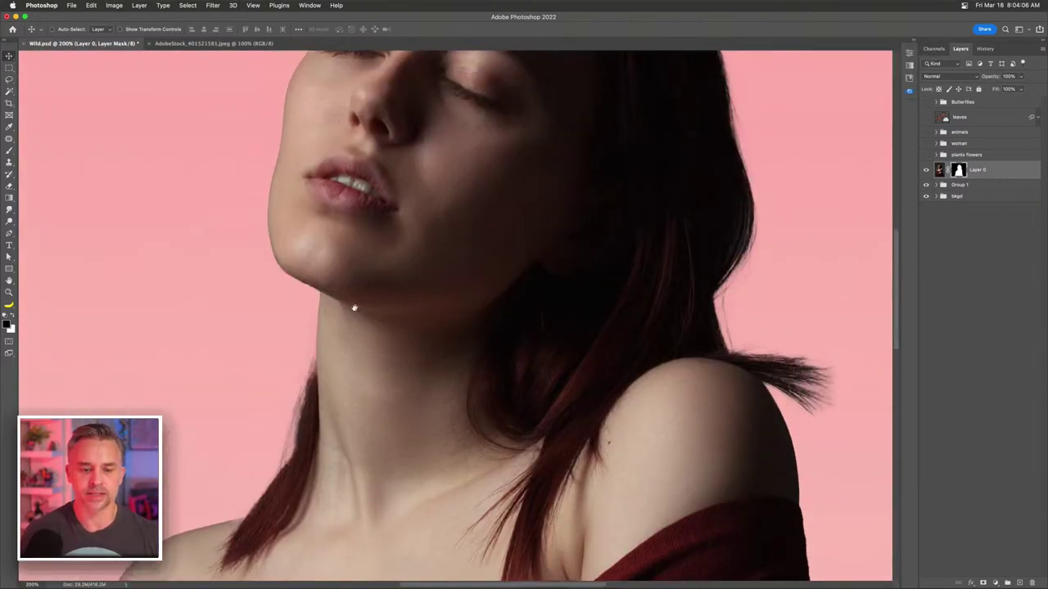
{"action": "left_click_drag", "start_coordinate": [355, 308], "coordinate": [335, 422]}
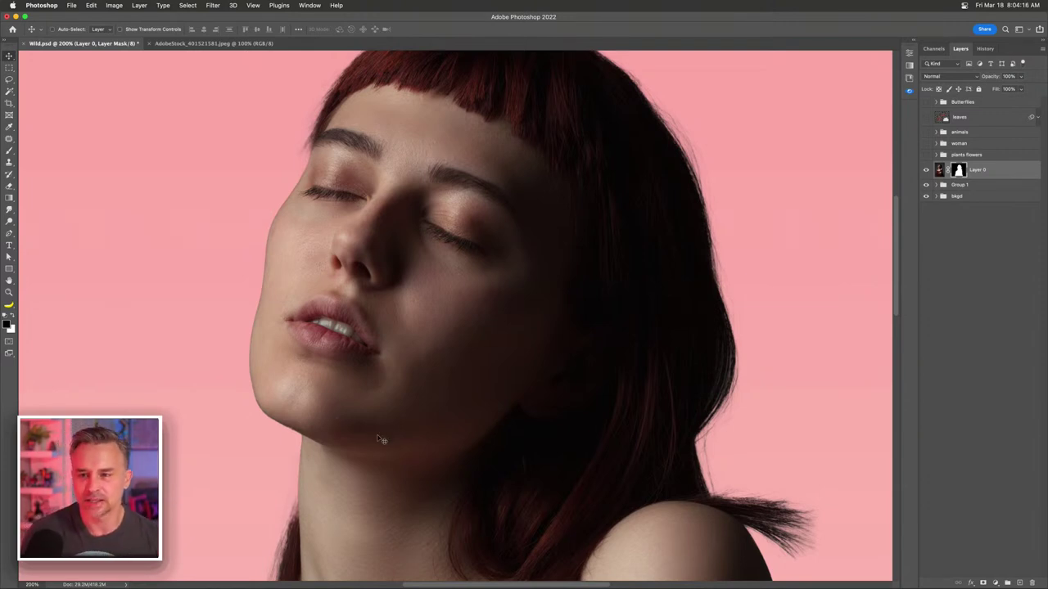
{"action": "scroll", "coordinate": [496, 243], "scroll_direction": "up", "scroll_amount": 3}
{"action": "left_click_drag", "start_coordinate": [540, 234], "coordinate": [548, 218]}
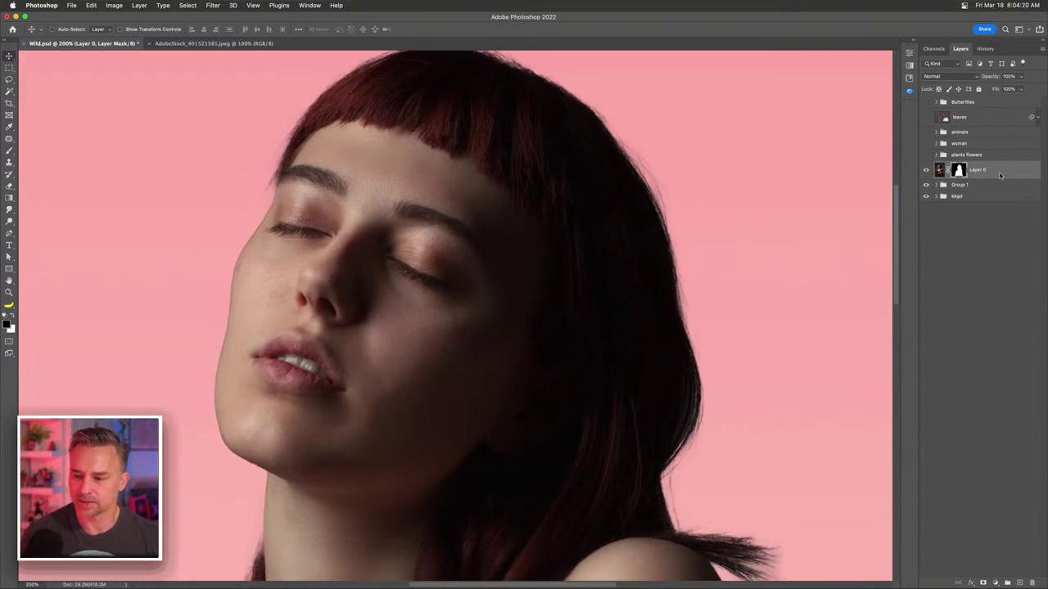
{"action": "left_click", "coordinate": [939, 170]}
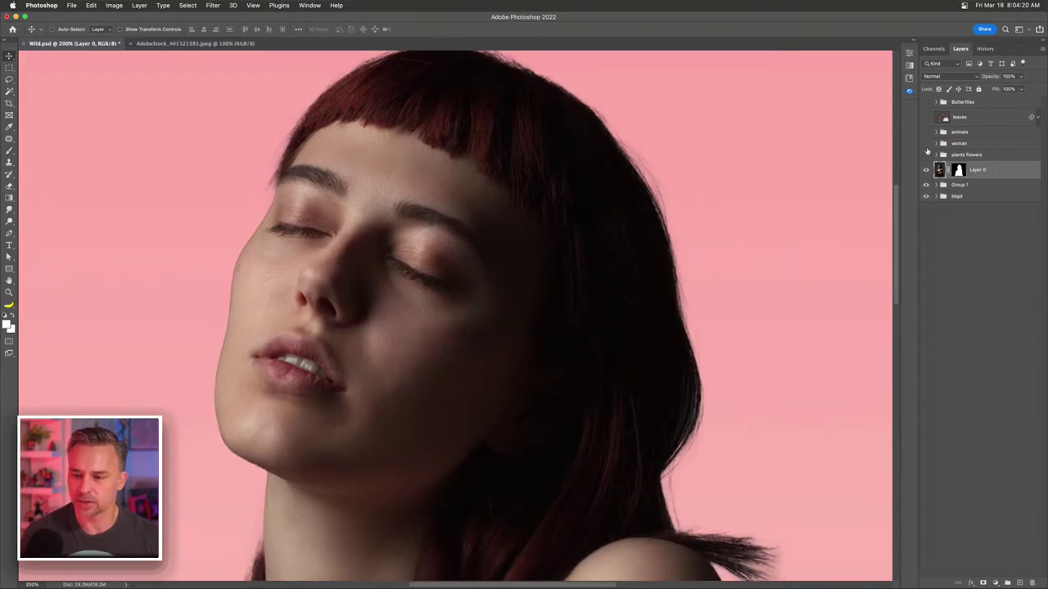
- Expand the dock, open the NATURE library, and scroll through its Flowers & Plants thumbnails
{"action": "left_click", "coordinate": [912, 42]}
{"action": "left_click", "coordinate": [797, 49]}
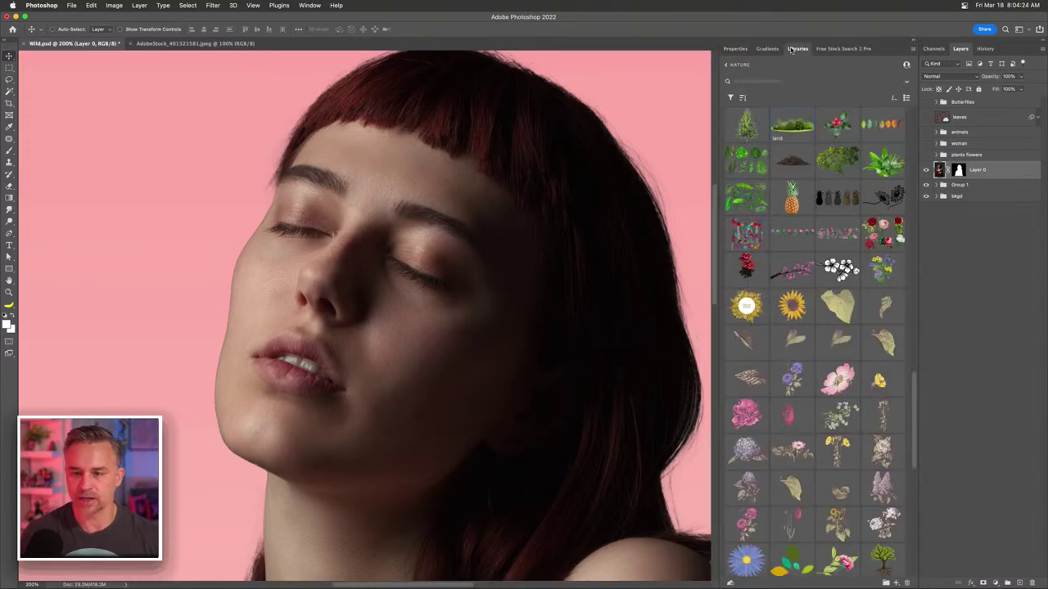
{"action": "scroll", "coordinate": [836, 249], "scroll_direction": "down", "scroll_amount": 10}
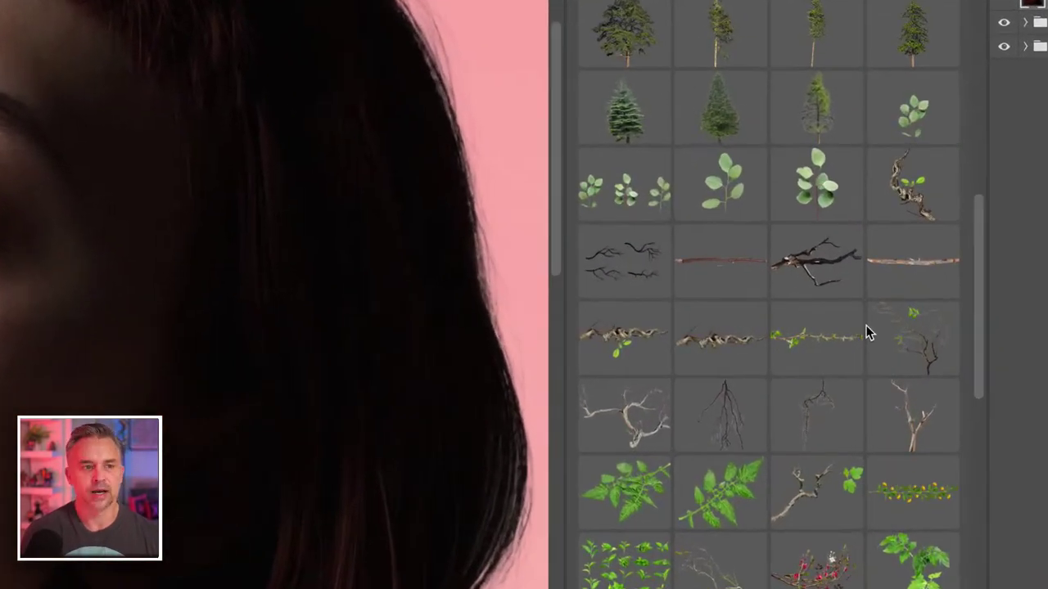
{"action": "scroll", "coordinate": [792, 300], "scroll_direction": "down", "scroll_amount": 5}
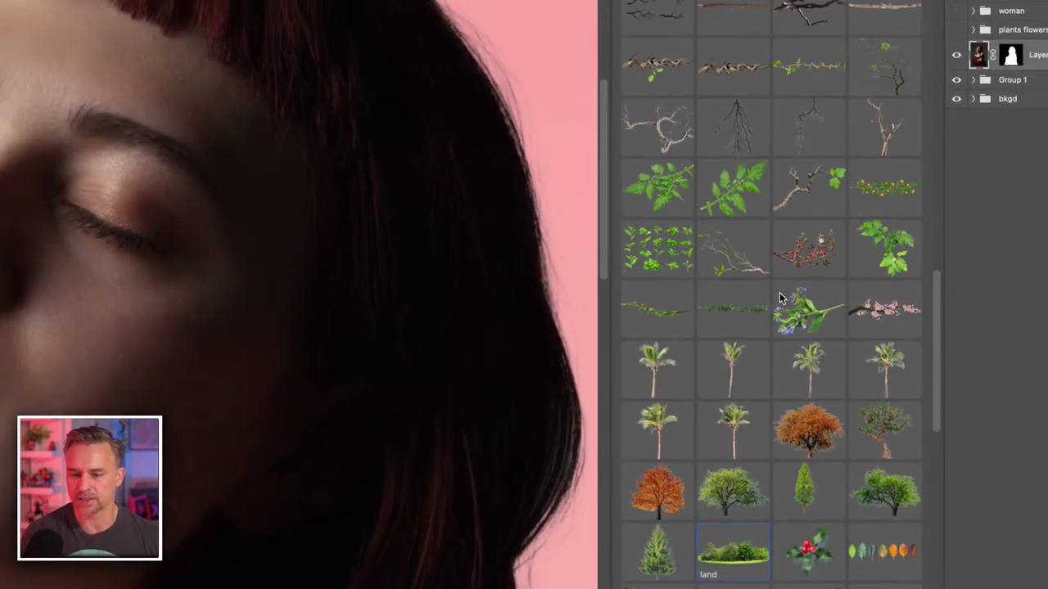
{"action": "scroll", "coordinate": [779, 299], "scroll_direction": "up", "scroll_amount": 15}
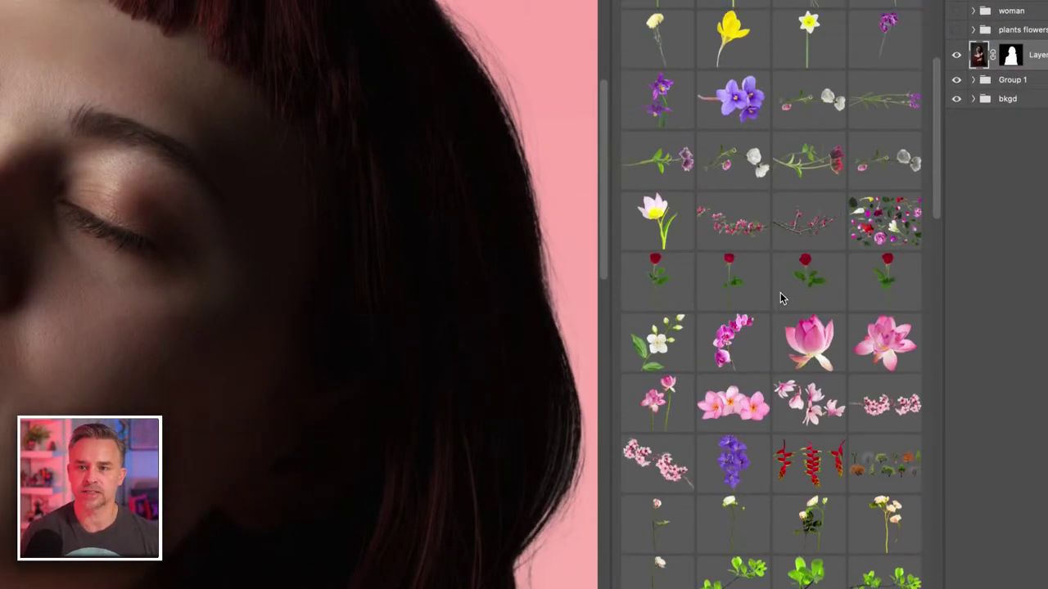
{"action": "scroll", "coordinate": [780, 299], "scroll_direction": "up", "scroll_amount": 10}
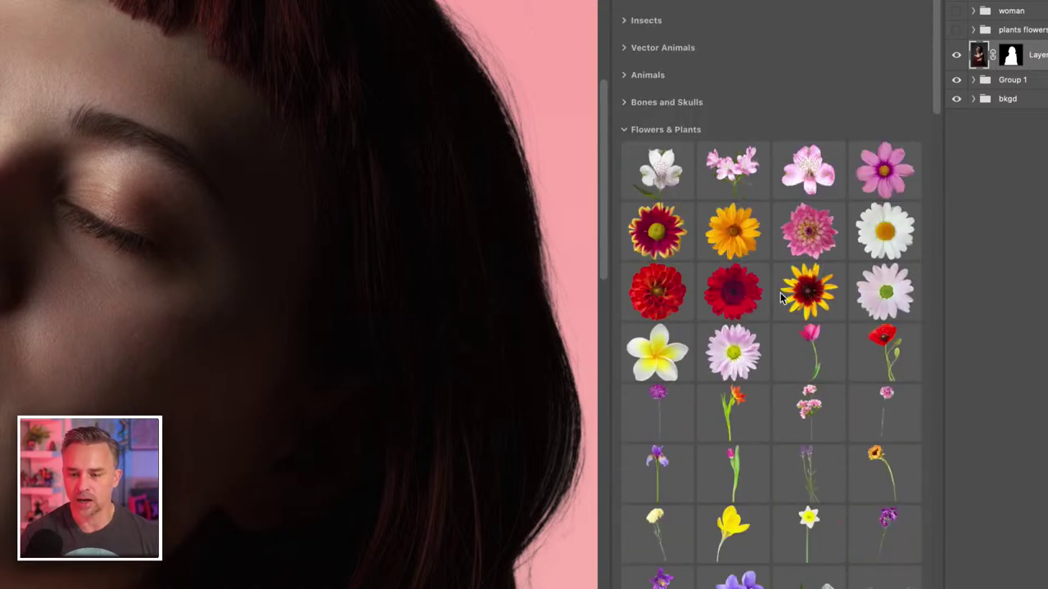
{"action": "scroll", "coordinate": [780, 299], "scroll_direction": "down", "scroll_amount": 15}
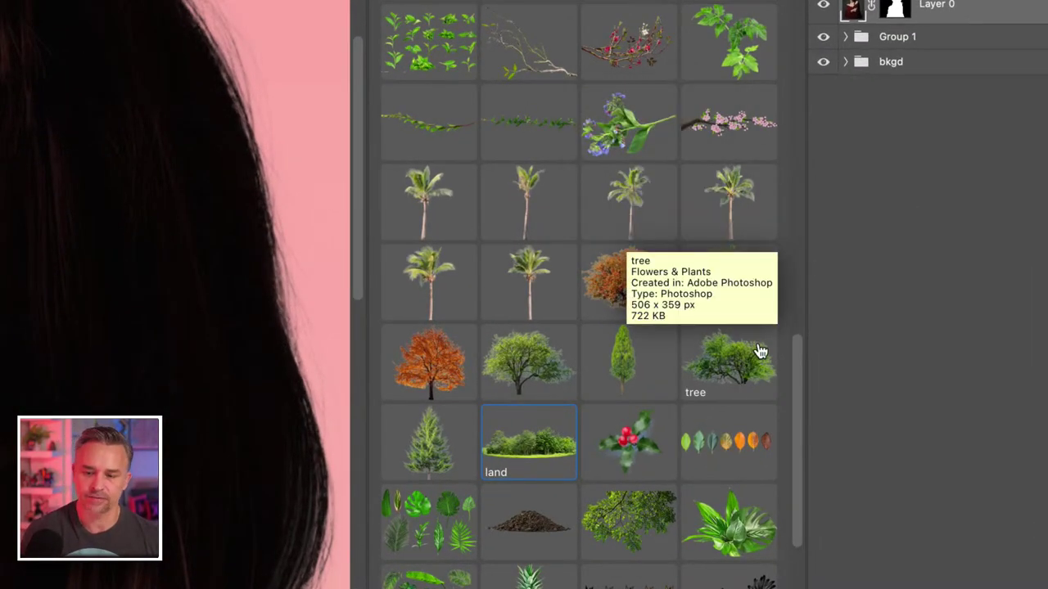
{"action": "scroll", "coordinate": [750, 344], "scroll_direction": "down", "scroll_amount": 10}
{"action": "scroll", "coordinate": [750, 344], "scroll_direction": "down", "scroll_amount": 10}
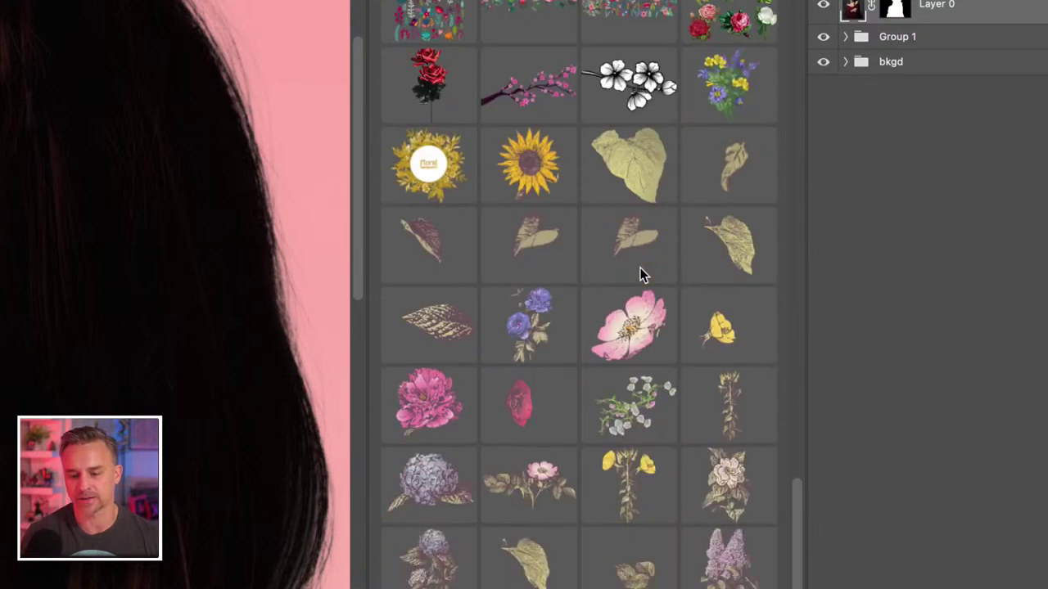
{"action": "scroll", "coordinate": [641, 268], "scroll_direction": "down", "scroll_amount": 2}
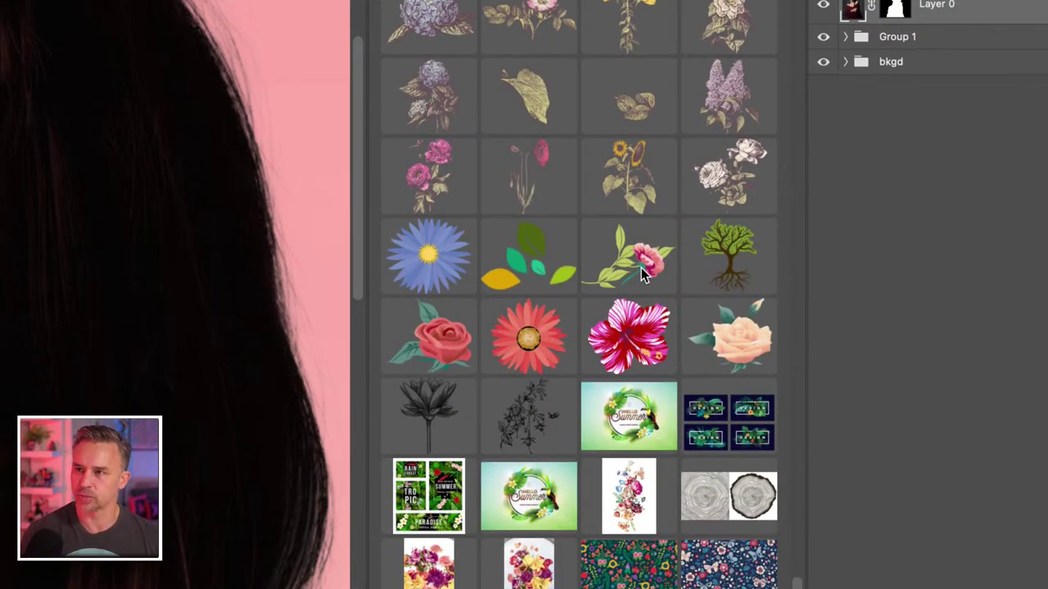
{"action": "scroll", "coordinate": [641, 268], "scroll_direction": "down", "scroll_amount": 8}
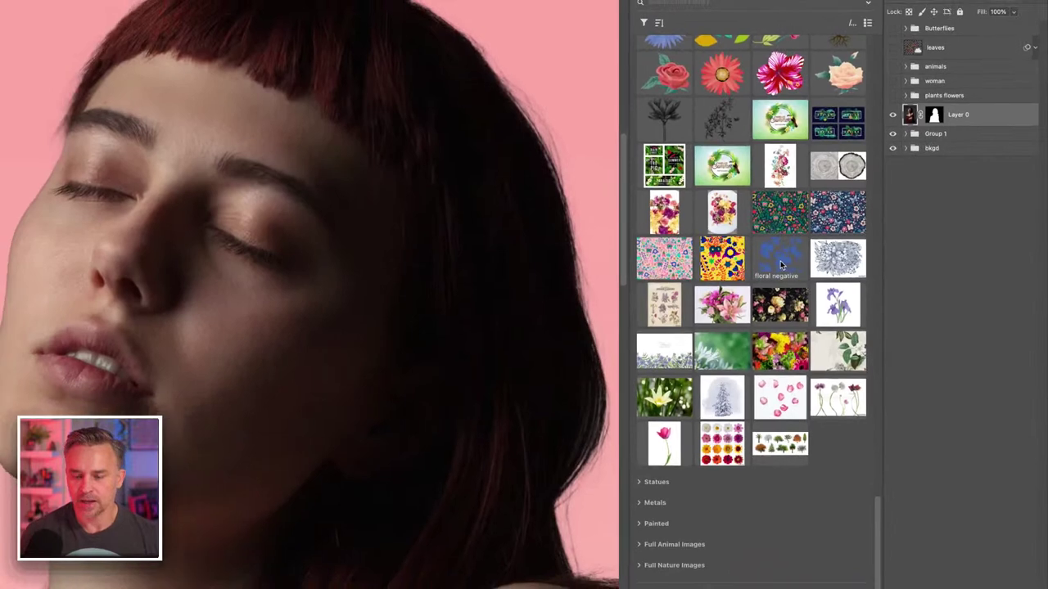
{"action": "scroll", "coordinate": [720, 180], "scroll_direction": "up", "scroll_amount": 1}
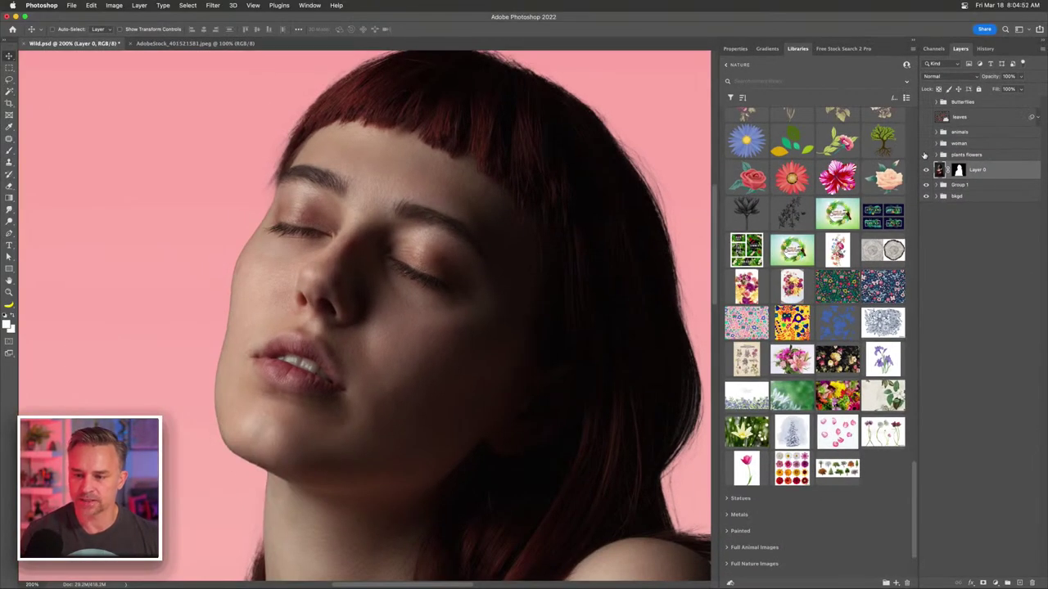
- Show the woman group's branches and magnolias with plants flowers left hidden, zoomed in on the face
{"action": "left_click", "coordinate": [925, 155]}
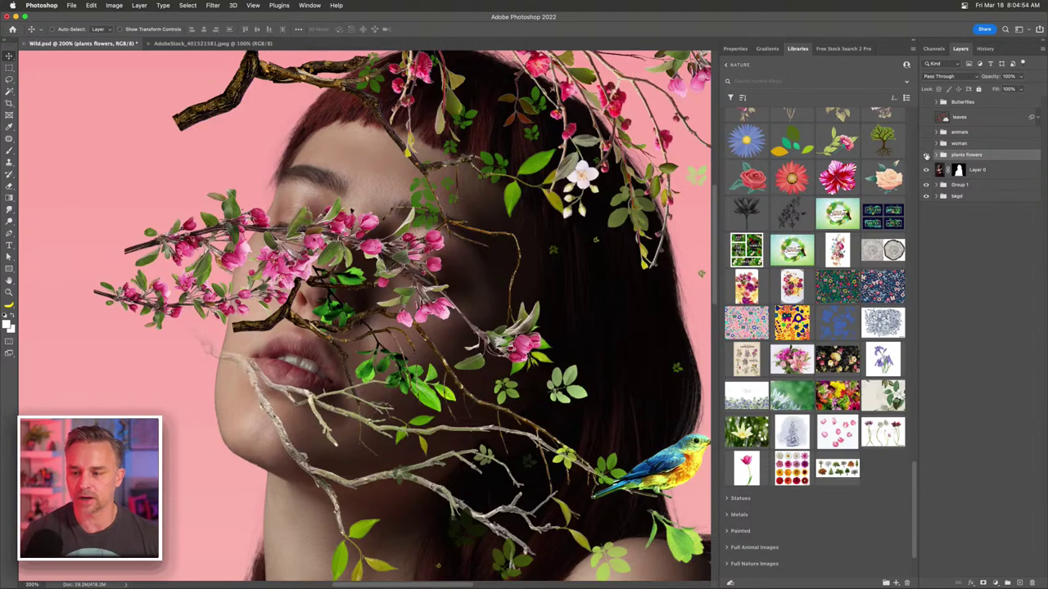
{"action": "left_click", "coordinate": [924, 155]}
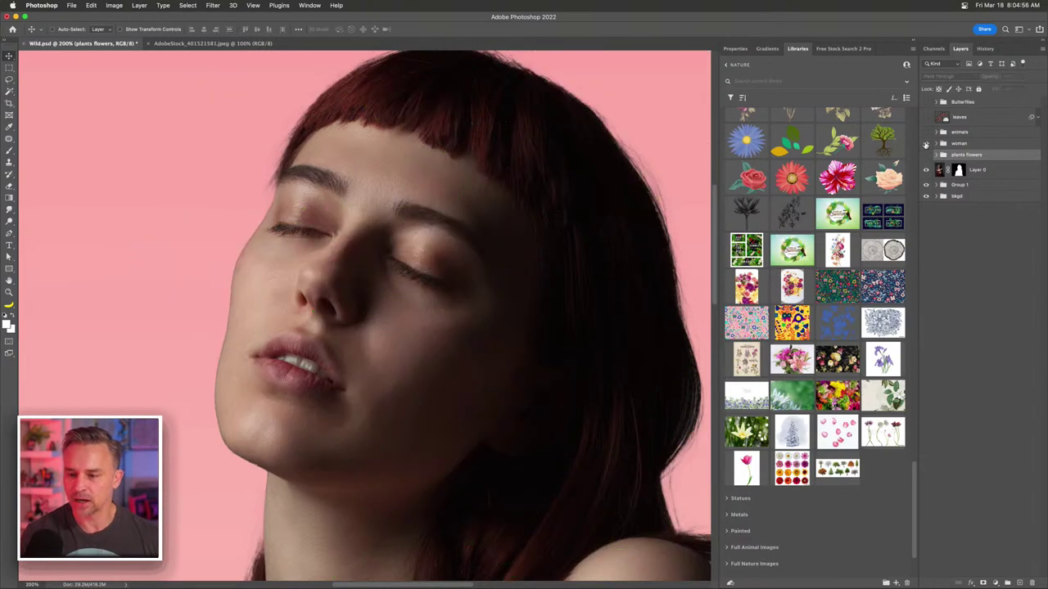
{"action": "left_click", "coordinate": [926, 144]}
{"action": "key", "text": "super+0"}
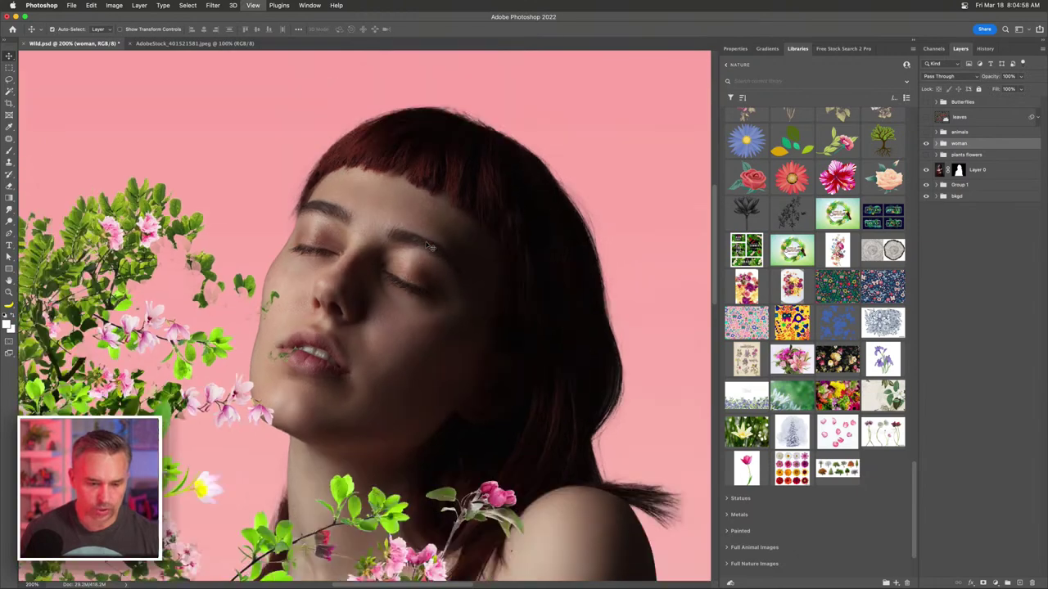
{"action": "key", "text": "super+1"}
{"action": "key", "text": "super+plus"}
{"action": "key", "text": "super+plus"}
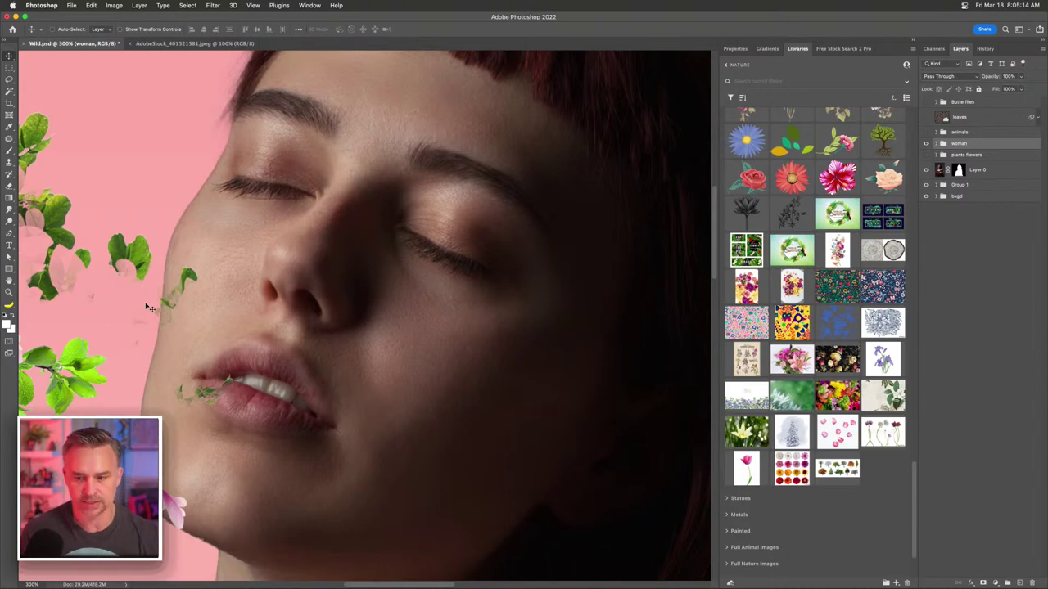
{"action": "scroll", "coordinate": [798, 278], "scroll_direction": "up", "scroll_amount": 10}
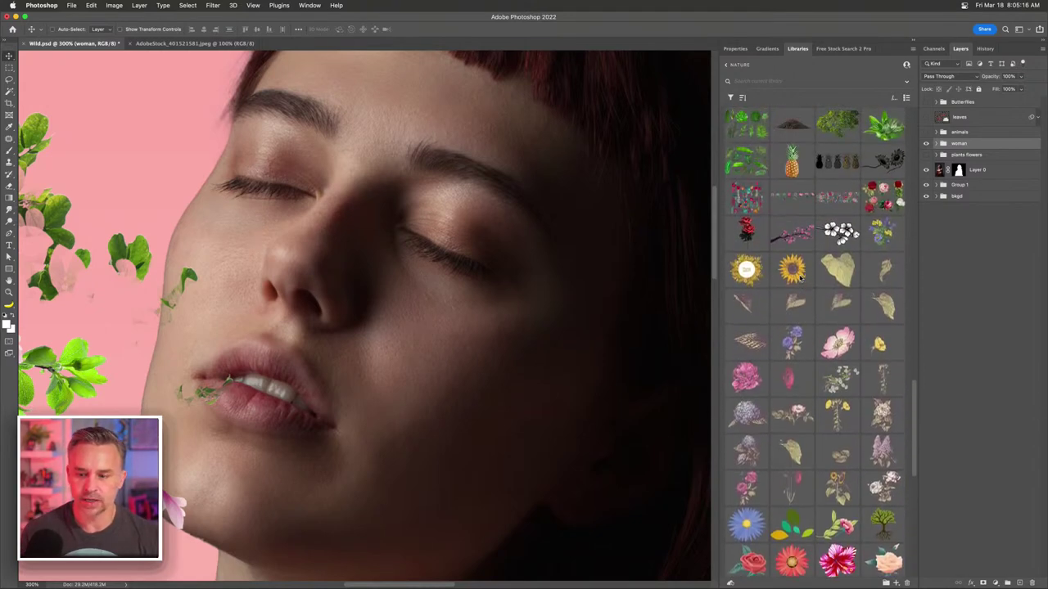
{"action": "key", "text": "super+minus"}
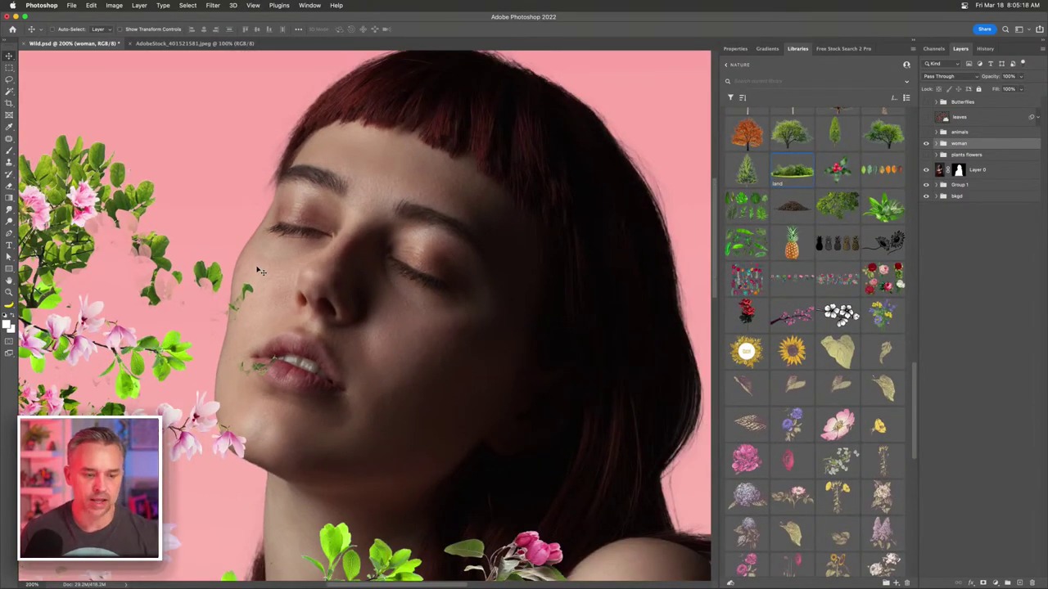
{"action": "left_click_drag", "start_coordinate": [157, 323], "coordinate": [412, 253]}
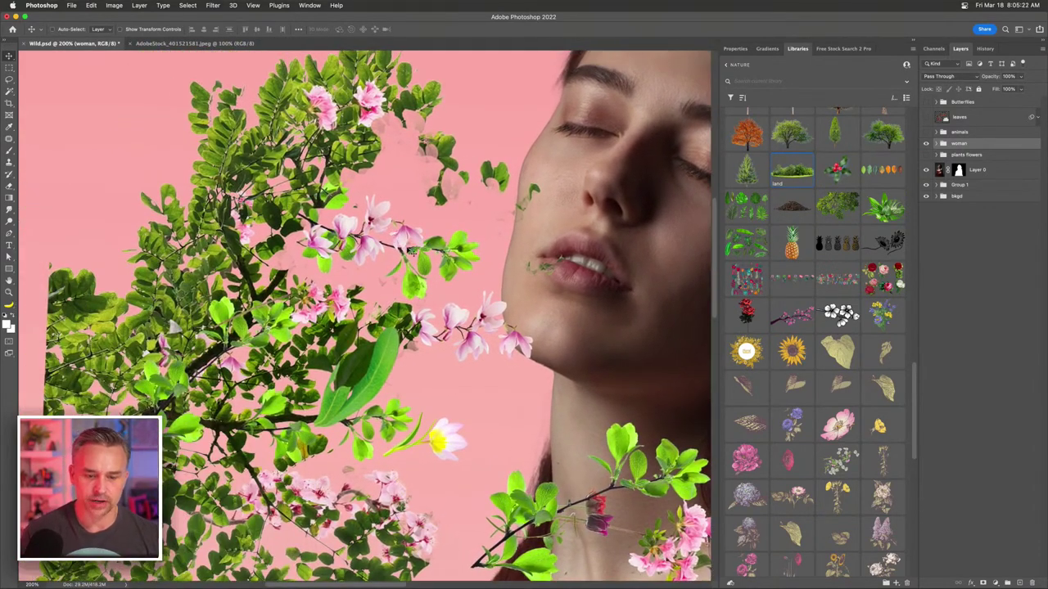
- Delete Layer 20 from the woman group and remove the tree branch isolated layer mask
{"action": "left_click", "coordinate": [488, 175], "text": "super"}
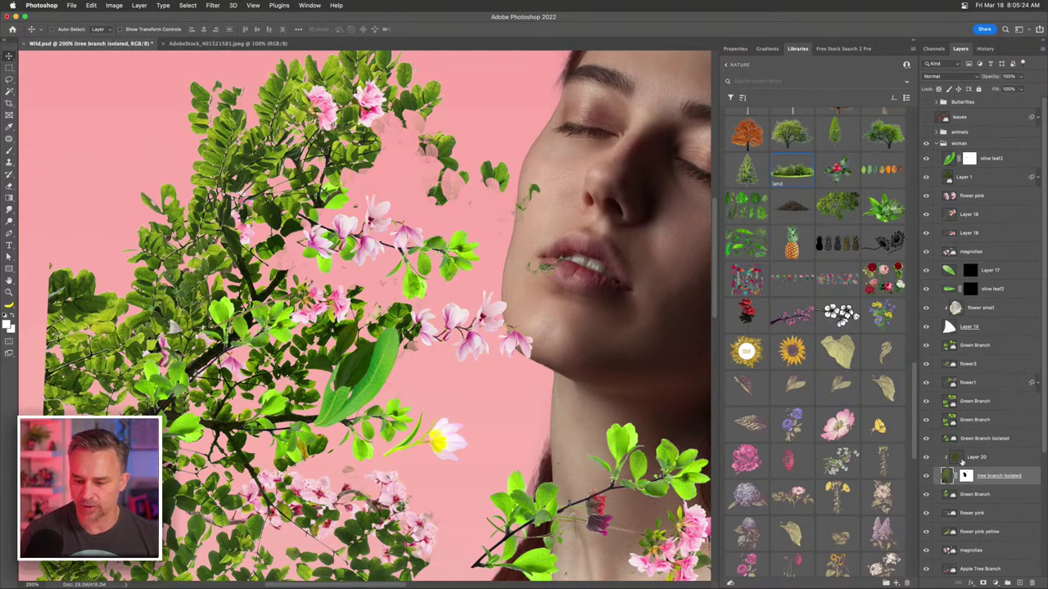
{"action": "left_click", "coordinate": [974, 458]}
{"action": "right_click", "coordinate": [992, 463]}
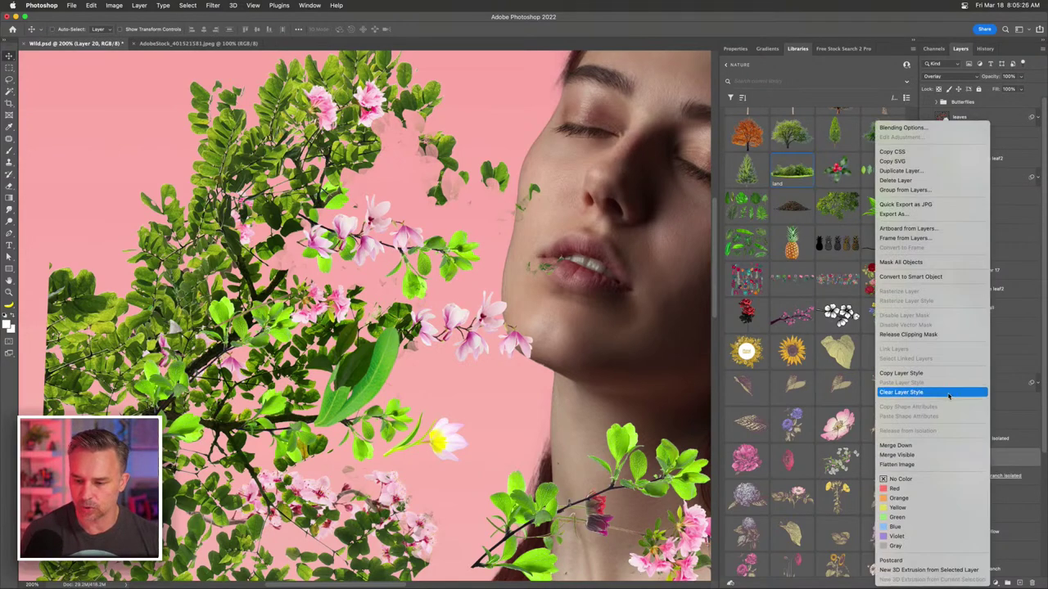
{"action": "left_click", "coordinate": [1014, 463]}
{"action": "right_click", "coordinate": [968, 458]}
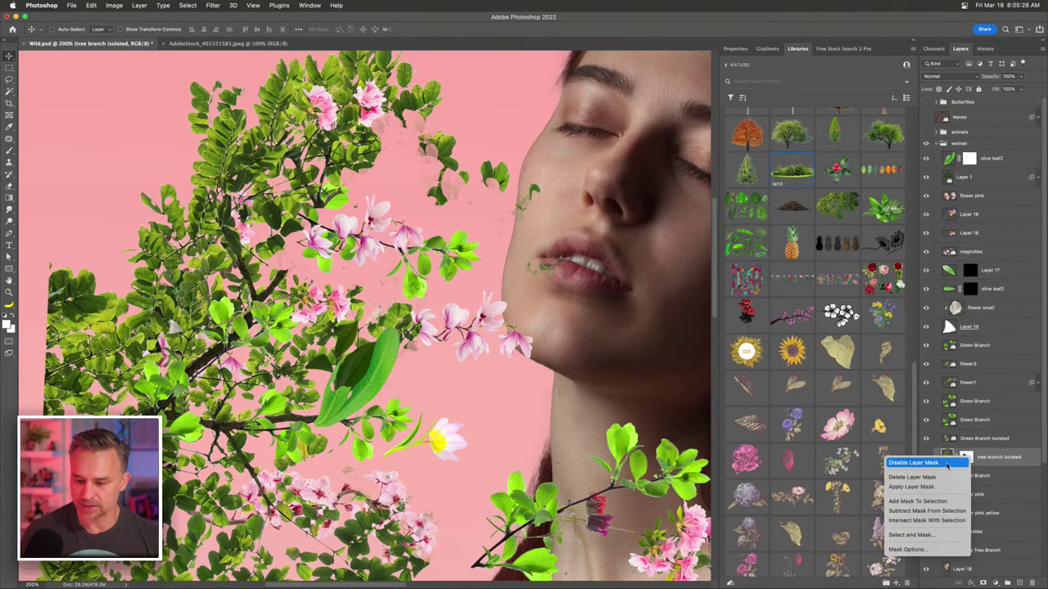
{"action": "left_click", "coordinate": [930, 476]}
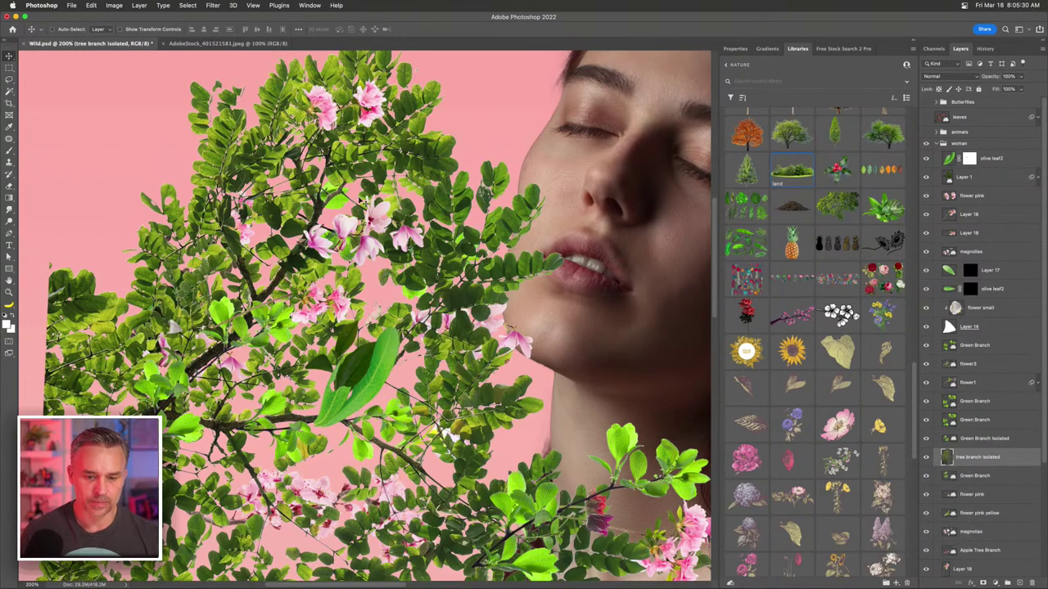
{"action": "key", "text": "super+0"}
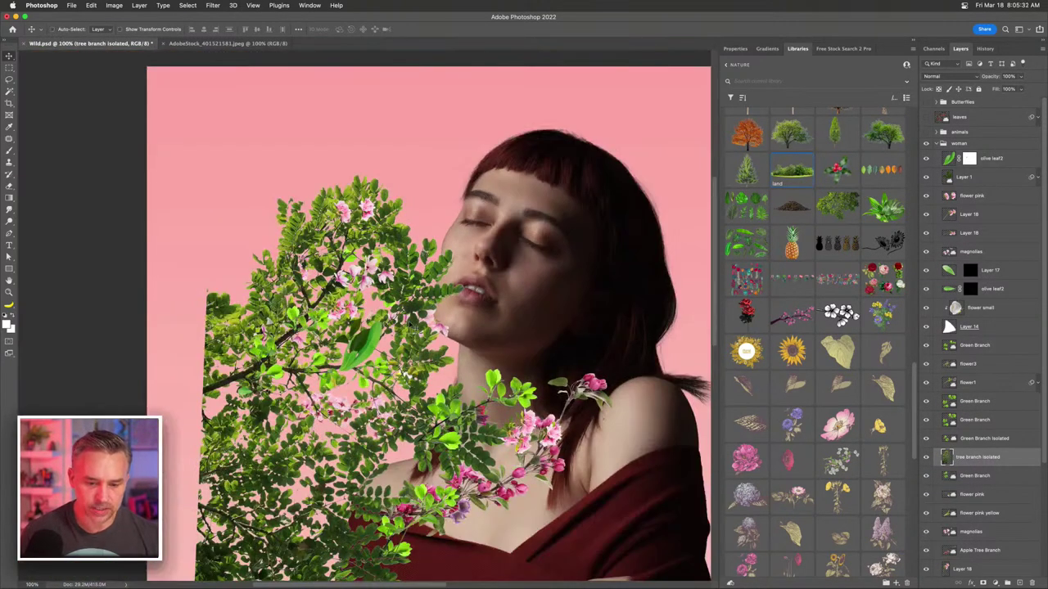
{"action": "key", "text": "super+1"}
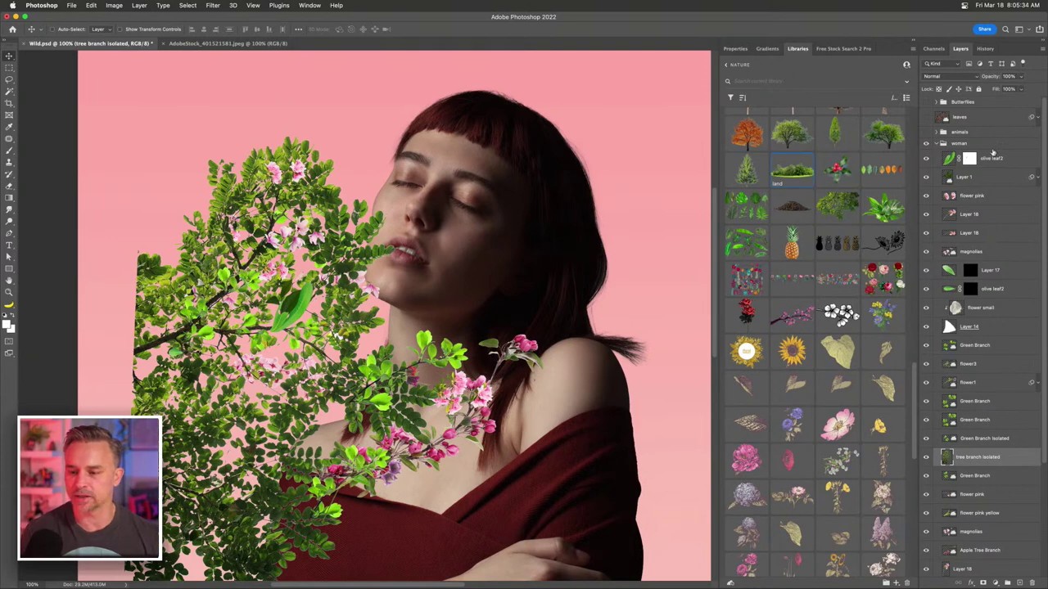
- Delete the olive leaf2 layer mask, collapse the woman group, and toggle its visibility to compare
{"action": "left_click", "coordinate": [971, 145]}
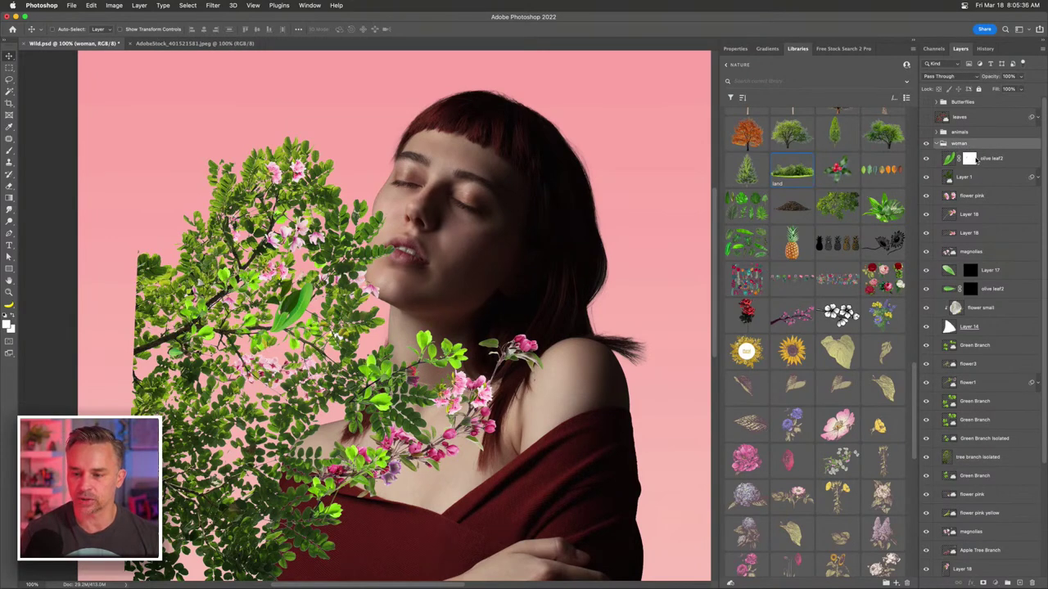
{"action": "right_click", "coordinate": [968, 159]}
{"action": "left_click", "coordinate": [924, 177]}
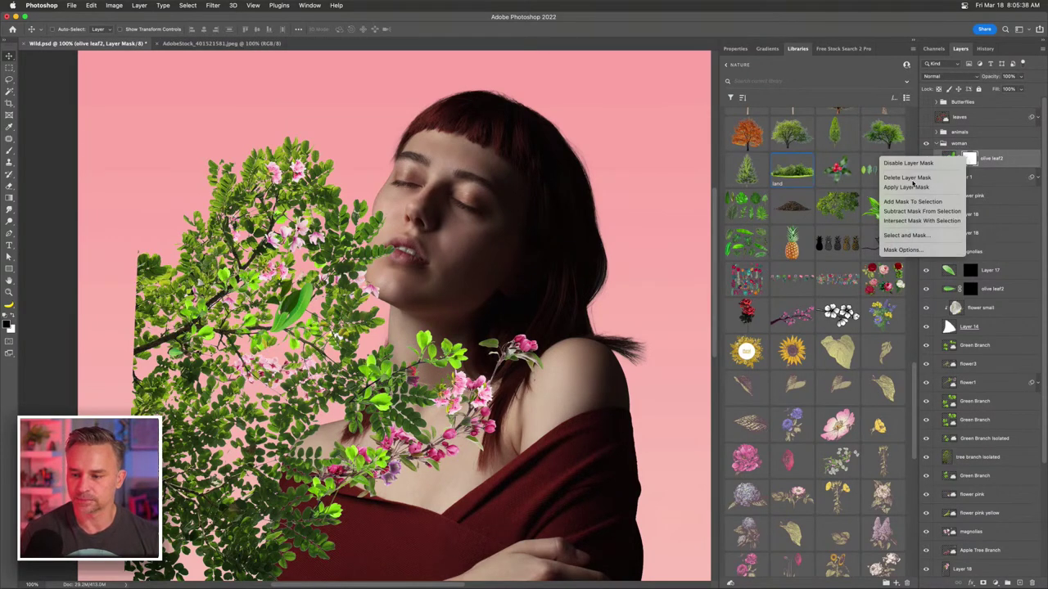
{"action": "left_click", "coordinate": [936, 145]}
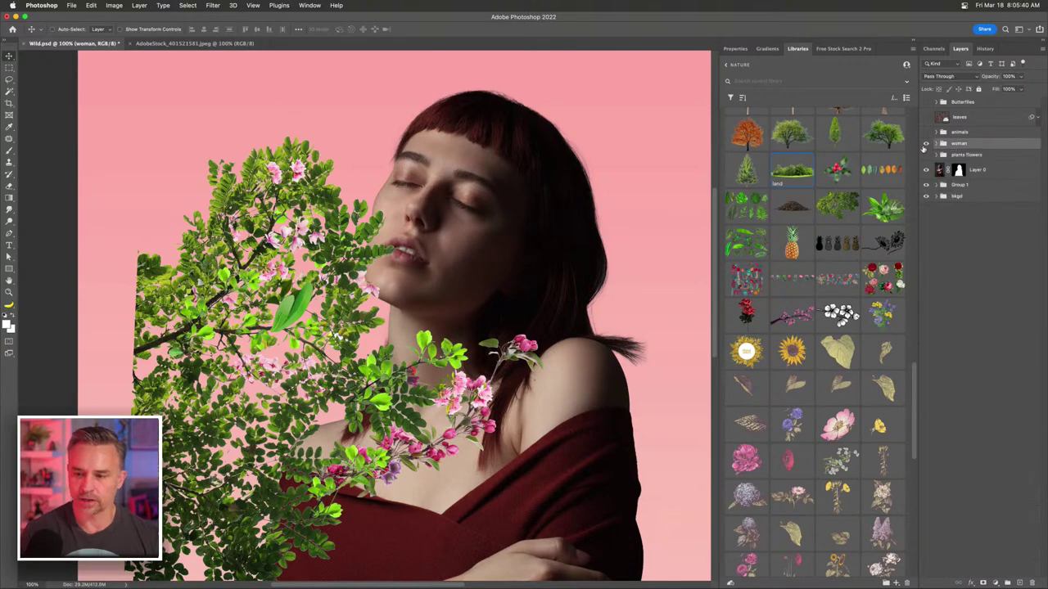
{"action": "left_click", "coordinate": [925, 144]}
{"action": "left_click", "coordinate": [926, 144]}
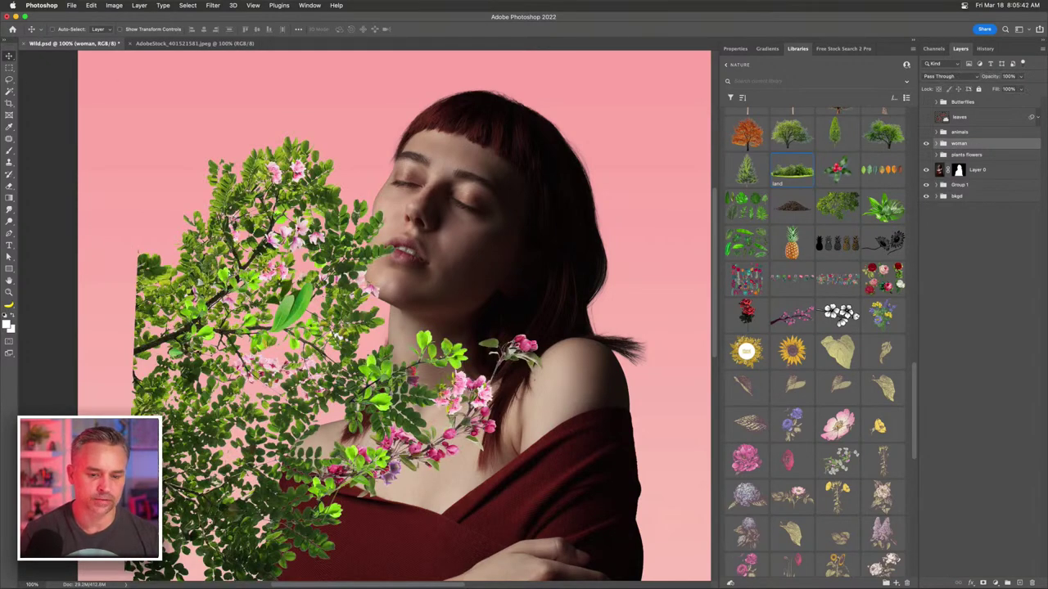
- Move the plants up over the face and shift the tree branch isolated layer left
{"action": "left_click_drag", "start_coordinate": [217, 275], "coordinate": [363, 227]}
{"action": "left_click", "coordinate": [473, 197], "text": "super"}
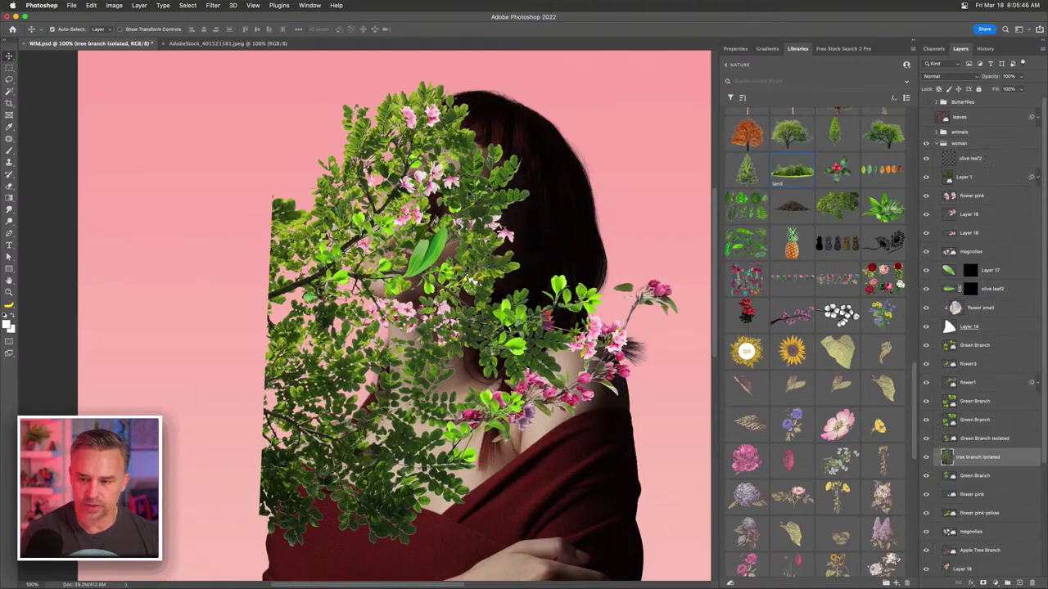
{"action": "left_click_drag", "start_coordinate": [474, 200], "coordinate": [441, 211]}
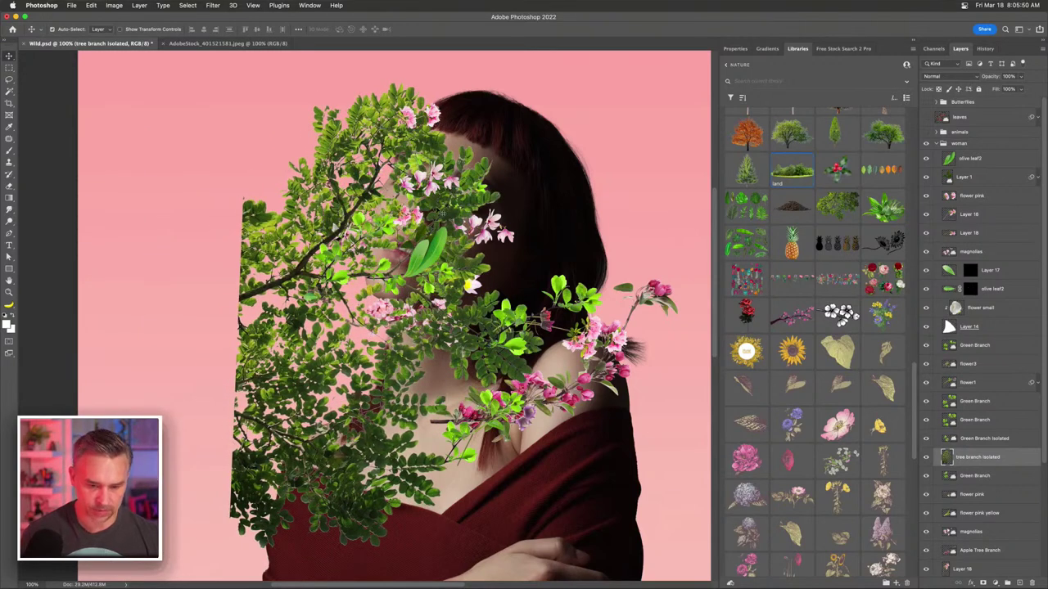
{"action": "key", "text": "super+t"}
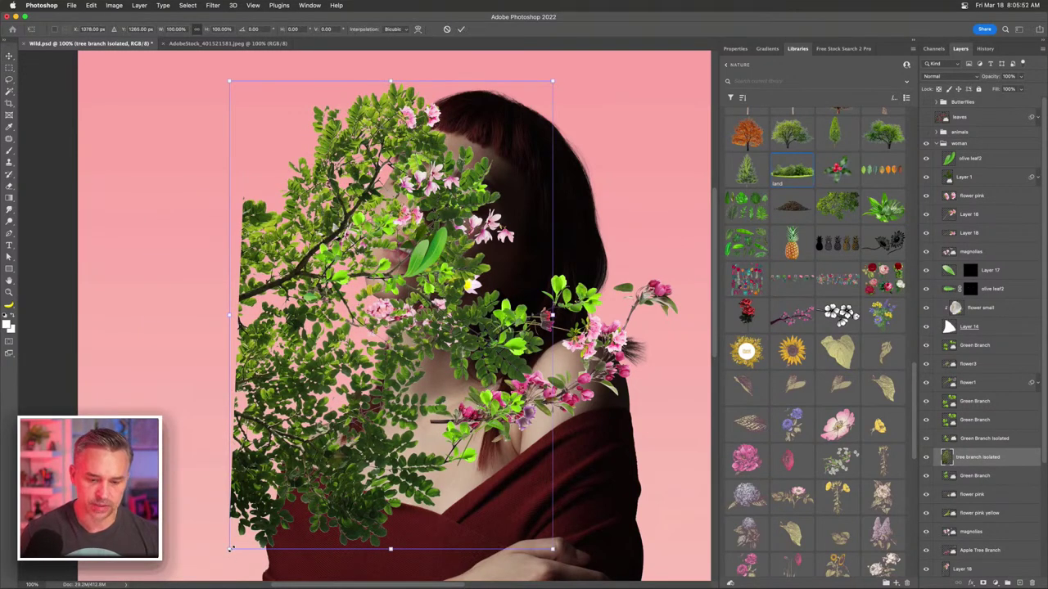
{"action": "key", "text": "Return"}
- Scale the whole woman group's foliage down to about 80%
{"action": "left_click", "coordinate": [964, 144]}
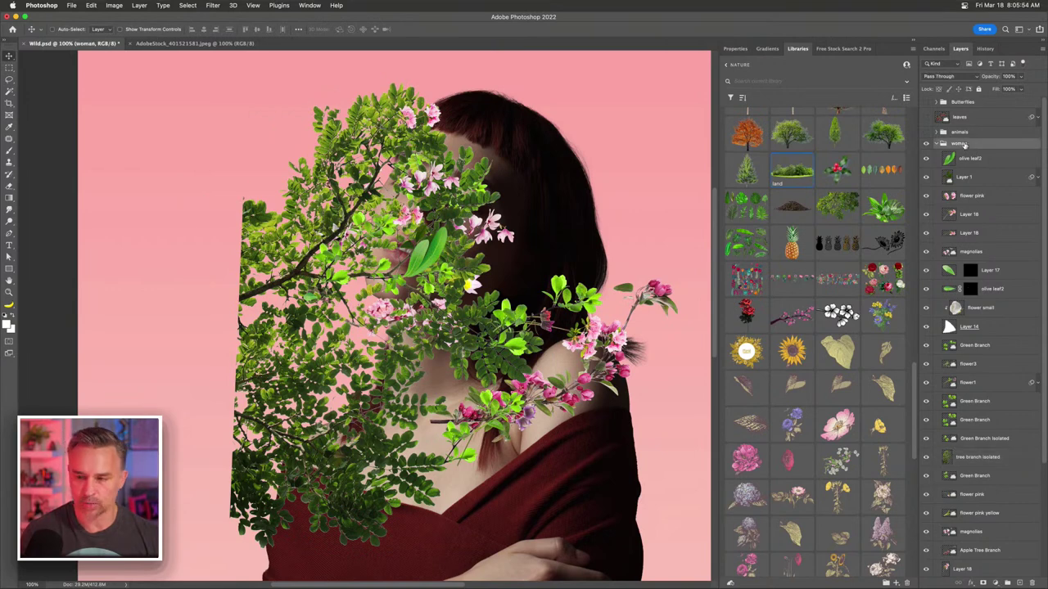
{"action": "key", "text": "super+t"}
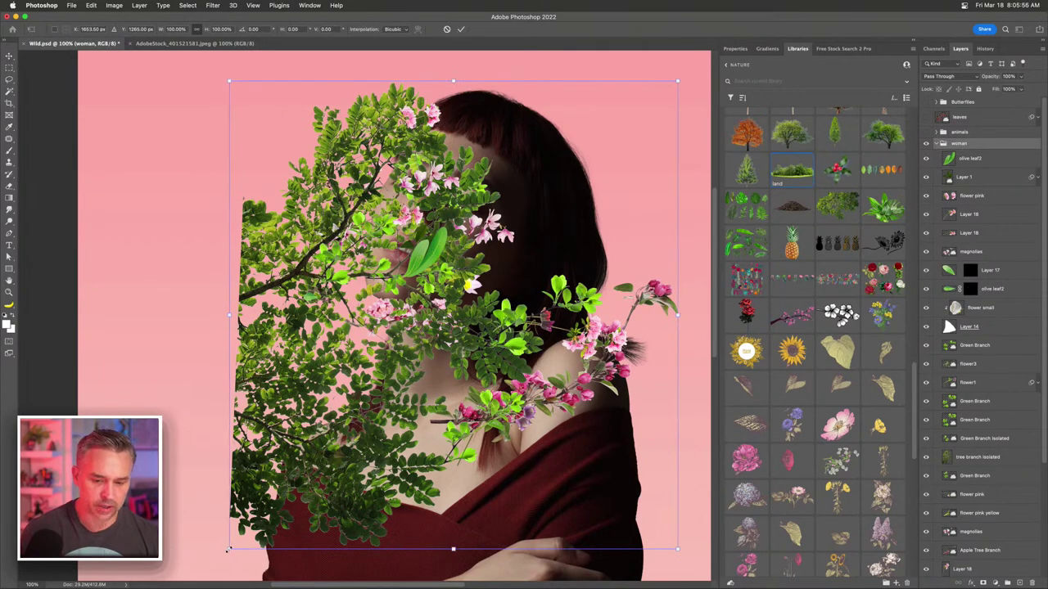
{"action": "left_click_drag", "start_coordinate": [228, 550], "coordinate": [319, 456]}
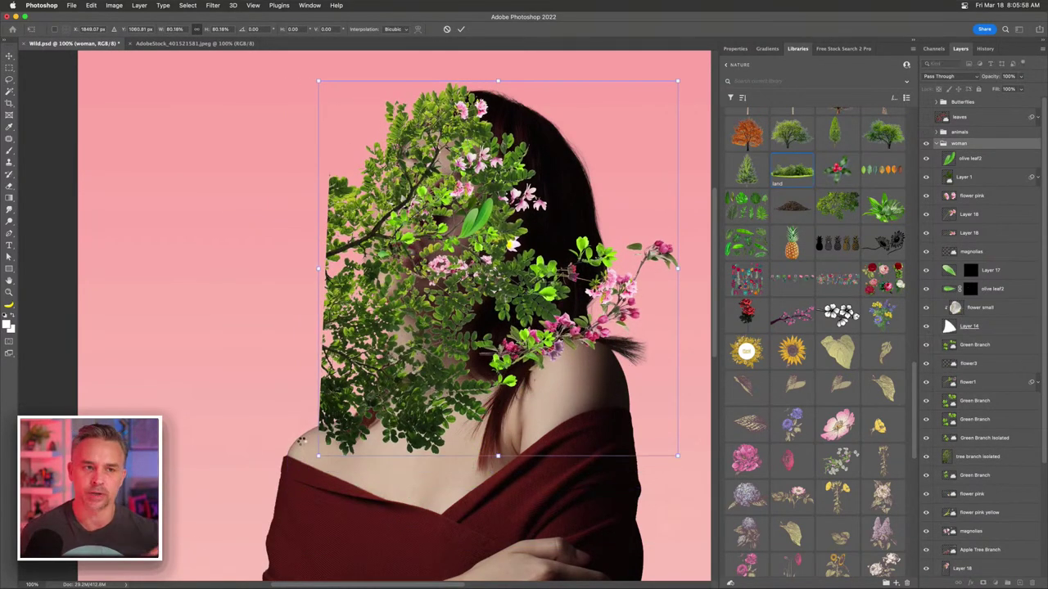
{"action": "key", "text": "Return"}
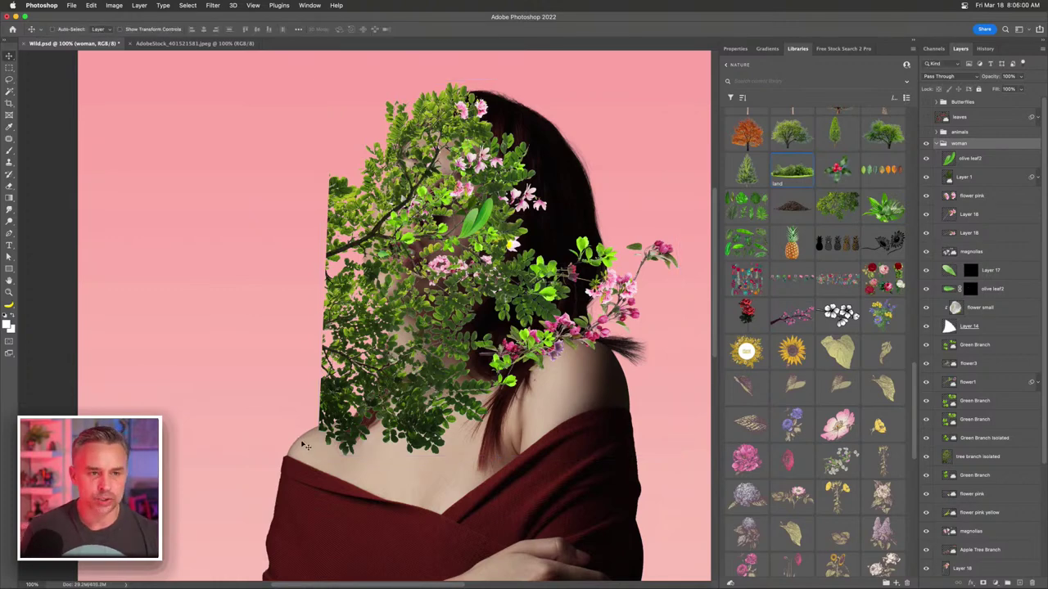
{"action": "key", "text": "super+equal"}
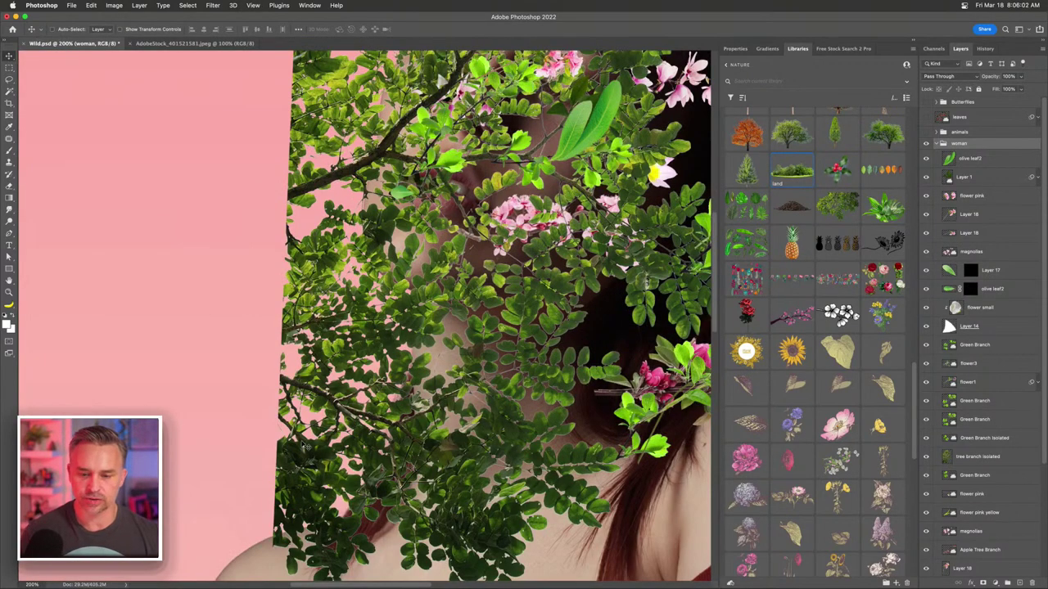
{"action": "key", "text": "super+minus"}
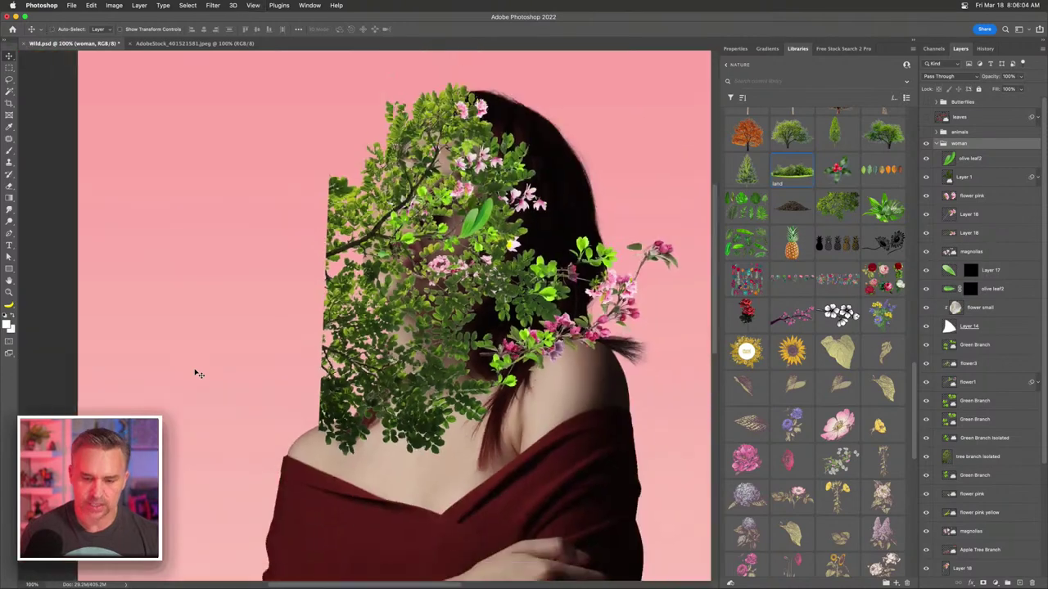
- Undo the moves, rotate the leaf layer about 8° clockwise, and nudge it right
{"action": "key", "text": "super+z"}
{"action": "key", "text": "super+z"}
{"action": "key", "text": "super+z"}
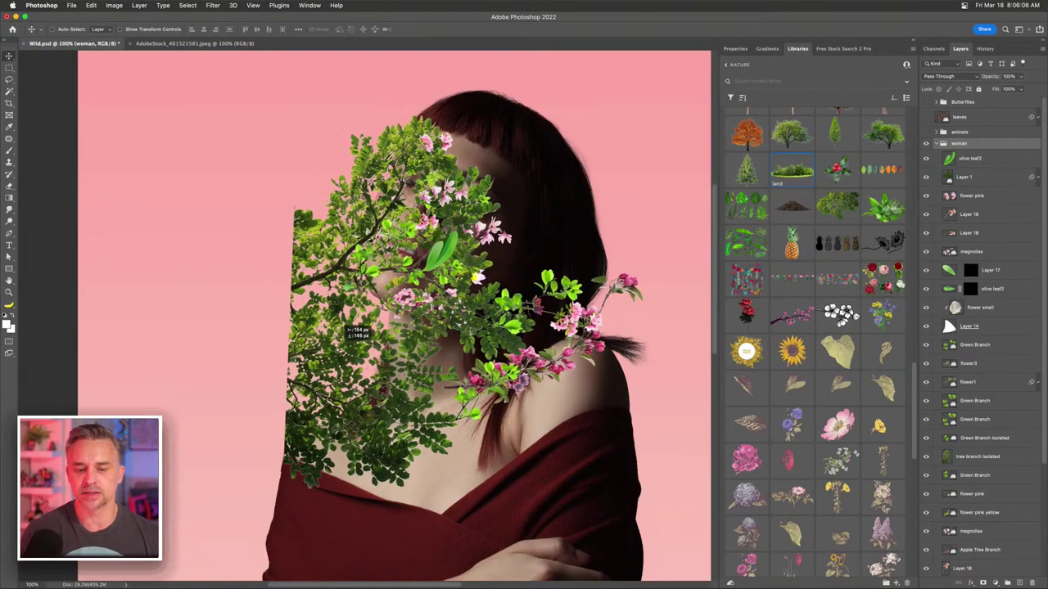
{"action": "mouse_move", "coordinate": [334, 357]}
{"action": "left_mouse_down"}
{"action": "mouse_move", "coordinate": [323, 365]}
{"action": "mouse_move", "coordinate": [330, 339]}
{"action": "left_mouse_up"}
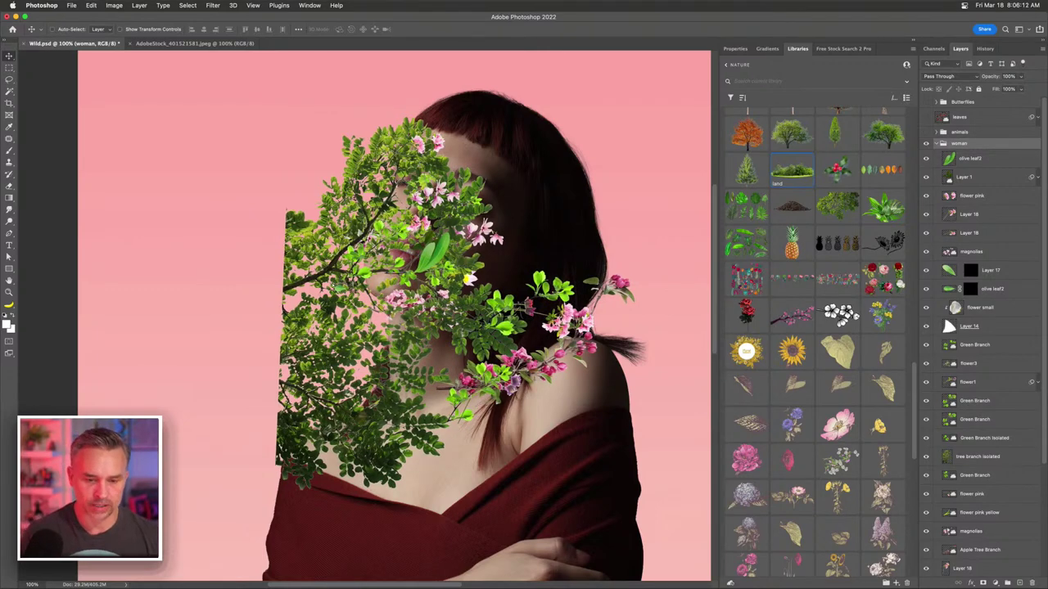
{"action": "key", "text": "super+z"}
{"action": "key", "text": "super+z"}
{"action": "key", "text": "super+z"}
{"action": "key", "text": "super+t"}
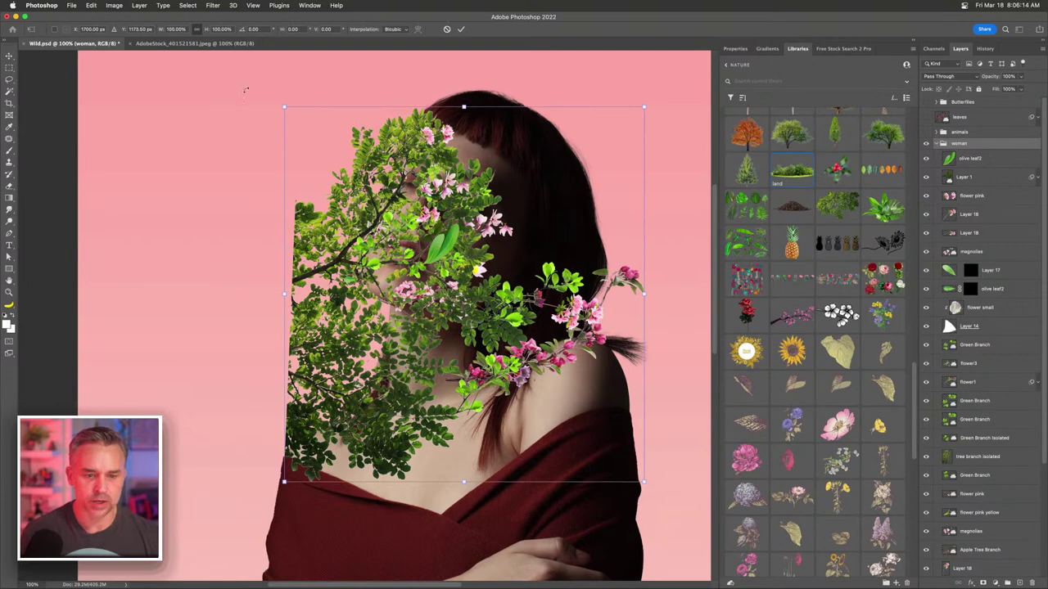
{"action": "left_click_drag", "start_coordinate": [245, 90], "coordinate": [275, 61]}
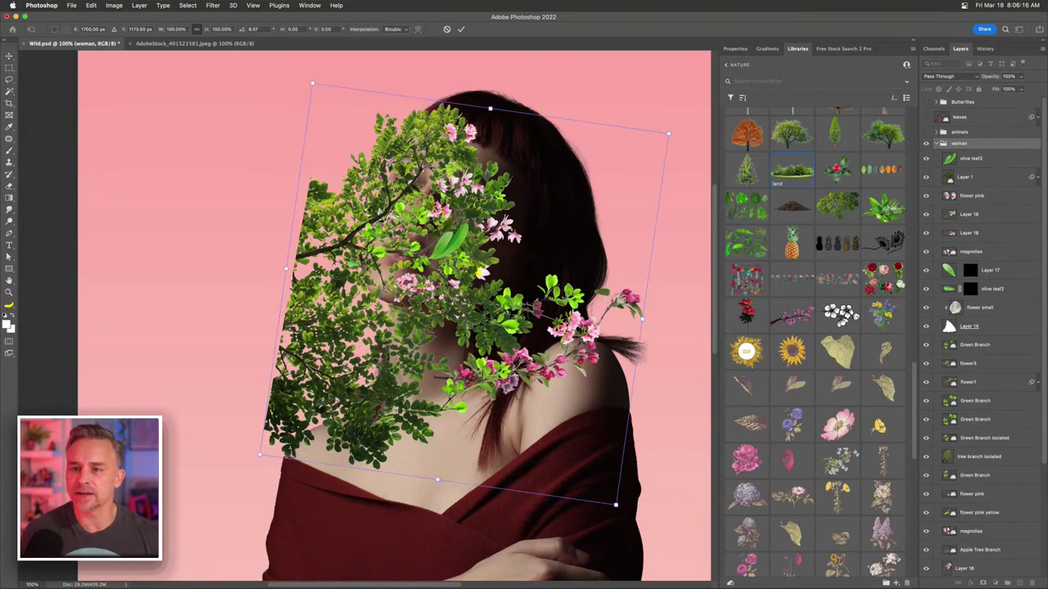
{"action": "key", "text": "Return"}
{"action": "key", "text": "shift+Right"}
{"action": "key", "text": "shift+Right"}
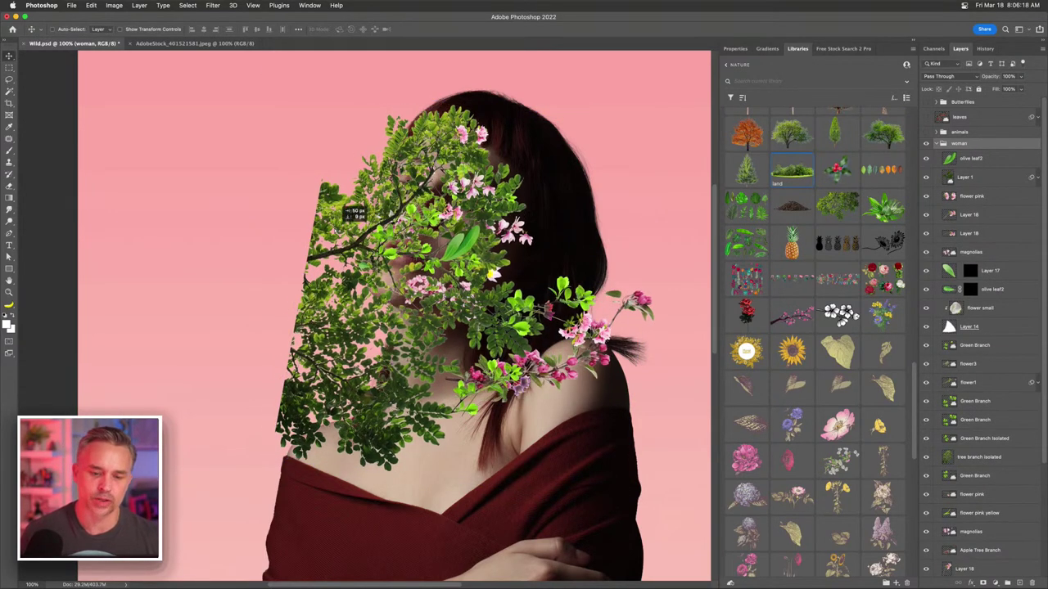
{"action": "key", "text": "shift+Right"}
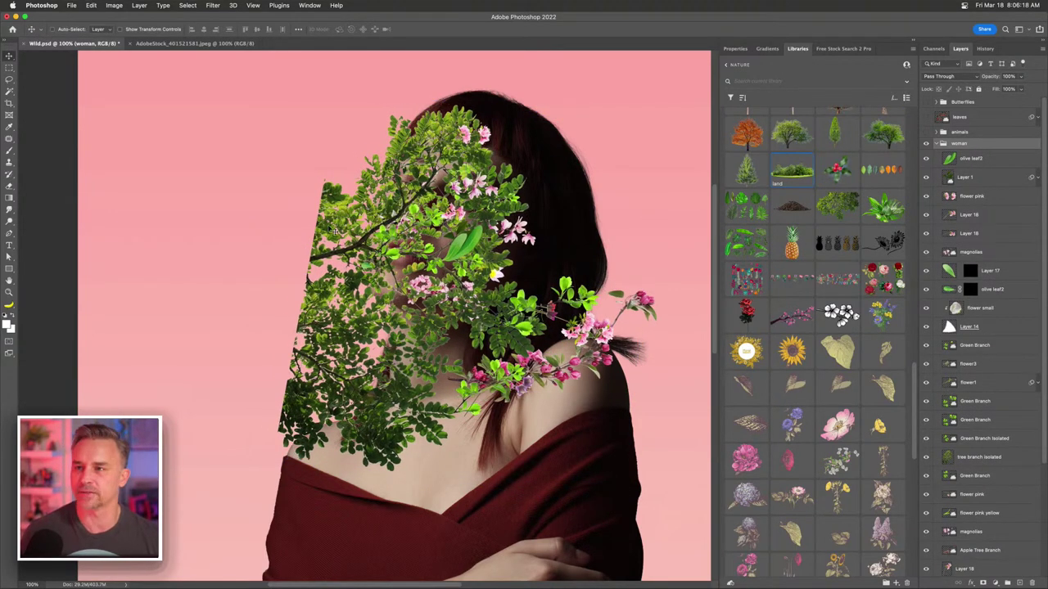
- Rename the portrait layer Layer 0 to 'mother nature'
{"action": "left_click", "coordinate": [938, 144]}
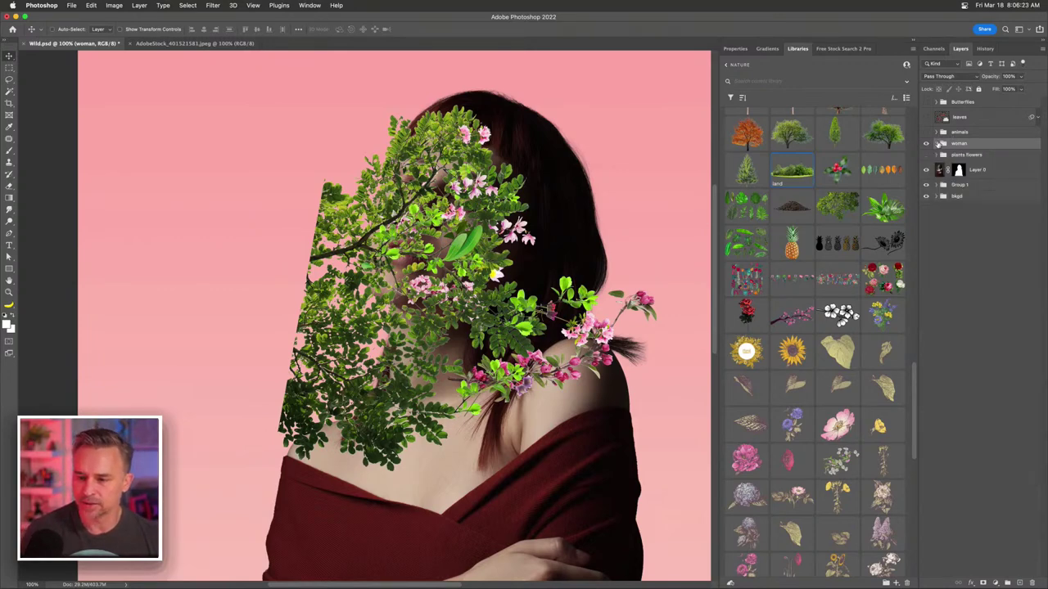
{"action": "left_click", "coordinate": [982, 168]}
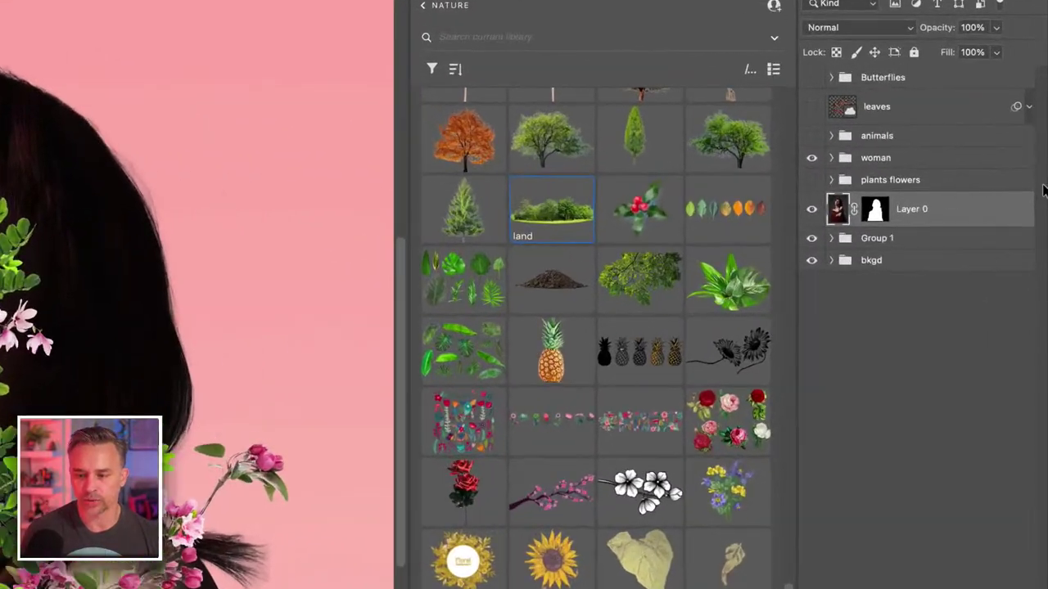
{"action": "double_click", "coordinate": [912, 208]}
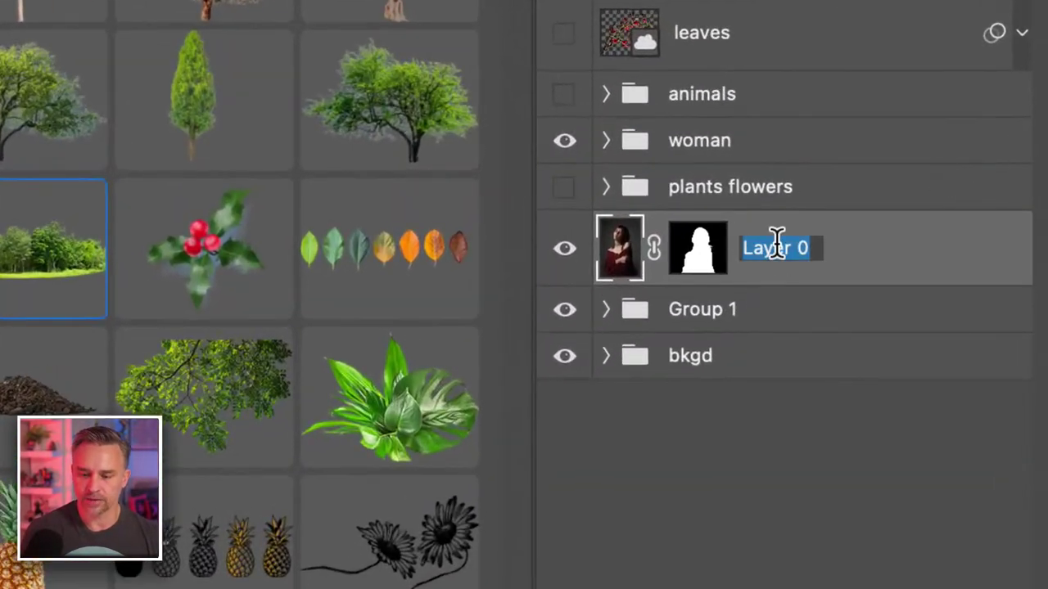
{"action": "type", "text": "mother nature"}
{"action": "key", "text": "Return"}
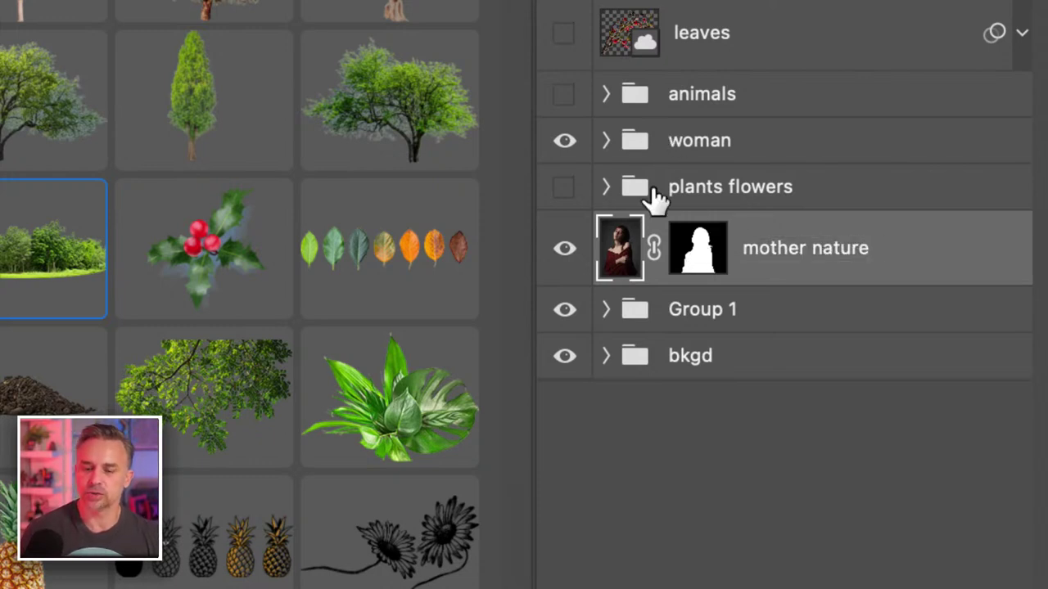
- Rename the woman group to 'plants/land'
{"action": "double_click", "coordinate": [683, 141]}
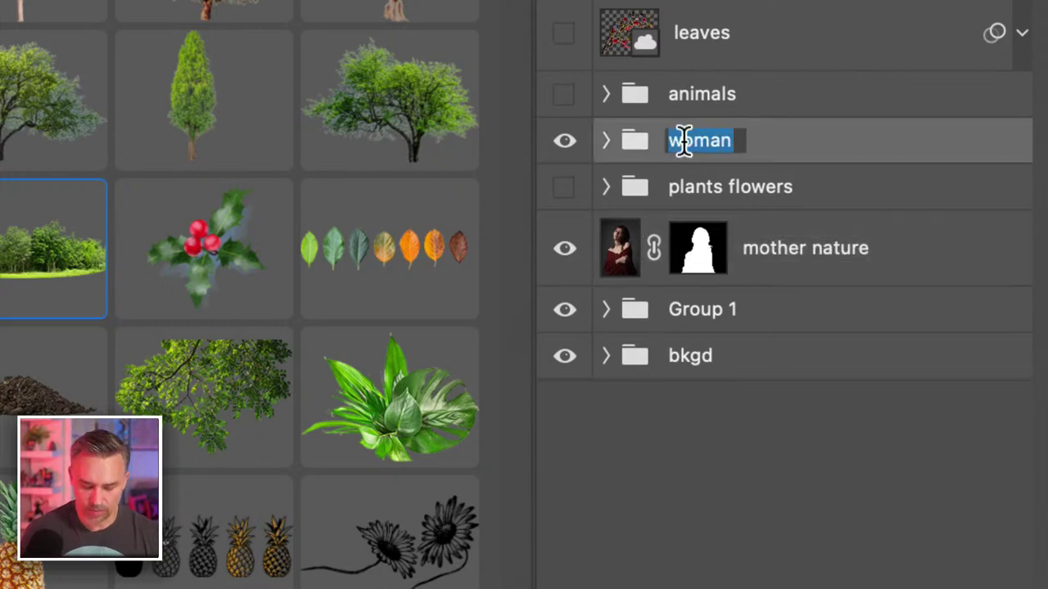
{"action": "type", "text": "plant"}
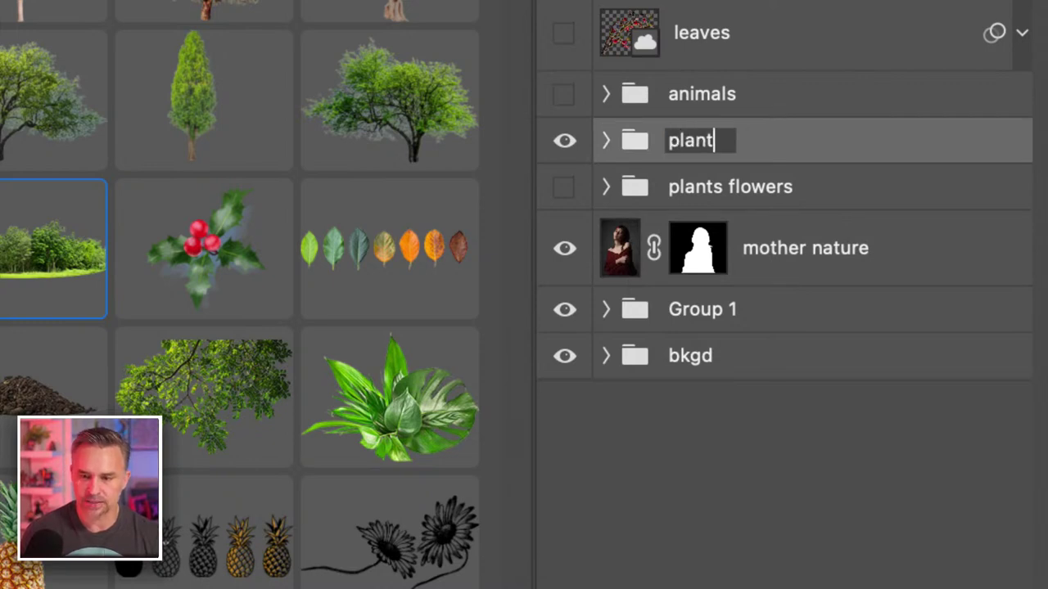
{"action": "type", "text": "s/land"}
{"action": "key", "text": "Return"}
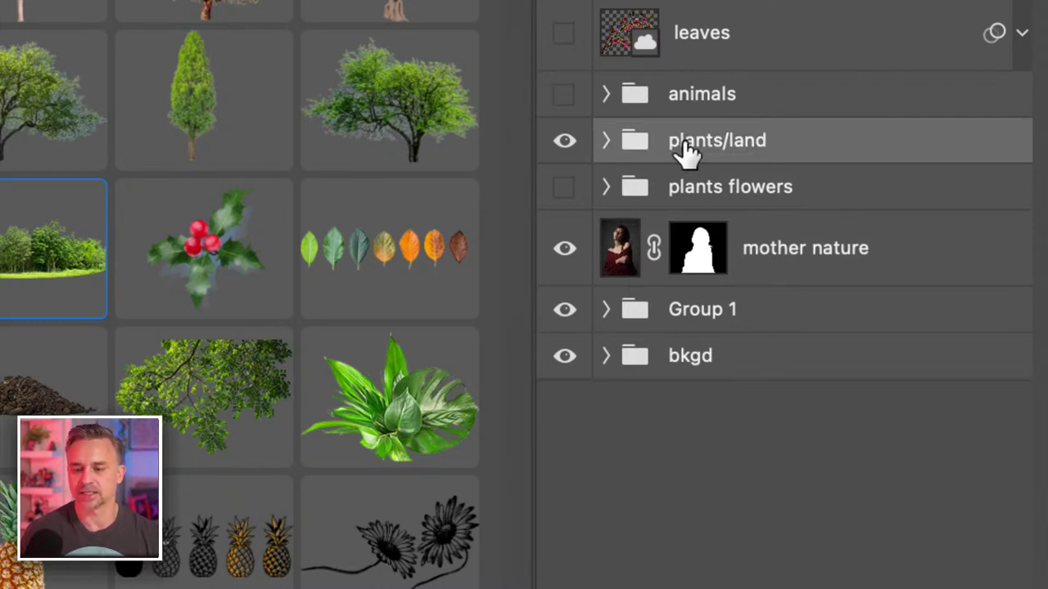
{"action": "left_click", "coordinate": [695, 257]}
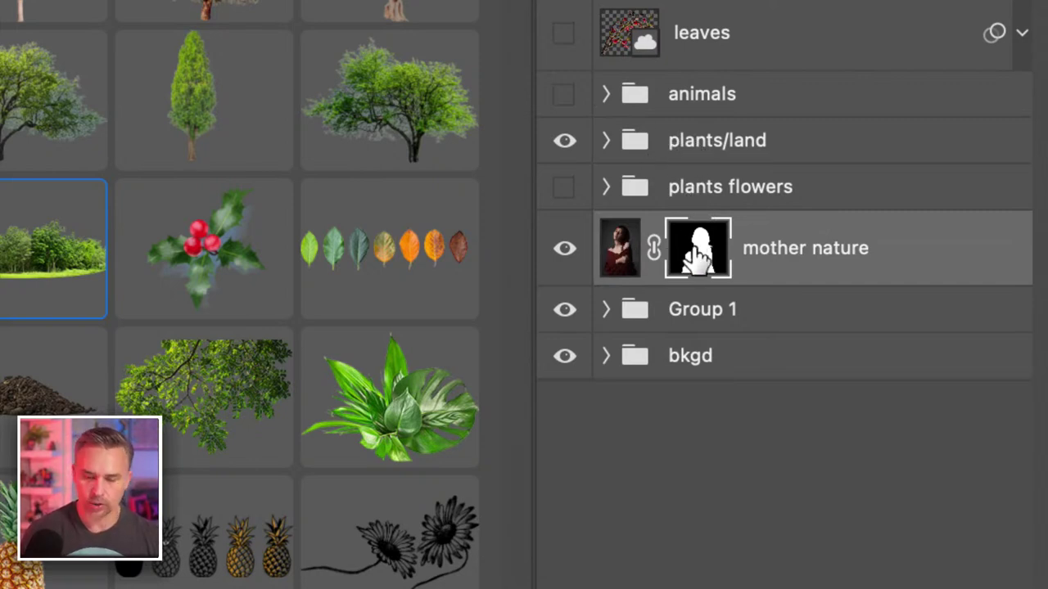
- Copy the mother nature mask onto plants/land and move the foliage right and down over her face
{"action": "left_click_drag", "start_coordinate": [696, 255], "coordinate": [705, 153]}
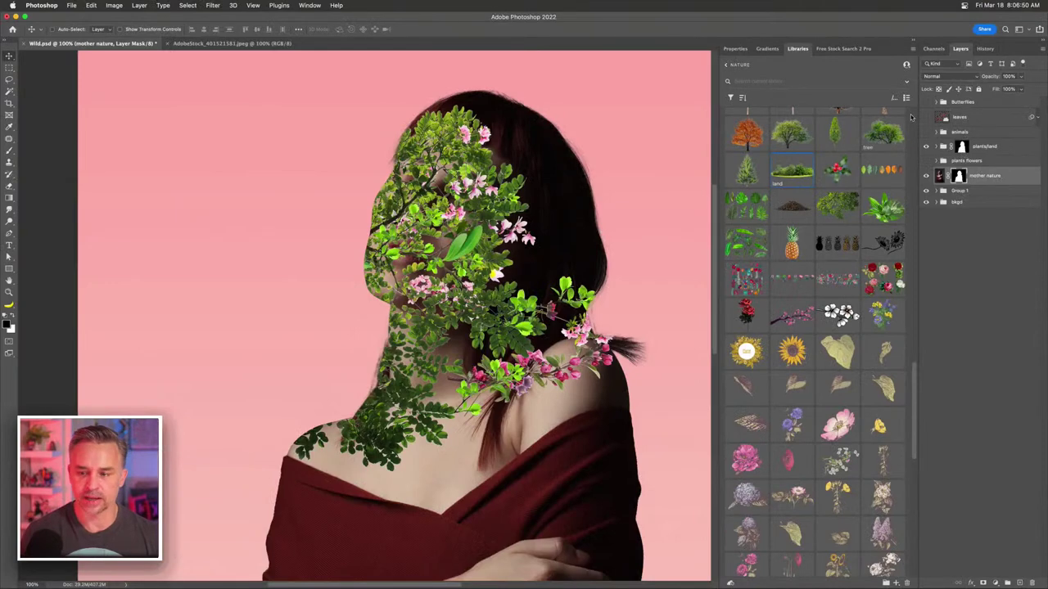
{"action": "left_click", "coordinate": [957, 146]}
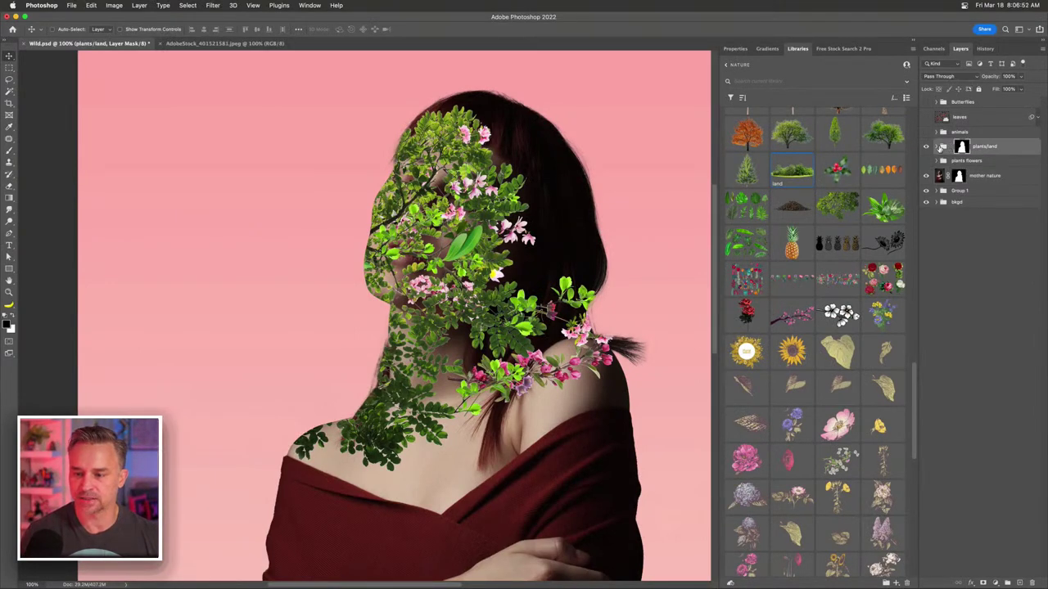
{"action": "left_click", "coordinate": [941, 147]}
{"action": "left_click_drag", "start_coordinate": [273, 202], "coordinate": [391, 208]}
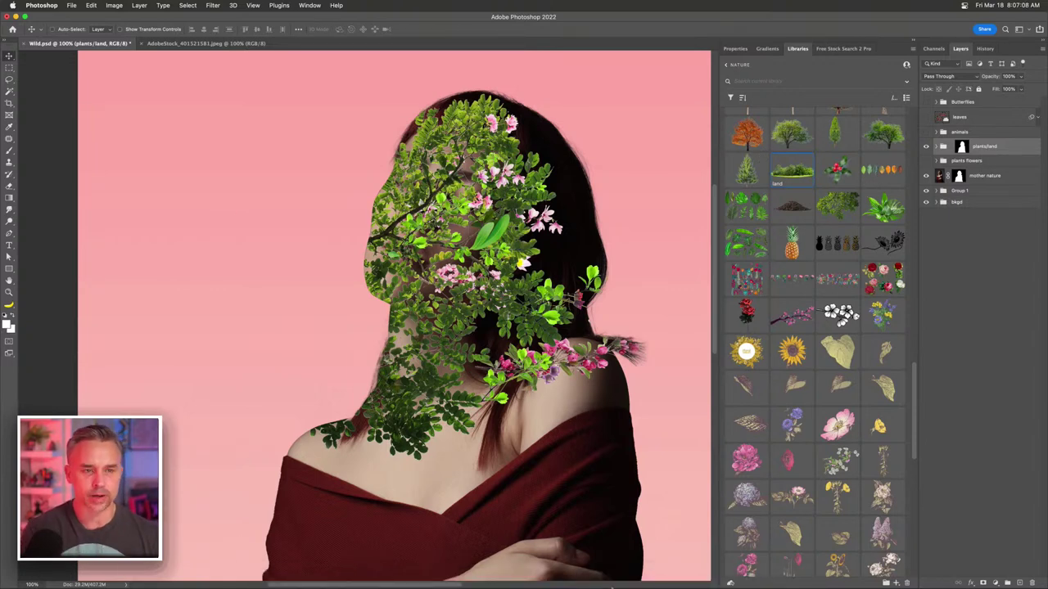
- In Adobe Stock, limit the trees search to Free content and re-download the free tree collection image
{"action": "left_click", "coordinate": [597, 577]}
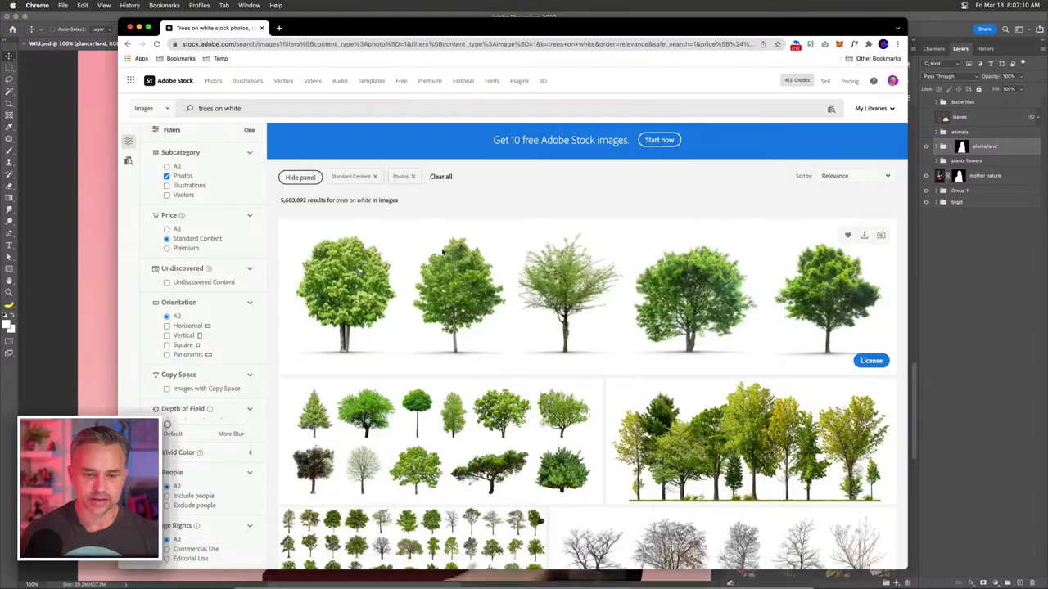
{"action": "left_click", "coordinate": [145, 108]}
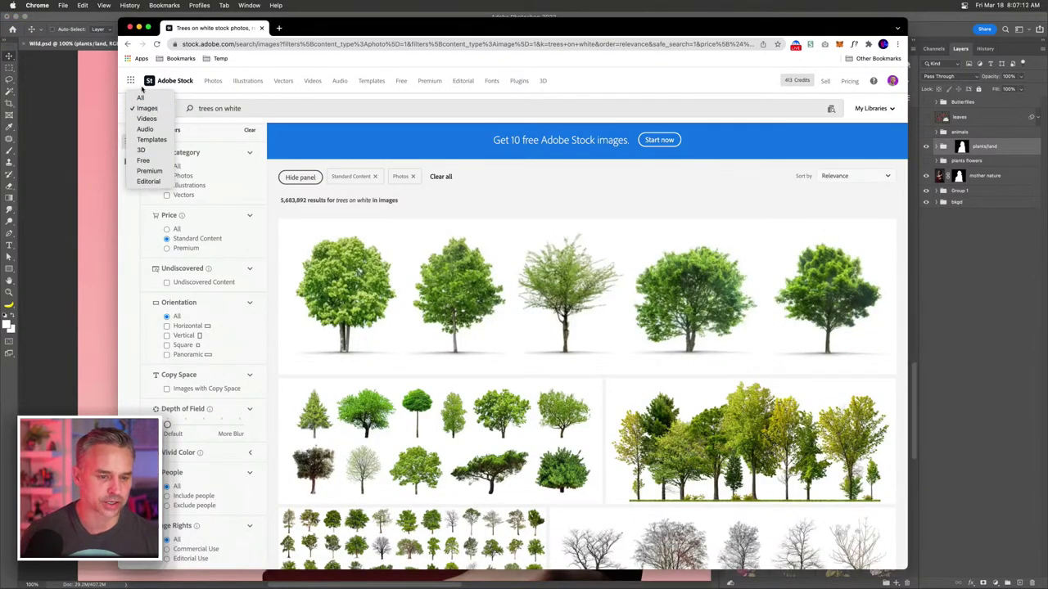
{"action": "left_click", "coordinate": [141, 162]}
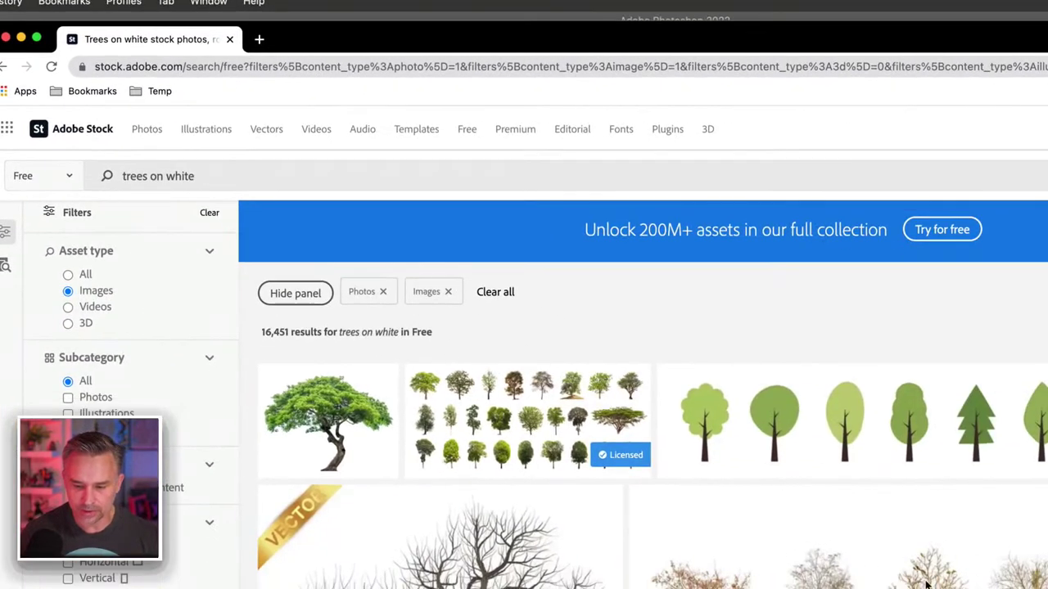
{"action": "mouse_move", "coordinate": [561, 501]}
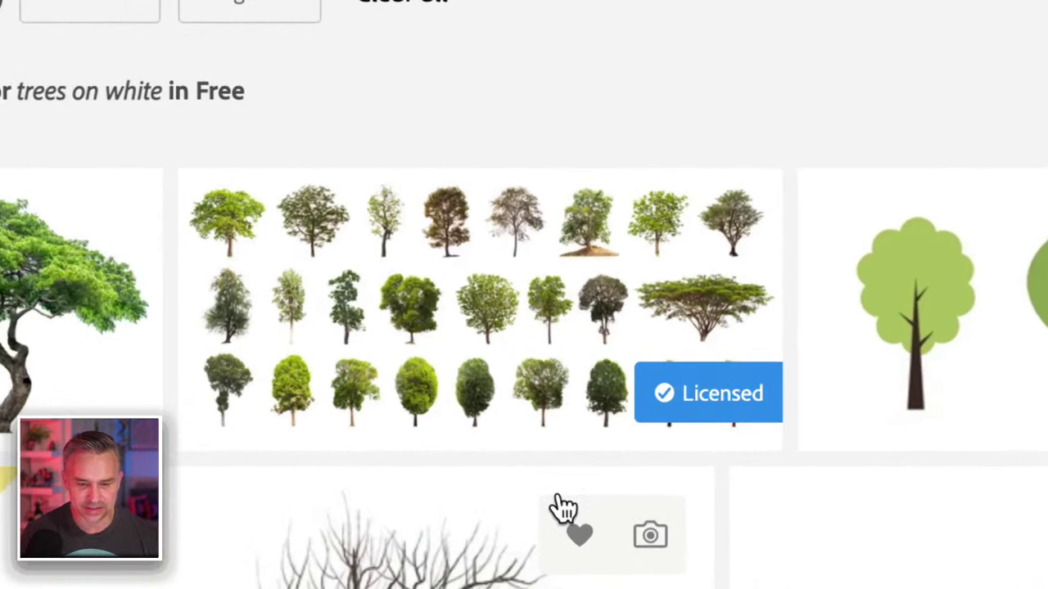
{"action": "mouse_move", "coordinate": [502, 299]}
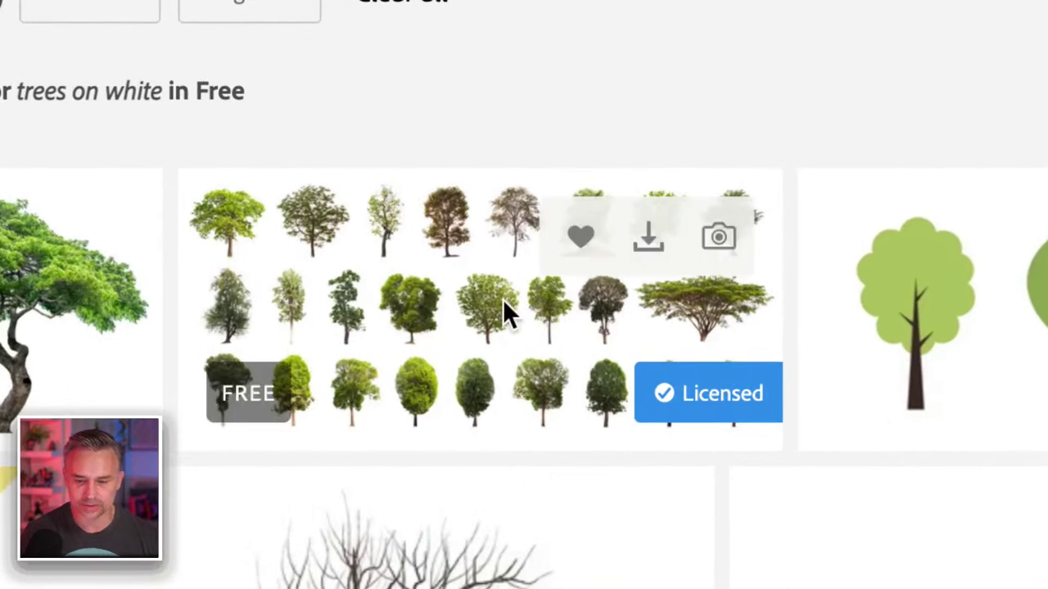
{"action": "left_click", "coordinate": [647, 239]}
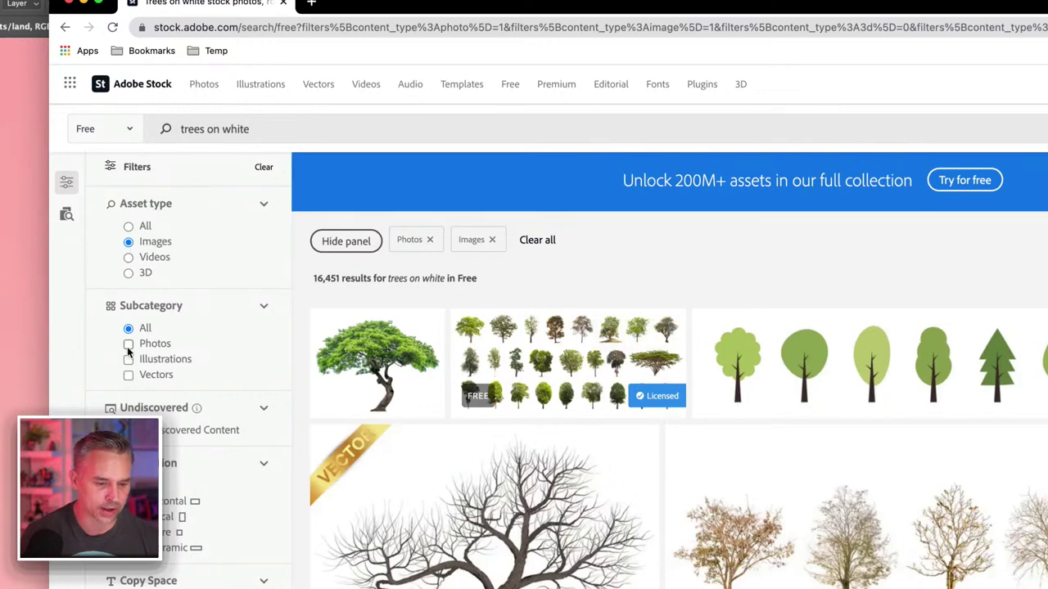
- Restrict results to Photos and license the free forest treeline and green mountain images
{"action": "left_click", "coordinate": [129, 345]}
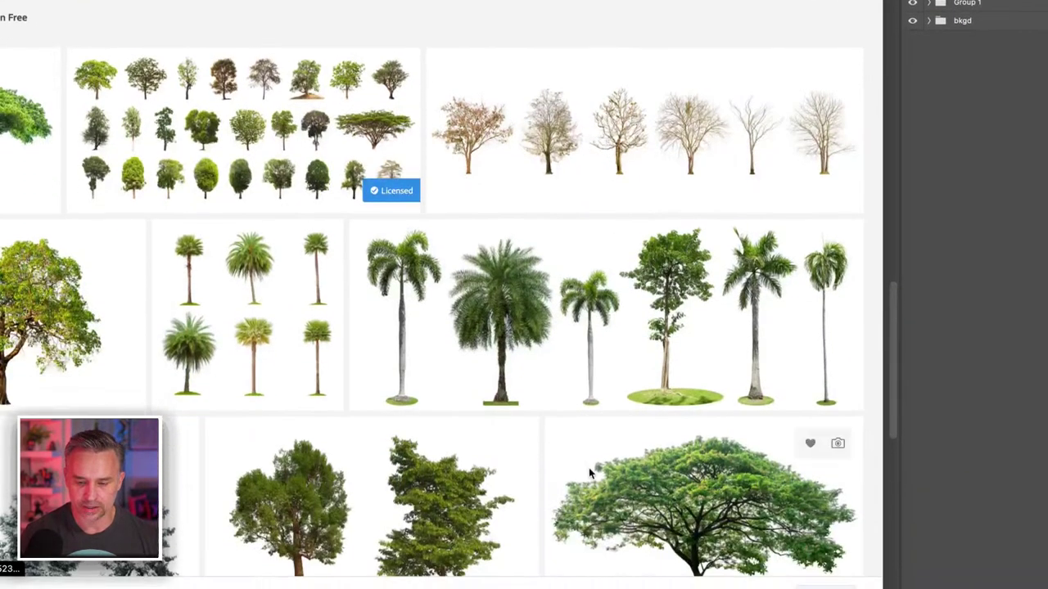
{"action": "scroll", "coordinate": [388, 348], "scroll_direction": "down", "scroll_amount": 2}
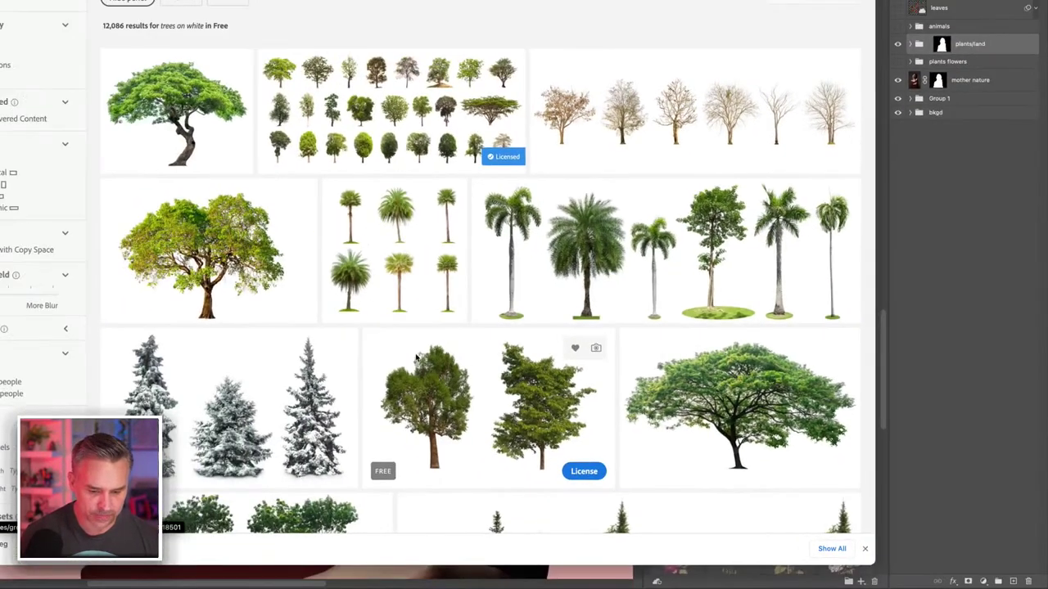
{"action": "scroll", "coordinate": [360, 357], "scroll_direction": "down", "scroll_amount": 4}
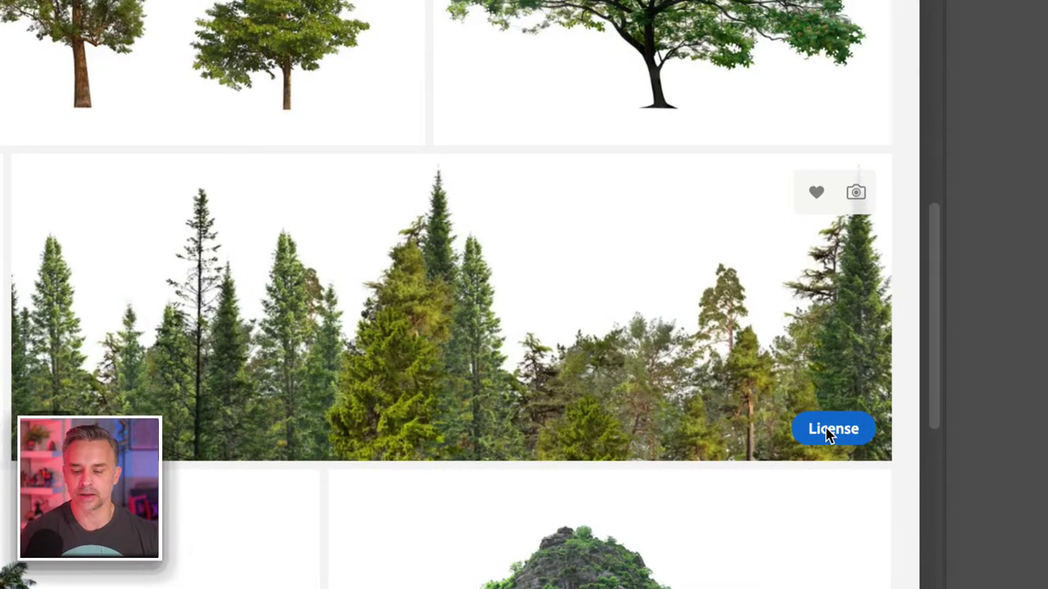
{"action": "left_click", "coordinate": [828, 434]}
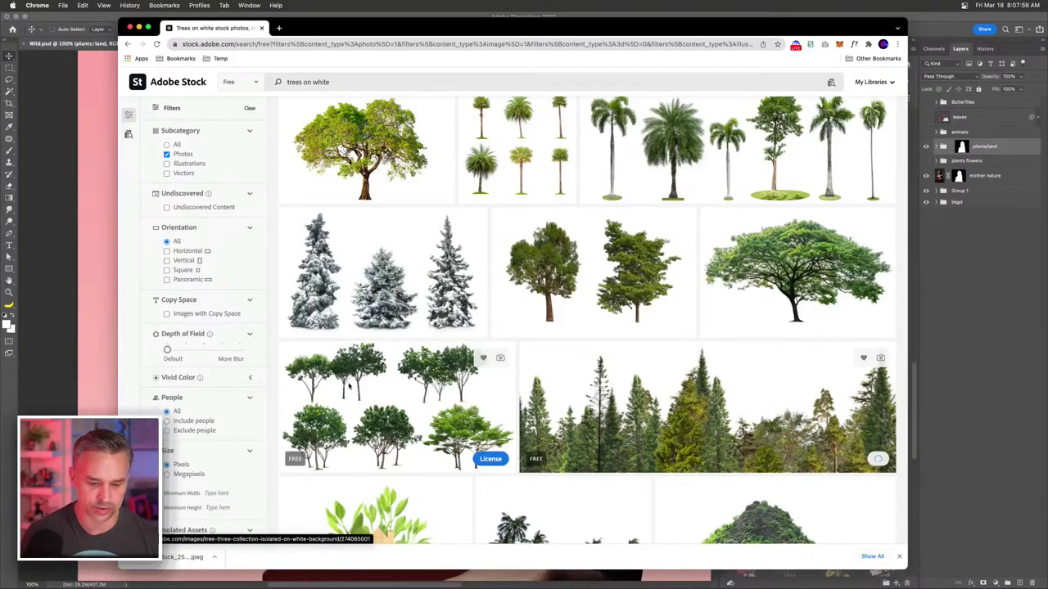
{"action": "scroll", "coordinate": [349, 385], "scroll_direction": "down", "scroll_amount": 2}
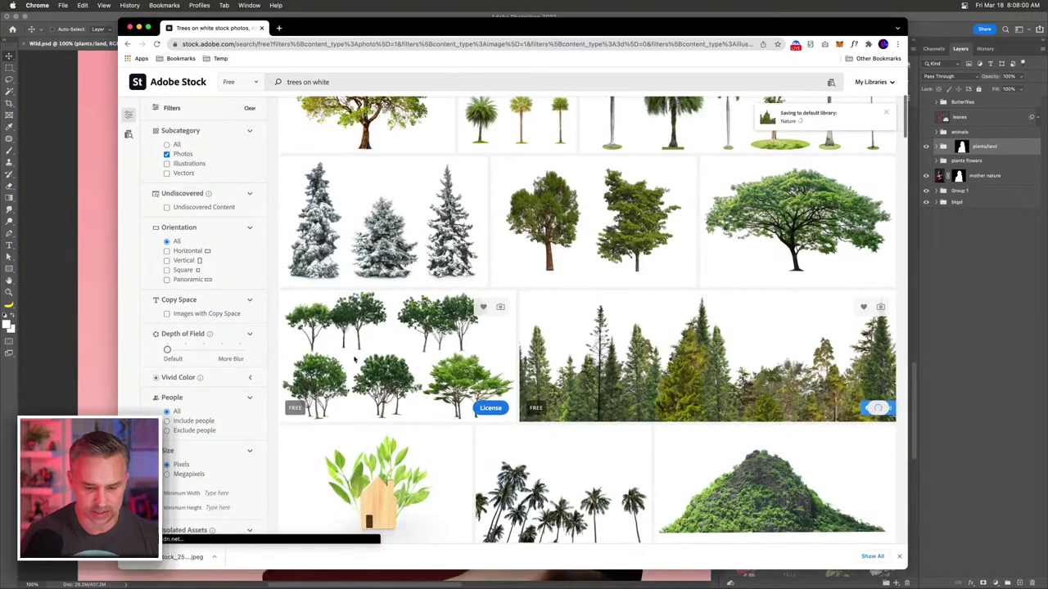
{"action": "scroll", "coordinate": [701, 452], "scroll_direction": "down", "scroll_amount": 1}
{"action": "scroll", "coordinate": [701, 452], "scroll_direction": "down", "scroll_amount": 5}
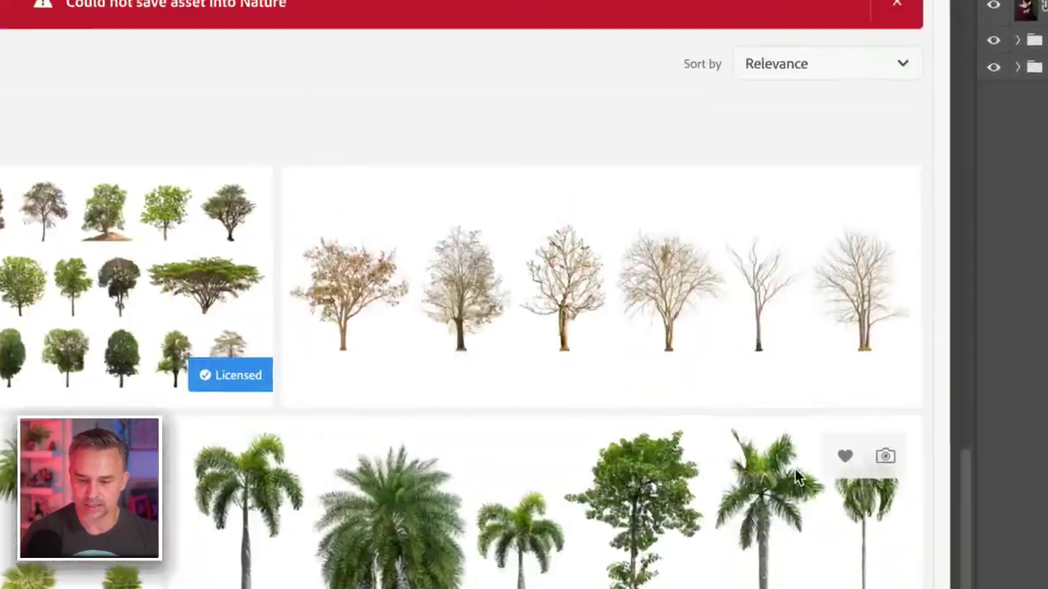
{"action": "scroll", "coordinate": [736, 508], "scroll_direction": "down", "scroll_amount": 10}
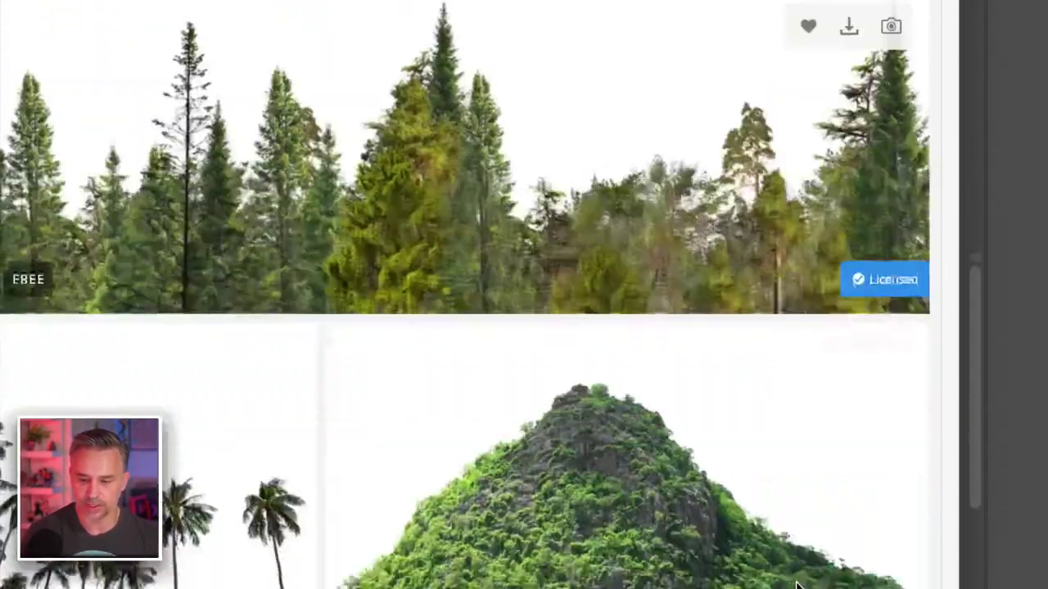
{"action": "scroll", "coordinate": [798, 586], "scroll_direction": "down", "scroll_amount": 3}
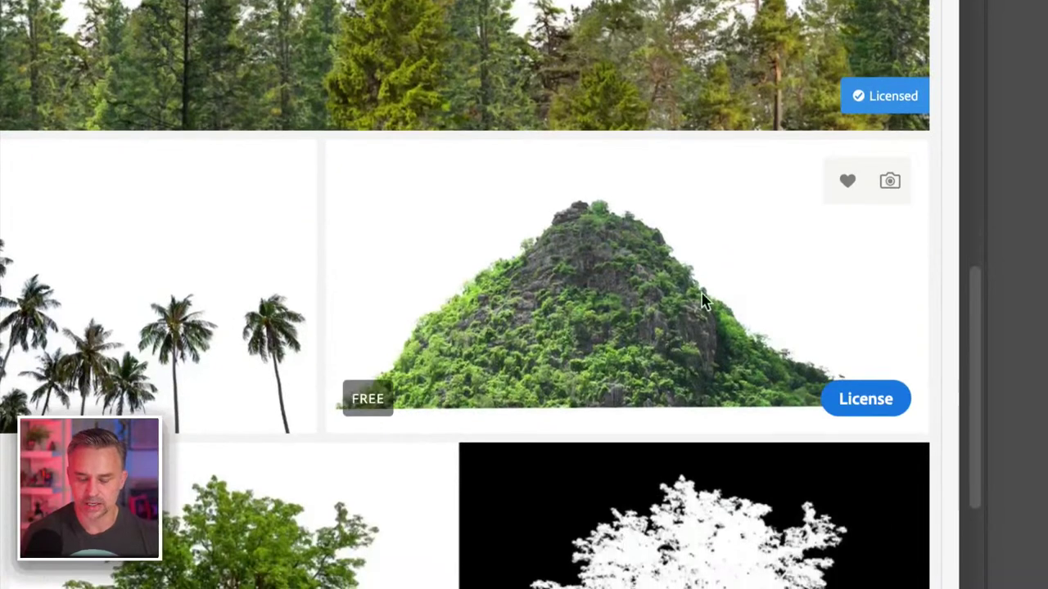
{"action": "left_click", "coordinate": [847, 398]}
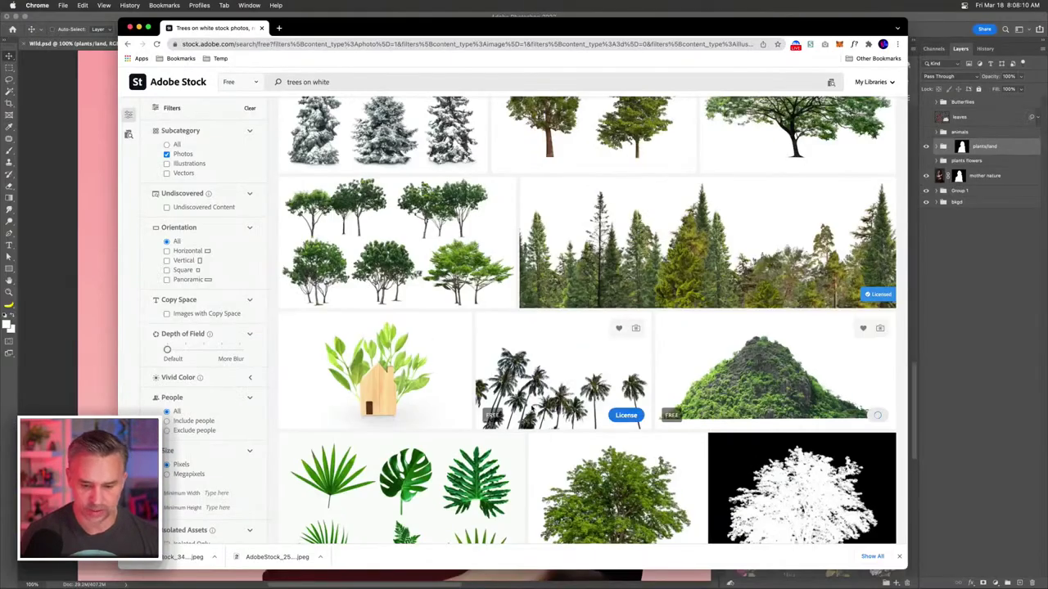
- Scroll further down the results and re-download the mossy rocks image
{"action": "scroll", "coordinate": [555, 503], "scroll_direction": "down", "scroll_amount": 2}
{"action": "scroll", "coordinate": [555, 503], "scroll_direction": "down", "scroll_amount": 6}
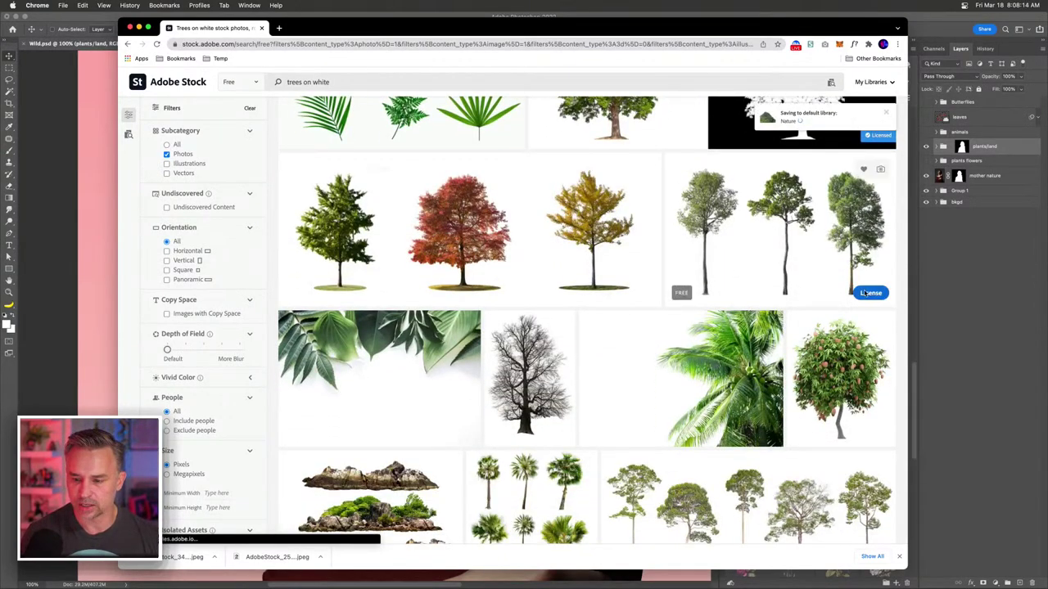
{"action": "scroll", "coordinate": [774, 216], "scroll_direction": "down", "scroll_amount": 3}
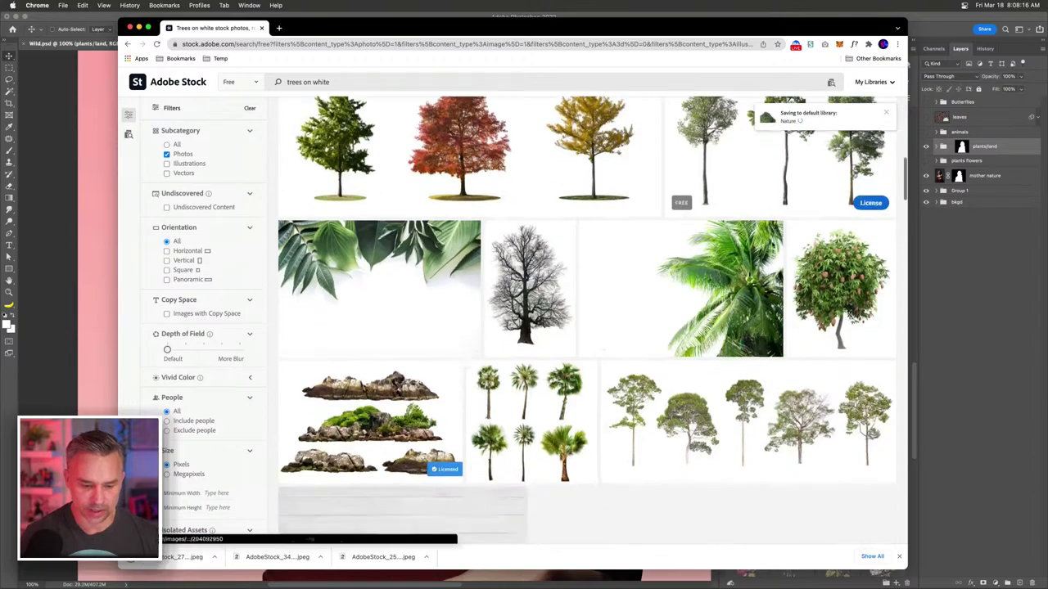
{"action": "scroll", "coordinate": [388, 320], "scroll_direction": "up", "scroll_amount": 4}
{"action": "scroll", "coordinate": [388, 320], "scroll_direction": "up", "scroll_amount": 10}
{"action": "scroll", "coordinate": [388, 320], "scroll_direction": "down", "scroll_amount": 15}
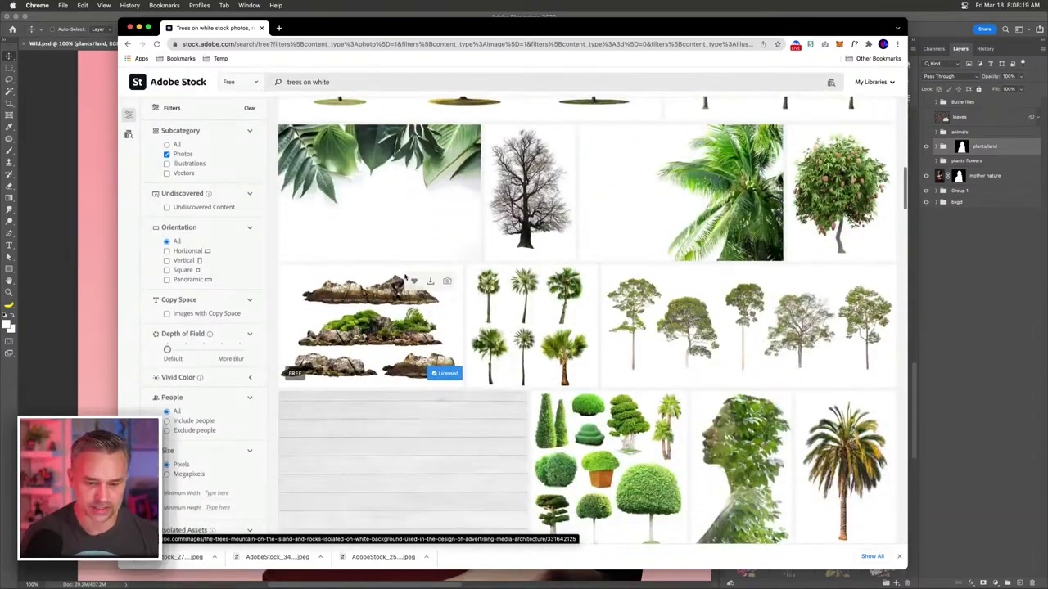
{"action": "left_click", "coordinate": [429, 281]}
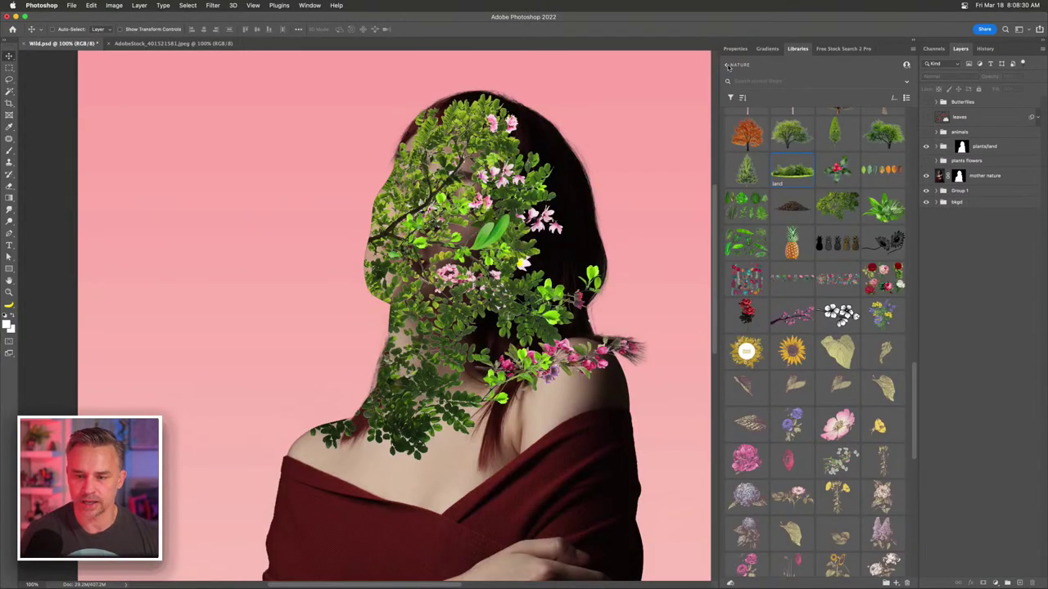
- Swap the Nature library from Flowers & Plants to Animals, find the lion, then select the leaves layer
{"action": "scroll", "coordinate": [739, 183], "scroll_direction": "down", "scroll_amount": 10}
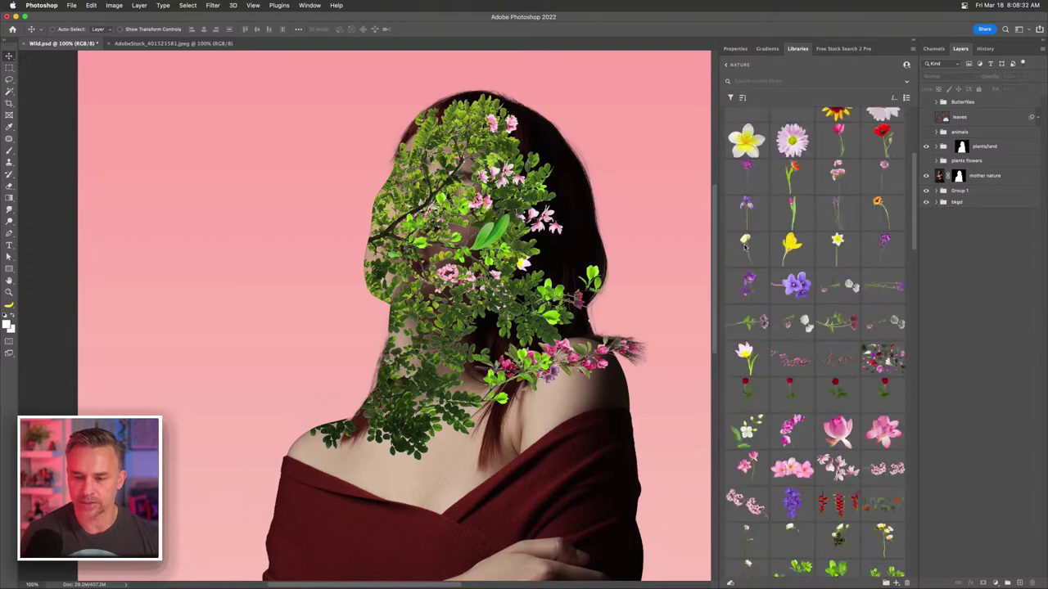
{"action": "scroll", "coordinate": [738, 183], "scroll_direction": "up", "scroll_amount": 3}
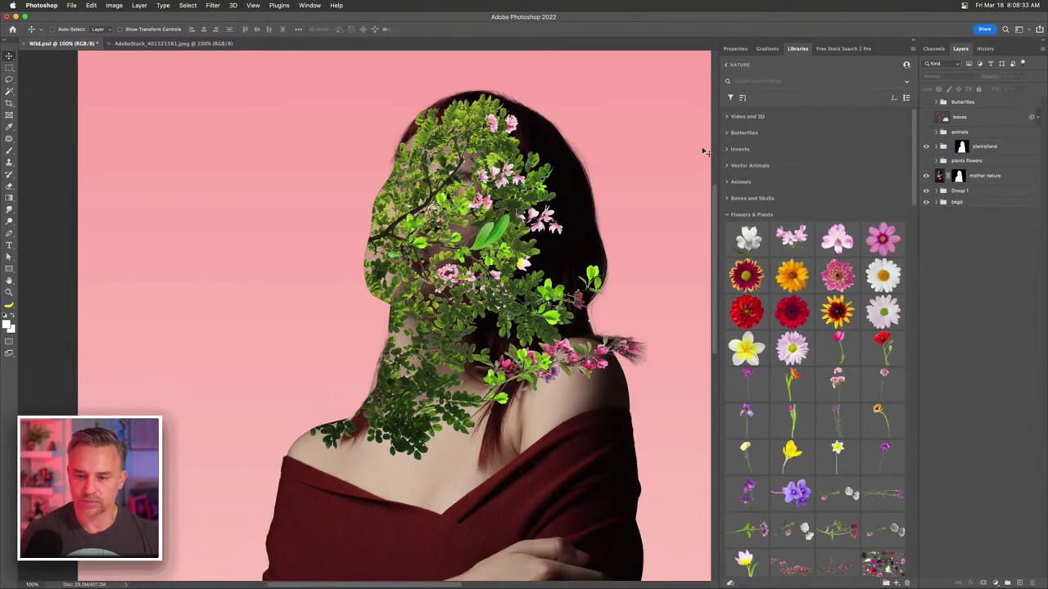
{"action": "left_click", "coordinate": [725, 215]}
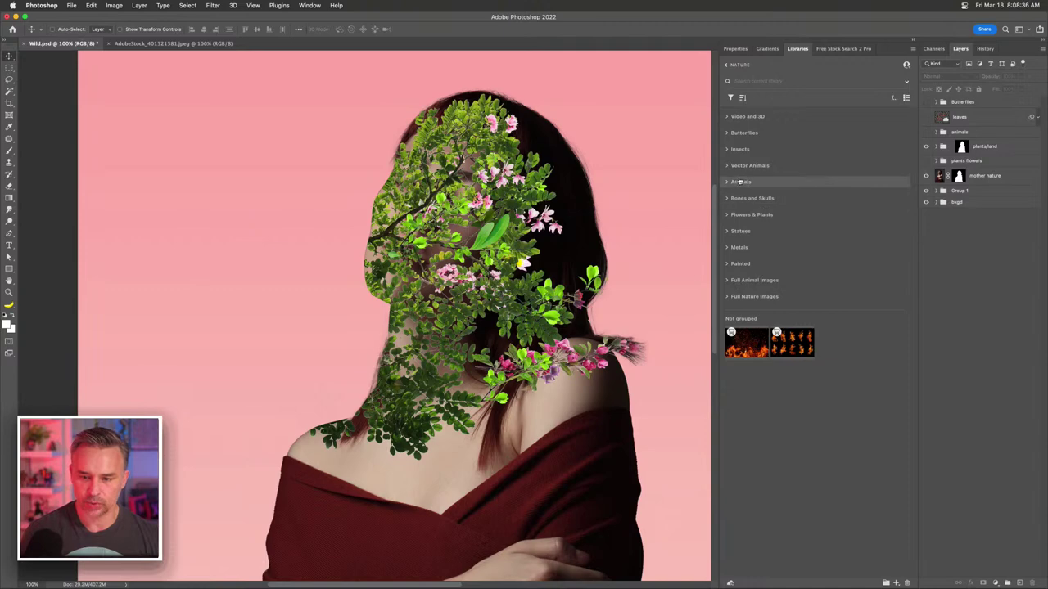
{"action": "left_click", "coordinate": [726, 182]}
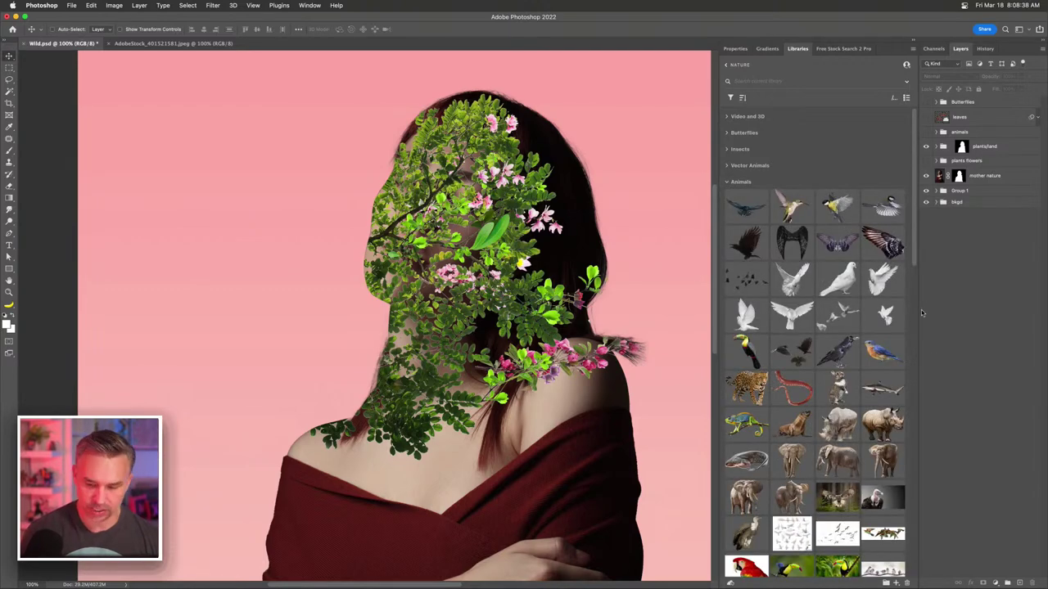
{"action": "scroll", "coordinate": [858, 353], "scroll_direction": "down", "scroll_amount": 5}
{"action": "scroll", "coordinate": [859, 354], "scroll_direction": "down", "scroll_amount": 3}
{"action": "scroll", "coordinate": [858, 353], "scroll_direction": "up", "scroll_amount": 3}
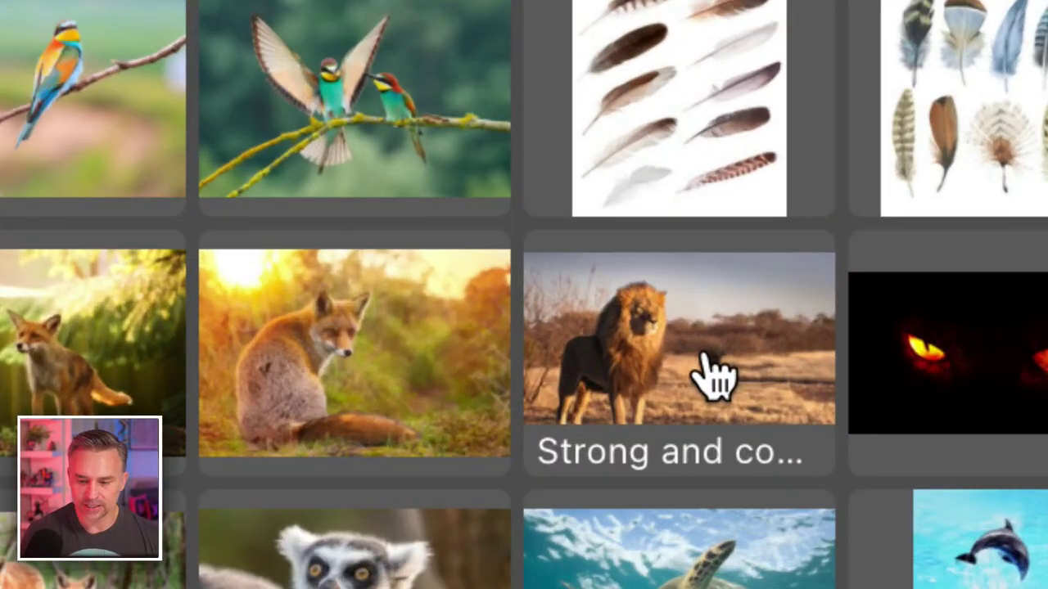
{"action": "mouse_move", "coordinate": [695, 366]}
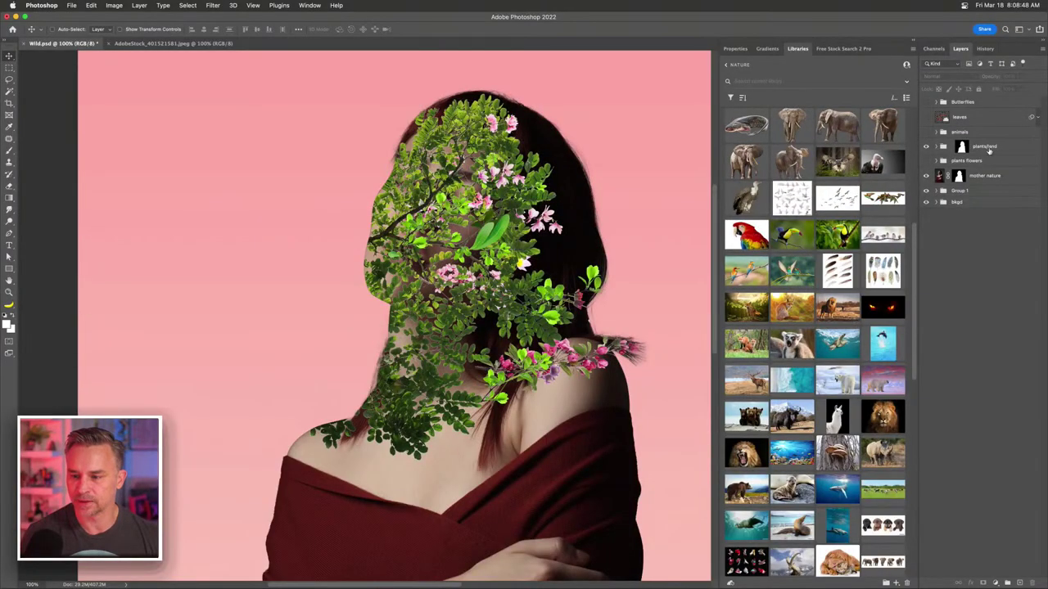
{"action": "left_click", "coordinate": [988, 149]}
{"action": "left_click", "coordinate": [980, 123]}
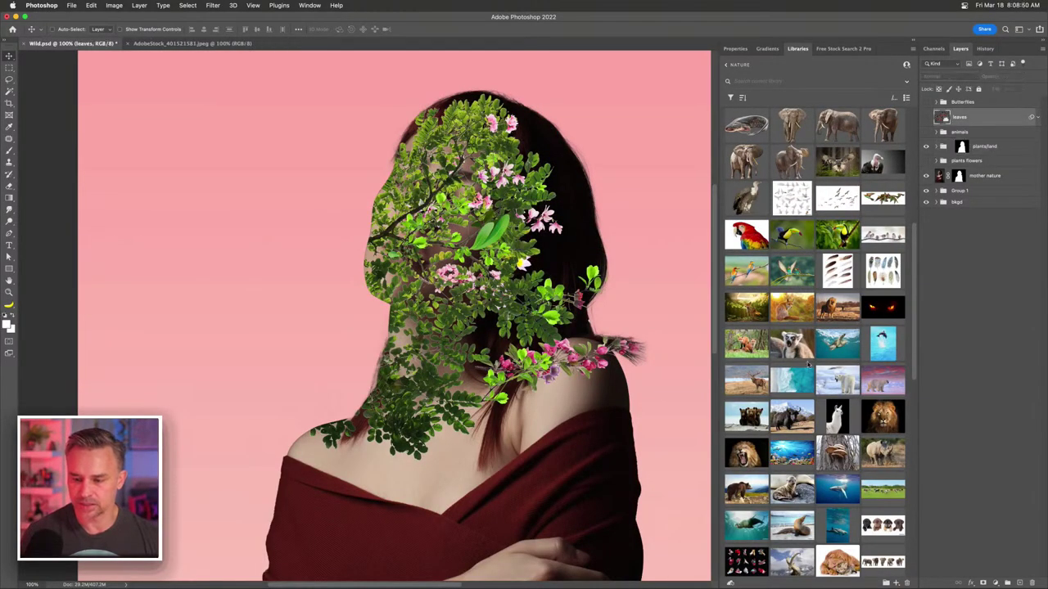
- Place the lion photo from the library over the woman, rasterize it and remove its background
{"action": "left_click_drag", "start_coordinate": [484, 304], "coordinate": [259, 272]}
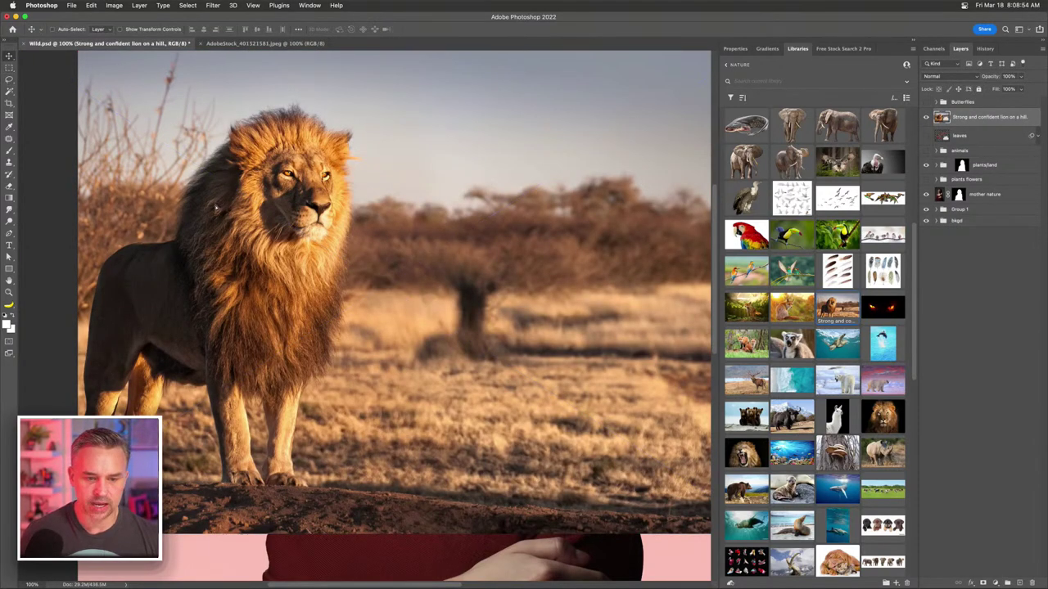
{"action": "left_click_drag", "start_coordinate": [196, 199], "coordinate": [327, 230]}
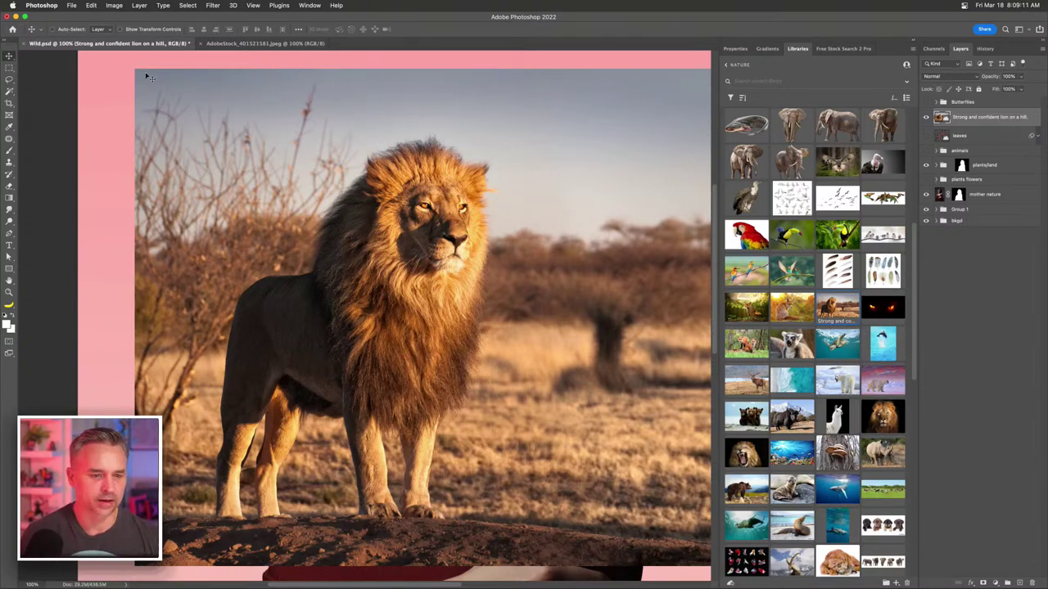
{"action": "left_click", "coordinate": [734, 48]}
{"action": "right_click", "coordinate": [990, 119]}
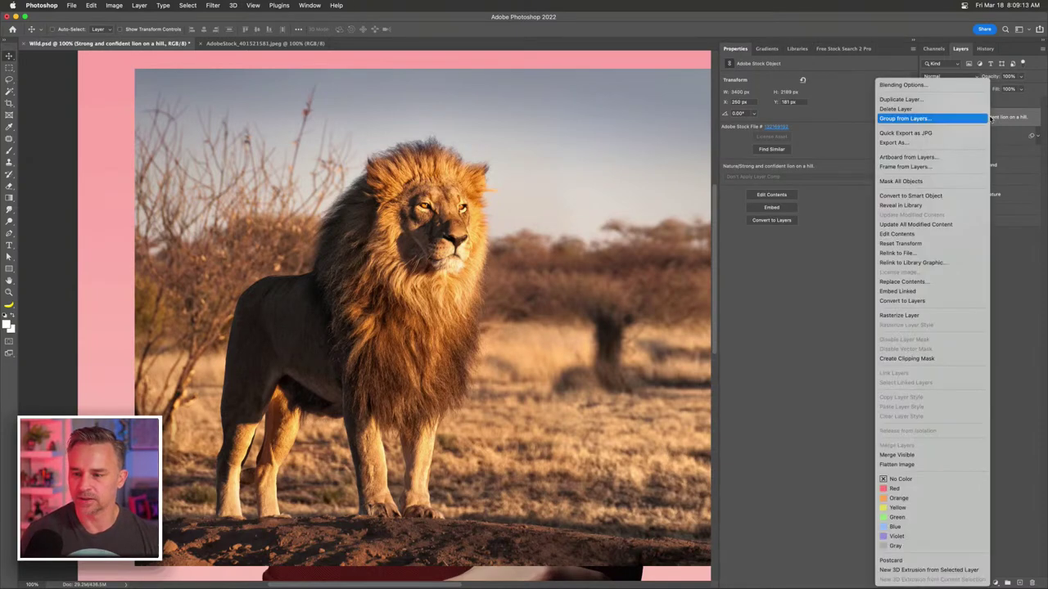
{"action": "left_click", "coordinate": [926, 317]}
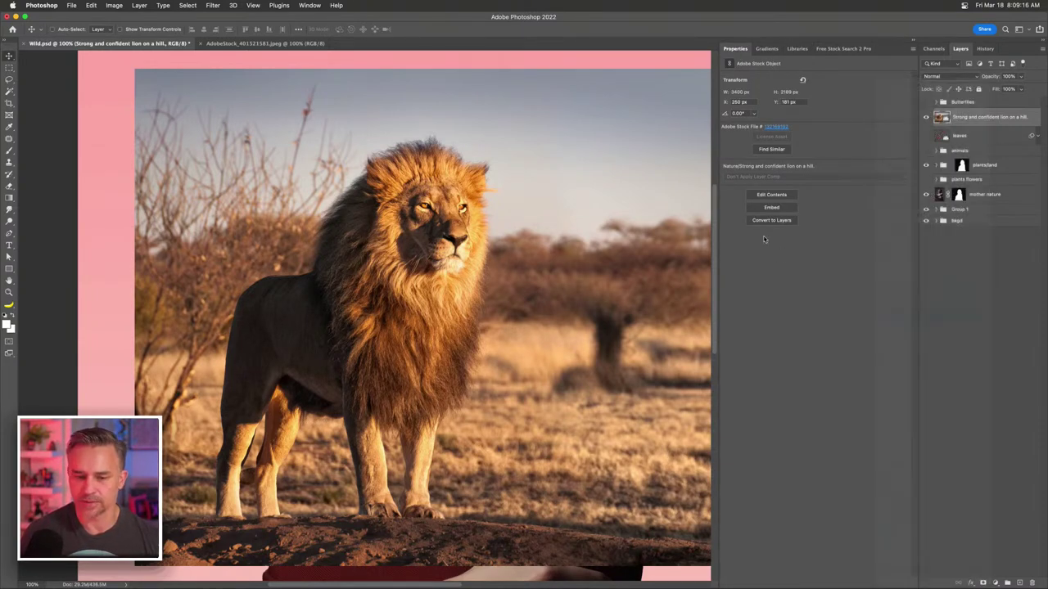
{"action": "left_click", "coordinate": [750, 193]}
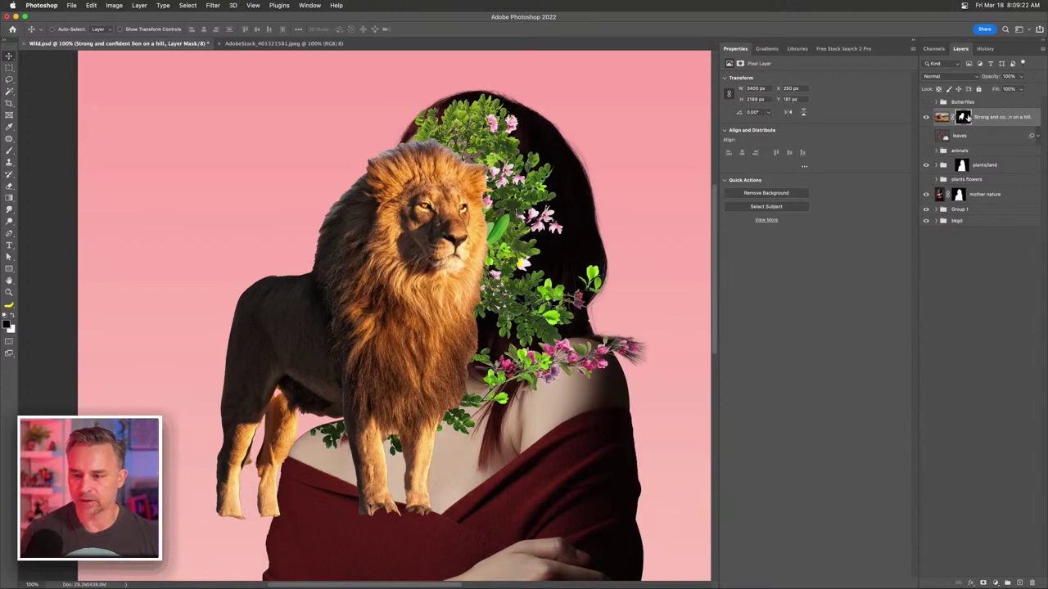
- Zoom in on the lion's head and open its layer mask in Select and Mask
{"action": "left_click", "coordinate": [963, 117]}
{"action": "scroll", "coordinate": [322, 155], "scroll_direction": "up", "scroll_amount": 5}
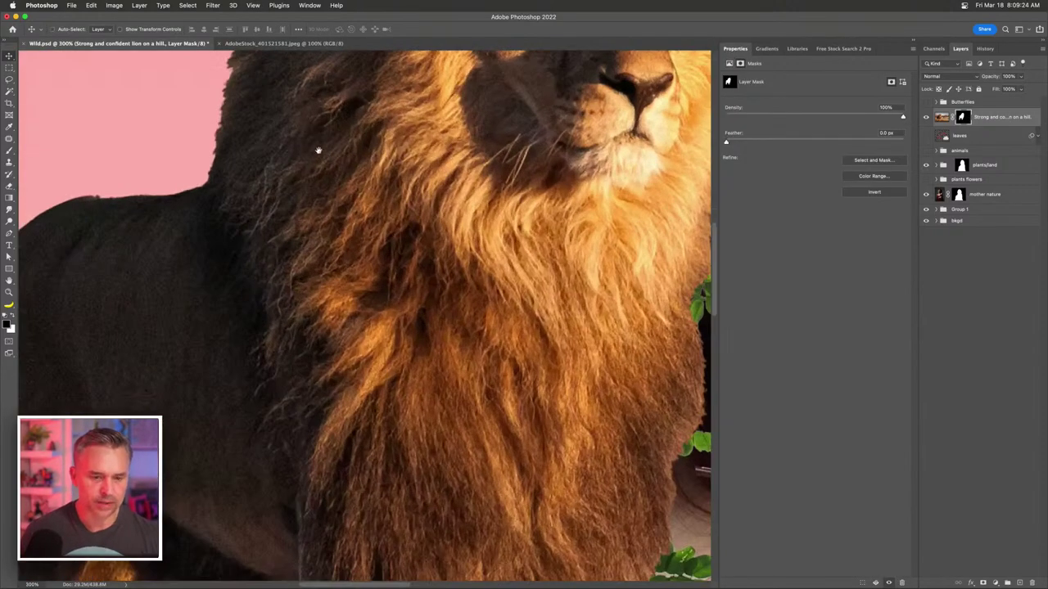
{"action": "scroll", "coordinate": [316, 145], "scroll_direction": "down", "scroll_amount": 2}
{"action": "scroll", "coordinate": [425, 207], "scroll_direction": "up", "scroll_amount": 5}
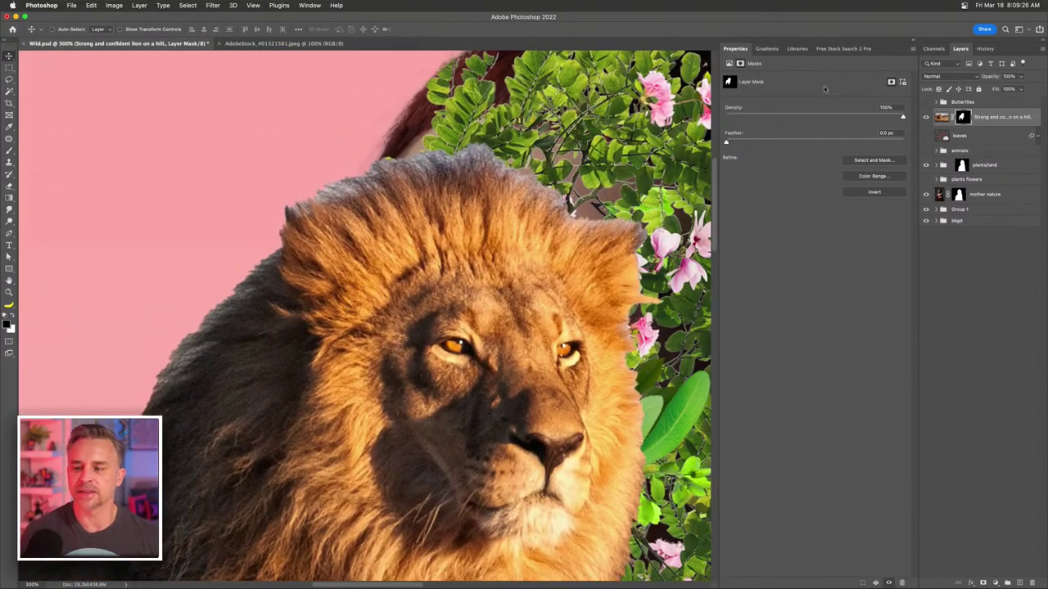
{"action": "double_click", "coordinate": [962, 118]}
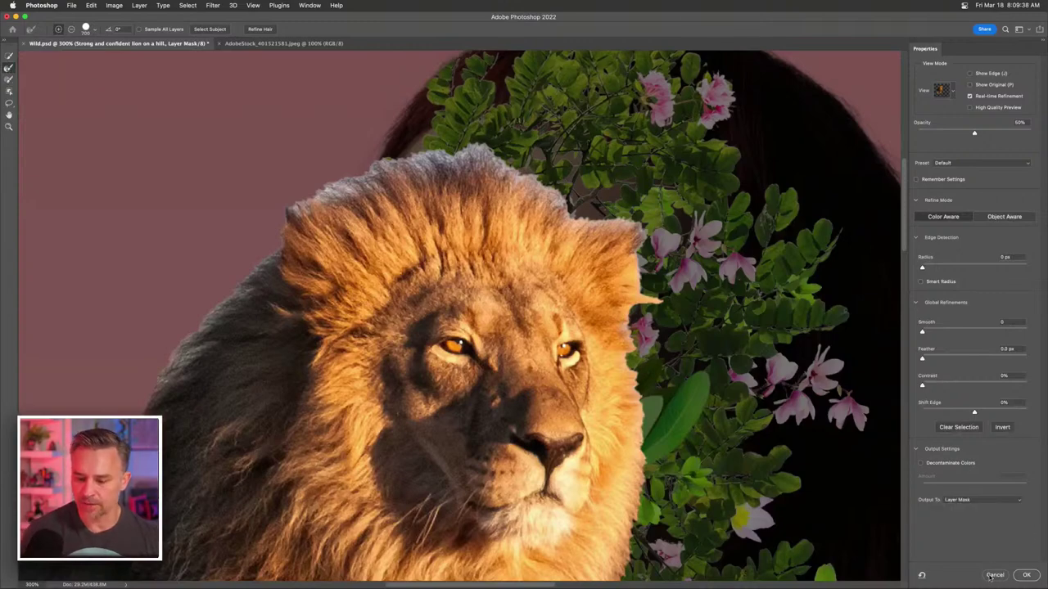
- Cancel Select and Mask and switch the lion layer between its pixels and mask
{"action": "left_click", "coordinate": [992, 575]}
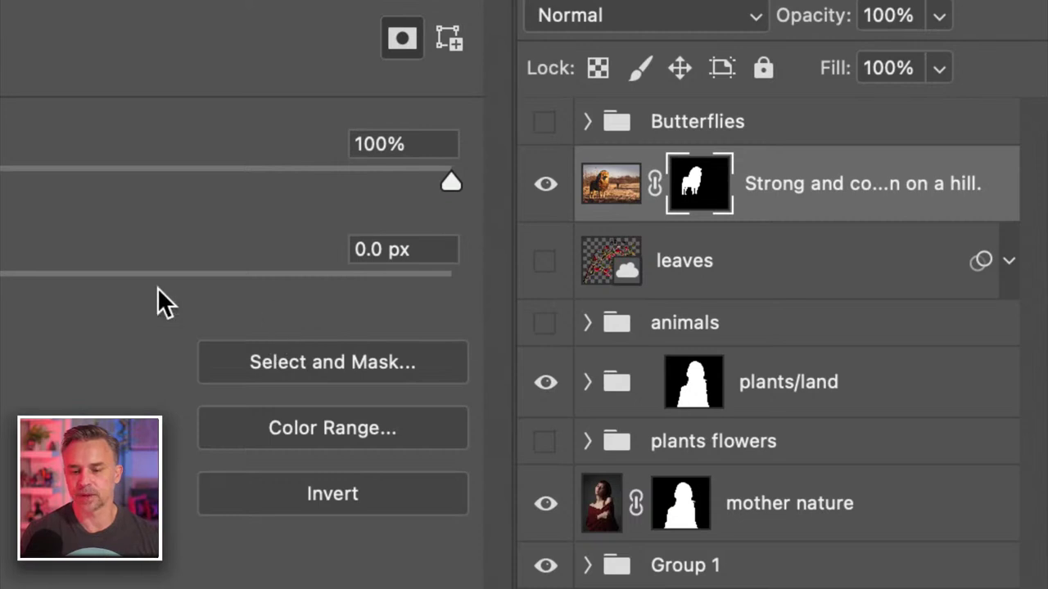
{"action": "left_click", "coordinate": [594, 183]}
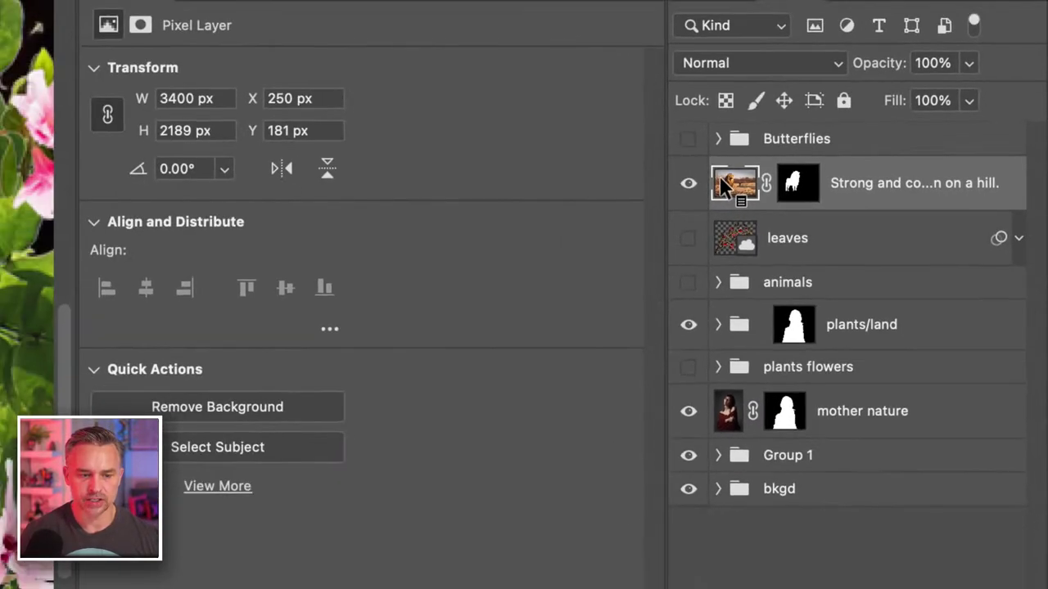
{"action": "left_click", "coordinate": [792, 184]}
{"action": "left_click", "coordinate": [745, 185]}
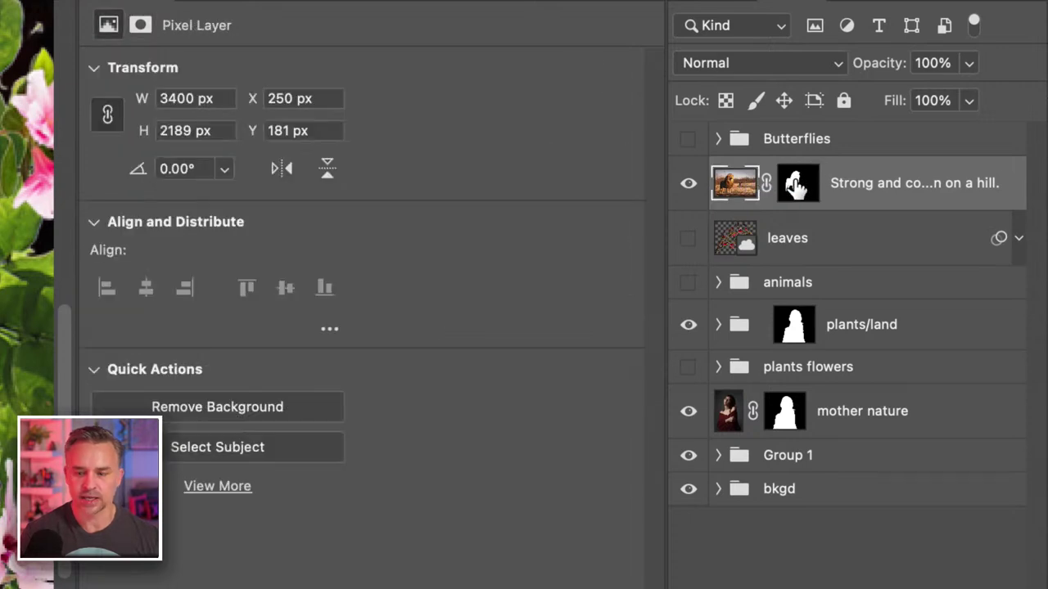
{"action": "left_click", "coordinate": [794, 185]}
{"action": "left_click", "coordinate": [735, 183]}
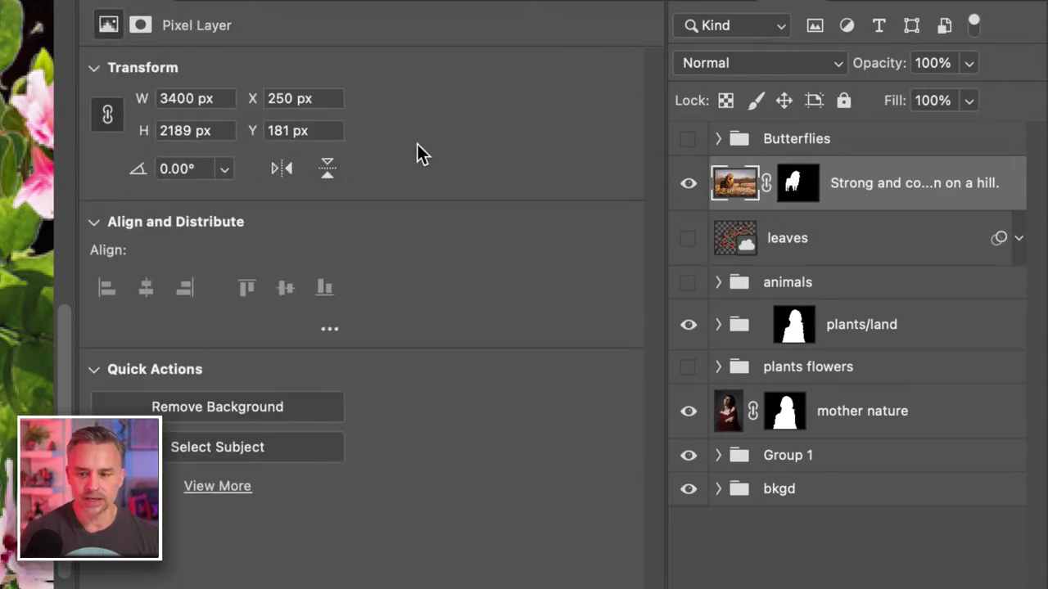
{"action": "left_click", "coordinate": [791, 182]}
{"action": "left_click", "coordinate": [741, 184]}
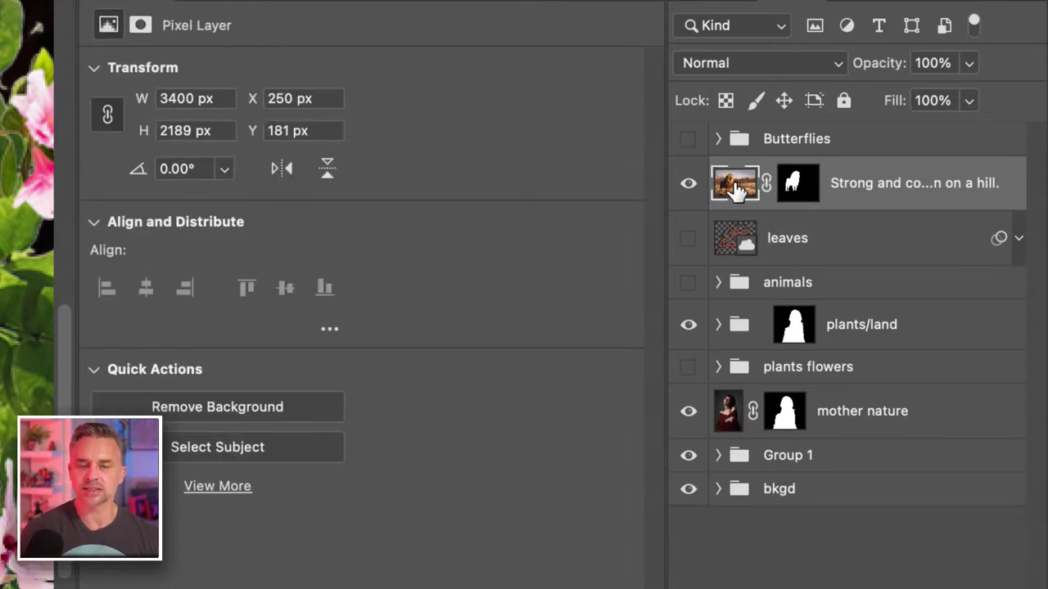
- Select the leaves layer and animals folder, then target the lion layer's mask again
{"action": "left_click", "coordinate": [738, 238]}
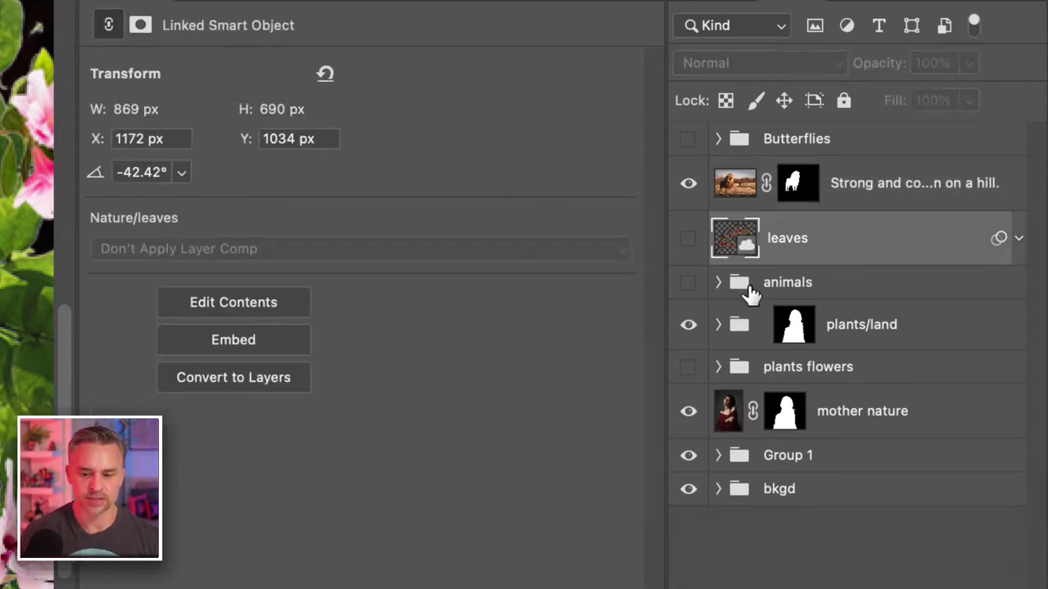
{"action": "left_click", "coordinate": [730, 191]}
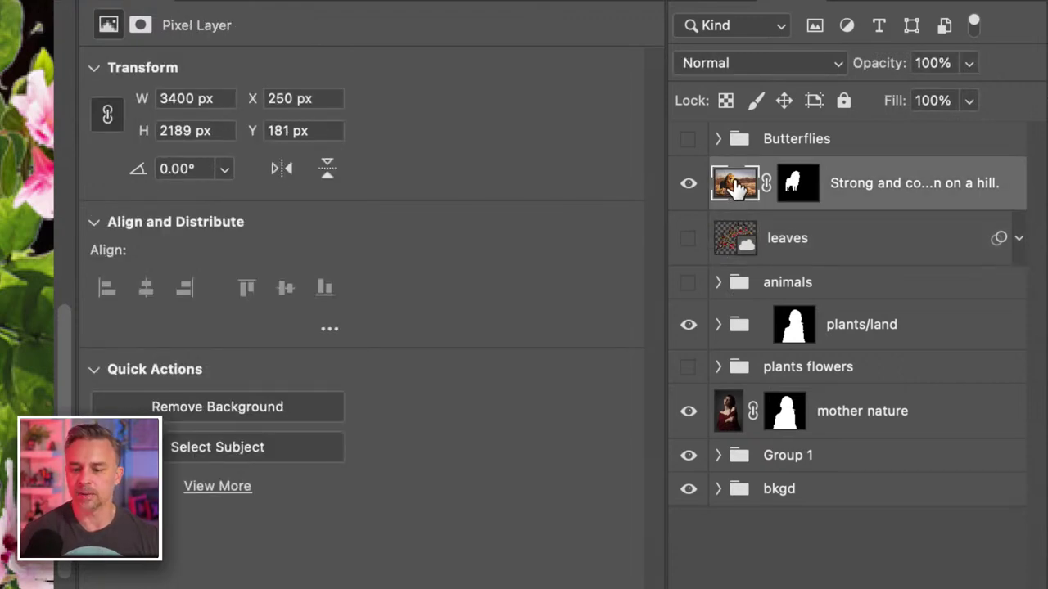
{"action": "left_click", "coordinate": [732, 239]}
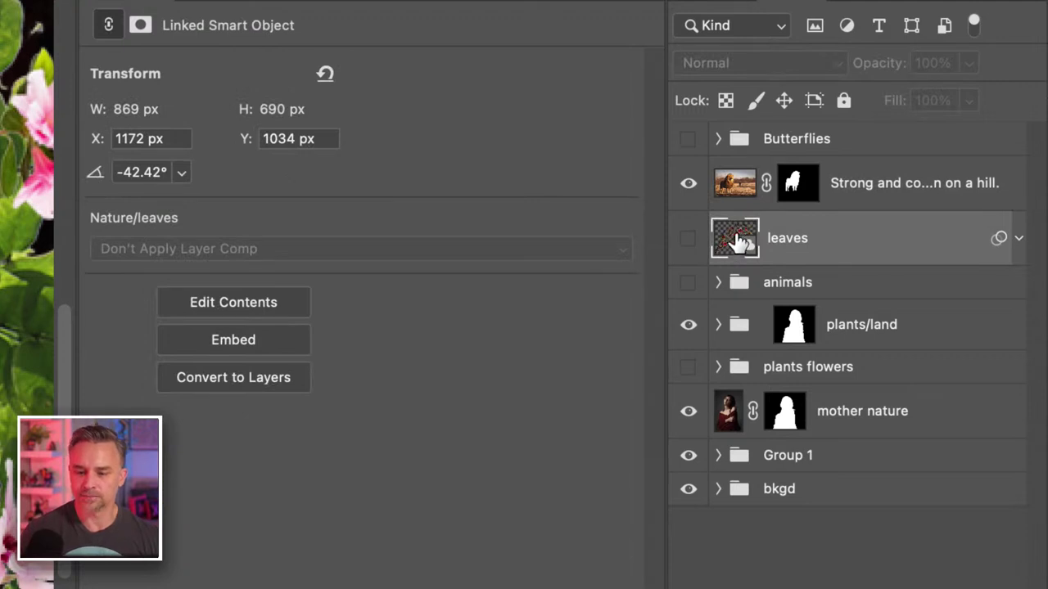
{"action": "left_click", "coordinate": [734, 287]}
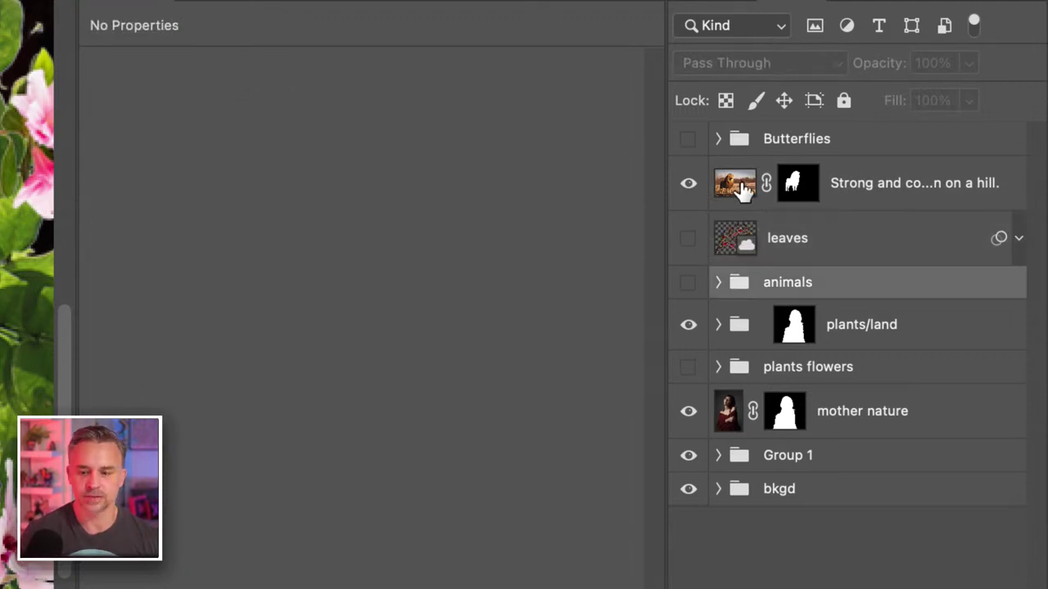
{"action": "left_click", "coordinate": [739, 187]}
{"action": "left_click", "coordinate": [795, 185]}
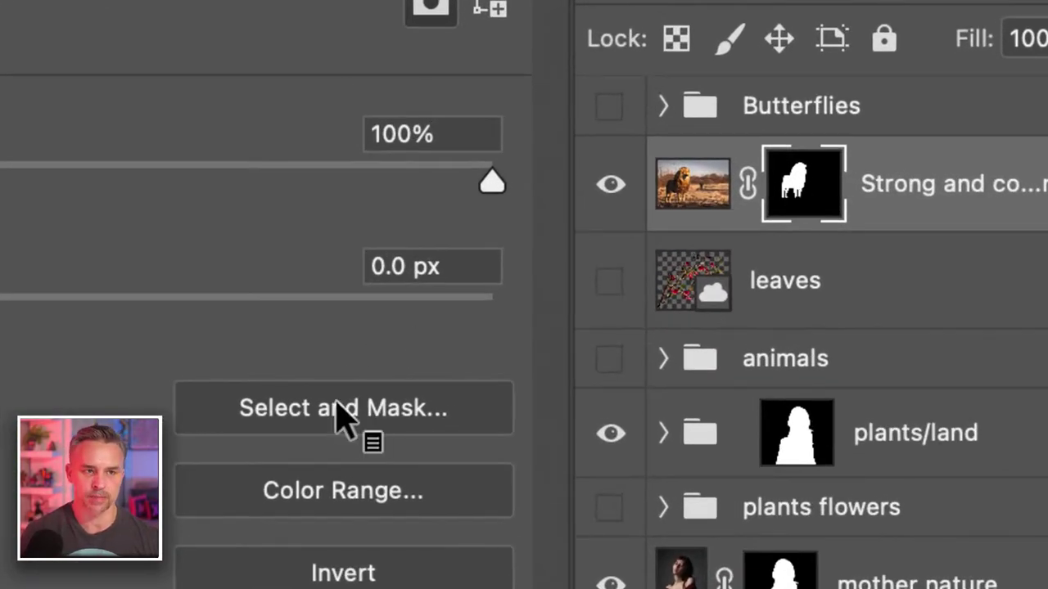
- Reopen Select and Mask and refine the lion's top-of-mane and outer fur edges with a smaller brush
{"action": "double_click", "coordinate": [795, 192]}
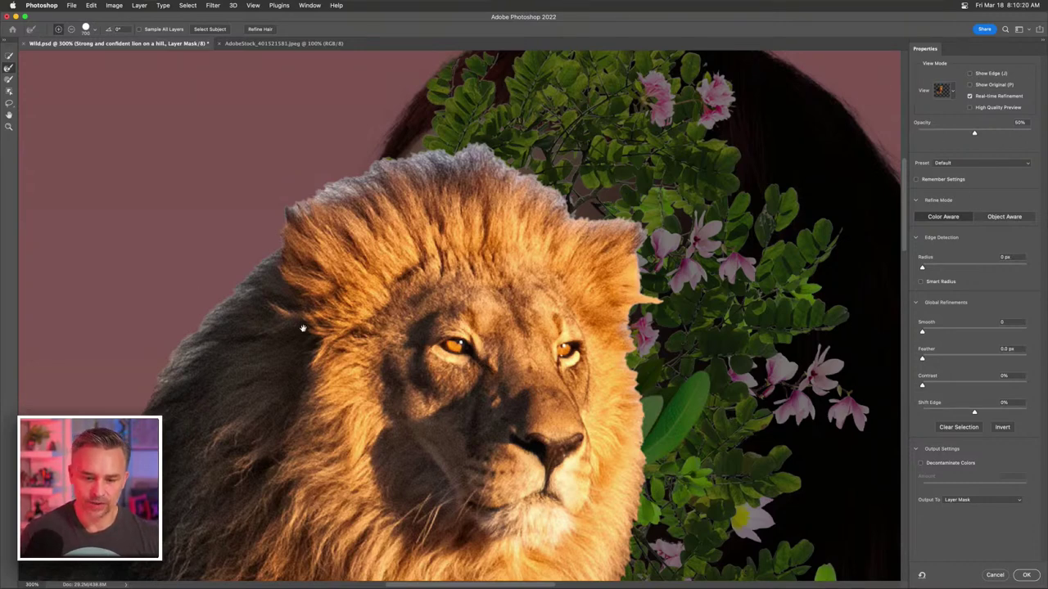
{"action": "left_click_drag", "start_coordinate": [303, 328], "coordinate": [281, 285]}
{"action": "key", "text": "super+minus"}
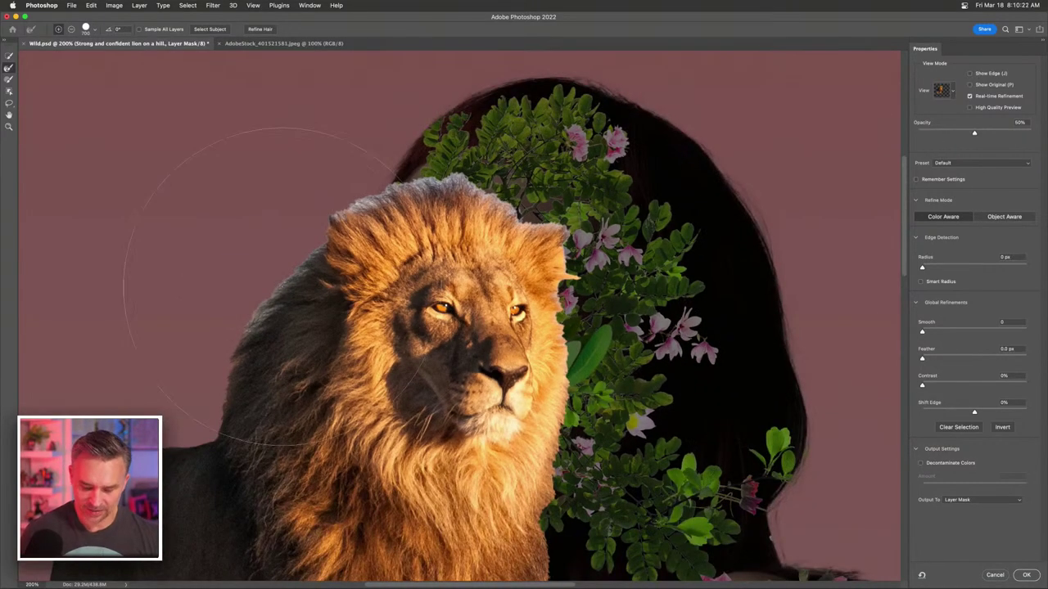
{"action": "key", "text": "super+minus"}
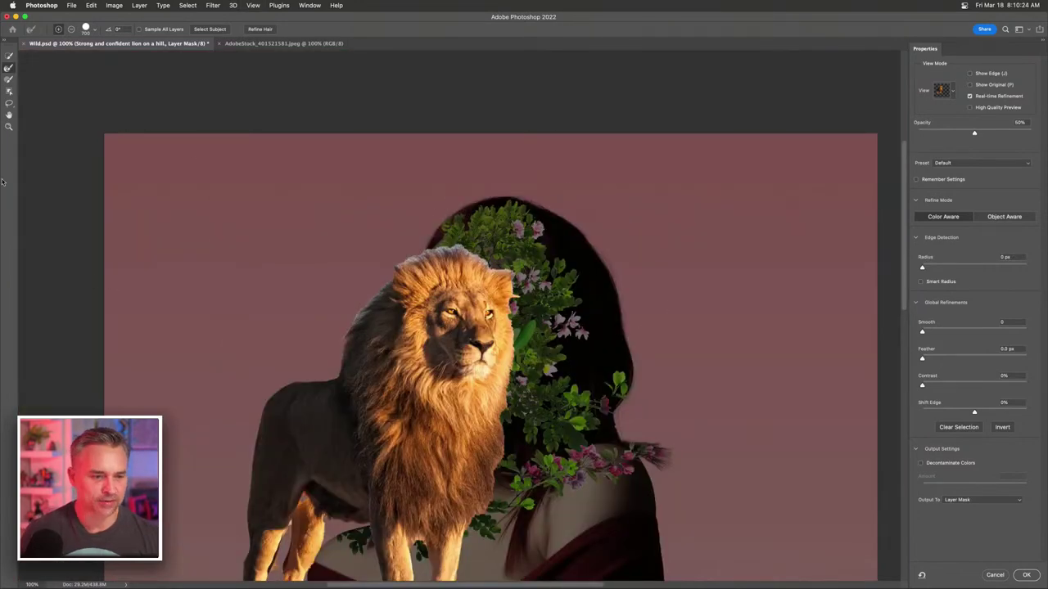
{"action": "key", "text": "bracketleft"}
{"action": "key", "text": "bracketleft"}
{"action": "key", "text": "bracketleft"}
{"action": "key", "text": "bracketleft"}
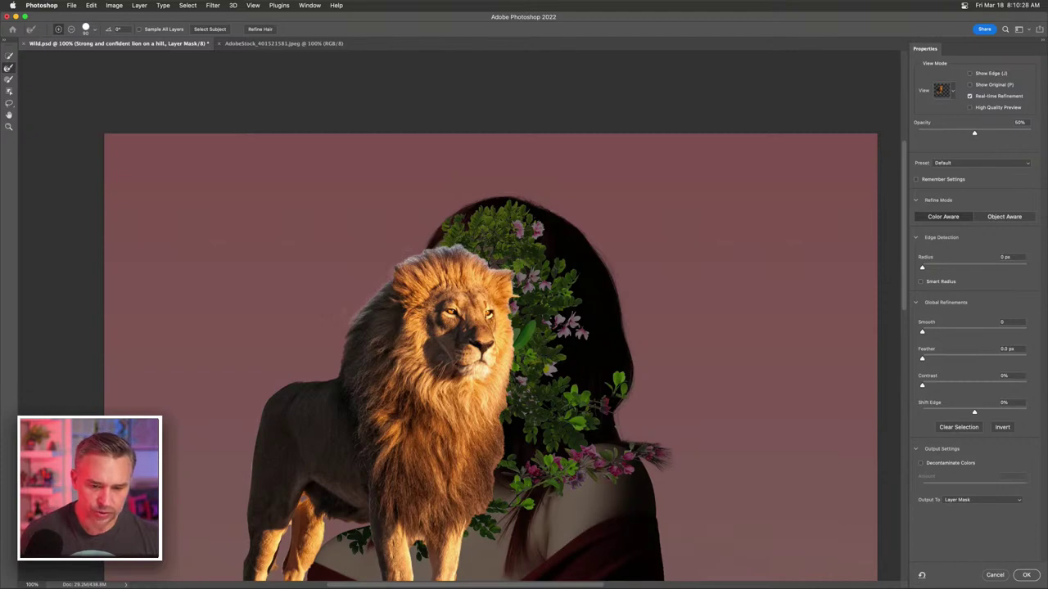
{"action": "mouse_move", "coordinate": [431, 250]}
{"action": "left_mouse_down"}
{"action": "mouse_move", "coordinate": [466, 246]}
{"action": "mouse_move", "coordinate": [507, 270]}
{"action": "left_mouse_up"}
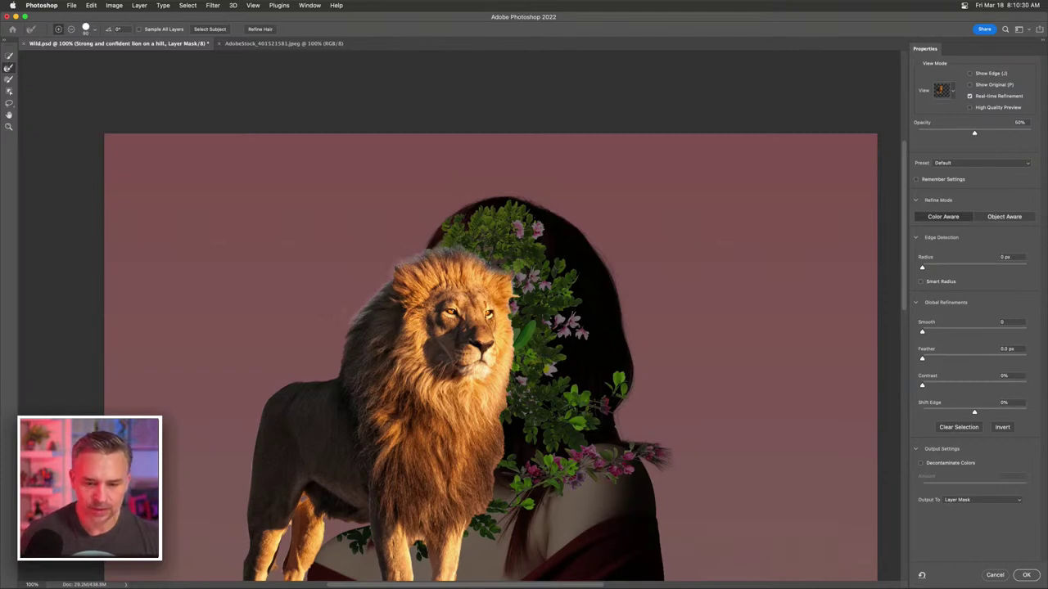
{"action": "key", "text": "super+equal"}
{"action": "key", "text": "super+equal"}
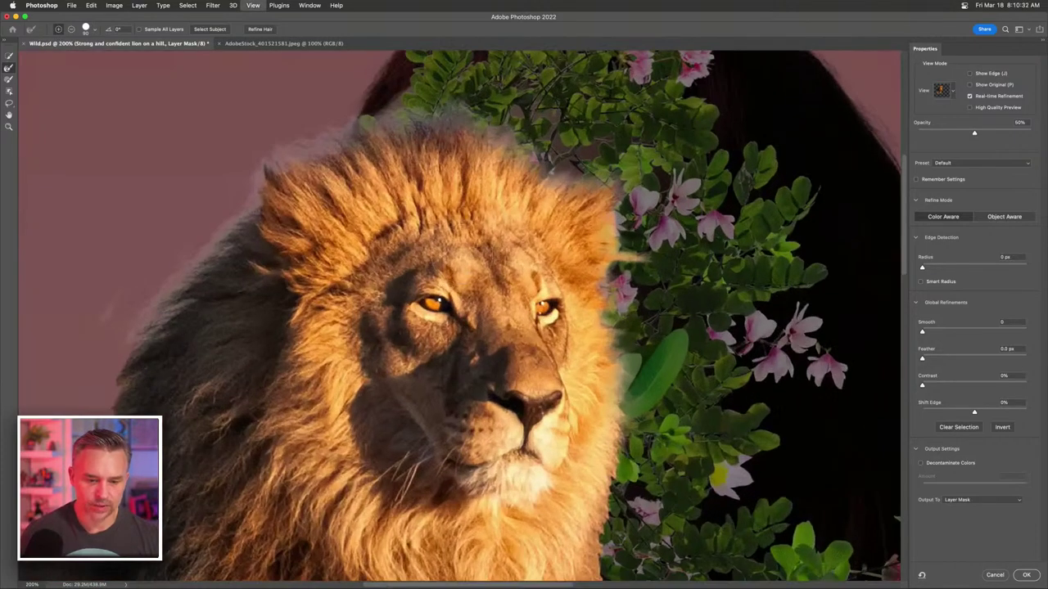
{"action": "scroll", "coordinate": [128, 258], "scroll_direction": "left", "scroll_amount": 3}
{"action": "left_click_drag", "start_coordinate": [244, 304], "coordinate": [265, 280]}
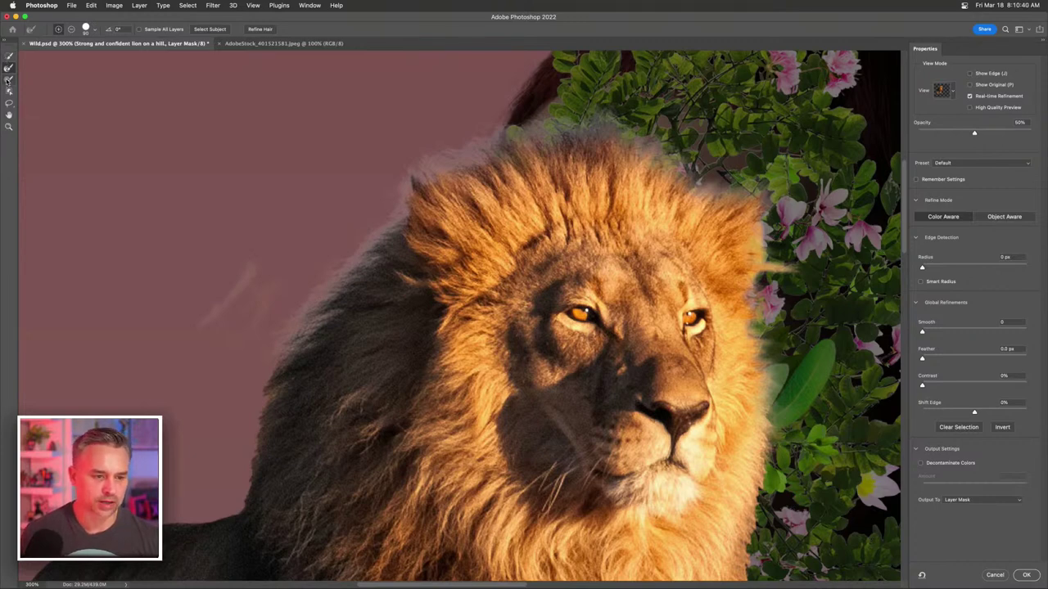
- Set the edge brush to subtract, paint out the stray streak beside the mane, then view everything
{"action": "left_click", "coordinate": [8, 80]}
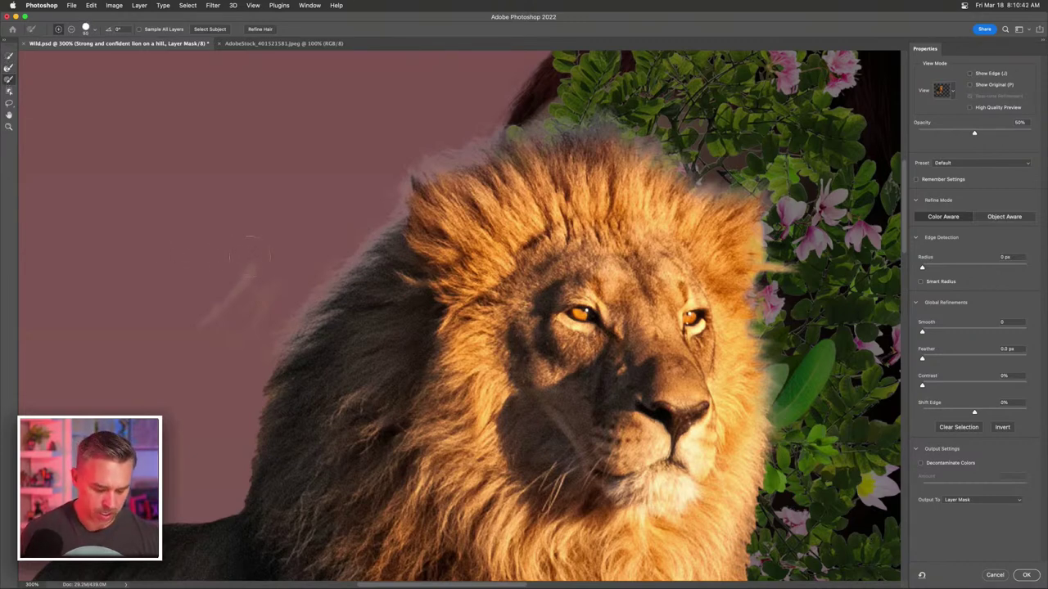
{"action": "key", "text": "alt"}
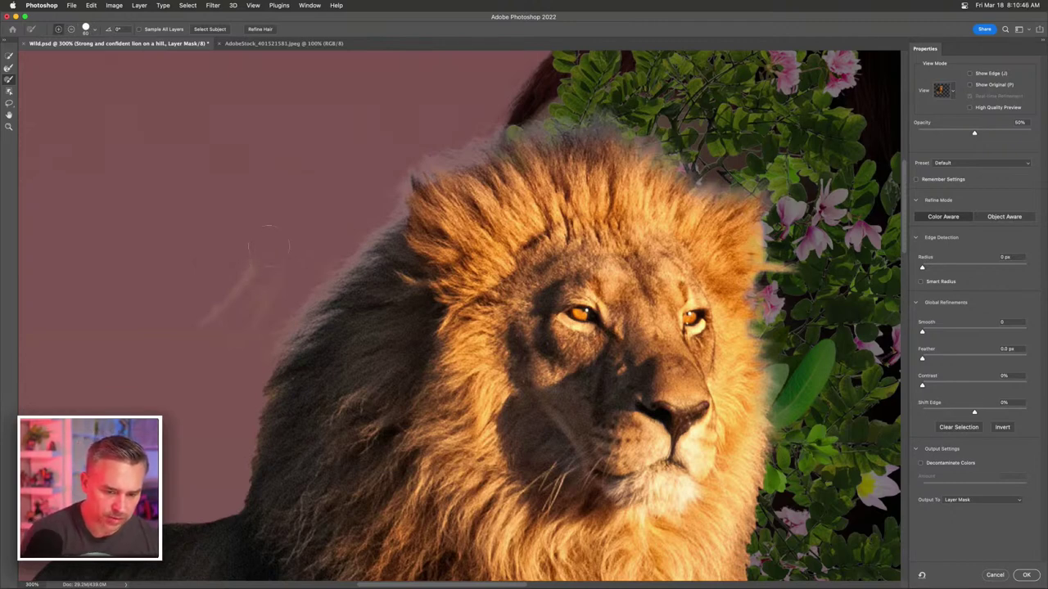
{"action": "key", "text": "alt"}
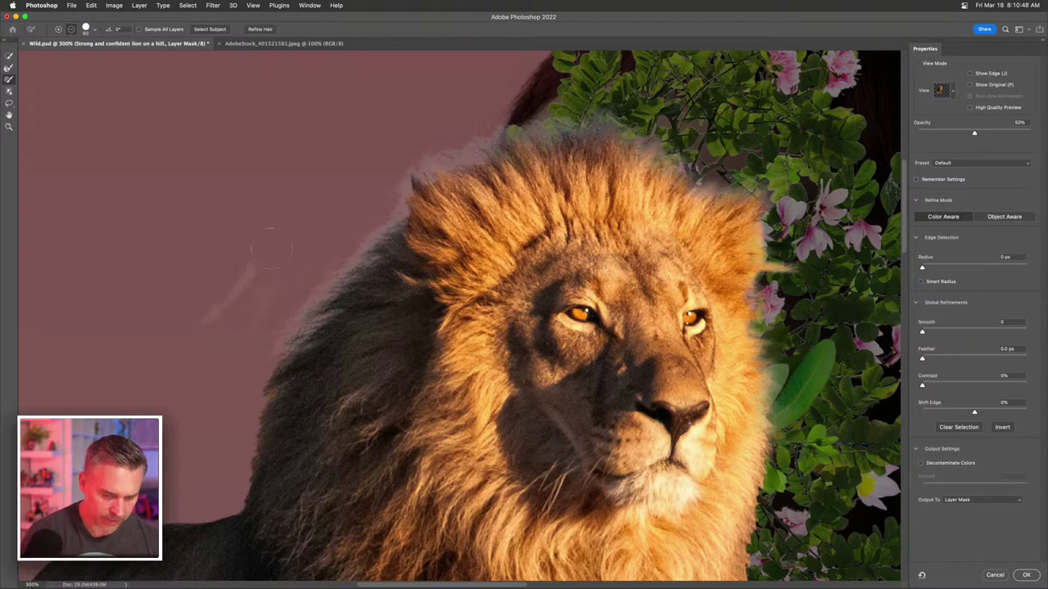
{"action": "left_click_drag", "start_coordinate": [246, 278], "coordinate": [182, 358]}
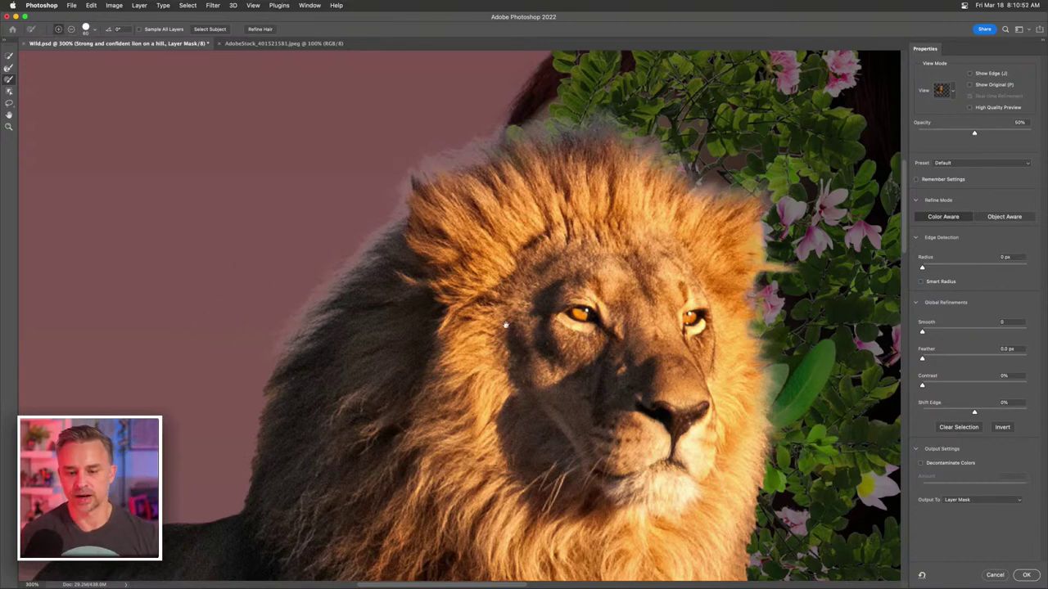
{"action": "scroll", "coordinate": [505, 324], "scroll_direction": "down", "scroll_amount": 10}
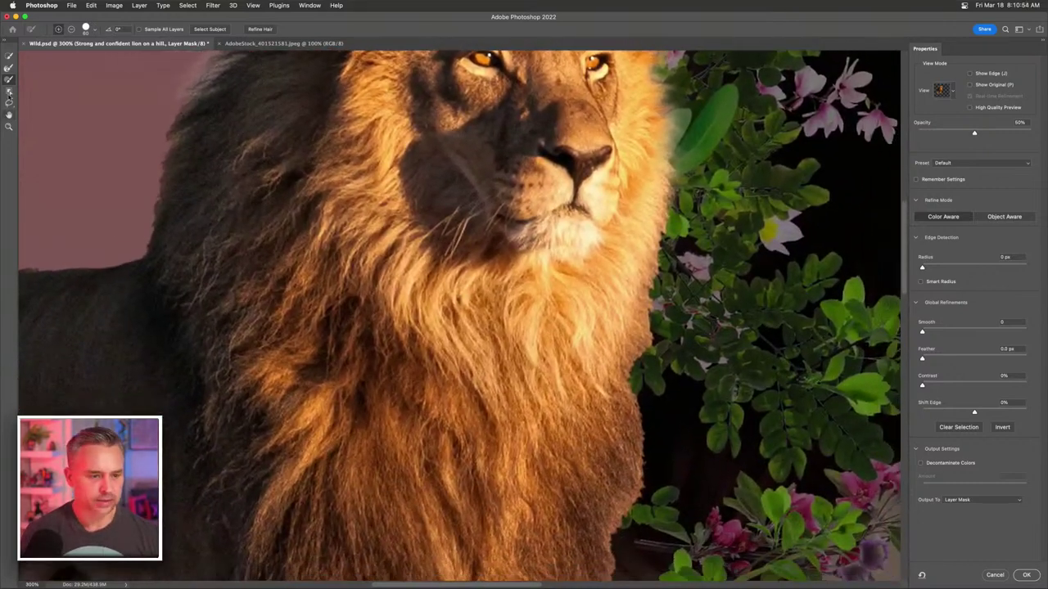
{"action": "left_click", "coordinate": [8, 67]}
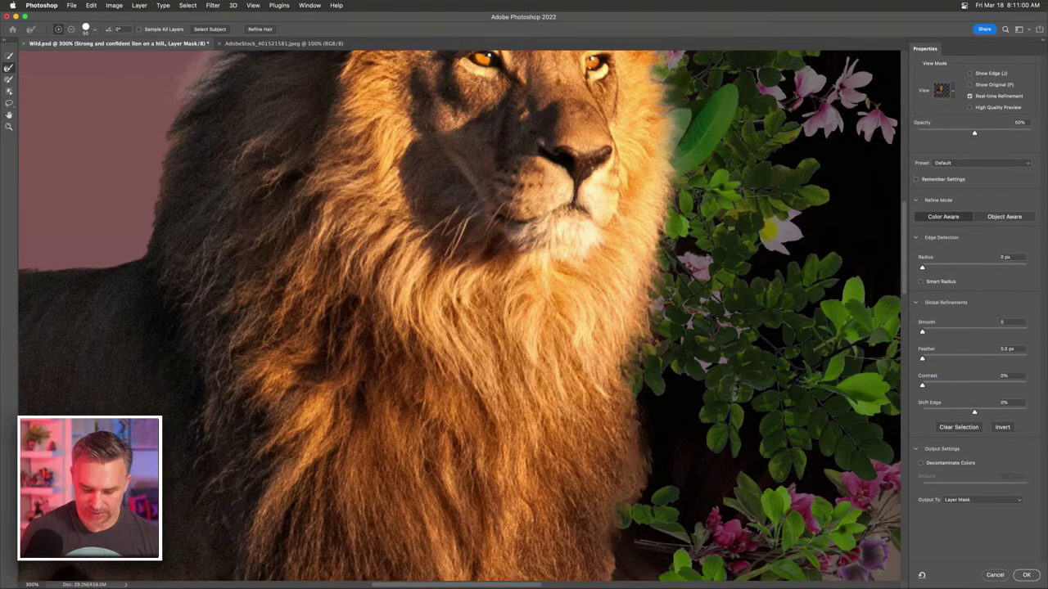
{"action": "key", "text": "super+1"}
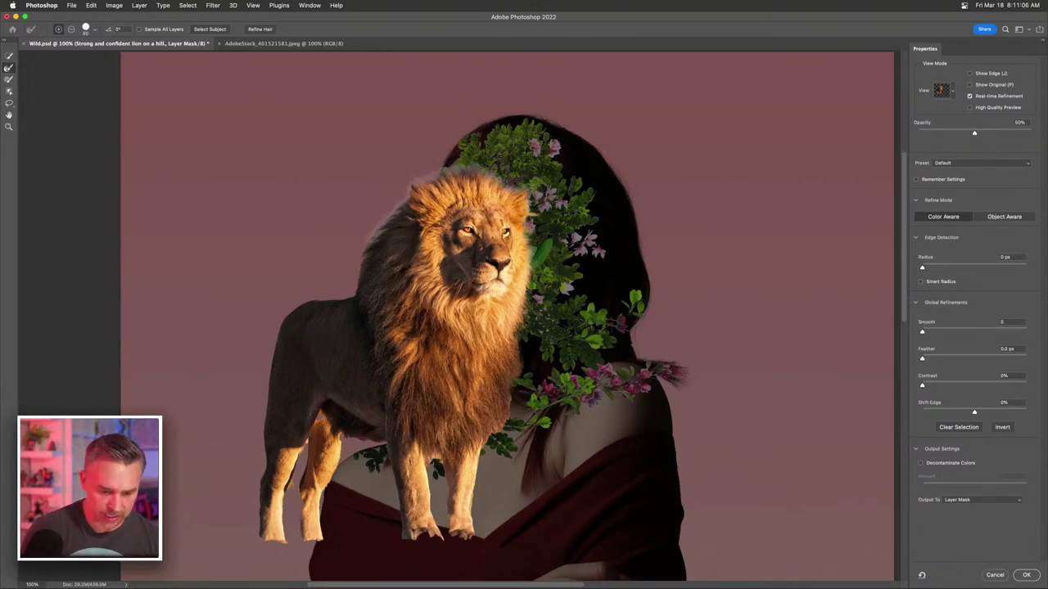
- Clean the front and rear paw edges, set Shift Edge to -10%, and apply the mask
{"action": "left_click", "coordinate": [9, 79]}
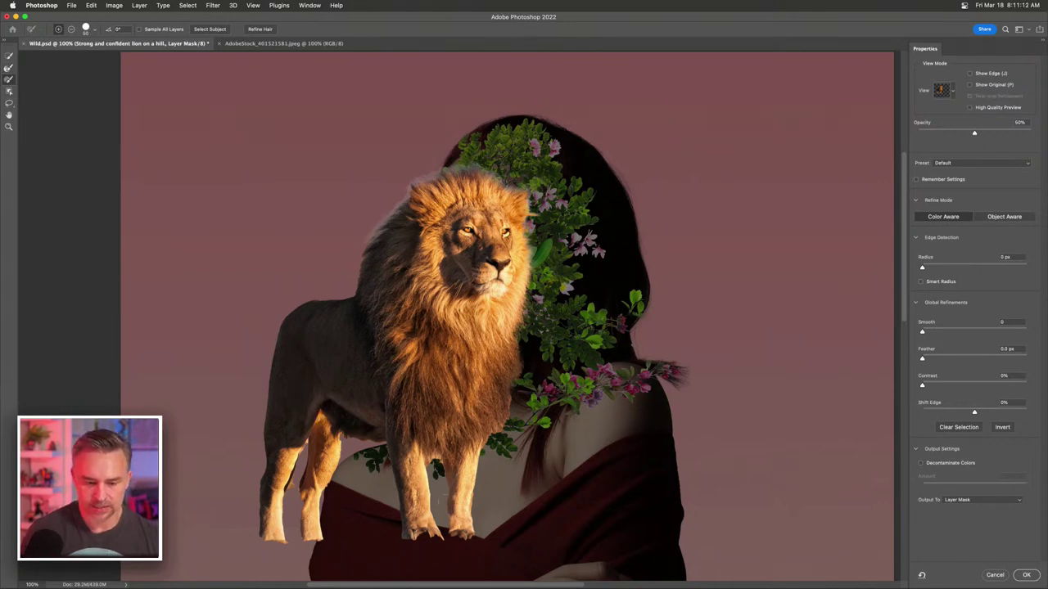
{"action": "mouse_move", "coordinate": [435, 540]}
{"action": "left_mouse_down"}
{"action": "mouse_move", "coordinate": [406, 542]}
{"action": "mouse_move", "coordinate": [478, 542]}
{"action": "mouse_move", "coordinate": [456, 539]}
{"action": "mouse_move", "coordinate": [470, 543]}
{"action": "left_mouse_up"}
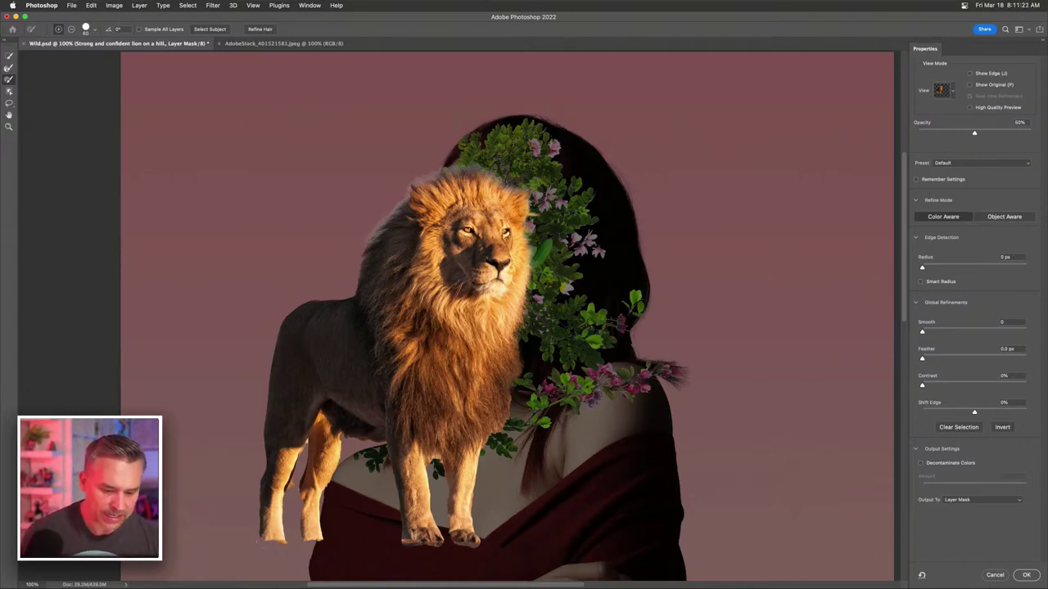
{"action": "left_click_drag", "start_coordinate": [264, 544], "coordinate": [320, 546]}
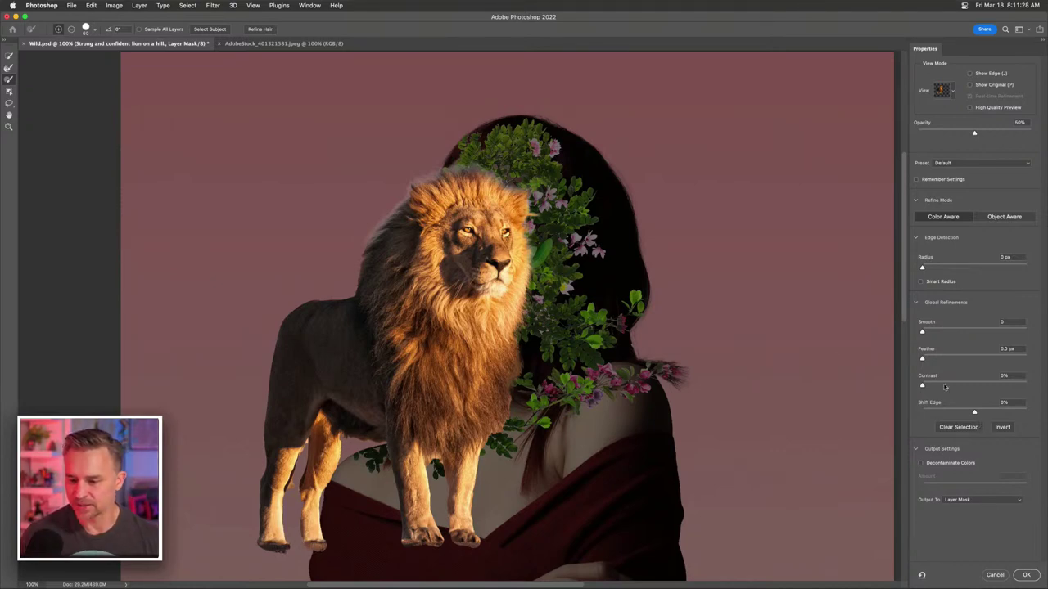
{"action": "left_click_drag", "start_coordinate": [972, 412], "coordinate": [970, 412]}
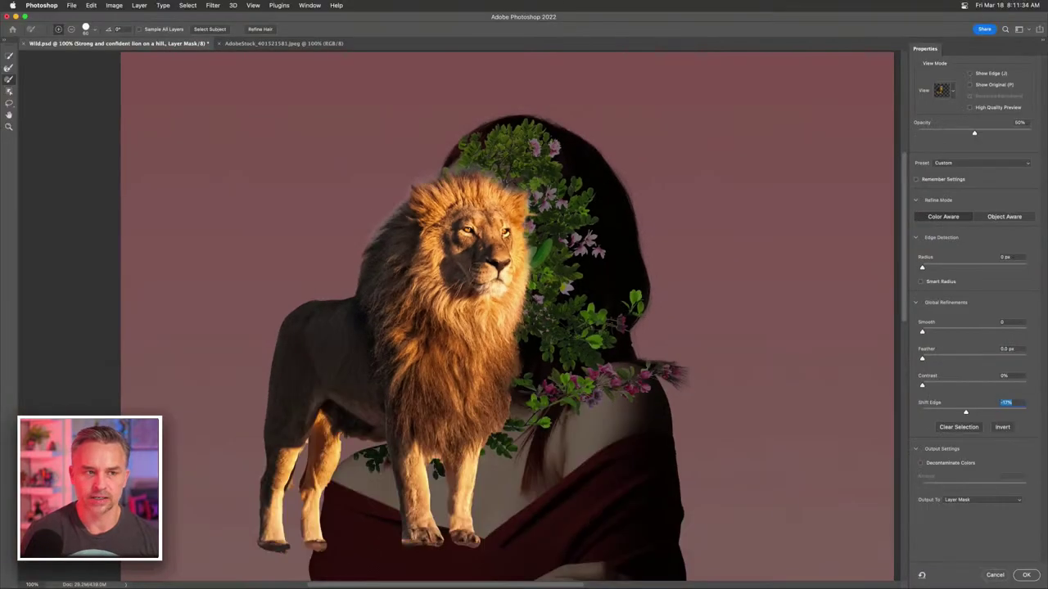
{"action": "left_click", "coordinate": [1022, 575]}
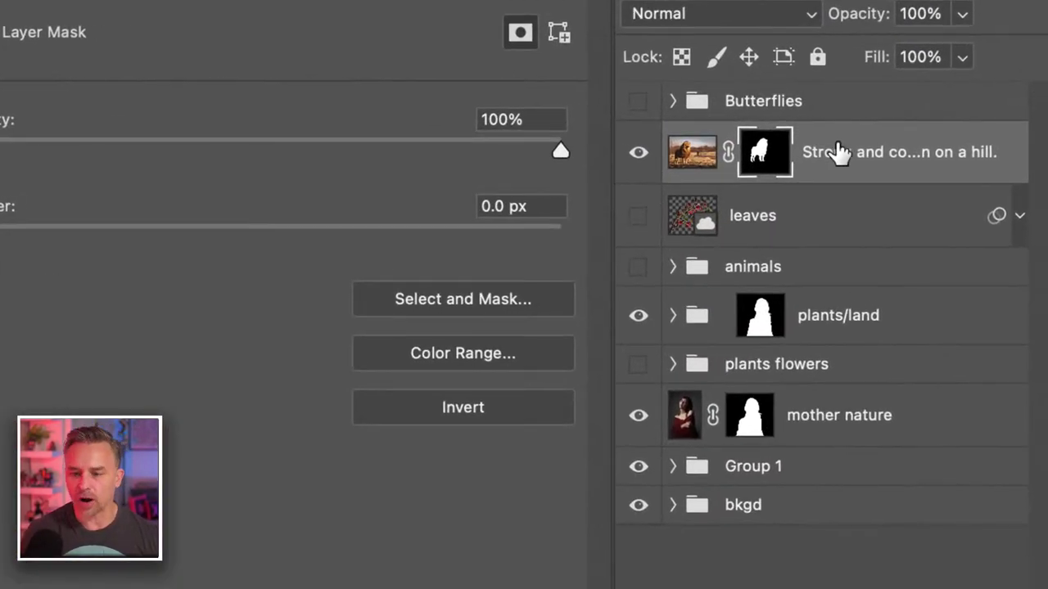
- Convert the lion layer to a smart object and add it to the NATURE library
{"action": "right_click", "coordinate": [854, 157]}
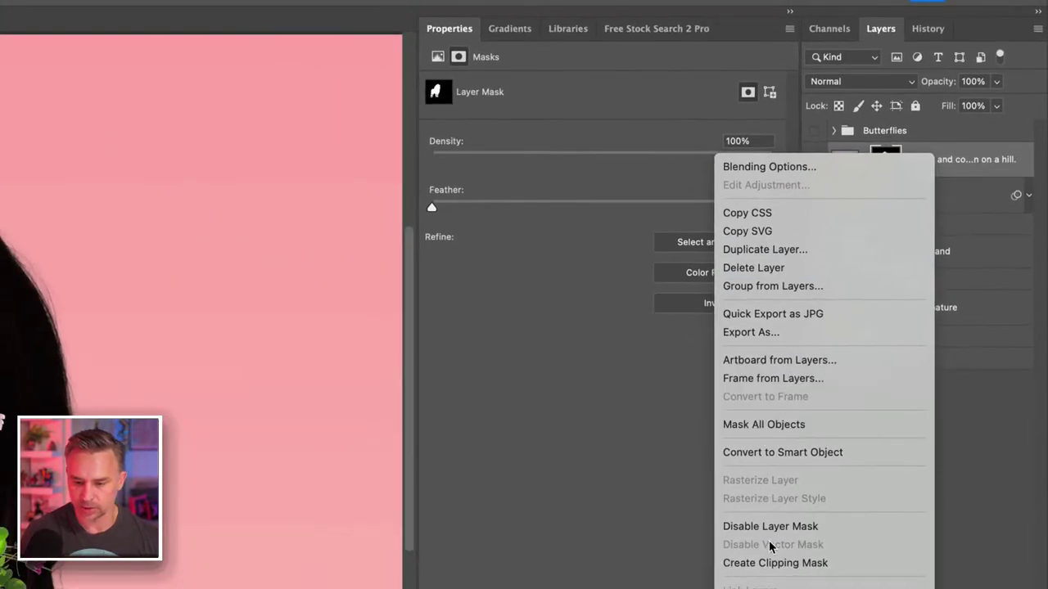
{"action": "left_click", "coordinate": [774, 460]}
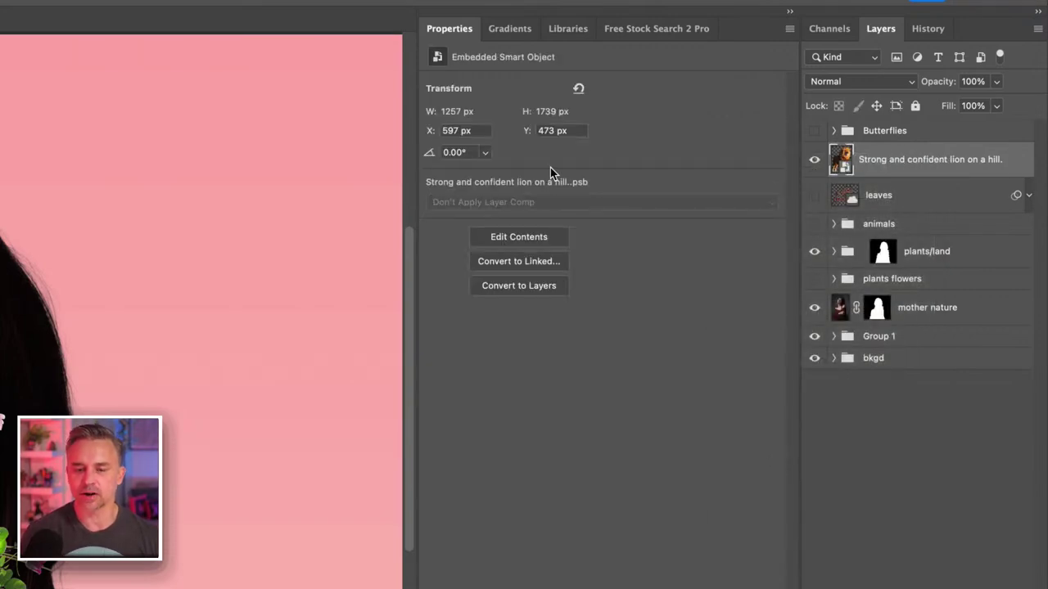
{"action": "left_click", "coordinate": [558, 31]}
{"action": "scroll", "coordinate": [606, 309], "scroll_direction": "down", "scroll_amount": 5}
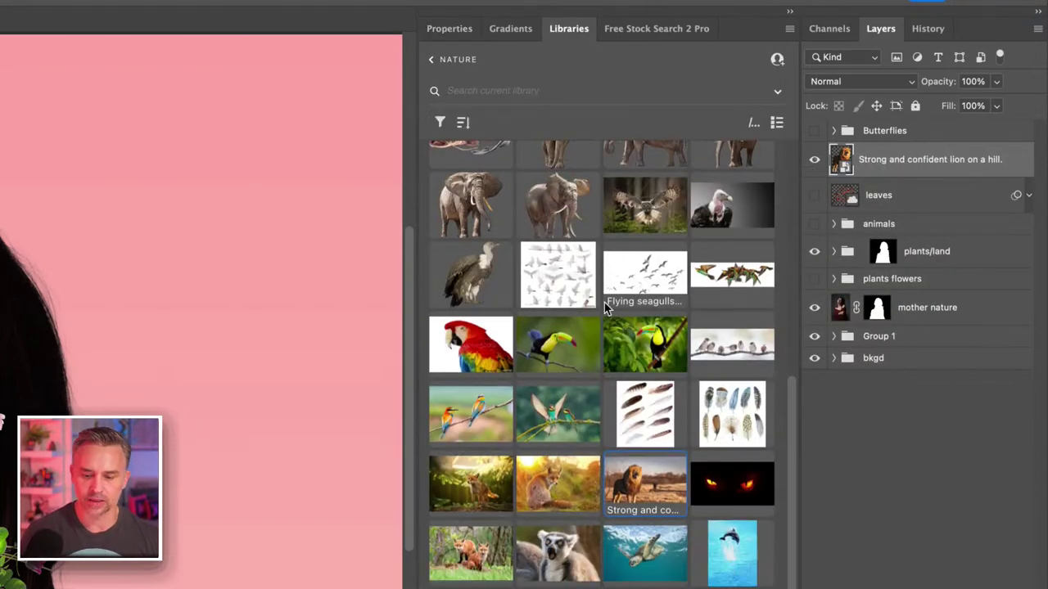
{"action": "scroll", "coordinate": [606, 309], "scroll_direction": "up", "scroll_amount": 5}
{"action": "scroll", "coordinate": [606, 310], "scroll_direction": "down", "scroll_amount": 3}
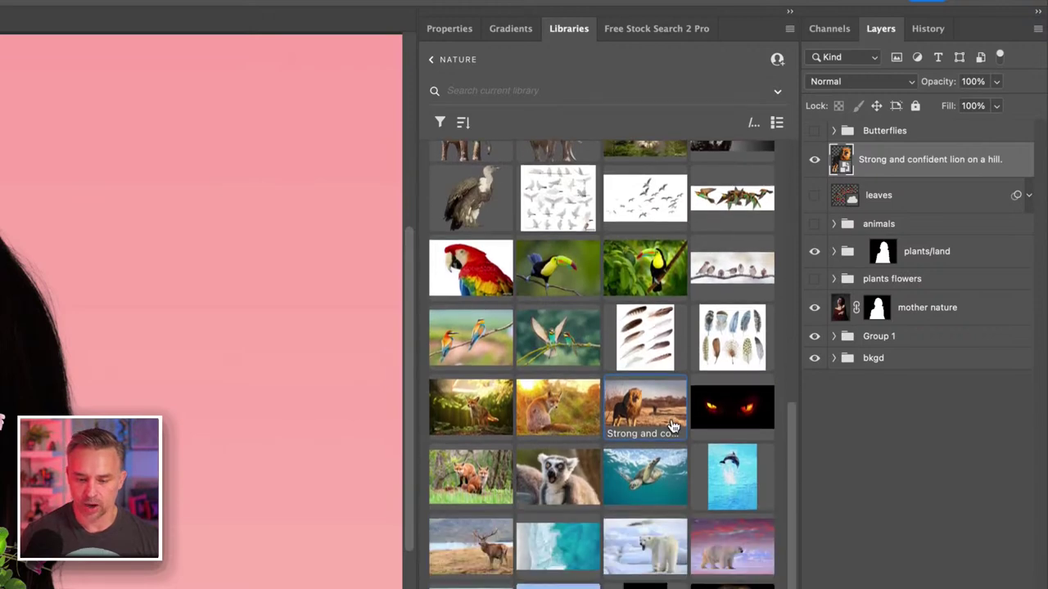
{"action": "scroll", "coordinate": [655, 352], "scroll_direction": "up", "scroll_amount": 3}
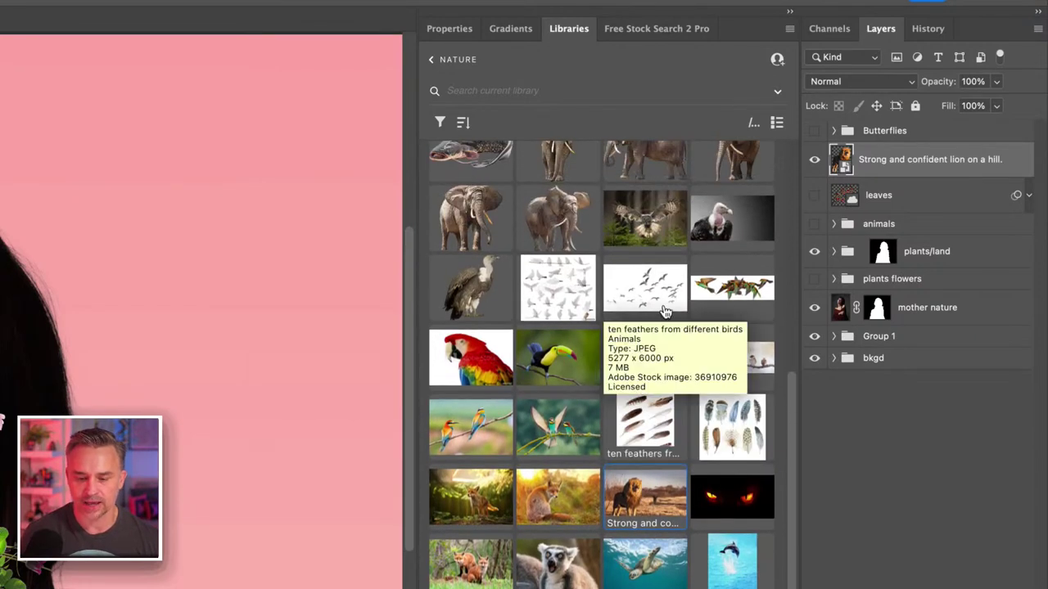
{"action": "scroll", "coordinate": [697, 225], "scroll_direction": "up", "scroll_amount": 5}
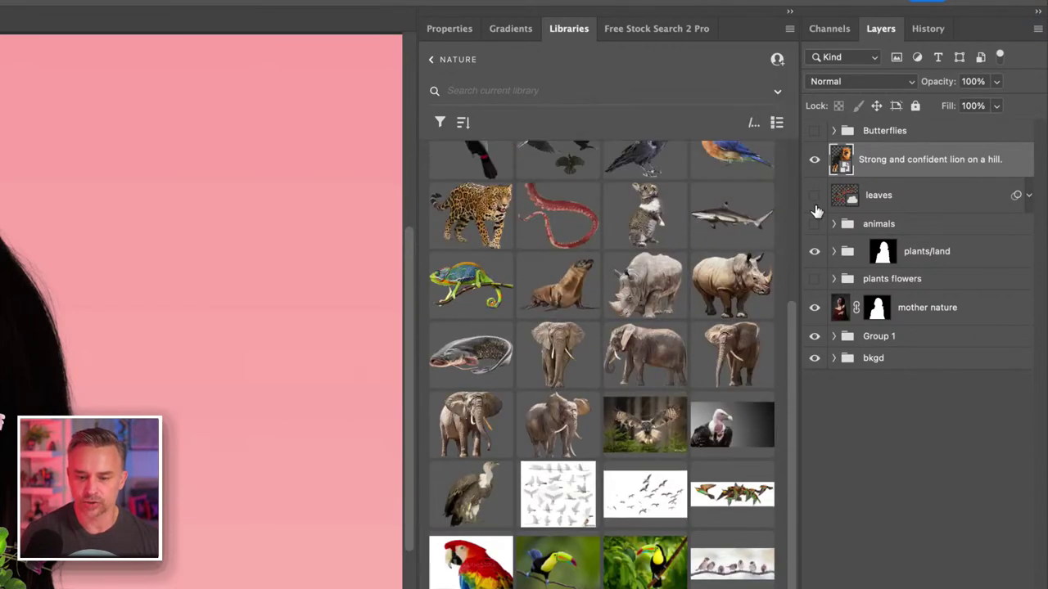
{"action": "left_click_drag", "start_coordinate": [840, 160], "coordinate": [616, 423]}
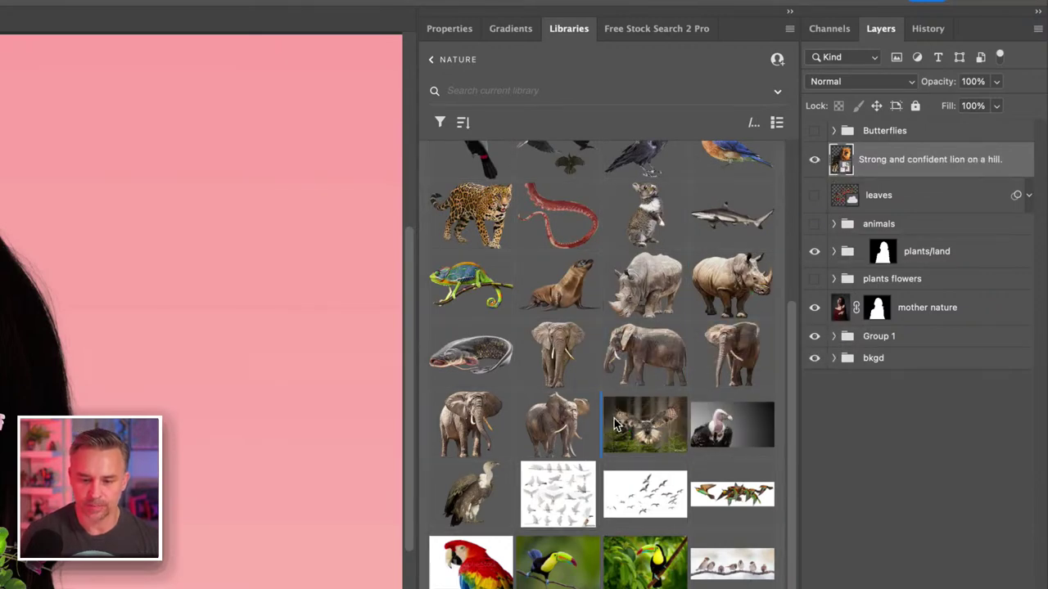
- Try library searches for 'albatro' and 'crow', then clear the search and reselect the lion layer
{"action": "scroll", "coordinate": [626, 283], "scroll_direction": "down", "scroll_amount": 5}
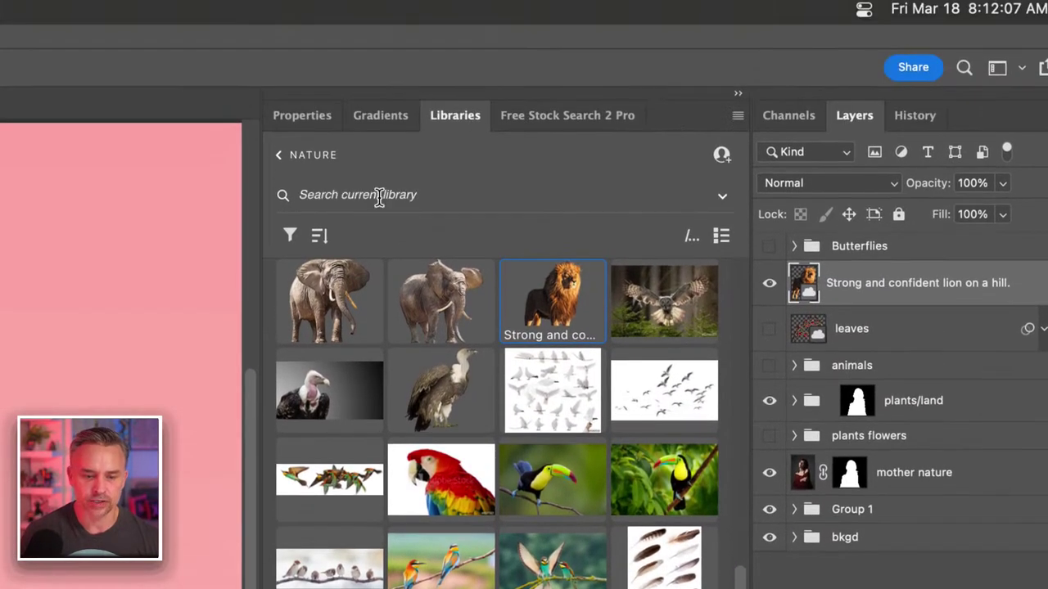
{"action": "left_click", "coordinate": [380, 73]}
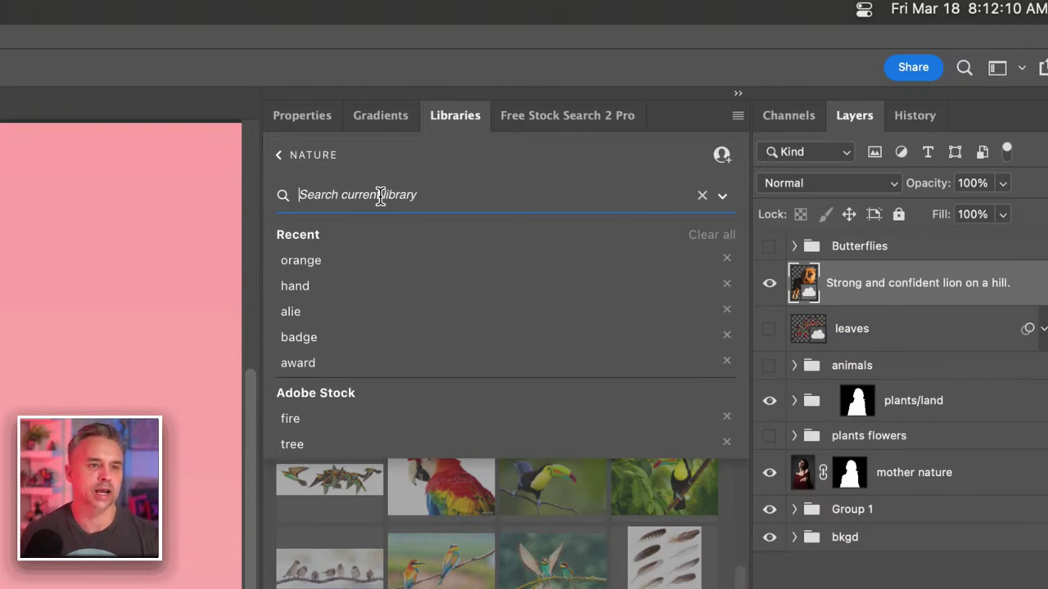
{"action": "type", "text": "albatro"}
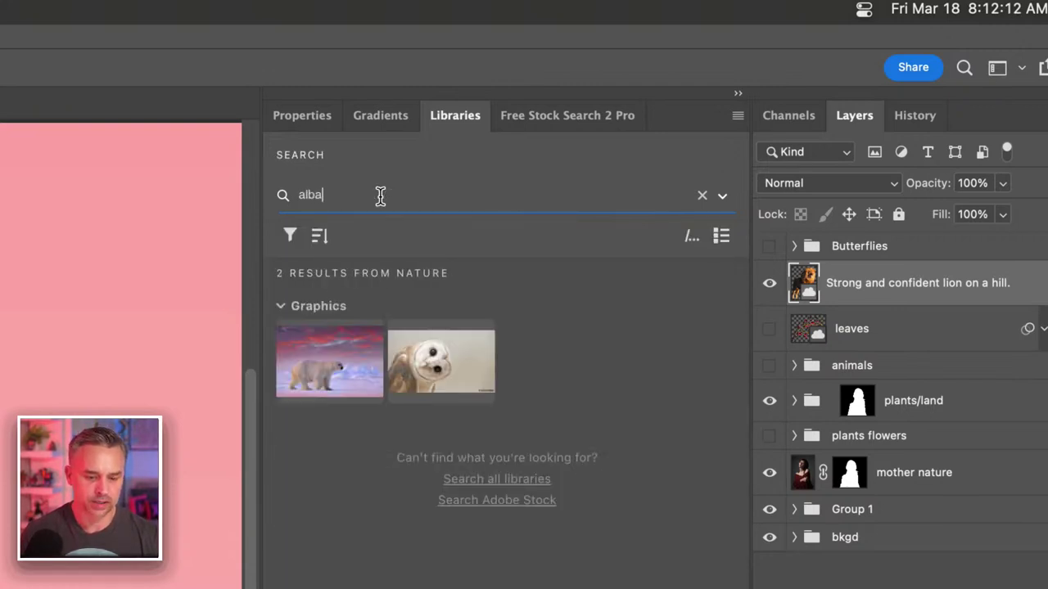
{"action": "key", "text": "BackSpace"}
{"action": "key", "text": "BackSpace"}
{"action": "key", "text": "BackSpace"}
{"action": "key", "text": "BackSpace"}
{"action": "key", "text": "BackSpace"}
{"action": "key", "text": "BackSpace"}
{"action": "key", "text": "BackSpace"}
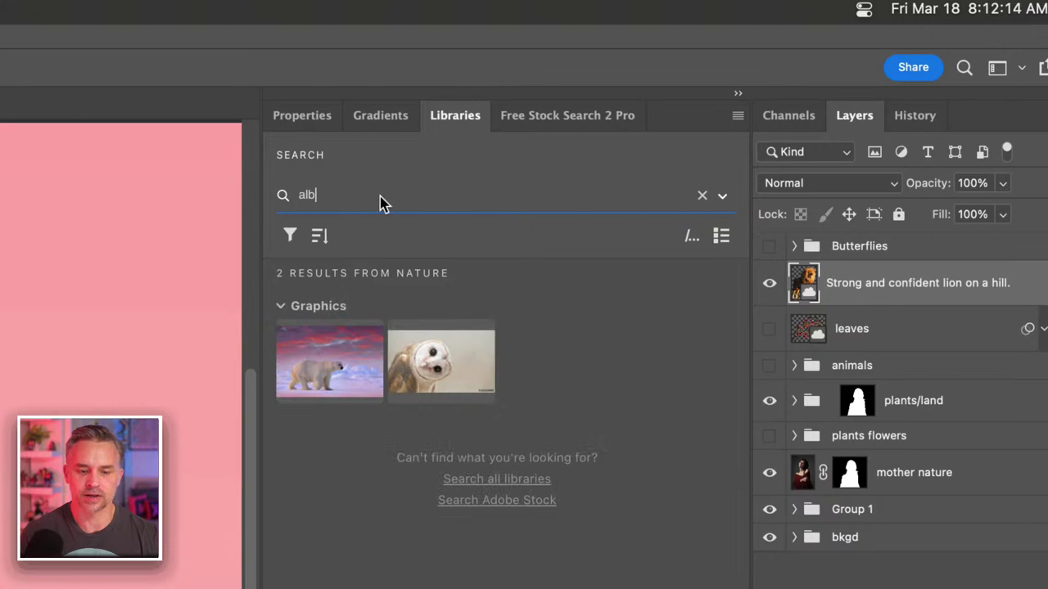
{"action": "type", "text": "crow"}
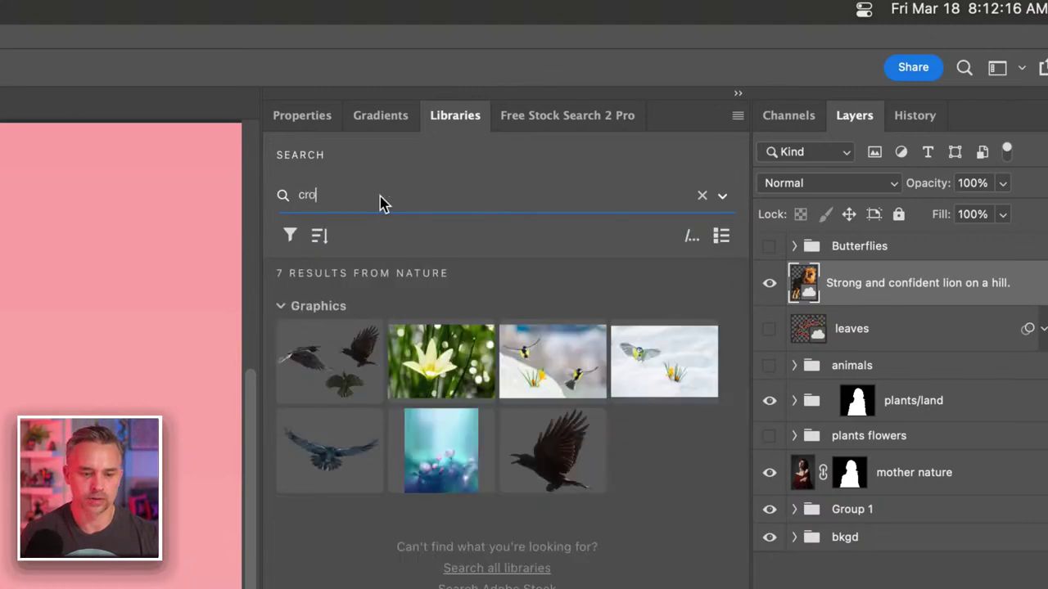
{"action": "key", "text": "BackSpace"}
{"action": "key", "text": "BackSpace"}
{"action": "key", "text": "BackSpace"}
{"action": "key", "text": "BackSpace"}
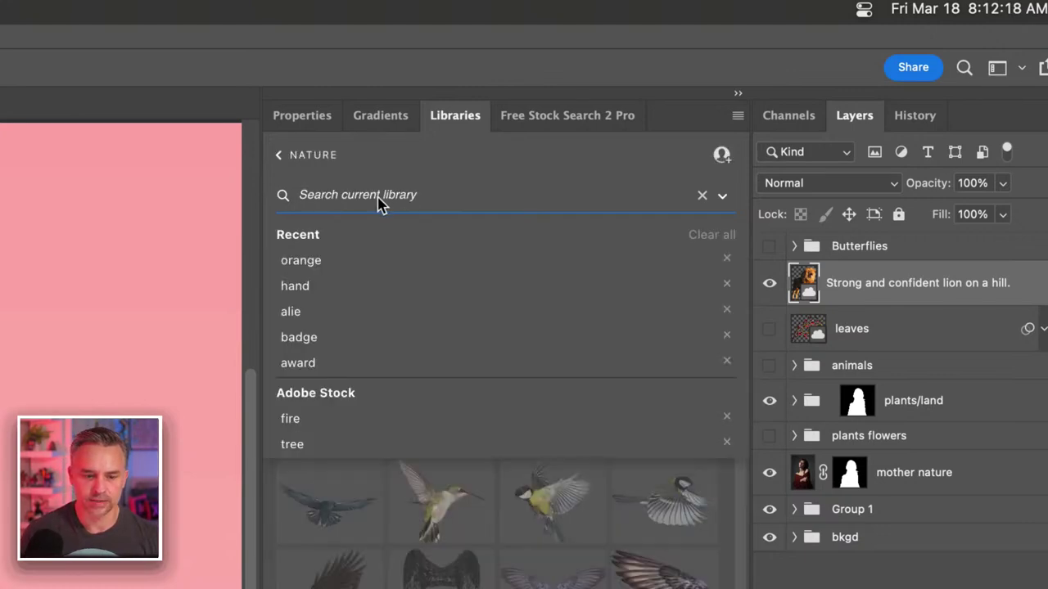
{"action": "left_click", "coordinate": [953, 413]}
{"action": "left_click", "coordinate": [703, 196]}
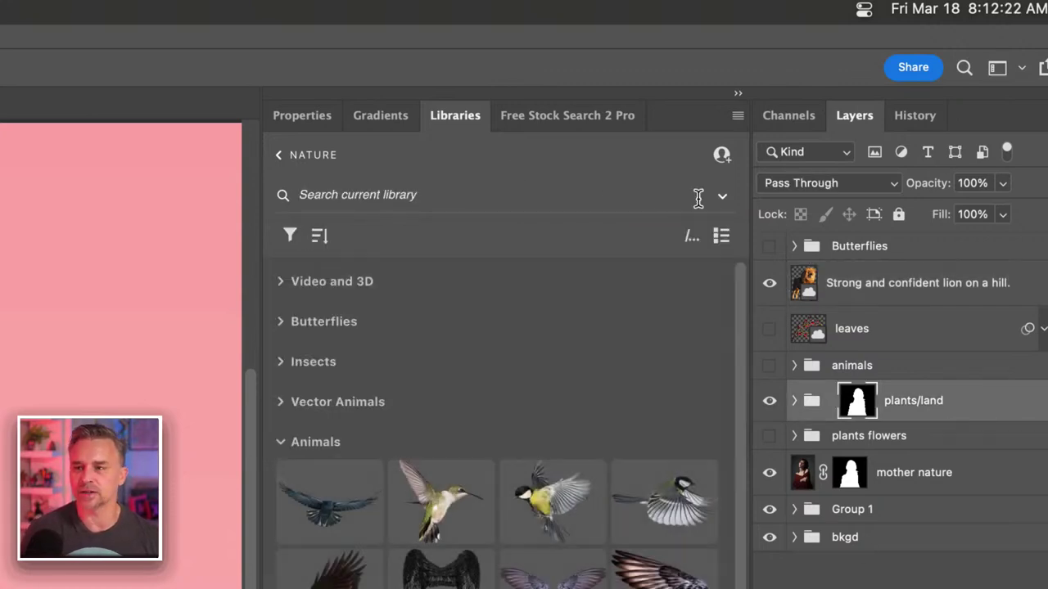
{"action": "left_click", "coordinate": [914, 292]}
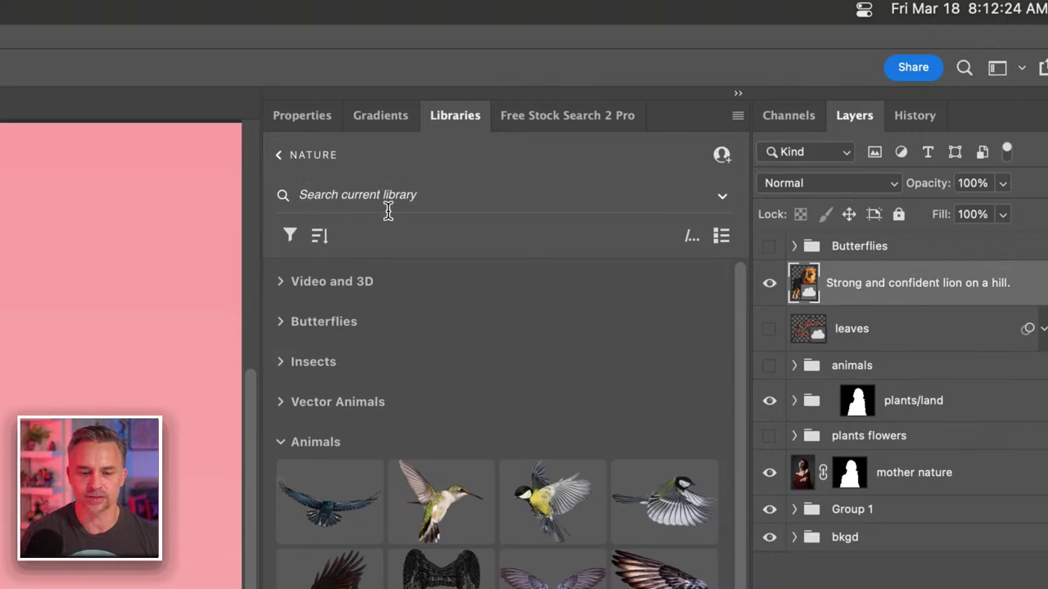
{"action": "scroll", "coordinate": [507, 314], "scroll_direction": "down", "scroll_amount": 6}
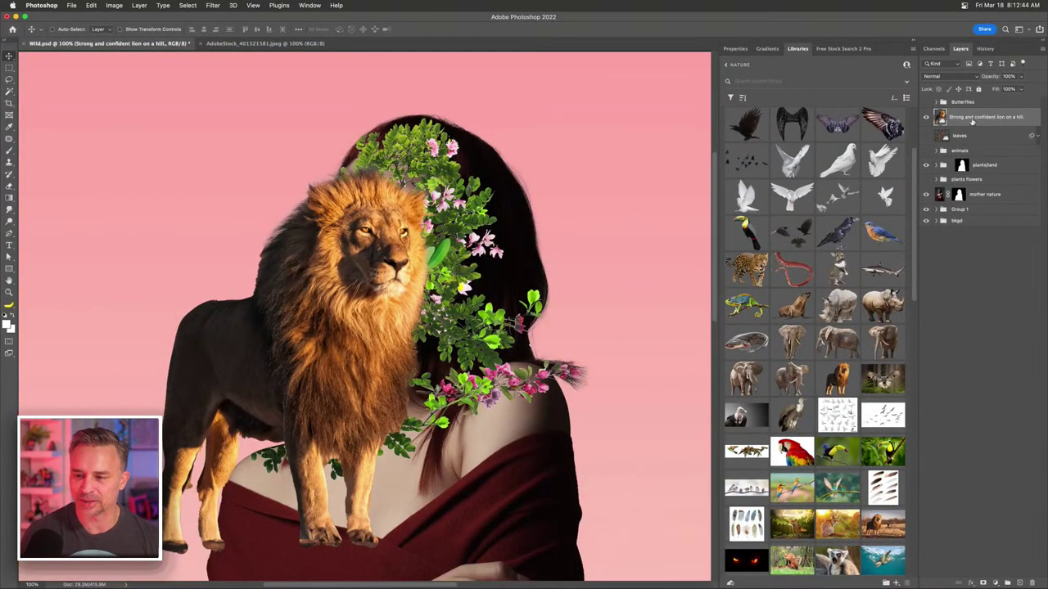
- Scale the lion down to about 37% and position it on the woman's right shoulder
{"action": "key", "text": "super+t"}
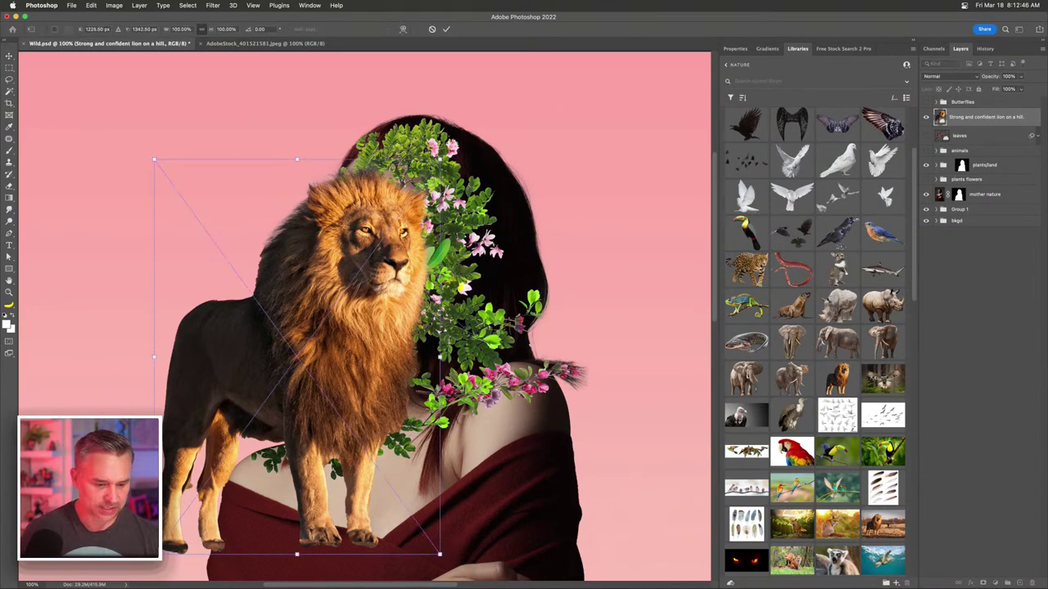
{"action": "left_click_drag", "start_coordinate": [154, 554], "coordinate": [305, 360]}
{"action": "left_click_drag", "start_coordinate": [362, 246], "coordinate": [507, 296]}
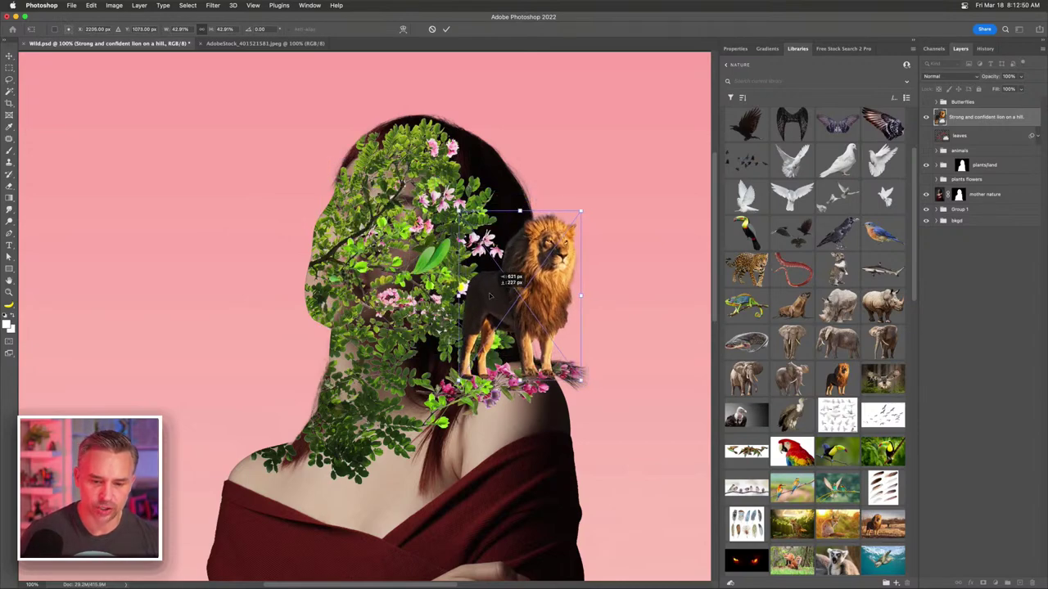
{"action": "left_click_drag", "start_coordinate": [477, 198], "coordinate": [491, 214]}
{"action": "key", "text": "Return"}
{"action": "key", "text": "super+equal"}
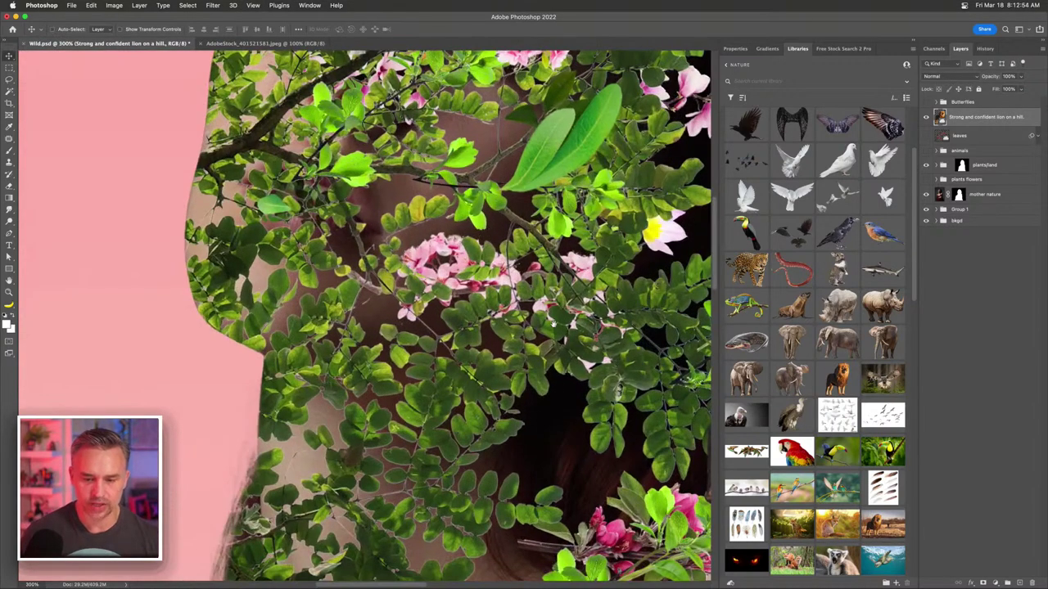
{"action": "scroll", "coordinate": [481, 239], "scroll_direction": "right", "scroll_amount": 5}
{"action": "key", "text": "super+equal"}
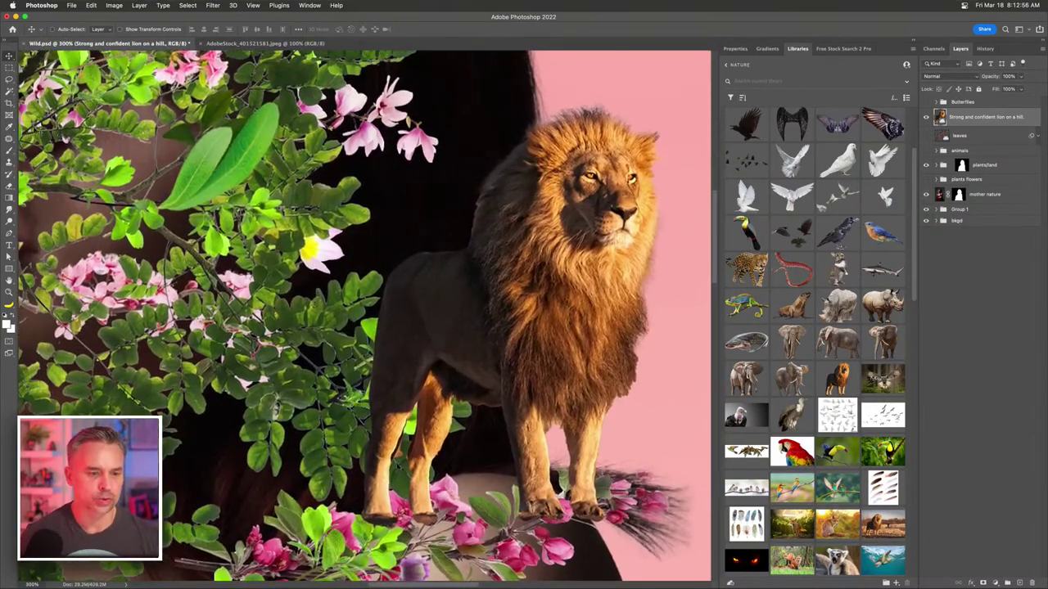
{"action": "left_click_drag", "start_coordinate": [573, 224], "coordinate": [511, 205]}
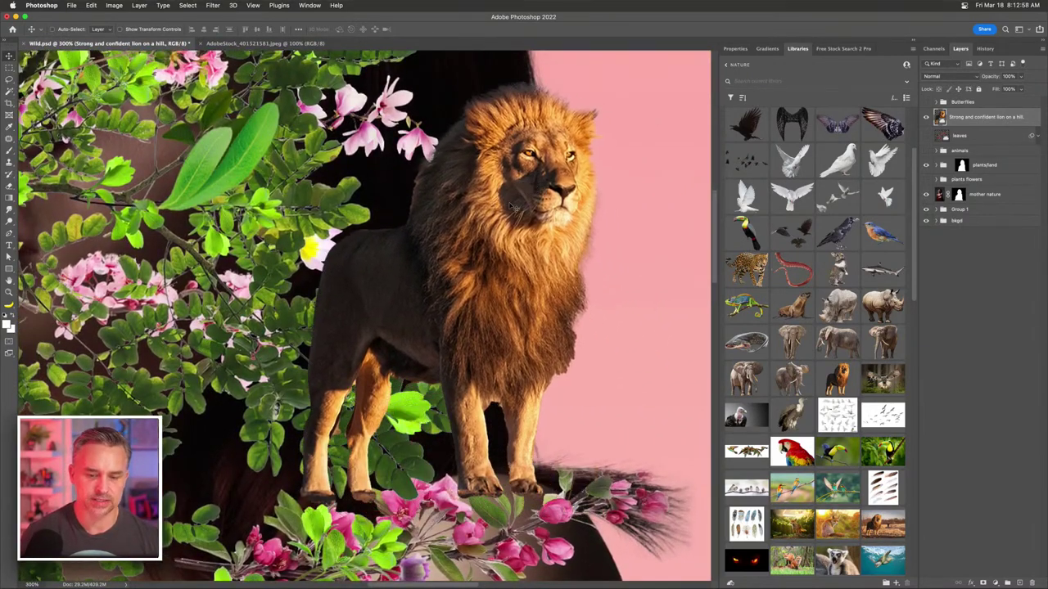
{"action": "left_click", "coordinate": [91, 4]}
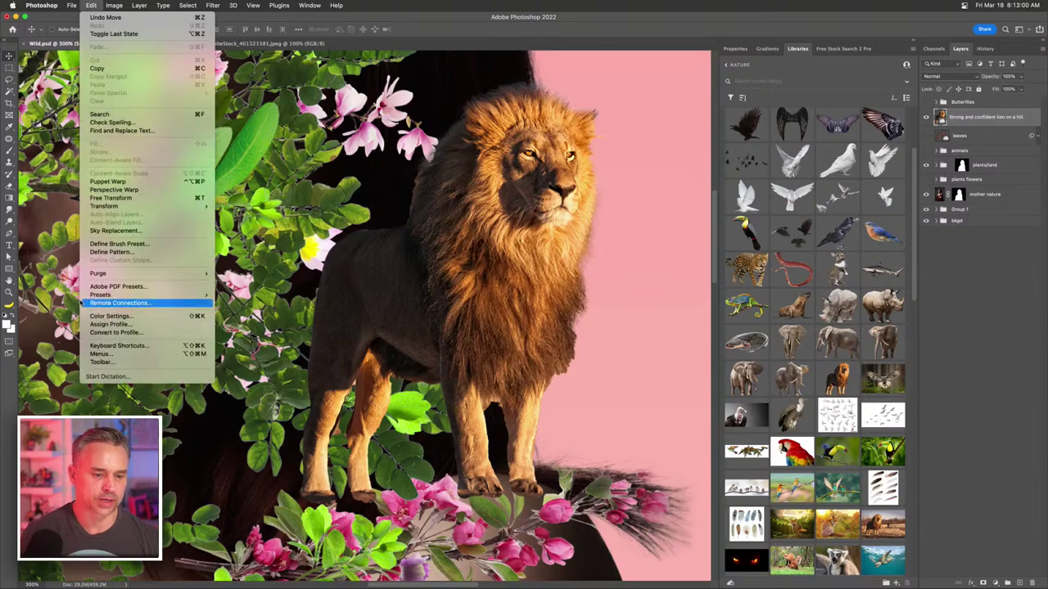
- Puppet-warp the lion with pins on legs, back, head and hind leg, lowering its back and hind leg
{"action": "left_click", "coordinate": [102, 181]}
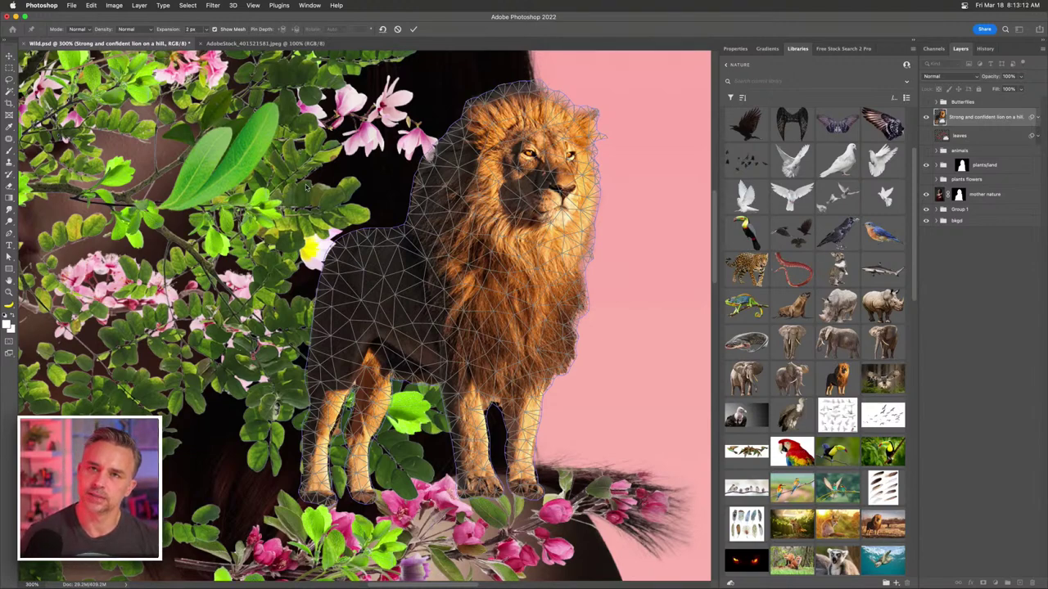
{"action": "left_click", "coordinate": [461, 370]}
{"action": "left_click", "coordinate": [534, 371]}
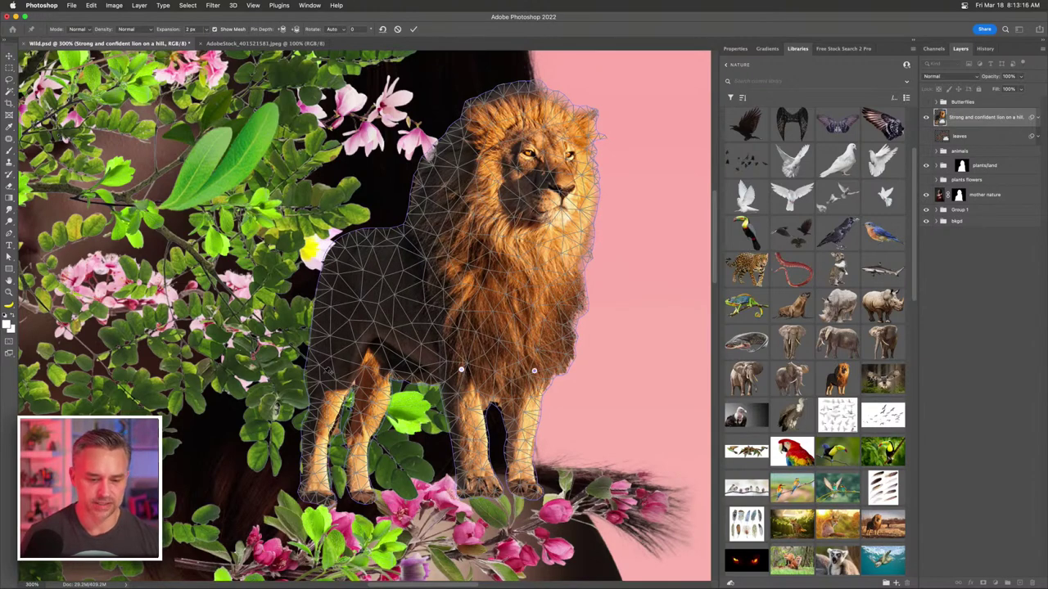
{"action": "left_click", "coordinate": [338, 287]}
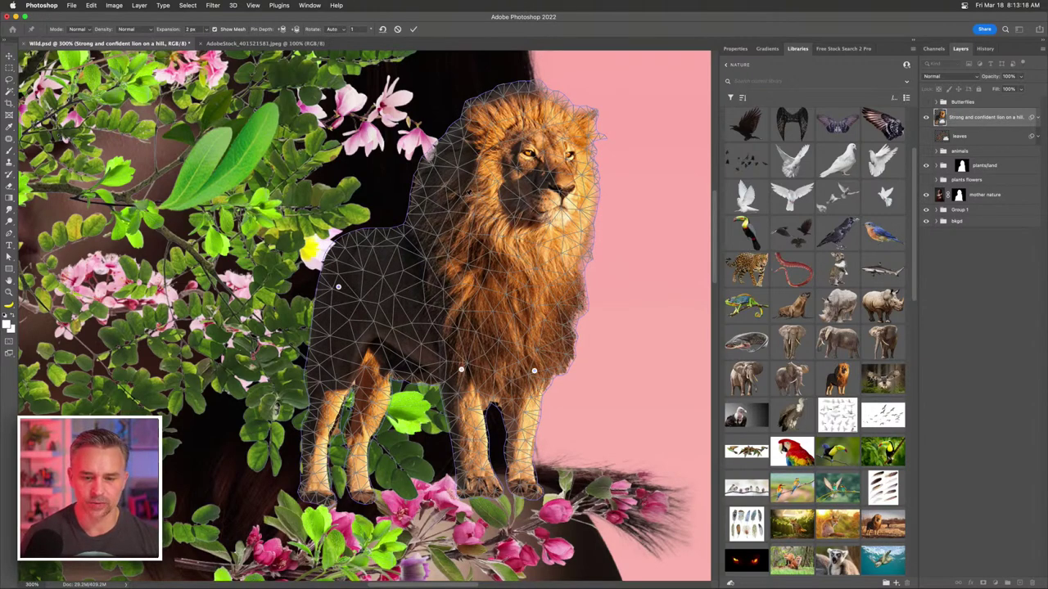
{"action": "left_click", "coordinate": [496, 179]}
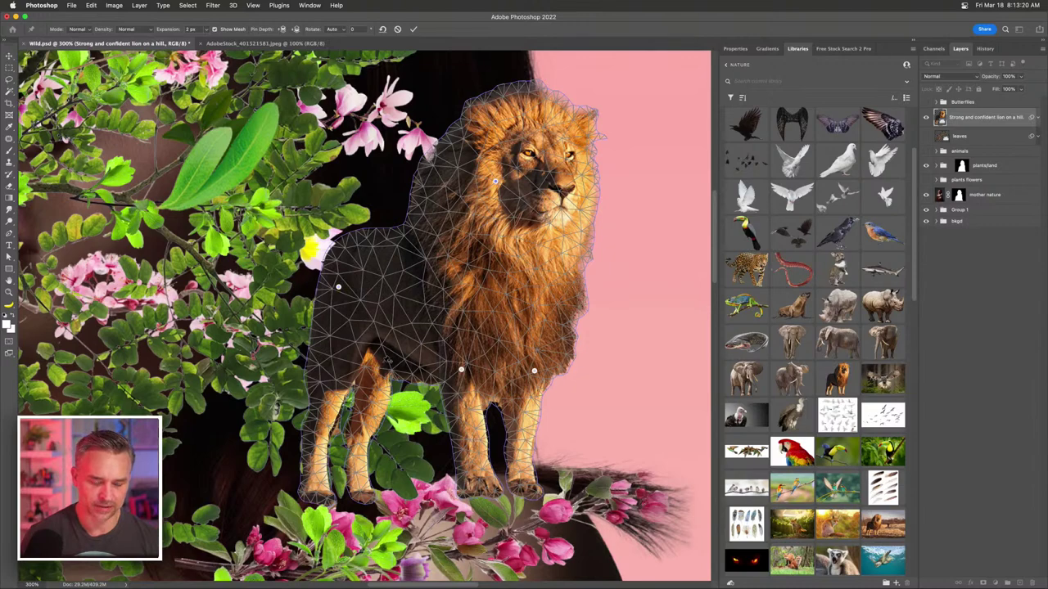
{"action": "left_click", "coordinate": [382, 363]}
{"action": "left_click_drag", "start_coordinate": [382, 363], "coordinate": [383, 386]}
{"action": "left_click_drag", "start_coordinate": [338, 288], "coordinate": [335, 311]}
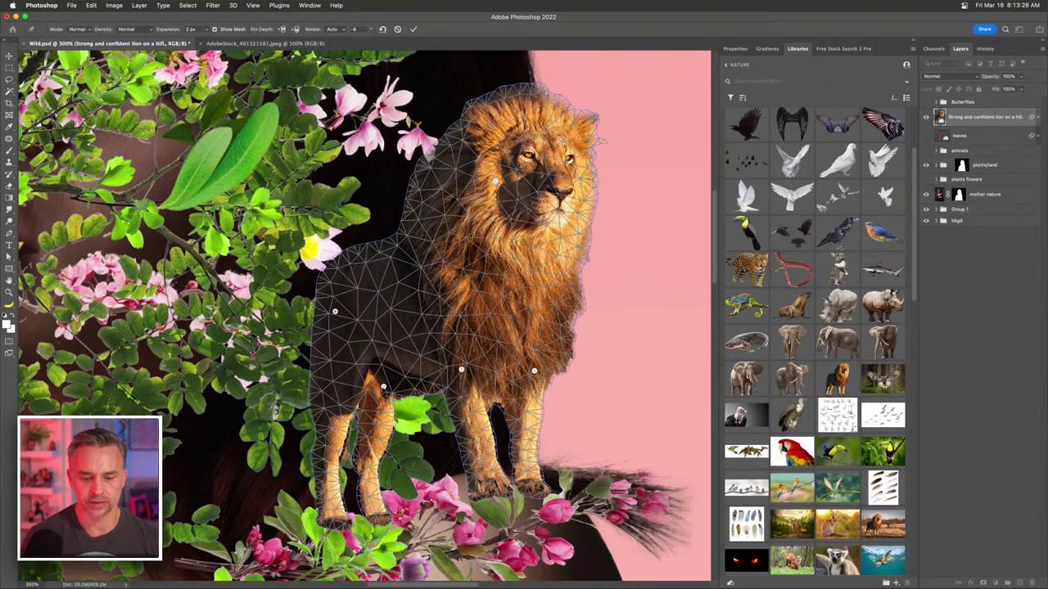
{"action": "left_click_drag", "start_coordinate": [383, 386], "coordinate": [386, 390]}
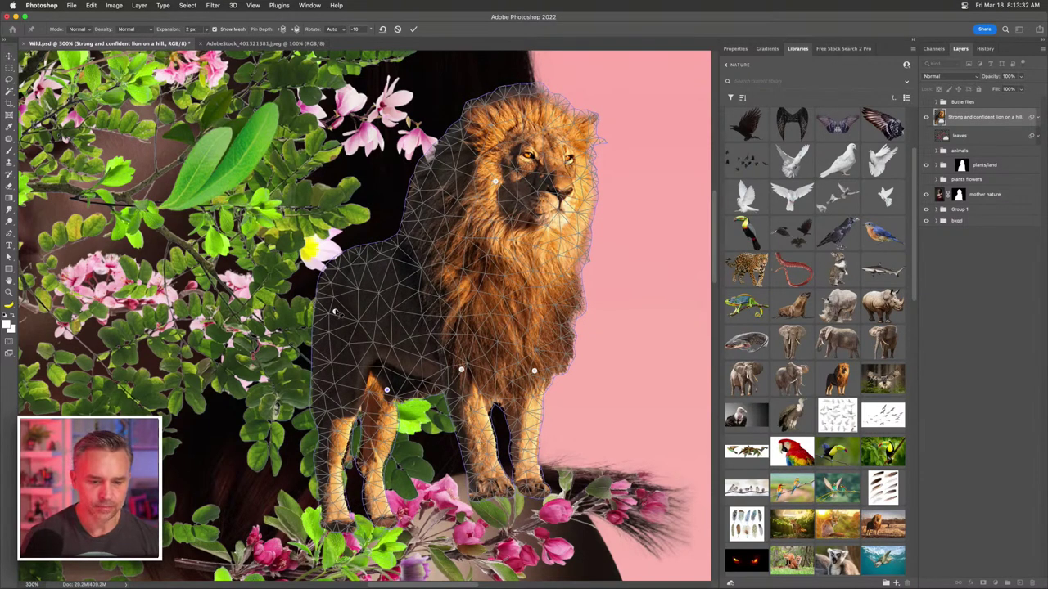
{"action": "left_click_drag", "start_coordinate": [335, 311], "coordinate": [375, 481]}
{"action": "key", "text": "Return"}
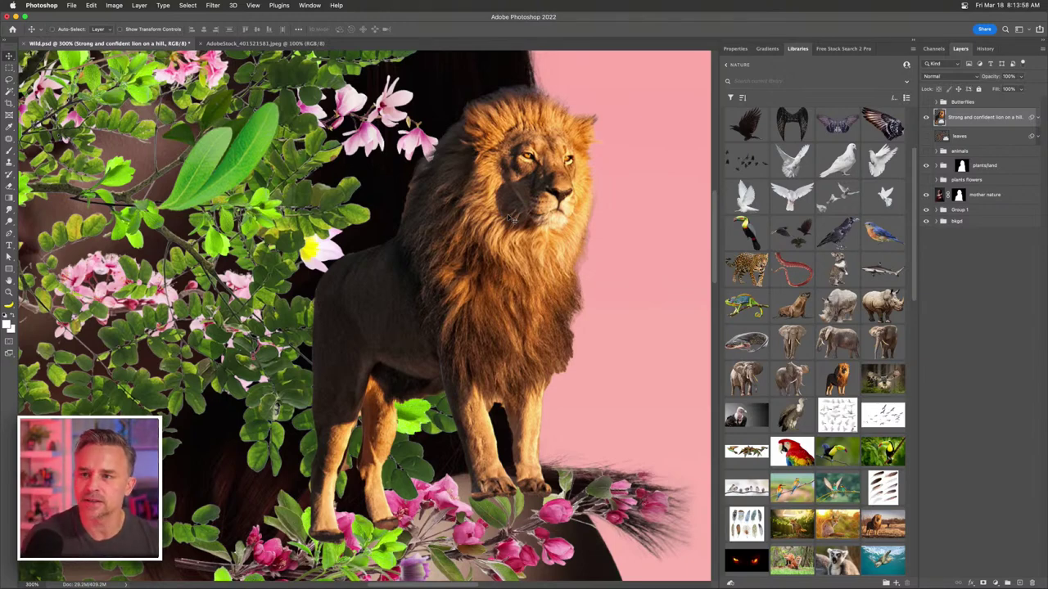
- Zoom out to view the whole portrait, then select the plants/land group and the lion layer
{"action": "key", "text": "super+minus"}
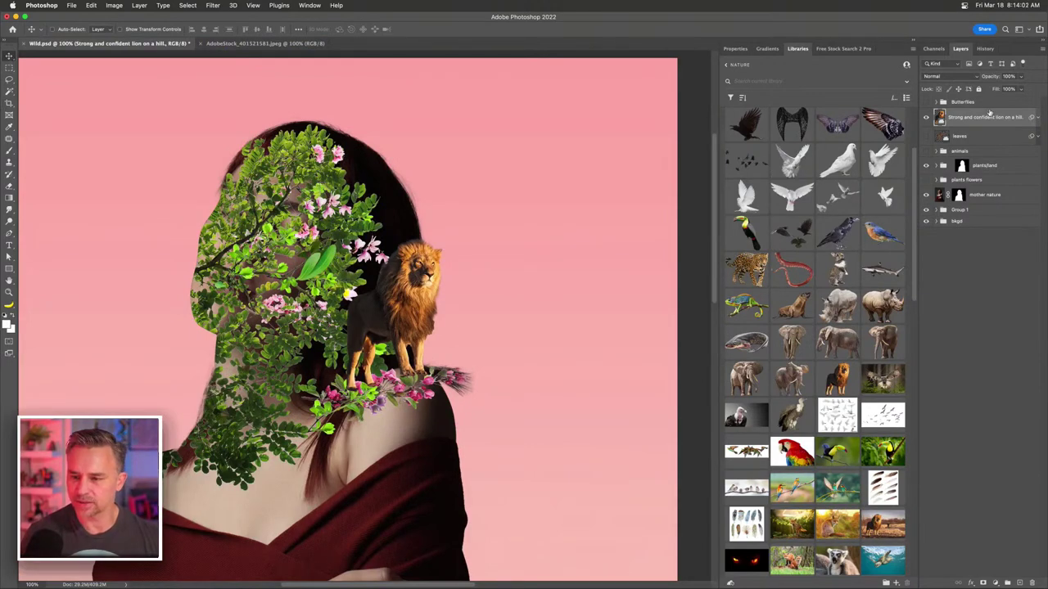
{"action": "left_click", "coordinate": [990, 165]}
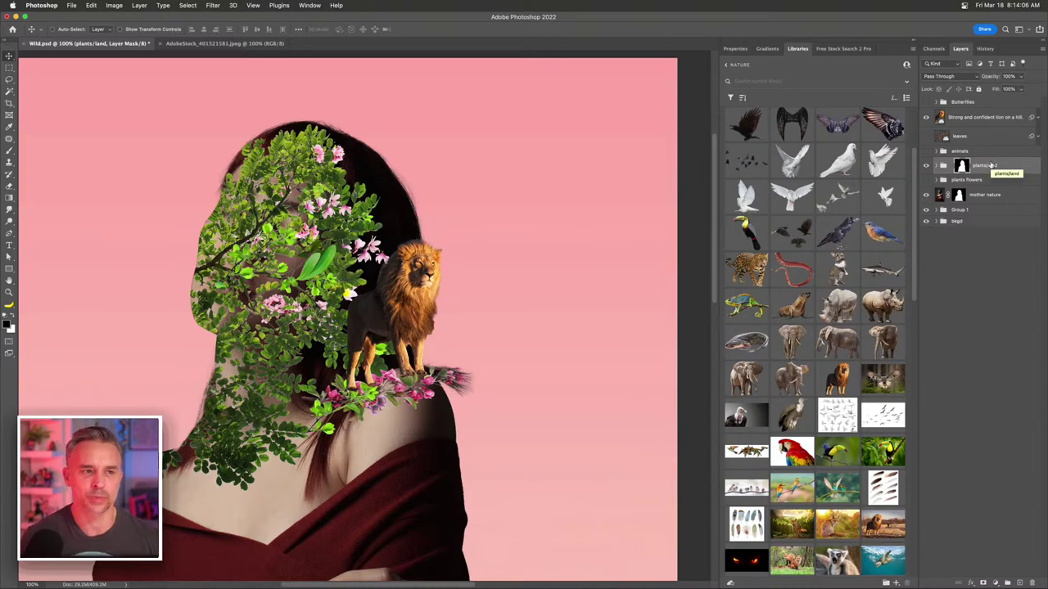
{"action": "scroll", "coordinate": [277, 220], "scroll_direction": "left", "scroll_amount": 5}
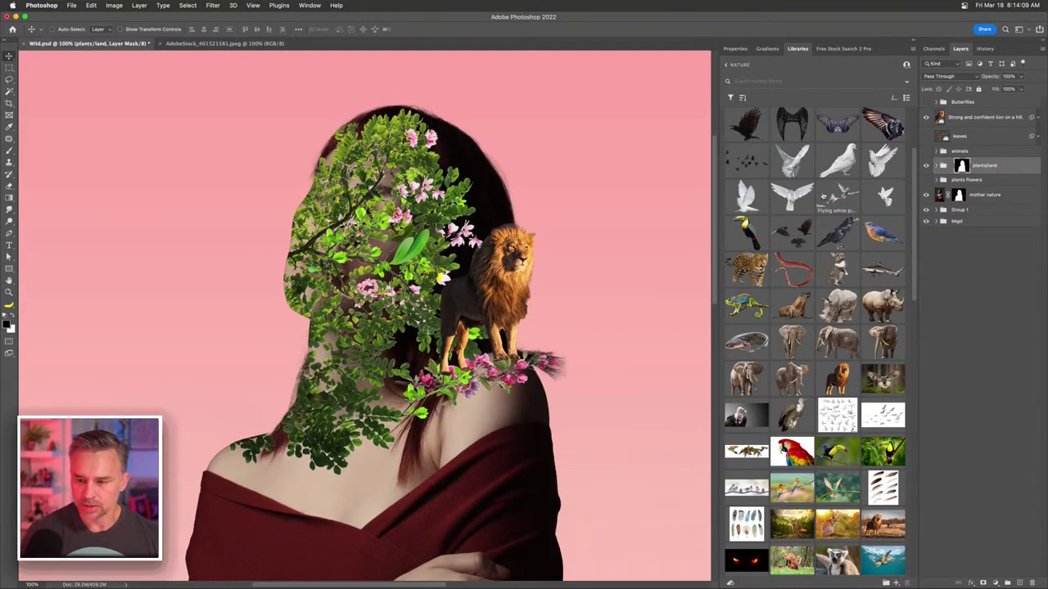
{"action": "left_click", "coordinate": [962, 119]}
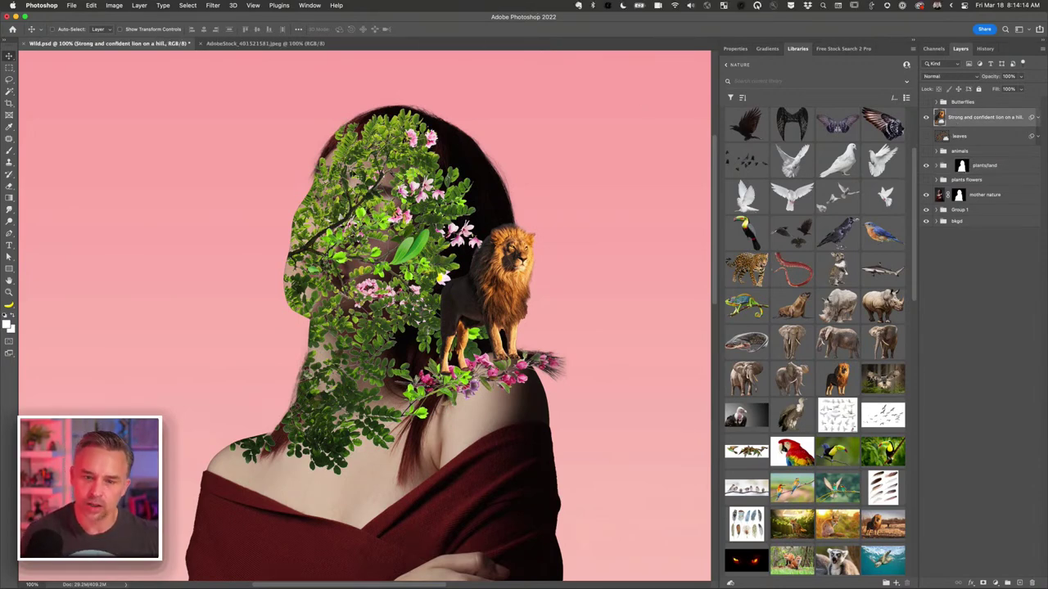
- Bring Chrome forward and open unsplash.com in a new tab
{"action": "mouse_move", "coordinate": [368, 581]}
{"action": "left_click", "coordinate": [597, 578]}
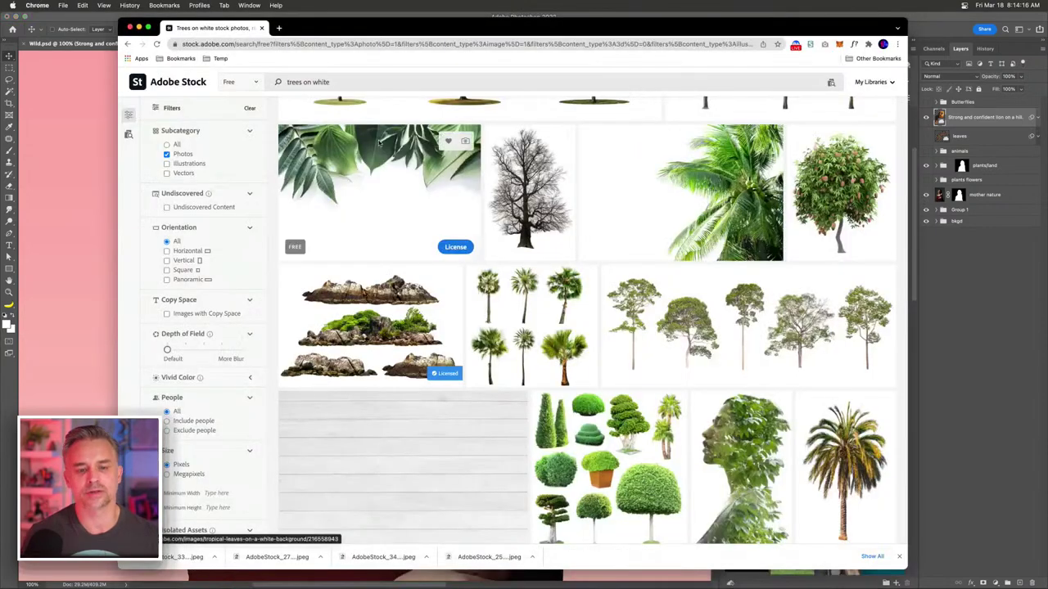
{"action": "left_click", "coordinate": [281, 28]}
{"action": "type", "text": "unsp"}
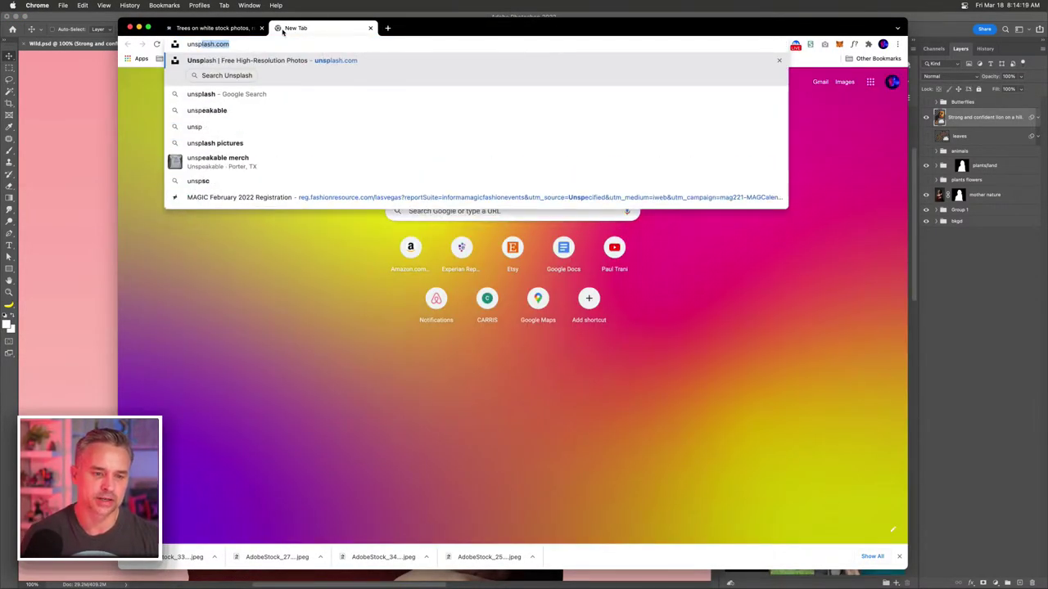
{"action": "key", "text": "Return"}
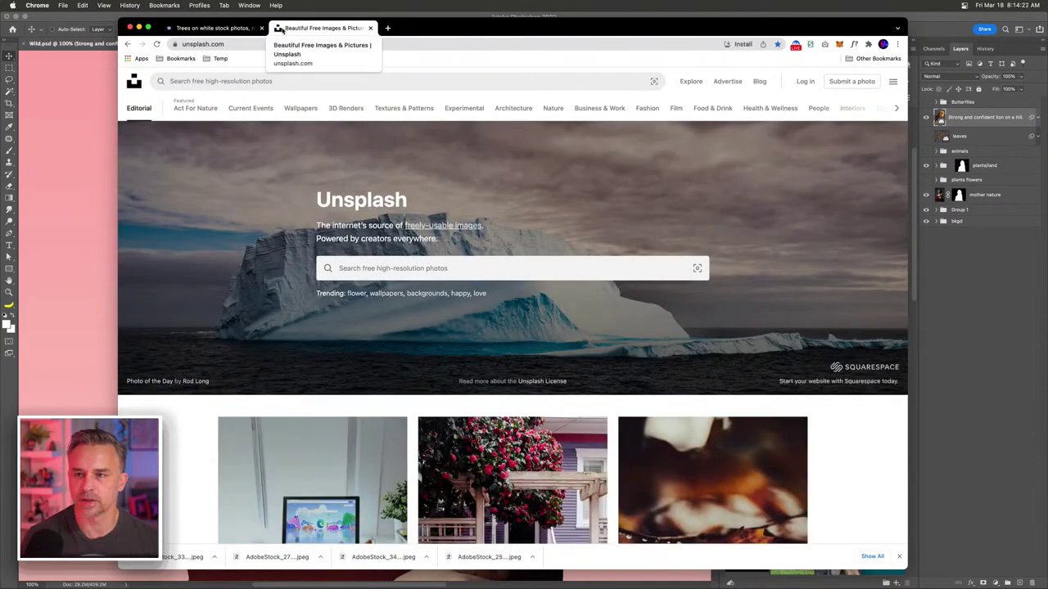
- Search Google for pixabay, close both tabs, and show Photoshop's installed plugins list
{"action": "left_click", "coordinate": [387, 28]}
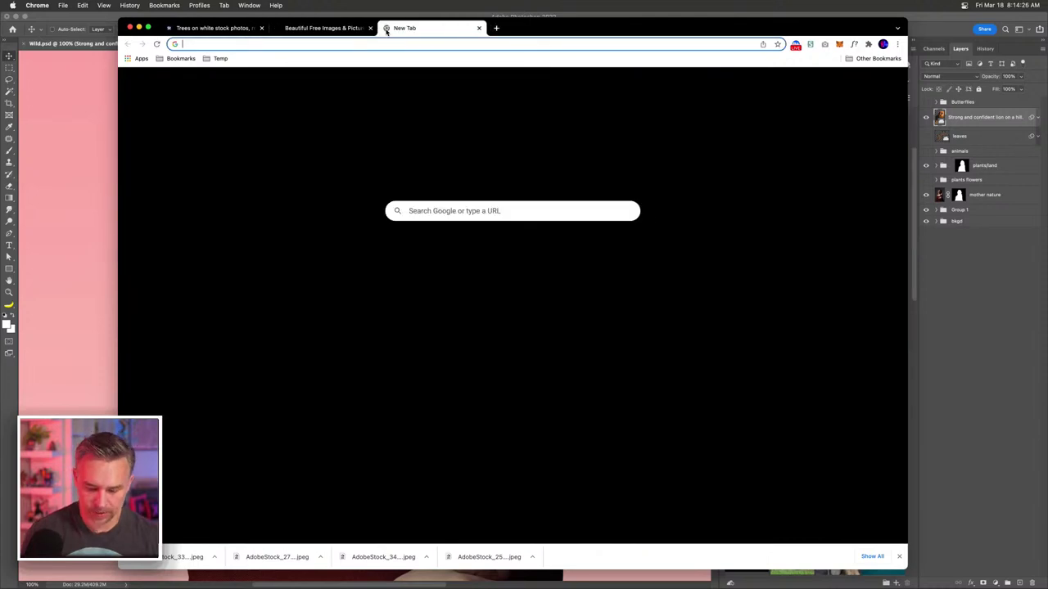
{"action": "type", "text": "pixabay"}
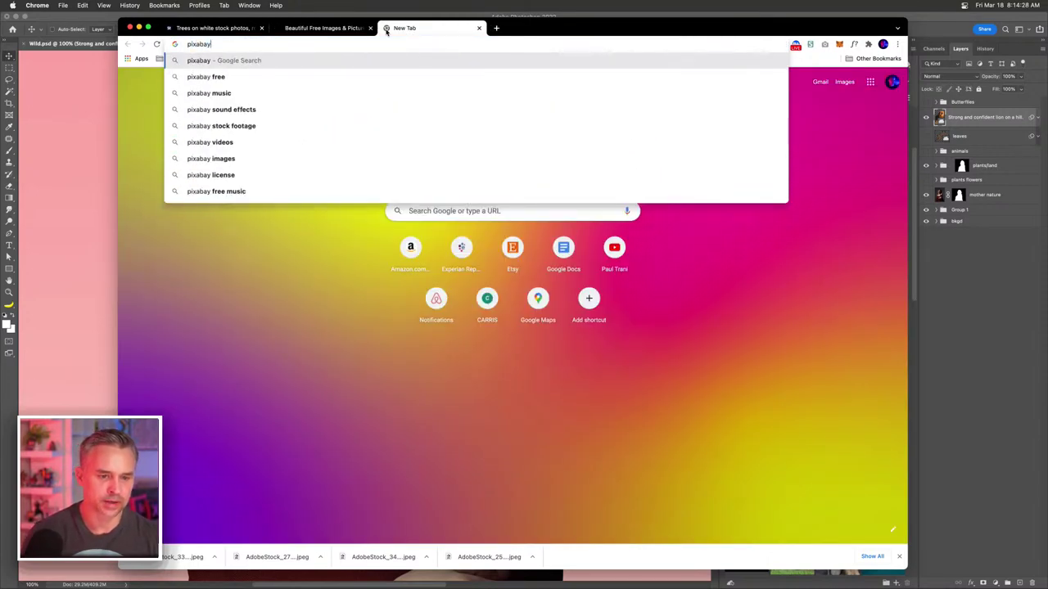
{"action": "key", "text": "Return"}
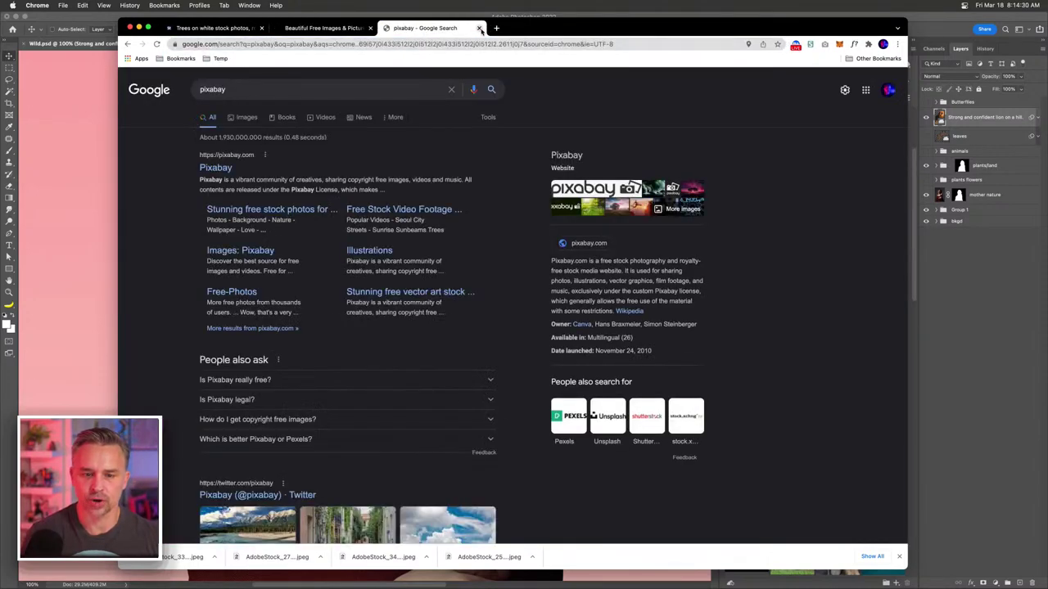
{"action": "left_click", "coordinate": [479, 28]}
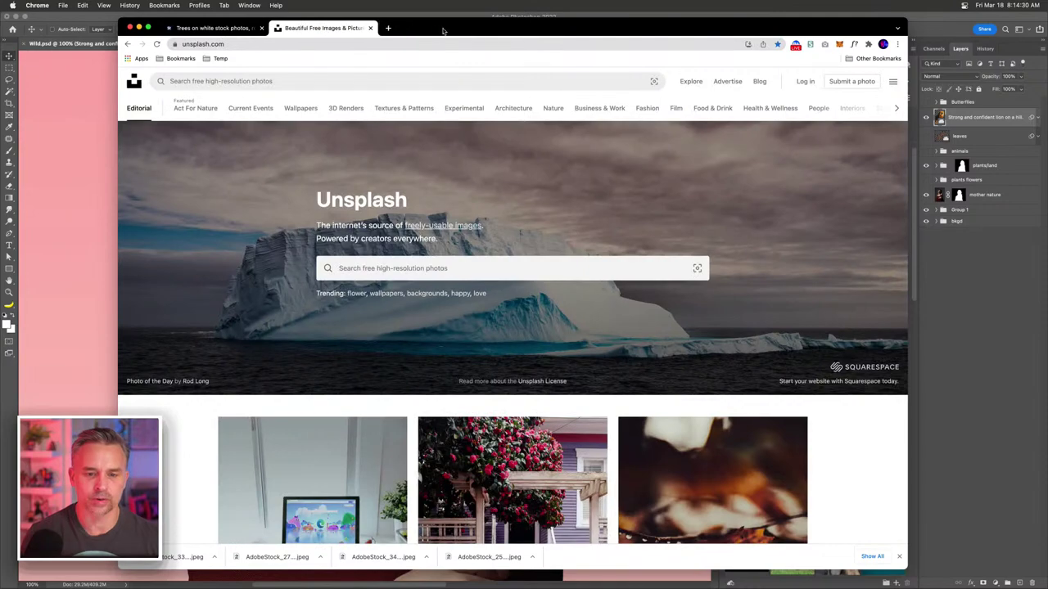
{"action": "left_click", "coordinate": [370, 28]}
{"action": "left_click", "coordinate": [1008, 258]}
{"action": "left_click", "coordinate": [280, 5]}
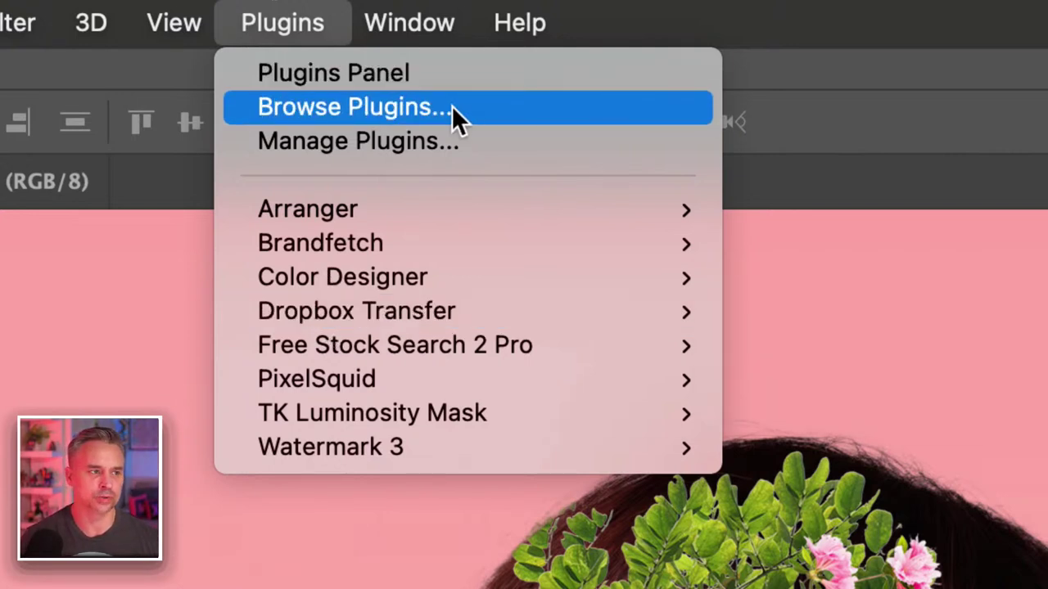
- Launch the Free Stock Search 2 Pro panel from the Plugins menu
{"action": "mouse_move", "coordinate": [490, 309]}
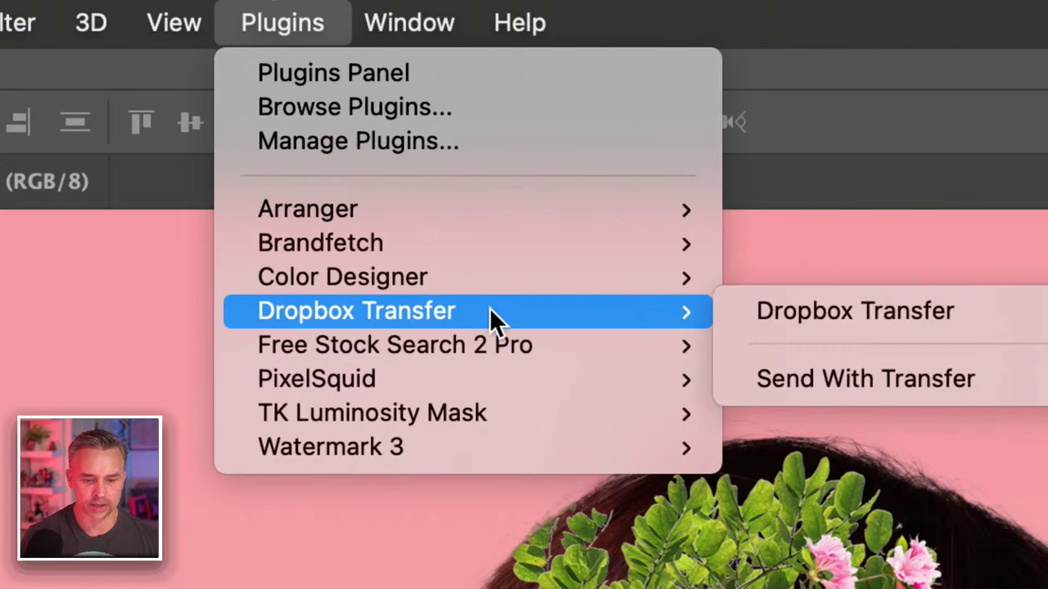
{"action": "mouse_move", "coordinate": [451, 344]}
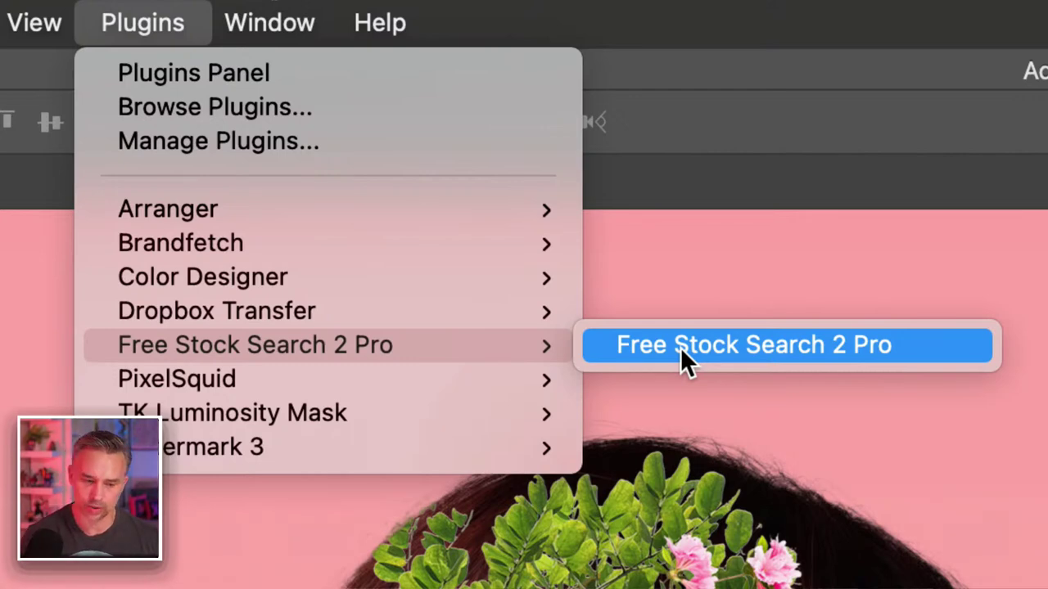
{"action": "left_click", "coordinate": [680, 347]}
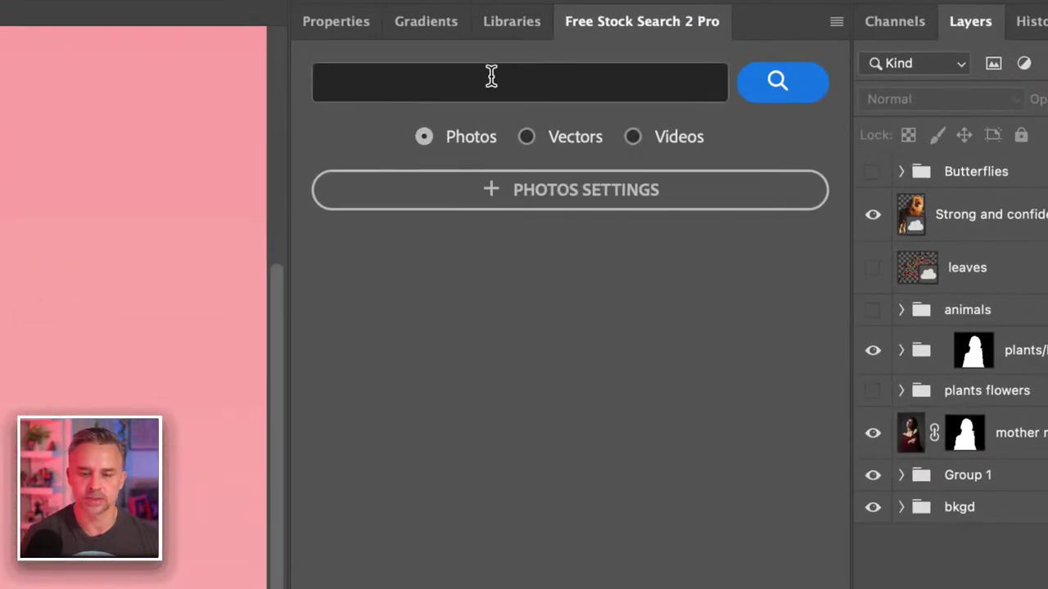
- Search free stock for 'albatross' and open the flying albatross photo at 5472 x 3648 px
{"action": "left_click", "coordinate": [796, 68]}
{"action": "type", "text": "al"}
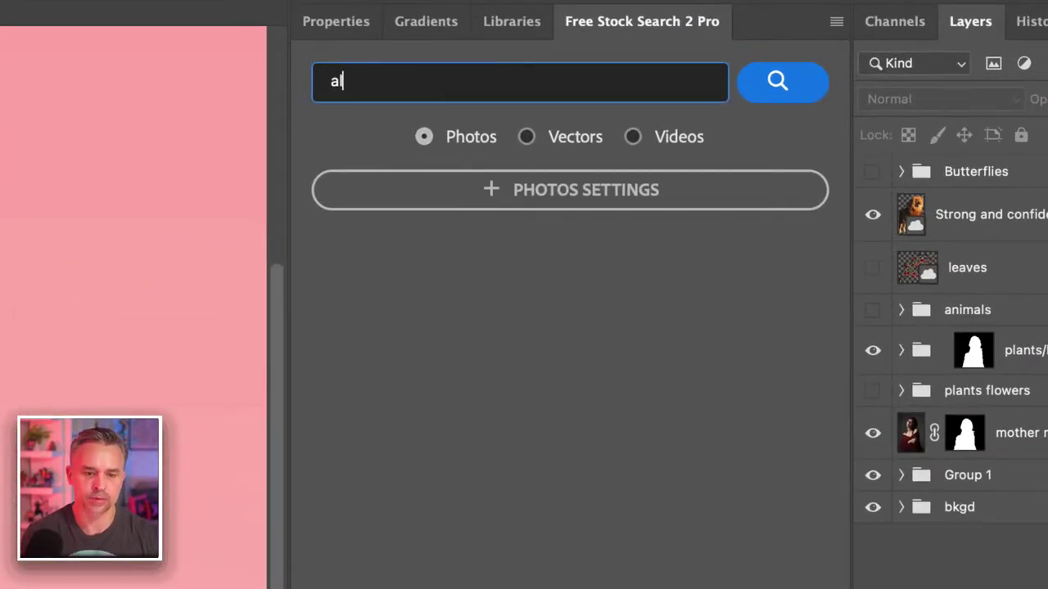
{"action": "type", "text": "batross"}
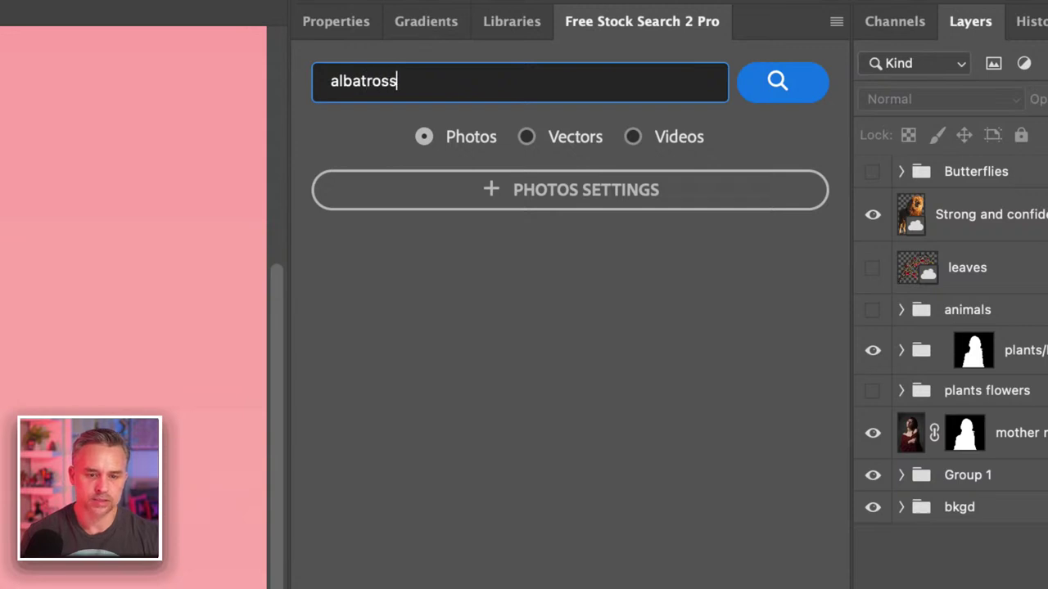
{"action": "key", "text": "Return"}
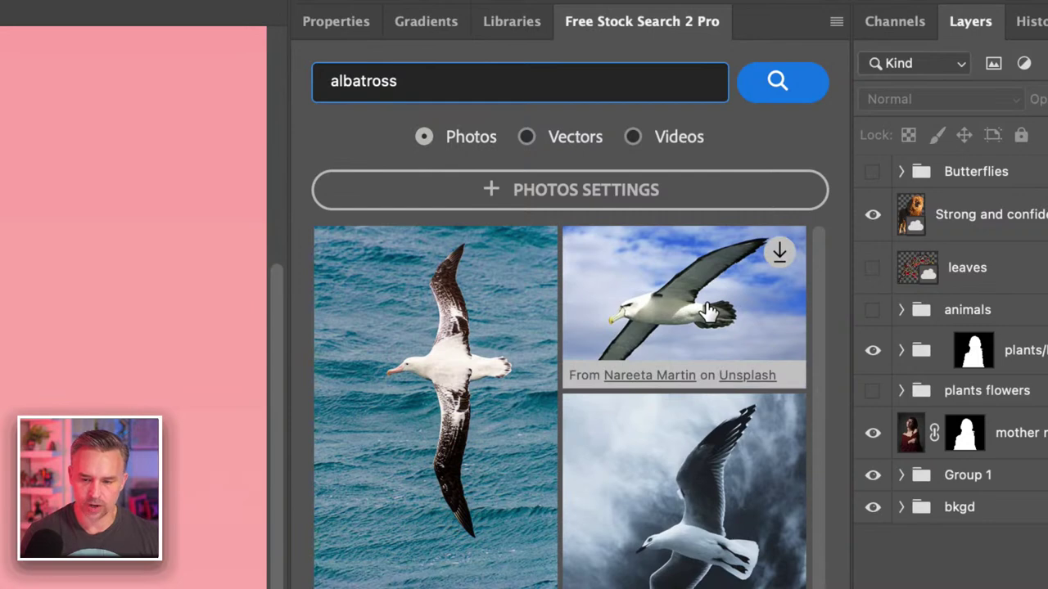
{"action": "left_click", "coordinate": [778, 254]}
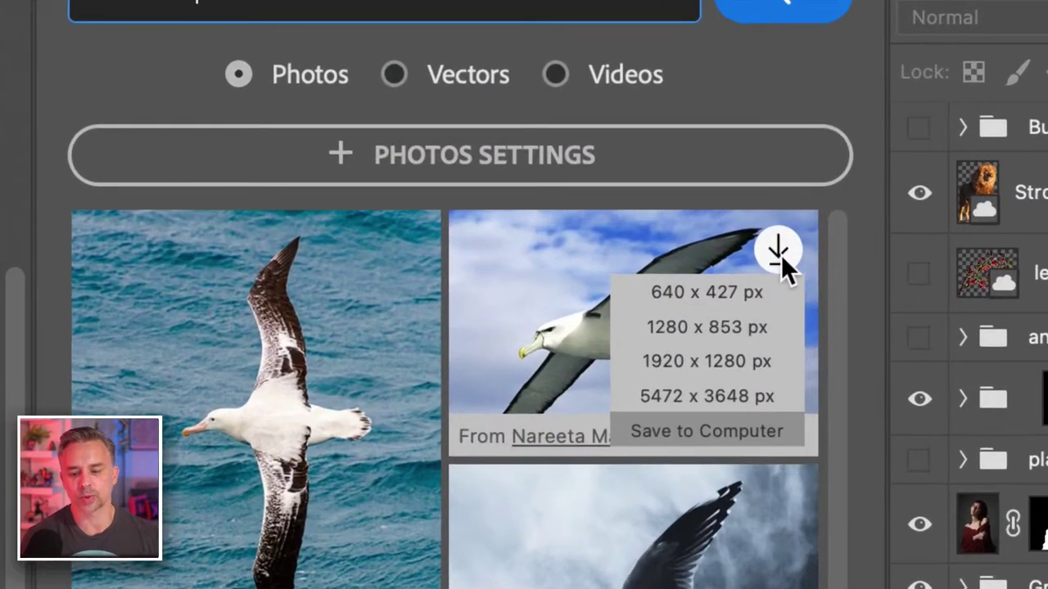
{"action": "left_click", "coordinate": [669, 398]}
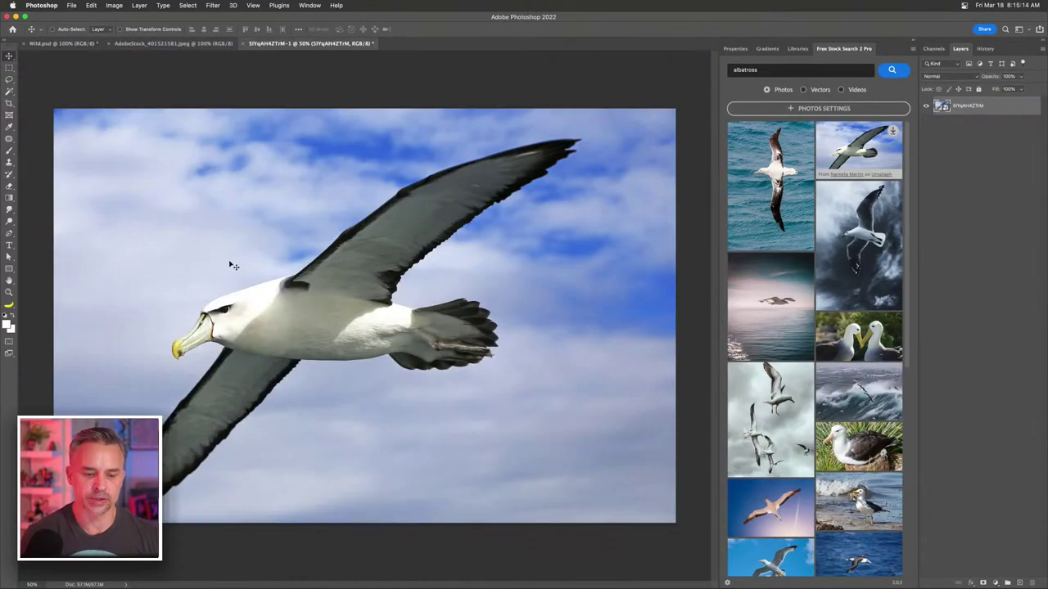
- Rasterize the albatross layer and scroll through the albatross stock results
{"action": "right_click", "coordinate": [991, 107]}
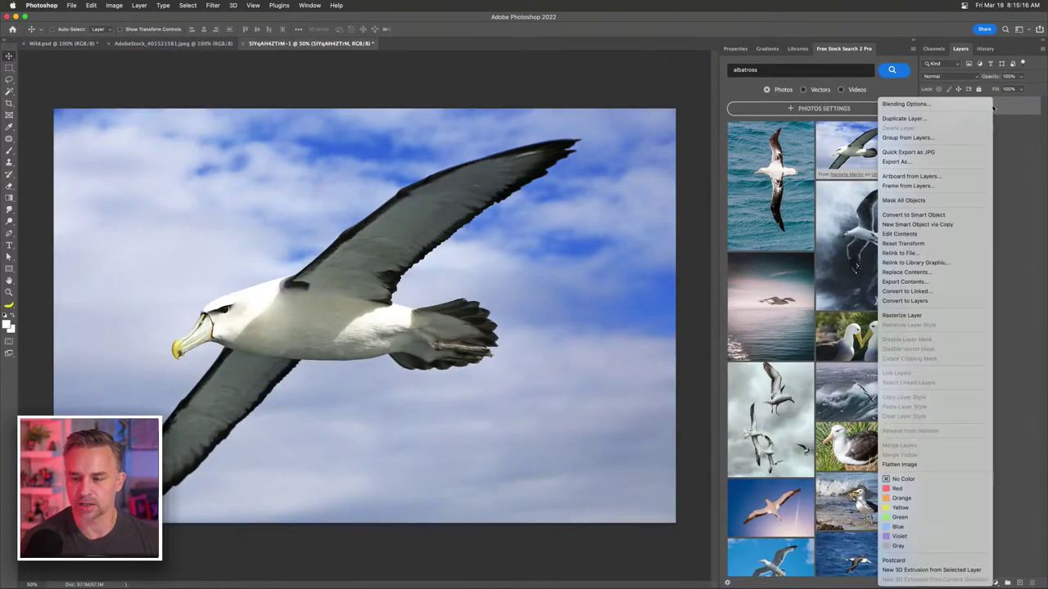
{"action": "left_click", "coordinate": [901, 315]}
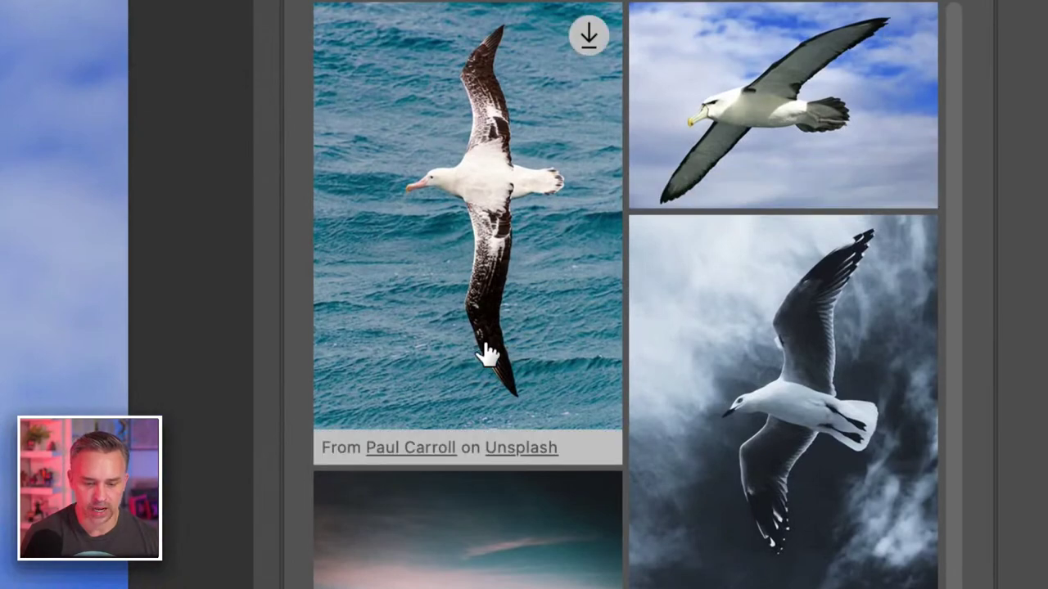
{"action": "scroll", "coordinate": [613, 327], "scroll_direction": "down", "scroll_amount": 3}
{"action": "scroll", "coordinate": [544, 558], "scroll_direction": "down", "scroll_amount": 5}
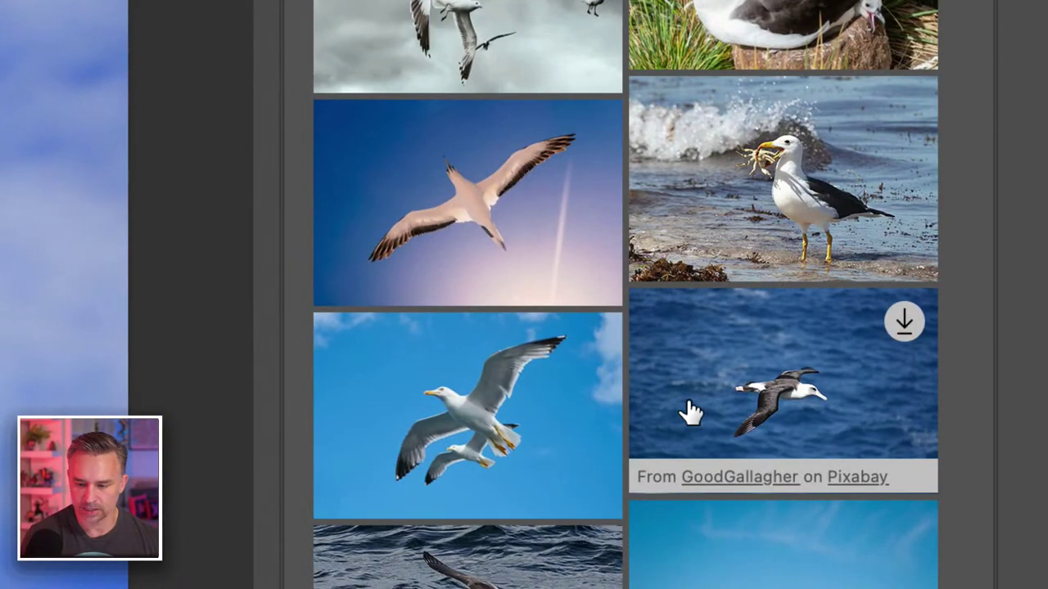
{"action": "scroll", "coordinate": [464, 428], "scroll_direction": "down", "scroll_amount": 3}
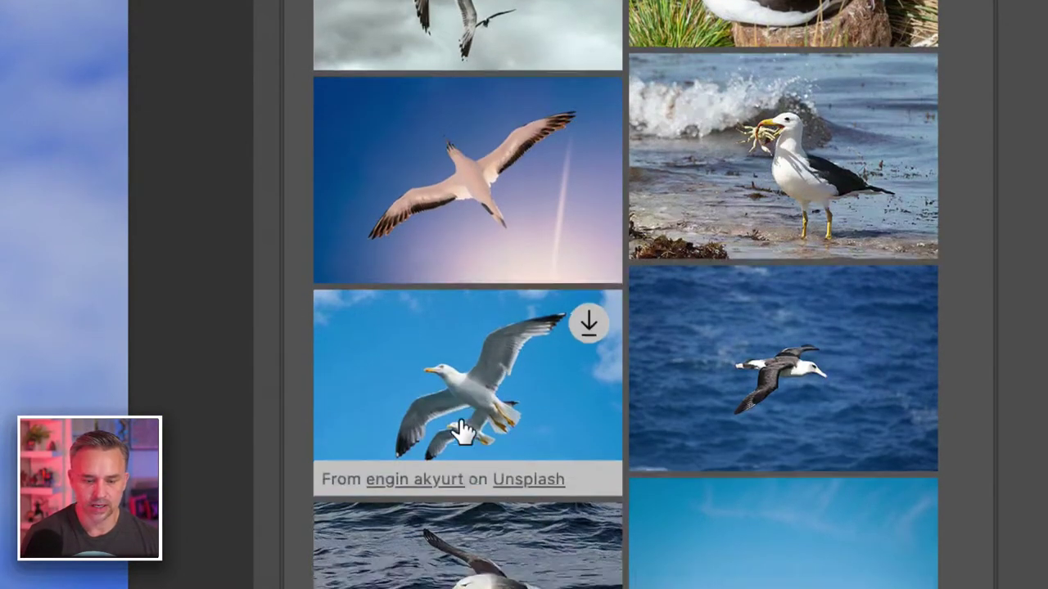
{"action": "scroll", "coordinate": [463, 433], "scroll_direction": "up", "scroll_amount": 2}
{"action": "scroll", "coordinate": [830, 446], "scroll_direction": "down", "scroll_amount": 2}
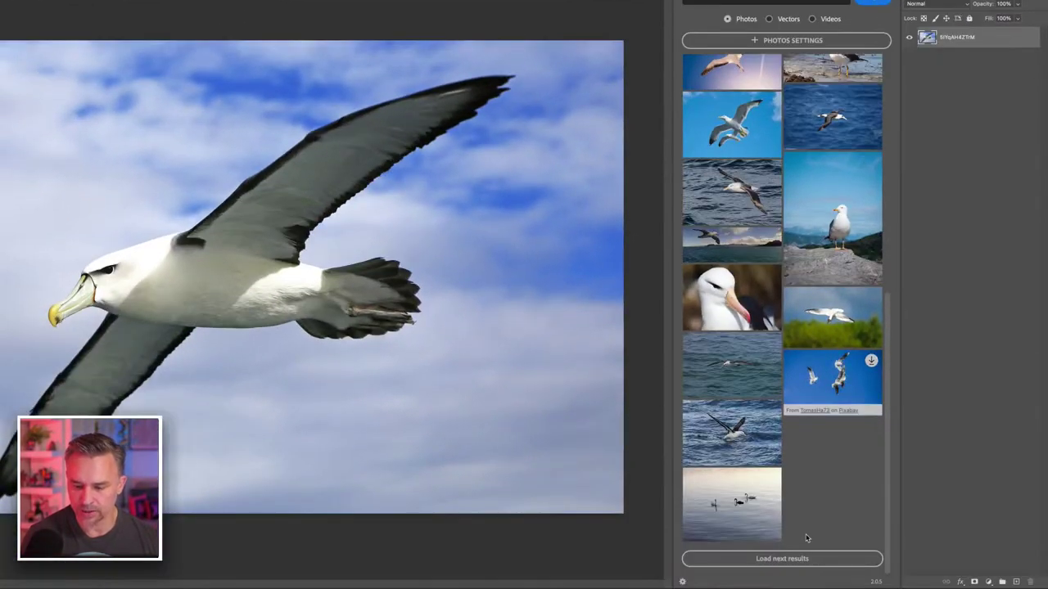
- Load the next albatross results, browse them, then show the layer's Properties quick actions
{"action": "left_click", "coordinate": [786, 558]}
{"action": "scroll", "coordinate": [807, 491], "scroll_direction": "down", "scroll_amount": 5}
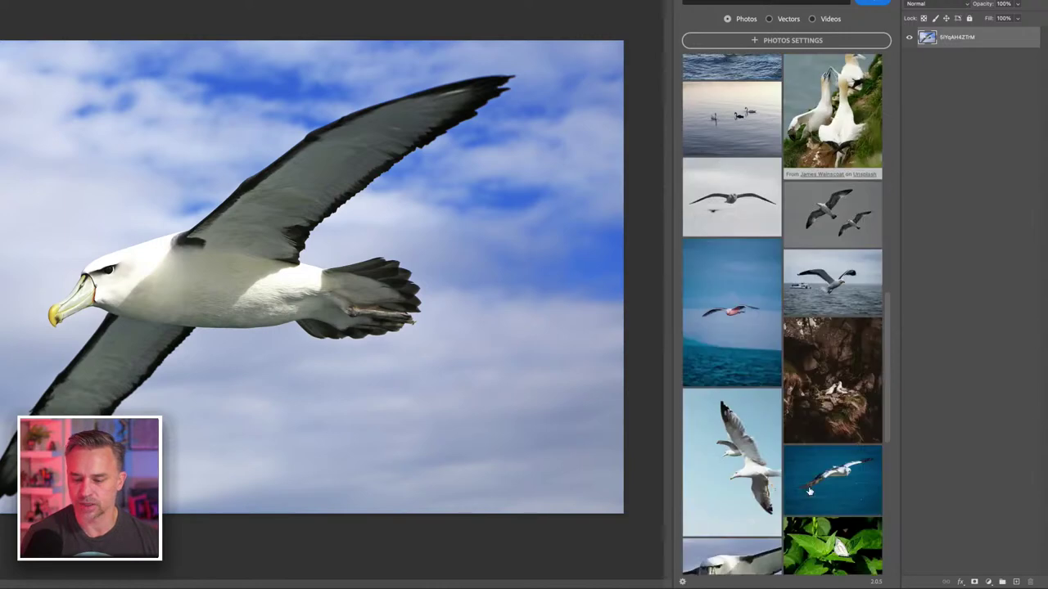
{"action": "scroll", "coordinate": [808, 491], "scroll_direction": "down", "scroll_amount": 5}
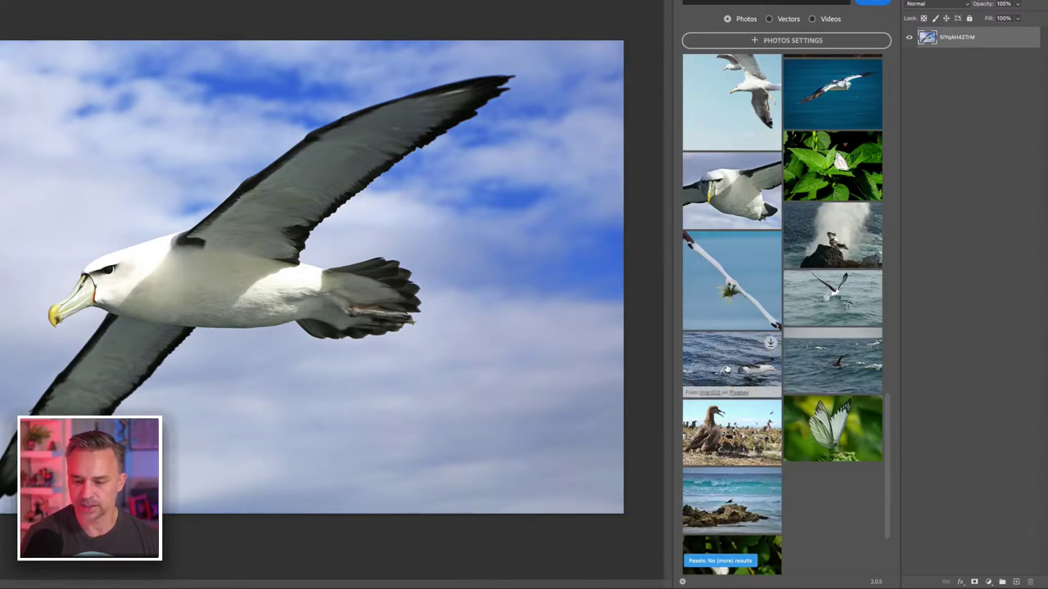
{"action": "scroll", "coordinate": [736, 369], "scroll_direction": "up", "scroll_amount": 10}
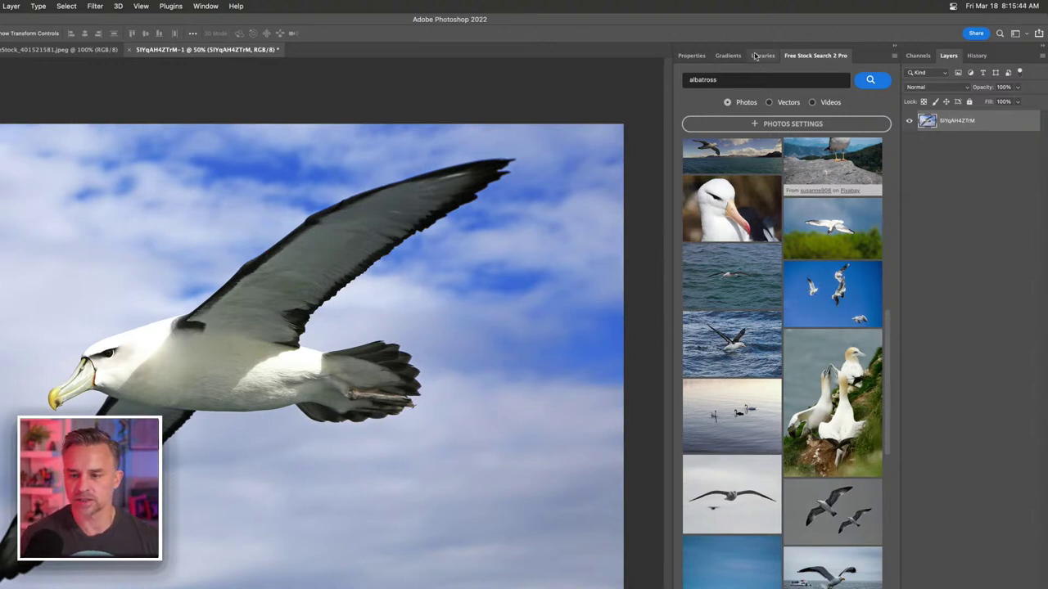
{"action": "left_click", "coordinate": [692, 56]}
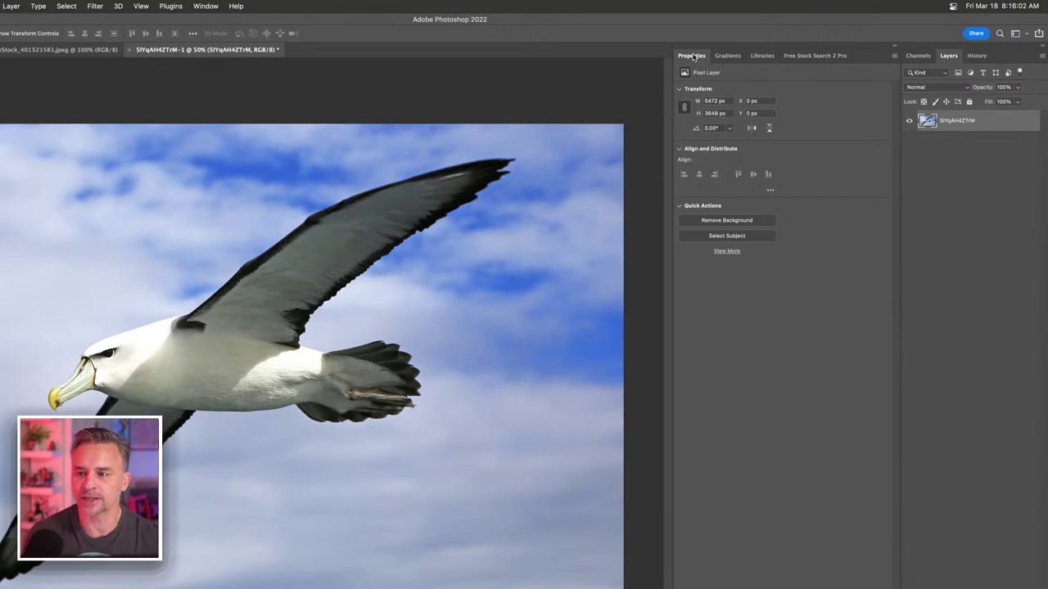
- Remove the albatross's sky, rename its layer 'albatross', add it to the Nature library and close
{"action": "left_click", "coordinate": [703, 221]}
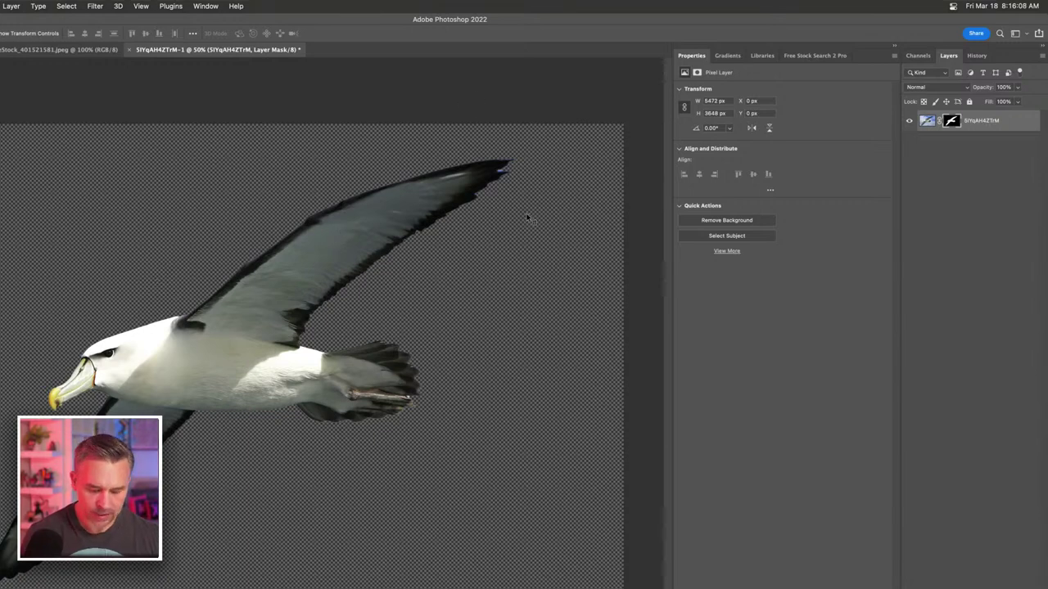
{"action": "left_click", "coordinate": [762, 55]}
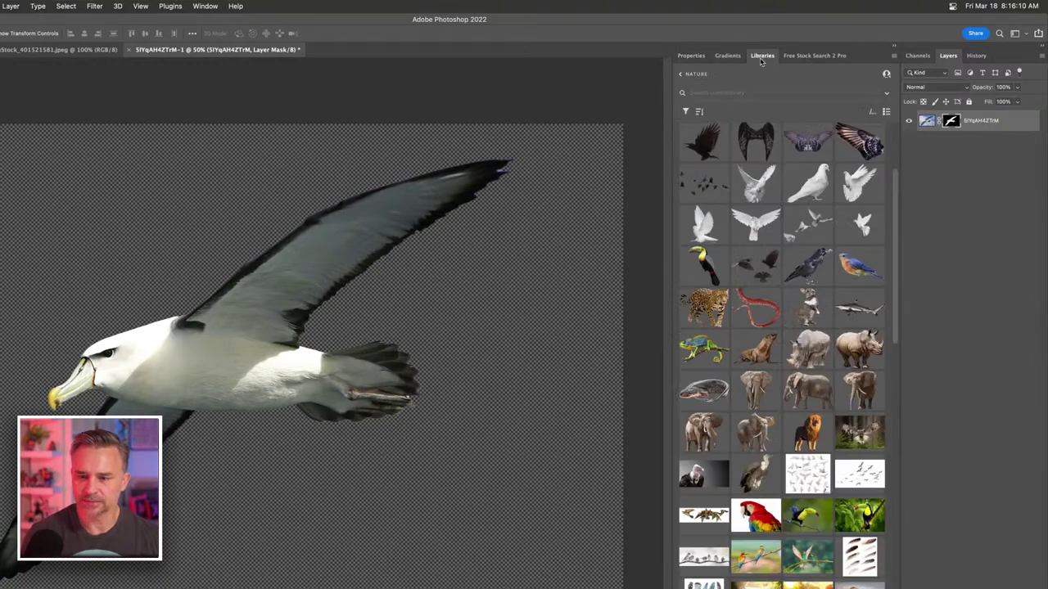
{"action": "double_click", "coordinate": [986, 121]}
{"action": "type", "text": "a"}
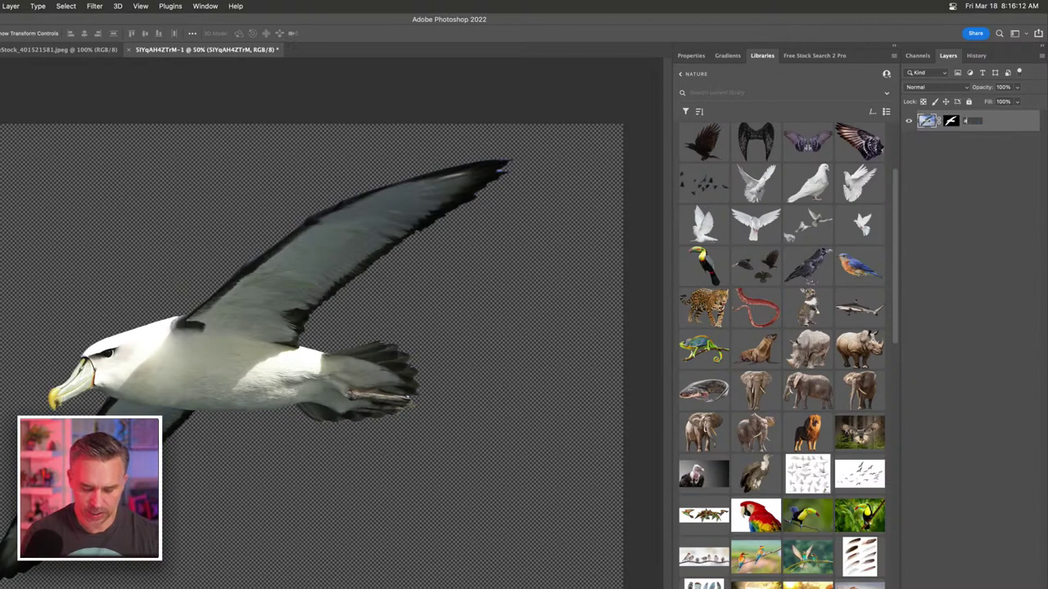
{"action": "type", "text": "lbatros"}
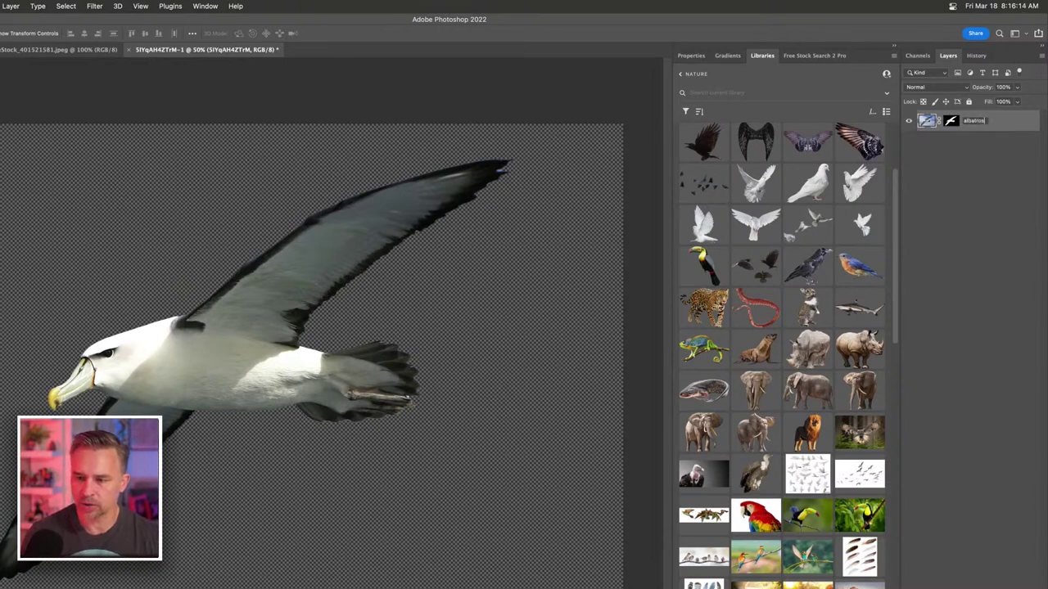
{"action": "type", "text": "s"}
{"action": "key", "text": "Return"}
{"action": "left_click_drag", "start_coordinate": [976, 127], "coordinate": [750, 190]}
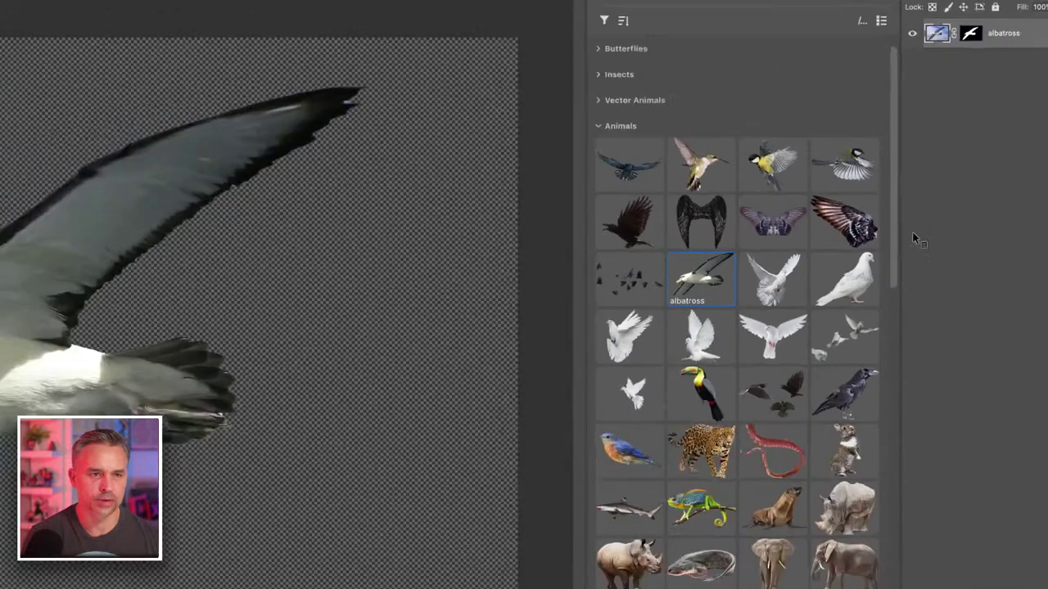
{"action": "key", "text": "super+w"}
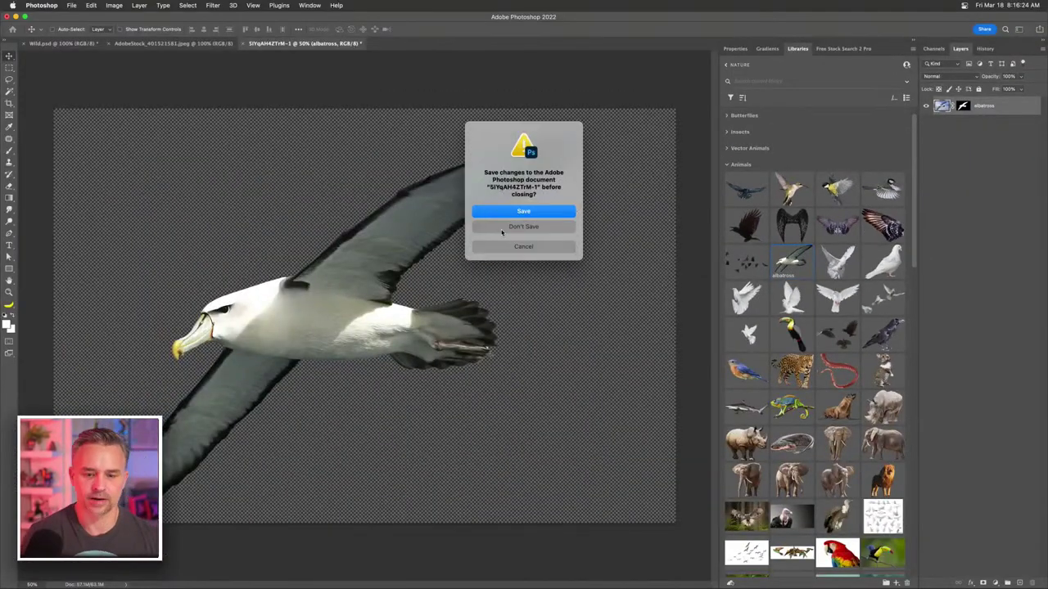
- Place the albatross asset into Wild.psd, shrink it to a small bird in the upper-left sky
{"action": "left_click", "coordinate": [501, 231]}
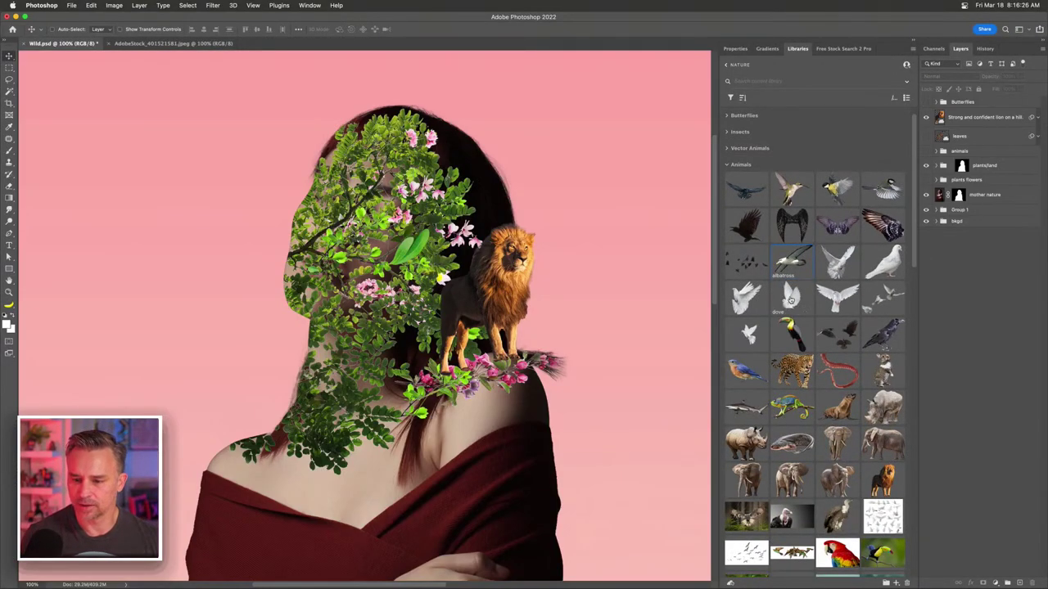
{"action": "left_click_drag", "start_coordinate": [792, 262], "coordinate": [188, 169]}
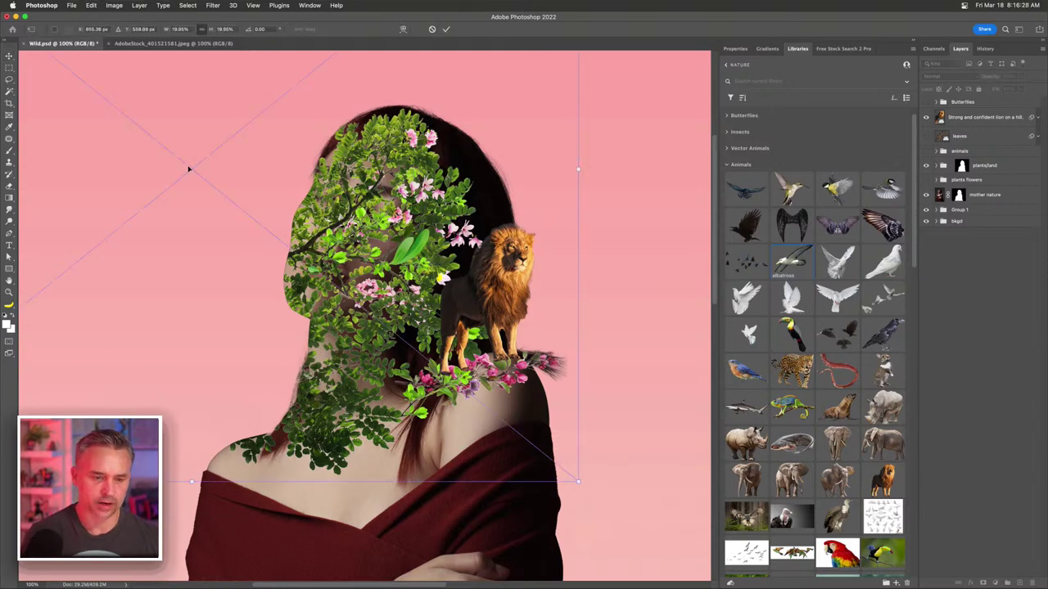
{"action": "left_click_drag", "start_coordinate": [577, 483], "coordinate": [131, 120]}
{"action": "left_click_drag", "start_coordinate": [231, 240], "coordinate": [348, 291]}
{"action": "left_click_drag", "start_coordinate": [451, 365], "coordinate": [188, 140]}
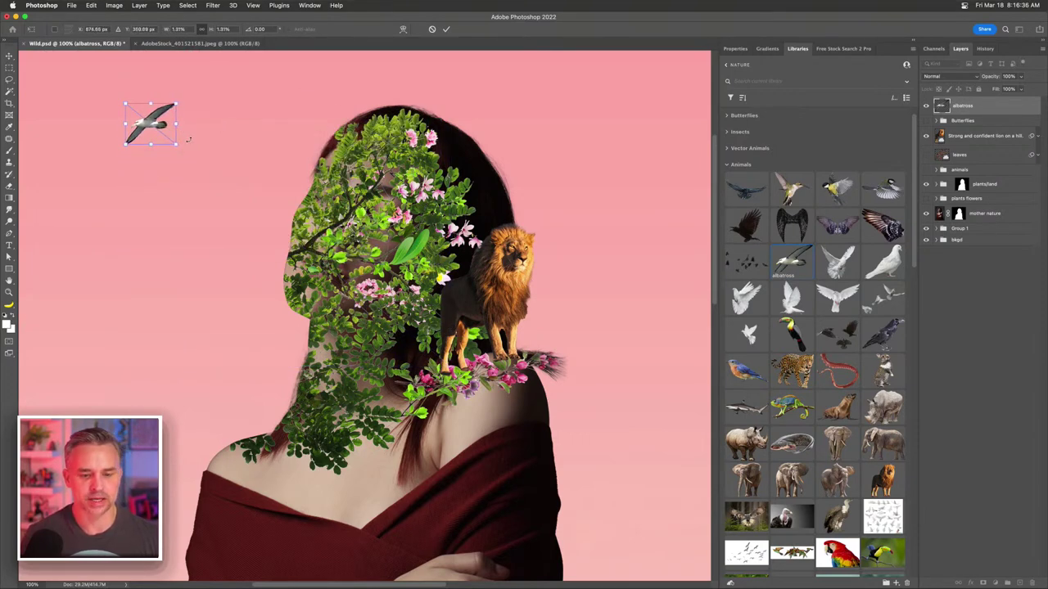
{"action": "key", "text": "Return"}
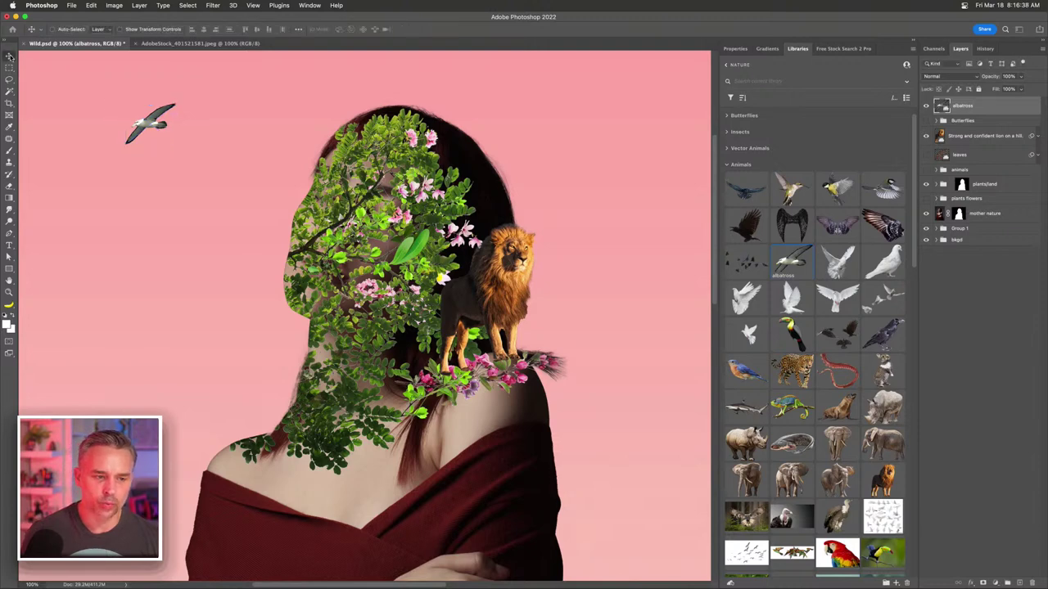
{"action": "left_click_drag", "start_coordinate": [151, 125], "coordinate": [198, 142]}
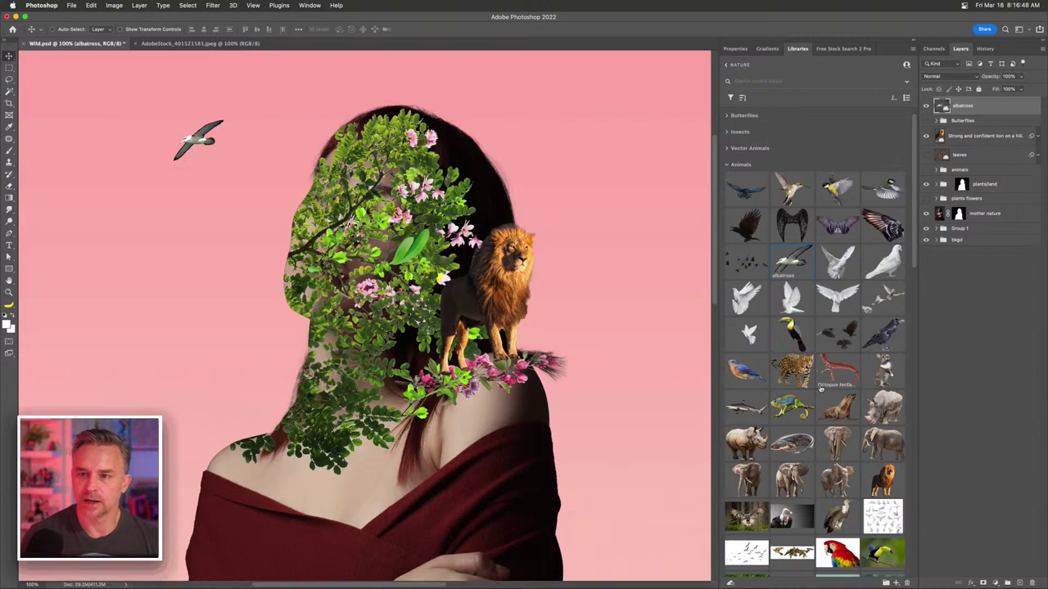
{"action": "scroll", "coordinate": [821, 389], "scroll_direction": "down", "scroll_amount": 5}
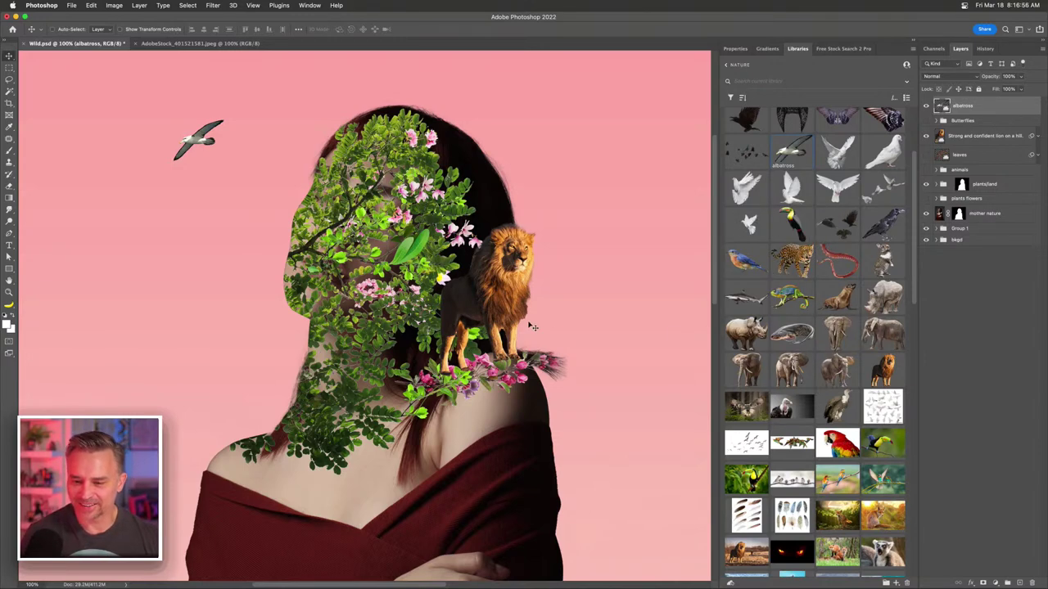
- Inspect the lion and plants/land layers at 200%, then hide the mother nature photo layer
{"action": "left_click", "coordinate": [975, 137]}
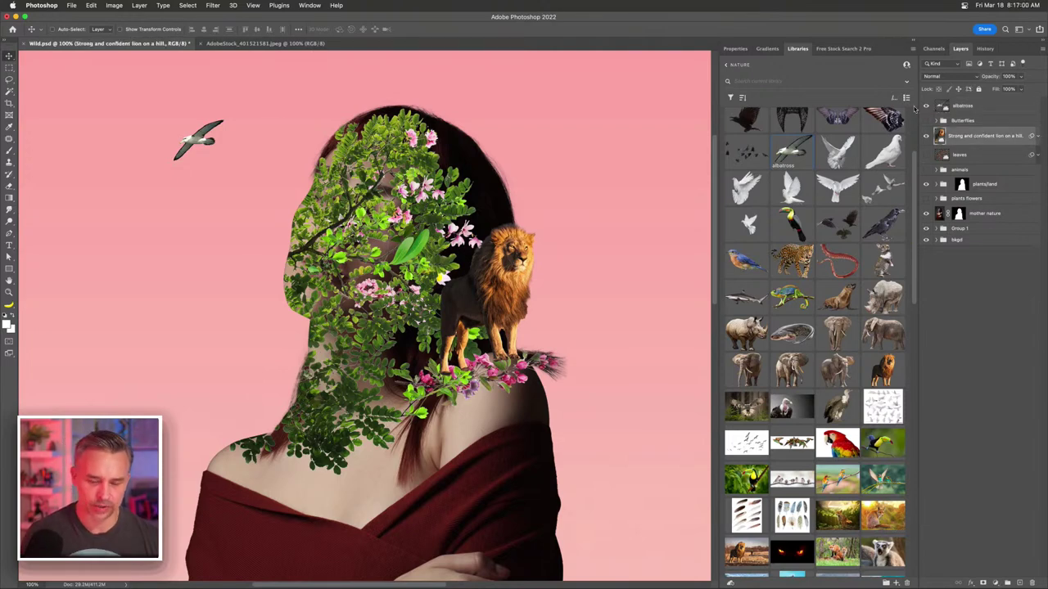
{"action": "key", "text": "super+equal"}
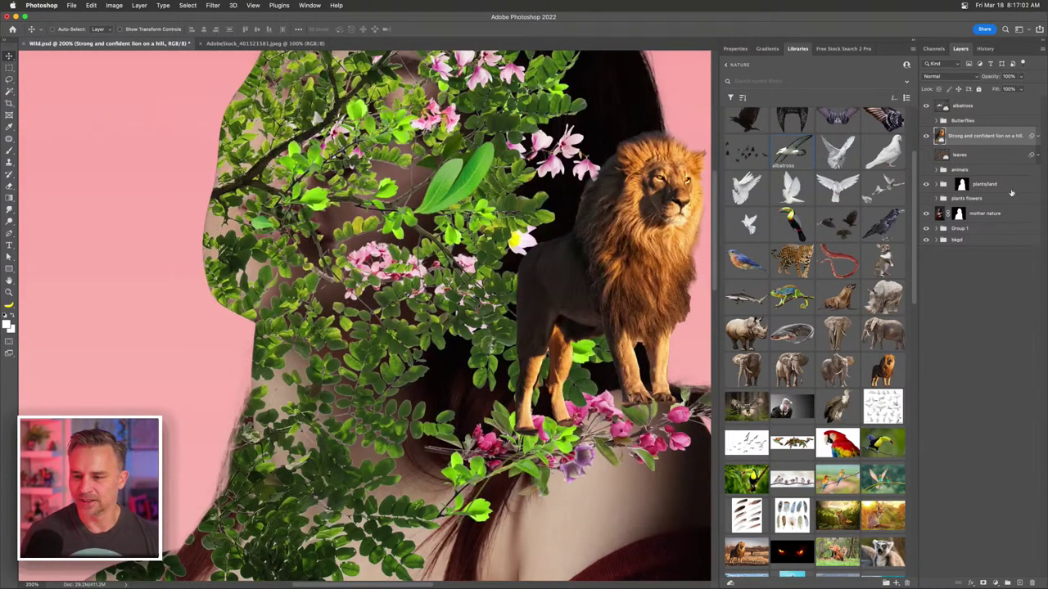
{"action": "left_click", "coordinate": [936, 183]}
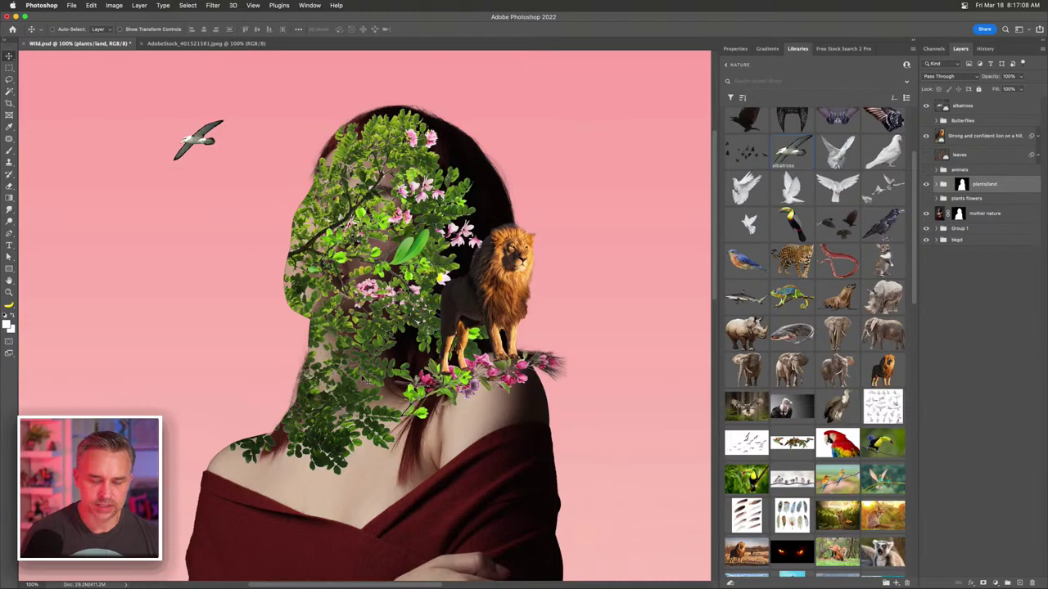
{"action": "left_click", "coordinate": [926, 214]}
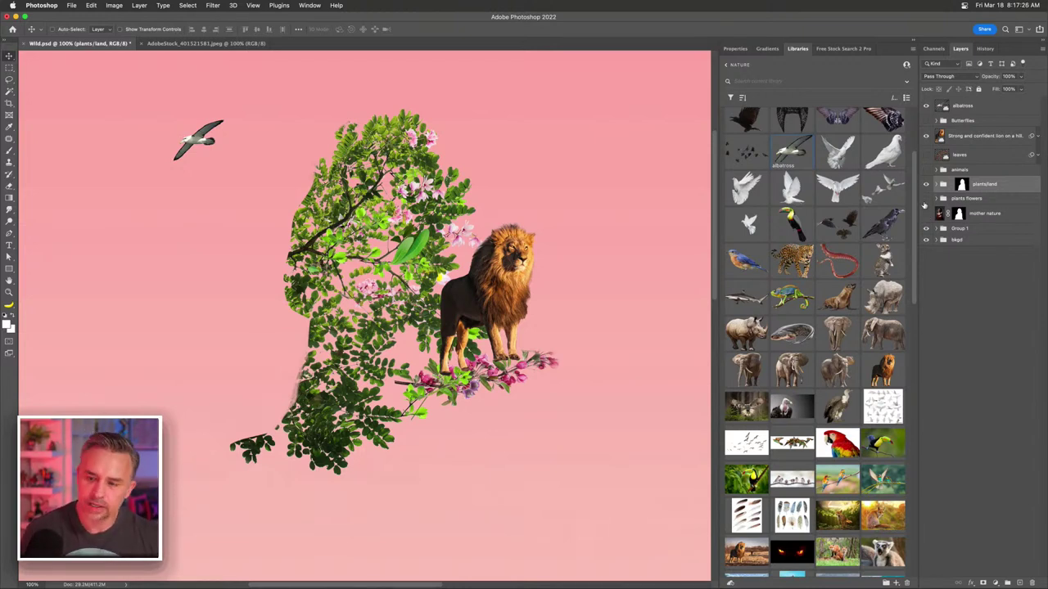
{"action": "left_click", "coordinate": [996, 211]}
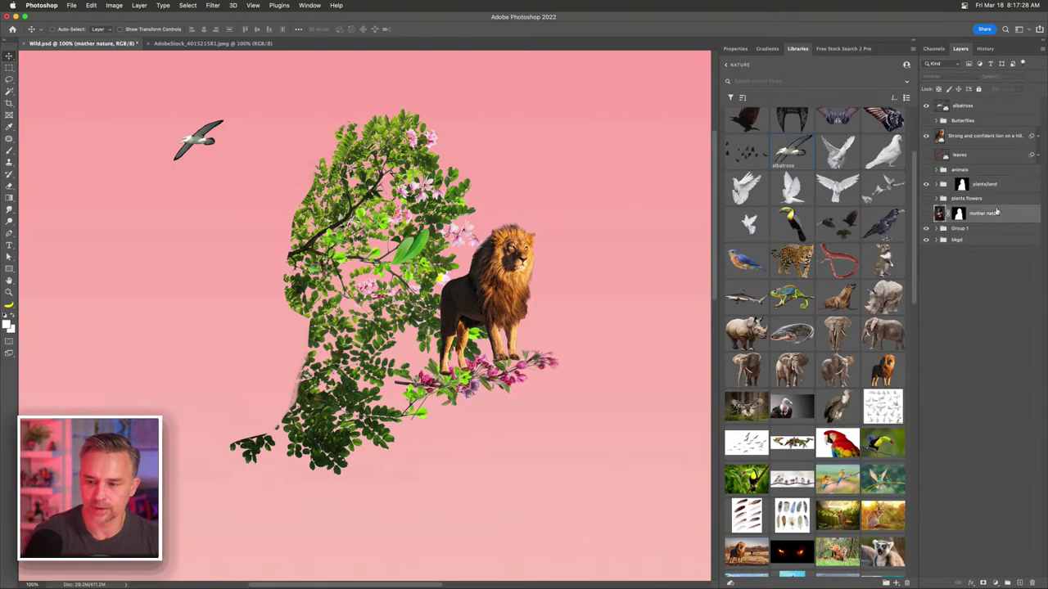
- In the AdobeStock tree image, unlock the Background layer and try, then undo, Remove Background
{"action": "left_click", "coordinate": [211, 43]}
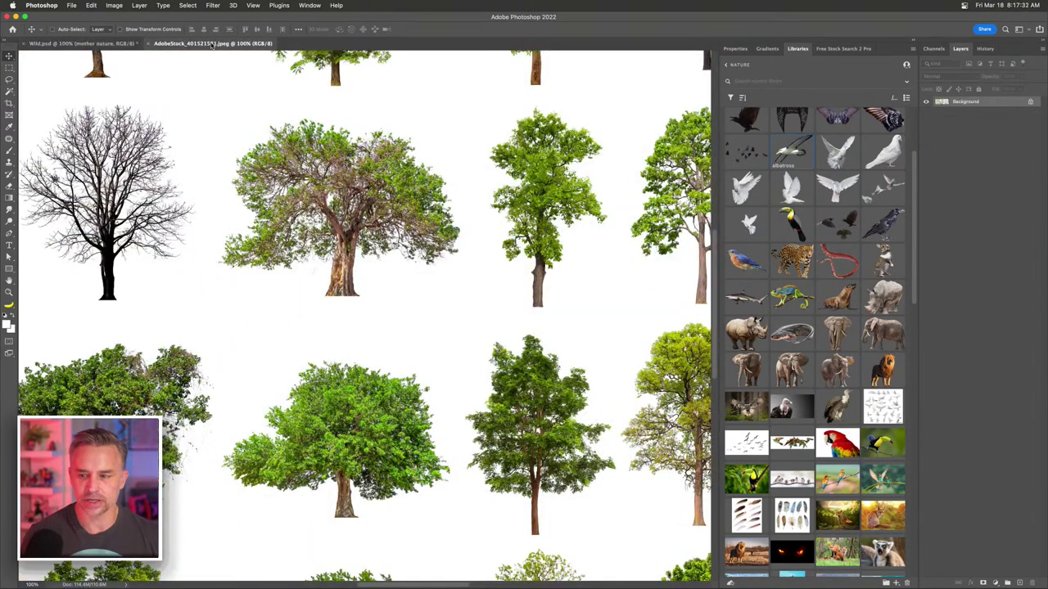
{"action": "left_click", "coordinate": [1032, 103]}
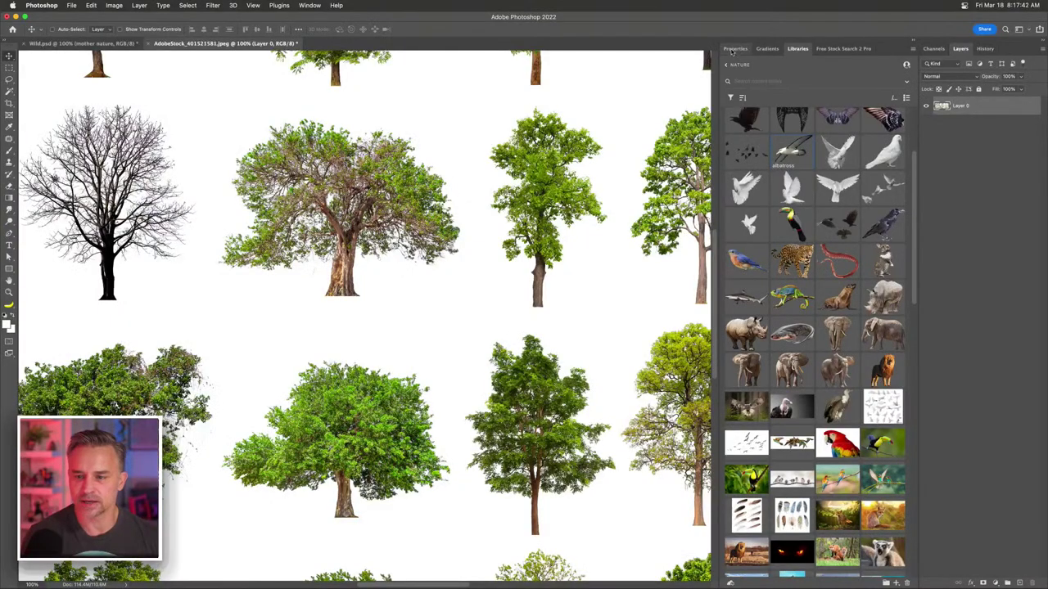
{"action": "left_click", "coordinate": [734, 48]}
{"action": "left_click", "coordinate": [747, 194]}
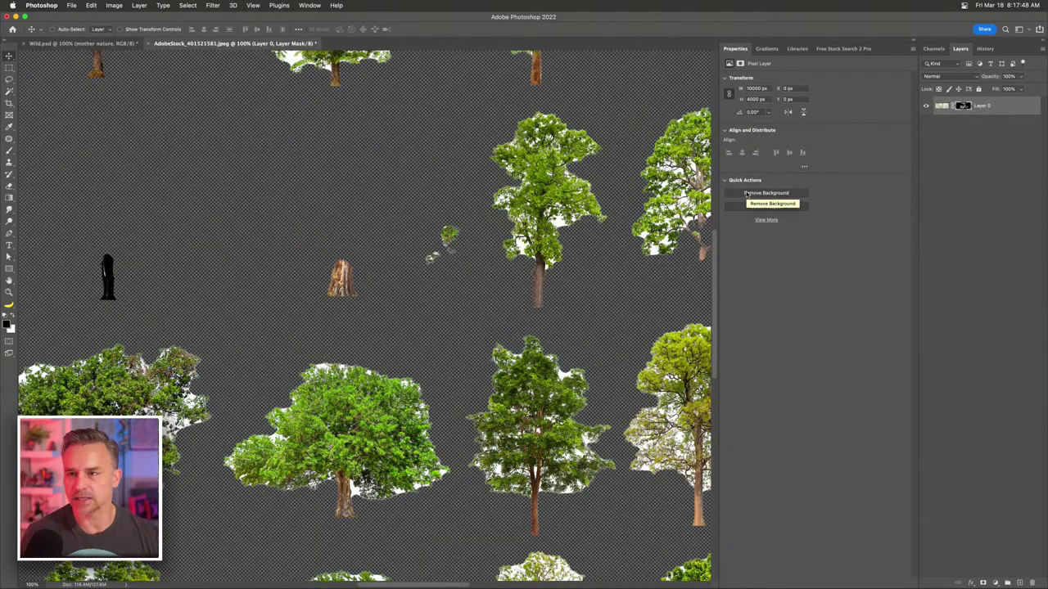
{"action": "key", "text": "super+z"}
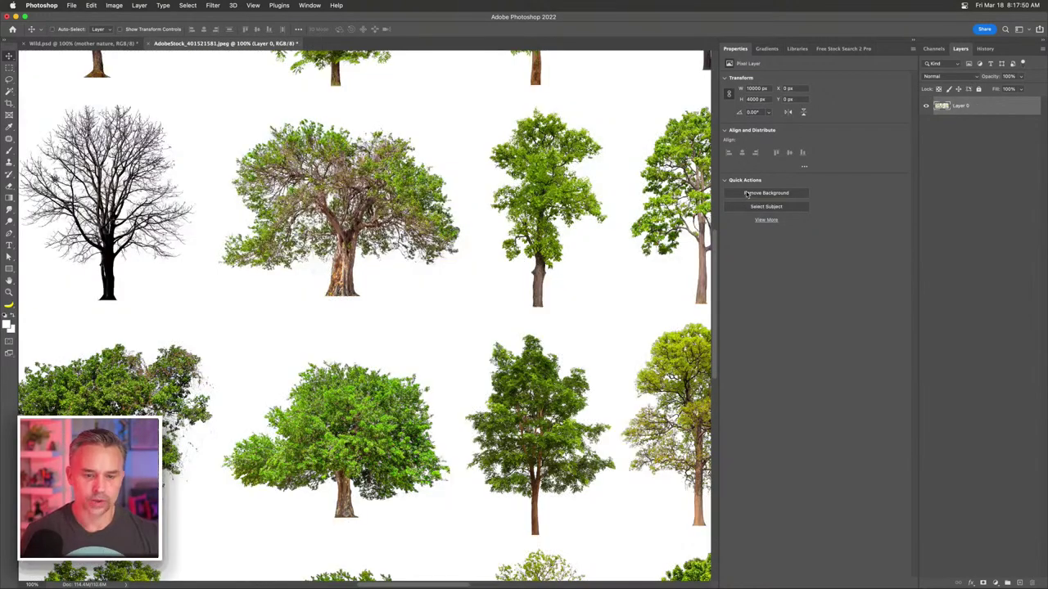
- Select the trees with Select > Color Range at increased Fuzziness
{"action": "left_click", "coordinate": [187, 4]}
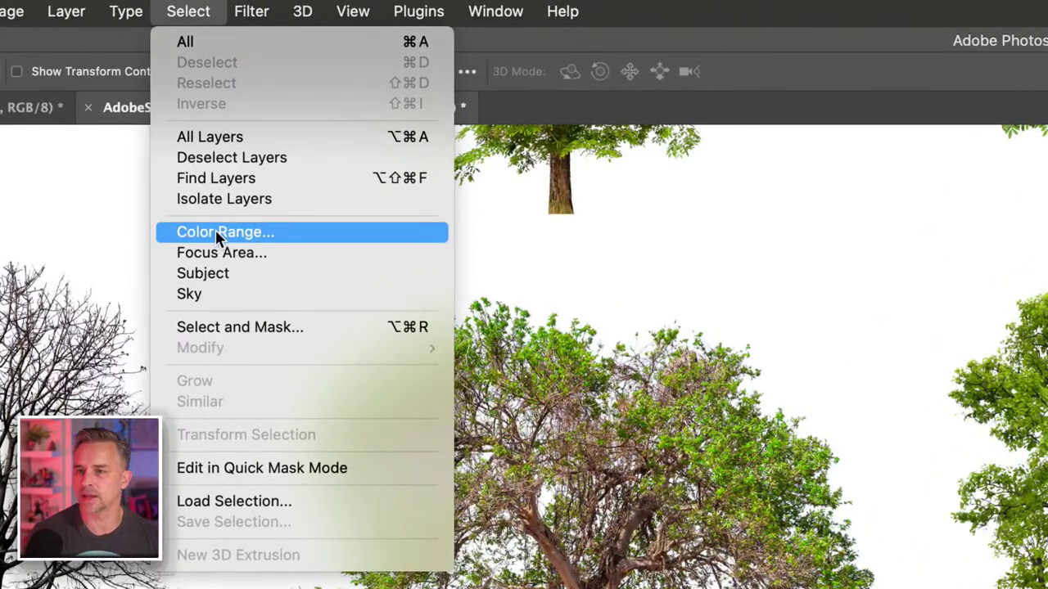
{"action": "left_click", "coordinate": [295, 236]}
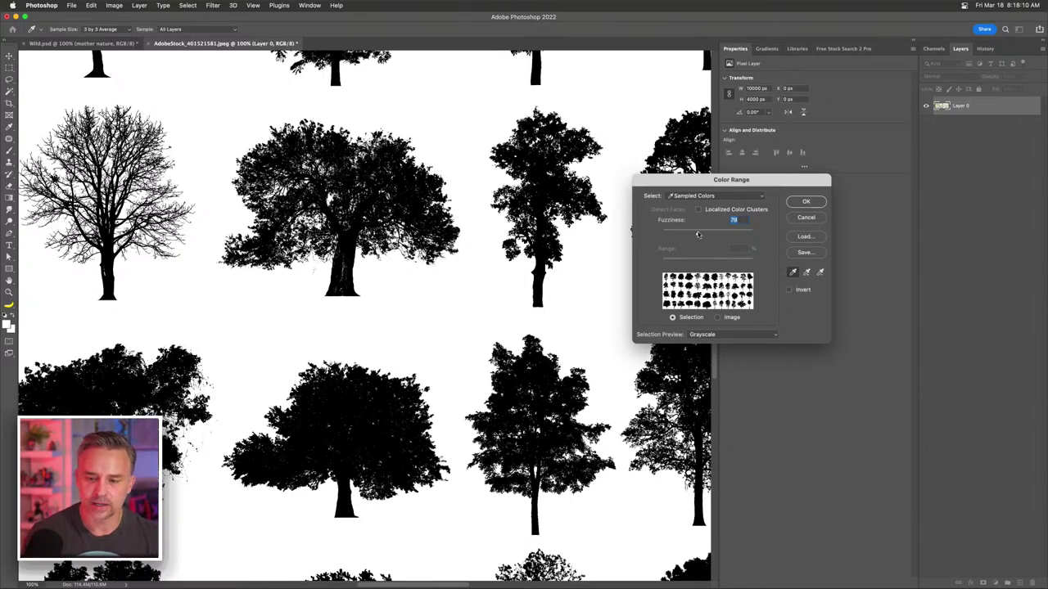
{"action": "mouse_move", "coordinate": [698, 235]}
{"action": "left_mouse_down"}
{"action": "mouse_move", "coordinate": [686, 236]}
{"action": "mouse_move", "coordinate": [711, 235]}
{"action": "left_mouse_up"}
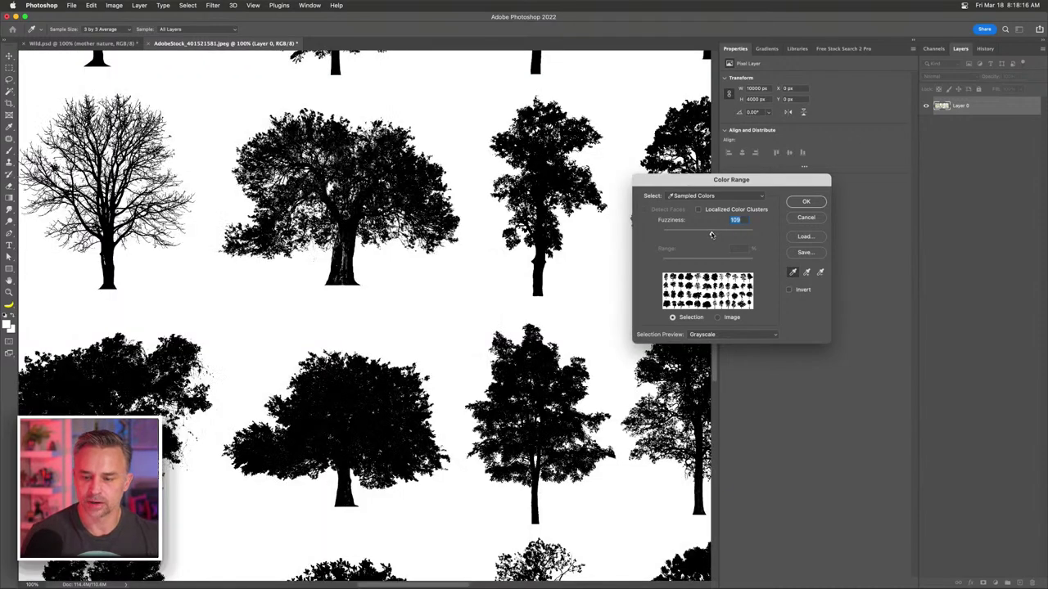
{"action": "left_click", "coordinate": [801, 203]}
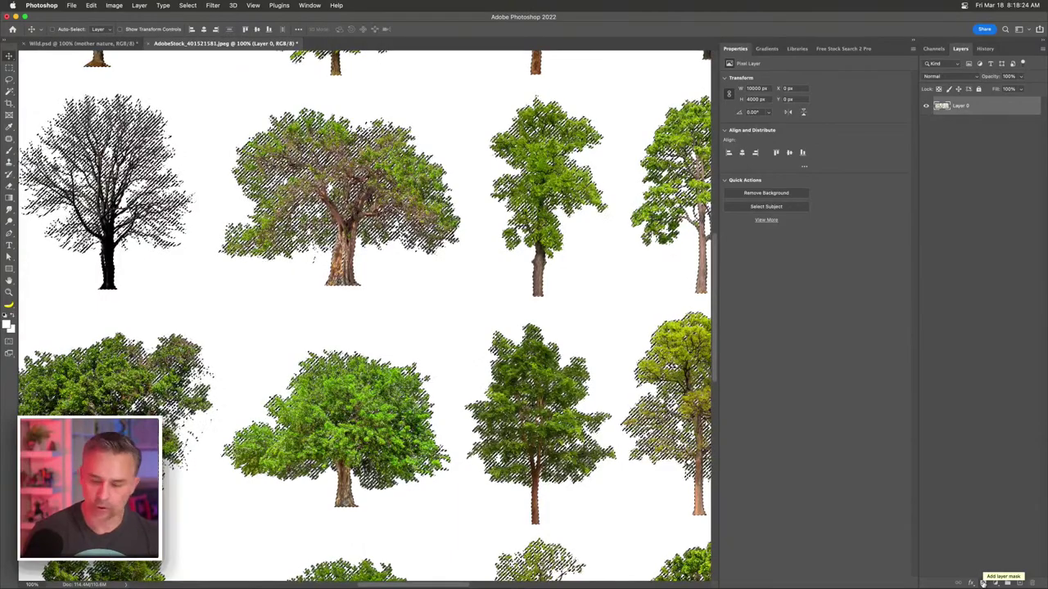
- Mask the tree selection and open the mask in Select and Mask with the Refine Edge Brush
{"action": "left_click", "coordinate": [982, 582]}
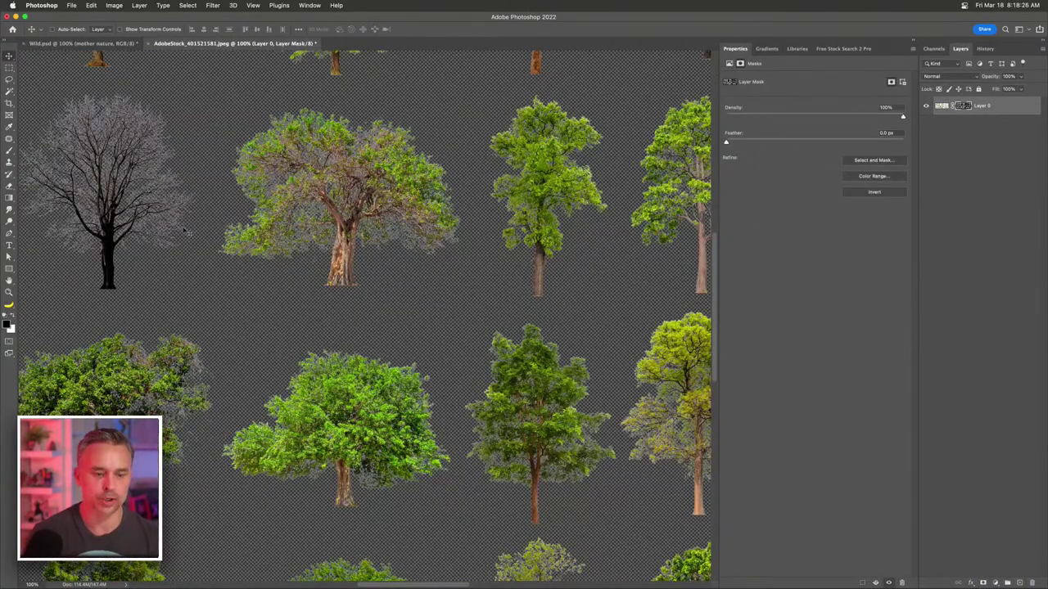
{"action": "left_click_drag", "start_coordinate": [187, 233], "coordinate": [439, 390]}
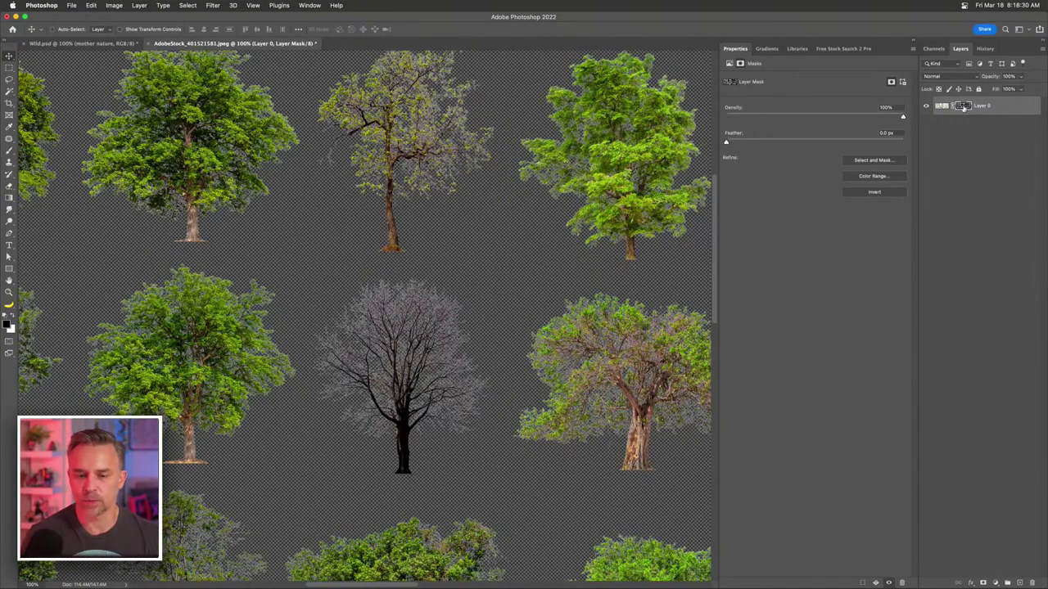
{"action": "double_click", "coordinate": [963, 106]}
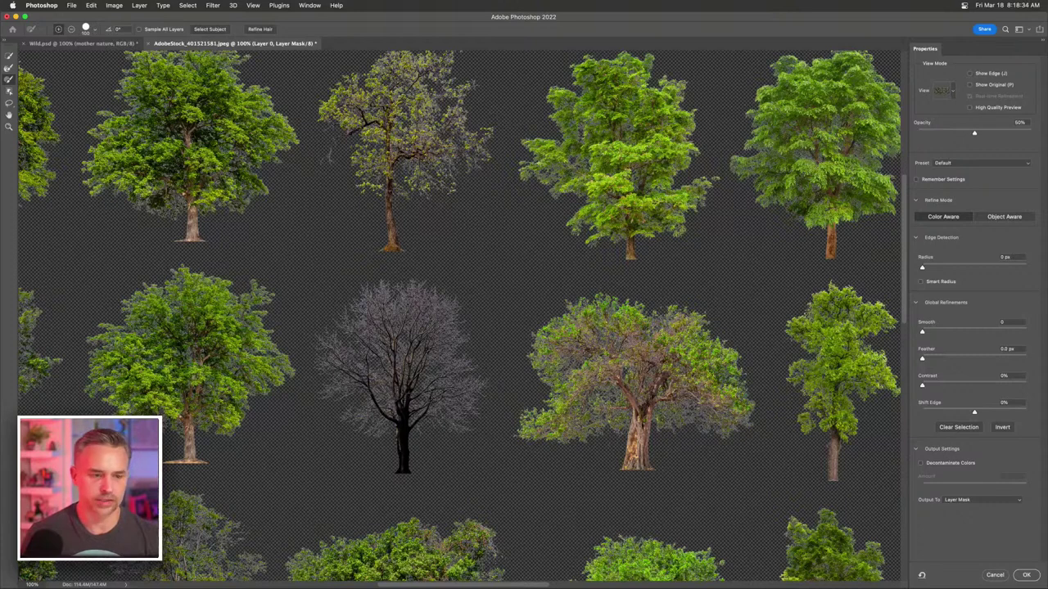
{"action": "left_click", "coordinate": [9, 69]}
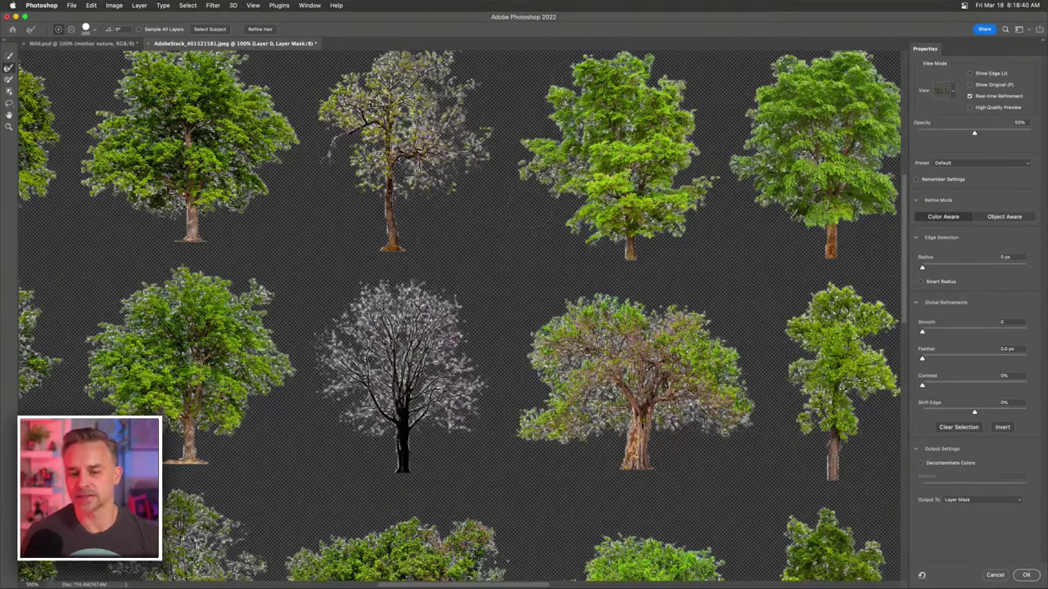
- Refine the foliage edges across the tree sheet, moving between each group of trees
{"action": "scroll", "coordinate": [332, 287], "scroll_direction": "down", "scroll_amount": 1}
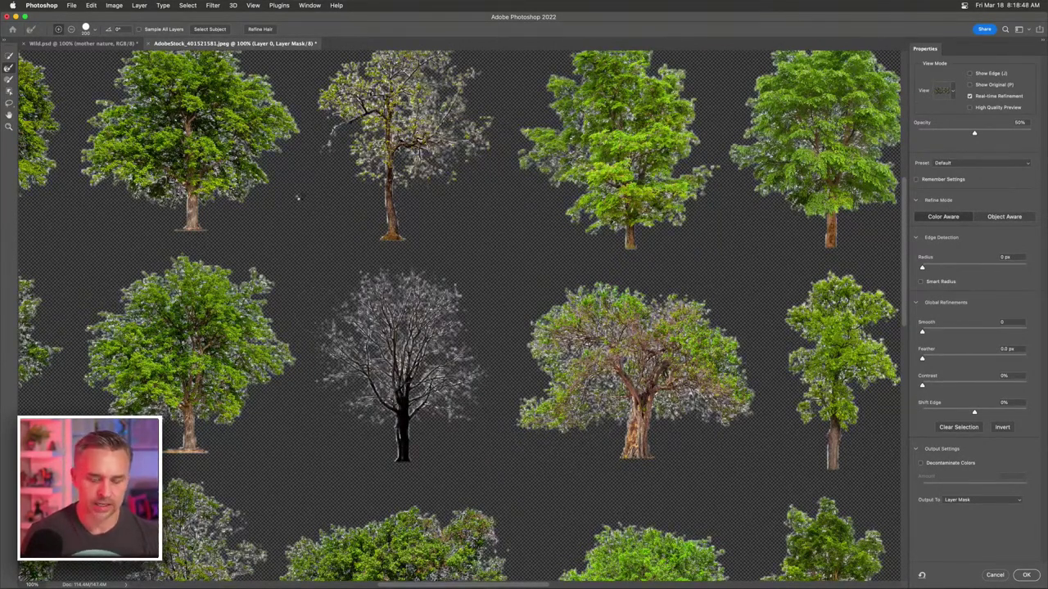
{"action": "key", "text": "super+minus"}
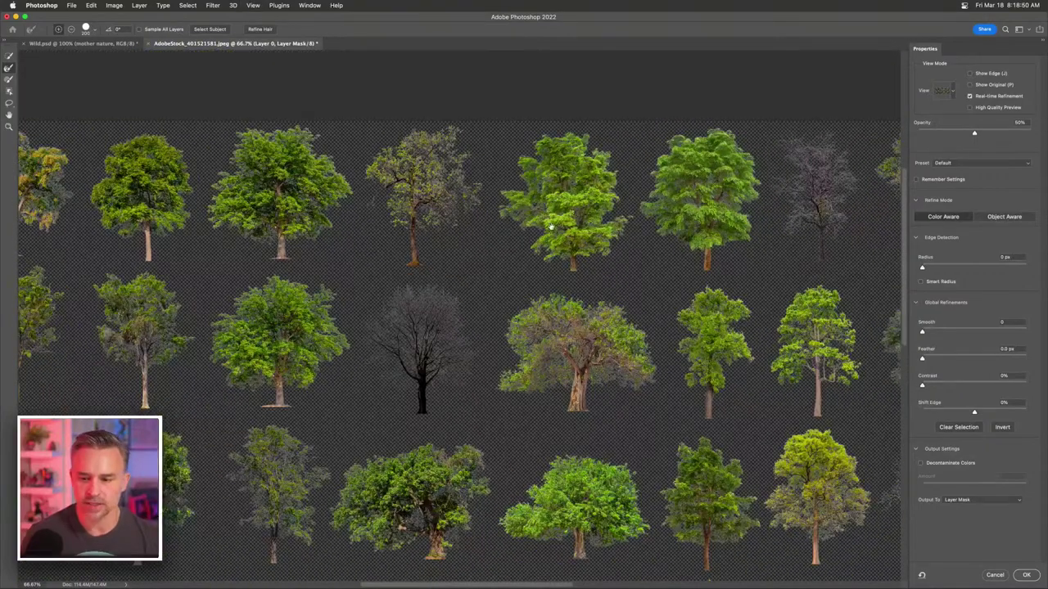
{"action": "left_click_drag", "start_coordinate": [550, 228], "coordinate": [379, 207]}
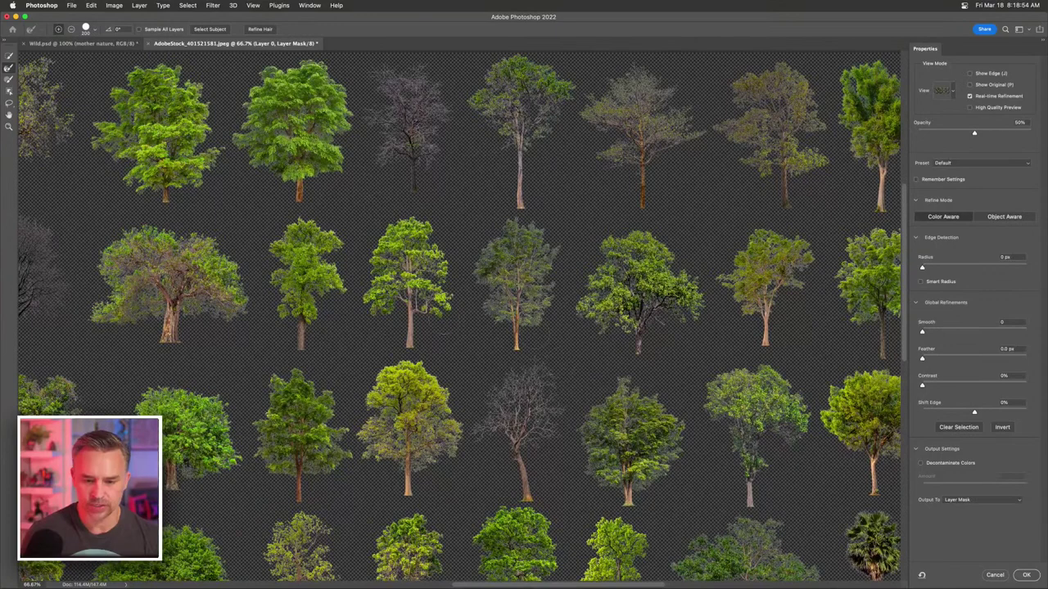
{"action": "key", "text": "super+plus"}
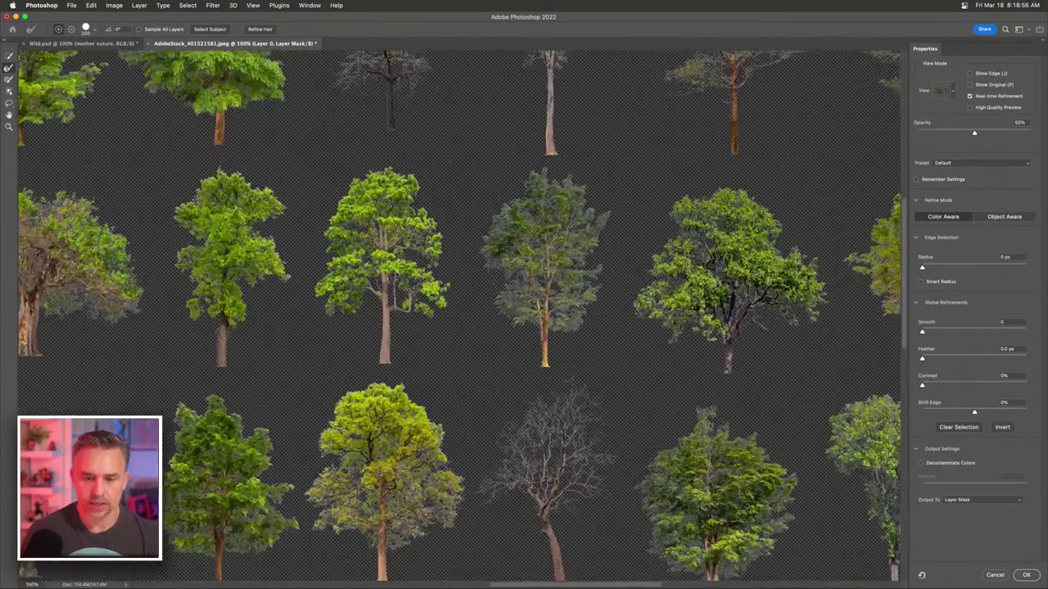
{"action": "left_click_drag", "start_coordinate": [512, 244], "coordinate": [344, 392]}
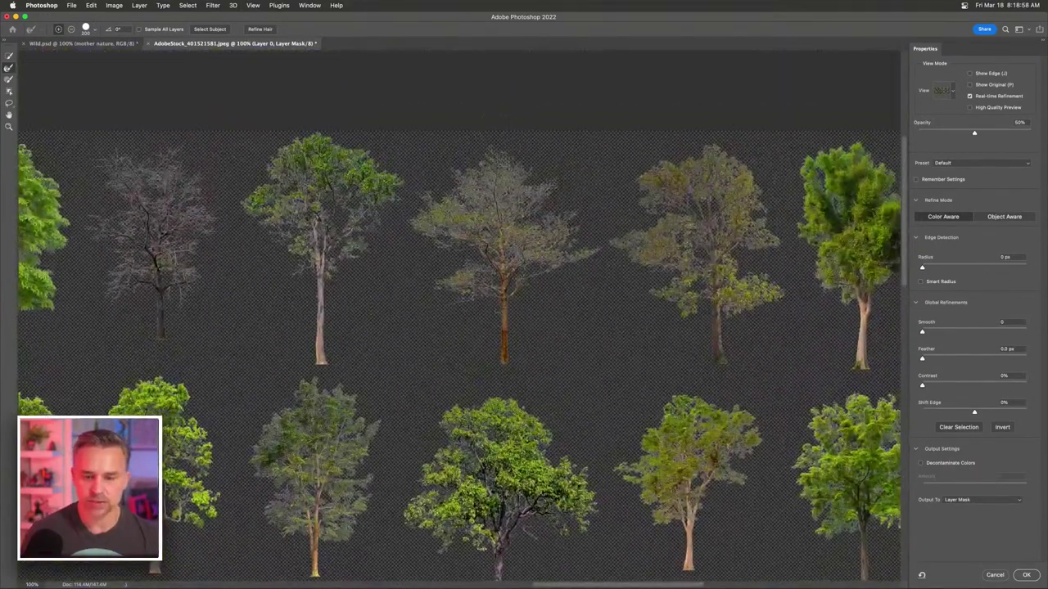
{"action": "scroll", "coordinate": [223, 256], "scroll_direction": "down", "scroll_amount": 6}
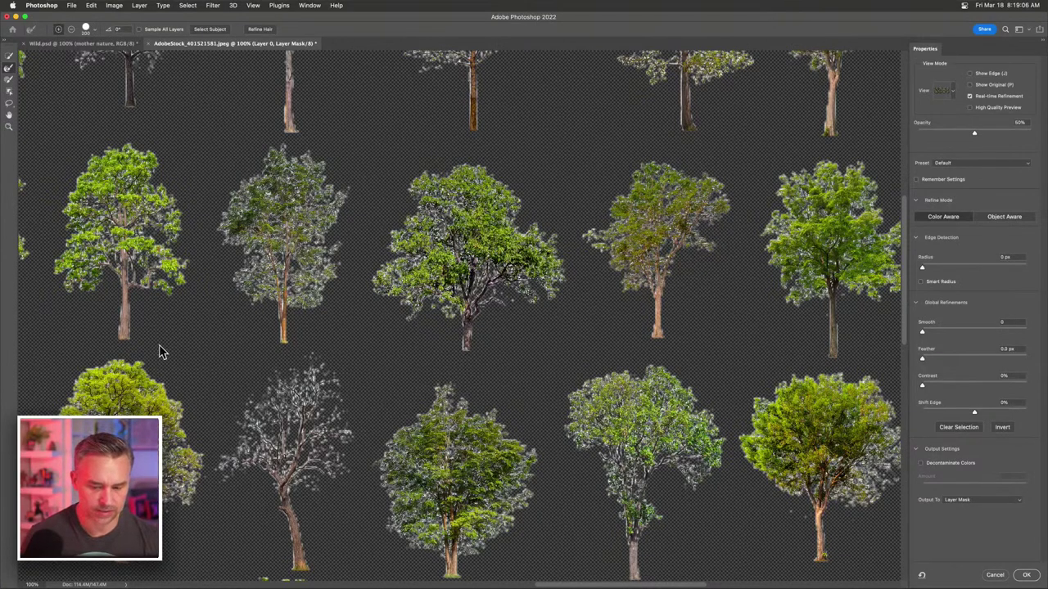
{"action": "left_click_drag", "start_coordinate": [211, 369], "coordinate": [291, 246]}
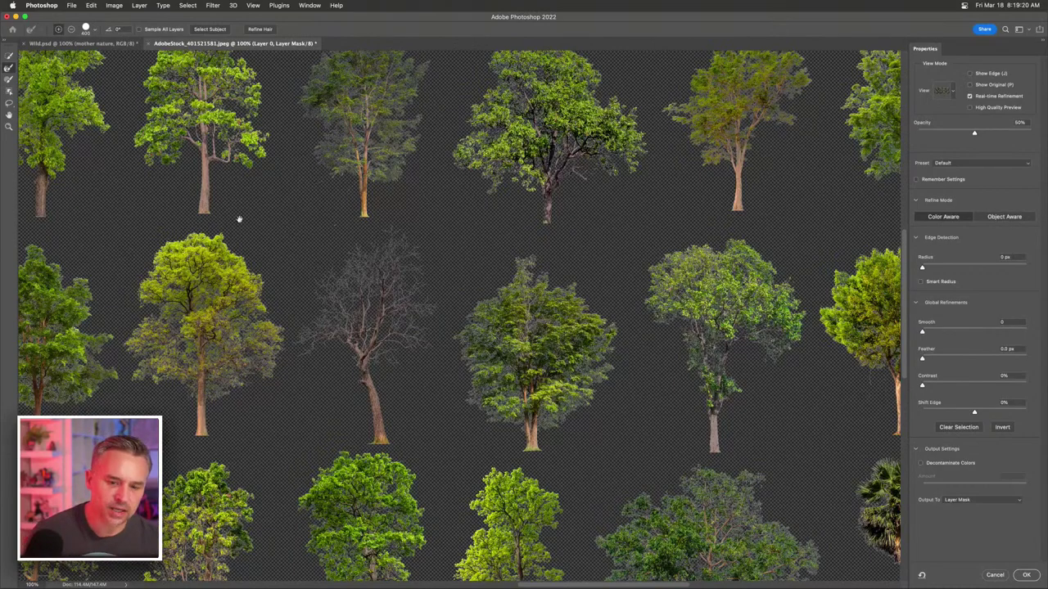
{"action": "scroll", "coordinate": [238, 218], "scroll_direction": "down", "scroll_amount": 10}
{"action": "scroll", "coordinate": [716, 316], "scroll_direction": "left", "scroll_amount": 6}
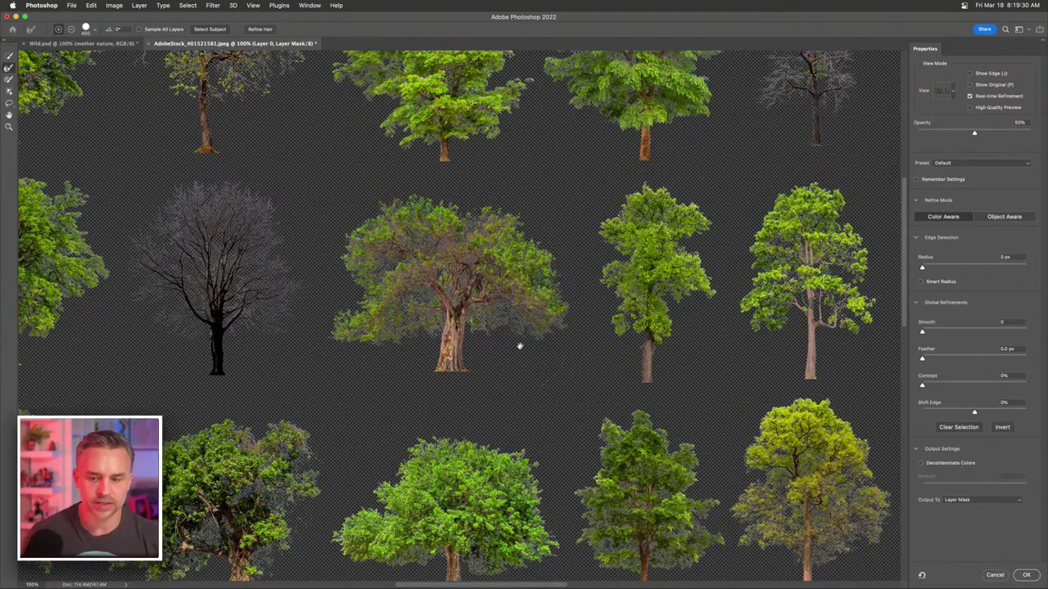
{"action": "scroll", "coordinate": [519, 346], "scroll_direction": "left", "scroll_amount": 10}
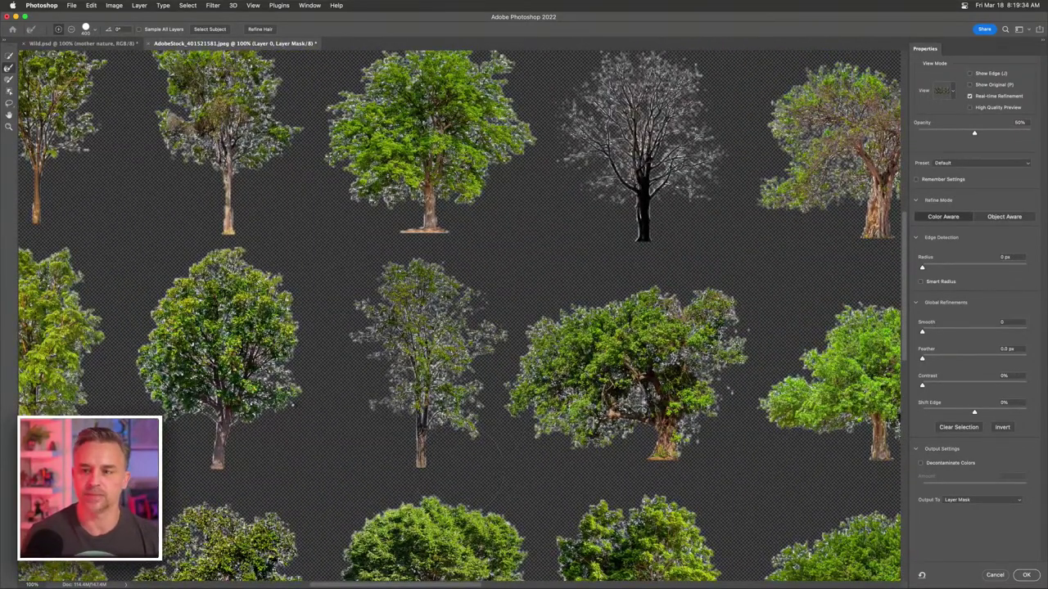
{"action": "scroll", "coordinate": [406, 332], "scroll_direction": "left", "scroll_amount": 5}
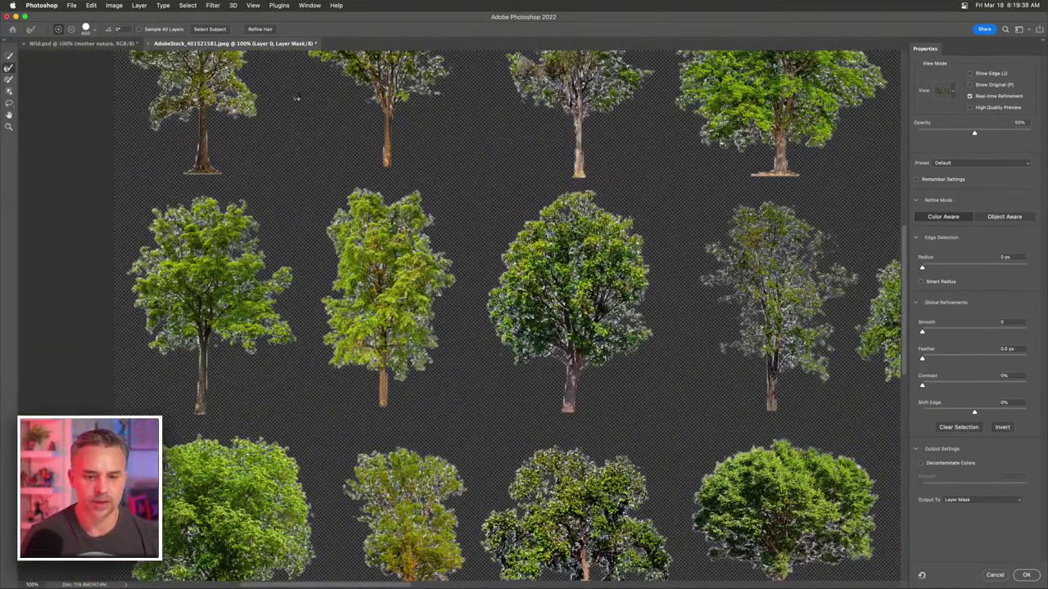
{"action": "left_click_drag", "start_coordinate": [287, 94], "coordinate": [400, 382]}
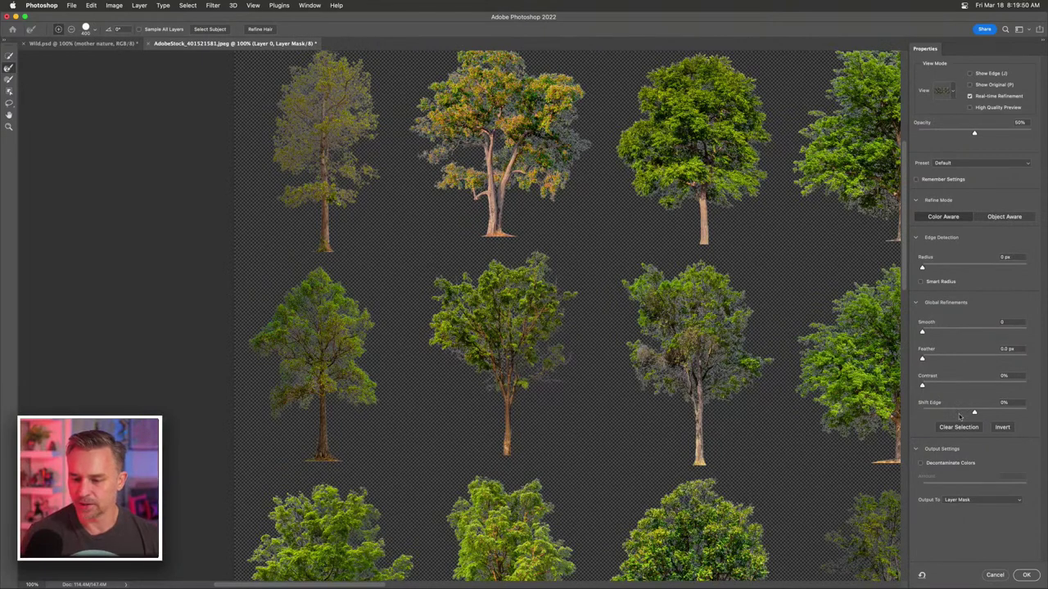
- Set Shift Edge to -30% and confirm the refined tree mask
{"action": "left_click_drag", "start_coordinate": [968, 415], "coordinate": [963, 414]}
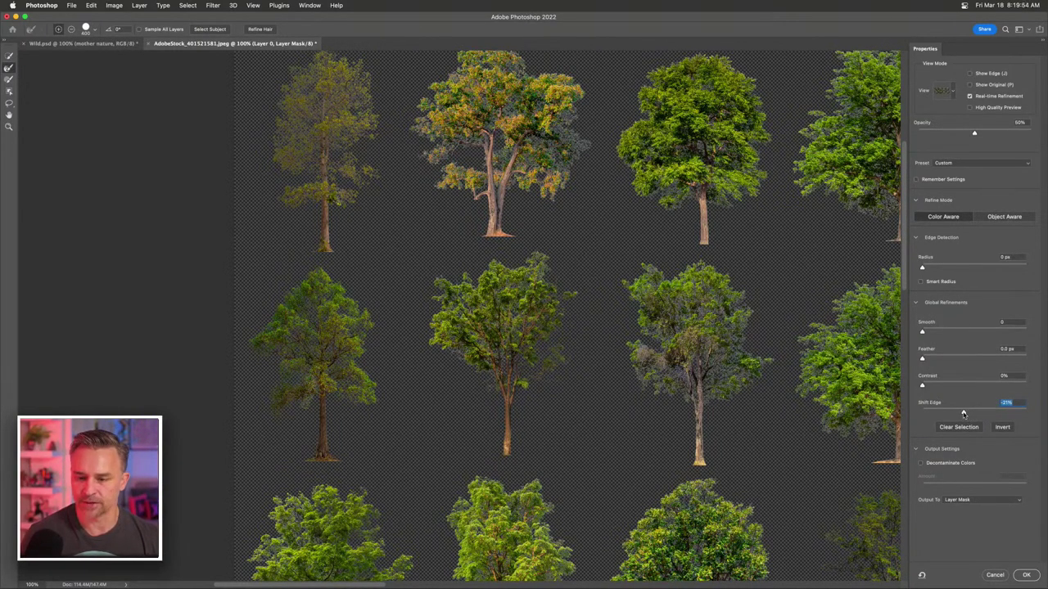
{"action": "left_click", "coordinate": [1027, 575]}
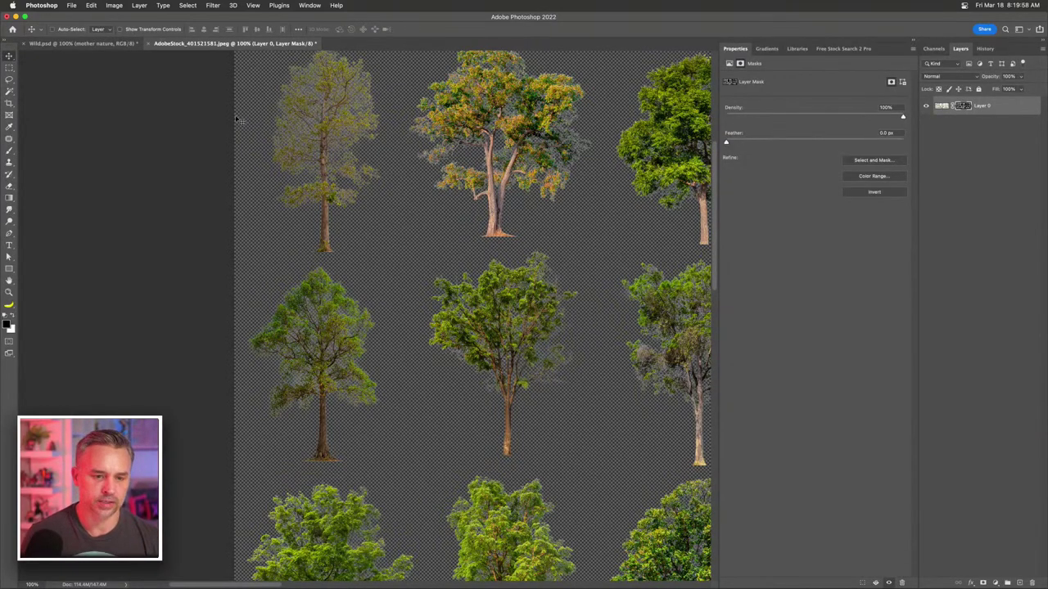
{"action": "left_click_drag", "start_coordinate": [404, 308], "coordinate": [260, 297]}
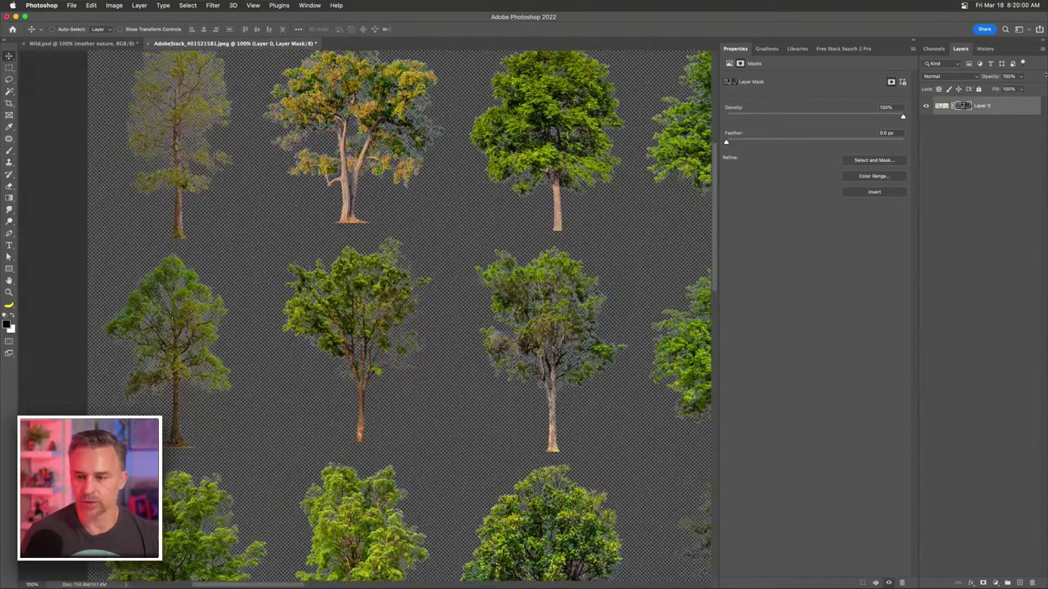
- Duplicate the masked layer, apply its layer mask, and lasso a single tree
{"action": "key", "text": "super+j"}
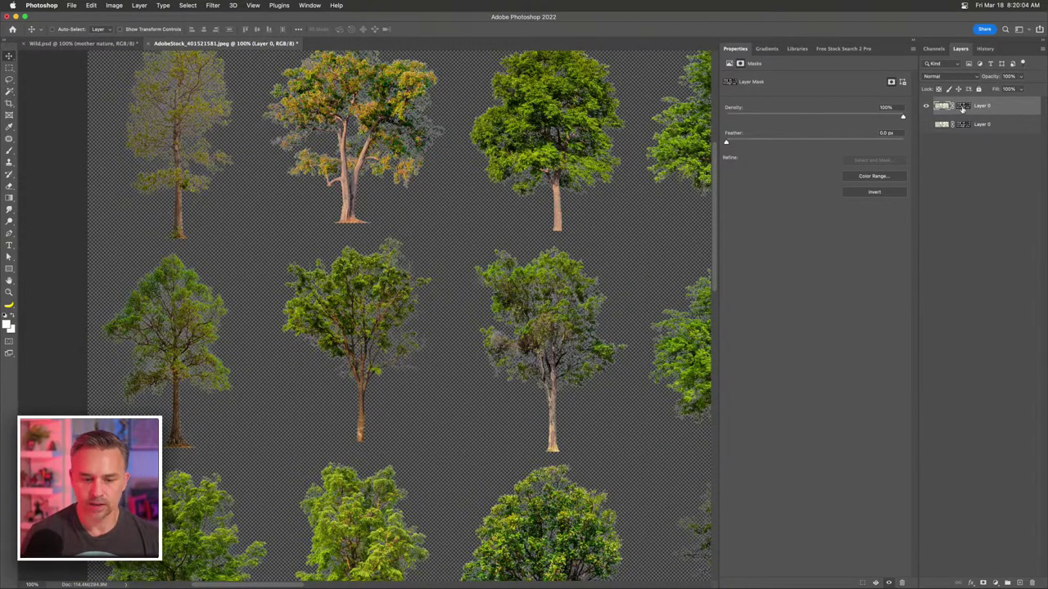
{"action": "right_click", "coordinate": [963, 108]}
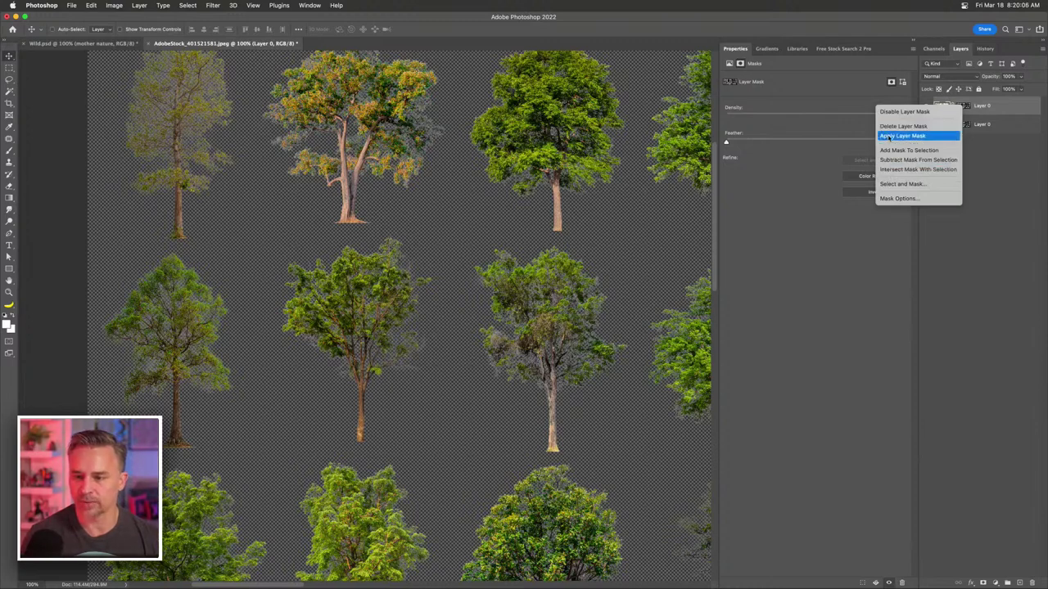
{"action": "left_click", "coordinate": [902, 135]}
{"action": "left_click", "coordinate": [9, 79]}
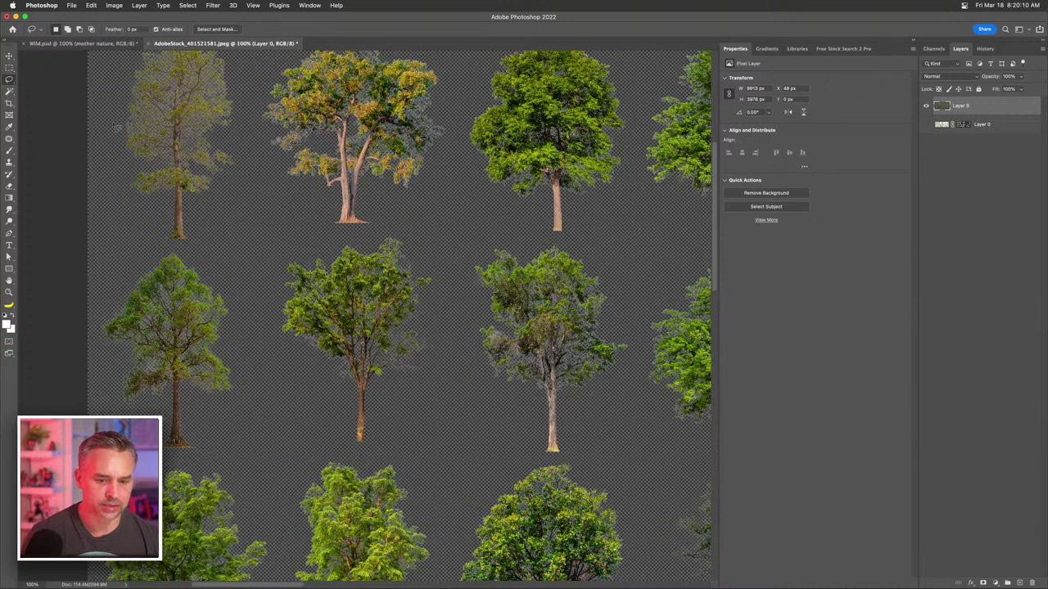
{"action": "mouse_move", "coordinate": [281, 248]}
{"action": "left_mouse_down"}
{"action": "mouse_move", "coordinate": [387, 231]}
{"action": "mouse_move", "coordinate": [442, 272]}
{"action": "mouse_move", "coordinate": [450, 380]}
{"action": "mouse_move", "coordinate": [434, 415]}
{"action": "mouse_move", "coordinate": [386, 451]}
{"action": "mouse_move", "coordinate": [362, 455]}
{"action": "mouse_move", "coordinate": [333, 440]}
{"action": "mouse_move", "coordinate": [268, 370]}
{"action": "mouse_move", "coordinate": [245, 300]}
{"action": "left_mouse_up"}
- Paste the tree into Wild.psd as Layer 73, stack it below Butterflies, and place it left of the lion
{"action": "left_click", "coordinate": [95, 43]}
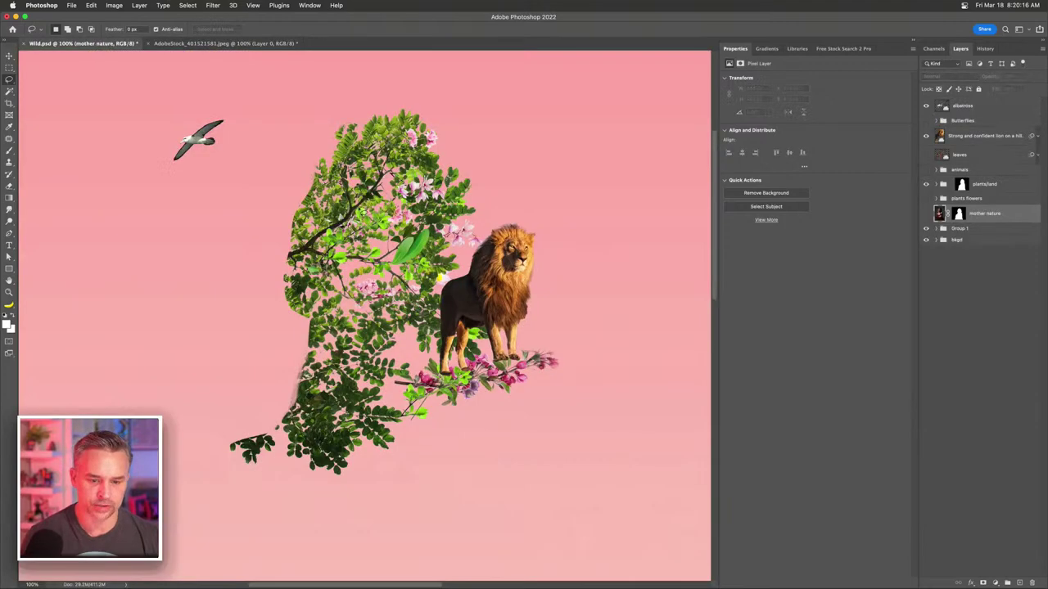
{"action": "key", "text": "super+v"}
{"action": "left_click", "coordinate": [8, 56]}
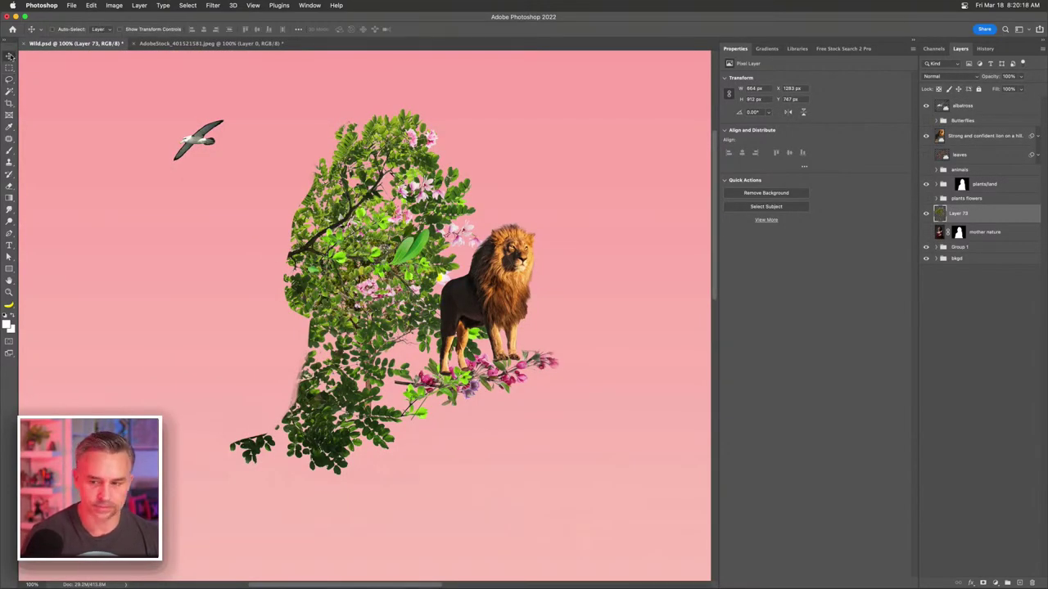
{"action": "left_click_drag", "start_coordinate": [972, 213], "coordinate": [978, 137]}
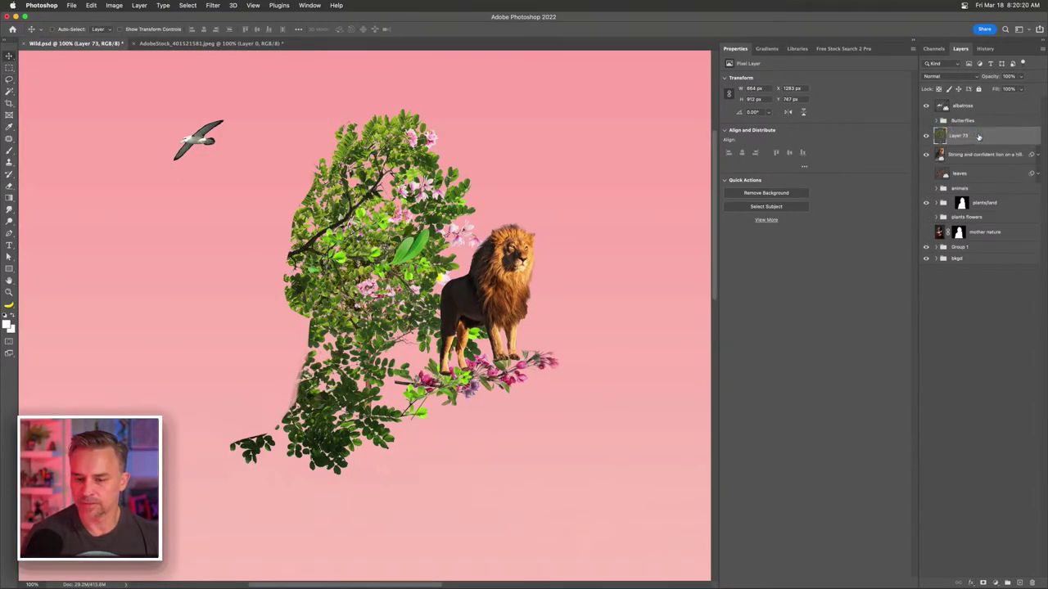
{"action": "left_click_drag", "start_coordinate": [369, 262], "coordinate": [356, 288]}
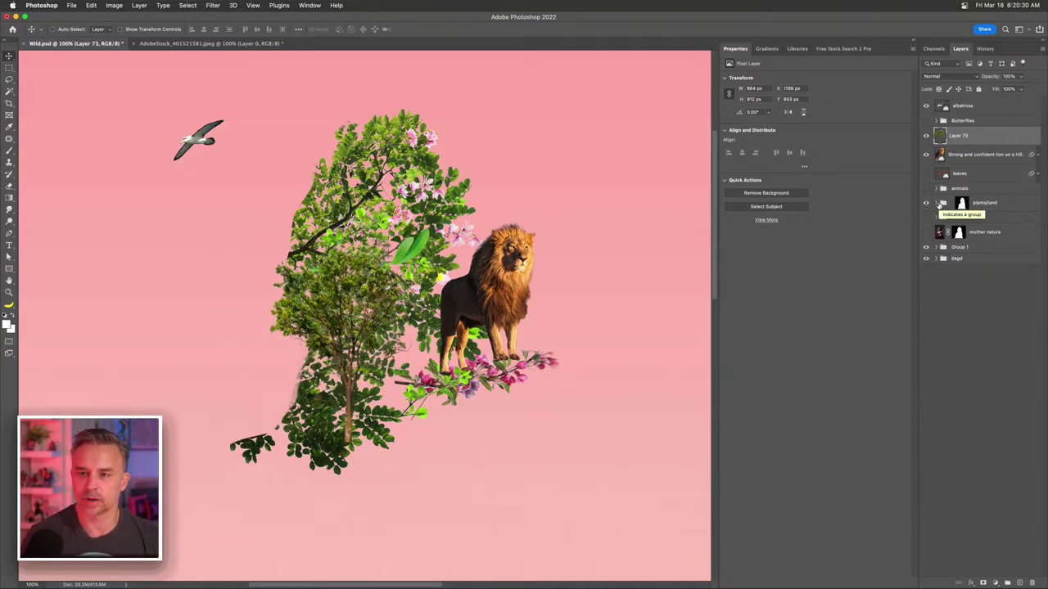
- Bring Finder forward and show the Downloads folder
{"action": "mouse_move", "coordinate": [376, 586]}
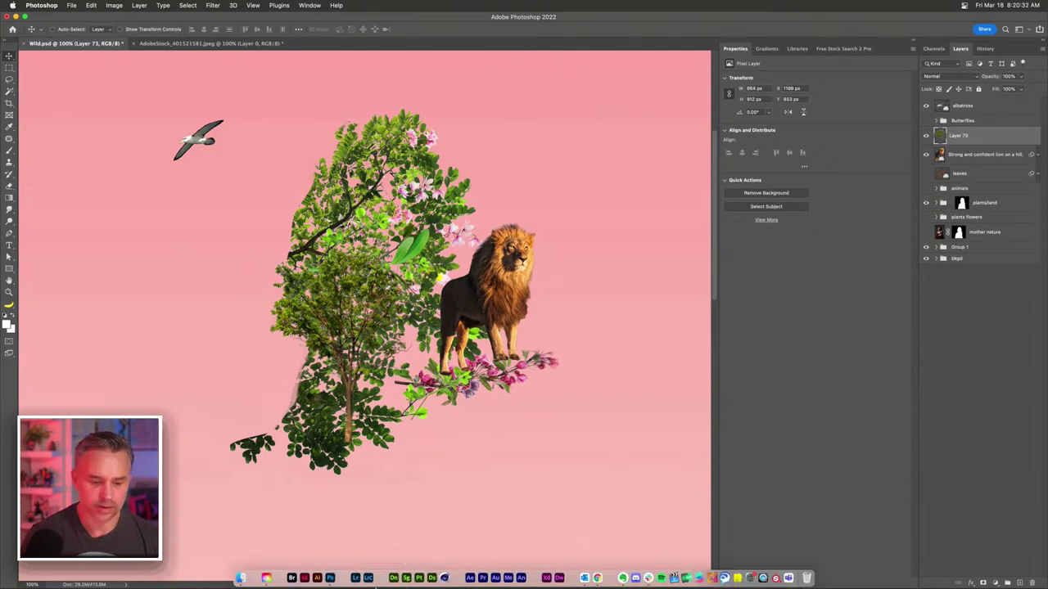
{"action": "left_click", "coordinate": [241, 578]}
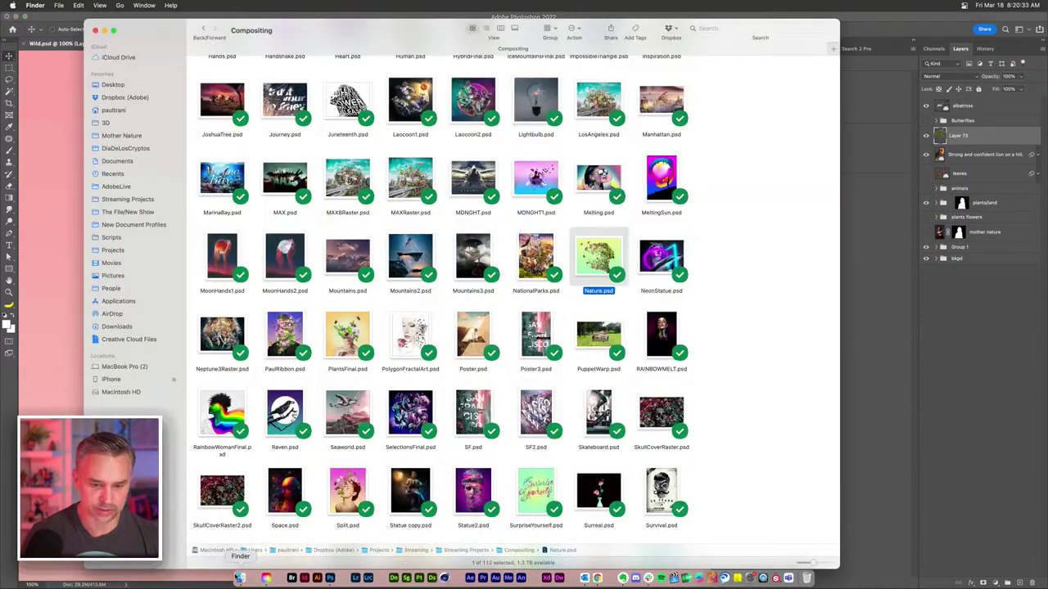
{"action": "left_click", "coordinate": [115, 327]}
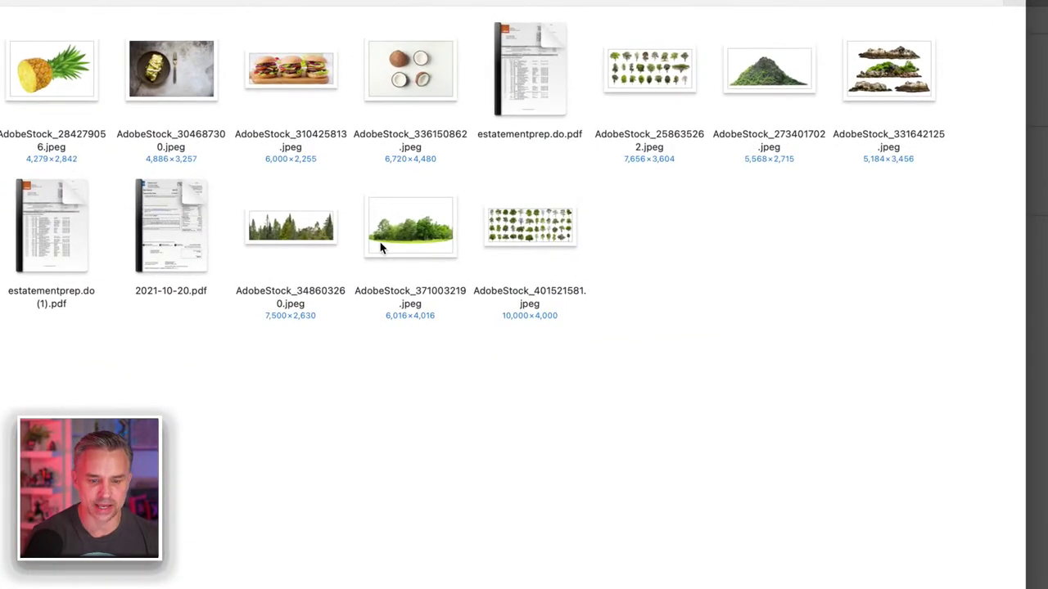
- Select the green hill and green forest-strip images and open both in Photoshop
{"action": "left_click", "coordinate": [379, 247]}
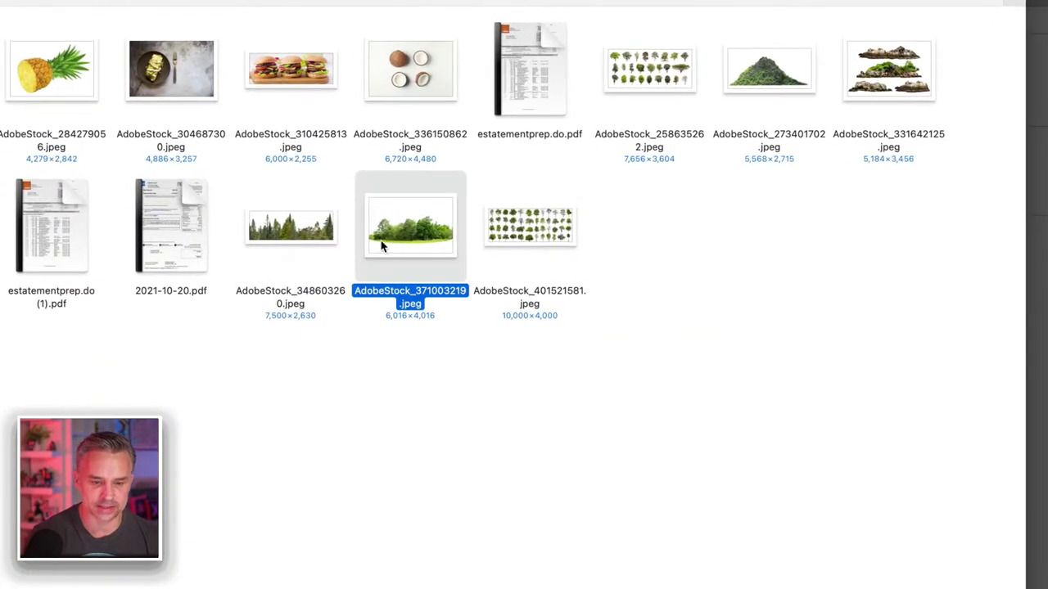
{"action": "left_click", "coordinate": [291, 229]}
{"action": "left_click", "coordinate": [407, 244]}
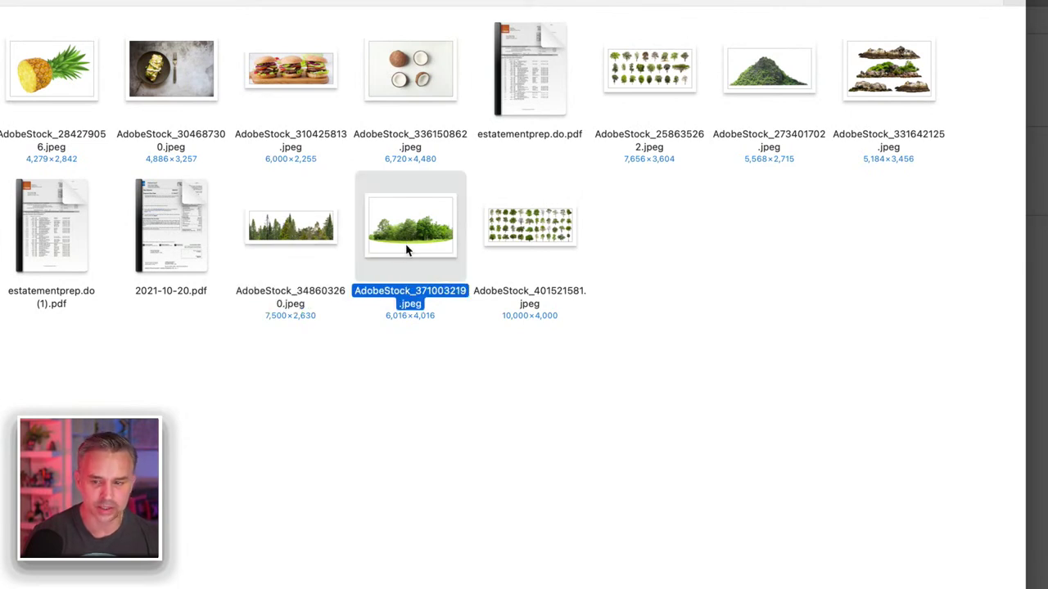
{"action": "left_click", "coordinate": [873, 78]}
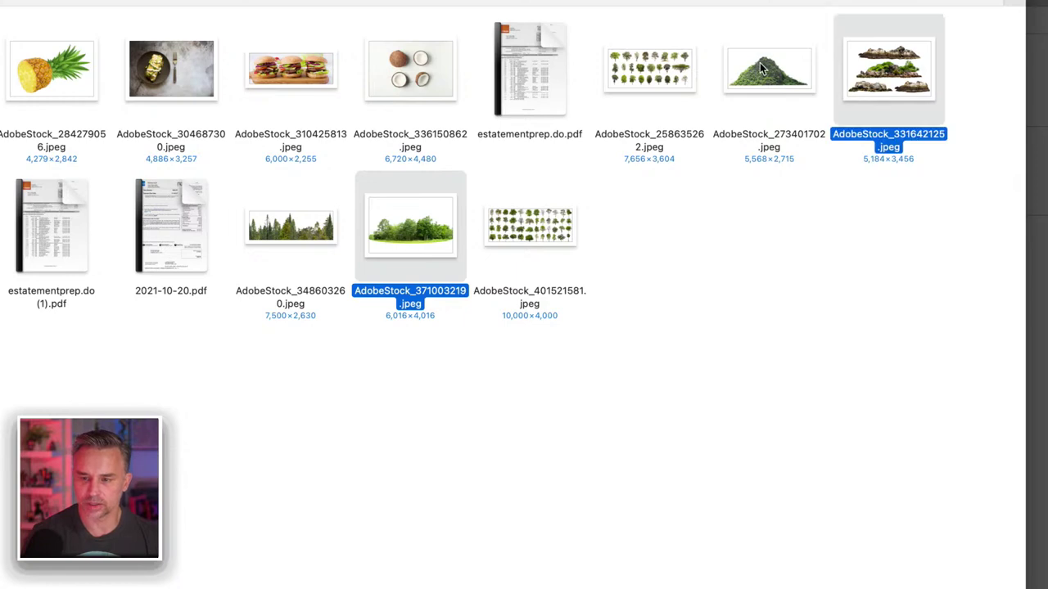
{"action": "left_click", "coordinate": [755, 77]}
{"action": "left_click", "coordinate": [445, 233], "text": "super"}
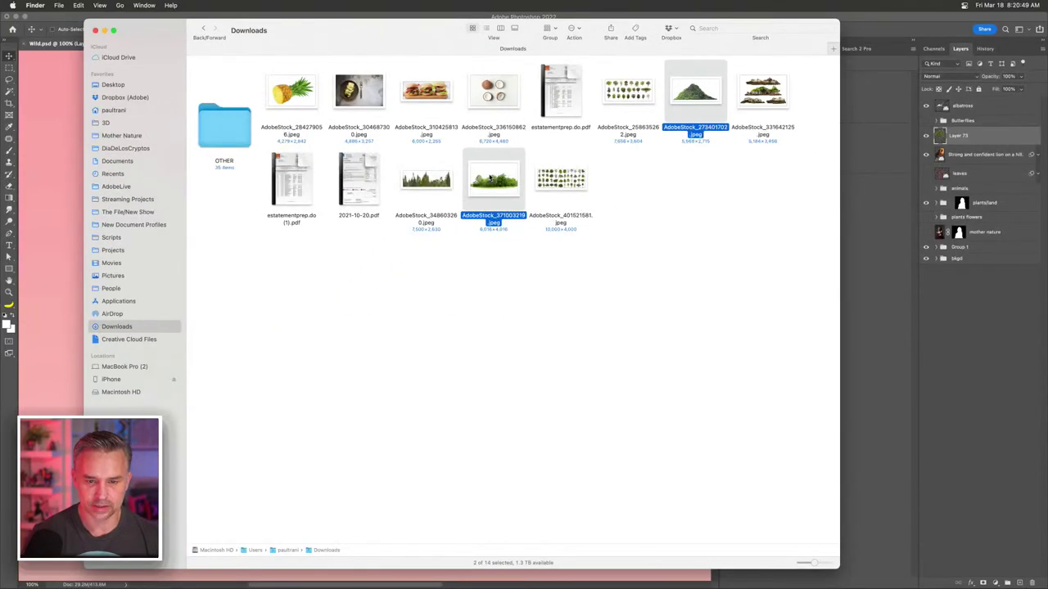
{"action": "left_click_drag", "start_coordinate": [489, 176], "coordinate": [330, 578]}
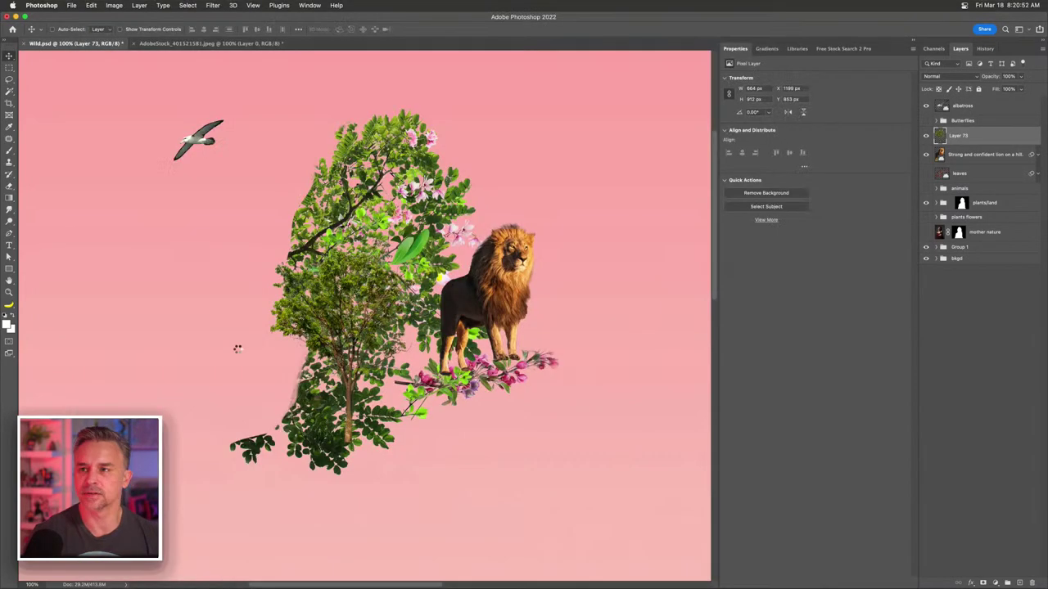
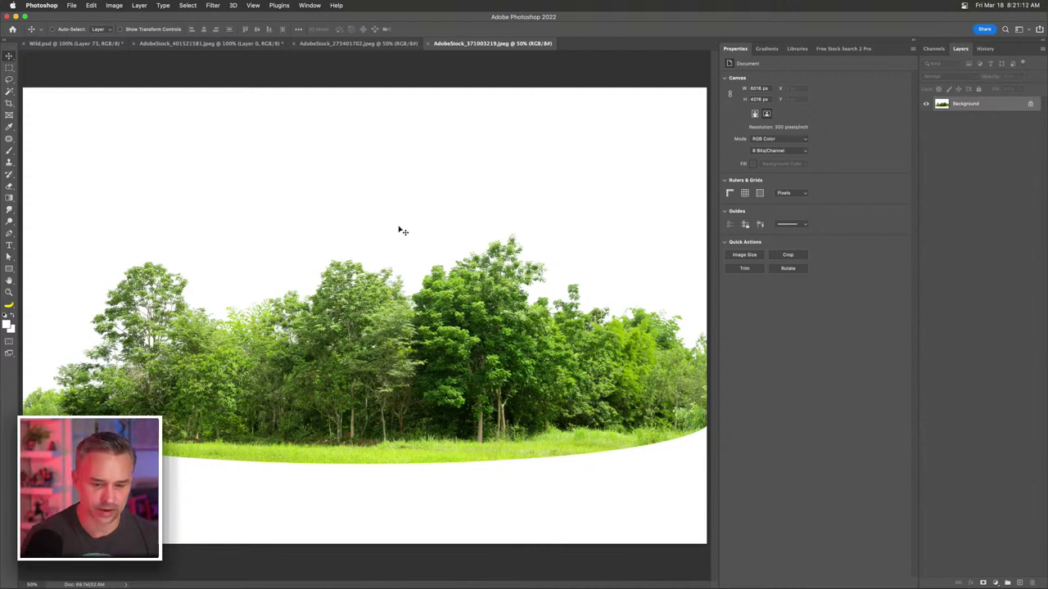
- Unlock the tree photo, remove its white background, and refine the left and top leafy edges in Select and Mask
{"action": "left_click", "coordinate": [1030, 105]}
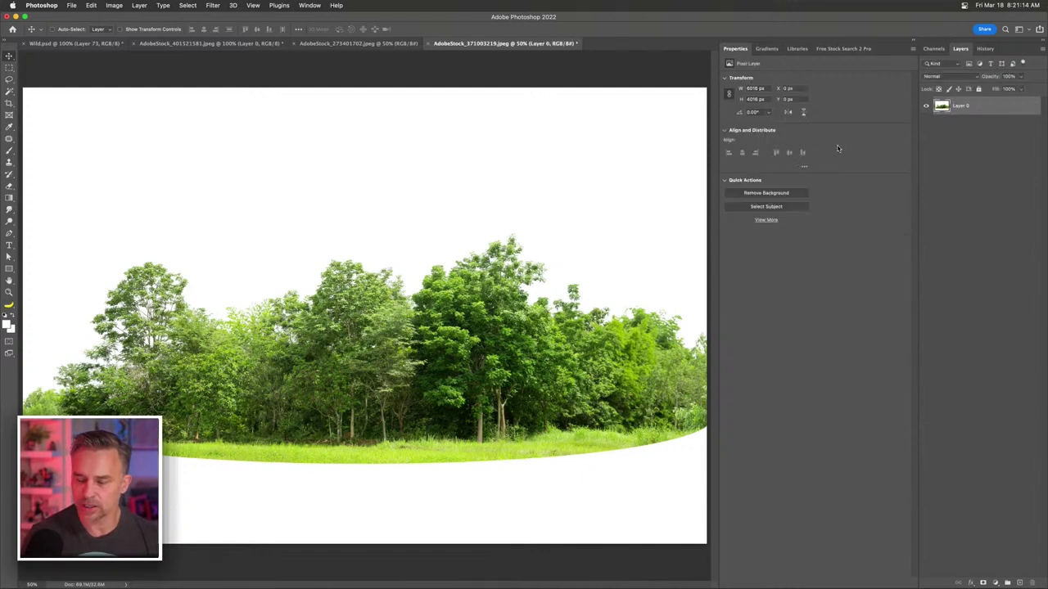
{"action": "left_click", "coordinate": [741, 193]}
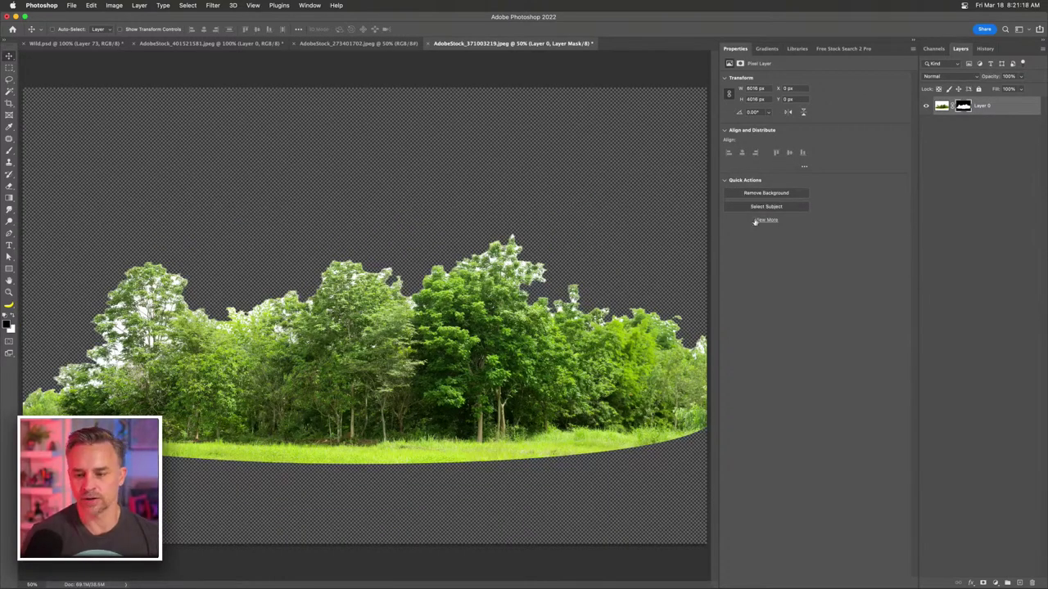
{"action": "double_click", "coordinate": [962, 105]}
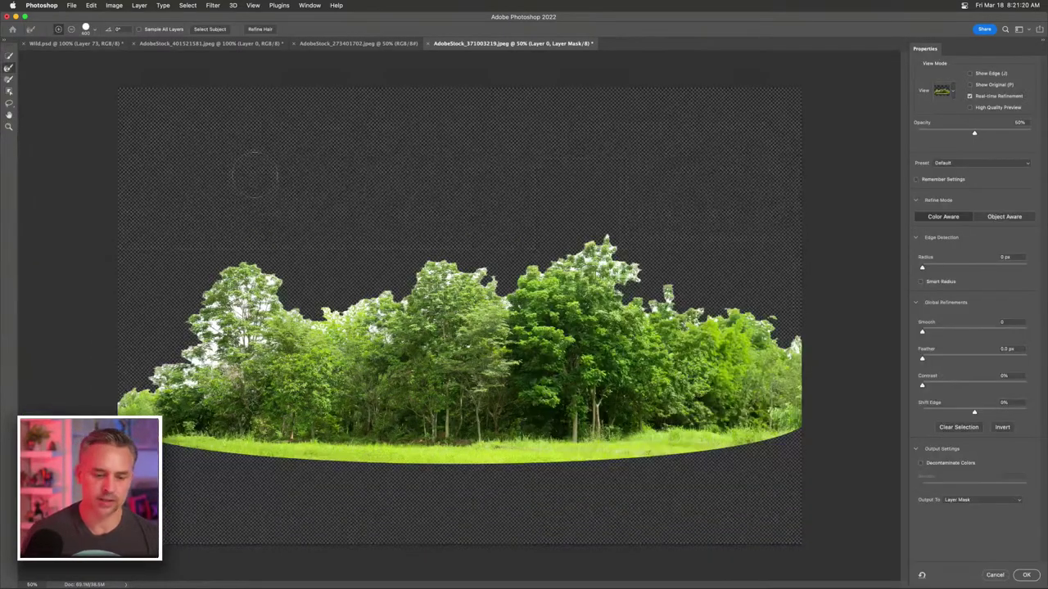
{"action": "left_click_drag", "start_coordinate": [140, 327], "coordinate": [368, 261]}
{"action": "mouse_move", "coordinate": [311, 278]}
{"action": "left_mouse_down"}
{"action": "mouse_move", "coordinate": [271, 278]}
{"action": "mouse_move", "coordinate": [483, 262]}
{"action": "mouse_move", "coordinate": [753, 292]}
{"action": "mouse_move", "coordinate": [798, 336]}
{"action": "left_mouse_up"}
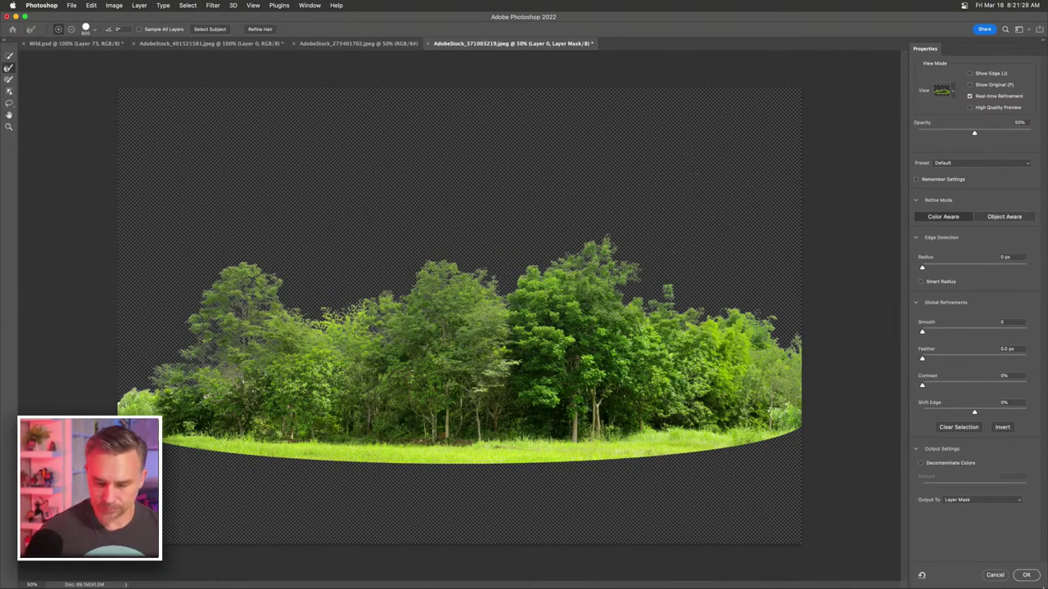
{"action": "left_click", "coordinate": [1027, 575]}
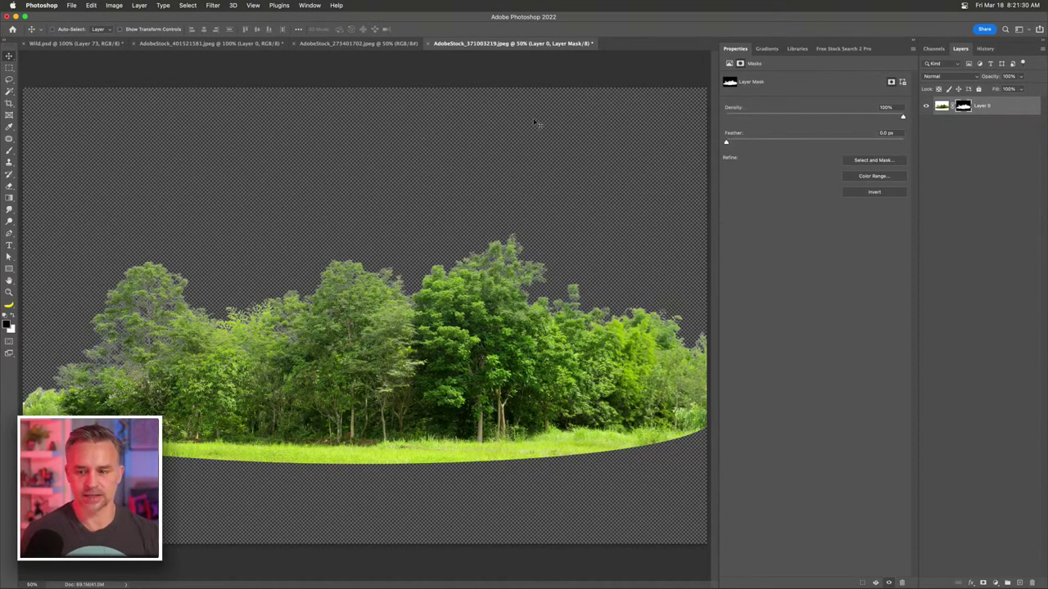
- Show the Libraries panel, collapsing Animals and expanding the Flowers & Plants assets
{"action": "left_click", "coordinate": [797, 48]}
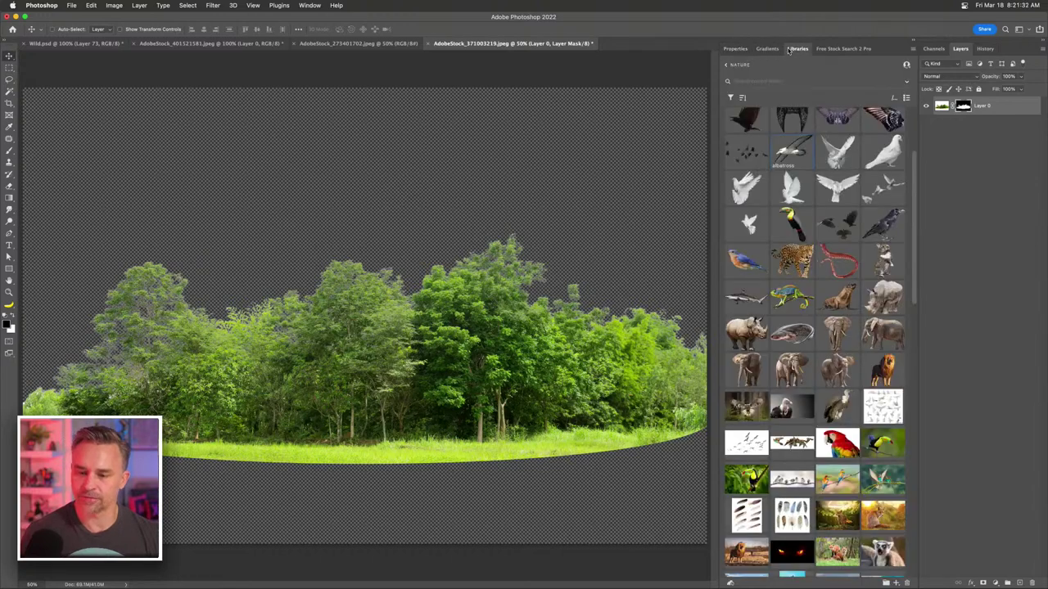
{"action": "scroll", "coordinate": [802, 337], "scroll_direction": "up", "scroll_amount": 3}
{"action": "scroll", "coordinate": [802, 338], "scroll_direction": "down", "scroll_amount": 5}
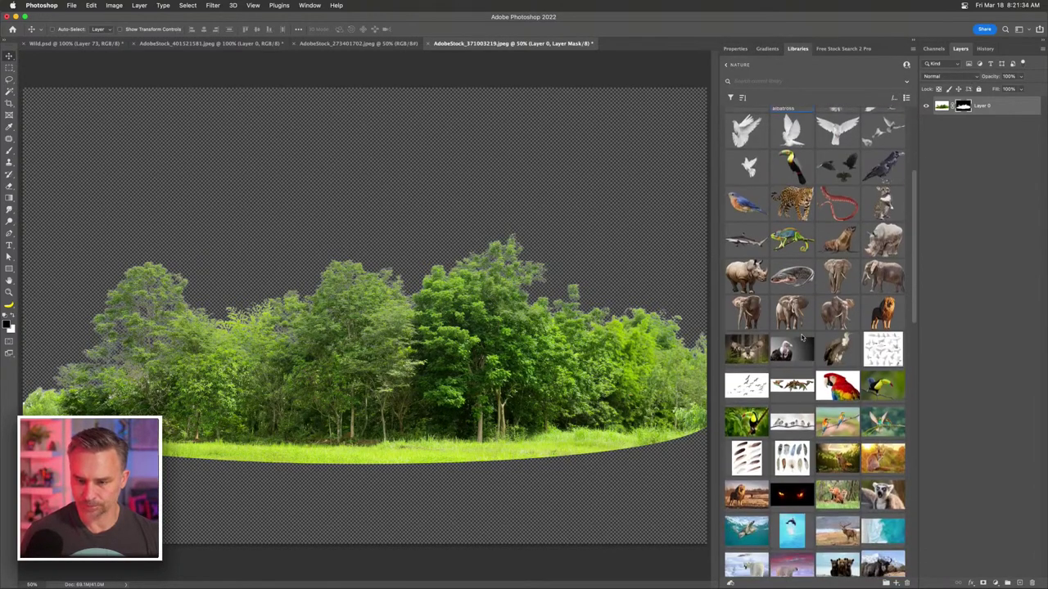
{"action": "scroll", "coordinate": [802, 338], "scroll_direction": "up", "scroll_amount": 5}
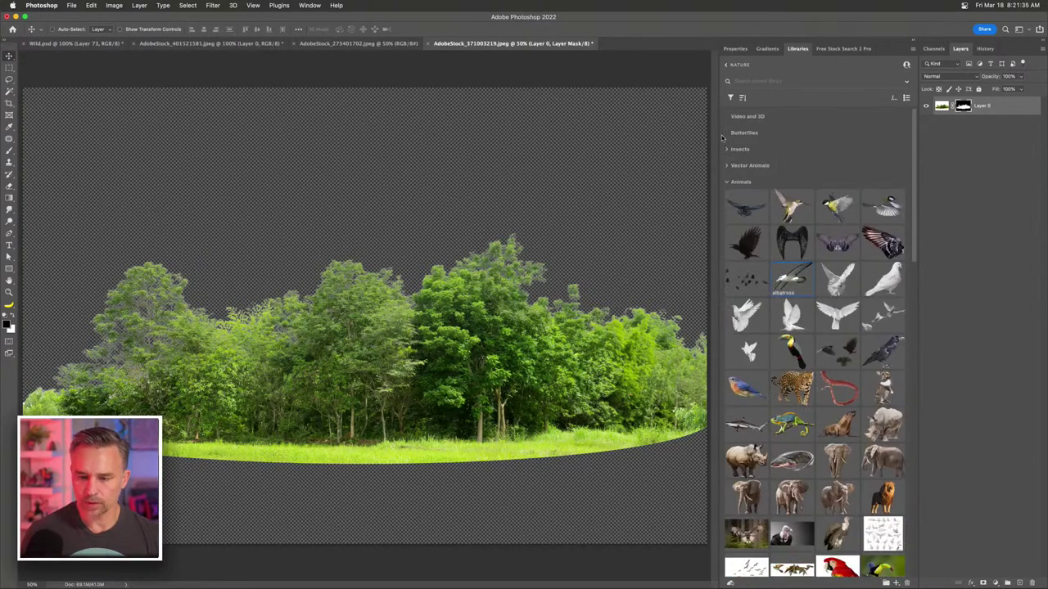
{"action": "left_click", "coordinate": [726, 183]}
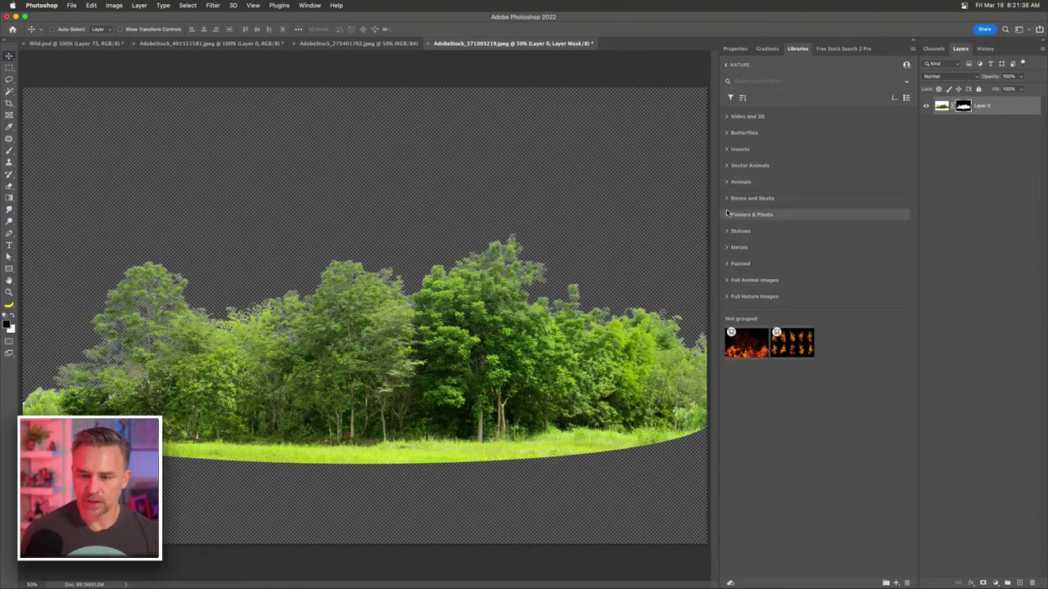
{"action": "left_click", "coordinate": [727, 215]}
- Look through the Flowers & Plants assets, then close the tree-line document without saving
{"action": "scroll", "coordinate": [791, 266], "scroll_direction": "down", "scroll_amount": 1}
{"action": "scroll", "coordinate": [791, 266], "scroll_direction": "down", "scroll_amount": 15}
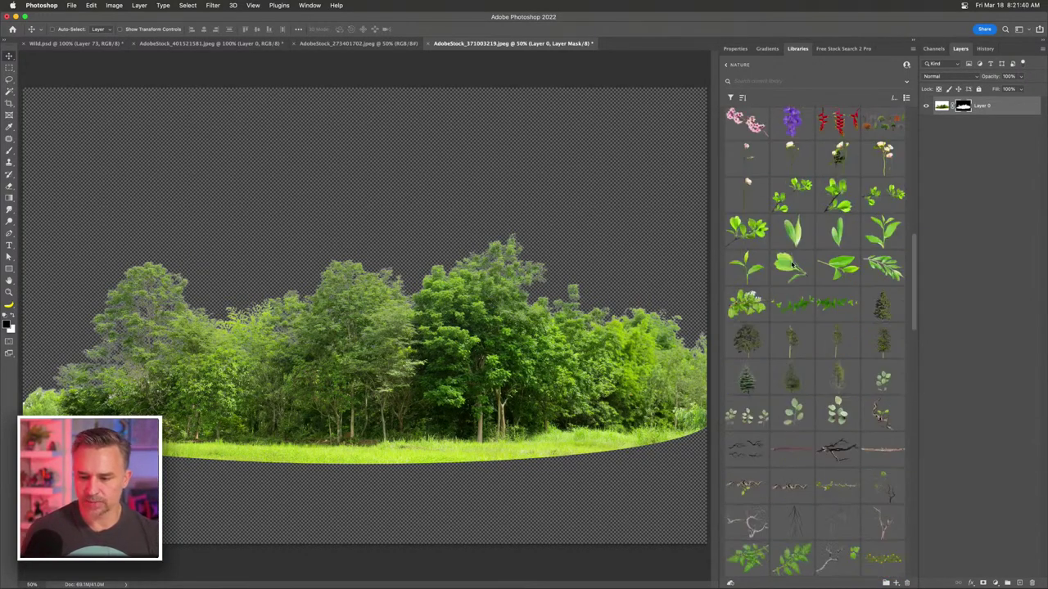
{"action": "scroll", "coordinate": [791, 266], "scroll_direction": "down", "scroll_amount": 10}
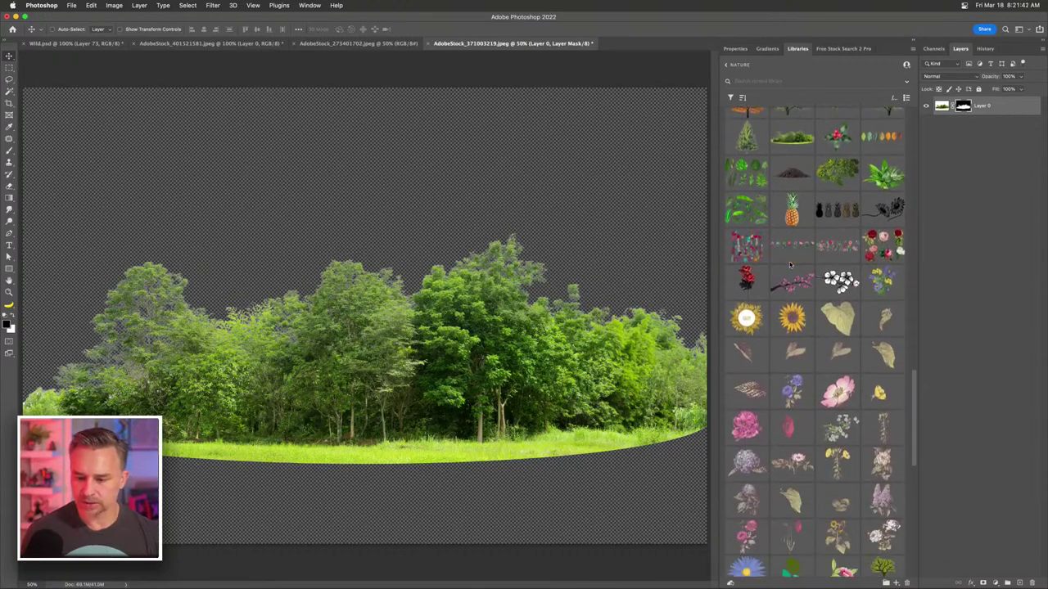
{"action": "scroll", "coordinate": [792, 266], "scroll_direction": "up", "scroll_amount": 5}
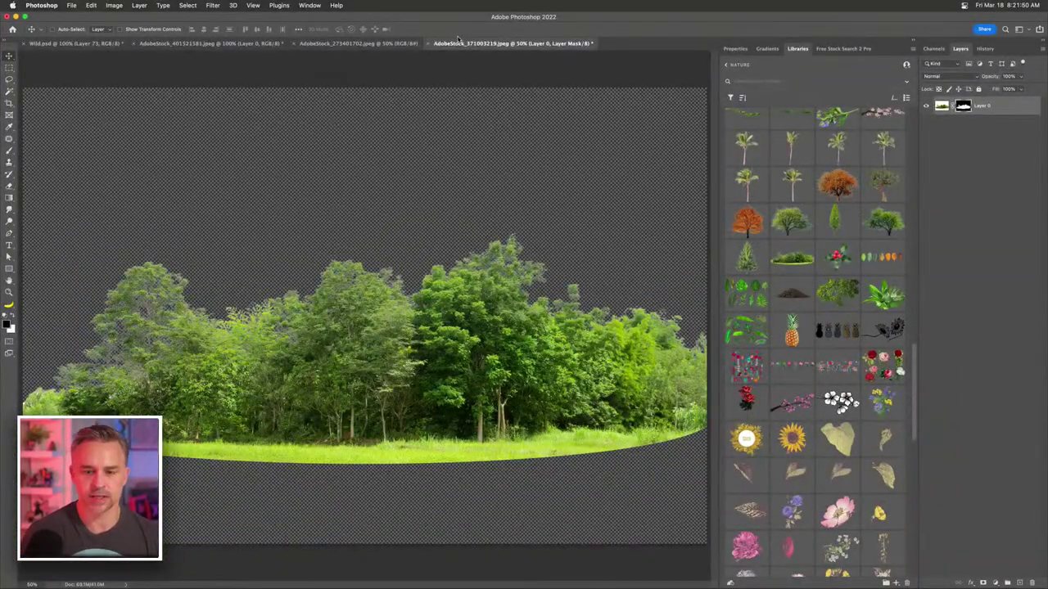
{"action": "left_click", "coordinate": [428, 47]}
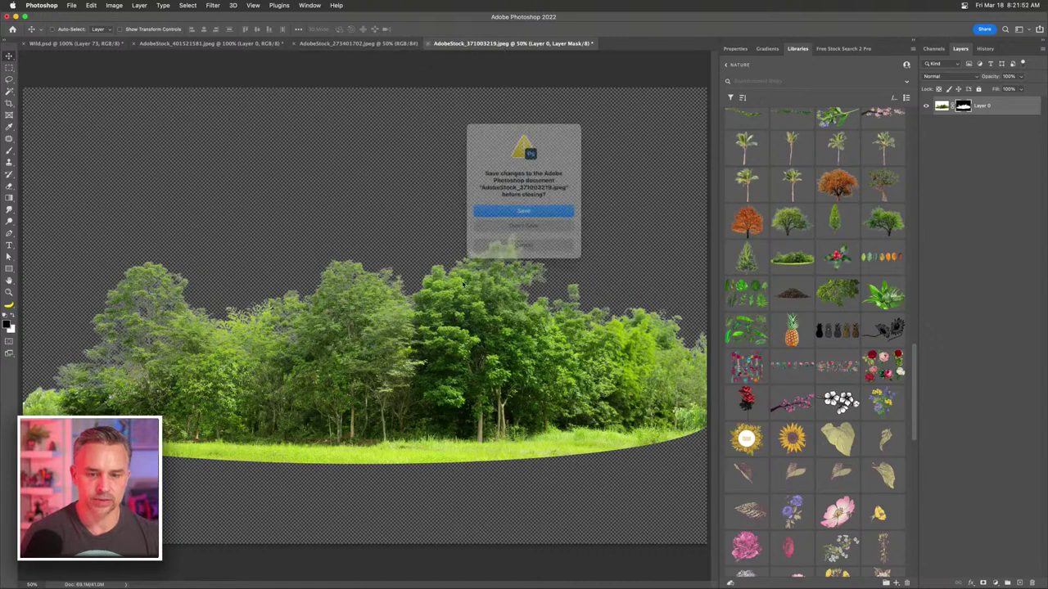
{"action": "left_click", "coordinate": [473, 227]}
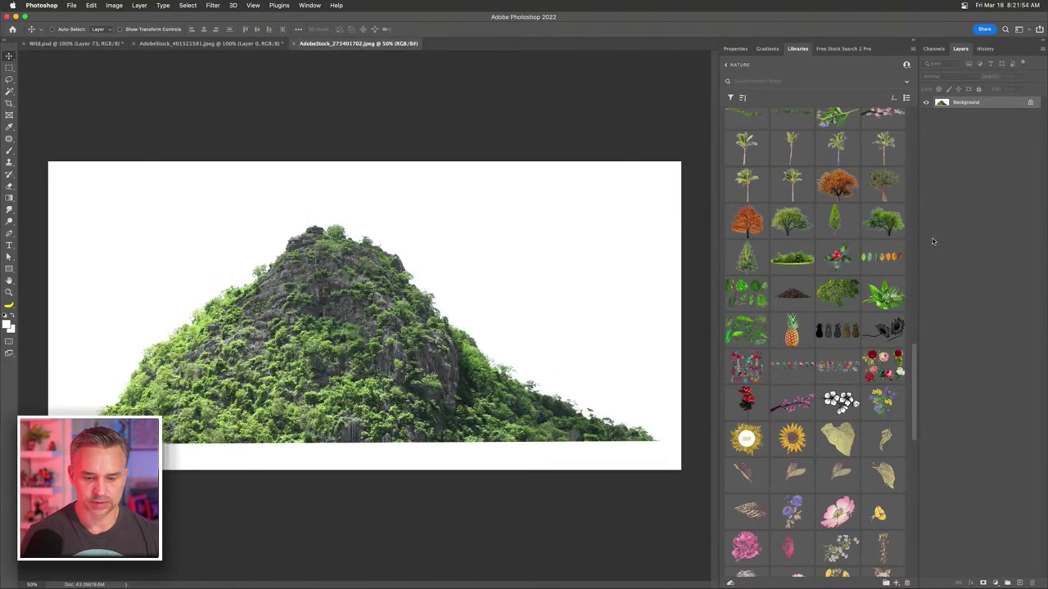
- Mask out the mountain's white background, refine its left and right edges, and tile the documents
{"action": "left_click", "coordinate": [1033, 103]}
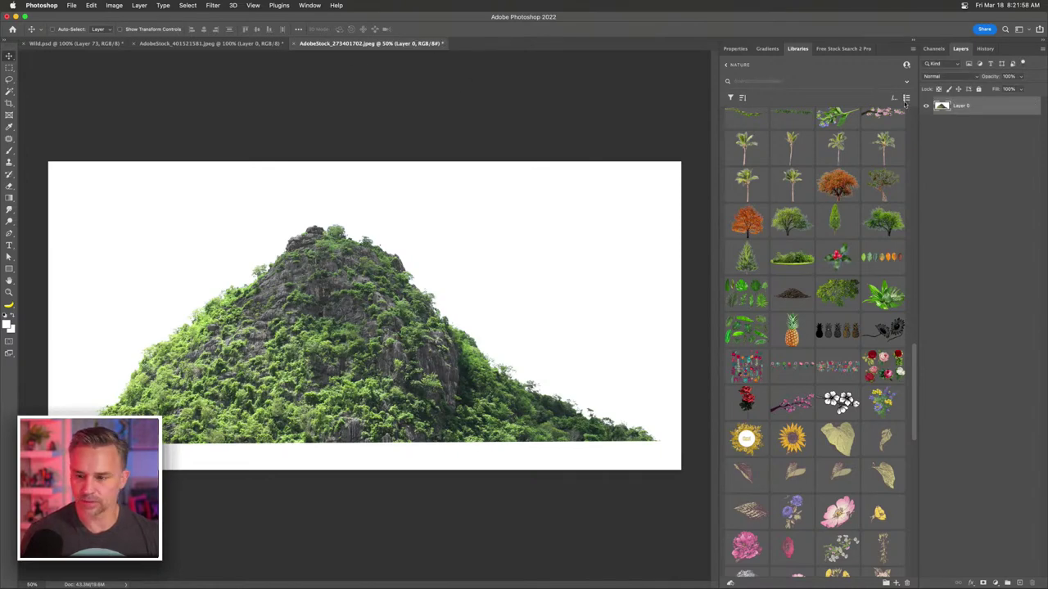
{"action": "left_click", "coordinate": [735, 48]}
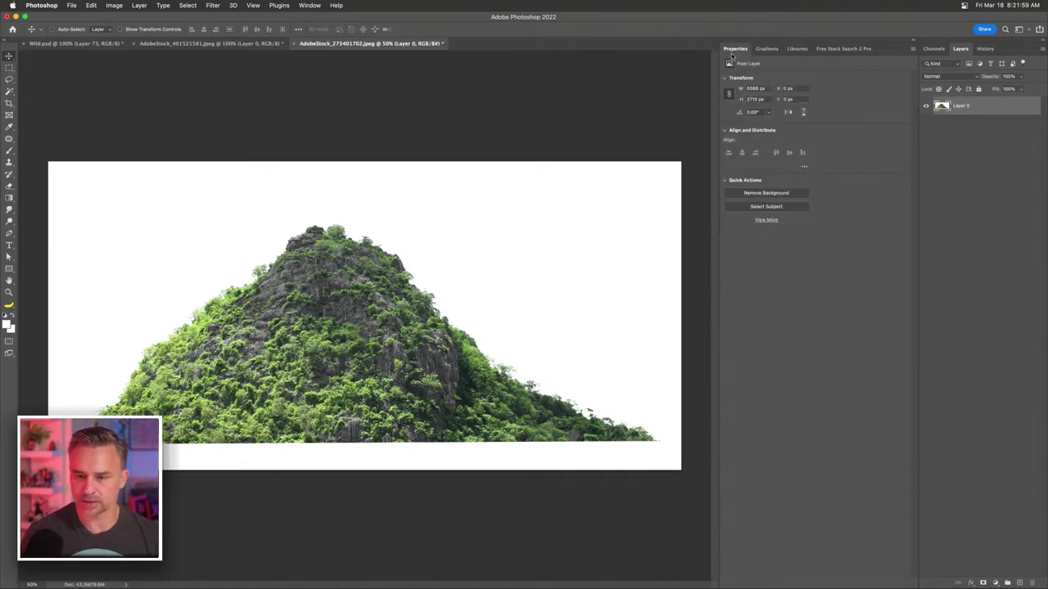
{"action": "left_click", "coordinate": [735, 194]}
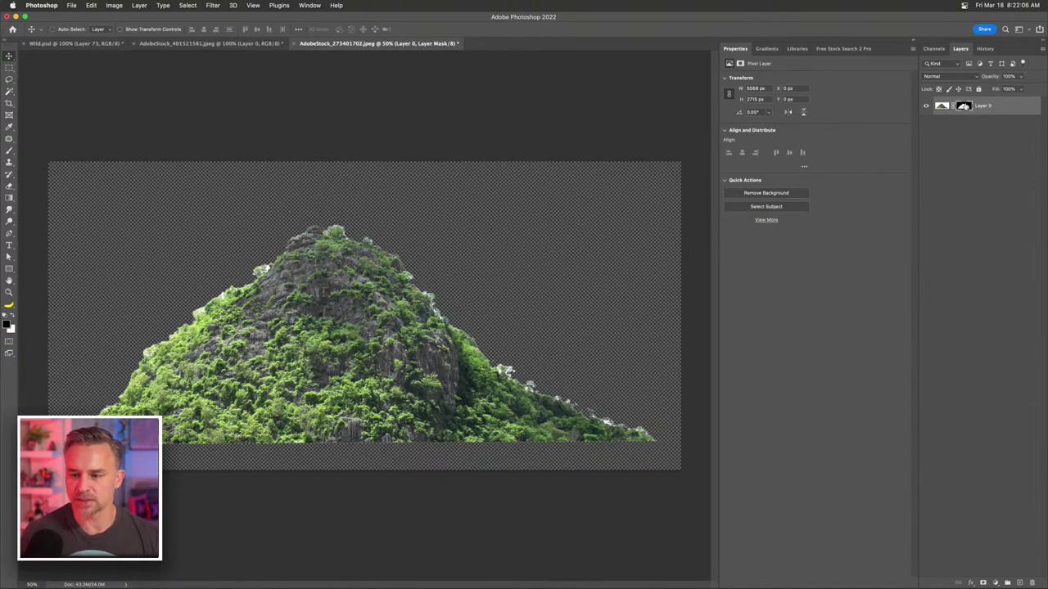
{"action": "double_click", "coordinate": [963, 106]}
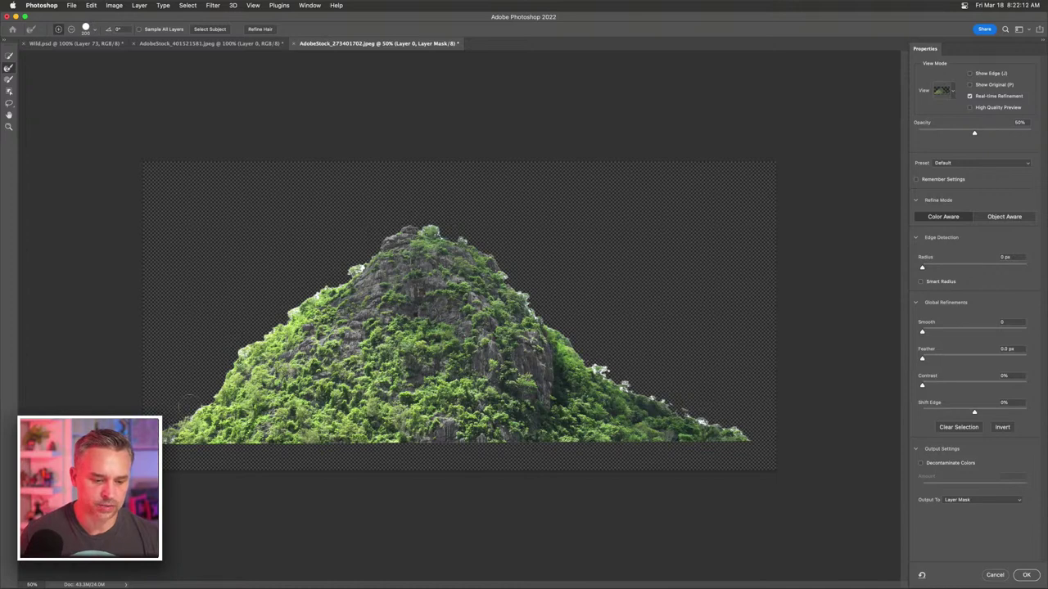
{"action": "mouse_move", "coordinate": [277, 313]}
{"action": "left_mouse_down"}
{"action": "mouse_move", "coordinate": [319, 291]}
{"action": "mouse_move", "coordinate": [366, 244]}
{"action": "left_mouse_up"}
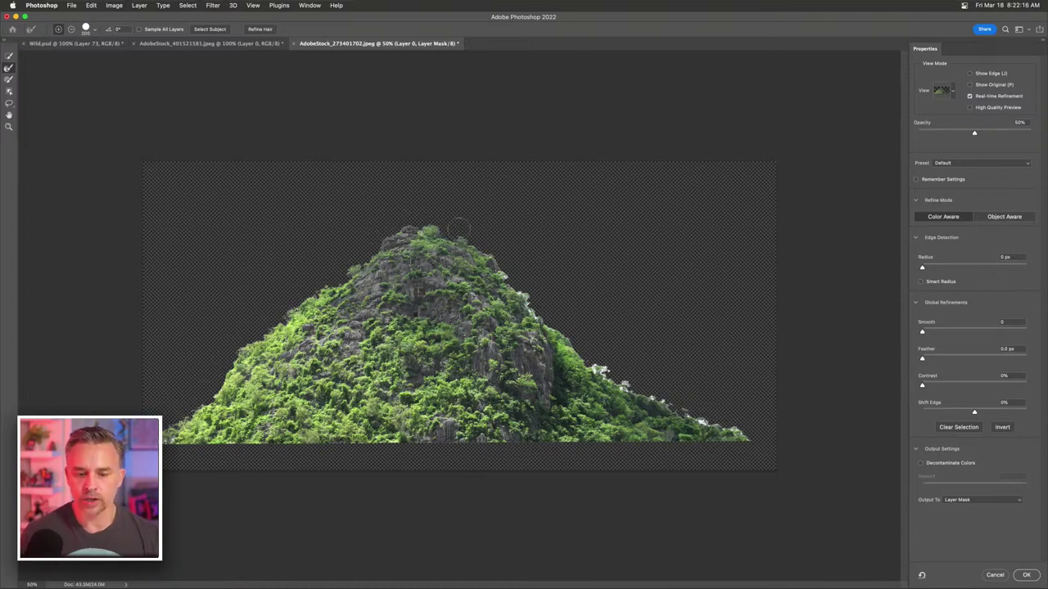
{"action": "mouse_move", "coordinate": [505, 274]}
{"action": "left_mouse_down"}
{"action": "mouse_move", "coordinate": [534, 310]}
{"action": "mouse_move", "coordinate": [597, 361]}
{"action": "mouse_move", "coordinate": [667, 403]}
{"action": "mouse_move", "coordinate": [653, 384]}
{"action": "mouse_move", "coordinate": [692, 412]}
{"action": "mouse_move", "coordinate": [760, 435]}
{"action": "left_mouse_up"}
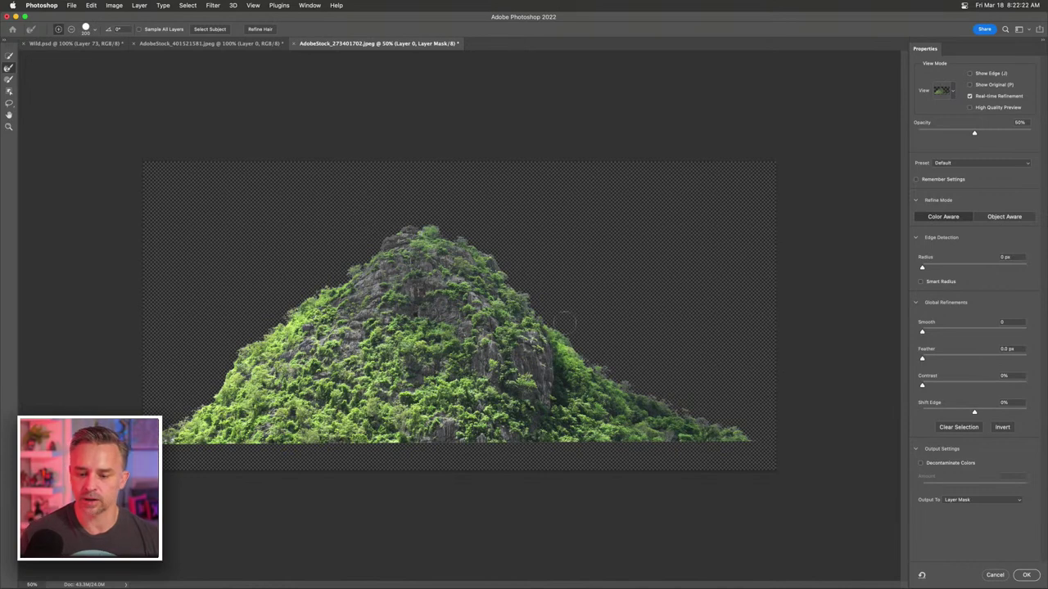
{"action": "left_click", "coordinate": [1024, 575]}
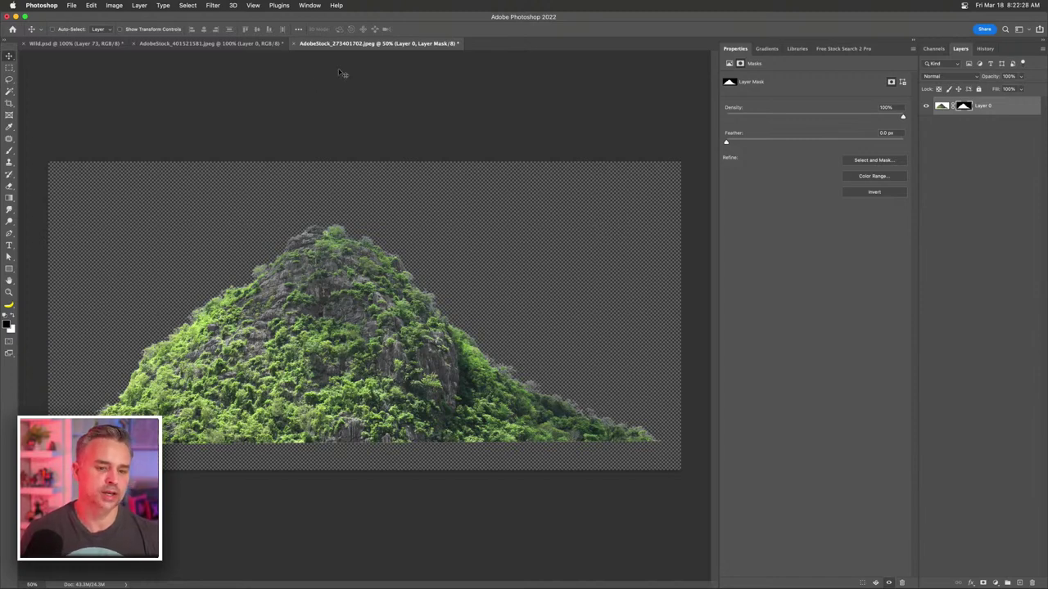
{"action": "key", "text": "super+alt+t"}
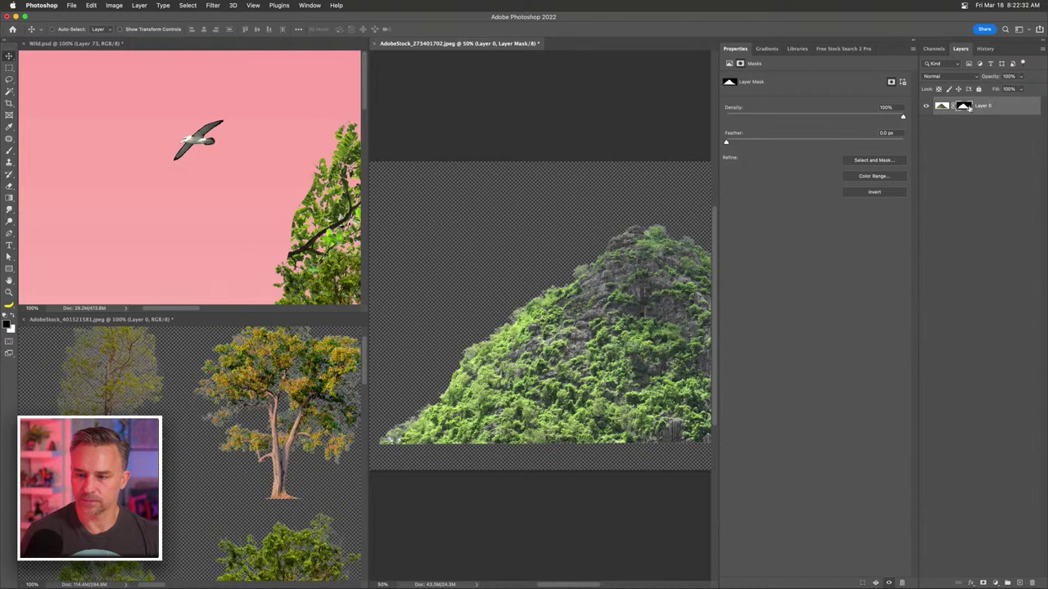
- Rename the mountain layer to 'hill' and add it to the Nature library
{"action": "left_click", "coordinate": [797, 49]}
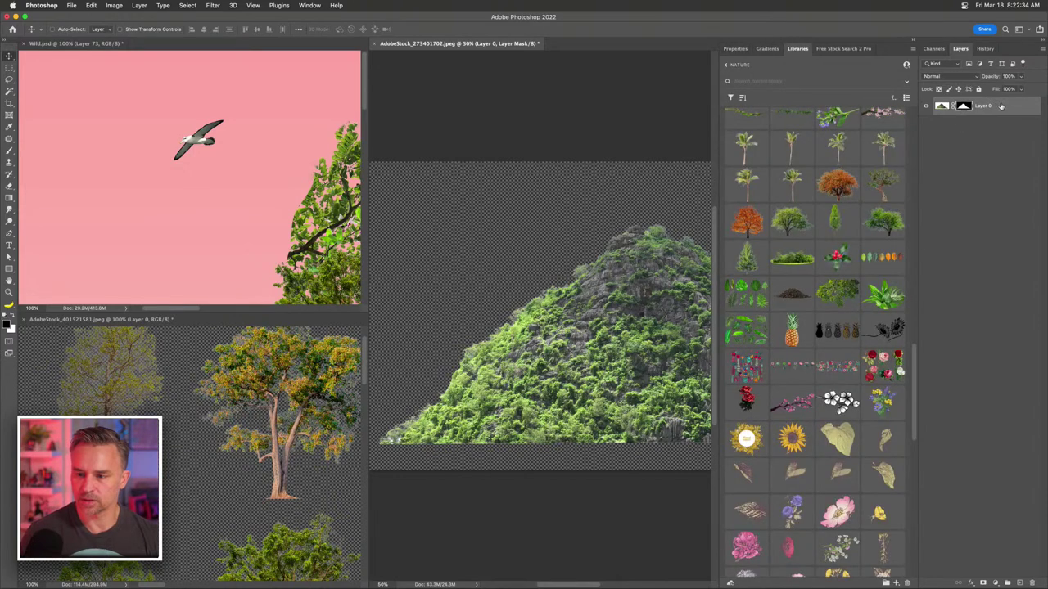
{"action": "mouse_move", "coordinate": [995, 107]}
{"action": "left_mouse_down"}
{"action": "mouse_move", "coordinate": [847, 155]}
{"action": "mouse_move", "coordinate": [814, 194]}
{"action": "mouse_move", "coordinate": [981, 109]}
{"action": "left_mouse_up"}
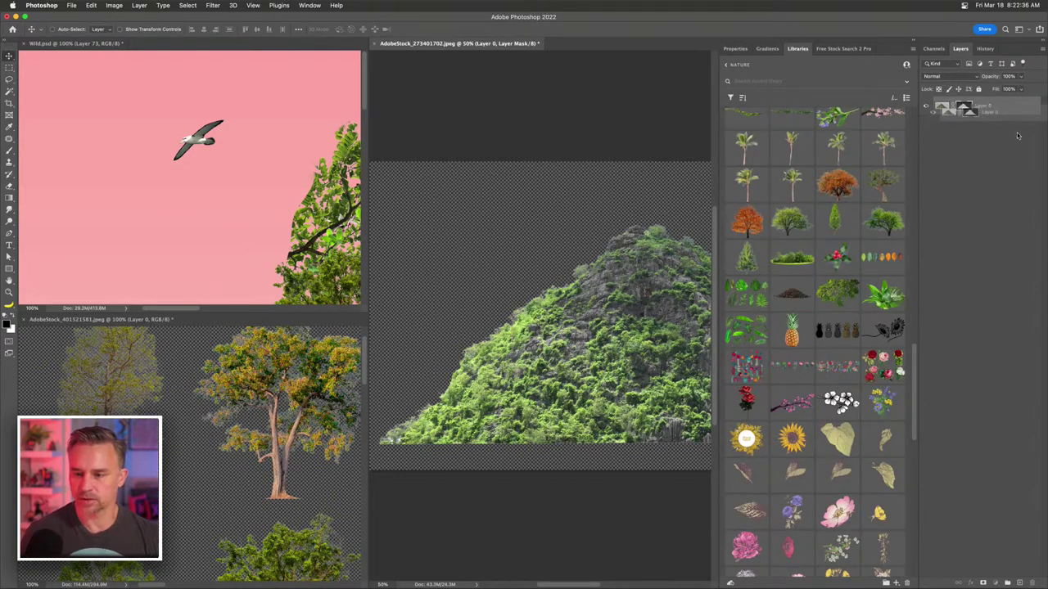
{"action": "double_click", "coordinate": [981, 106]}
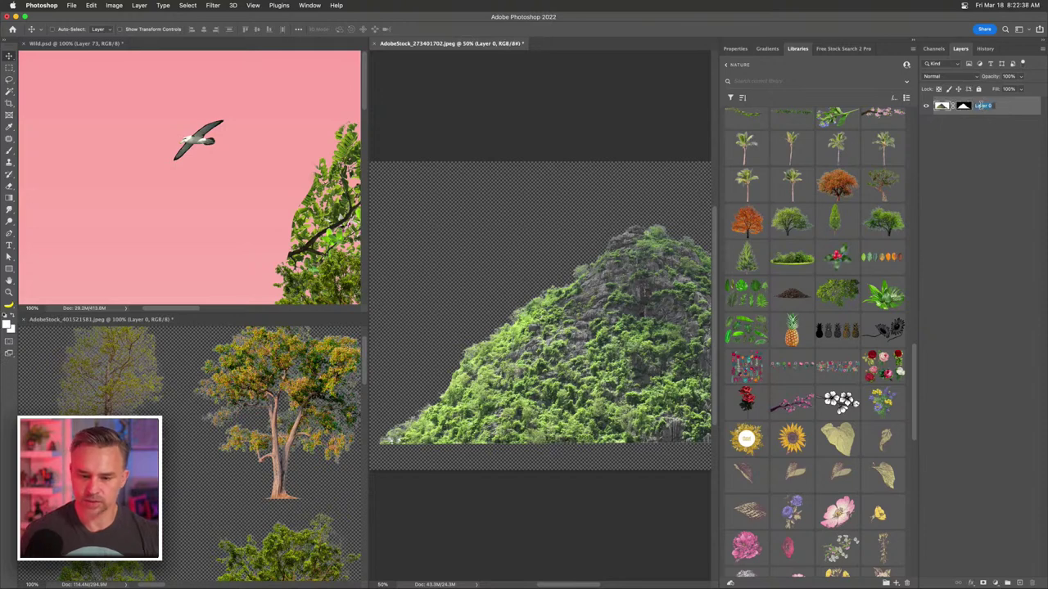
{"action": "type", "text": "M"}
{"action": "type", "text": "ll"}
{"action": "key", "text": "Return"}
{"action": "left_click_drag", "start_coordinate": [962, 107], "coordinate": [810, 260]}
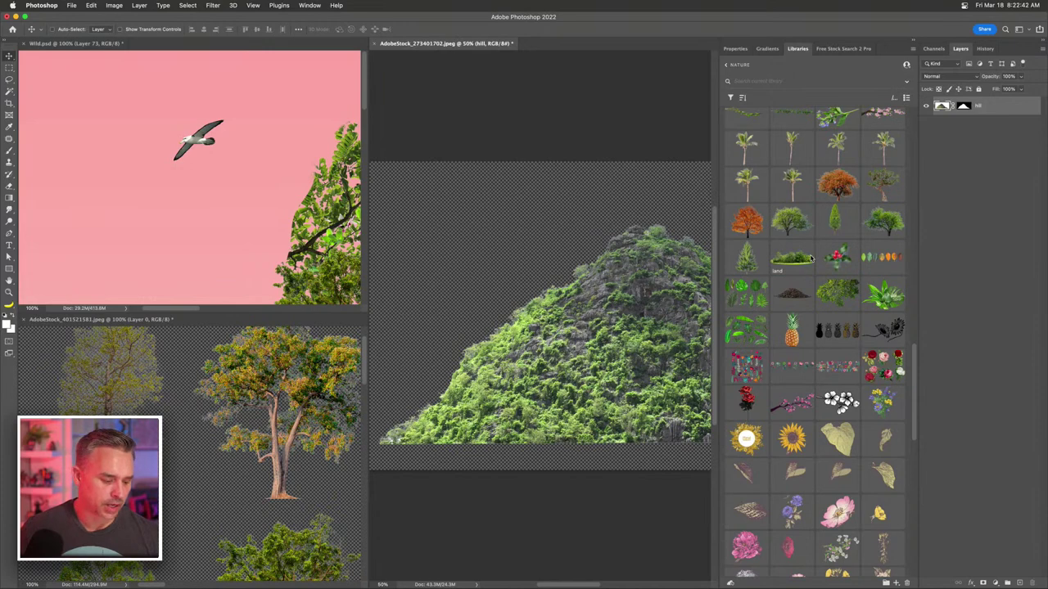
{"action": "scroll", "coordinate": [810, 258], "scroll_direction": "down", "scroll_amount": 3}
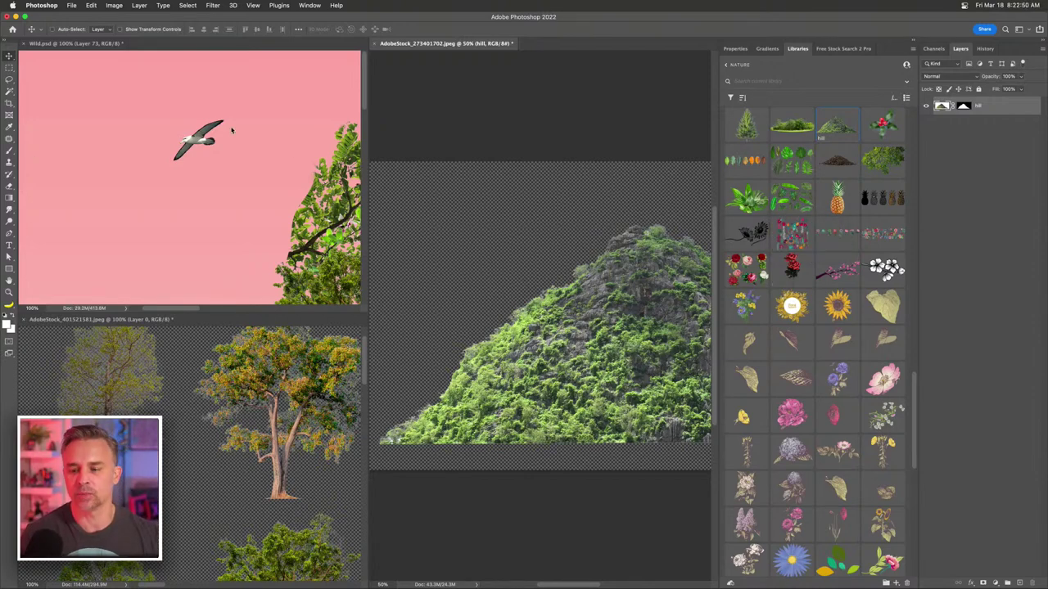
- Place the hill library asset into the Wild.psd composition
{"action": "left_click", "coordinate": [232, 129]}
{"action": "left_click_drag", "start_coordinate": [258, 199], "coordinate": [47, 135]}
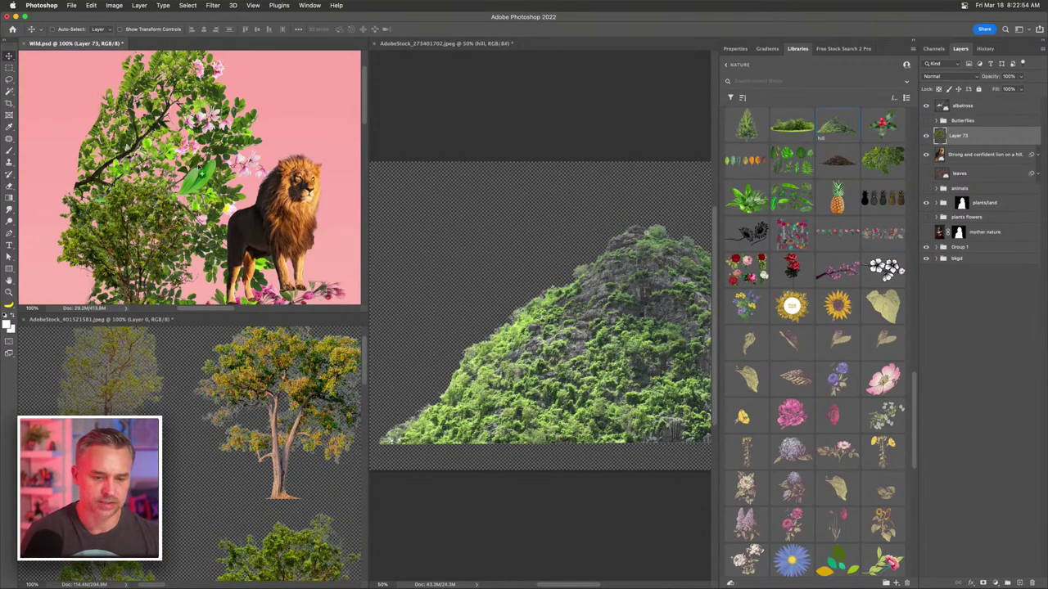
{"action": "left_click_drag", "start_coordinate": [199, 166], "coordinate": [199, 168]}
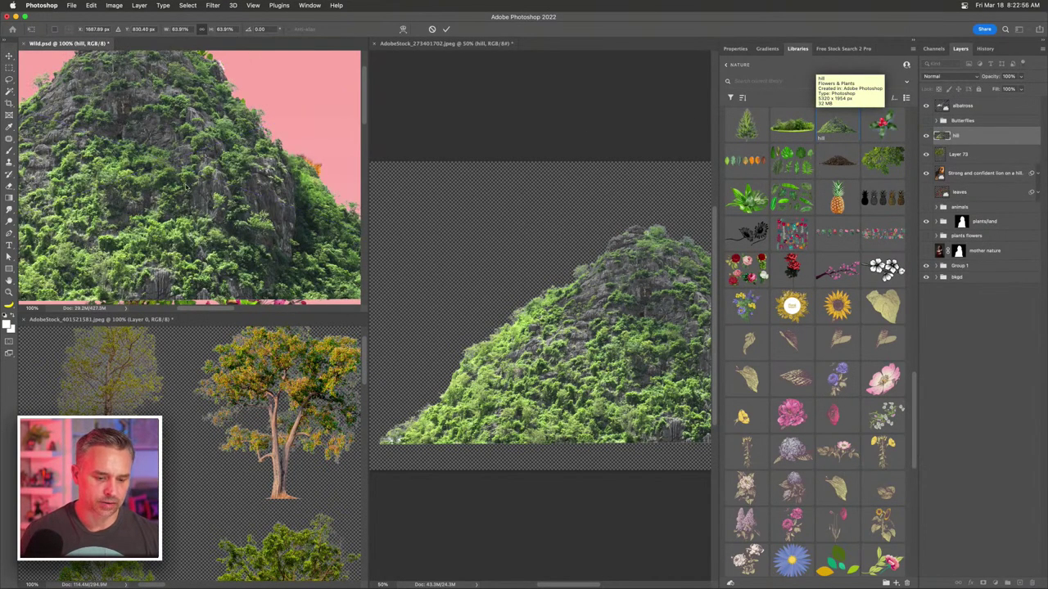
{"action": "key", "text": "Return"}
- Save the hill stock image, dismiss the notice, and close it, saving changes
{"action": "key", "text": "super+s"}
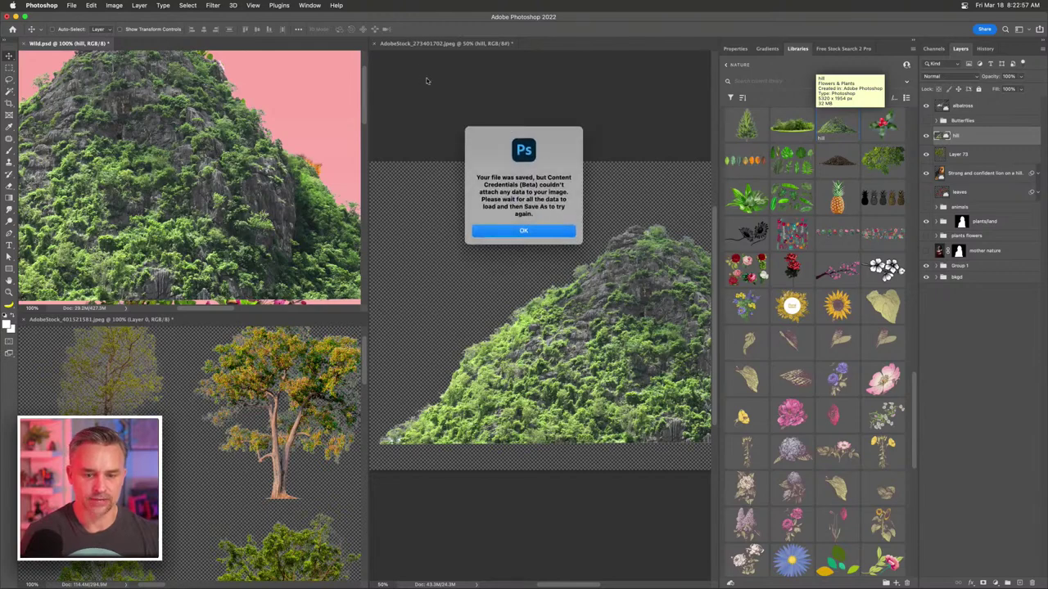
{"action": "left_click", "coordinate": [506, 233]}
{"action": "left_click", "coordinate": [375, 44]}
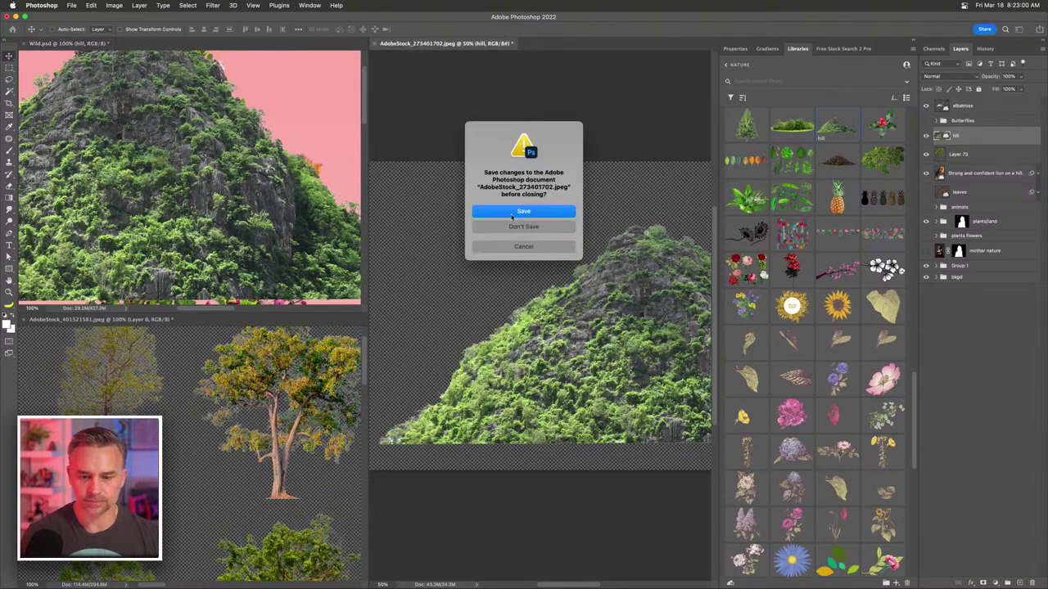
{"action": "key", "text": "super+d"}
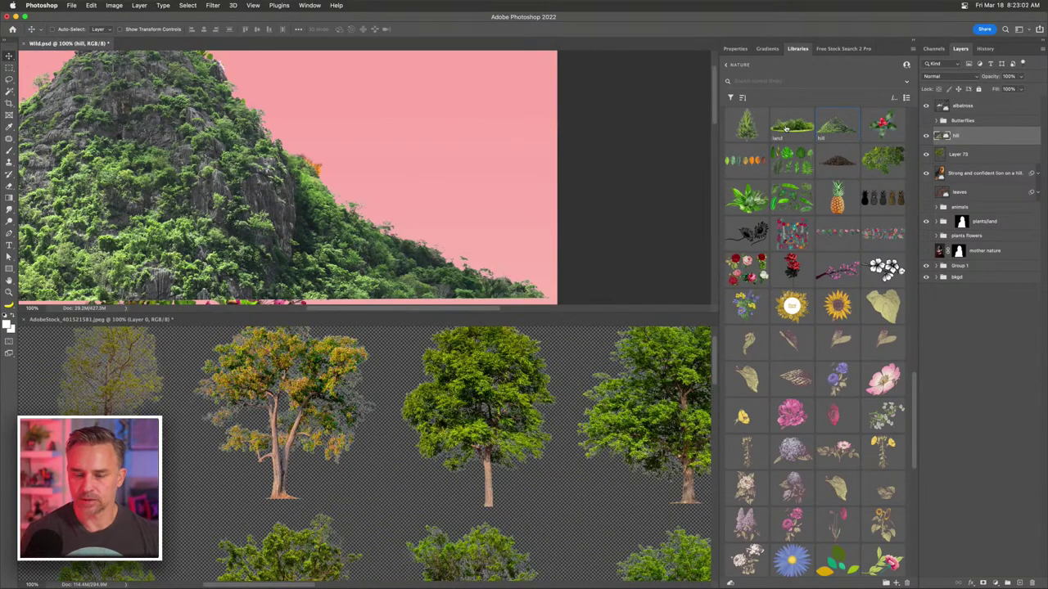
- Place the 'land' asset onto Wild.psd, then search the library for wolf and coyote
{"action": "left_click_drag", "start_coordinate": [787, 128], "coordinate": [282, 190]}
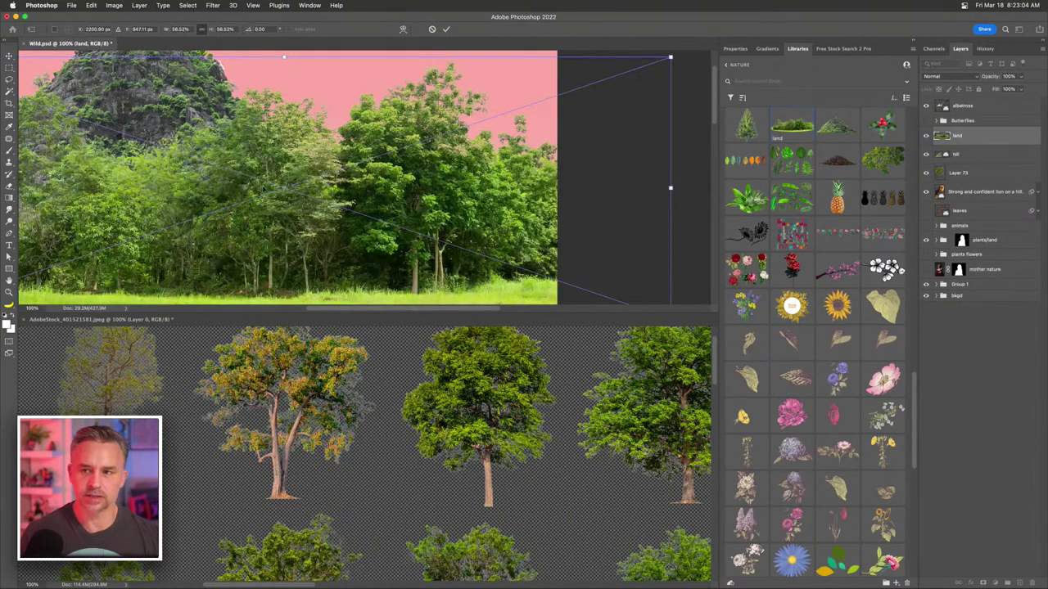
{"action": "key", "text": "Return"}
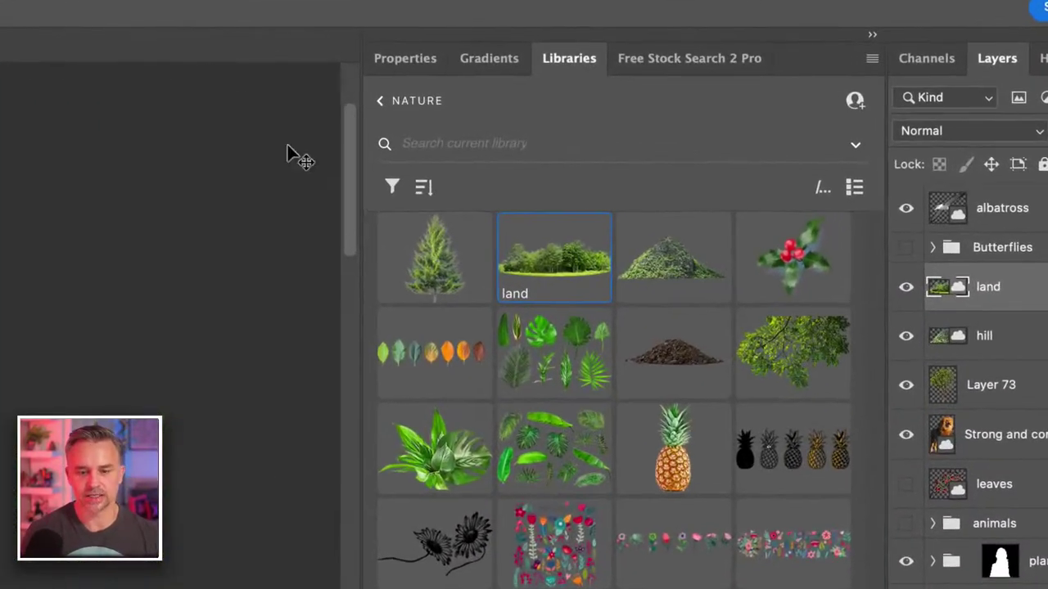
{"action": "left_click", "coordinate": [611, 128]}
{"action": "type", "text": "wolf"}
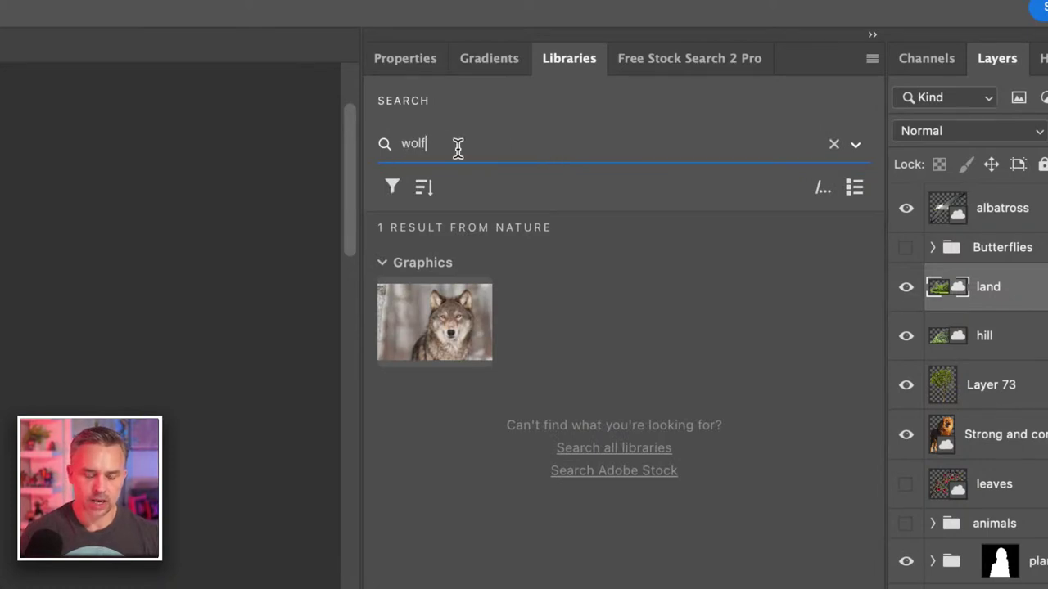
{"action": "double_click", "coordinate": [404, 144]}
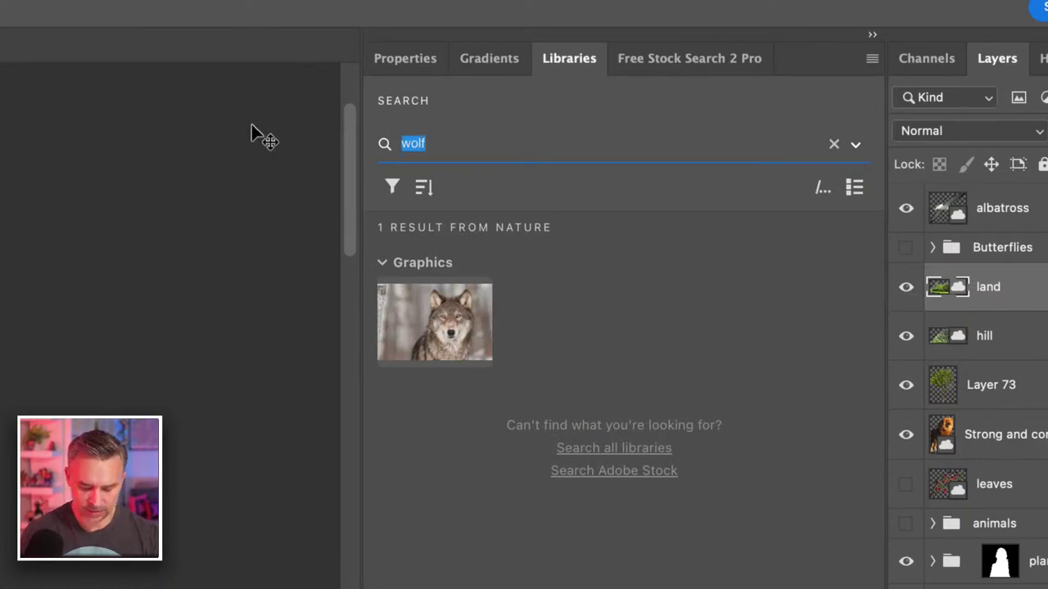
{"action": "type", "text": "cyc"}
{"action": "key", "text": "BackSpace"}
{"action": "key", "text": "BackSpace"}
{"action": "key", "text": "BackSpace"}
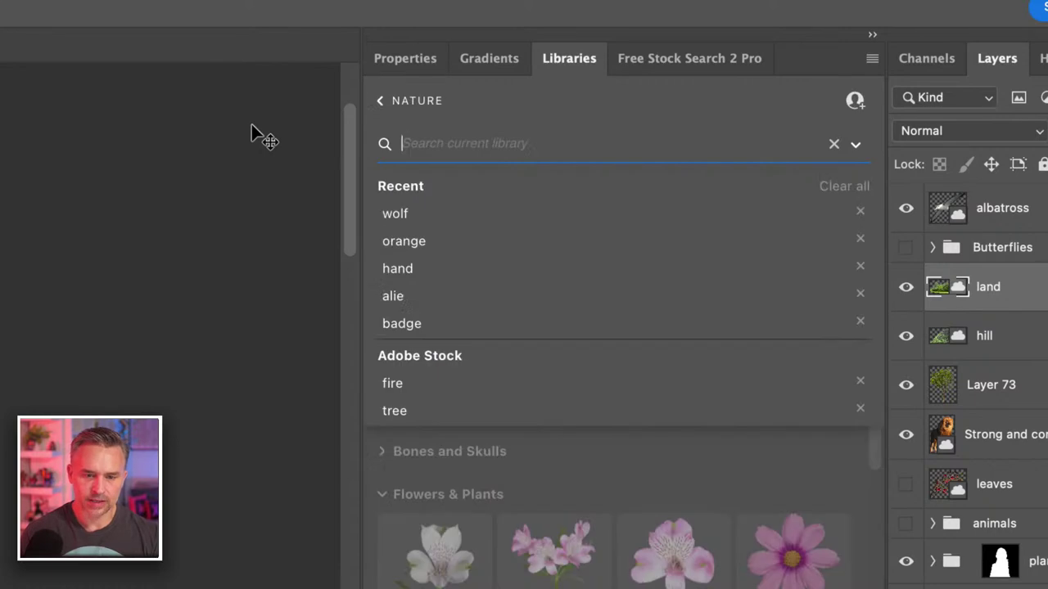
{"action": "type", "text": "cycle"}
{"action": "key", "text": "BackSpace"}
{"action": "key", "text": "BackSpace"}
{"action": "key", "text": "BackSpace"}
{"action": "key", "text": "BackSpace"}
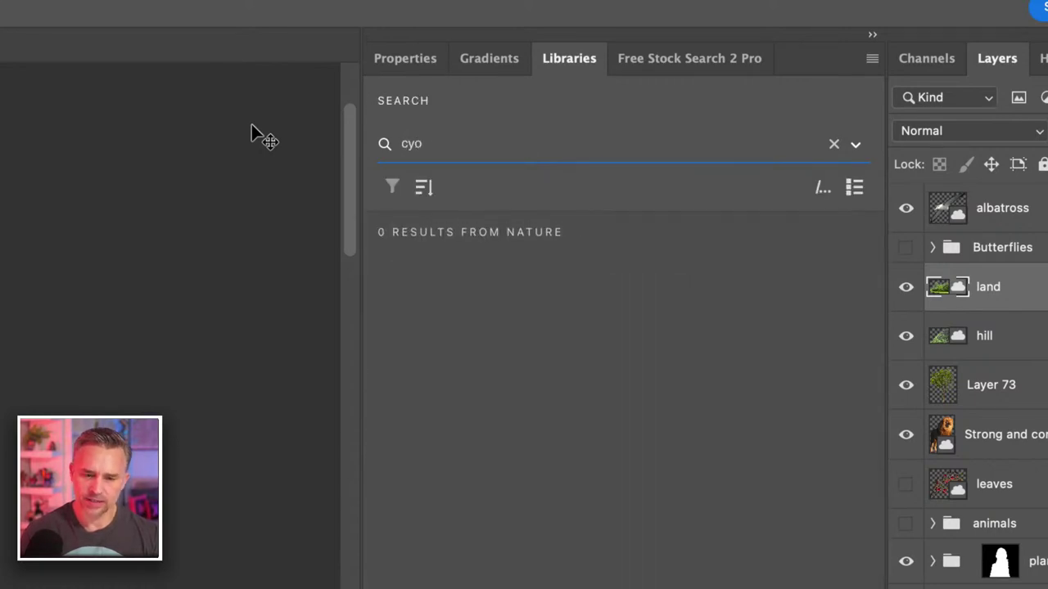
{"action": "type", "text": "ayote"}
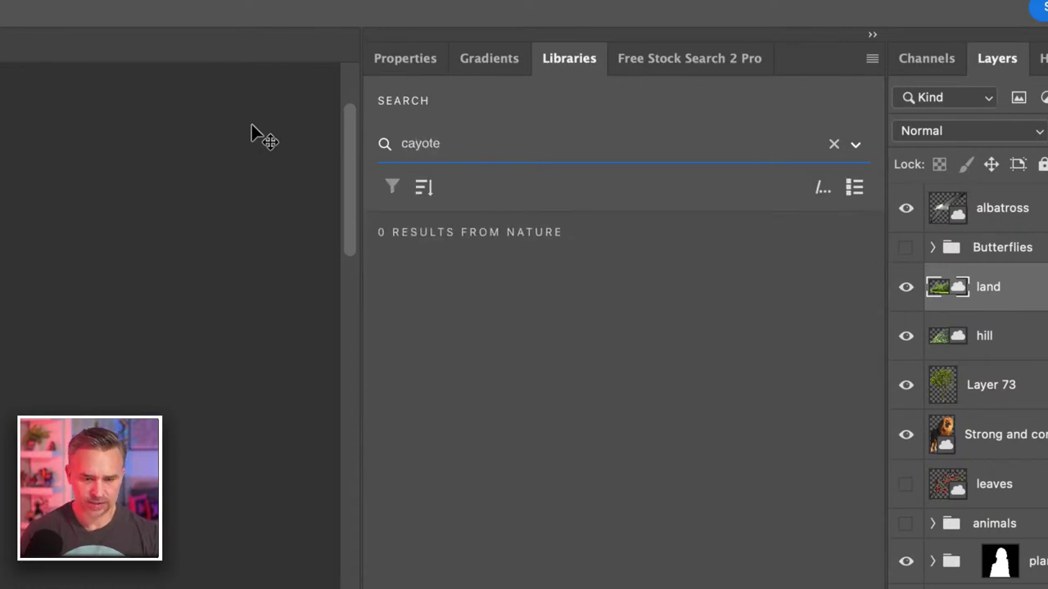
{"action": "key", "text": "BackSpace"}
{"action": "key", "text": "BackSpace"}
{"action": "key", "text": "BackSpace"}
{"action": "key", "text": "BackSpace"}
{"action": "key", "text": "BackSpace"}
{"action": "key", "text": "BackSpace"}
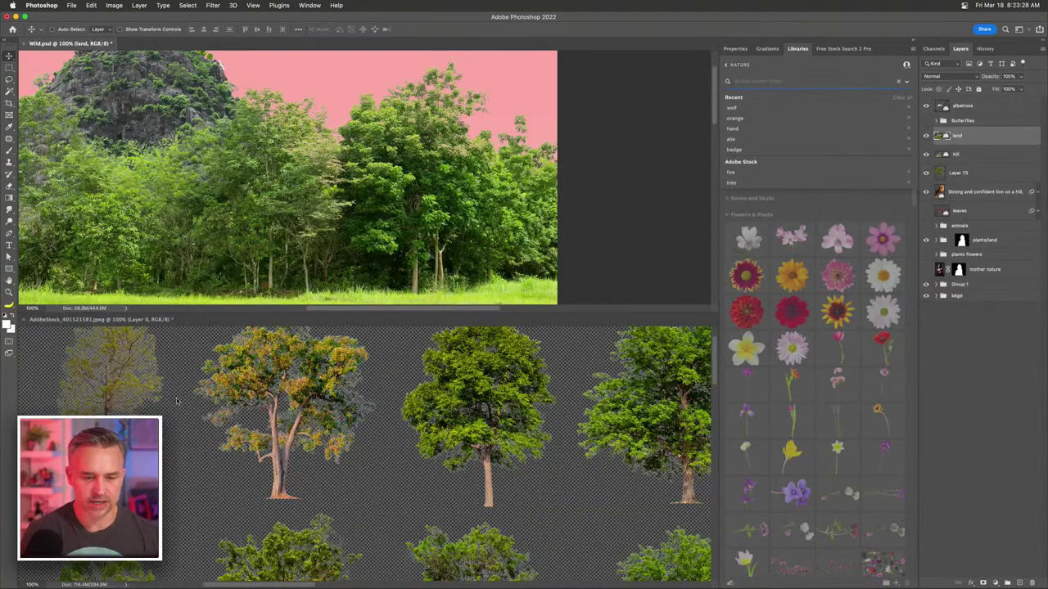
- Select the lower-left bush with an ellipse, then tile the documents and return them to tabs
{"action": "key", "text": "m"}
{"action": "left_click_drag", "start_coordinate": [175, 508], "coordinate": [373, 585]}
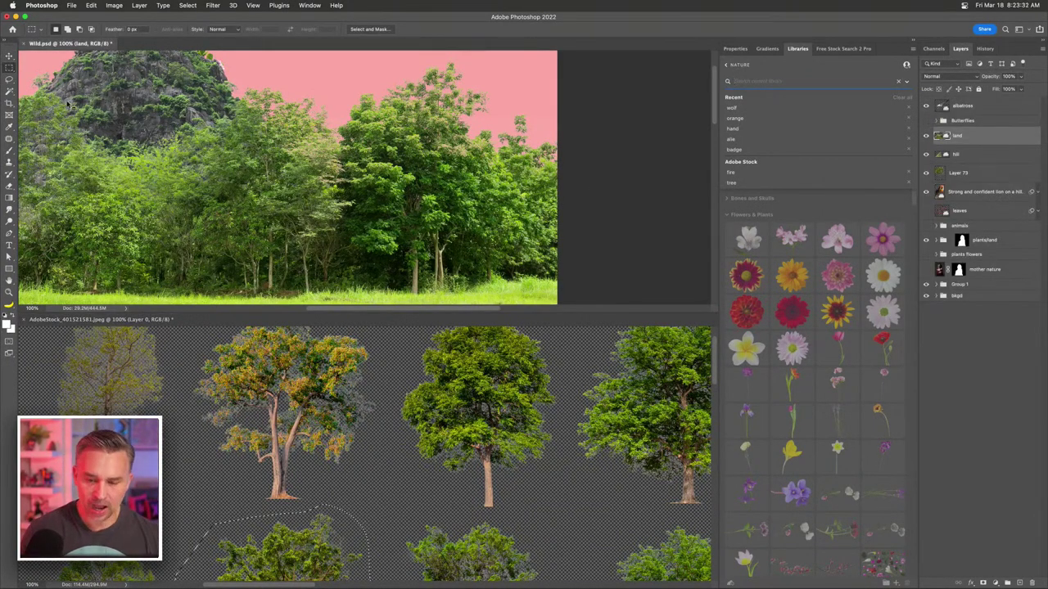
{"action": "key", "text": "super+alt+shift+v"}
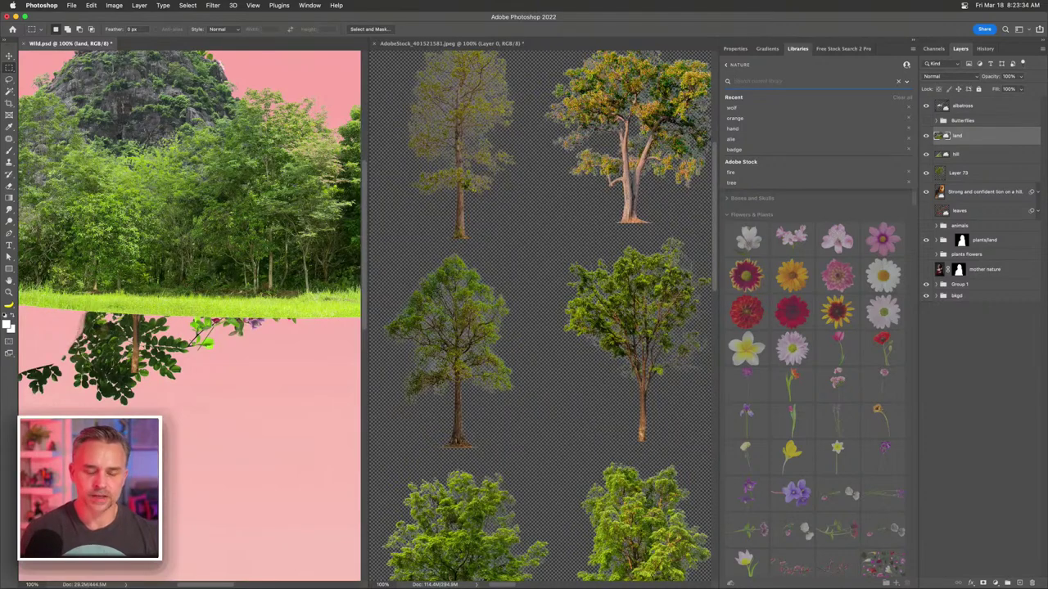
{"action": "key", "text": "super+alt+shift+t"}
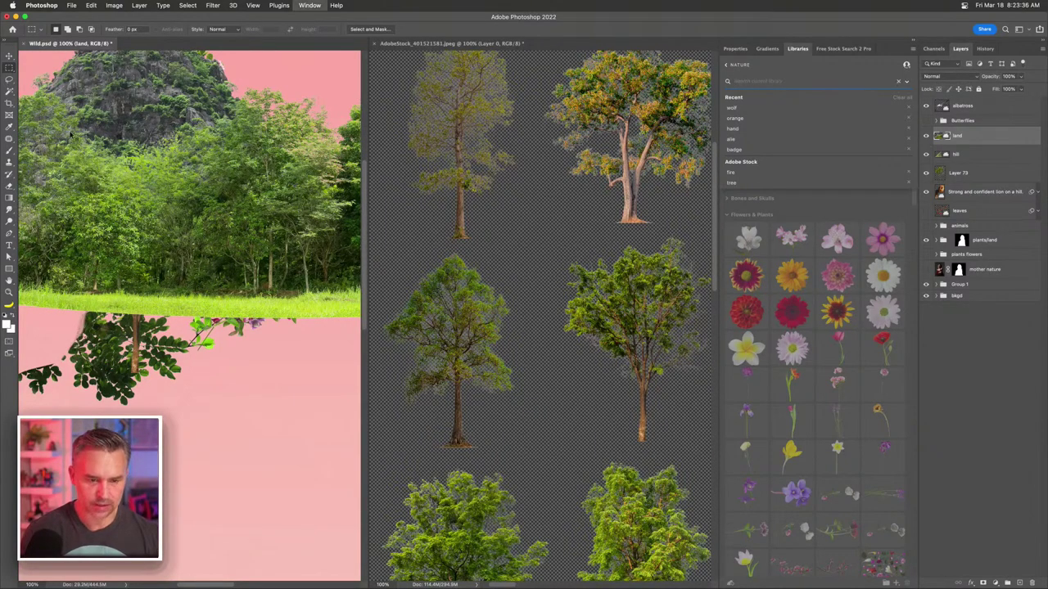
- Shrink and move the land layer into a grassy base, then hide the hill layer
{"action": "key", "text": "v"}
{"action": "scroll", "coordinate": [147, 141], "scroll_direction": "left", "scroll_amount": 5}
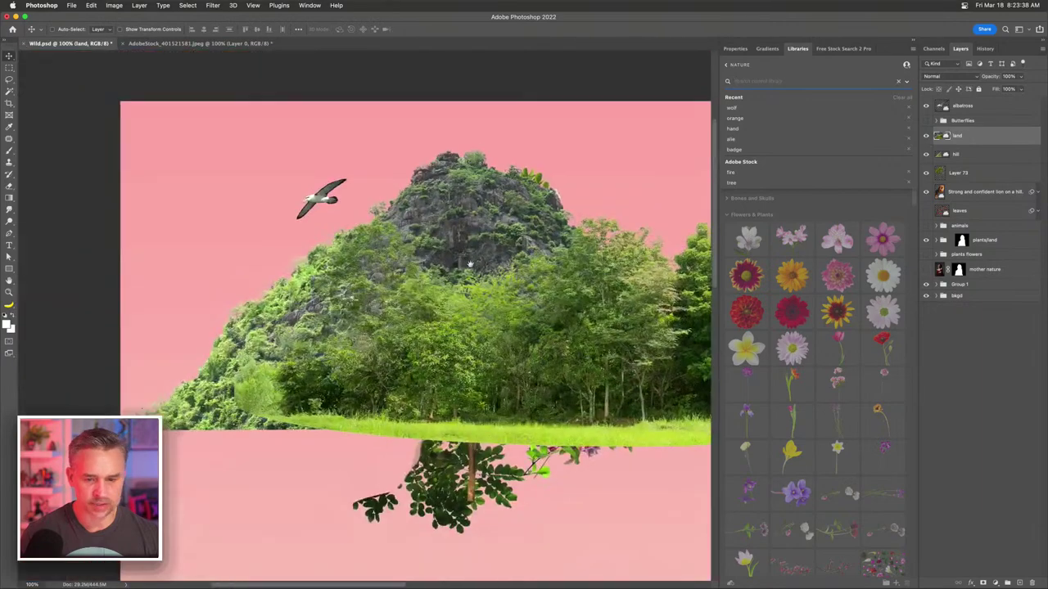
{"action": "scroll", "coordinate": [371, 237], "scroll_direction": "right", "scroll_amount": 3}
{"action": "scroll", "coordinate": [371, 237], "scroll_direction": "right", "scroll_amount": 2}
{"action": "key", "text": "super+t"}
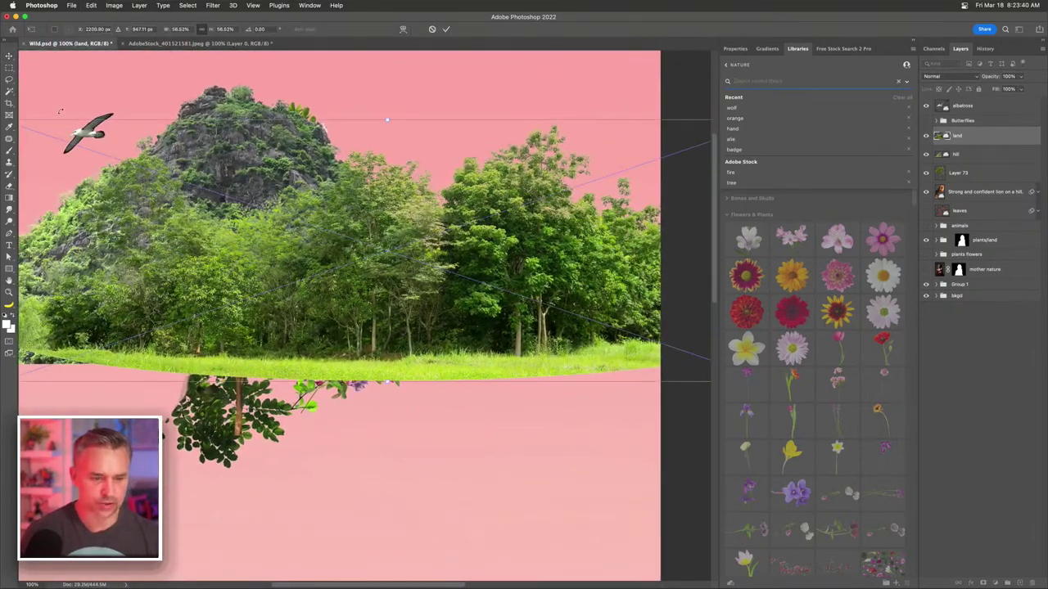
{"action": "left_click_drag", "start_coordinate": [644, 133], "coordinate": [498, 148]}
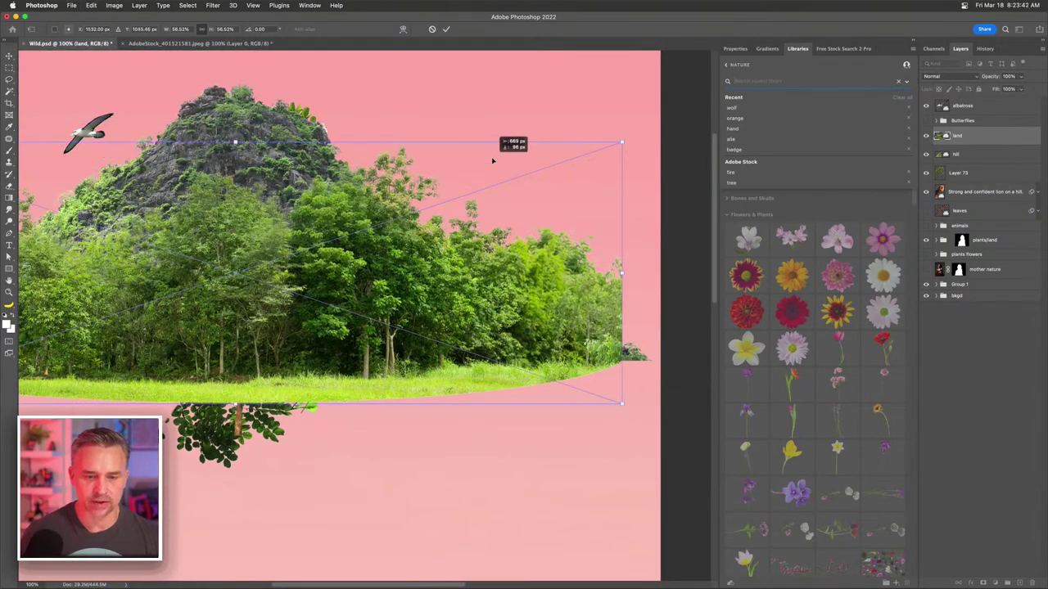
{"action": "left_click_drag", "start_coordinate": [622, 142], "coordinate": [407, 216]}
{"action": "left_click_drag", "start_coordinate": [122, 274], "coordinate": [292, 322]}
{"action": "key", "text": "Return"}
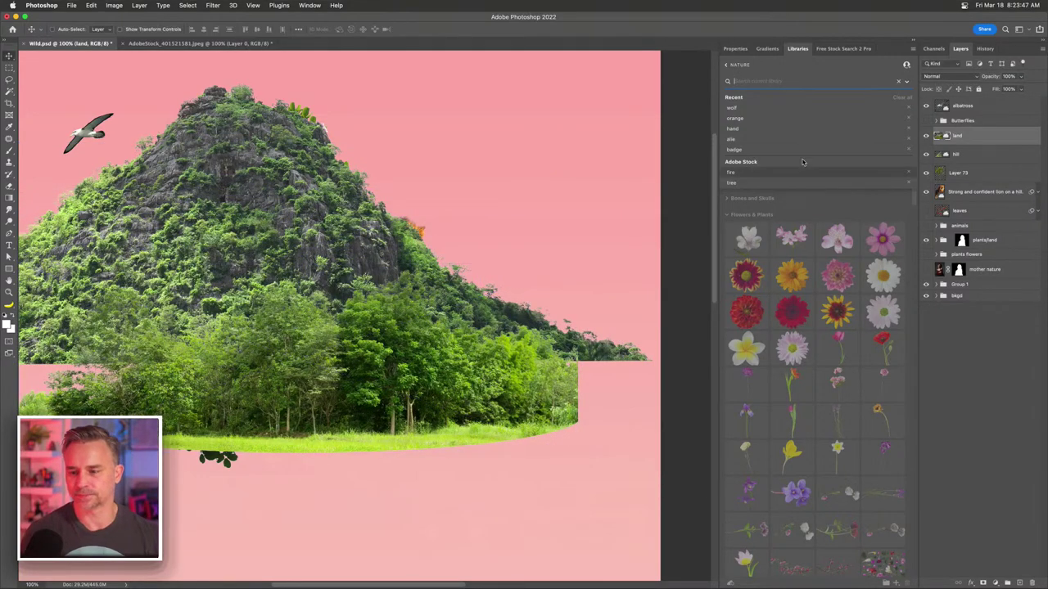
{"action": "left_click", "coordinate": [925, 154]}
{"action": "scroll", "coordinate": [297, 246], "scroll_direction": "left", "scroll_amount": 5}
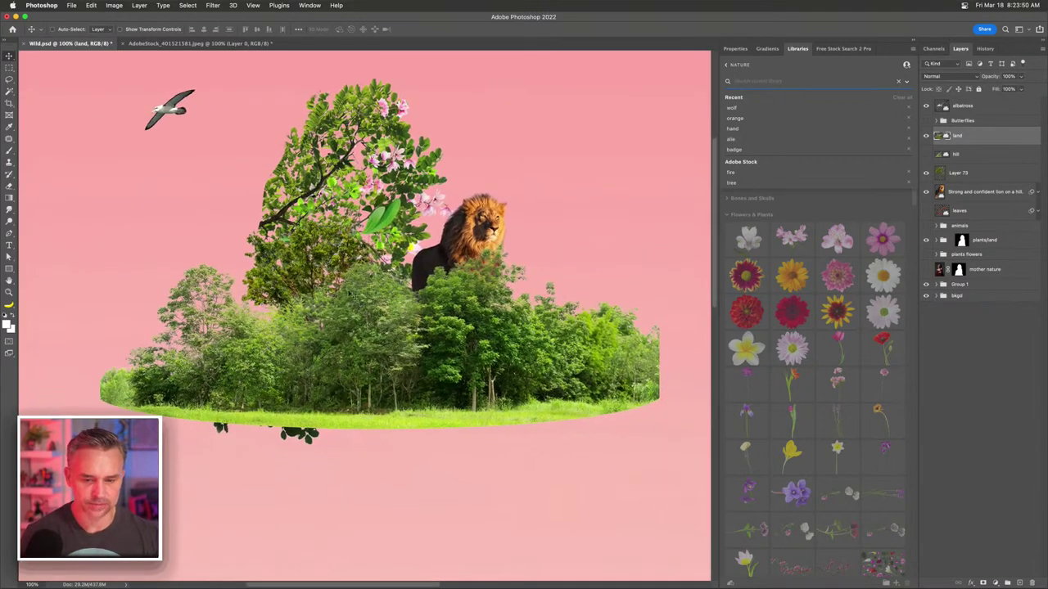
- Lower the land layer, move it into the plants/land group, and nudge it up inside the silhouette
{"action": "left_click_drag", "start_coordinate": [373, 328], "coordinate": [366, 401]}
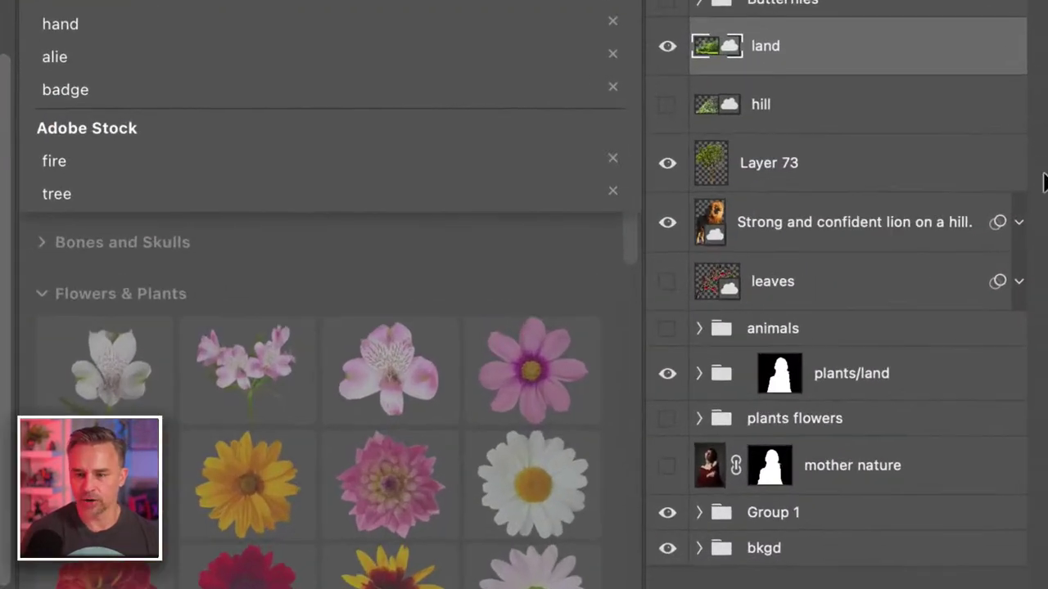
{"action": "left_click", "coordinate": [698, 373]}
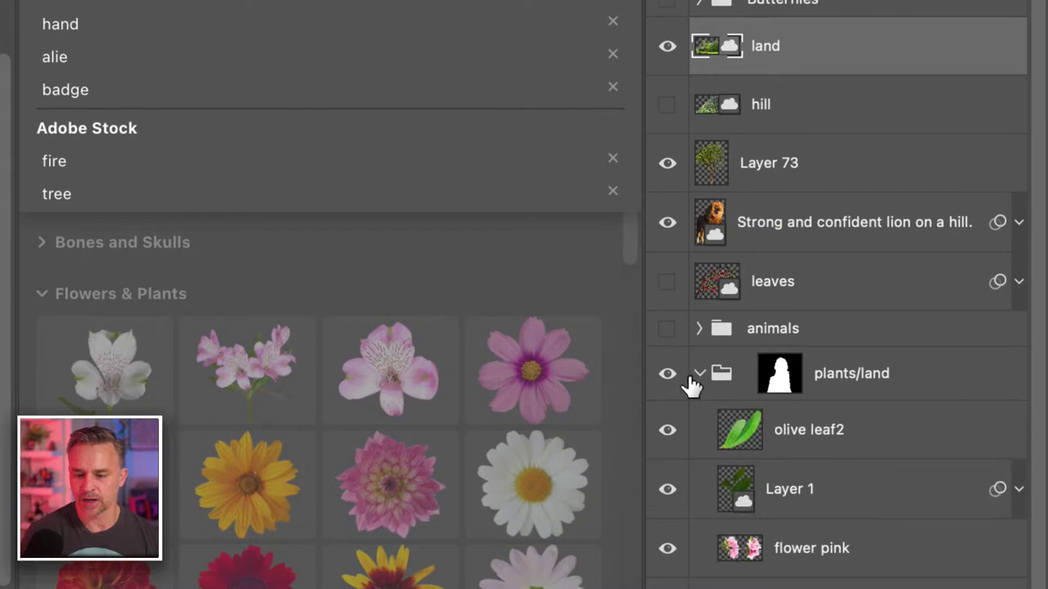
{"action": "left_click_drag", "start_coordinate": [822, 420], "coordinate": [819, 413]}
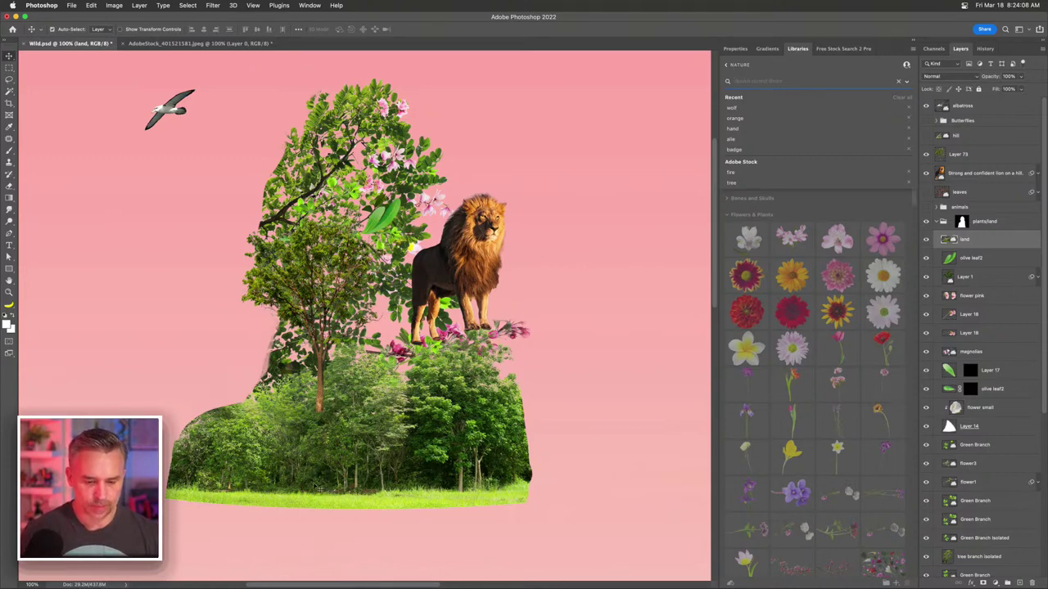
{"action": "left_click_drag", "start_coordinate": [288, 490], "coordinate": [345, 381]}
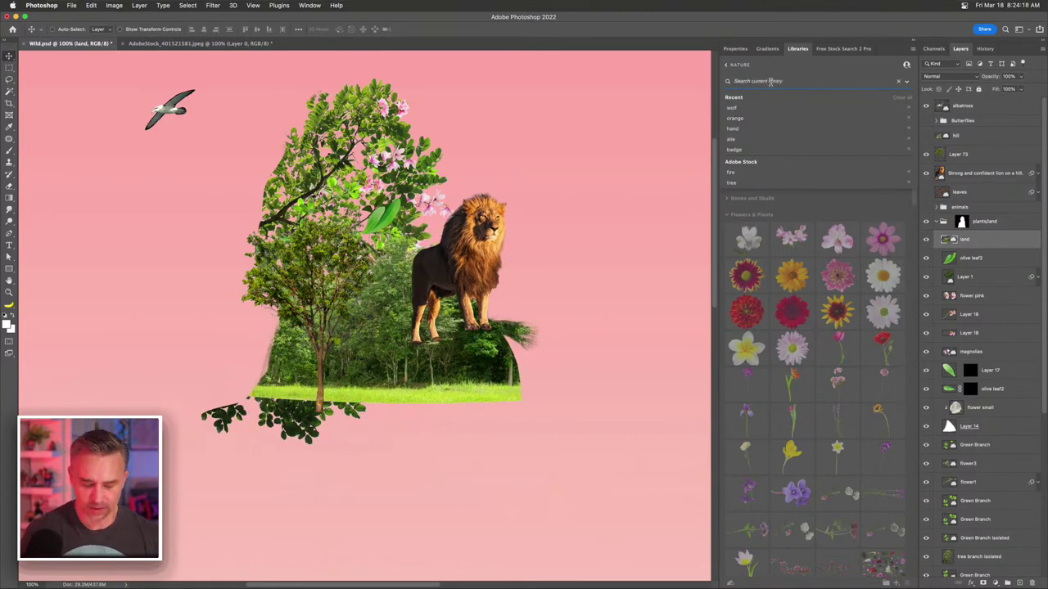
- Search the library for 'coyote', then clear the search
{"action": "type", "text": "coyote"}
{"action": "key", "text": "Return"}
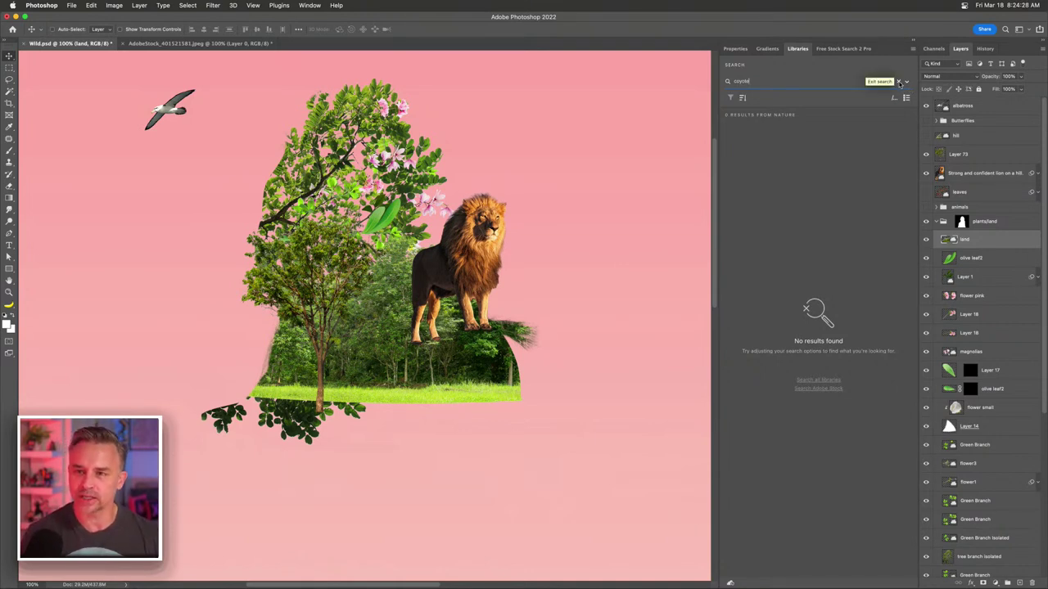
{"action": "left_click", "coordinate": [898, 83]}
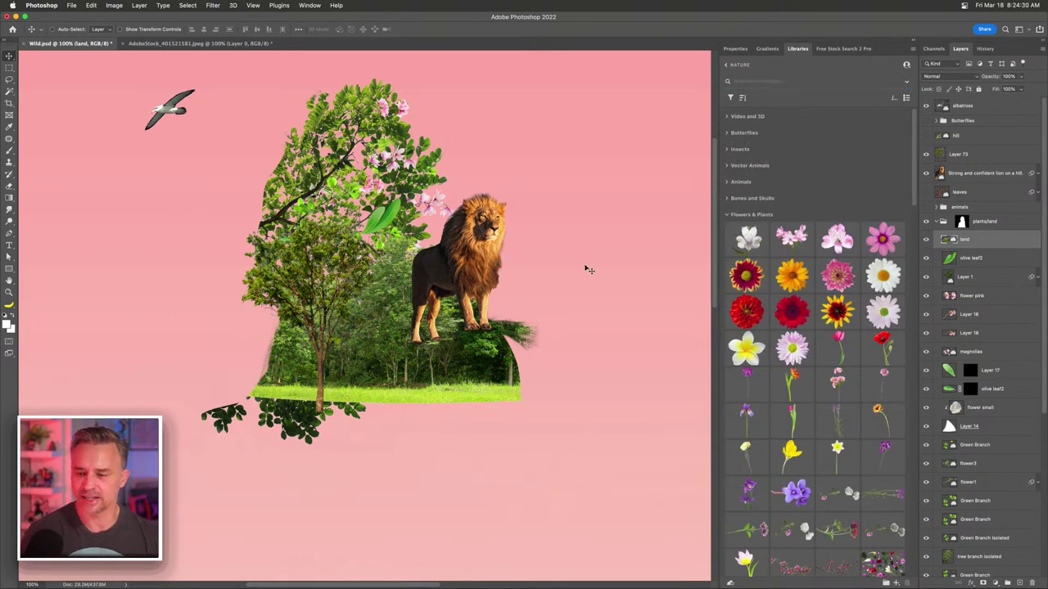
- Hide the land layer and move the Layer 73 tree right, below the lion layer
{"action": "left_click", "coordinate": [925, 239]}
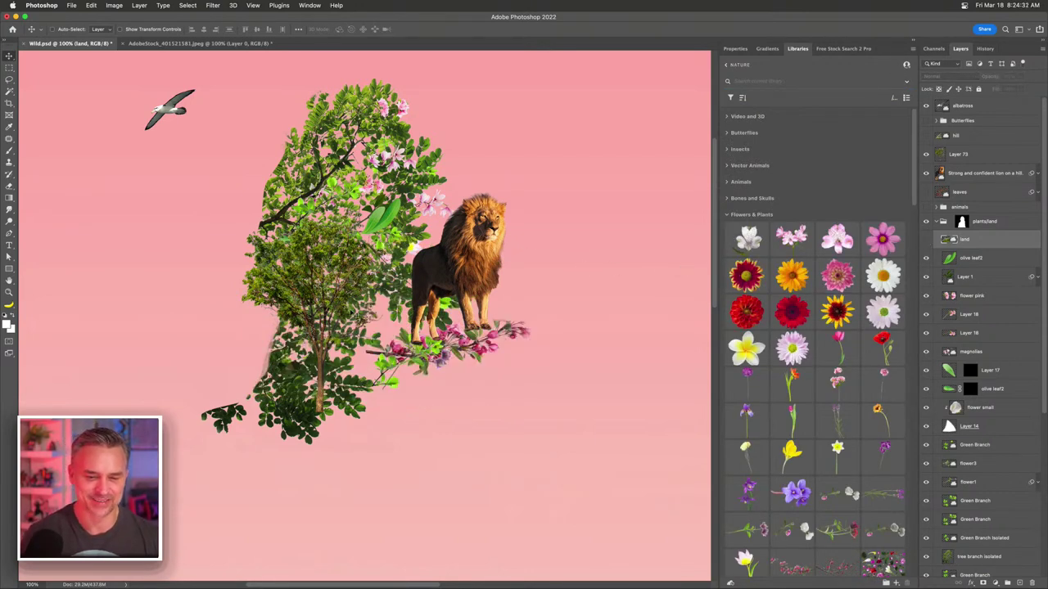
{"action": "left_click", "coordinate": [302, 301]}
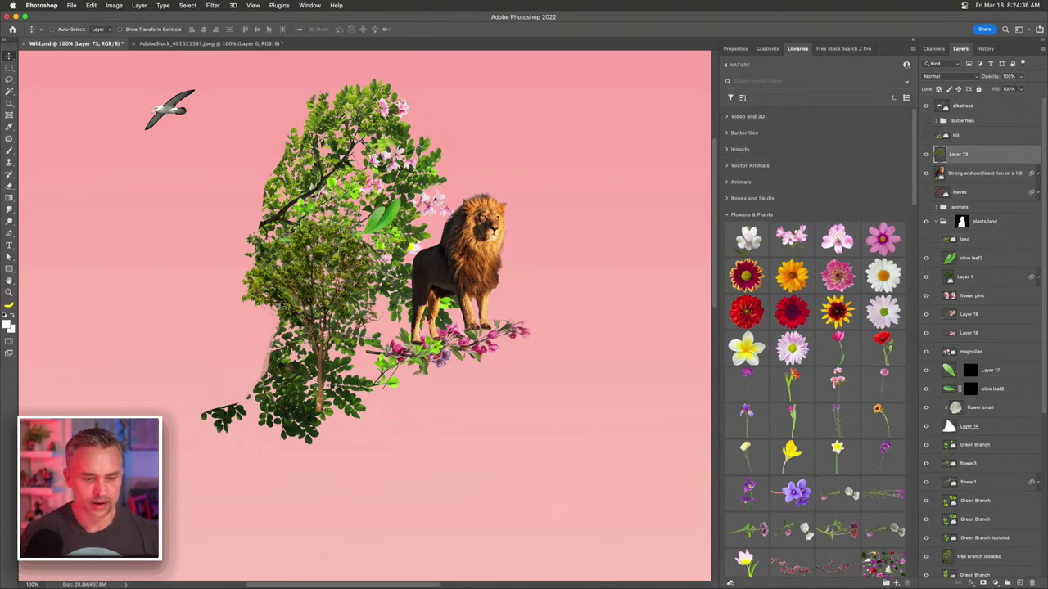
{"action": "left_click_drag", "start_coordinate": [299, 298], "coordinate": [495, 197]}
{"action": "left_click_drag", "start_coordinate": [945, 162], "coordinate": [964, 180]}
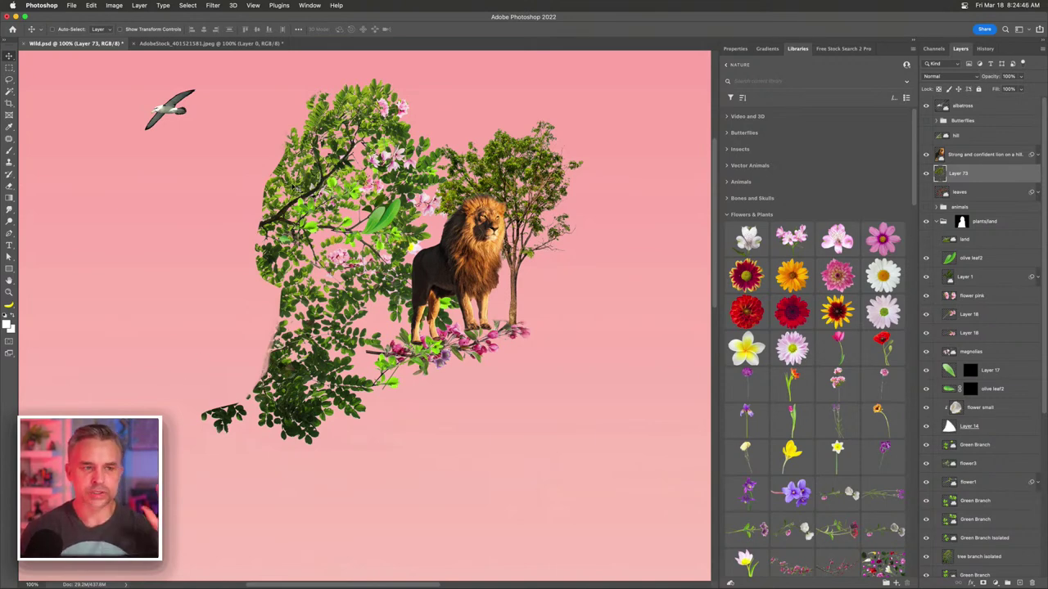
- Zoom to 200%, widen the canvas, and pick the olive leaf2 layer on canvas with auto-select
{"action": "key", "text": "super+equal"}
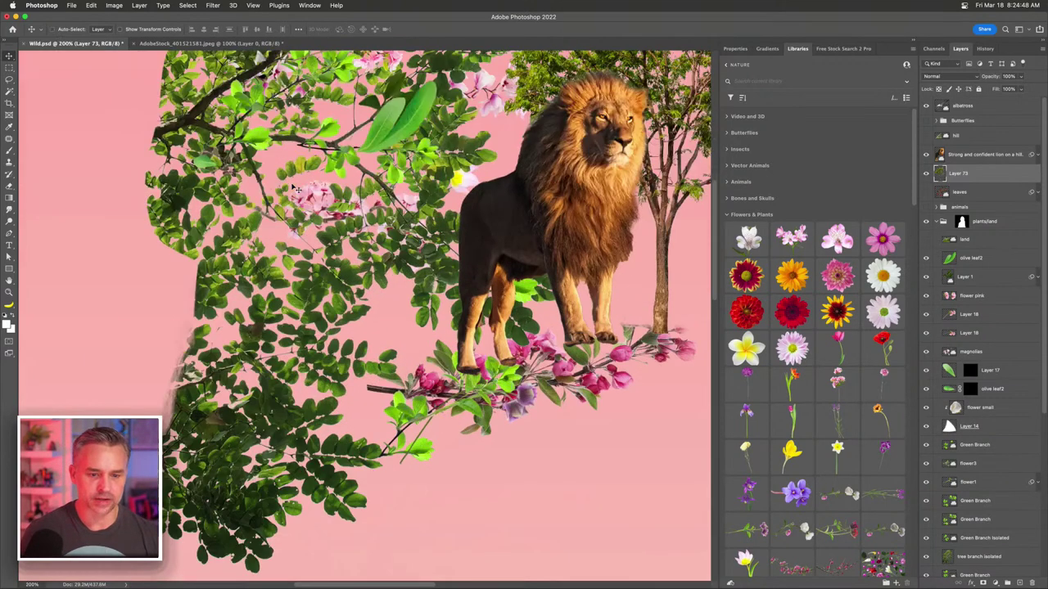
{"action": "scroll", "coordinate": [206, 215], "scroll_direction": "up", "scroll_amount": 5}
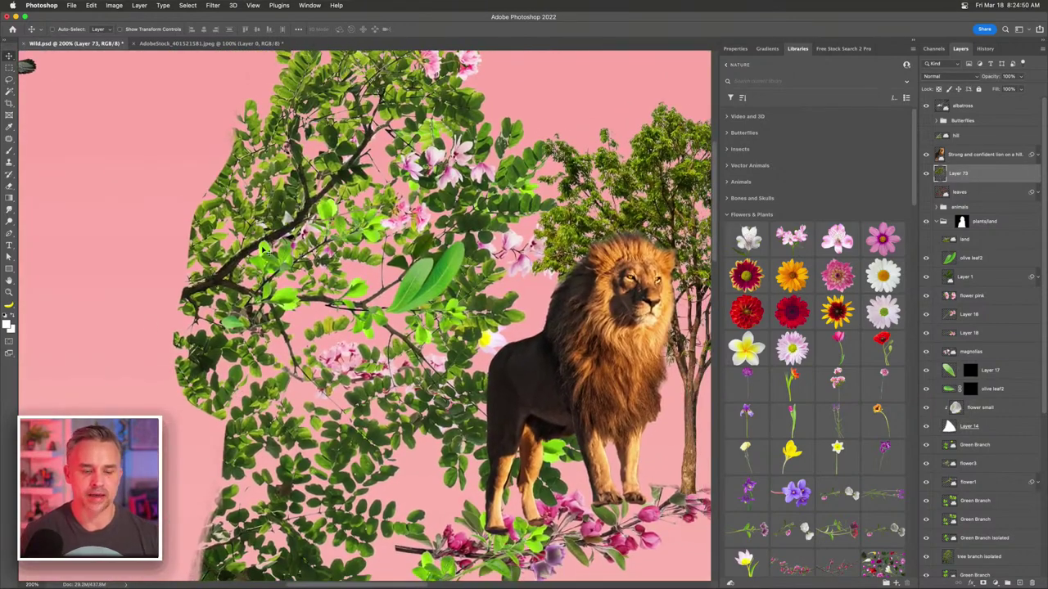
{"action": "left_click", "coordinate": [917, 46]}
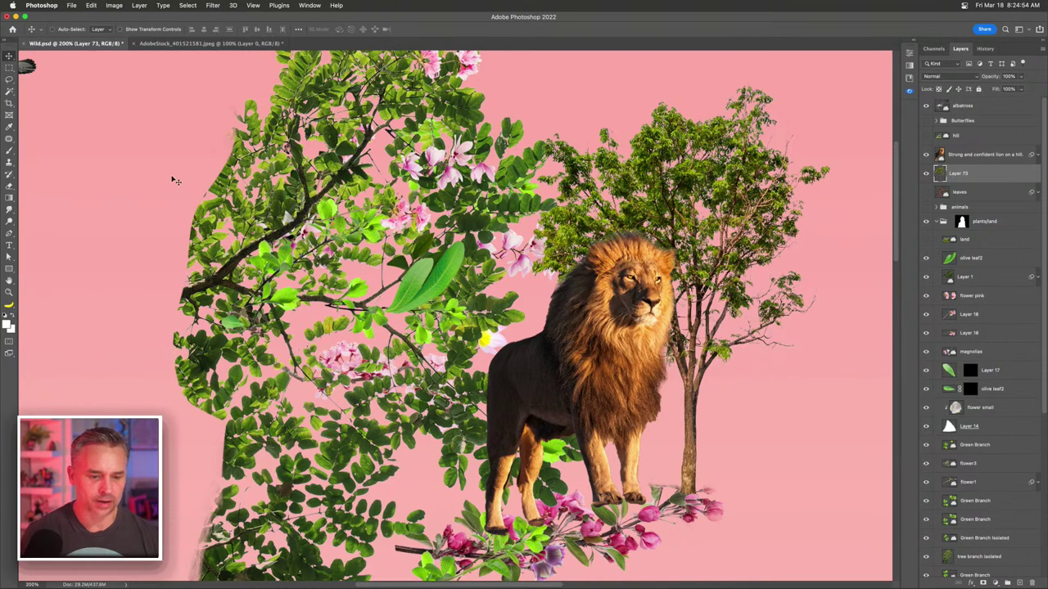
{"action": "key", "text": "super"}
{"action": "left_click", "coordinate": [219, 211], "text": "super"}
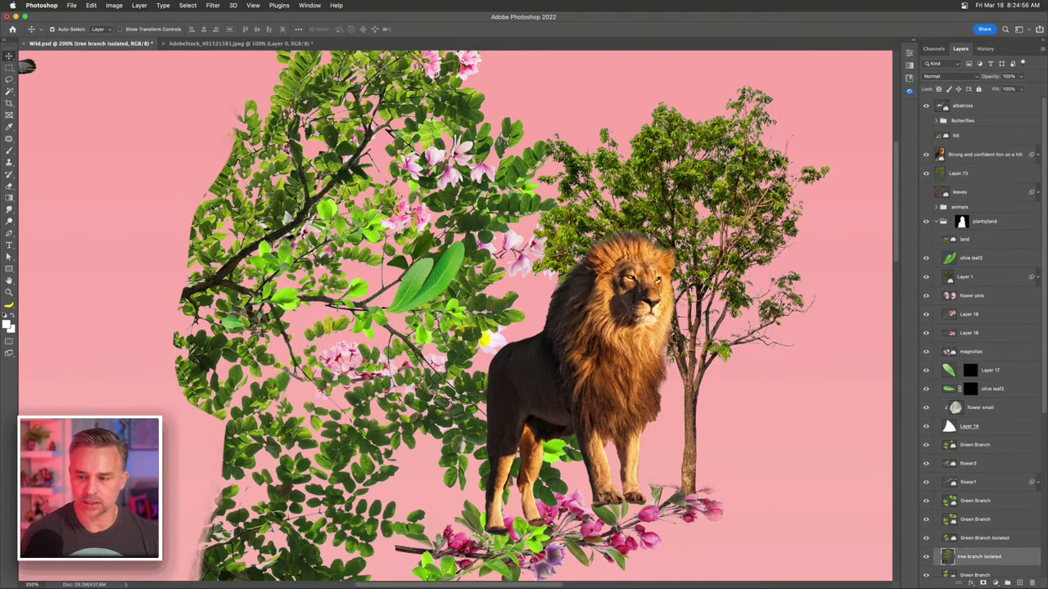
{"action": "scroll", "coordinate": [1017, 543], "scroll_direction": "down", "scroll_amount": 5}
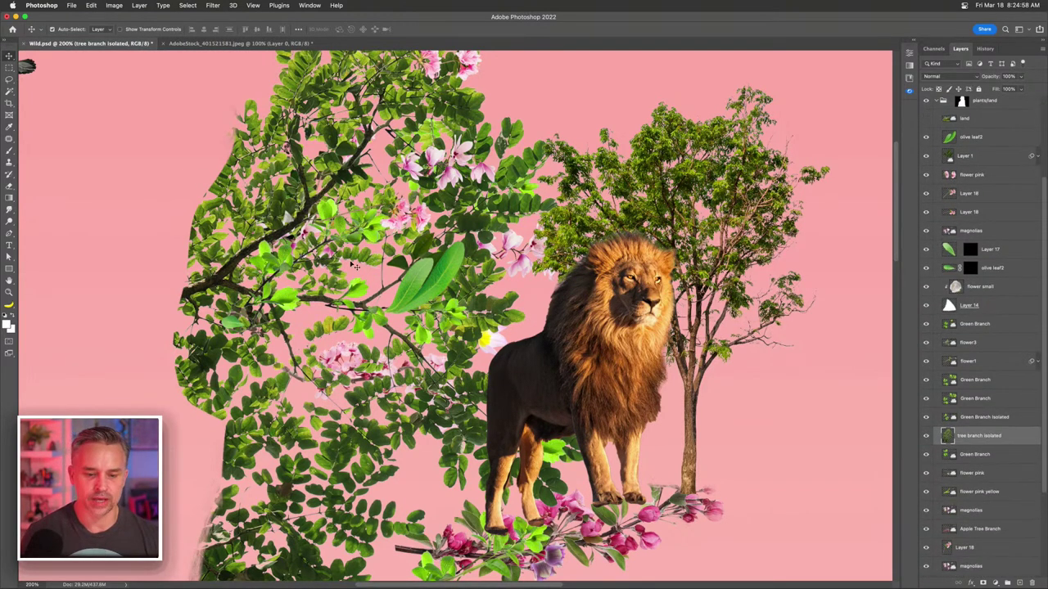
{"action": "left_click", "coordinate": [419, 293], "text": "super"}
{"action": "left_click", "coordinate": [434, 168], "text": "super"}
{"action": "left_click", "coordinate": [411, 301], "text": "super"}
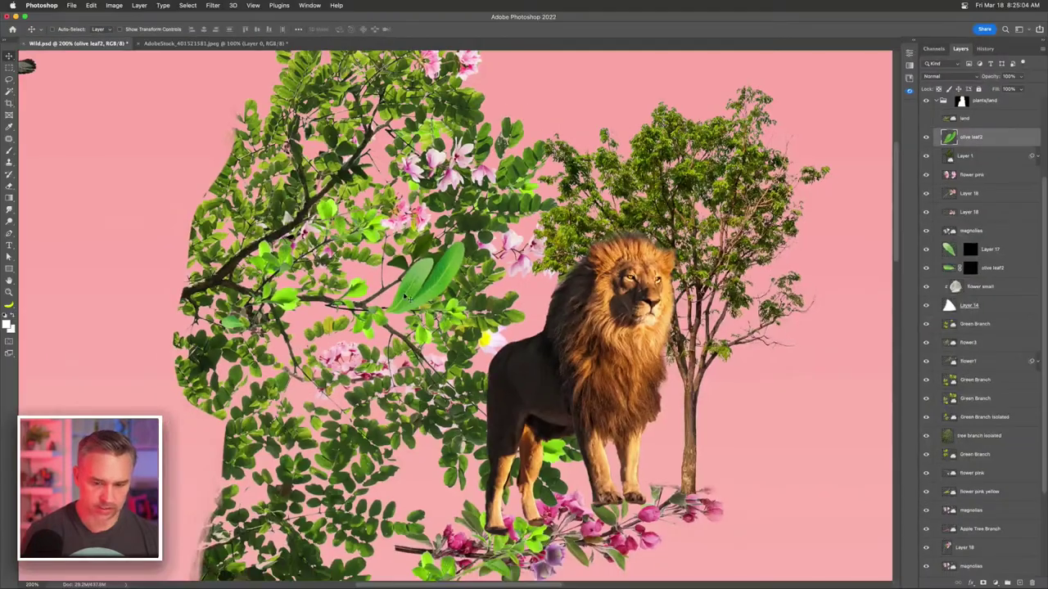
- Scale the olive leaf to about 38% and rotate it about -88°
{"action": "key", "text": "super+t"}
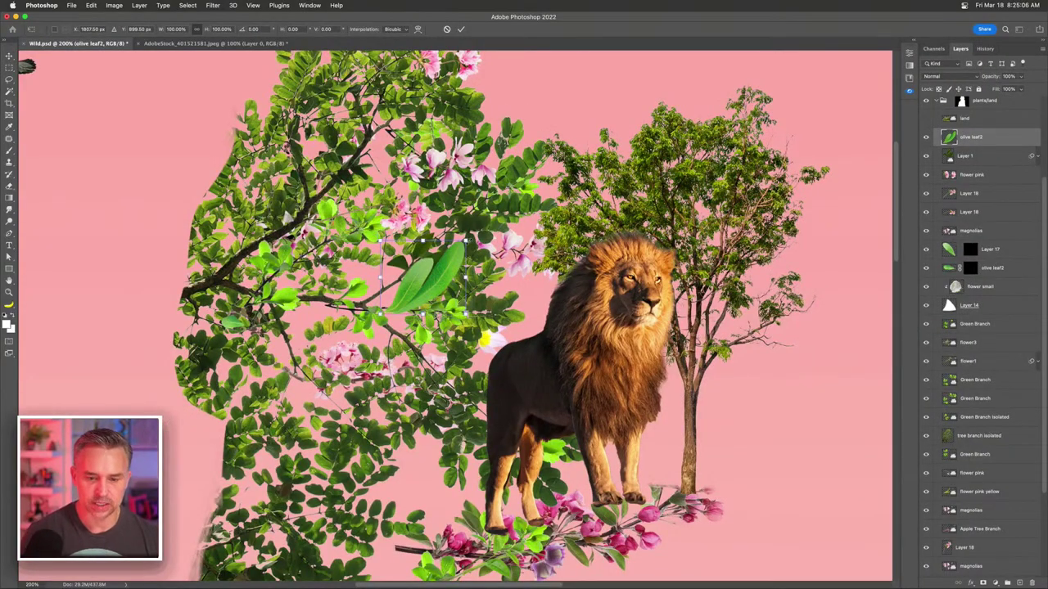
{"action": "left_click_drag", "start_coordinate": [464, 238], "coordinate": [442, 291]}
{"action": "left_click_drag", "start_coordinate": [385, 262], "coordinate": [380, 321]}
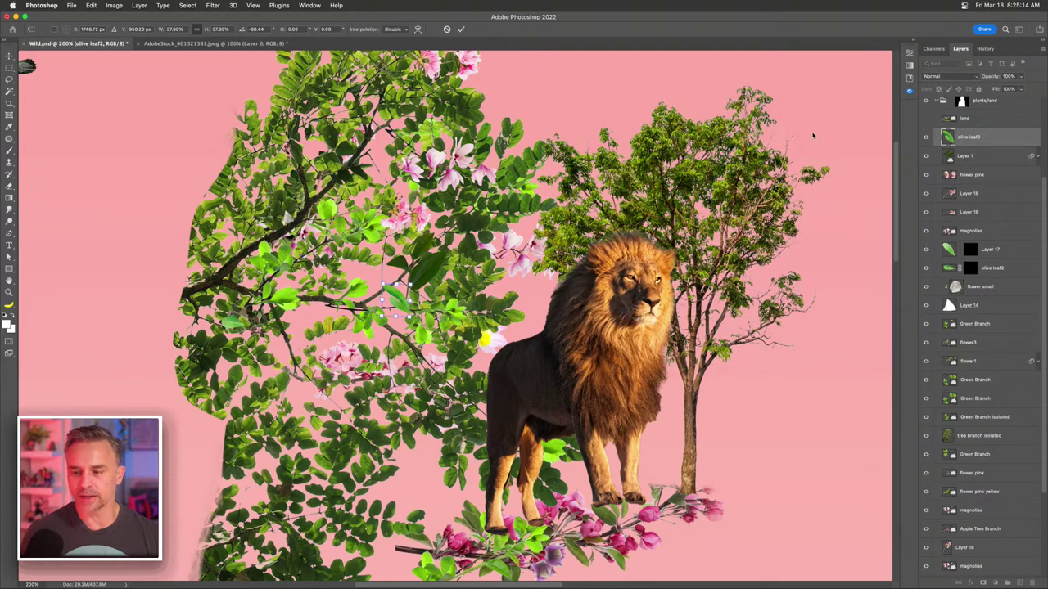
{"action": "key", "text": "Return"}
- Move olive leaf2 out of plants/land, collapse the group, and place mother nature below olive leaf2
{"action": "scroll", "coordinate": [967, 138], "scroll_direction": "up", "scroll_amount": 3}
{"action": "left_click_drag", "start_coordinate": [969, 259], "coordinate": [947, 185]}
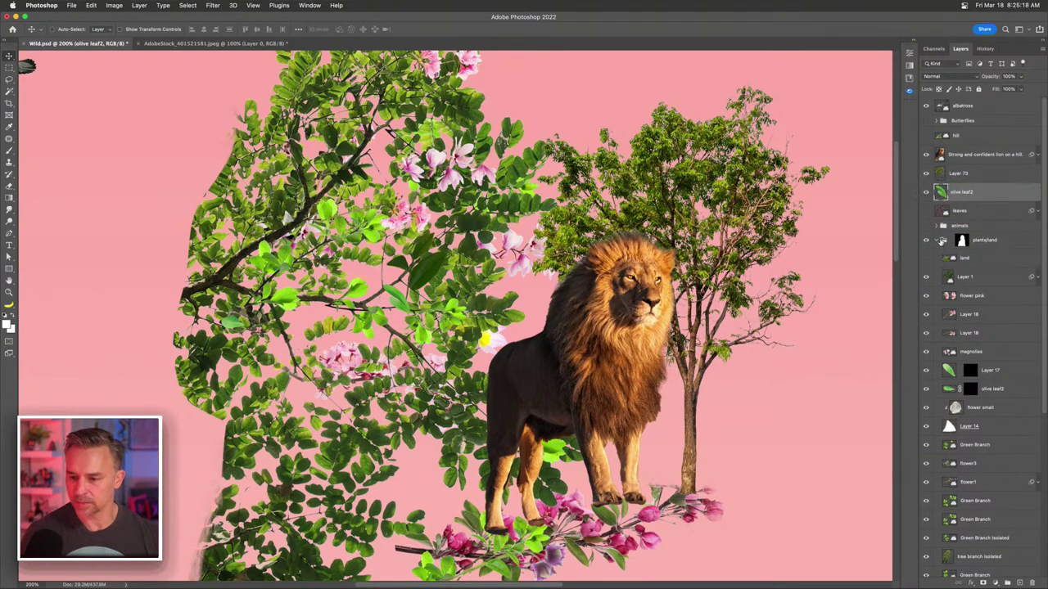
{"action": "left_click", "coordinate": [935, 241]}
{"action": "left_click_drag", "start_coordinate": [993, 270], "coordinate": [944, 210]}
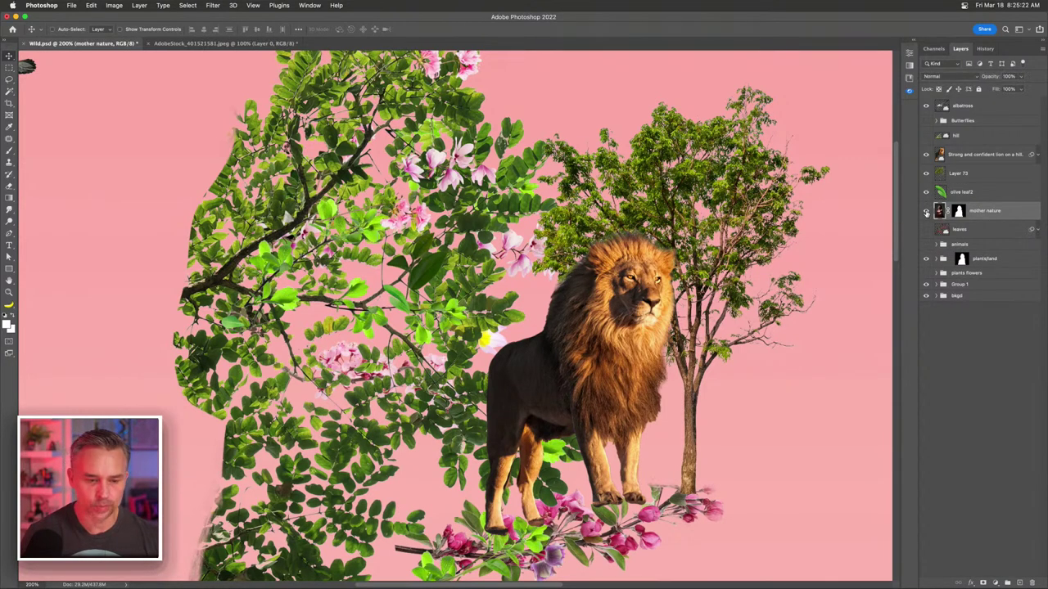
- Show the mother nature face and move the olive leaf up beside the eye
{"action": "left_click", "coordinate": [927, 211]}
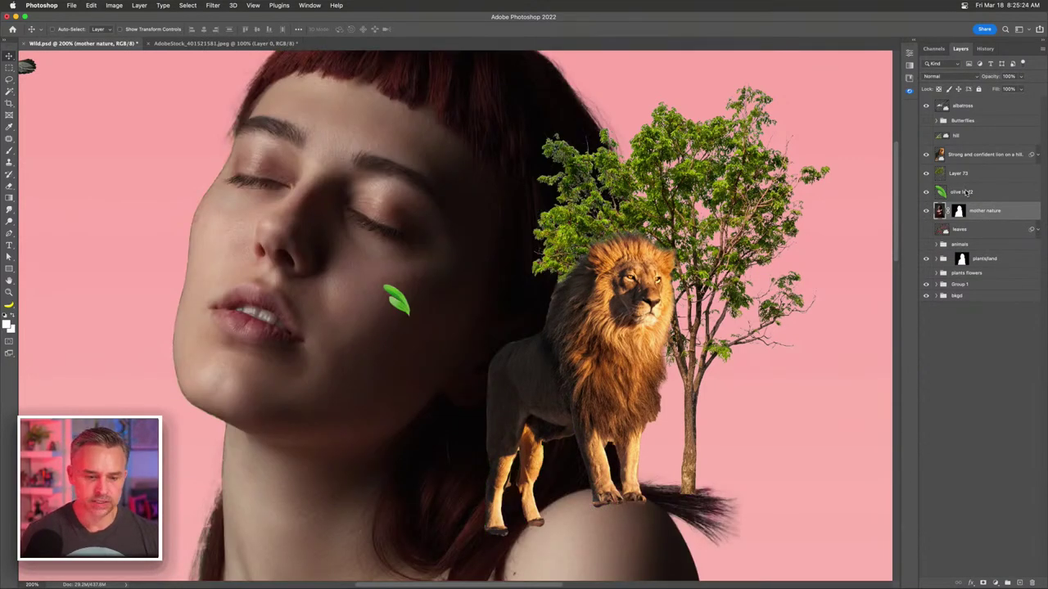
{"action": "left_click", "coordinate": [966, 192]}
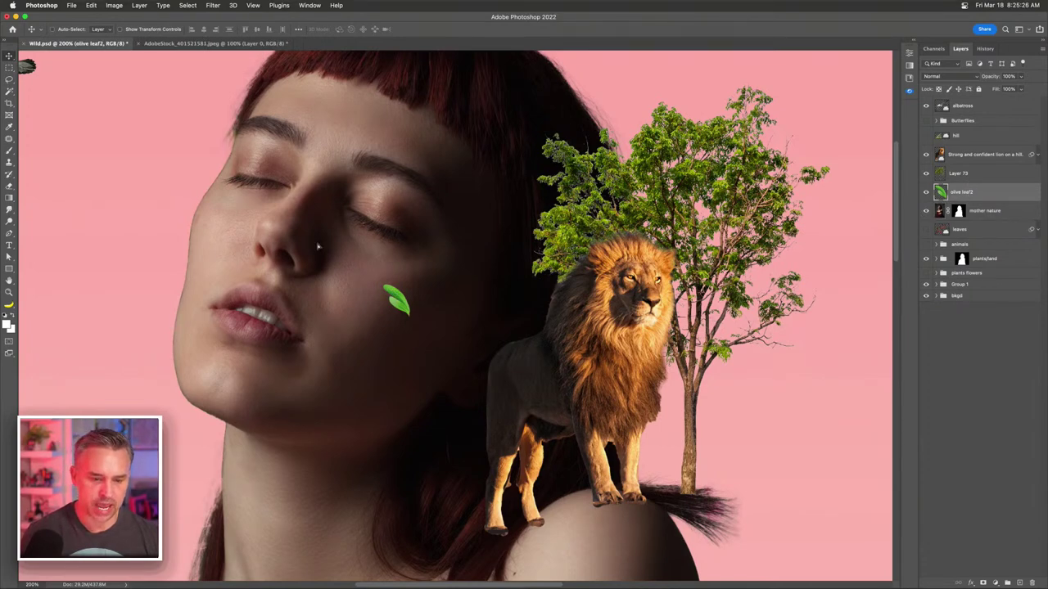
{"action": "left_click_drag", "start_coordinate": [397, 302], "coordinate": [223, 167]}
- Shrink the leaf to about 51%, flip it vertically, and nudge it into place
{"action": "key", "text": "super+equal"}
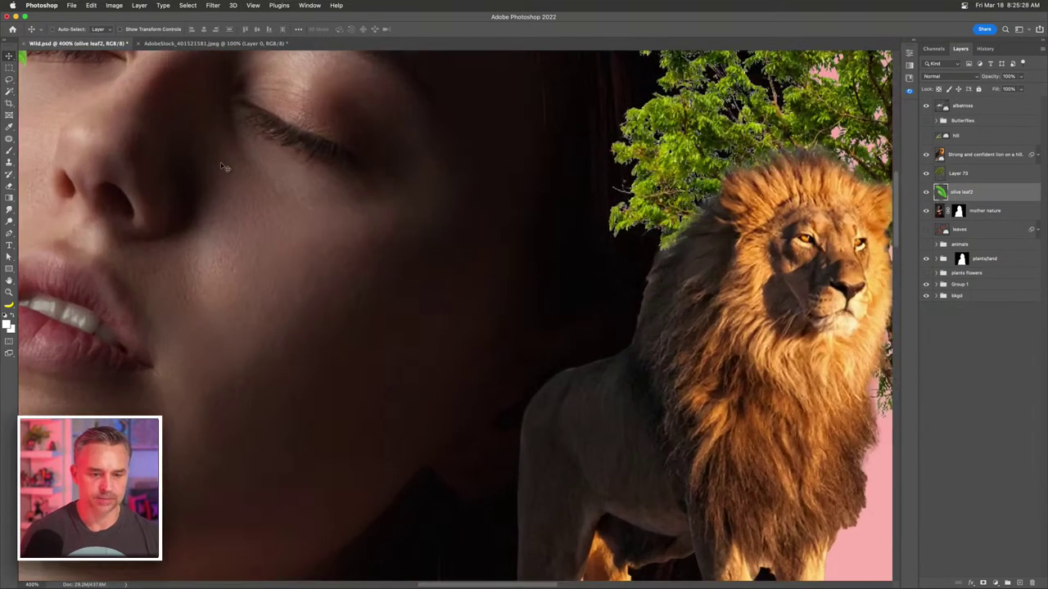
{"action": "key", "text": "super+t"}
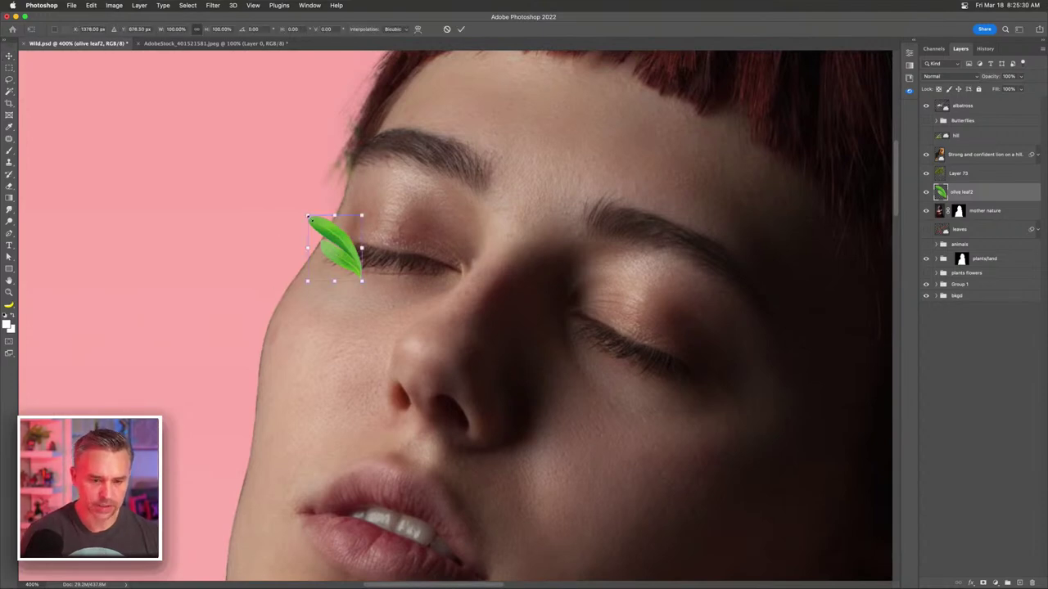
{"action": "left_click_drag", "start_coordinate": [307, 214], "coordinate": [334, 248]}
{"action": "right_click", "coordinate": [345, 259]}
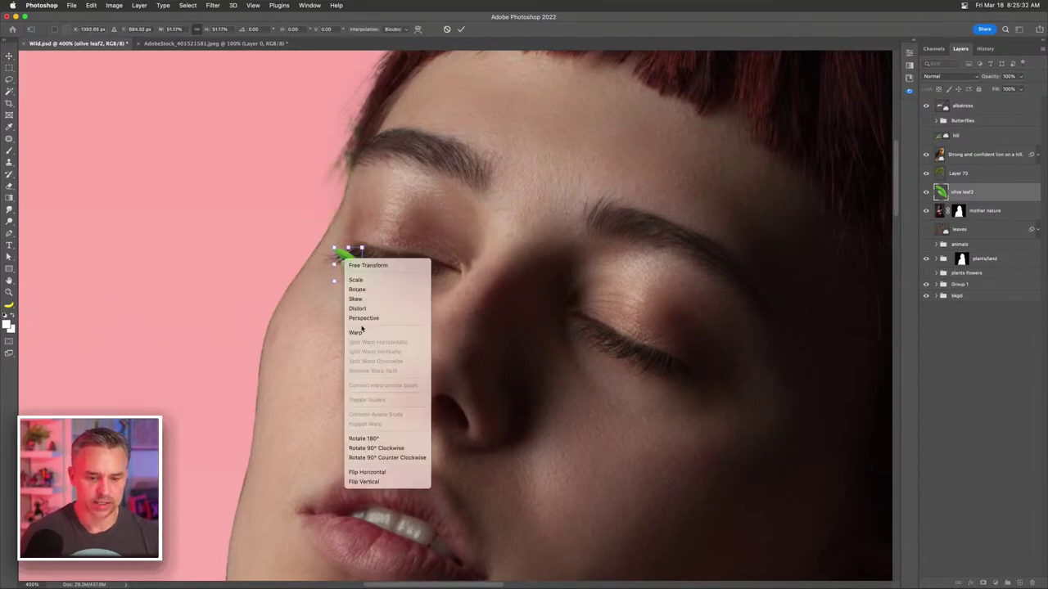
{"action": "left_click", "coordinate": [352, 482]}
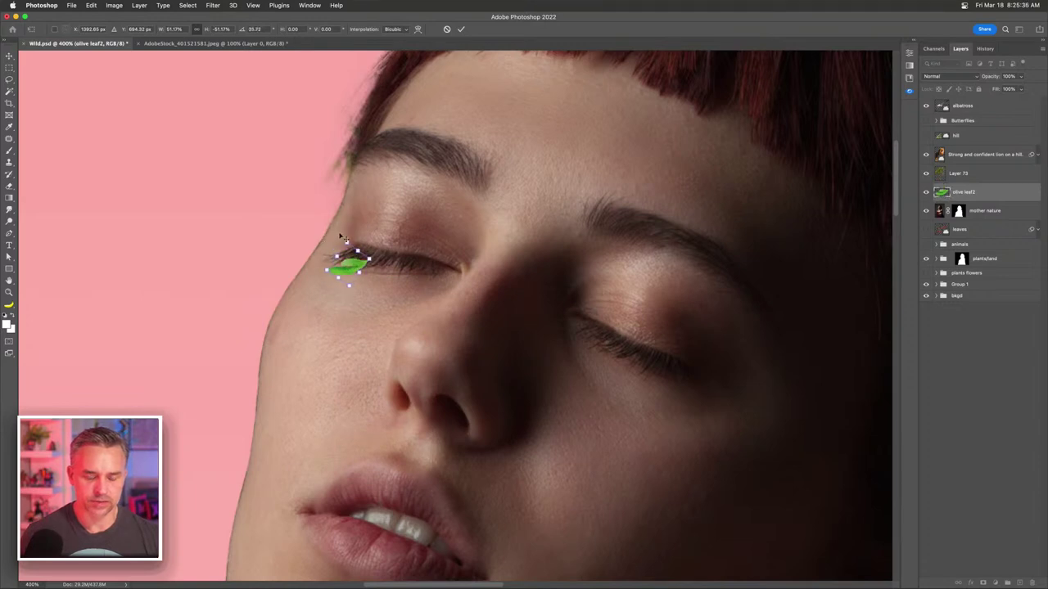
{"action": "key", "text": "Return"}
{"action": "left_click_drag", "start_coordinate": [349, 267], "coordinate": [375, 259]}
- Duplicate the olive leaf and rotate the copy beside the original at the eye's corner
{"action": "key", "text": "super+j"}
{"action": "key", "text": "super+t"}
{"action": "left_click_drag", "start_coordinate": [331, 219], "coordinate": [342, 236]}
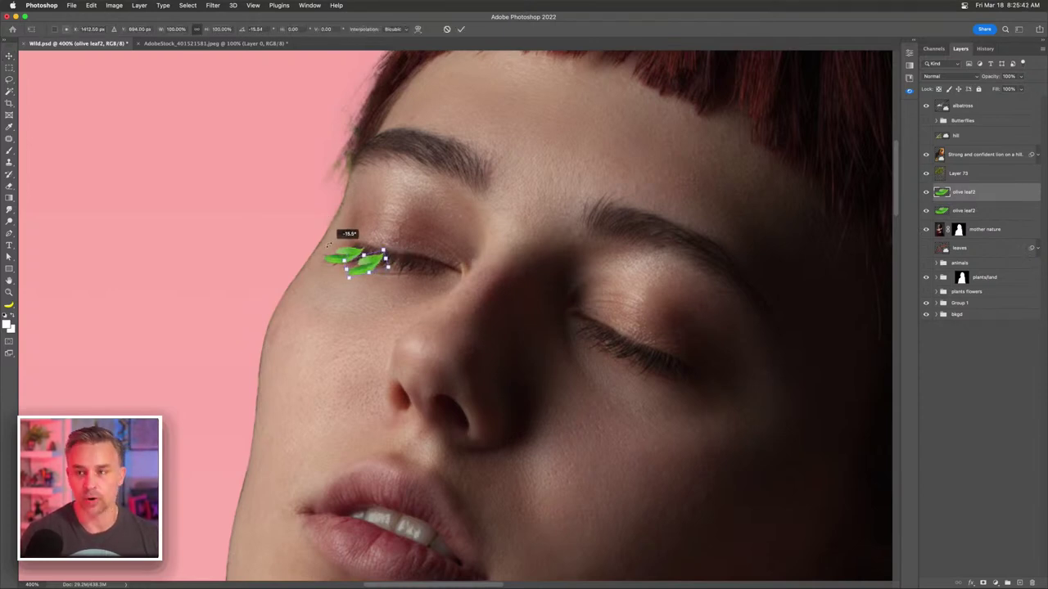
{"action": "key", "text": "Return"}
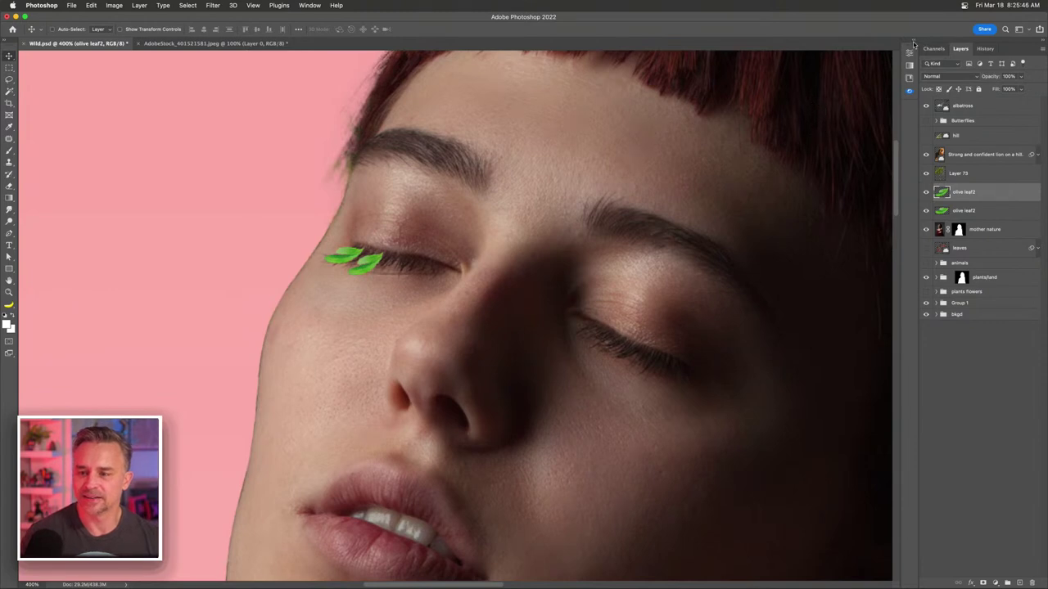
{"action": "left_click", "coordinate": [911, 41]}
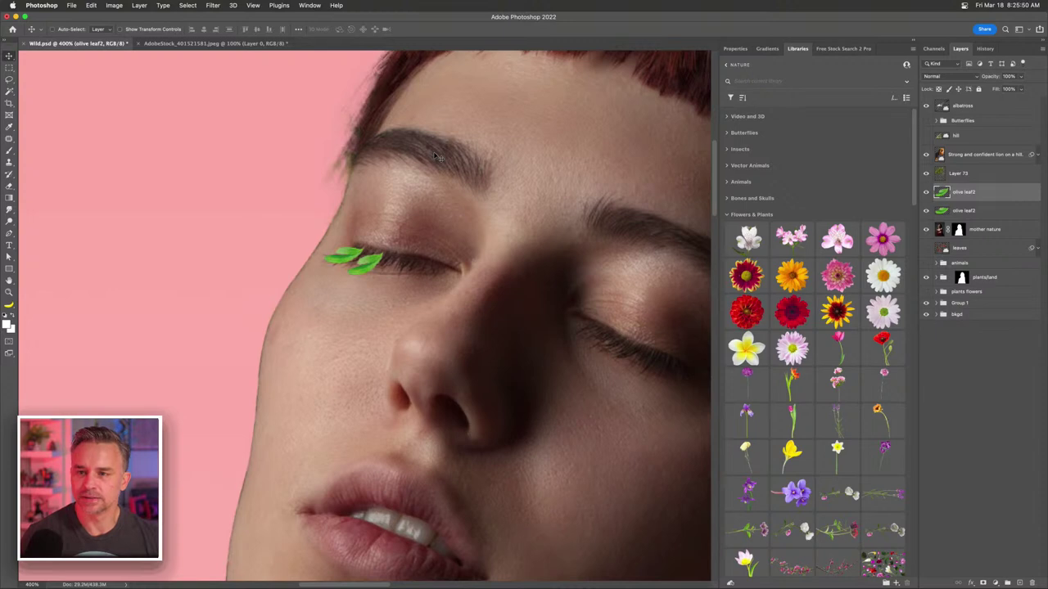
- Place the olive leaf from Libraries, shrink it, and set it beside the eyelid leaves
{"action": "scroll", "coordinate": [788, 414], "scroll_direction": "down", "scroll_amount": 8}
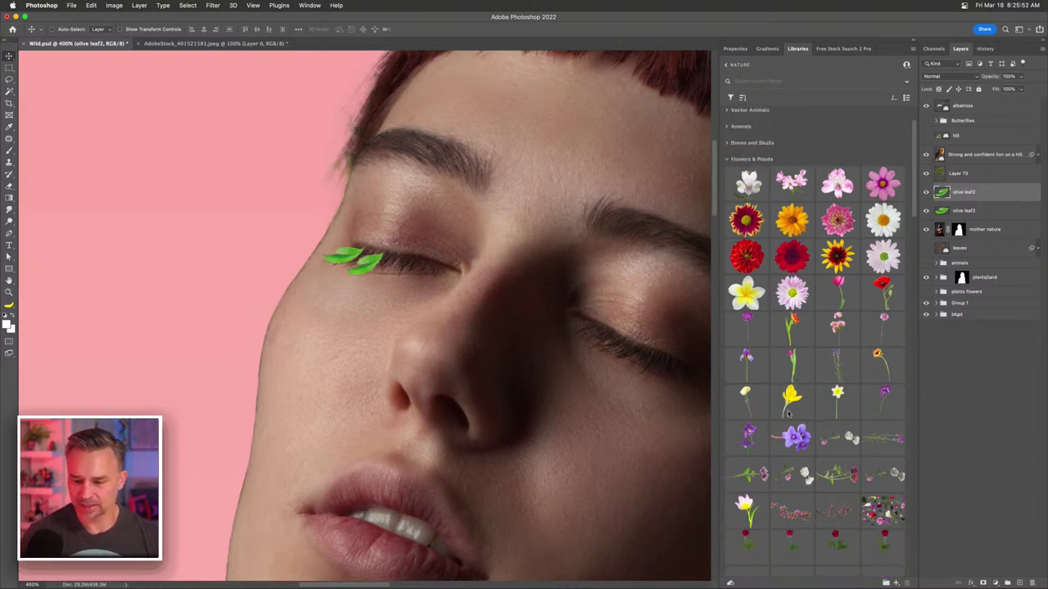
{"action": "scroll", "coordinate": [788, 415], "scroll_direction": "down", "scroll_amount": 4}
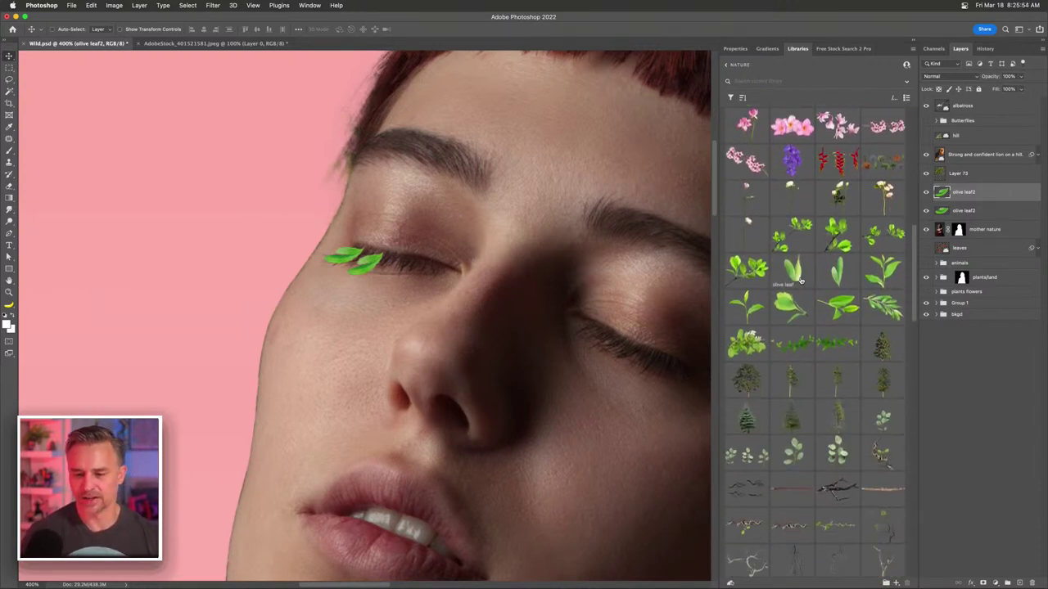
{"action": "left_click_drag", "start_coordinate": [792, 272], "coordinate": [368, 243]}
{"action": "left_click_drag", "start_coordinate": [316, 149], "coordinate": [406, 436]}
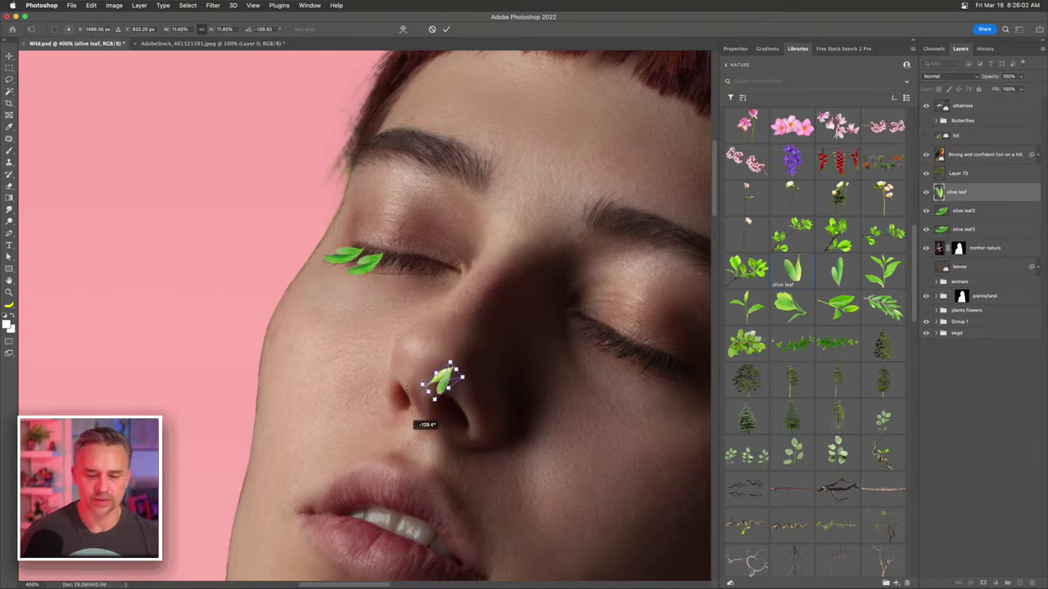
{"action": "key", "text": "Return"}
{"action": "left_click_drag", "start_coordinate": [446, 379], "coordinate": [388, 275]}
- Rotate the small olive leaf2 and the new olive leaf slightly so they line the eye
{"action": "left_click", "coordinate": [343, 257]}
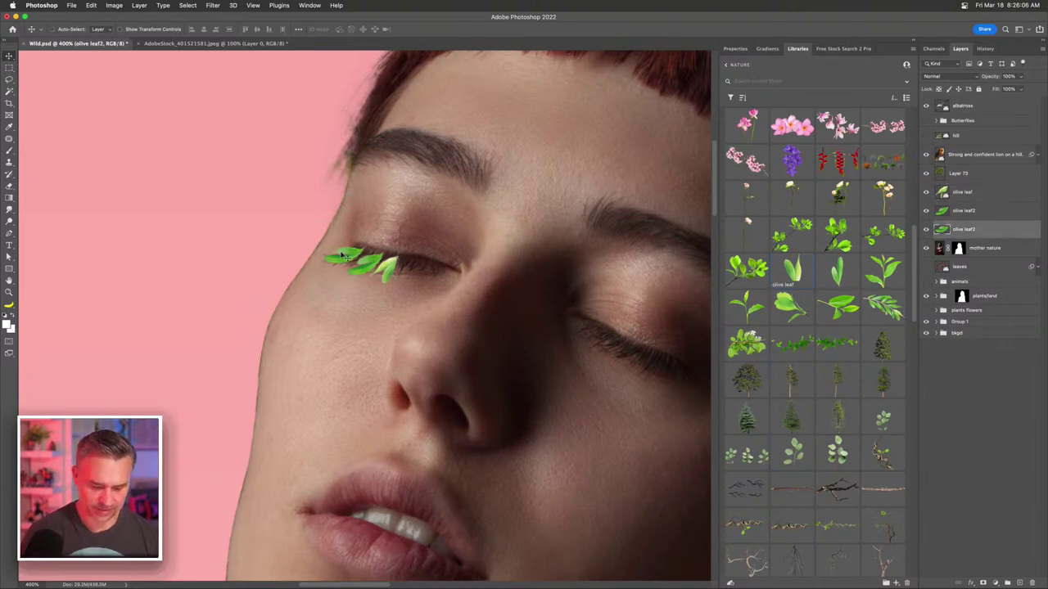
{"action": "key", "text": "ctrl+t"}
{"action": "left_click_drag", "start_coordinate": [306, 239], "coordinate": [327, 224]}
{"action": "key", "text": "Return"}
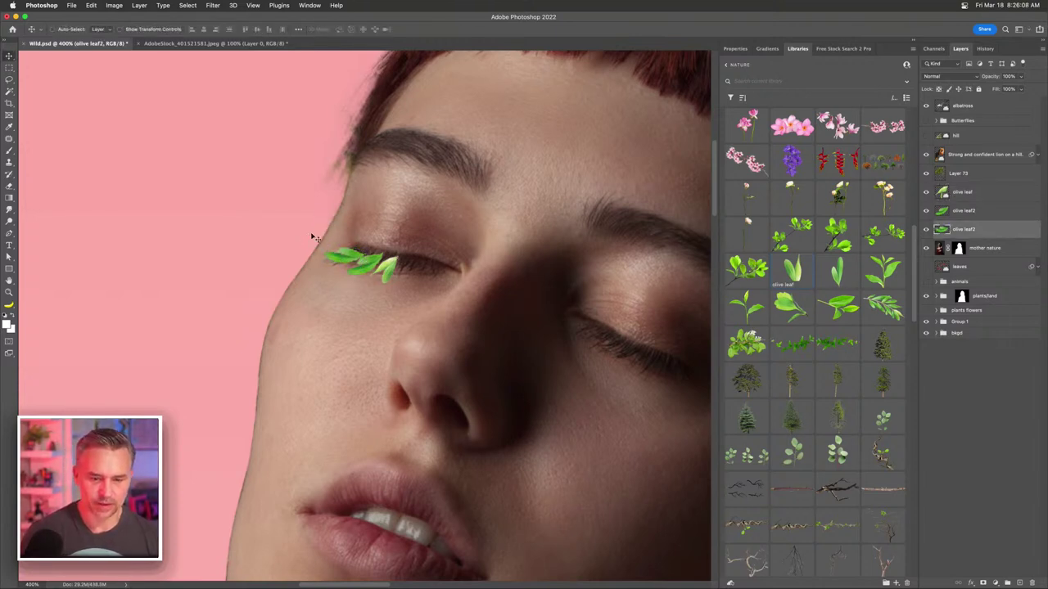
{"action": "left_click", "coordinate": [389, 273]}
{"action": "key", "text": "ctrl+t"}
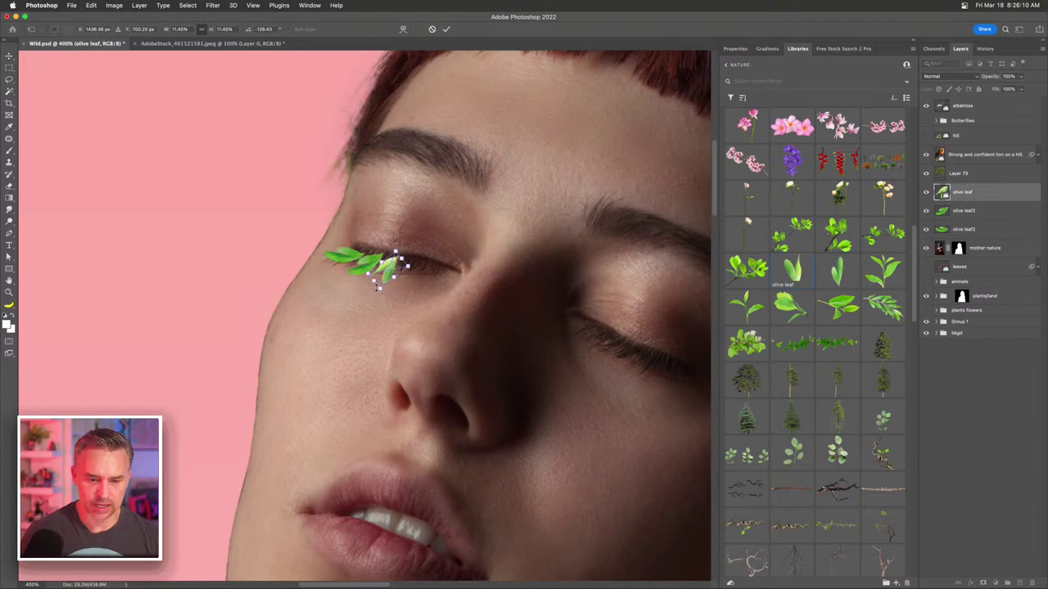
{"action": "mouse_move", "coordinate": [377, 296]}
{"action": "left_mouse_down"}
{"action": "mouse_move", "coordinate": [385, 277]}
{"action": "mouse_move", "coordinate": [379, 284]}
{"action": "left_mouse_up"}
{"action": "key", "text": "Return"}
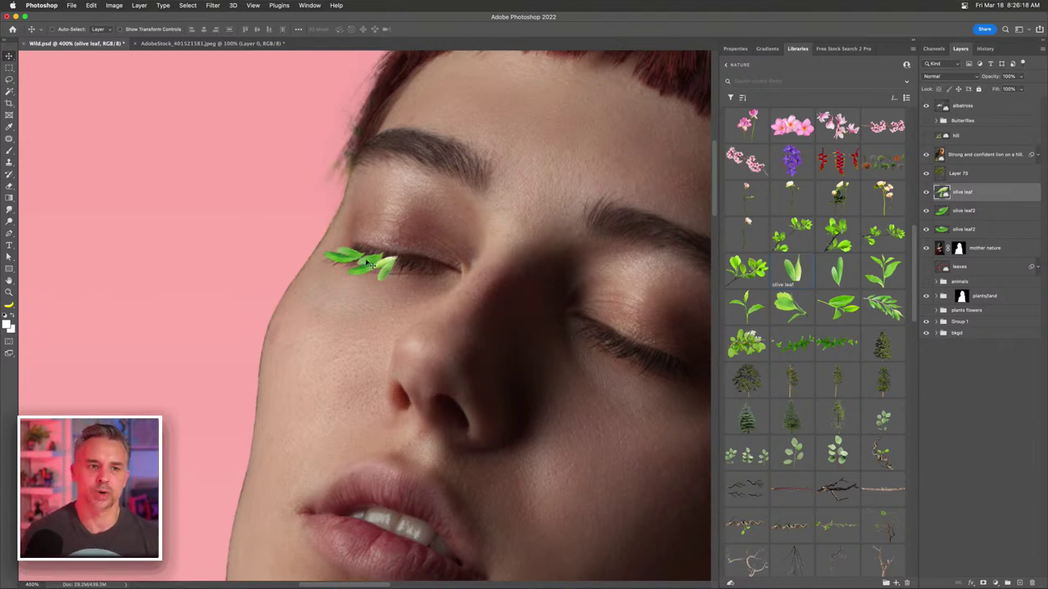
{"action": "scroll", "coordinate": [373, 263], "scroll_direction": "up", "scroll_amount": 3}
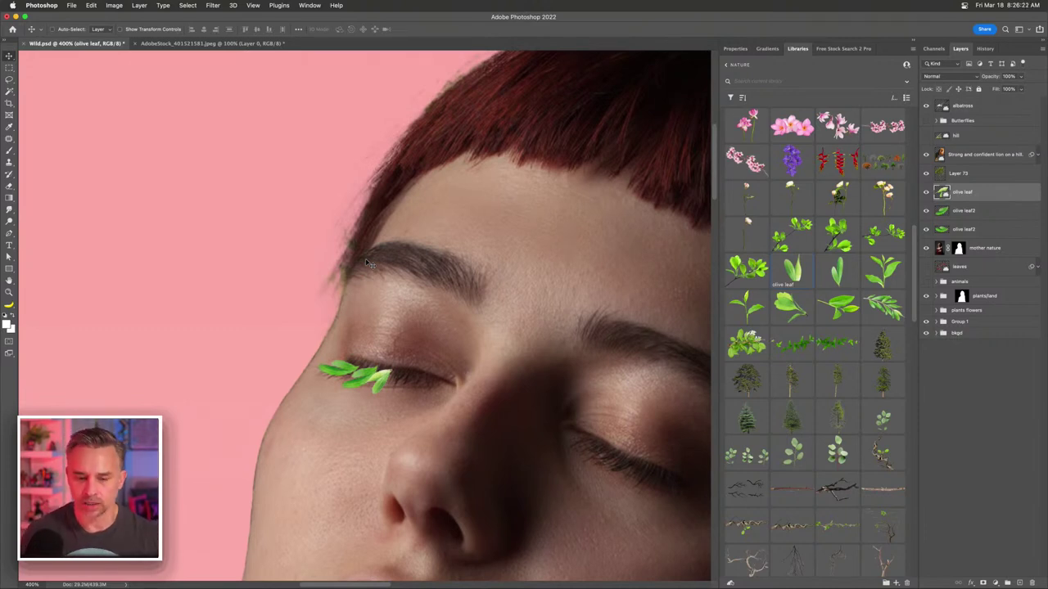
{"action": "left_click_drag", "start_coordinate": [394, 346], "coordinate": [374, 228]}
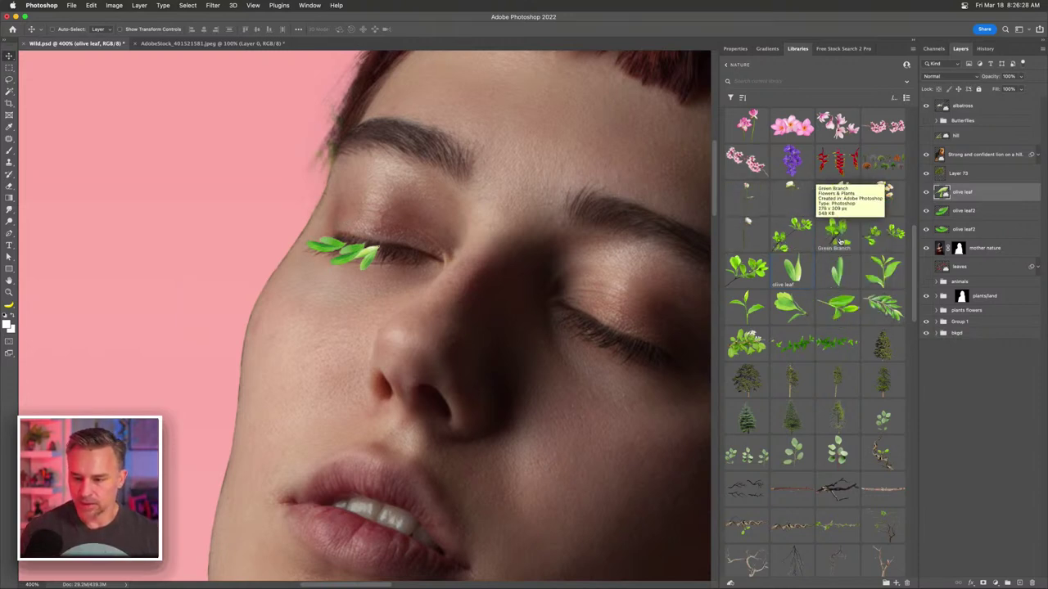
- Place the '3 leaves option' sprig, scale it to about 14%, distort a corner, and lay it on the eyelid
{"action": "left_click_drag", "start_coordinate": [831, 305], "coordinate": [491, 247]}
{"action": "left_click_drag", "start_coordinate": [124, 443], "coordinate": [603, 169]}
{"action": "left_click_drag", "start_coordinate": [671, 82], "coordinate": [302, 190]}
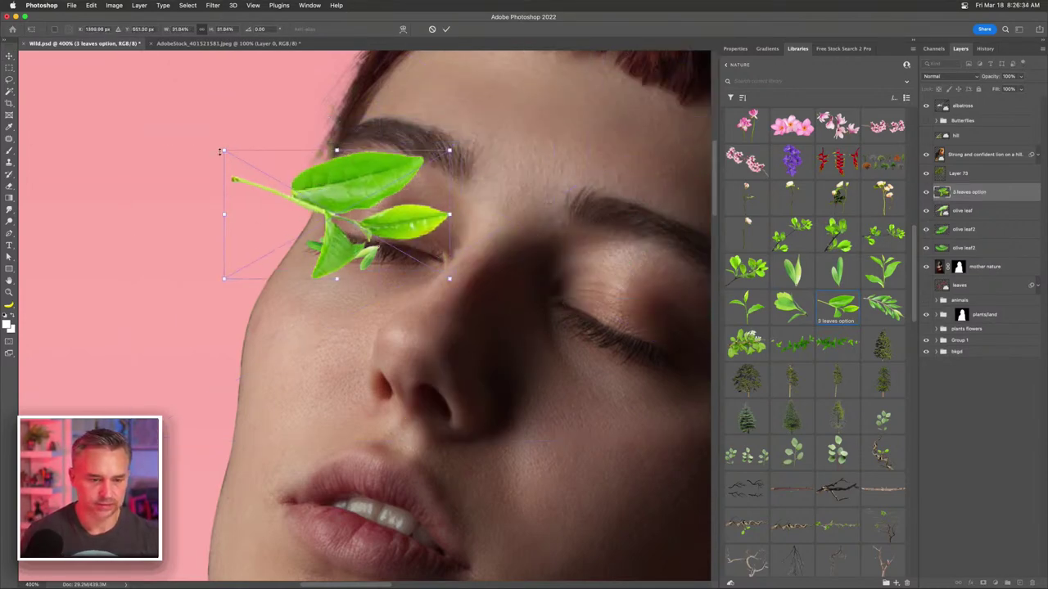
{"action": "left_click_drag", "start_coordinate": [227, 150], "coordinate": [506, 280]}
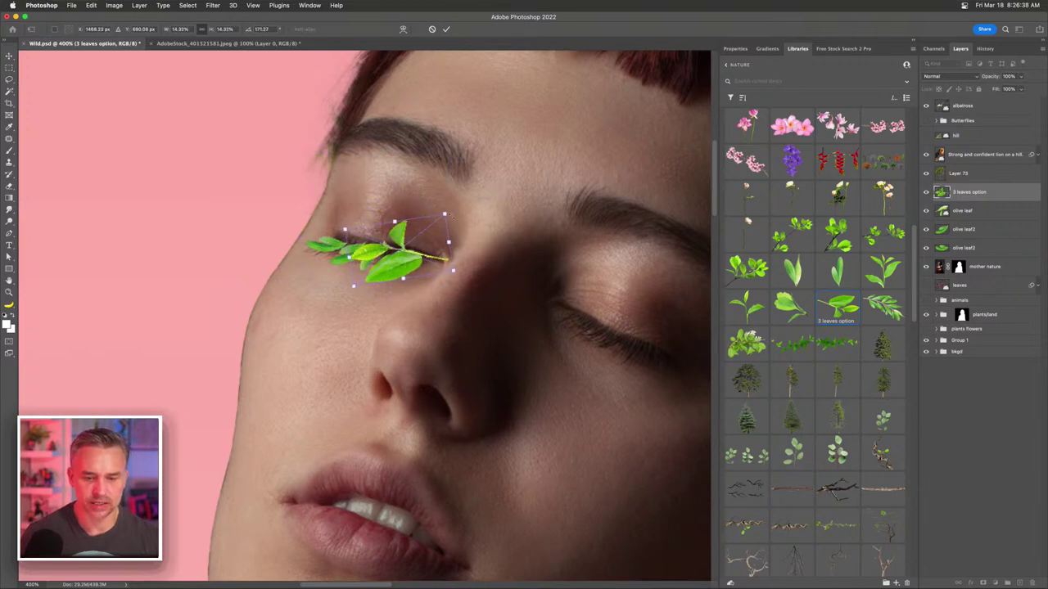
{"action": "left_click_drag", "start_coordinate": [443, 214], "coordinate": [437, 224]}
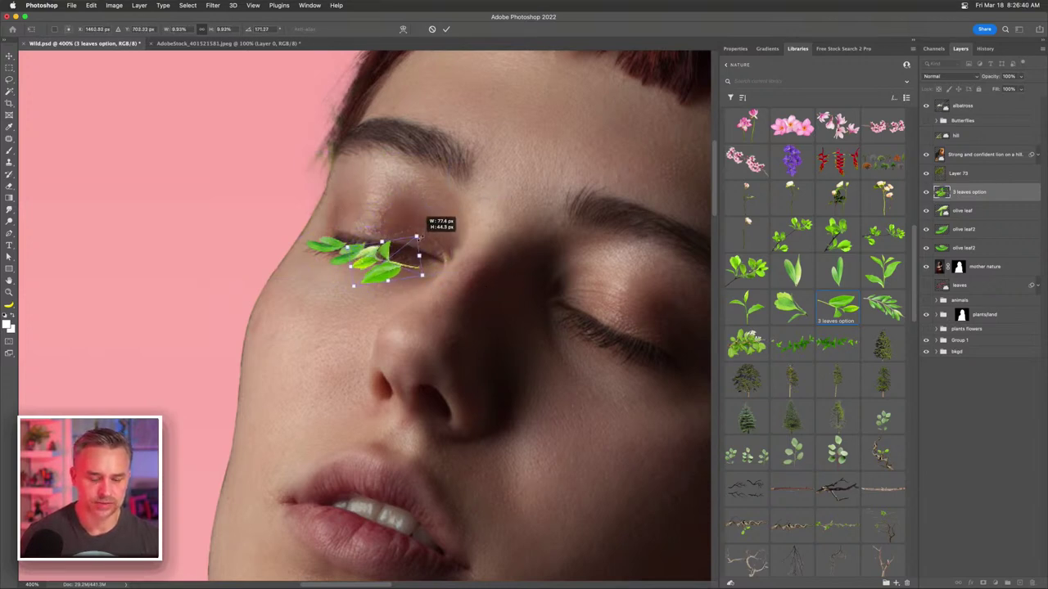
{"action": "key", "text": "Return"}
{"action": "left_click_drag", "start_coordinate": [375, 266], "coordinate": [385, 254]}
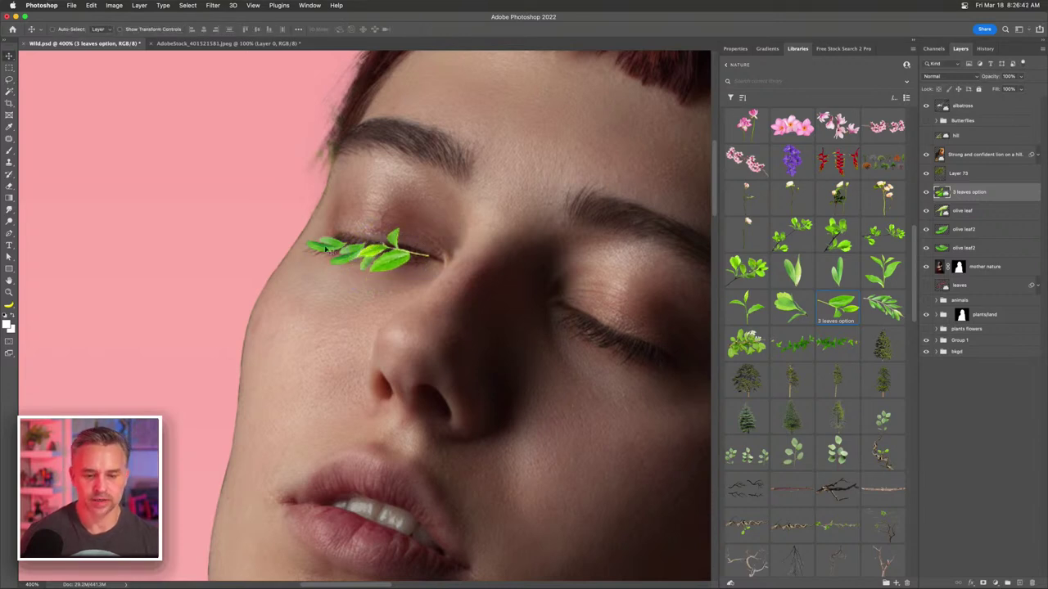
{"action": "left_click", "coordinate": [328, 243]}
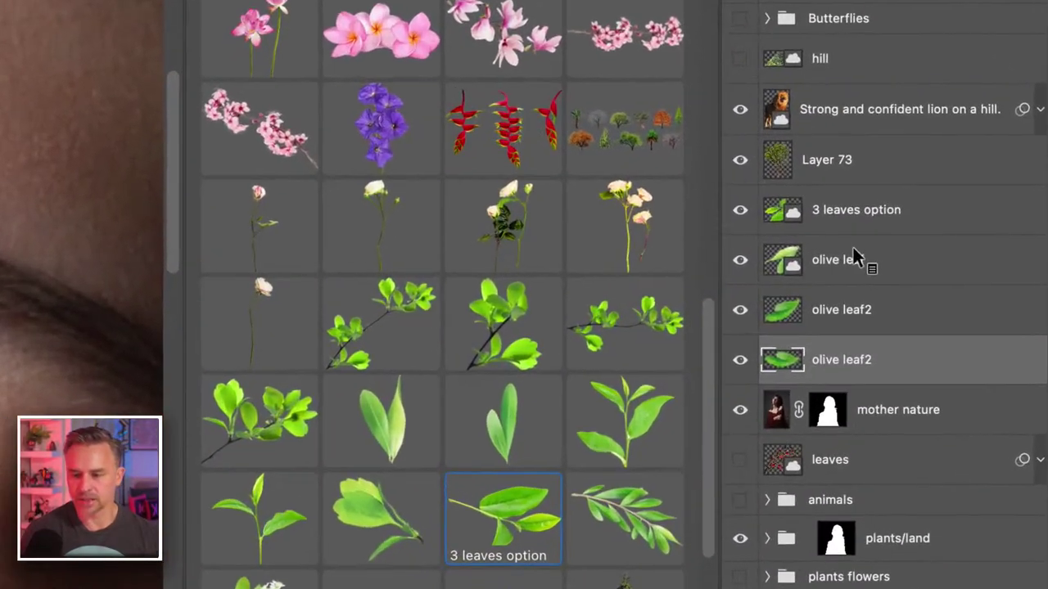
- Group the four eyelash leaf layers and name the group 'details'
{"action": "left_click", "coordinate": [998, 194], "text": "shift"}
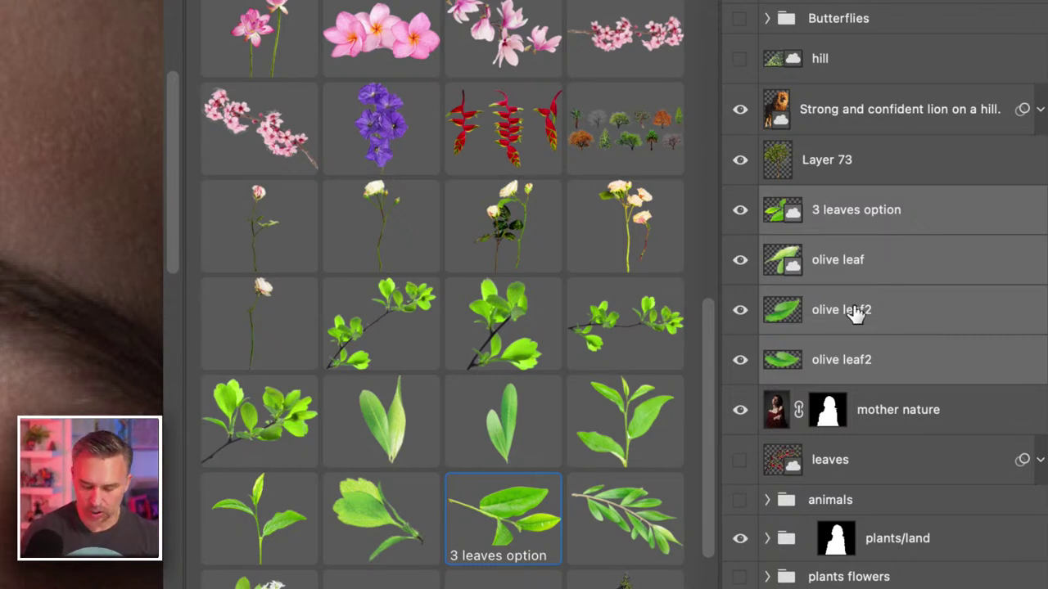
{"action": "key", "text": "ctrl+g"}
{"action": "double_click", "coordinate": [823, 202]}
{"action": "type", "text": "d"}
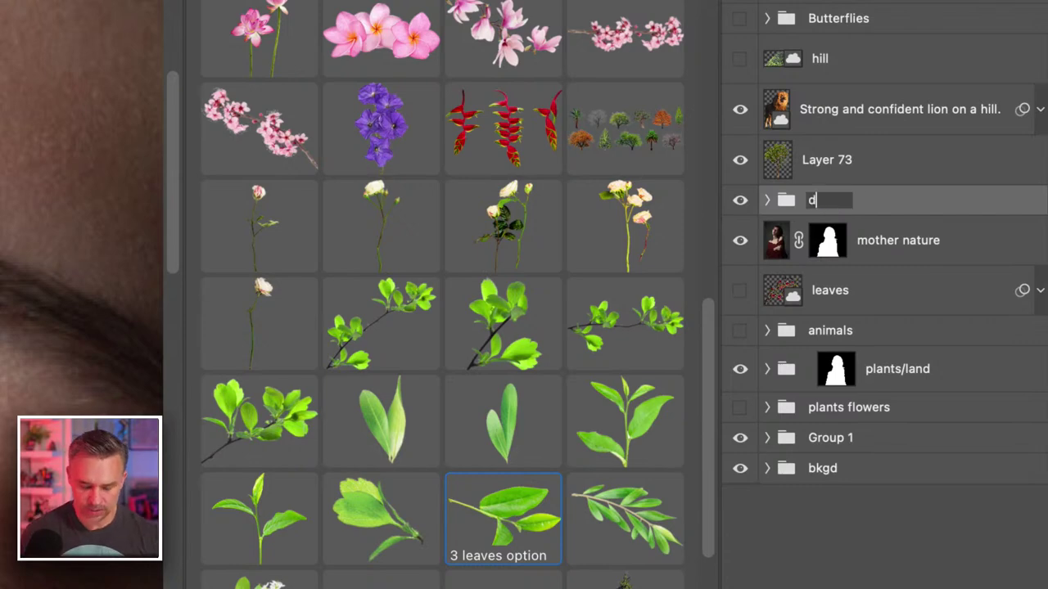
{"action": "type", "text": "etails"}
{"action": "key", "text": "Return"}
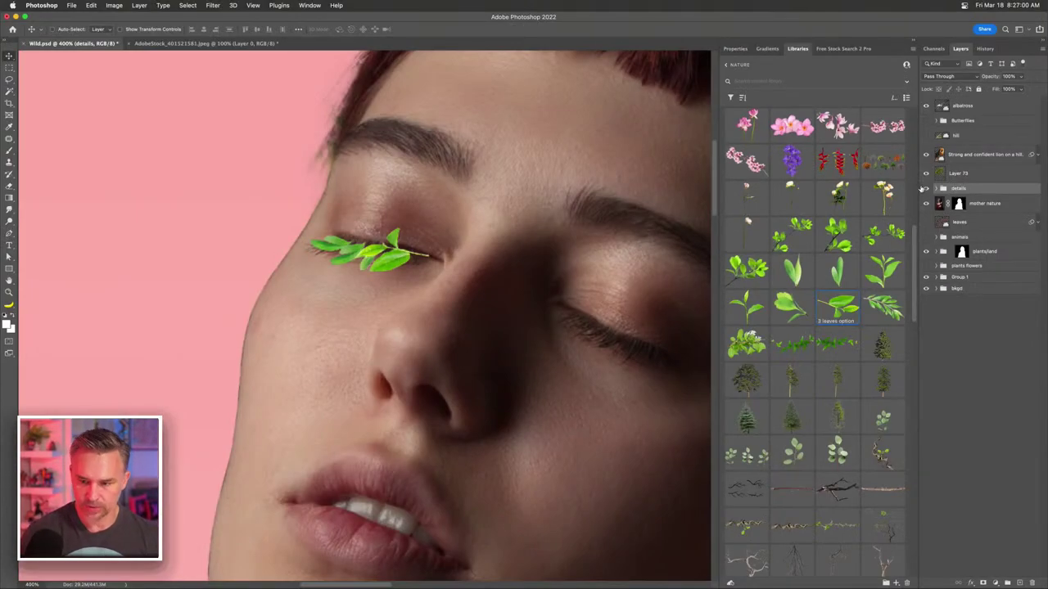
- Duplicate the four leaf layers inside 'details' and move the copy onto the right eye
{"action": "left_click", "coordinate": [937, 189]}
{"action": "left_click", "coordinate": [978, 204]}
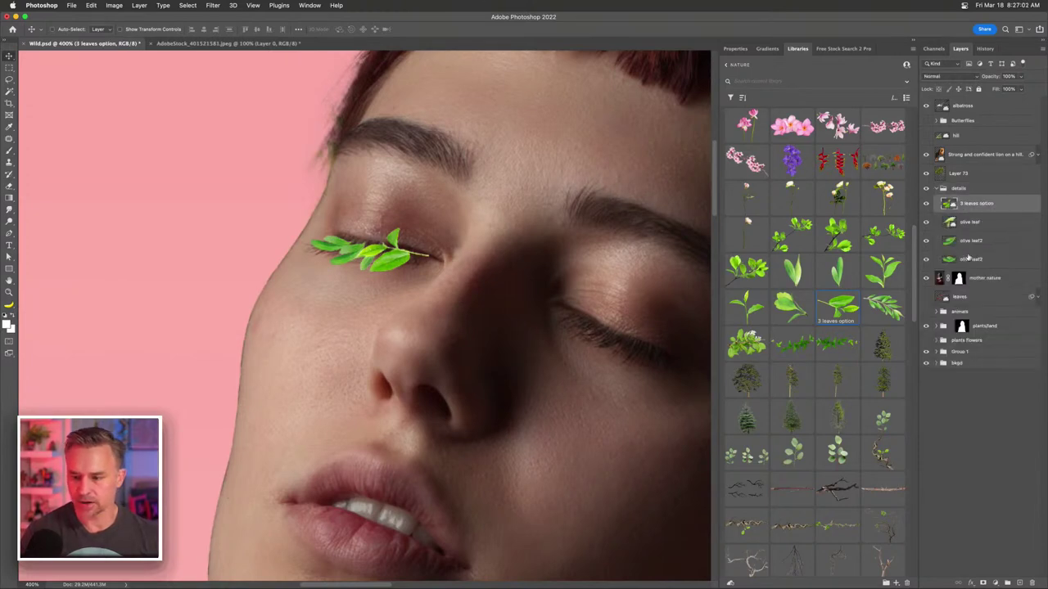
{"action": "left_click", "coordinate": [966, 260], "text": "shift"}
{"action": "key", "text": "super+j"}
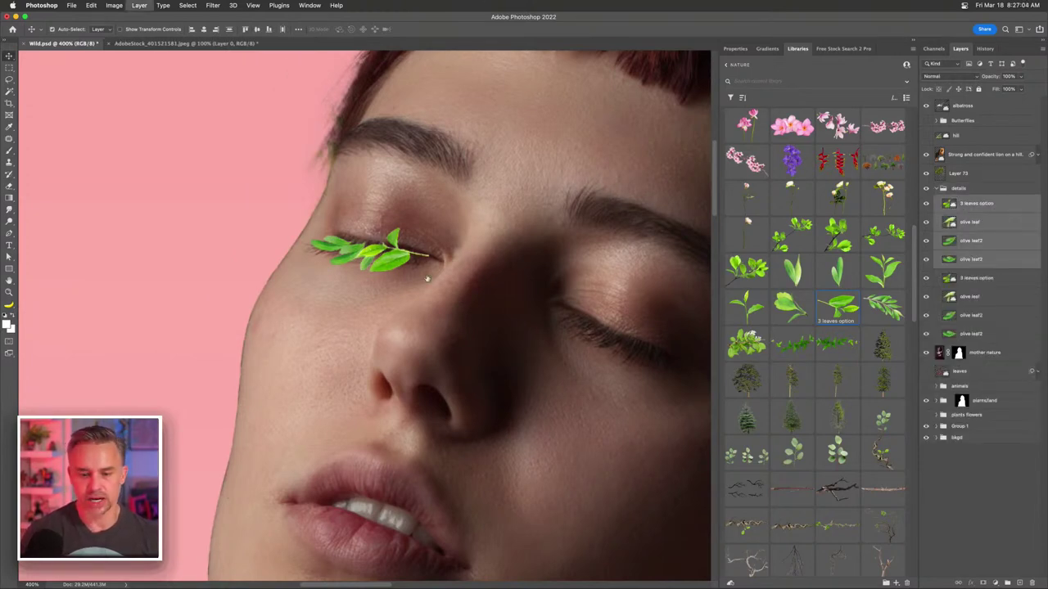
{"action": "left_click_drag", "start_coordinate": [385, 264], "coordinate": [608, 361]}
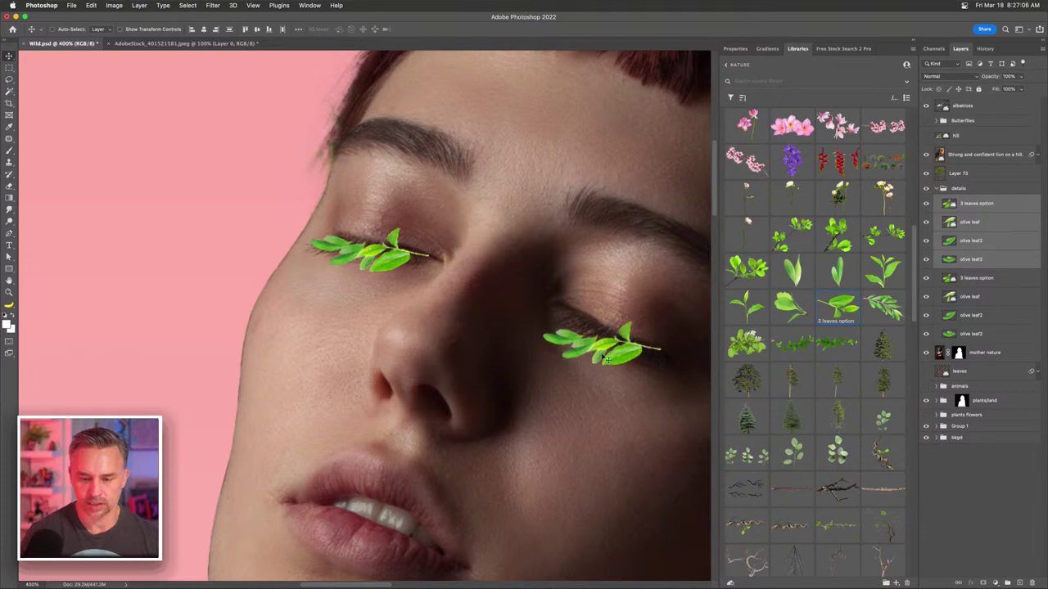
- Rotate the copied sprig to follow the right eyelid and nudge it slightly up and right
{"action": "key", "text": "super+t"}
{"action": "left_click_drag", "start_coordinate": [533, 296], "coordinate": [534, 288]}
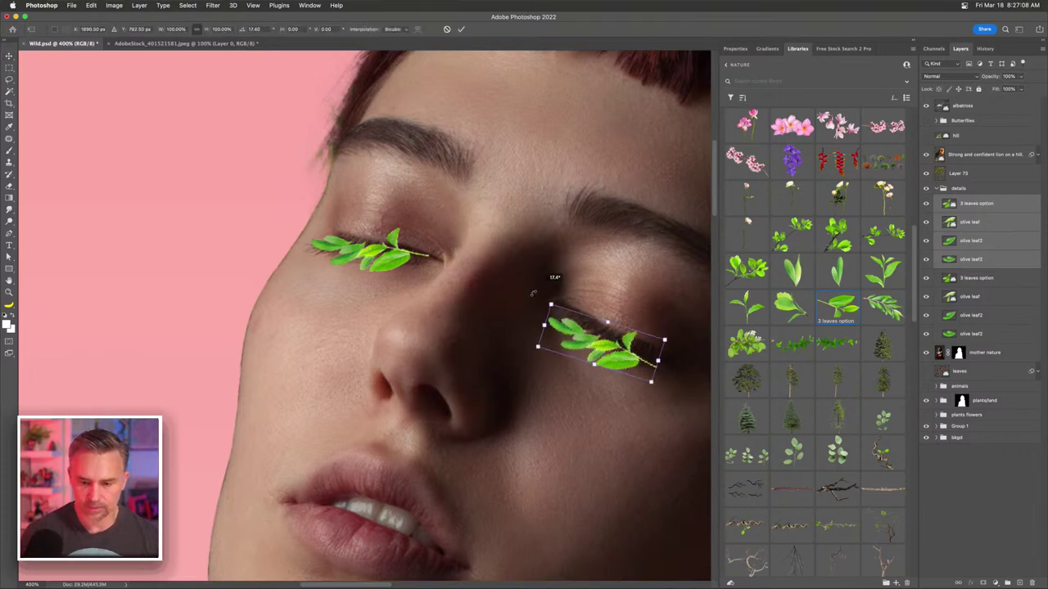
{"action": "key", "text": "Return"}
{"action": "left_click_drag", "start_coordinate": [577, 337], "coordinate": [583, 331]}
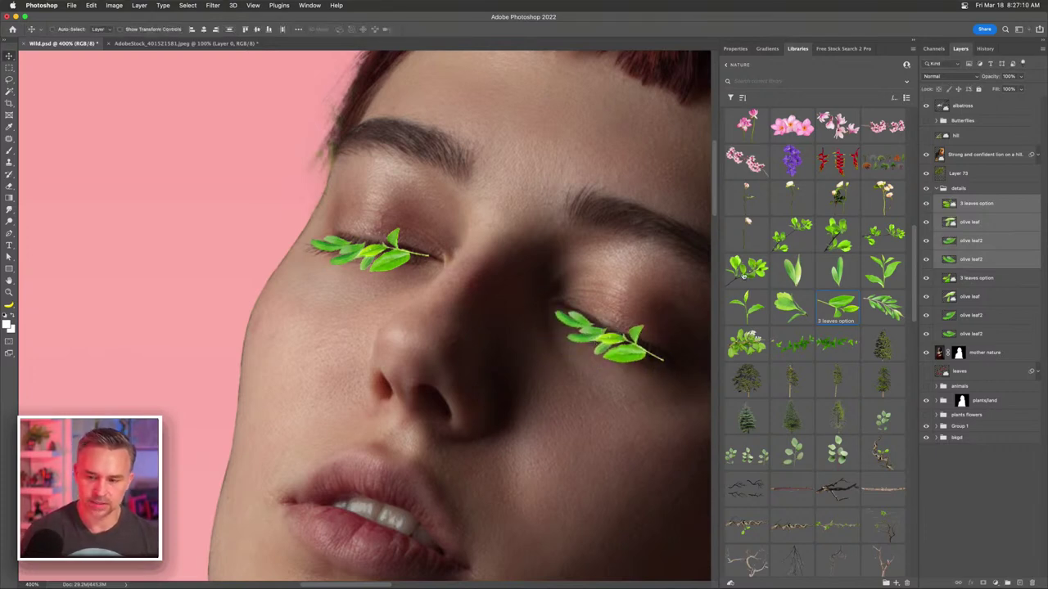
- Rotate the single copied olive leaf2 about -39 degrees, then collapse the details group
{"action": "left_click", "coordinate": [1005, 230]}
{"action": "left_click", "coordinate": [994, 259]}
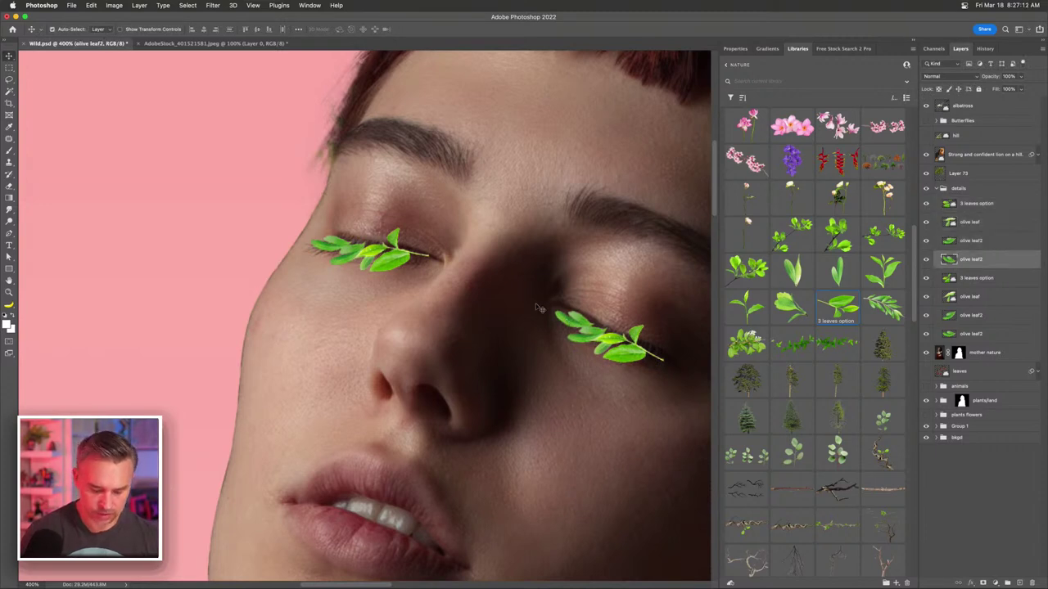
{"action": "key", "text": "super+t"}
{"action": "left_click_drag", "start_coordinate": [541, 288], "coordinate": [572, 295]}
{"action": "key", "text": "Return"}
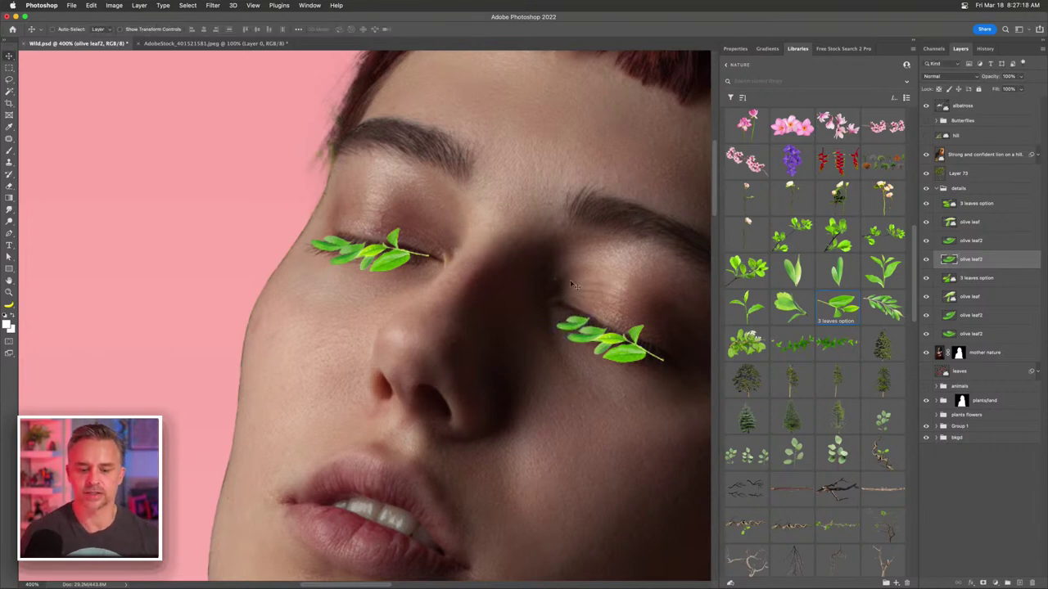
{"action": "left_click", "coordinate": [936, 189]}
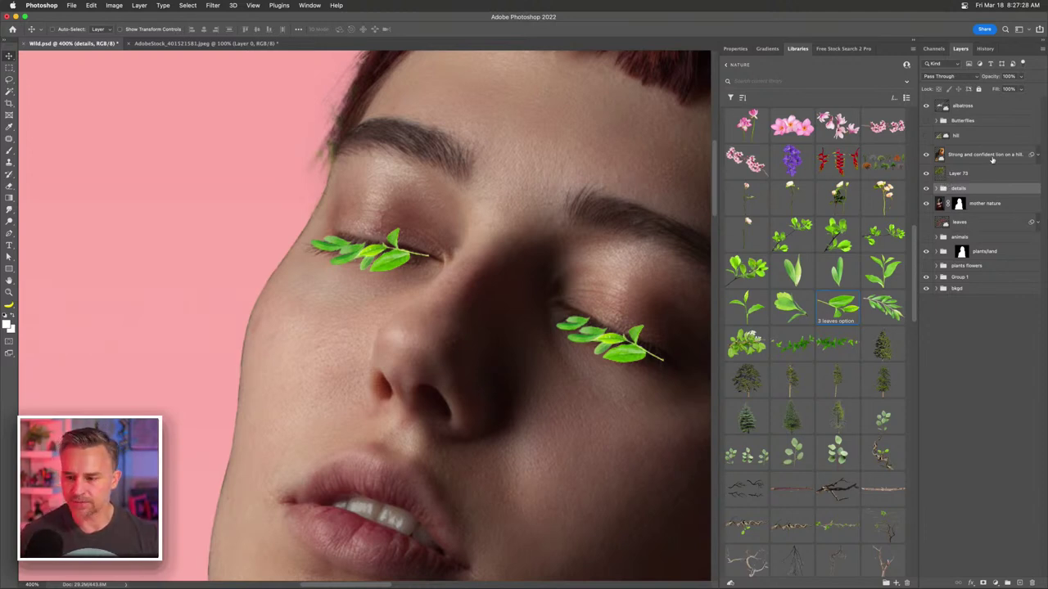
- Move 'mother nature' out of the details group to just above plants/land and clip it there
{"action": "left_click", "coordinate": [986, 206]}
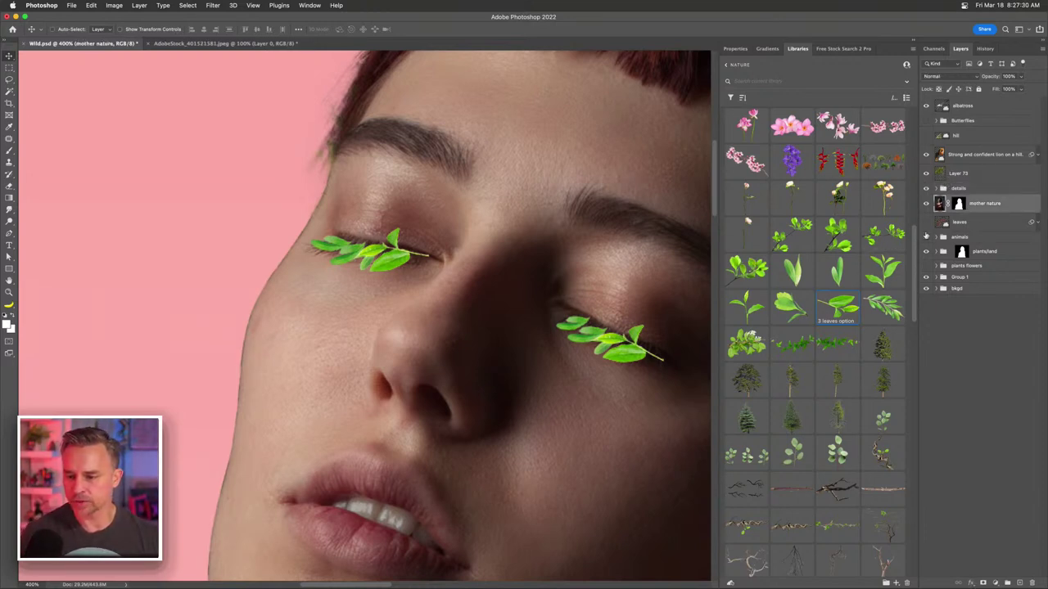
{"action": "left_click", "coordinate": [926, 237]}
{"action": "left_click", "coordinate": [926, 237]}
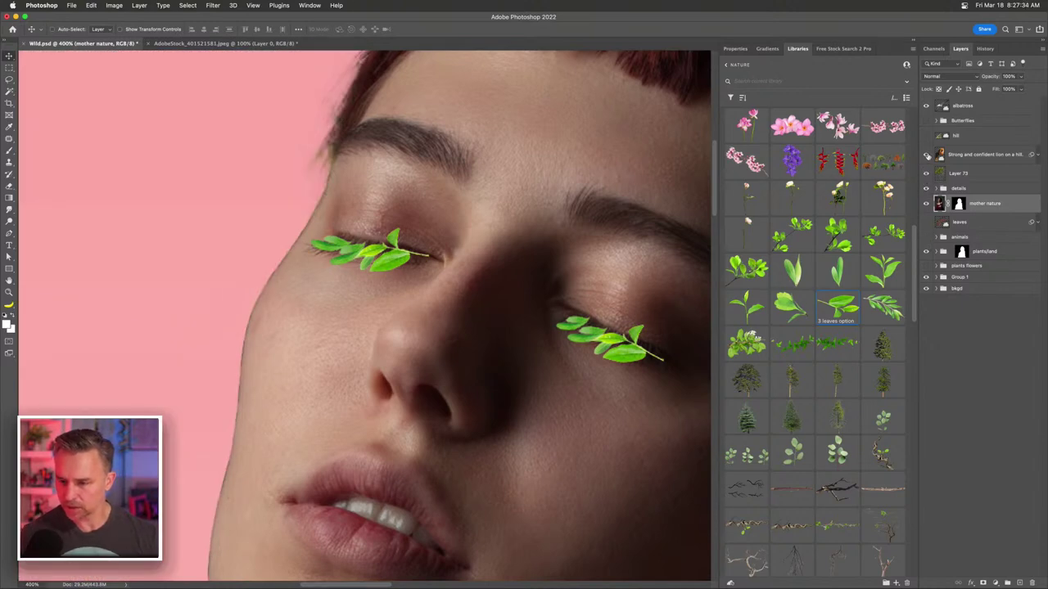
{"action": "left_click", "coordinate": [928, 204]}
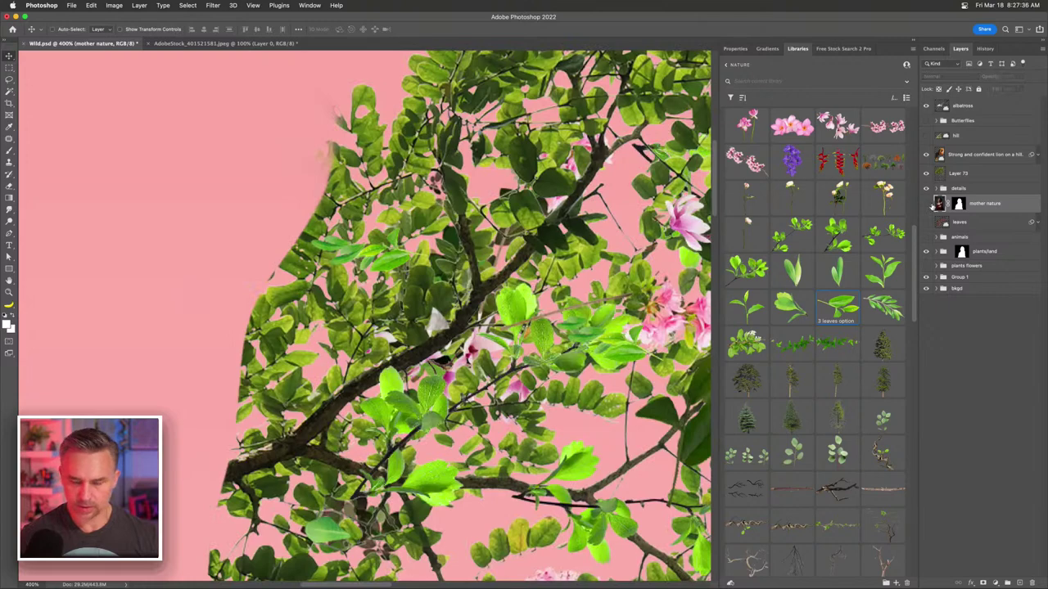
{"action": "key", "text": "super+minus"}
{"action": "key", "text": "super+minus"}
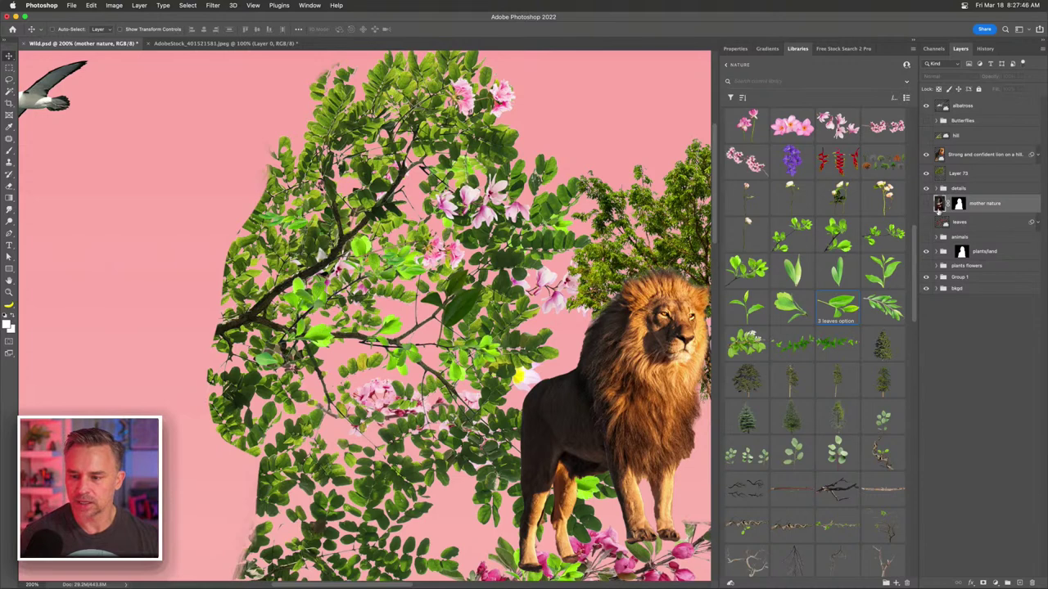
{"action": "left_click_drag", "start_coordinate": [1013, 206], "coordinate": [999, 251]}
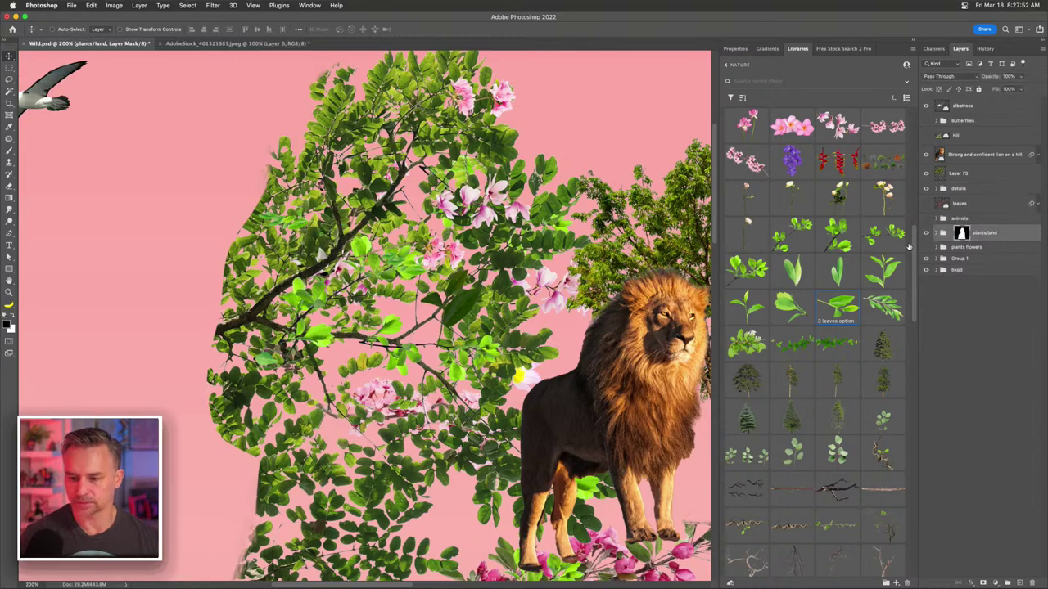
{"action": "key", "text": "ctrl+z"}
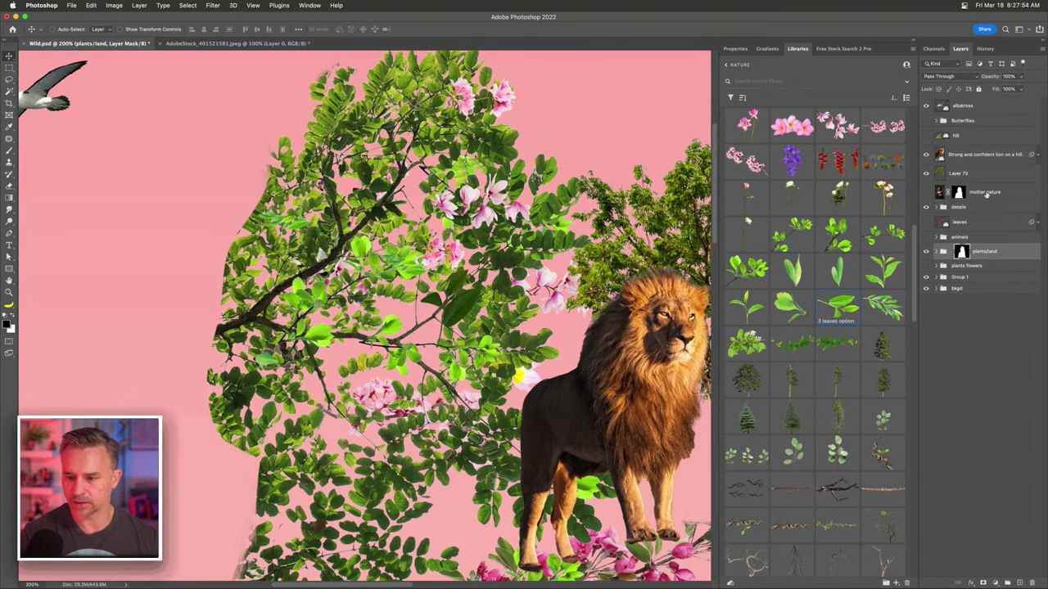
{"action": "left_click_drag", "start_coordinate": [995, 195], "coordinate": [999, 246]}
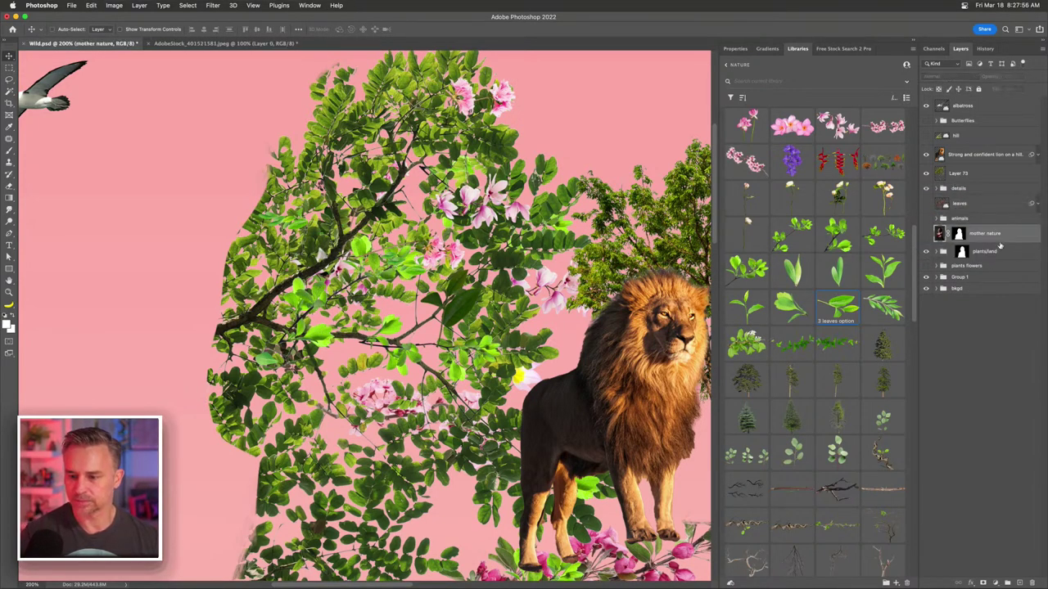
{"action": "left_click", "coordinate": [925, 234]}
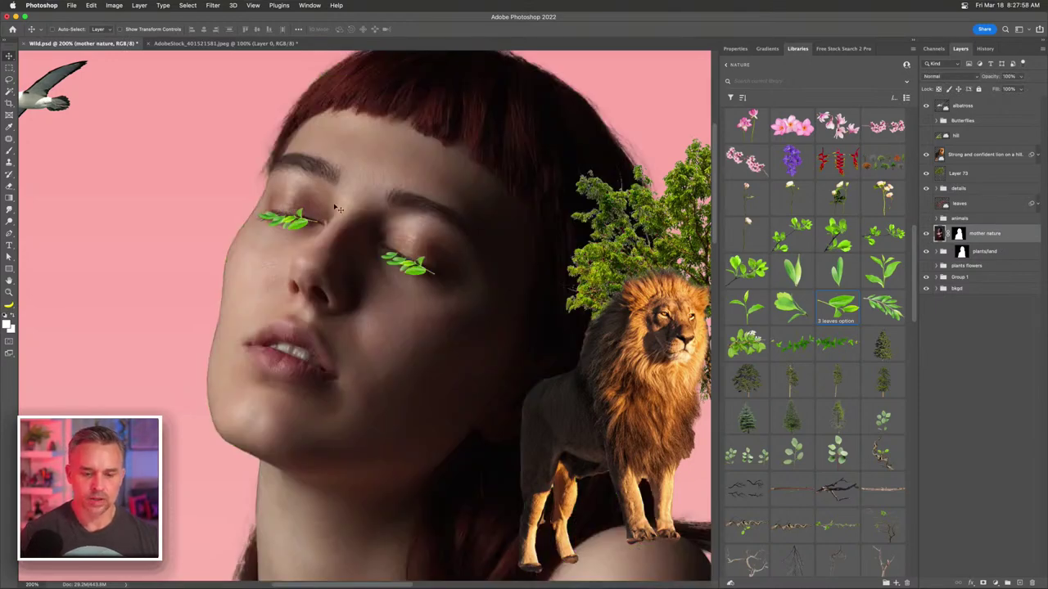
{"action": "key", "text": "ctrl+equal"}
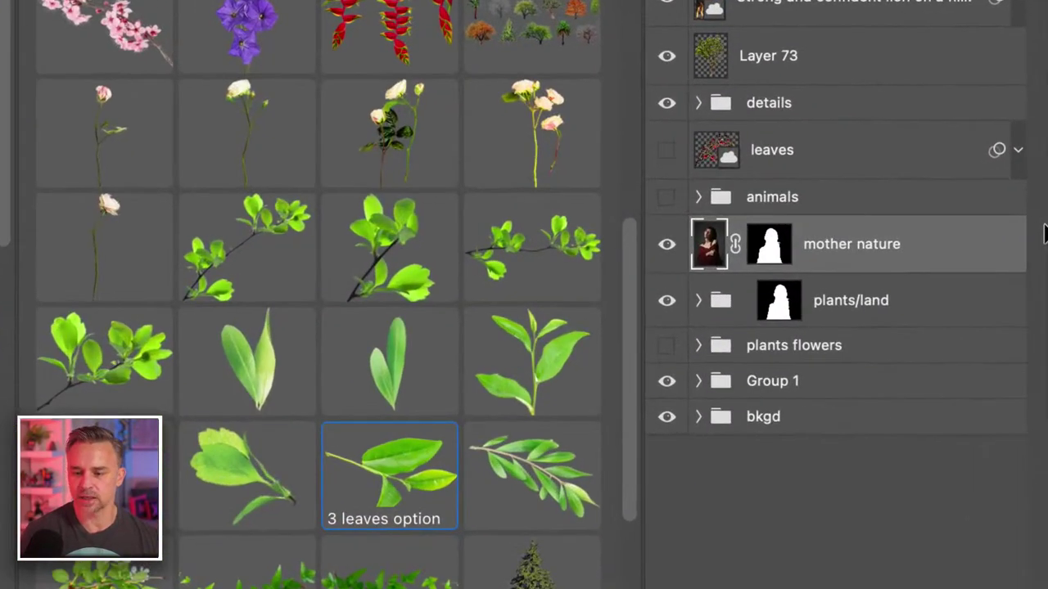
{"action": "left_click", "coordinate": [877, 270], "text": "alt"}
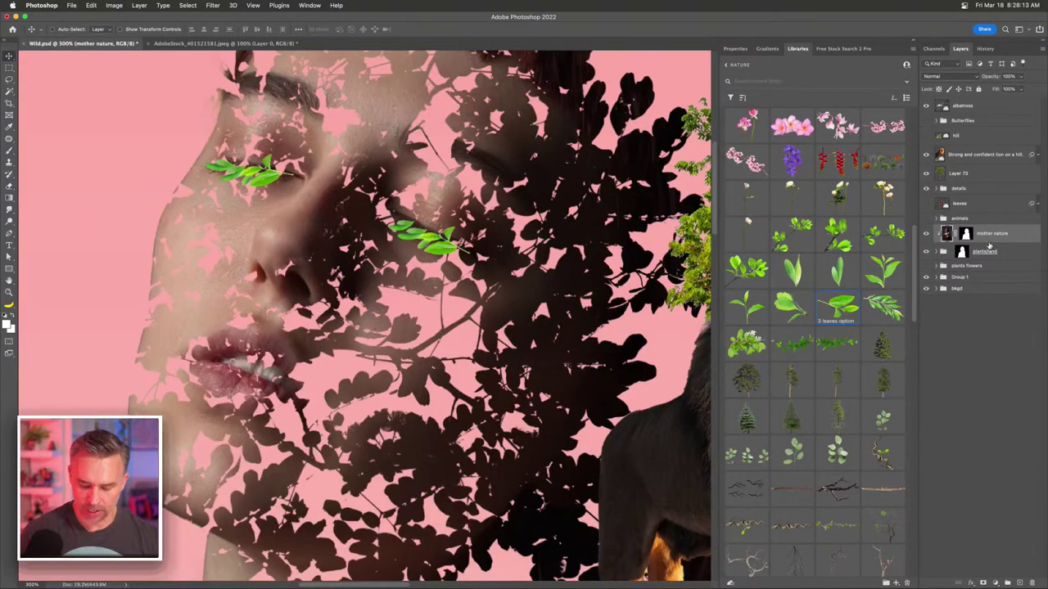
{"action": "key", "text": "super+1"}
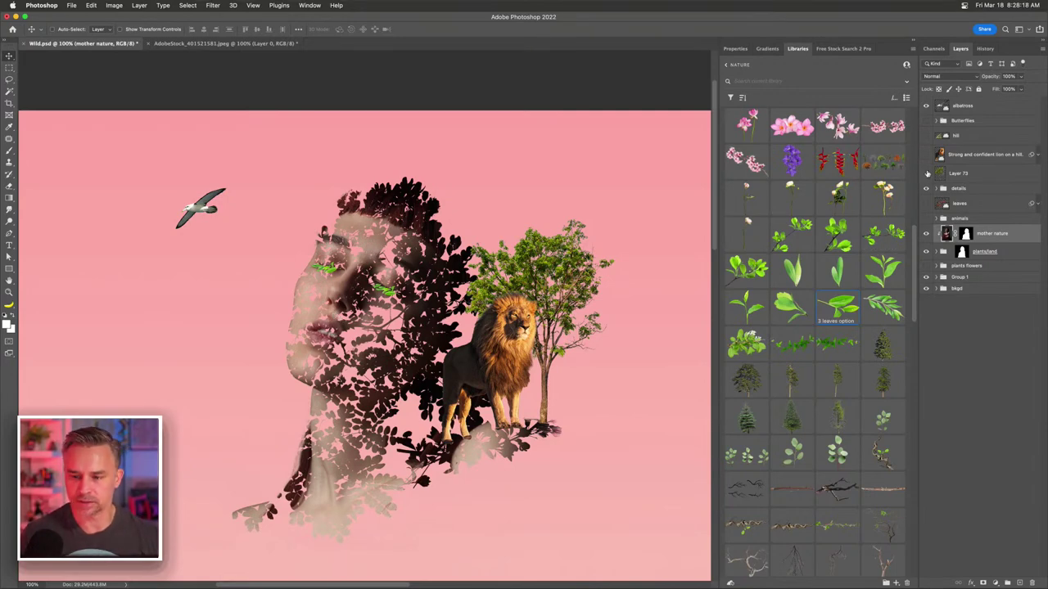
- Hide the lion-and-tree layer, zoom to 200%, and open mother nature's blend mode list
{"action": "left_click", "coordinate": [926, 173]}
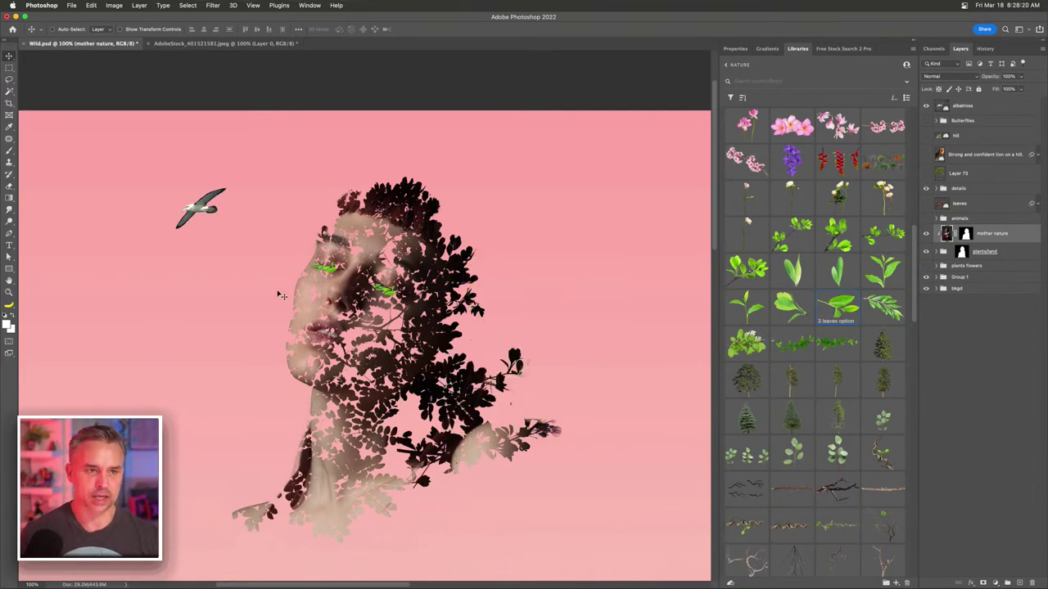
{"action": "key", "text": "super+equal"}
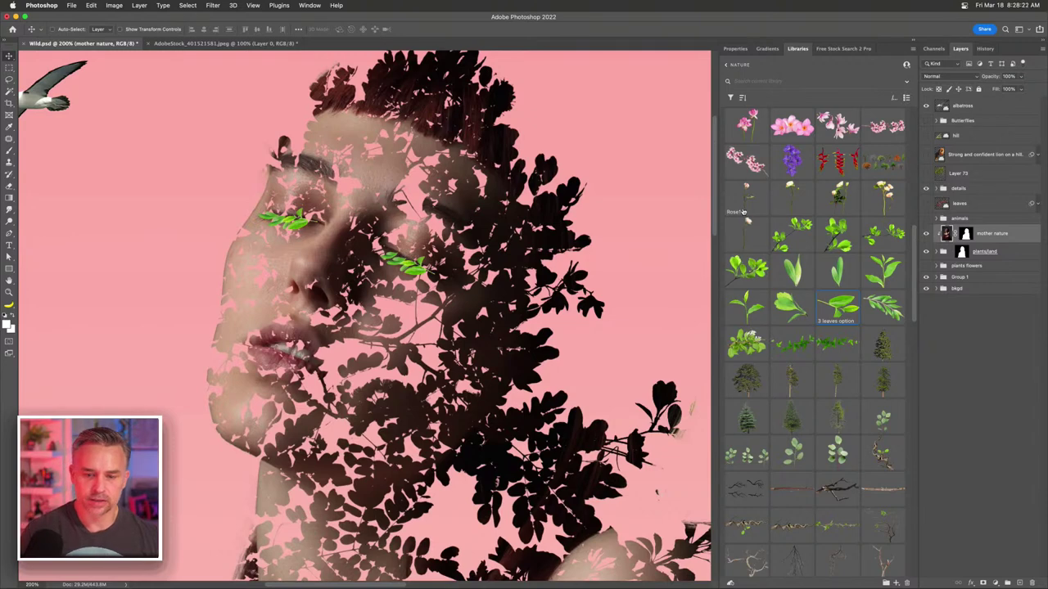
{"action": "left_click", "coordinate": [958, 76]}
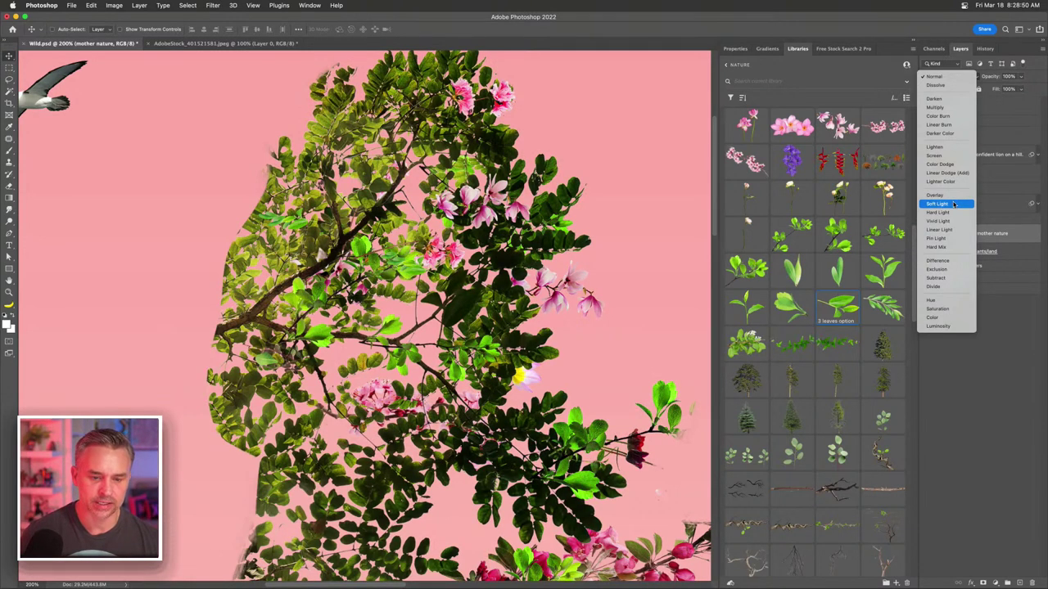
- Set the mother nature layer to Soft Light and inspect the branches and albatross
{"action": "left_click", "coordinate": [953, 204]}
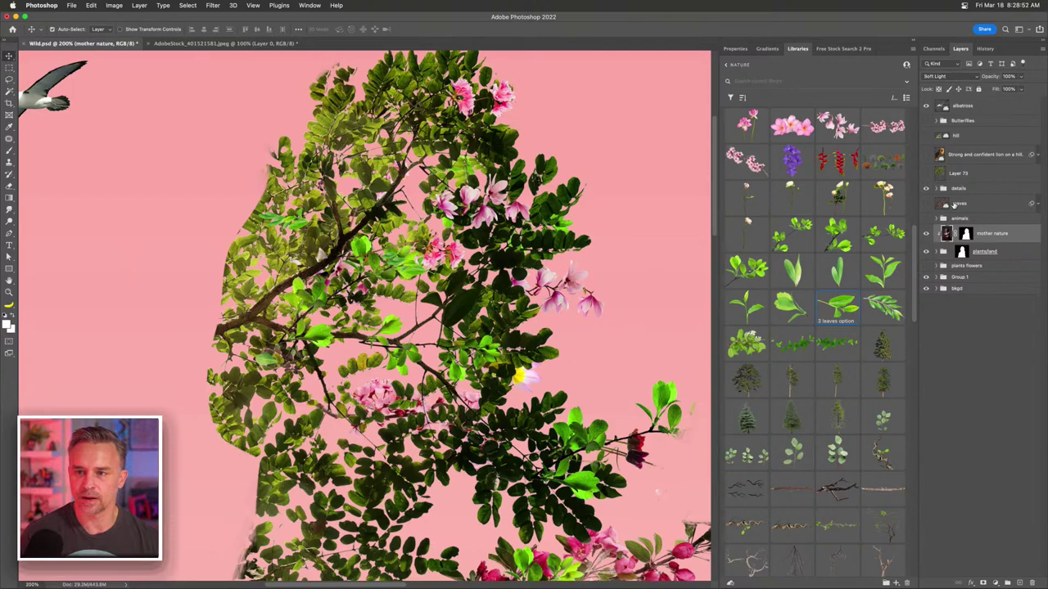
{"action": "key", "text": "super+minus"}
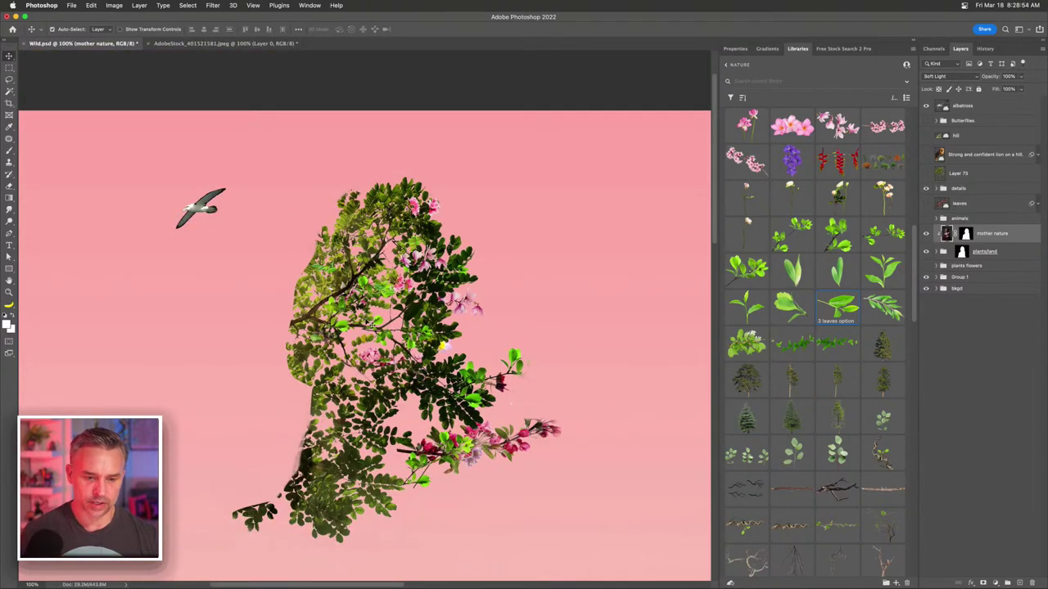
{"action": "key", "text": "super+plus"}
{"action": "scroll", "coordinate": [336, 243], "scroll_direction": "left", "scroll_amount": 3}
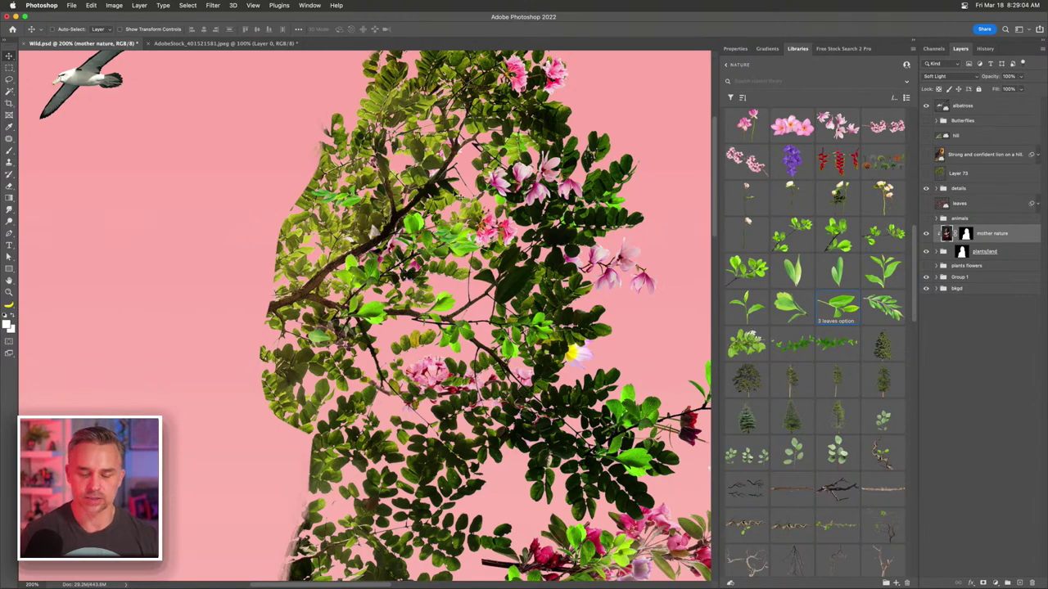
{"action": "left_click_drag", "start_coordinate": [473, 333], "coordinate": [319, 237]}
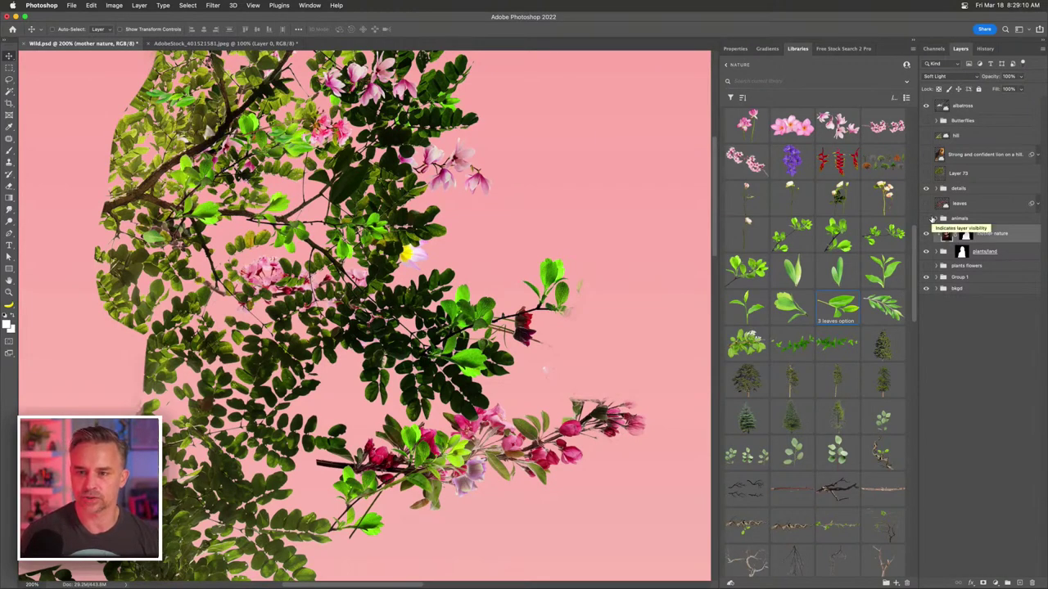
{"action": "left_click_drag", "start_coordinate": [307, 243], "coordinate": [411, 331]}
- At 100% zoom, duplicate mother nature and move the copy below the plant group
{"action": "key", "text": "super+minus"}
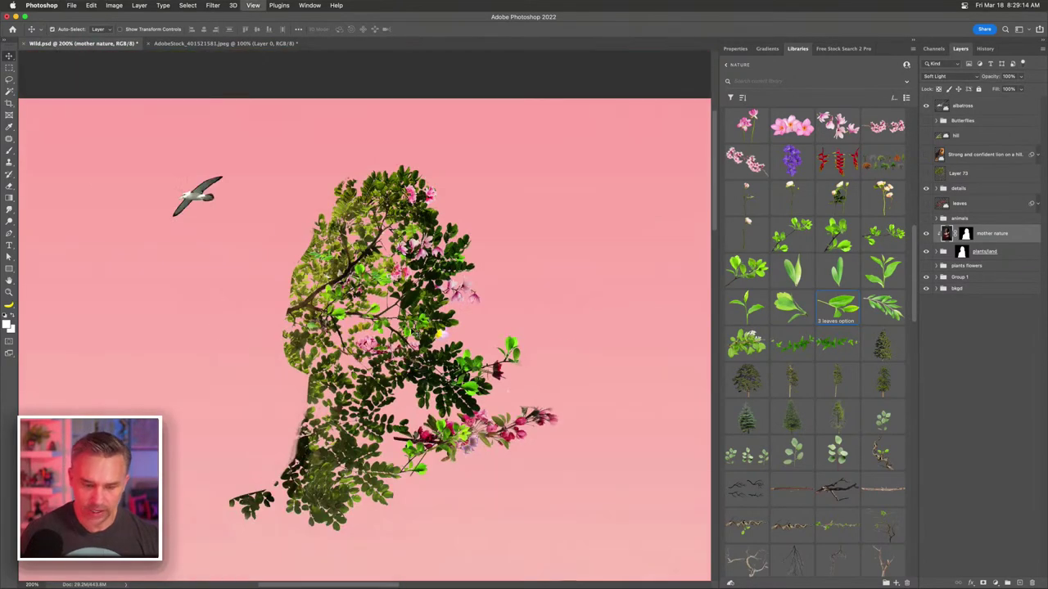
{"action": "scroll", "coordinate": [360, 368], "scroll_direction": "down", "scroll_amount": 3}
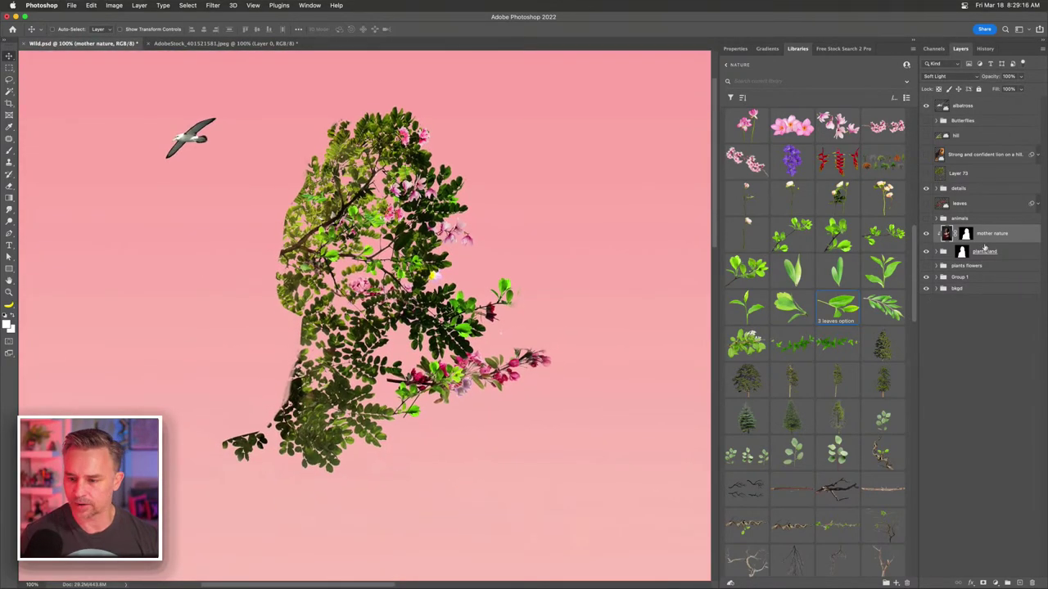
{"action": "key", "text": "super+j"}
{"action": "left_click_drag", "start_coordinate": [1005, 237], "coordinate": [1003, 280]}
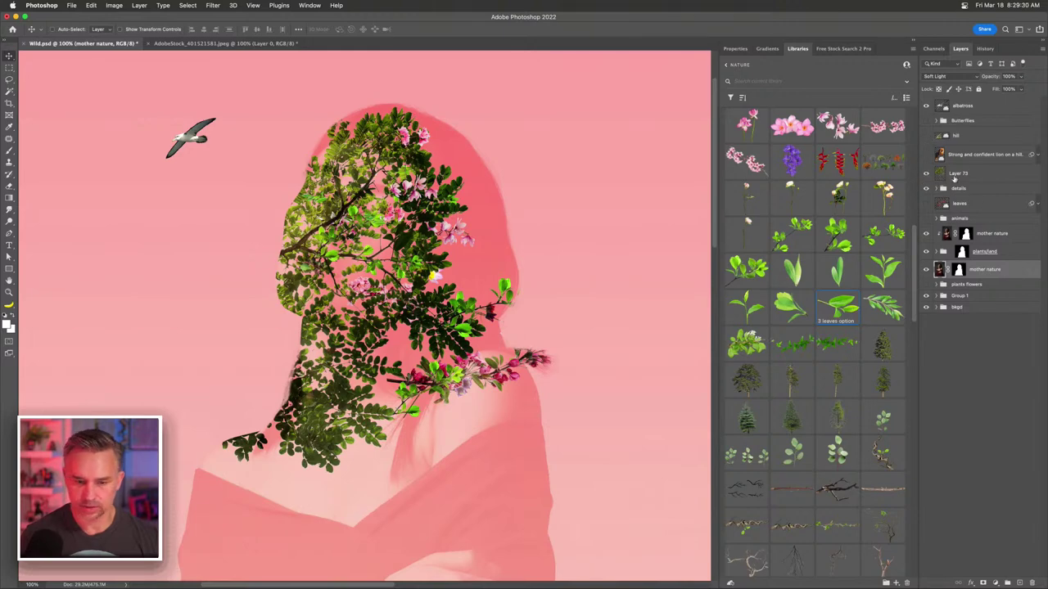
- Show the tree (Layer 73), move it beside the woman's head, and shrink it to about 80%
{"action": "left_click", "coordinate": [926, 174]}
{"action": "left_click", "coordinate": [956, 174]}
{"action": "left_click_drag", "start_coordinate": [516, 216], "coordinate": [193, 296]}
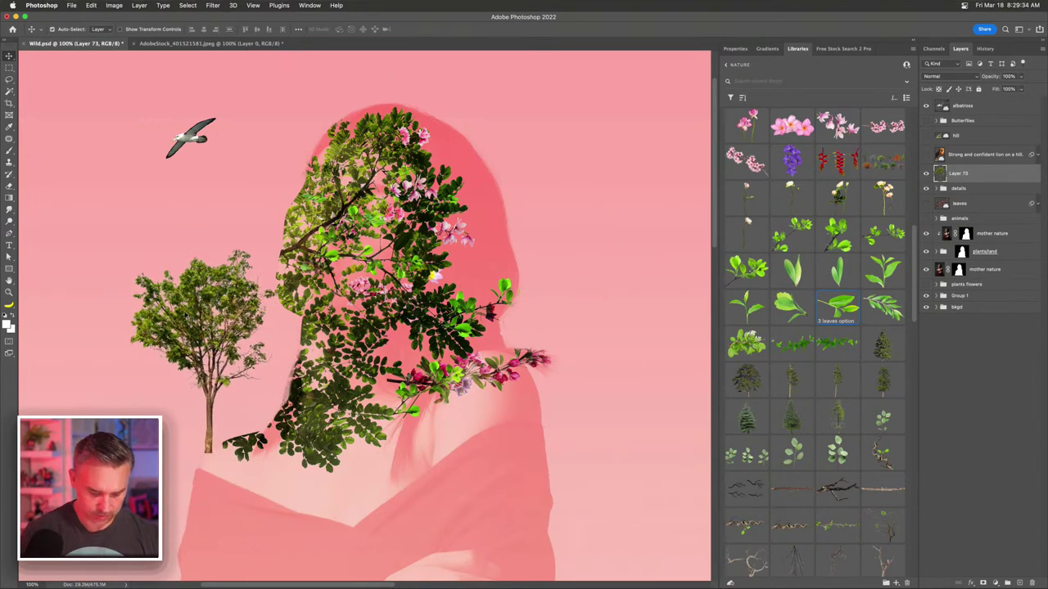
{"action": "key", "text": "super+t"}
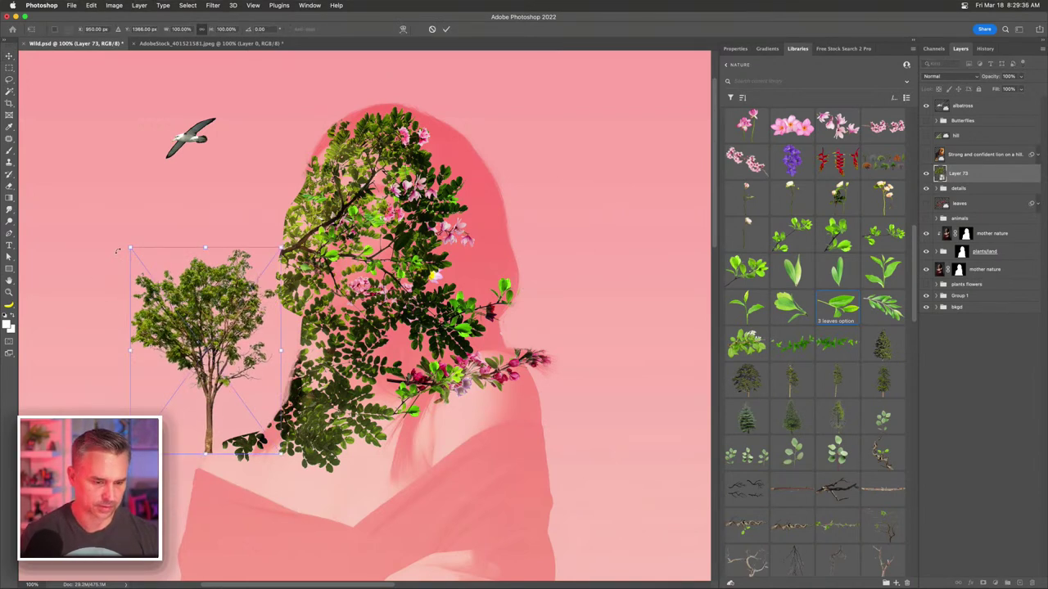
{"action": "left_click_drag", "start_coordinate": [128, 245], "coordinate": [211, 355]}
{"action": "key", "text": "Return"}
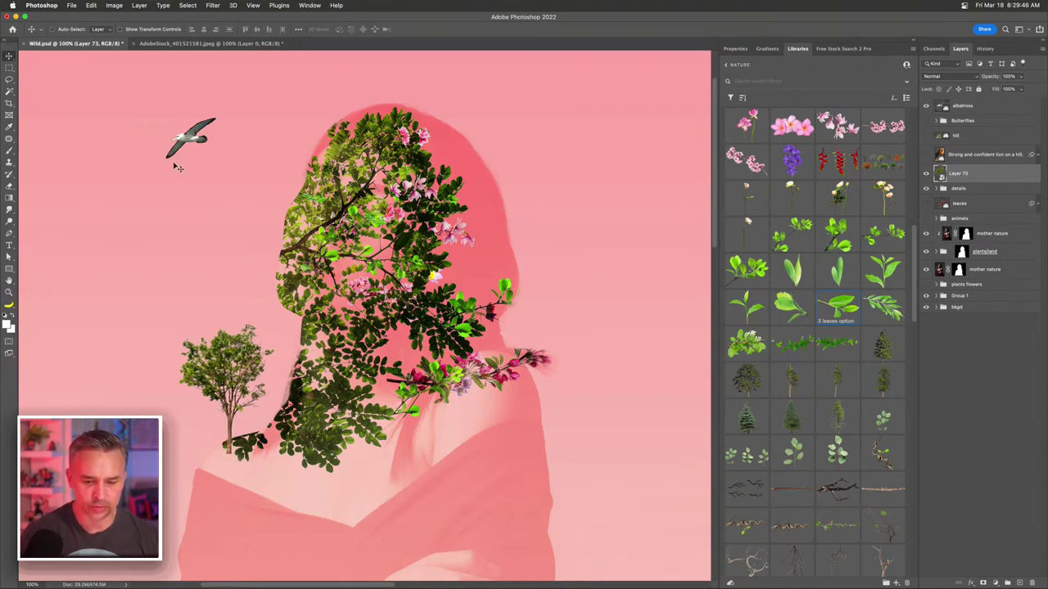
- Show the lion and scale it down to stand on the flowering branch at the shoulder
{"action": "left_click", "coordinate": [926, 154]}
{"action": "left_click", "coordinate": [982, 154]}
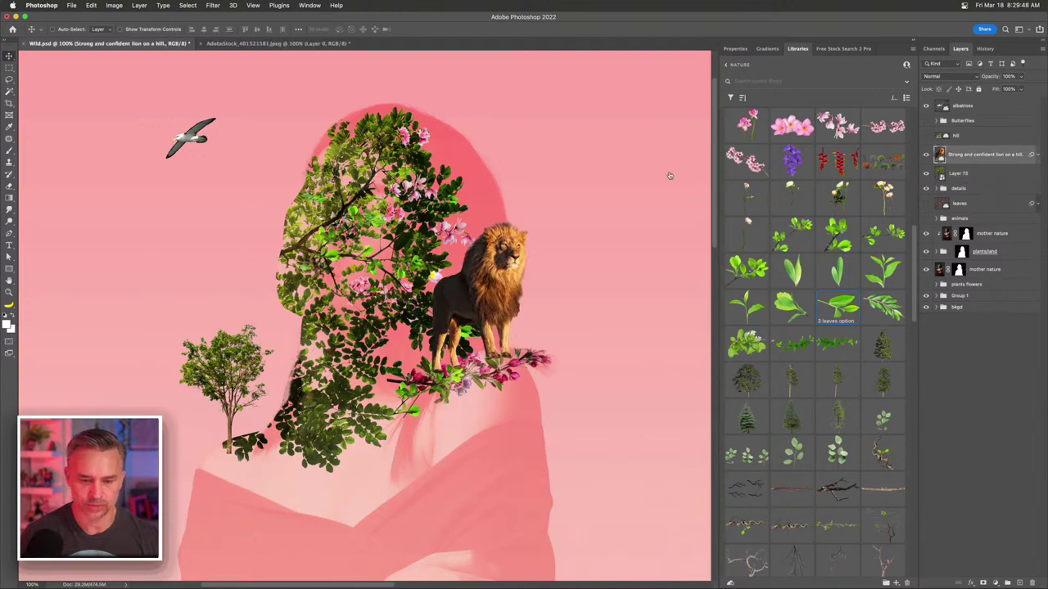
{"action": "key", "text": "super+t"}
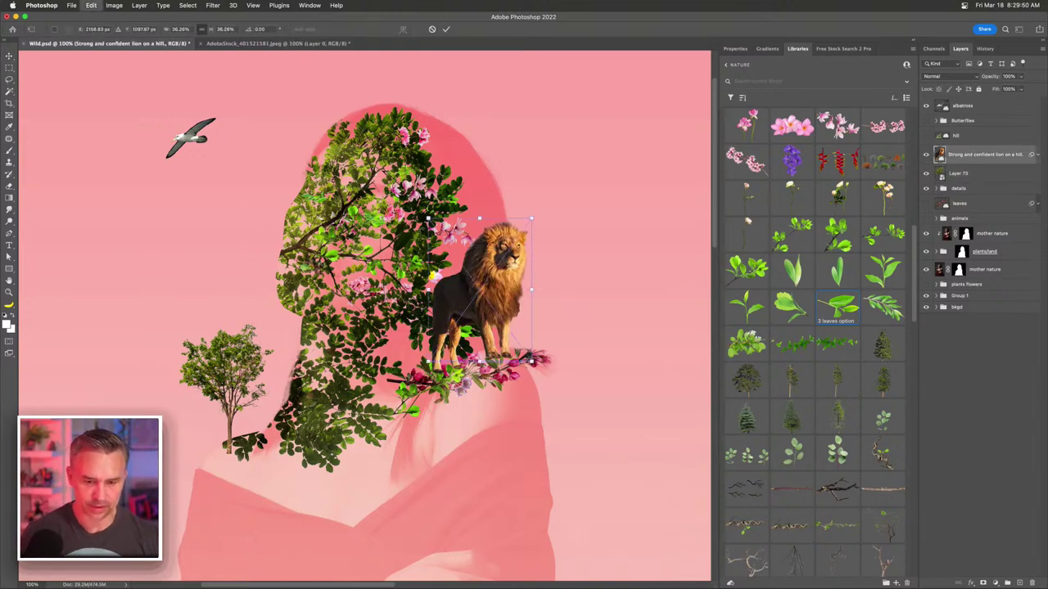
{"action": "left_click_drag", "start_coordinate": [430, 219], "coordinate": [440, 247]}
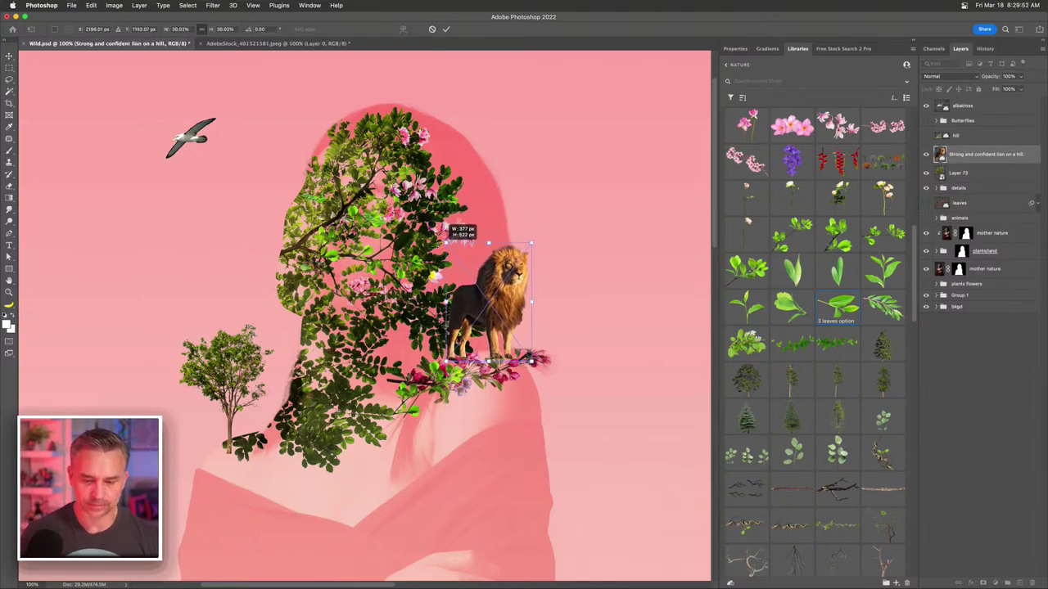
{"action": "key", "text": "Return"}
{"action": "scroll", "coordinate": [444, 250], "scroll_direction": "up", "scroll_amount": 5}
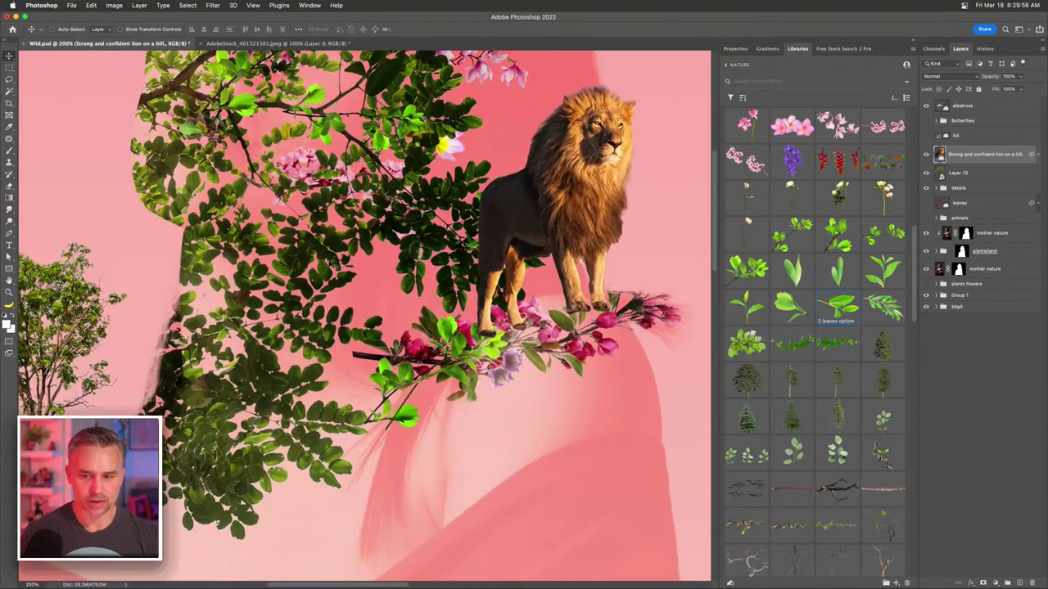
{"action": "scroll", "coordinate": [344, 263], "scroll_direction": "up", "scroll_amount": 5}
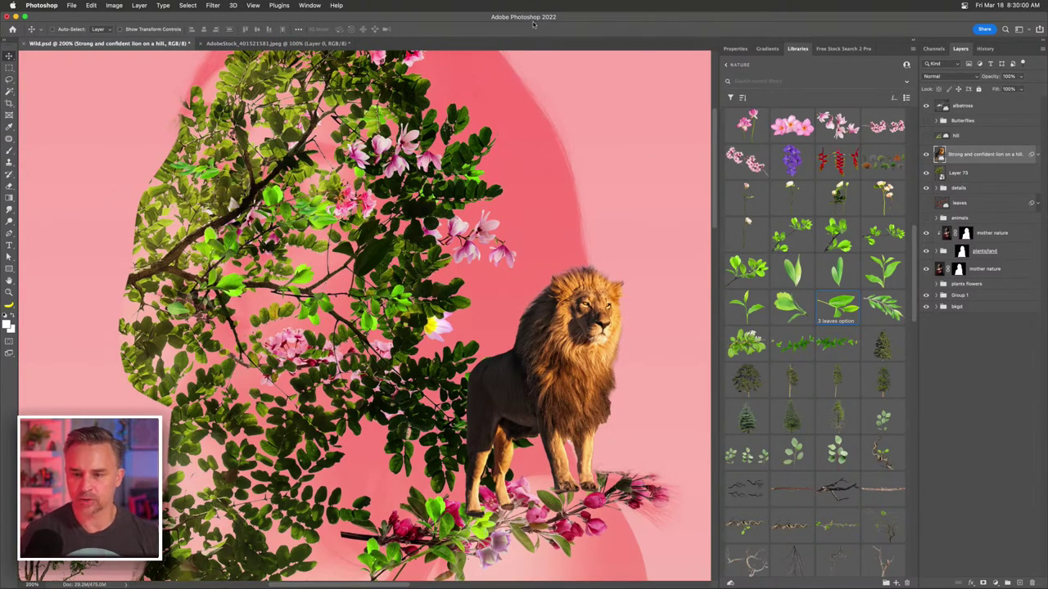
{"action": "left_click", "coordinate": [729, 49]}
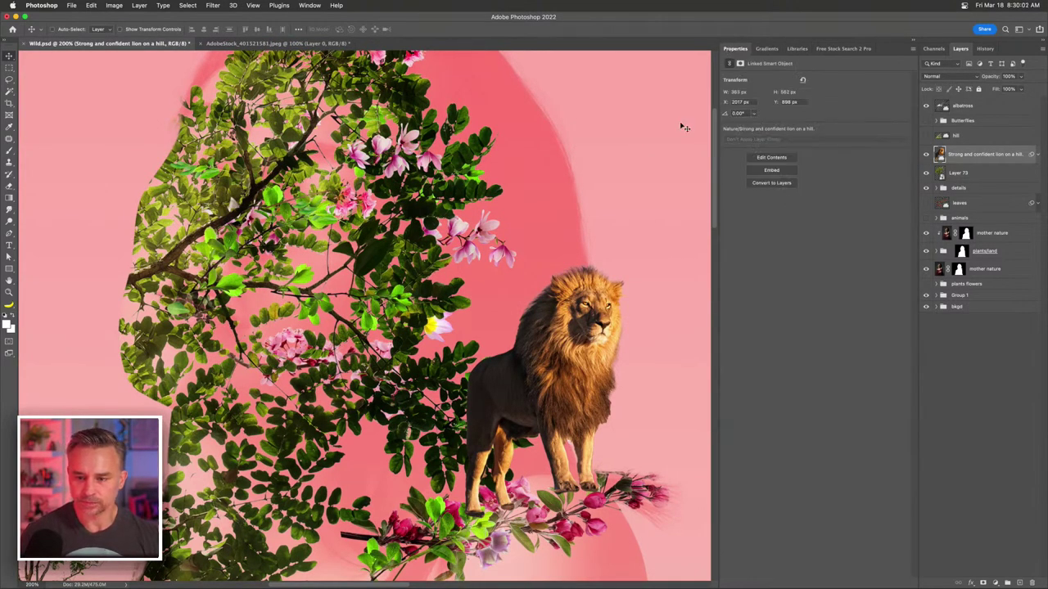
{"action": "left_click", "coordinate": [798, 49]}
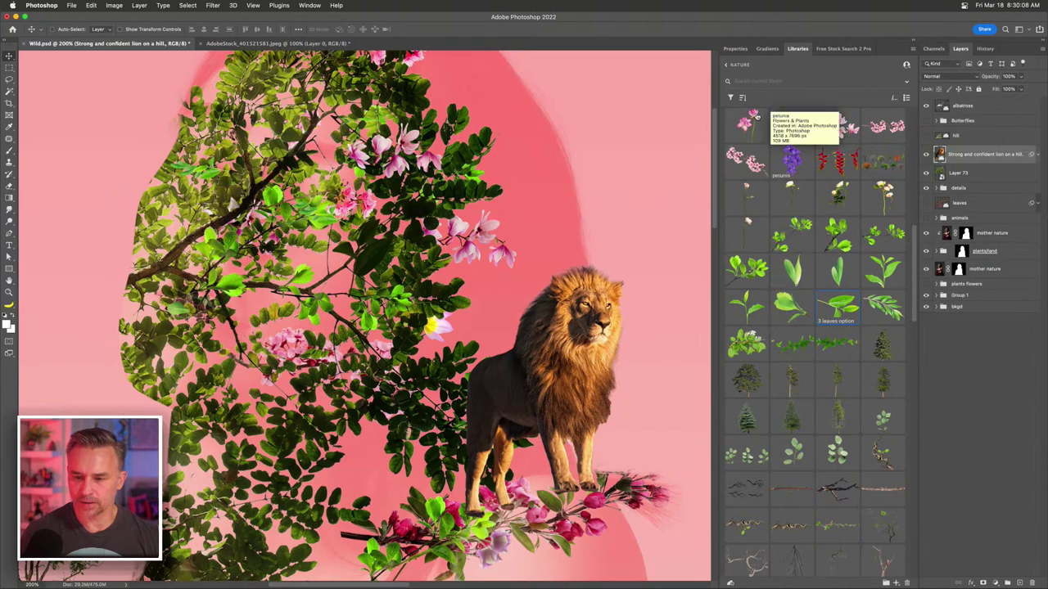
- Switch the Libraries panel from Flowers & Plants to the Animals category
{"action": "scroll", "coordinate": [786, 237], "scroll_direction": "up", "scroll_amount": 5}
{"action": "left_click", "coordinate": [726, 215]}
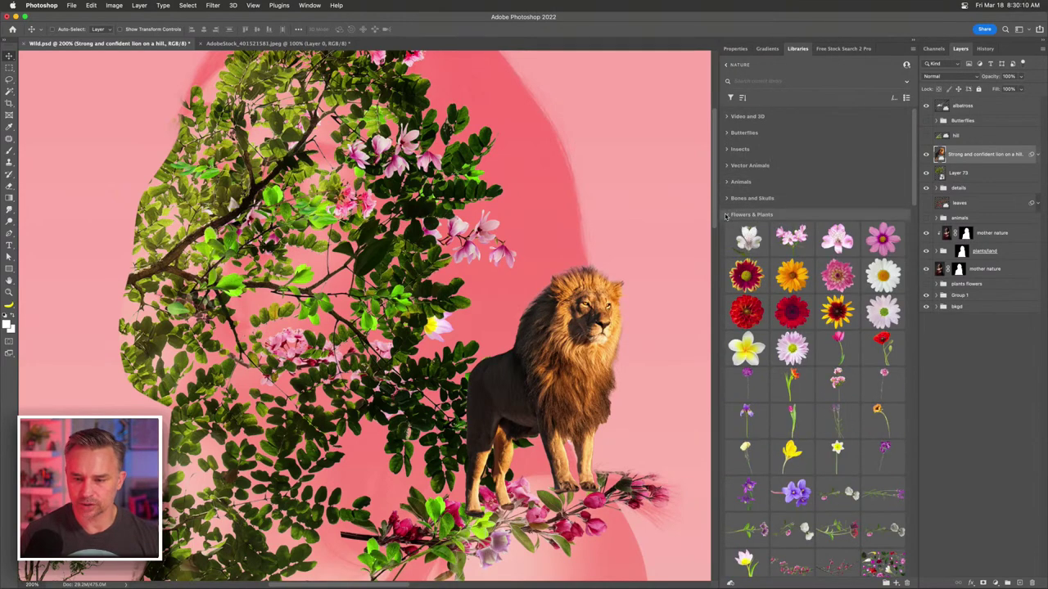
{"action": "left_click", "coordinate": [727, 181]}
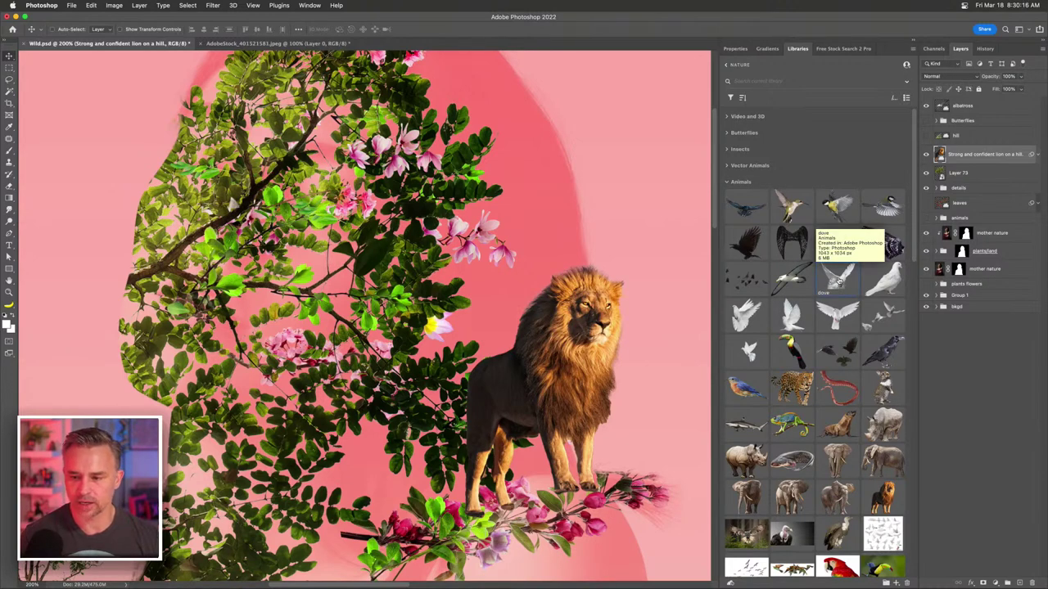
- Add the dove above the albatross layer, shrunk into the top-right corner, then drag in the birds flock
{"action": "left_click", "coordinate": [985, 109]}
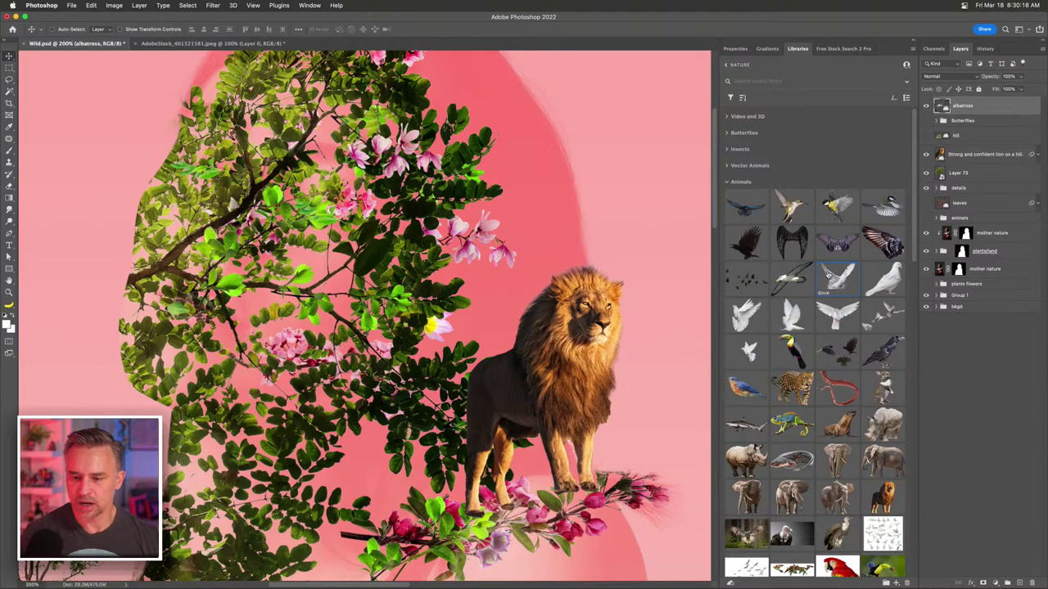
{"action": "key", "text": "super+t"}
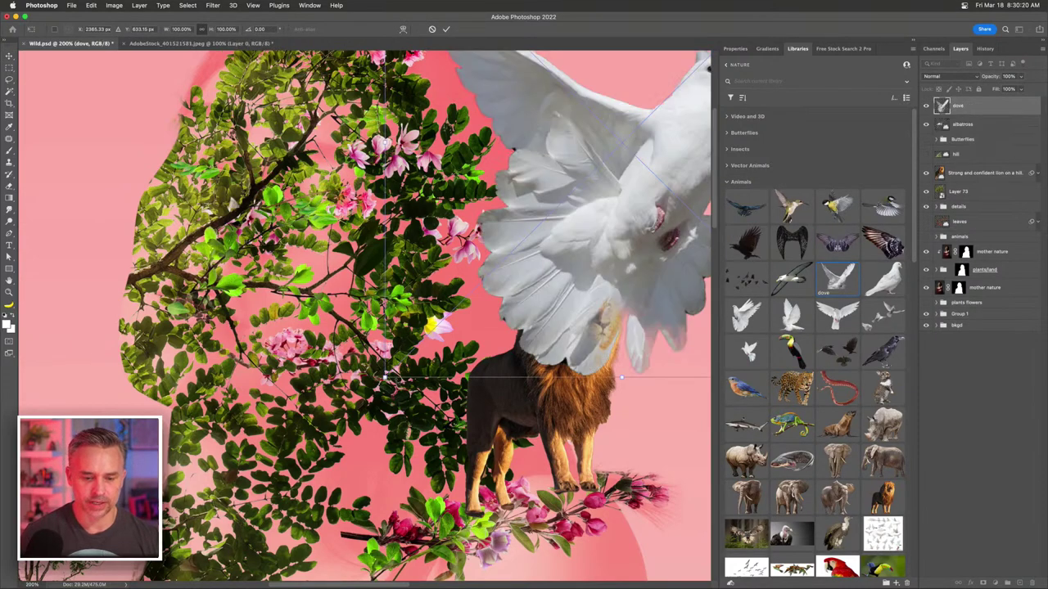
{"action": "left_click_drag", "start_coordinate": [384, 379], "coordinate": [663, 86]}
{"action": "key", "text": "Return"}
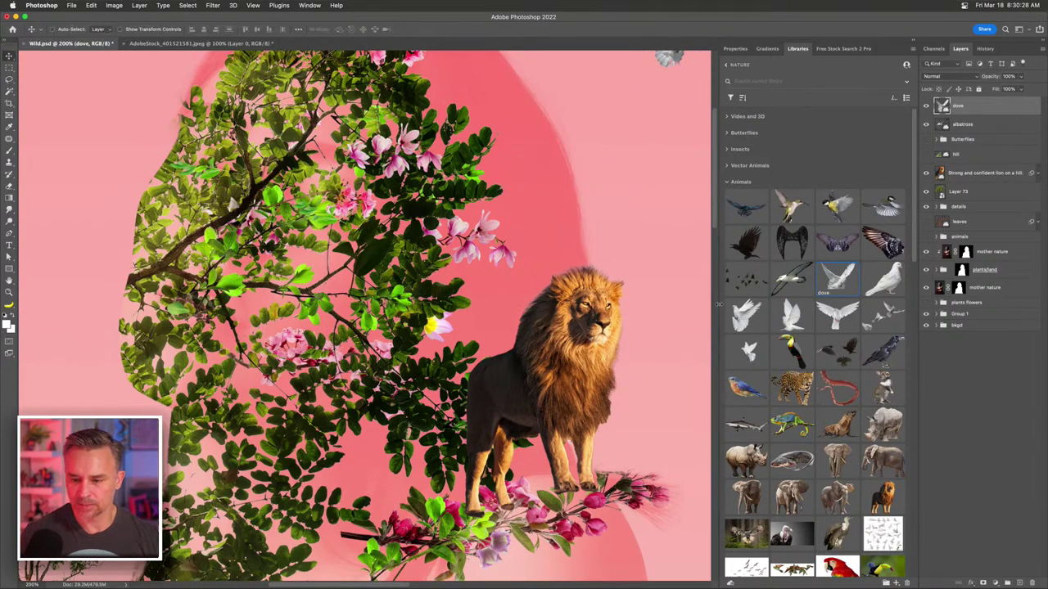
{"action": "left_click_drag", "start_coordinate": [743, 285], "coordinate": [616, 251]}
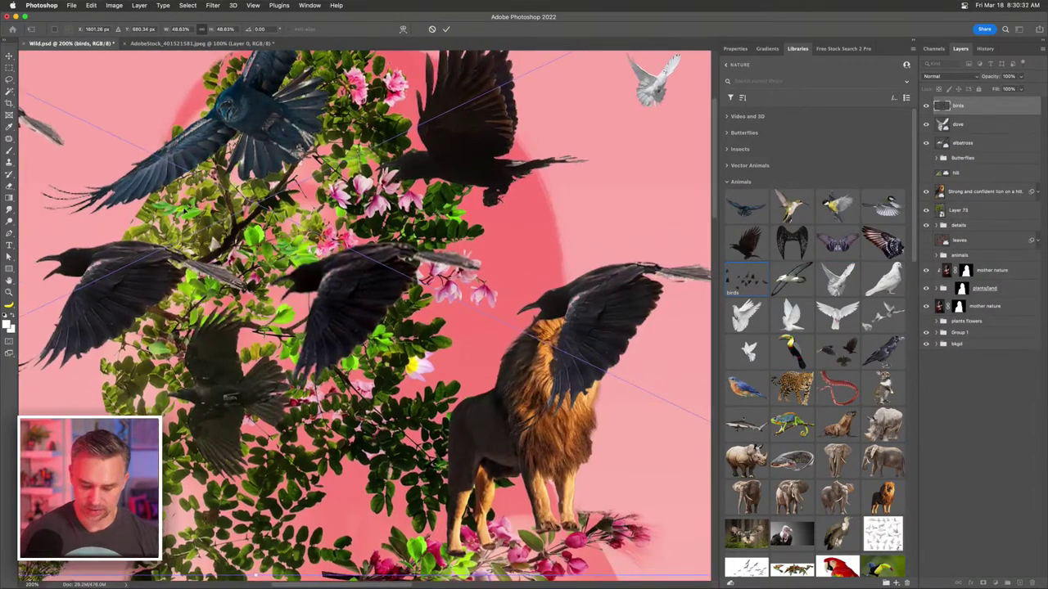
- Scale the black bird flock down and move it into the upper-left sky above the head
{"action": "key", "text": "super+minus"}
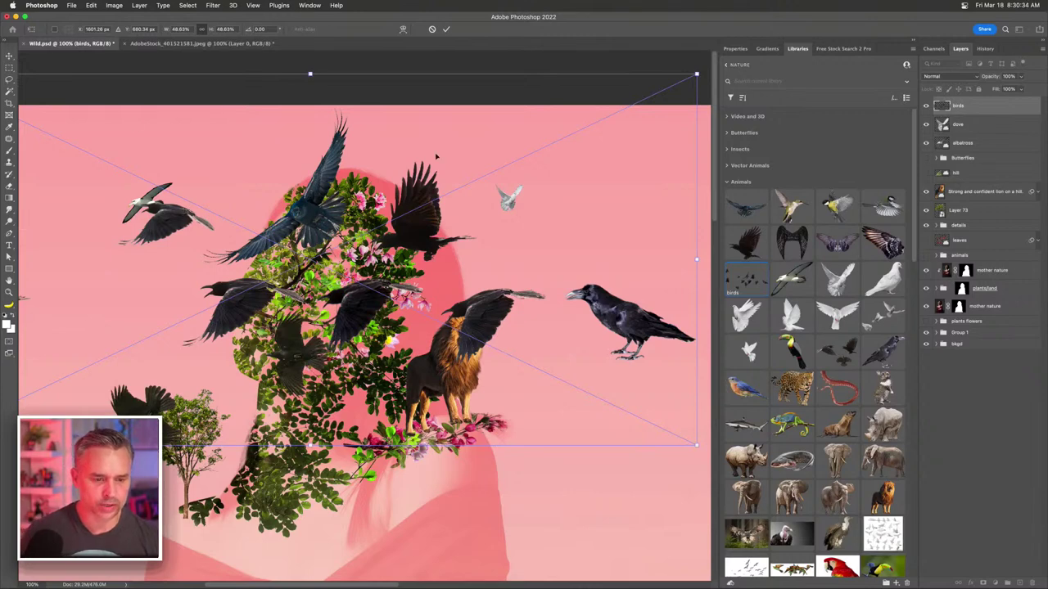
{"action": "left_click_drag", "start_coordinate": [697, 73], "coordinate": [87, 367]}
{"action": "left_click_drag", "start_coordinate": [56, 401], "coordinate": [57, 401]}
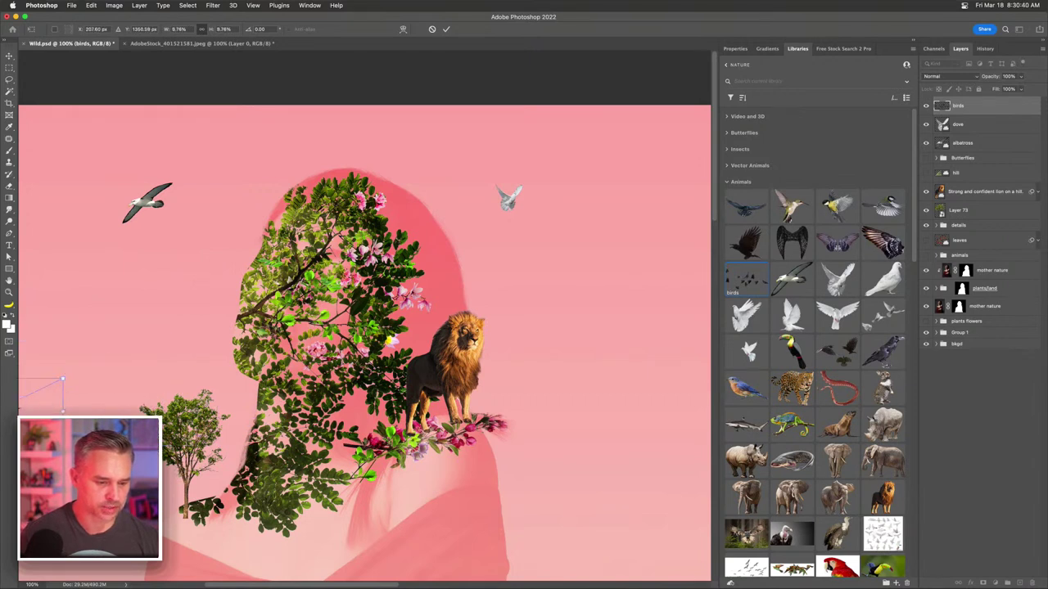
{"action": "left_click_drag", "start_coordinate": [243, 240], "coordinate": [298, 170]}
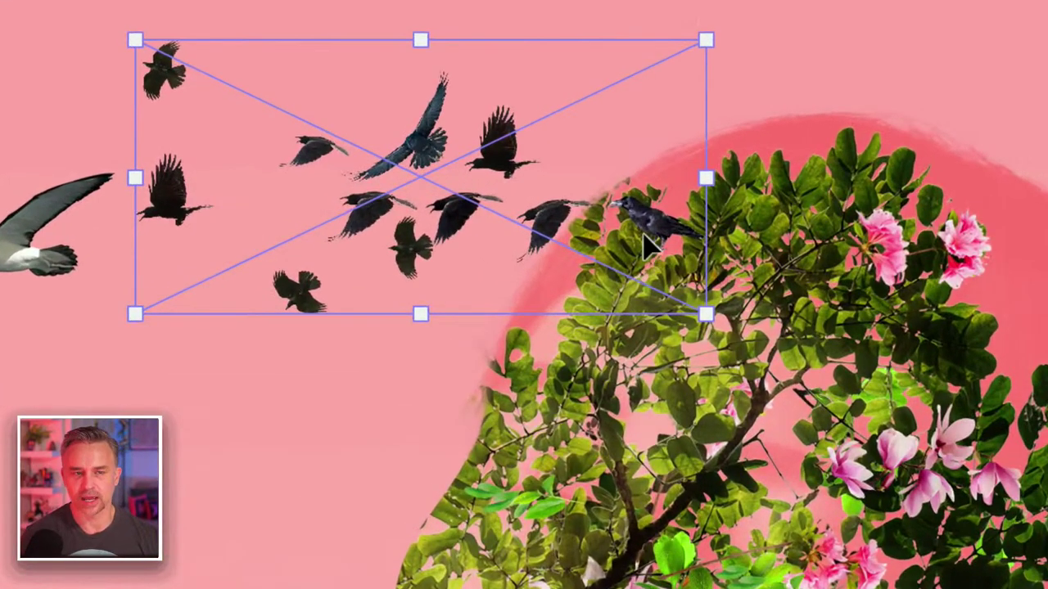
{"action": "key", "text": "Return"}
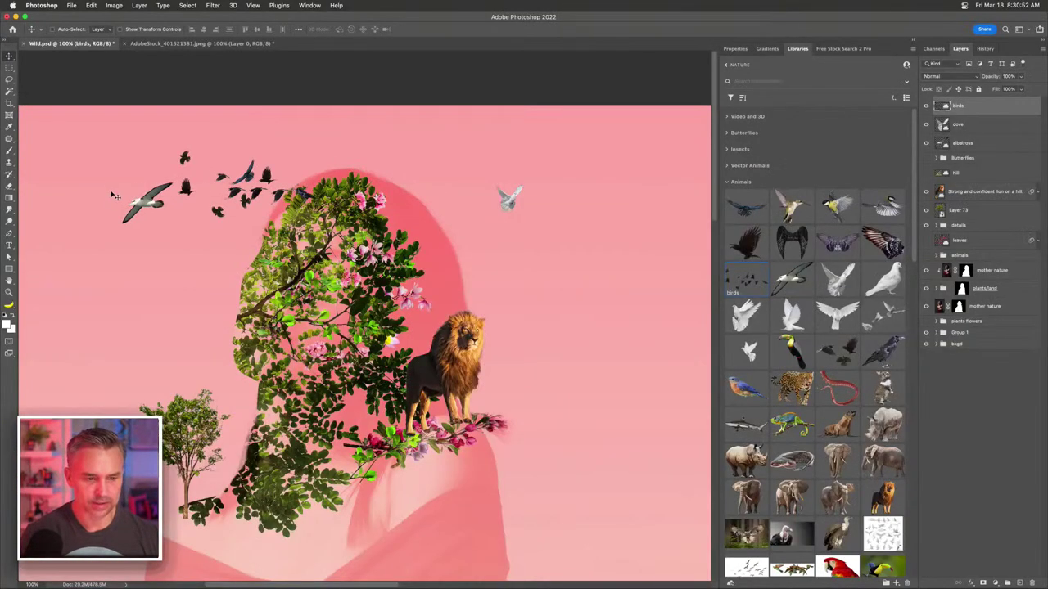
- Move the albatross and the dove slightly down and left, closer to the figure
{"action": "left_click", "coordinate": [33, 254]}
{"action": "left_click_drag", "start_coordinate": [150, 207], "coordinate": [107, 268]}
{"action": "left_click_drag", "start_coordinate": [518, 202], "coordinate": [474, 226]}
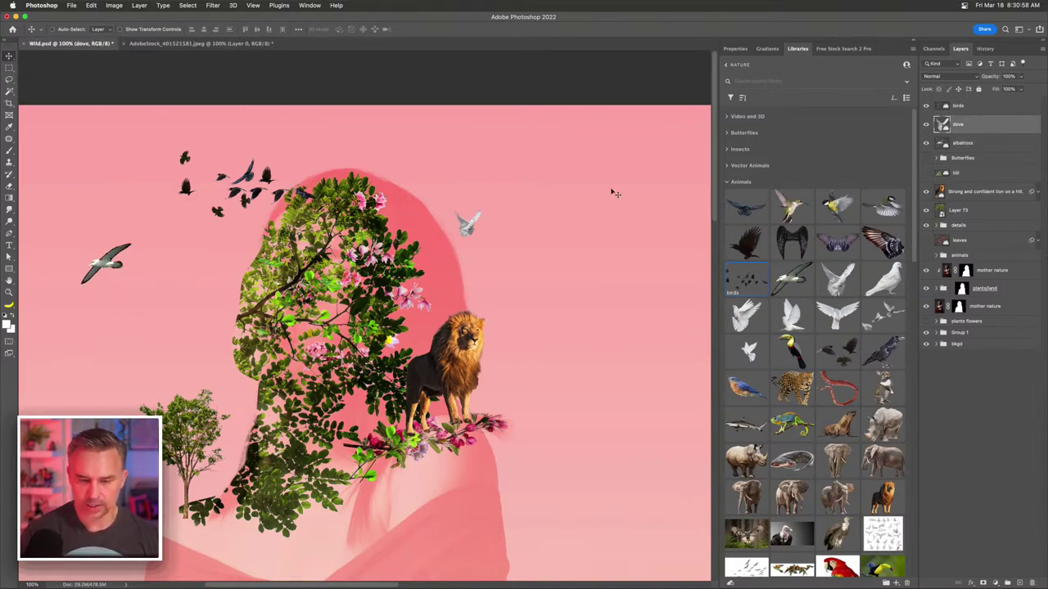
- Place the bunny asset into the document and check it at 100% view
{"action": "scroll", "coordinate": [815, 367], "scroll_direction": "down", "scroll_amount": 2}
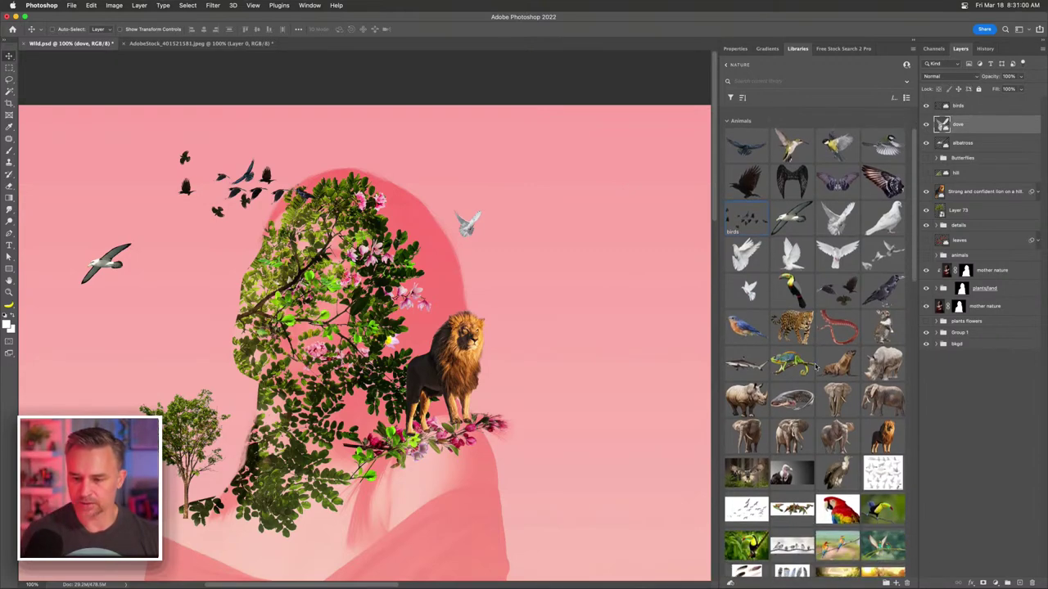
{"action": "scroll", "coordinate": [815, 367], "scroll_direction": "down", "scroll_amount": 2}
{"action": "left_click", "coordinate": [882, 280]}
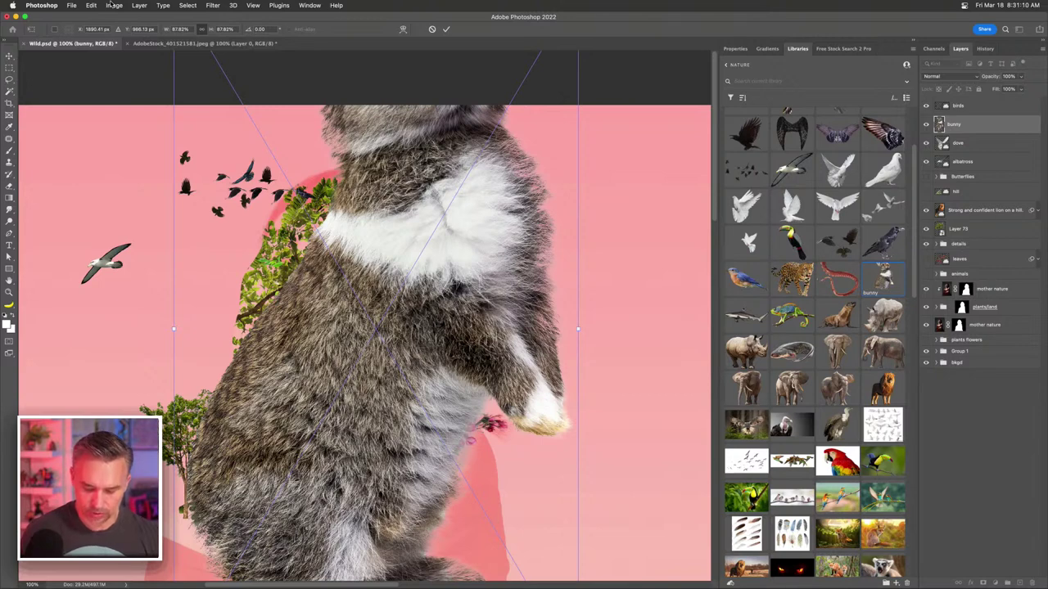
{"action": "key", "text": "super+0"}
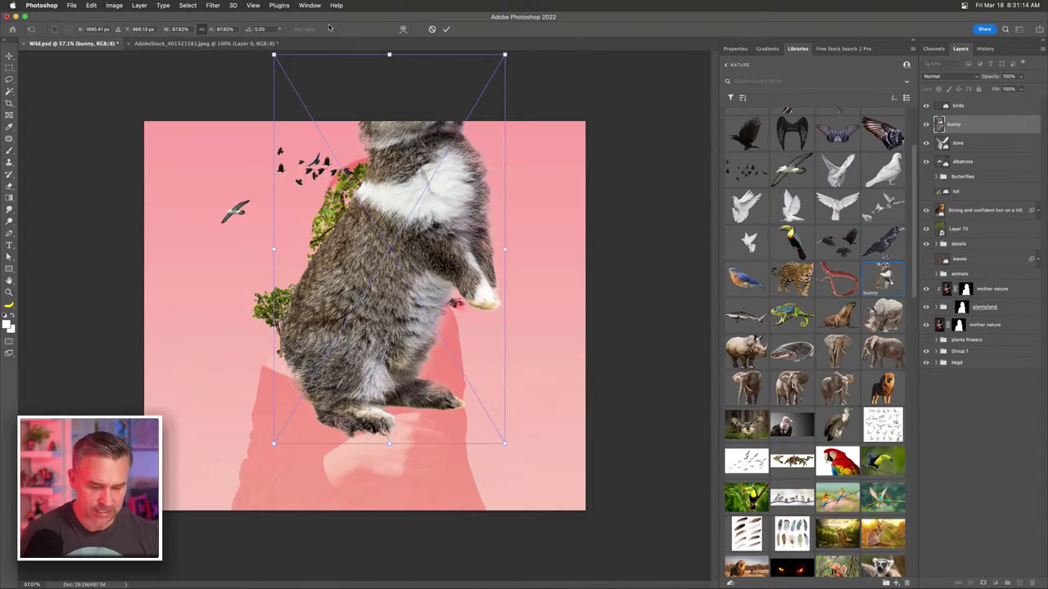
{"action": "key", "text": "super+1"}
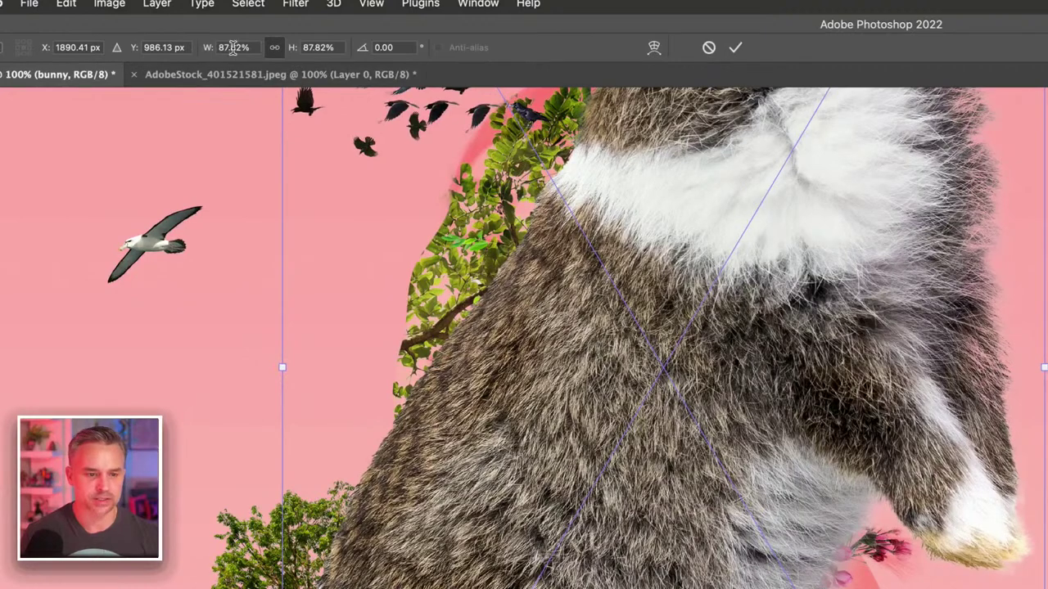
- Set the bunny's width to 30%, shrink it to about 6%, and set it beneath the lion's branch
{"action": "left_click", "coordinate": [178, 29]}
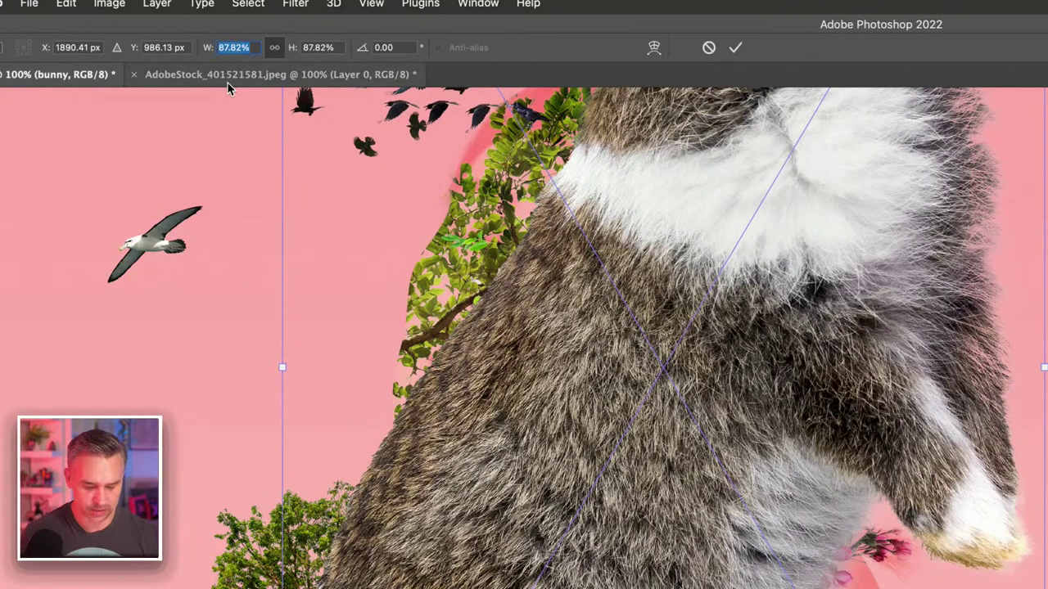
{"action": "type", "text": "30"}
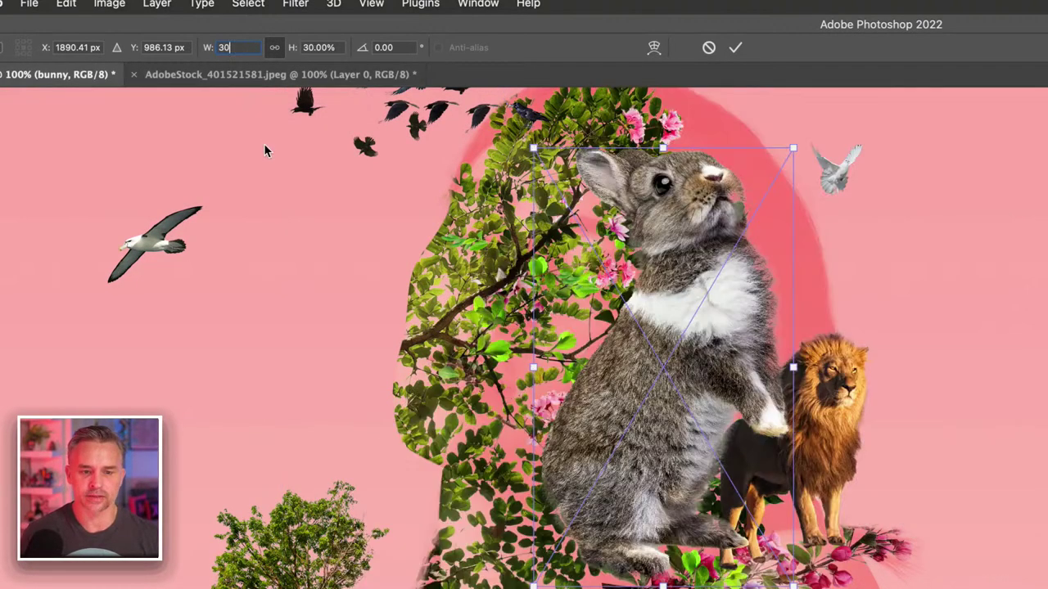
{"action": "left_click_drag", "start_coordinate": [533, 148], "coordinate": [675, 530]}
{"action": "scroll", "coordinate": [659, 425], "scroll_direction": "down", "scroll_amount": 10}
{"action": "left_click_drag", "start_coordinate": [605, 342], "coordinate": [578, 465]}
{"action": "key", "text": "Return"}
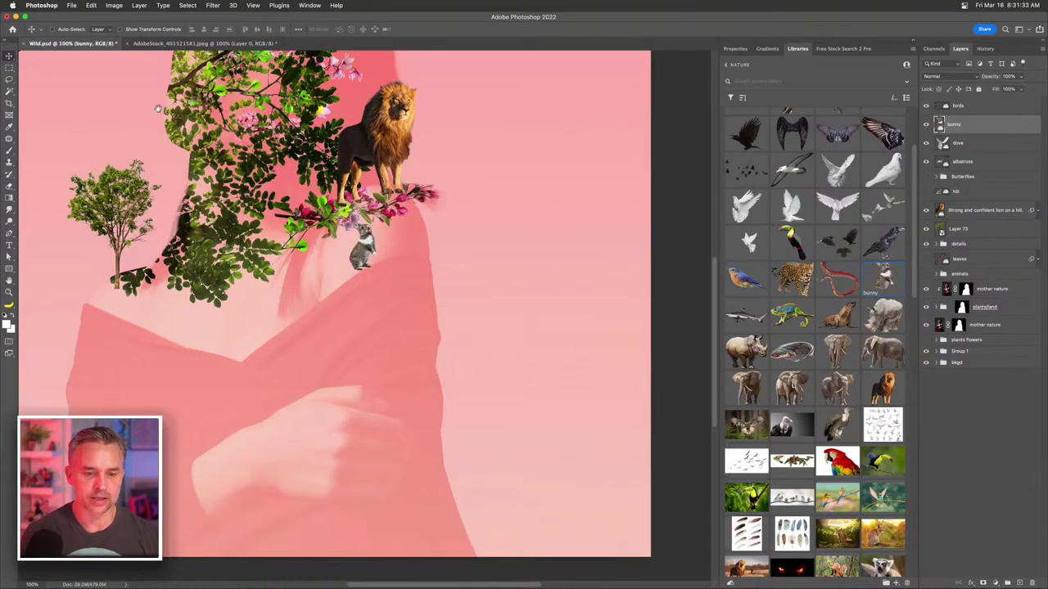
{"action": "key", "text": "super+0"}
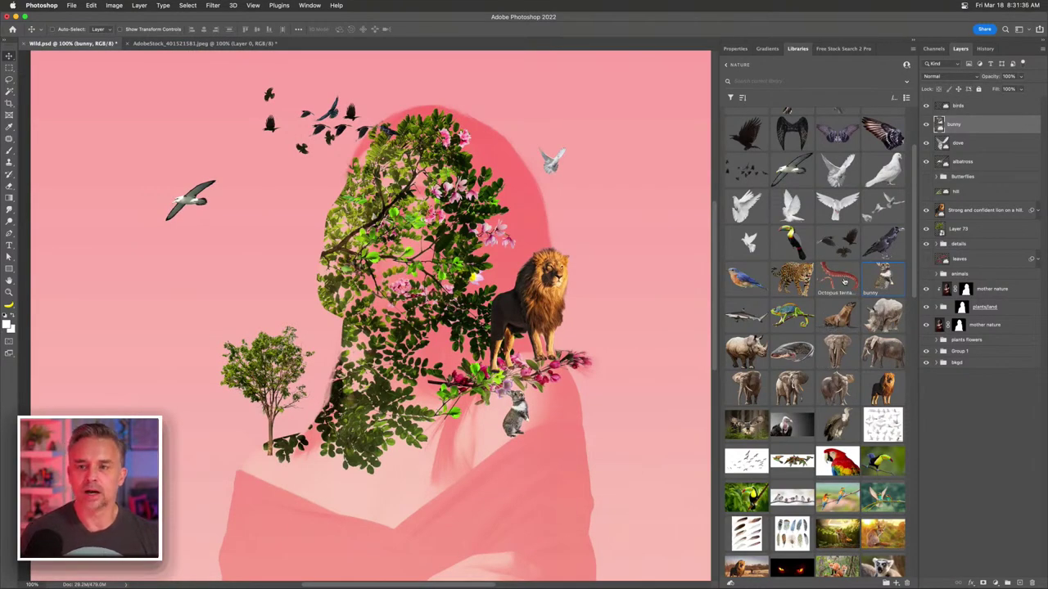
- Place the Jaguar asset from the Libraries panel's Nature assets into the composition
{"action": "left_click", "coordinate": [760, 83]}
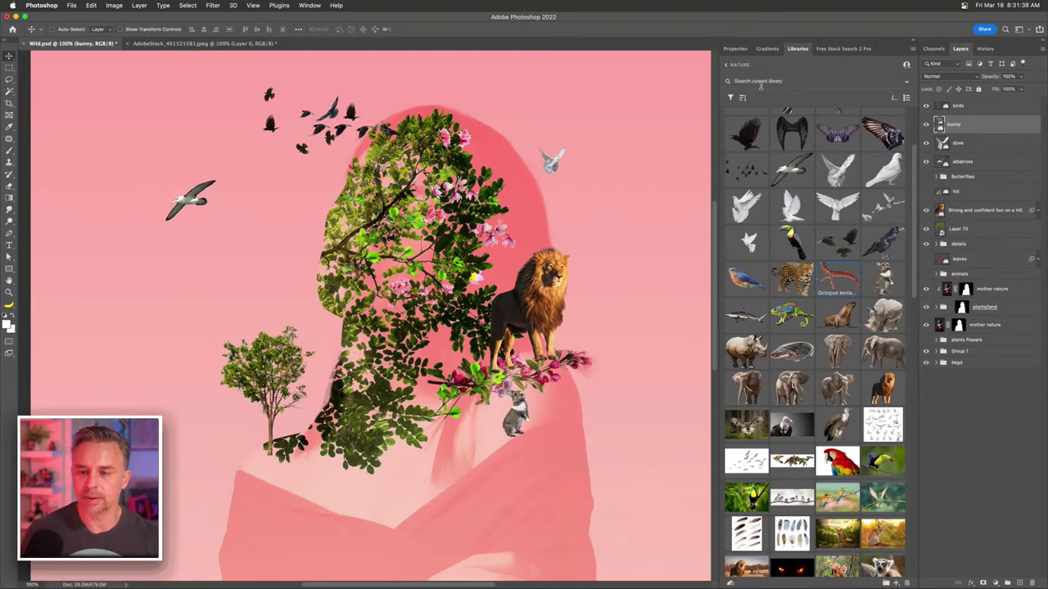
{"action": "type", "text": "monkey"}
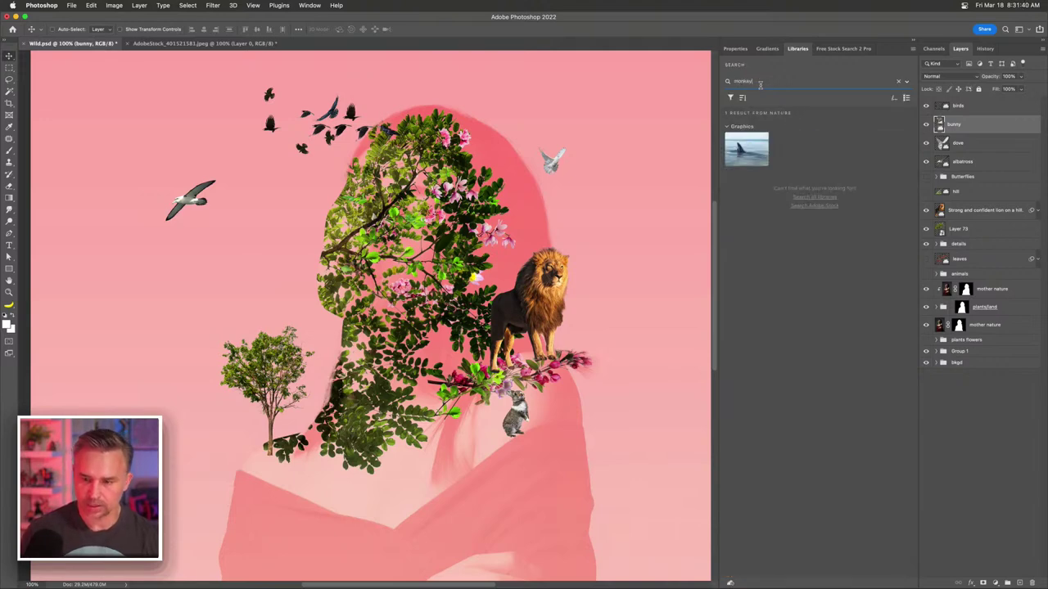
{"action": "left_click", "coordinate": [899, 83]}
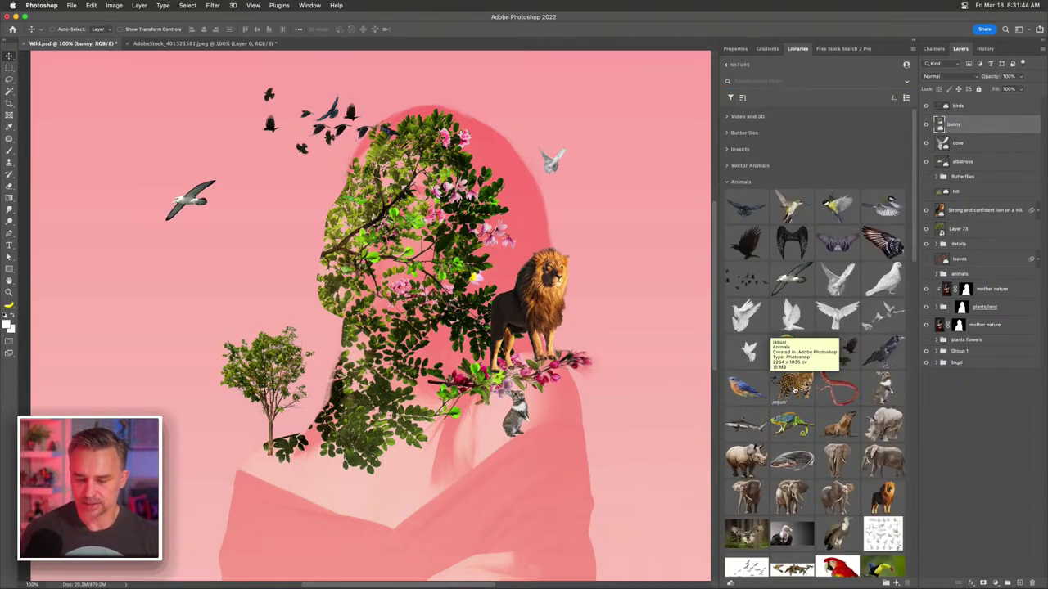
{"action": "left_click_drag", "start_coordinate": [794, 390], "coordinate": [416, 300]}
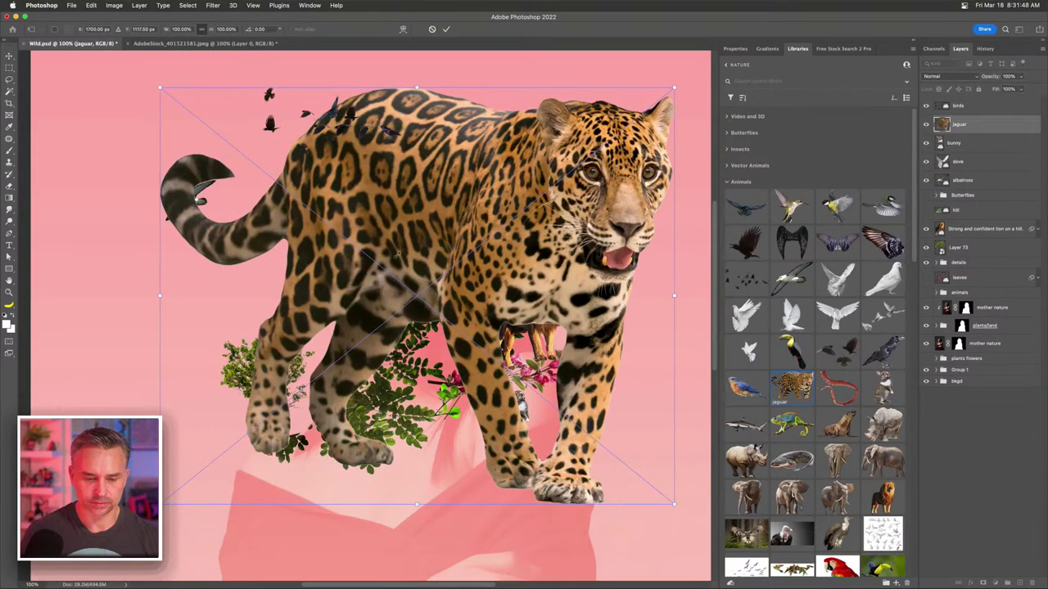
- Shrink the jaguar to about a quarter, flip it horizontally, and move it onto the tree
{"action": "left_click_drag", "start_coordinate": [674, 88], "coordinate": [285, 403]}
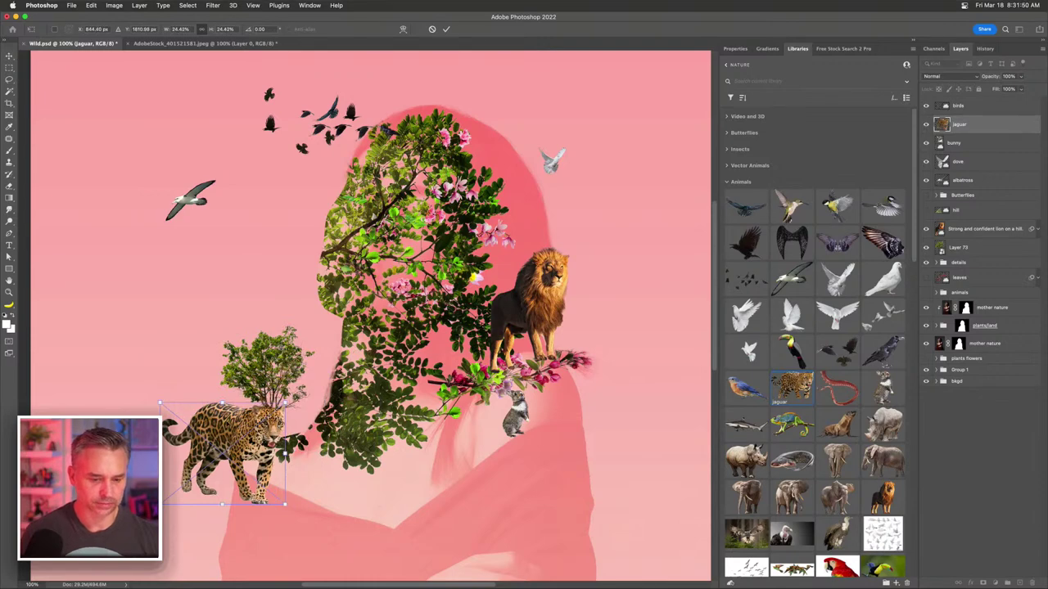
{"action": "right_click", "coordinate": [225, 418]}
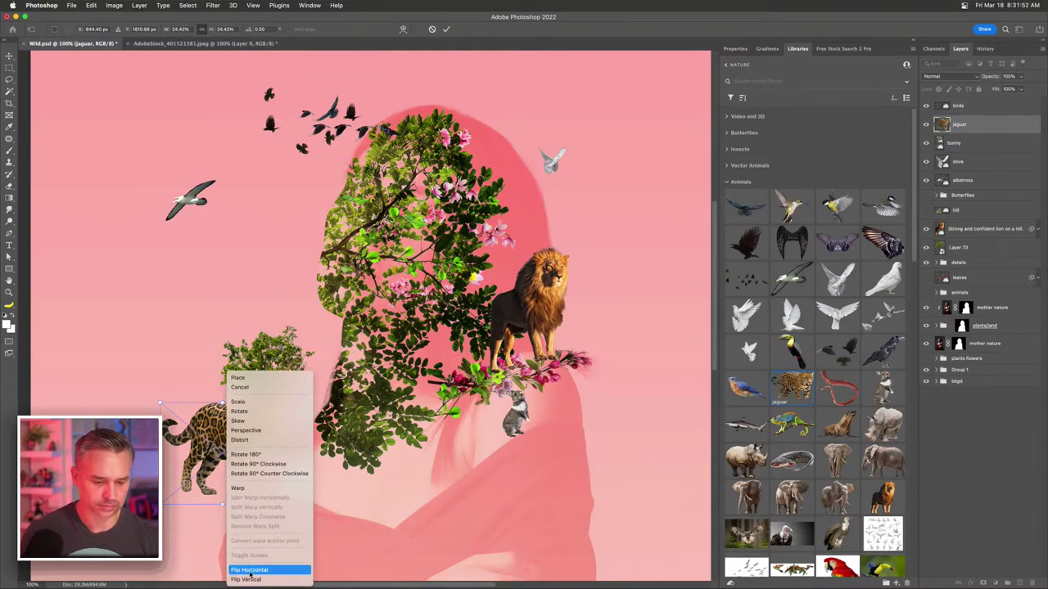
{"action": "left_click", "coordinate": [249, 572]}
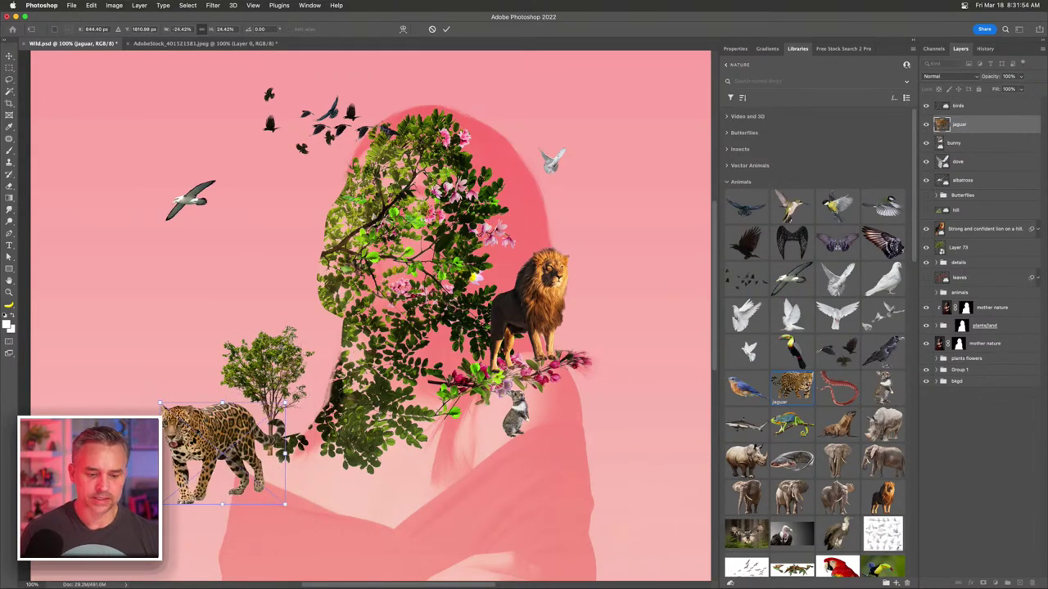
{"action": "left_click_drag", "start_coordinate": [237, 417], "coordinate": [417, 207]}
- Shrink the jaguar to about 23%, commit it, and nudge it up and left
{"action": "key", "text": "super+equal"}
{"action": "left_click_drag", "start_coordinate": [498, 222], "coordinate": [479, 239]}
{"action": "key", "text": "super+equal"}
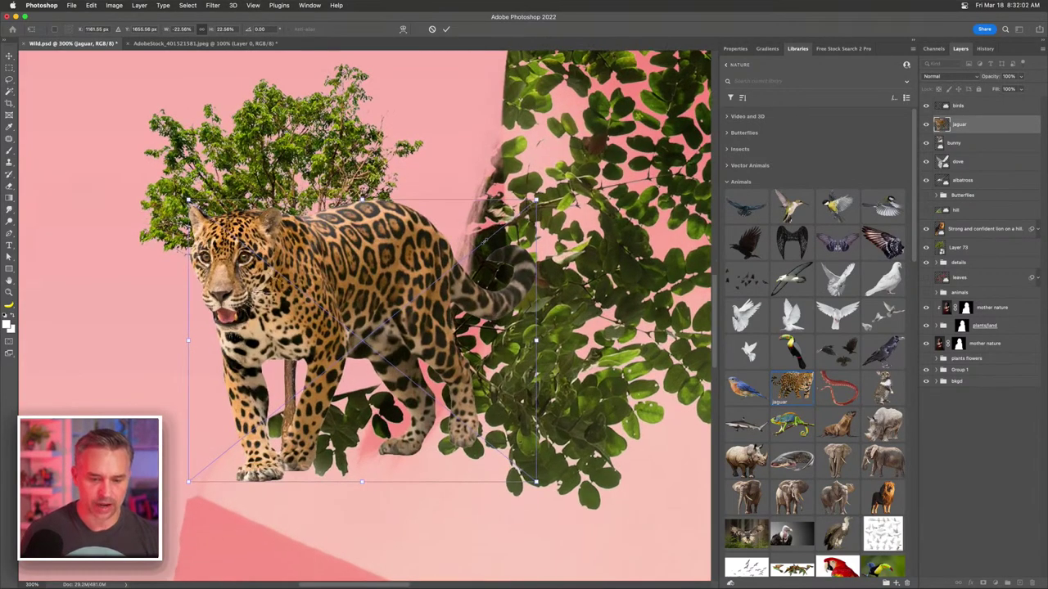
{"action": "key", "text": "Return"}
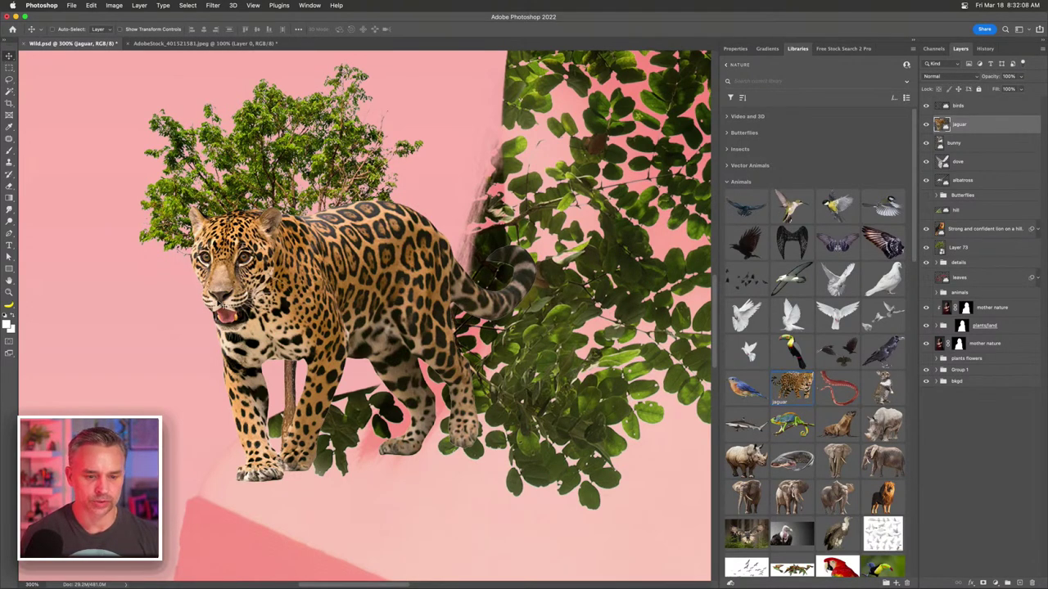
{"action": "key", "text": "shift+Up"}
{"action": "key", "text": "shift+Left"}
{"action": "key", "text": "shift+Up"}
{"action": "key", "text": "shift+Left"}
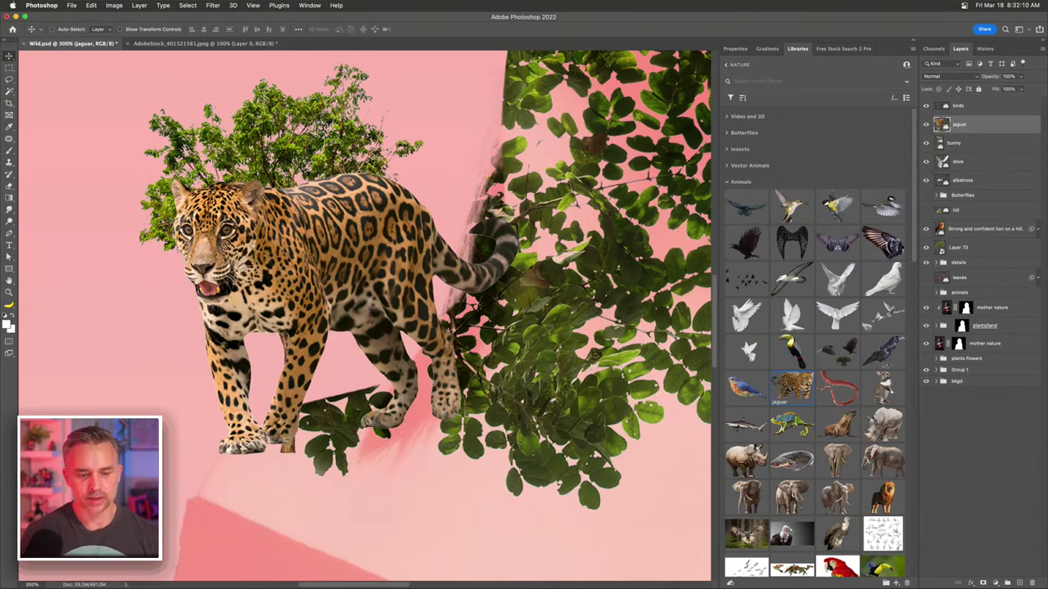
- Add a layer mask to the jaguar and paint its tail and hind leg out behind the leaves
{"action": "left_click", "coordinate": [983, 582]}
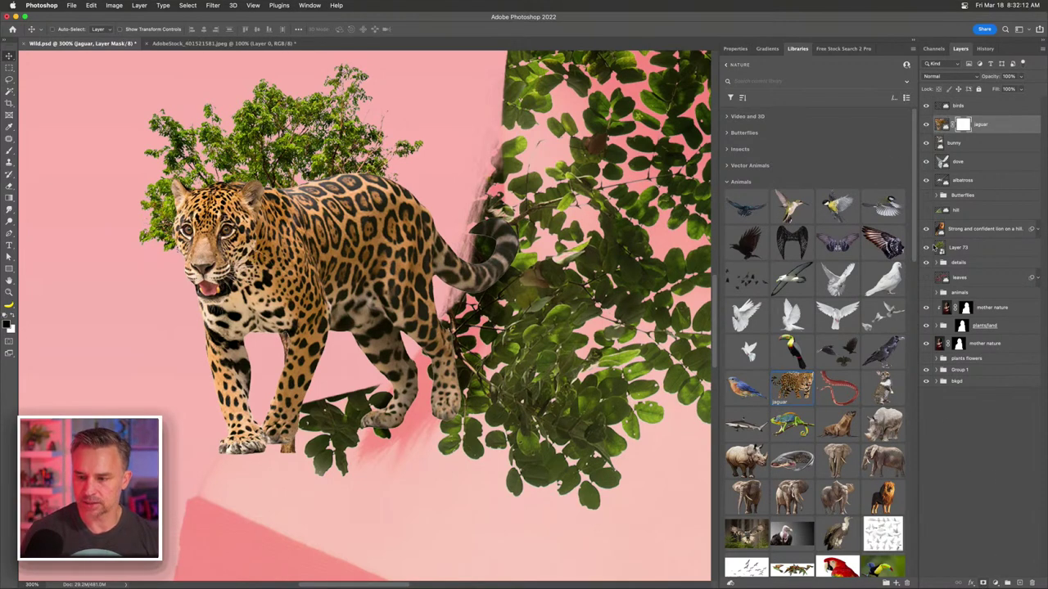
{"action": "key", "text": "b"}
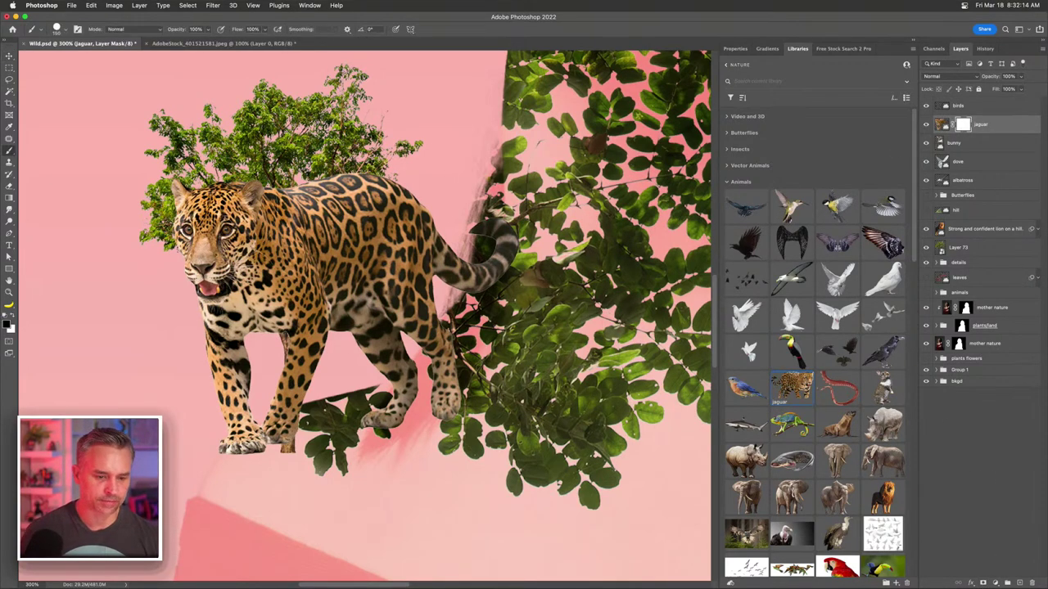
{"action": "key", "text": "x"}
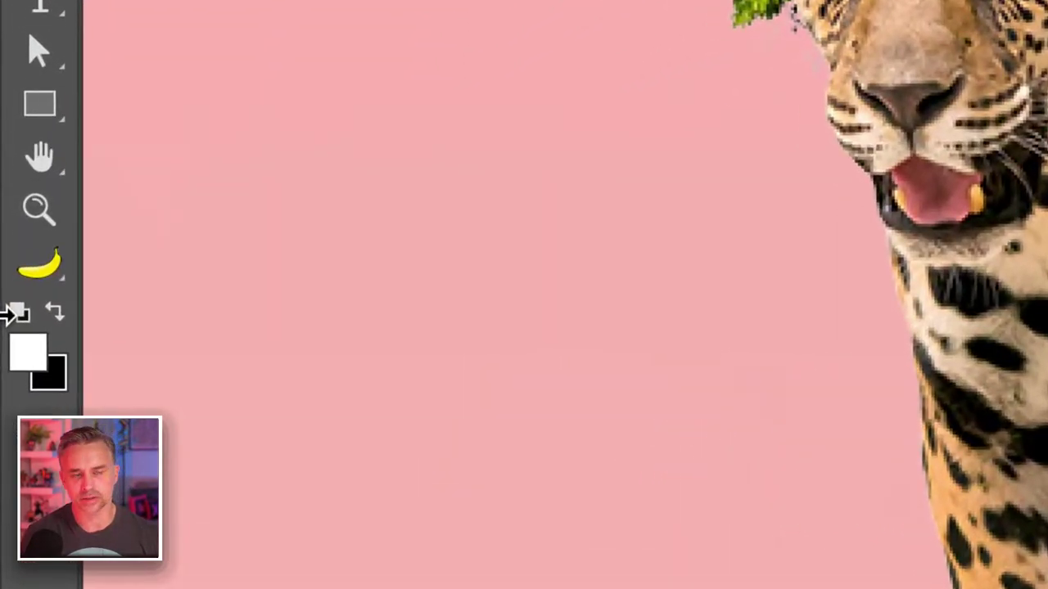
{"action": "key", "text": "x"}
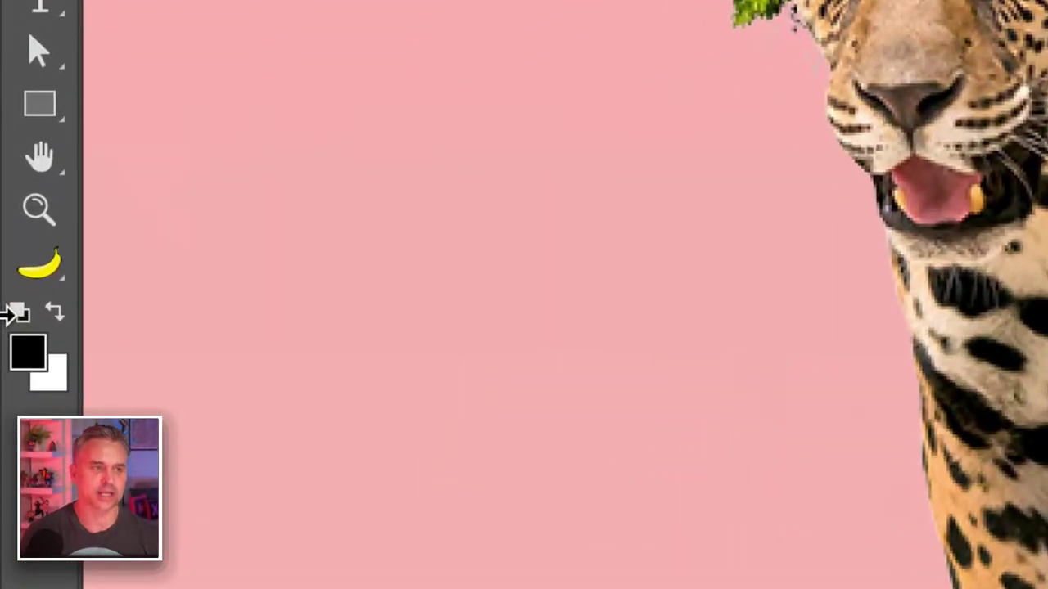
{"action": "key", "text": "x"}
{"action": "key", "text": "x"}
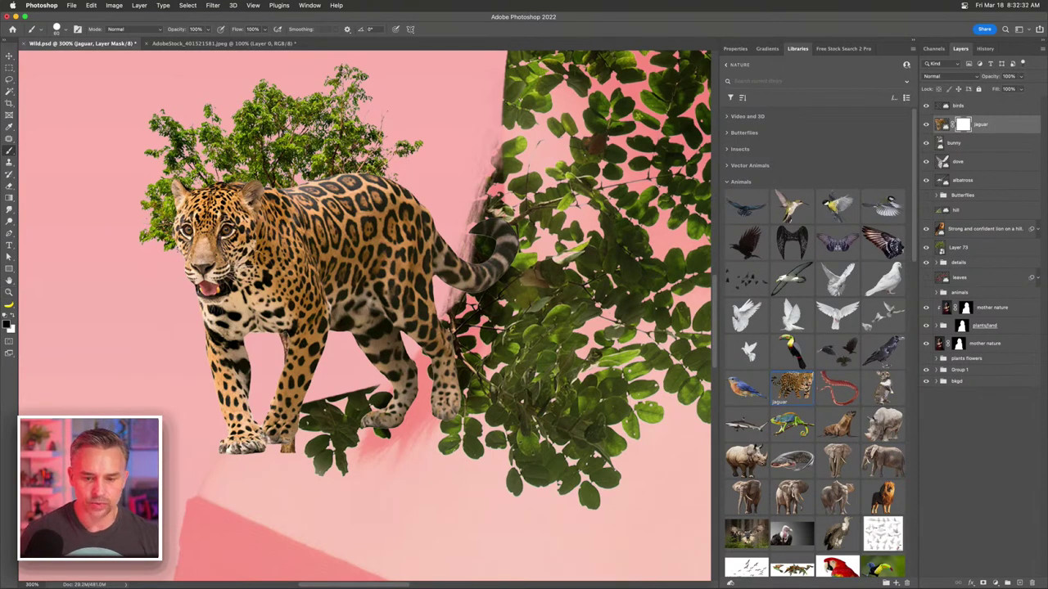
{"action": "mouse_move", "coordinate": [509, 196]}
{"action": "left_mouse_down"}
{"action": "mouse_move", "coordinate": [474, 279]}
{"action": "mouse_move", "coordinate": [484, 232]}
{"action": "mouse_move", "coordinate": [473, 229]}
{"action": "mouse_move", "coordinate": [463, 274]}
{"action": "left_mouse_up"}
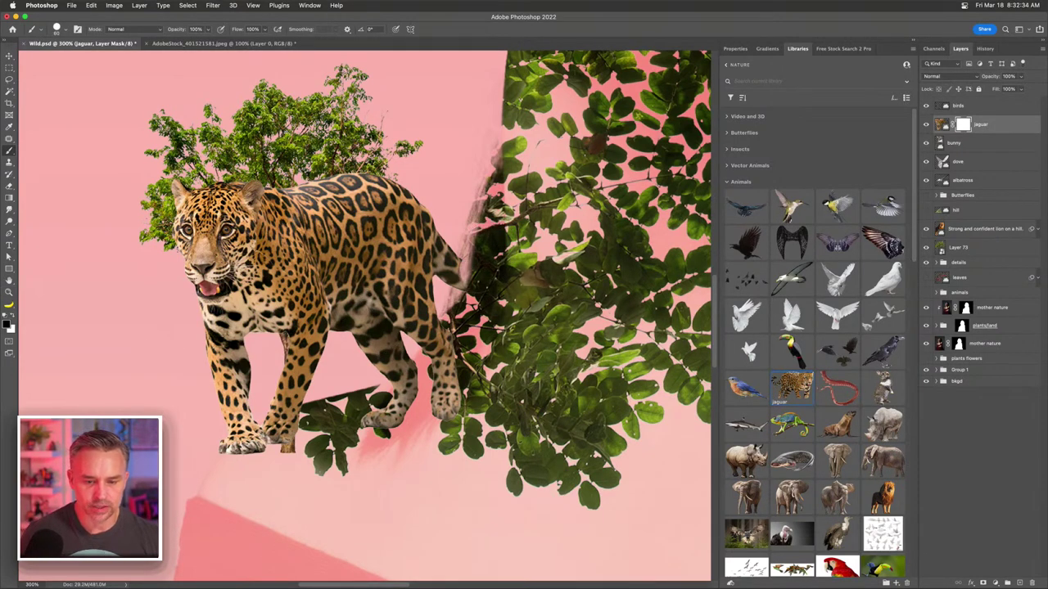
{"action": "mouse_move", "coordinate": [450, 331]}
{"action": "left_mouse_down"}
{"action": "mouse_move", "coordinate": [439, 378]}
{"action": "mouse_move", "coordinate": [414, 406]}
{"action": "mouse_move", "coordinate": [381, 415]}
{"action": "mouse_move", "coordinate": [418, 378]}
{"action": "mouse_move", "coordinate": [401, 417]}
{"action": "mouse_move", "coordinate": [438, 419]}
{"action": "mouse_move", "coordinate": [446, 352]}
{"action": "mouse_move", "coordinate": [434, 381]}
{"action": "mouse_move", "coordinate": [448, 399]}
{"action": "mouse_move", "coordinate": [434, 414]}
{"action": "mouse_move", "coordinate": [392, 409]}
{"action": "left_mouse_up"}
{"action": "key", "text": "x"}
{"action": "key", "text": "x"}
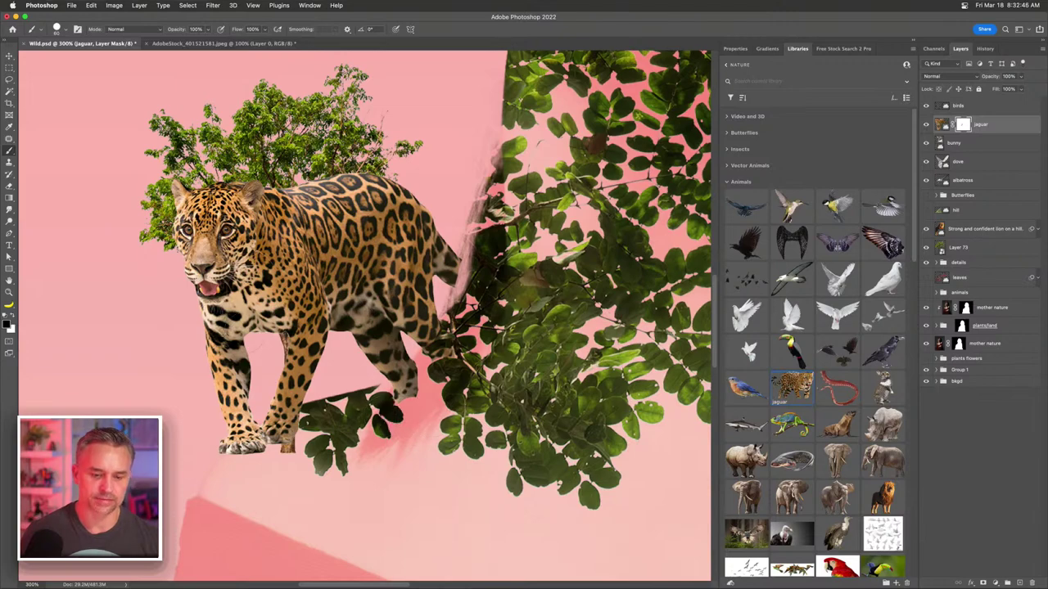
{"action": "scroll", "coordinate": [245, 327], "scroll_direction": "down", "scroll_amount": 5}
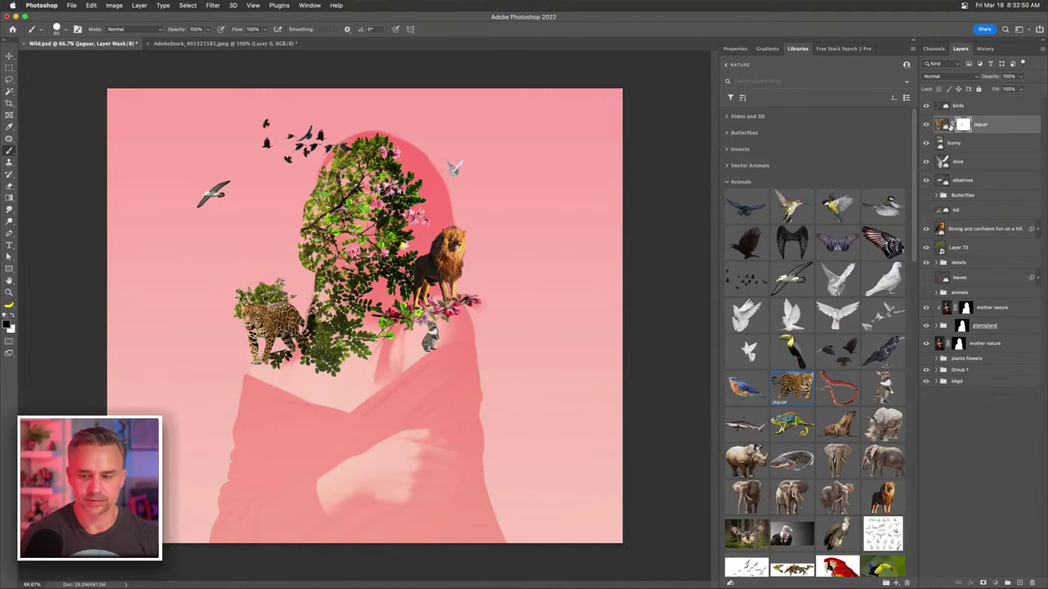
- Scale the jaguar image, not its mask, slightly smaller toward its feet and commit
{"action": "left_click", "coordinate": [942, 124]}
{"action": "key", "text": "super+t"}
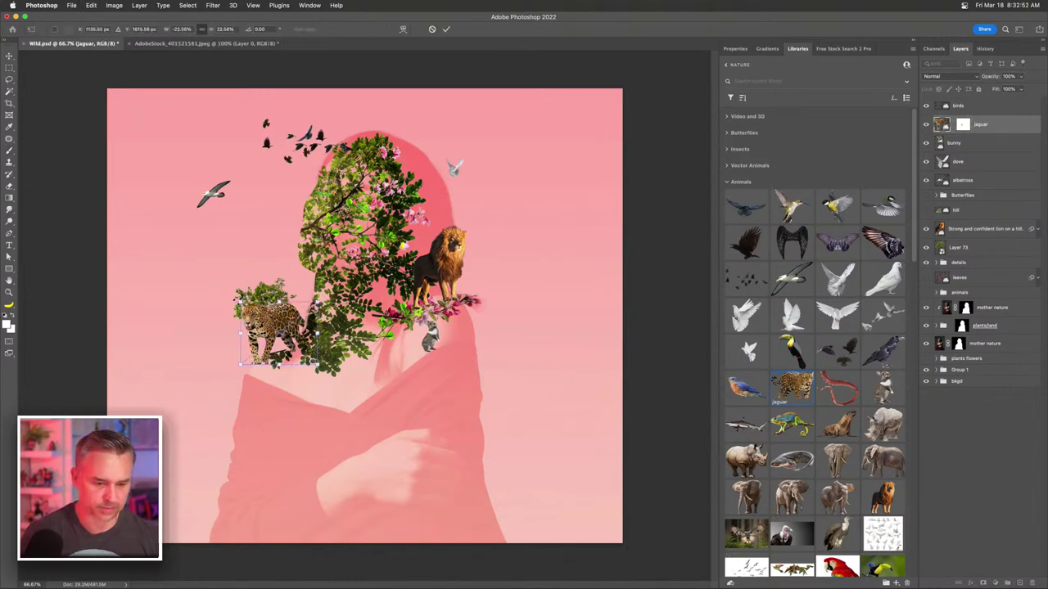
{"action": "left_click_drag", "start_coordinate": [239, 301], "coordinate": [261, 320]}
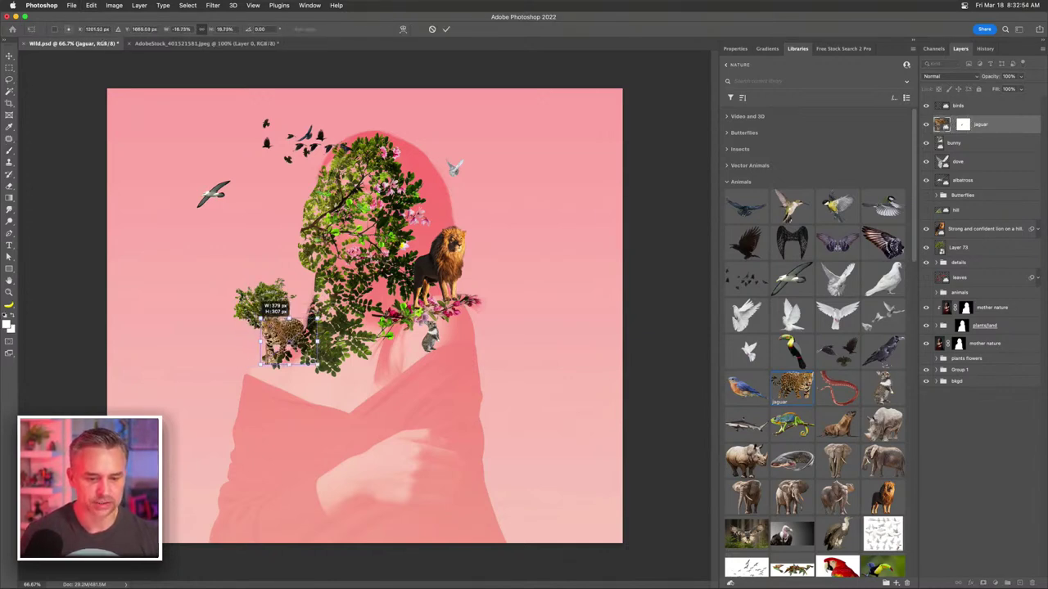
{"action": "key", "text": "Return"}
{"action": "key", "text": "b"}
{"action": "key", "text": "super+plus"}
{"action": "key", "text": "super+plus"}
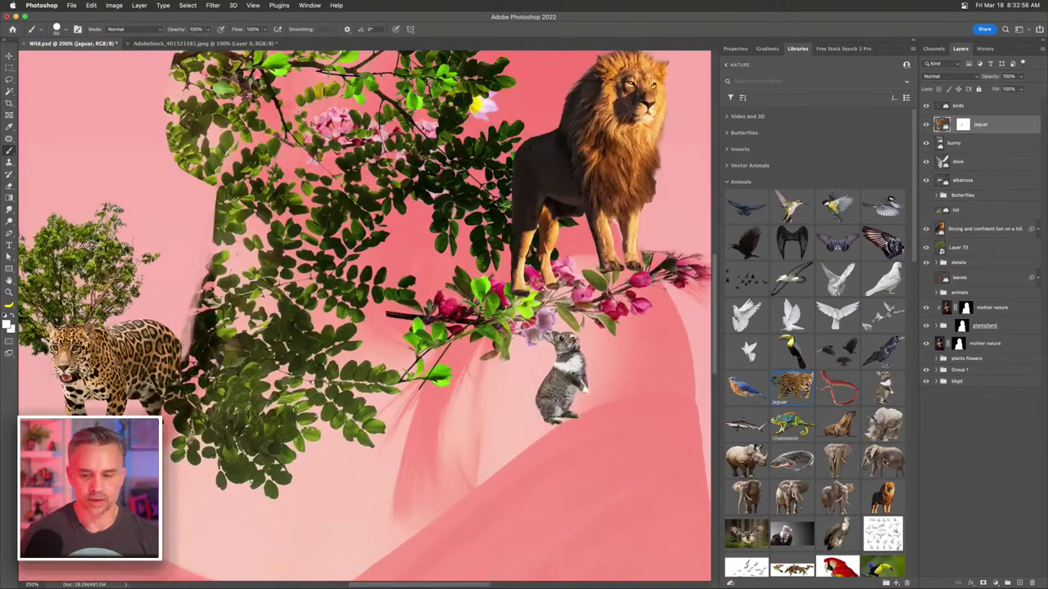
{"action": "scroll", "coordinate": [364, 315], "scroll_direction": "up", "scroll_amount": 5}
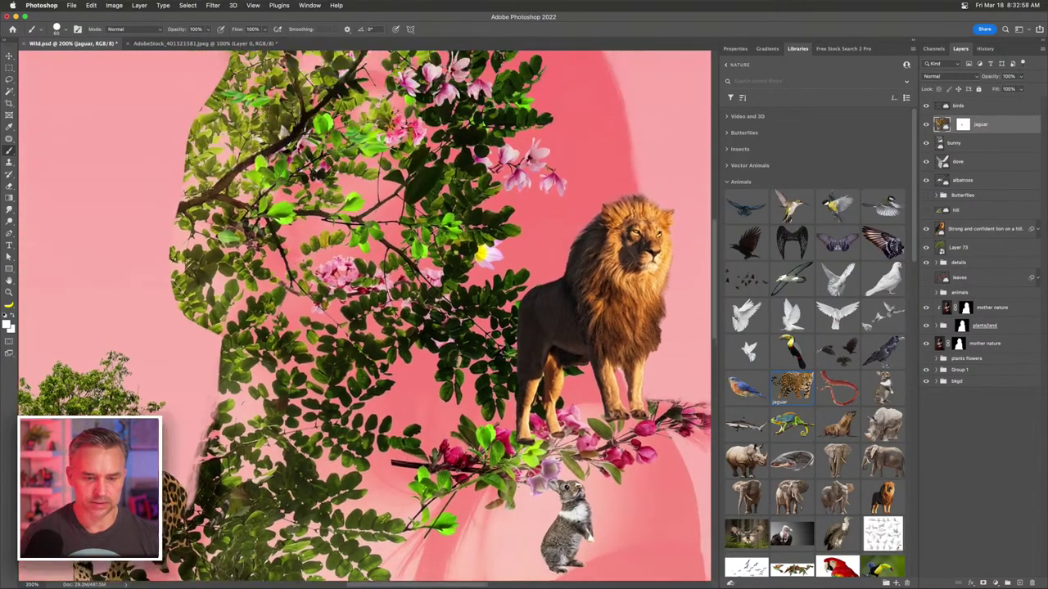
{"action": "left_click", "coordinate": [8, 56]}
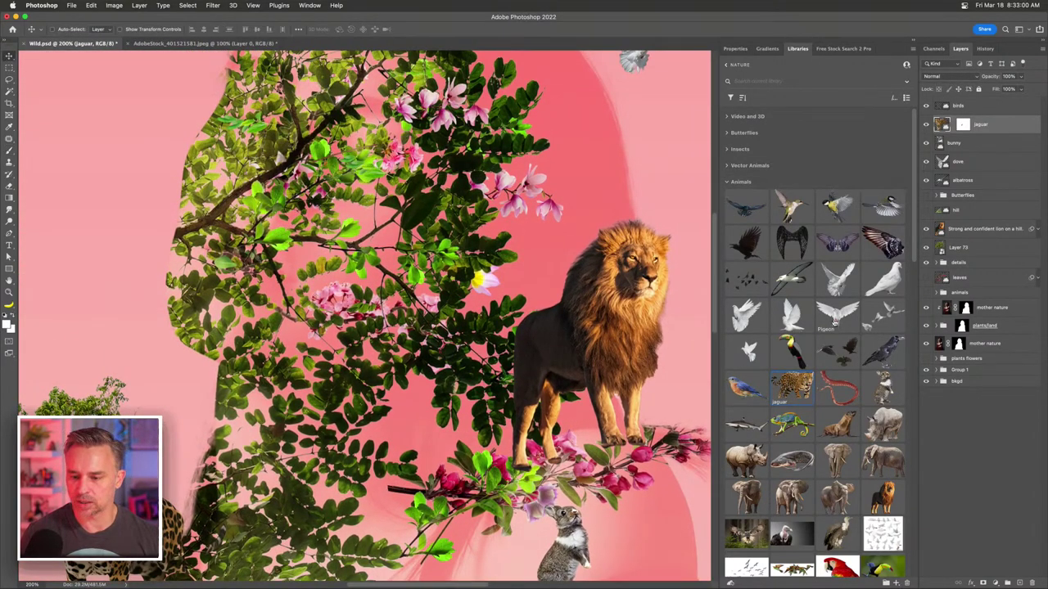
{"action": "scroll", "coordinate": [833, 324], "scroll_direction": "down", "scroll_amount": 6}
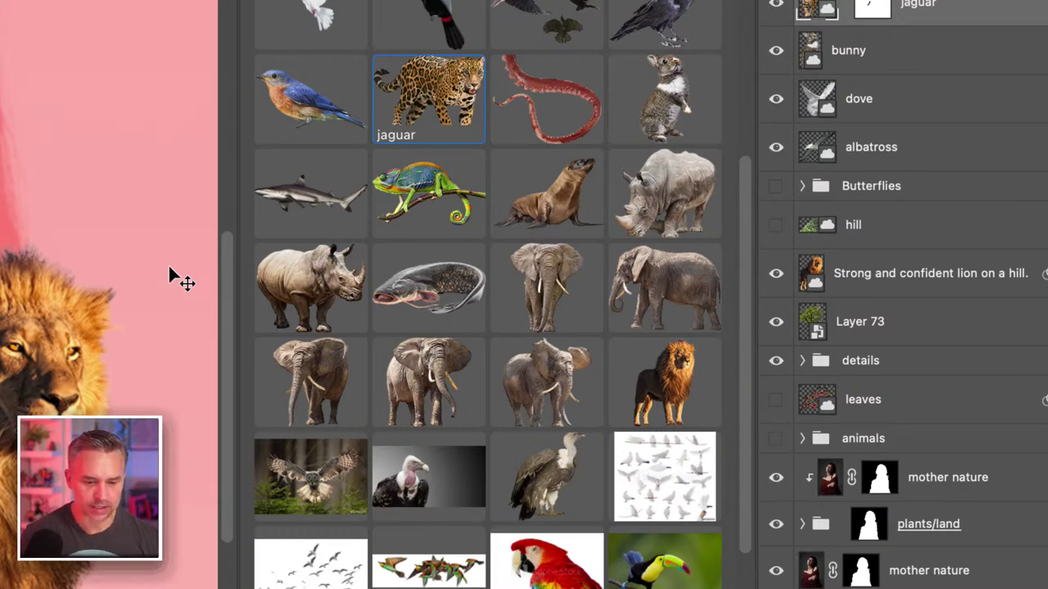
- Place the elephant4 asset from Libraries into the composition
{"action": "mouse_move", "coordinate": [284, 397]}
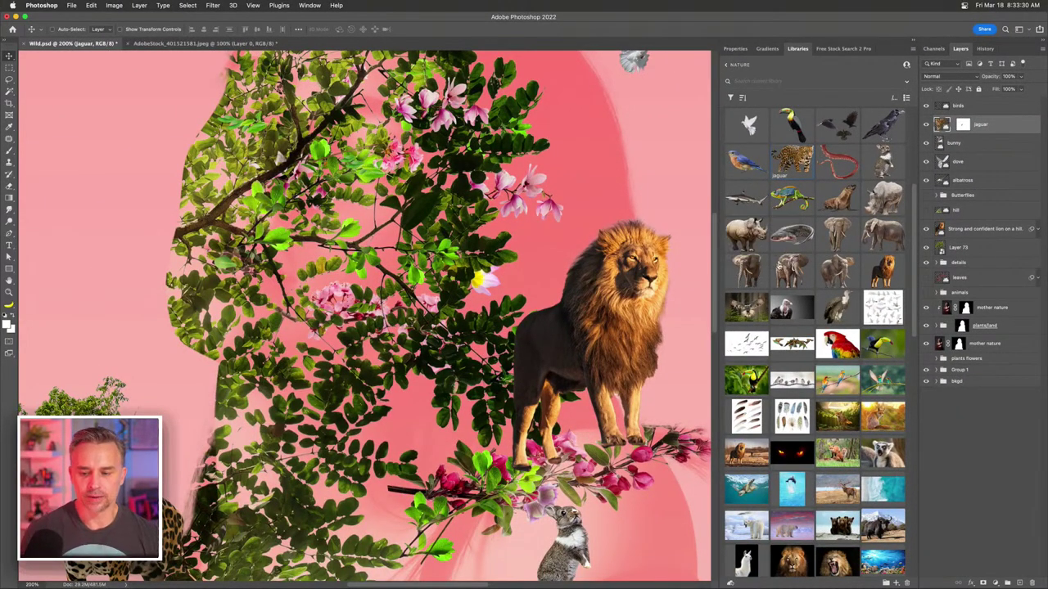
{"action": "mouse_move", "coordinate": [786, 279]}
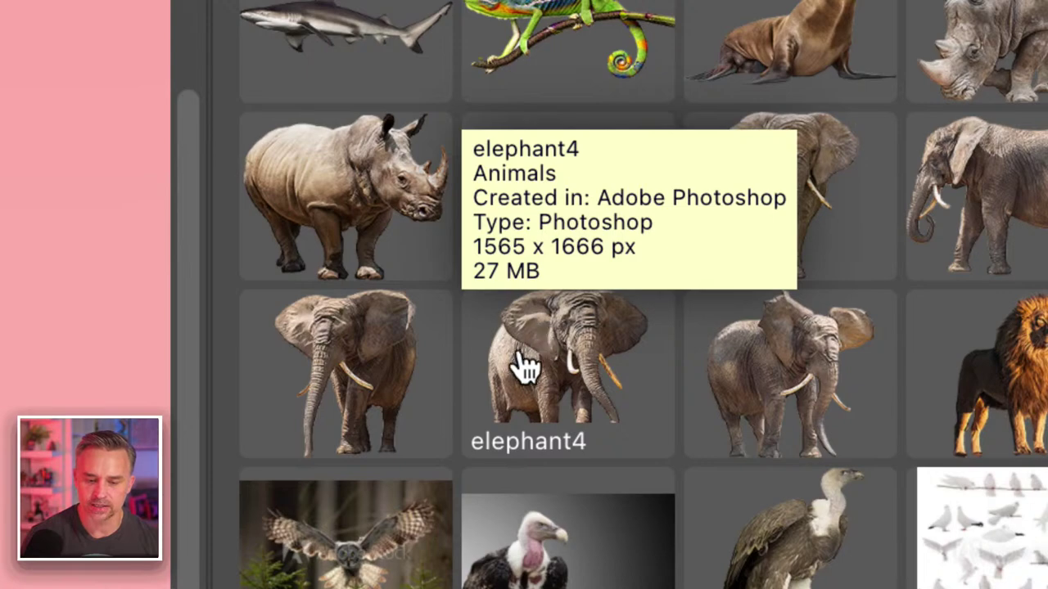
{"action": "mouse_move", "coordinate": [338, 351]}
{"action": "mouse_move", "coordinate": [526, 352]}
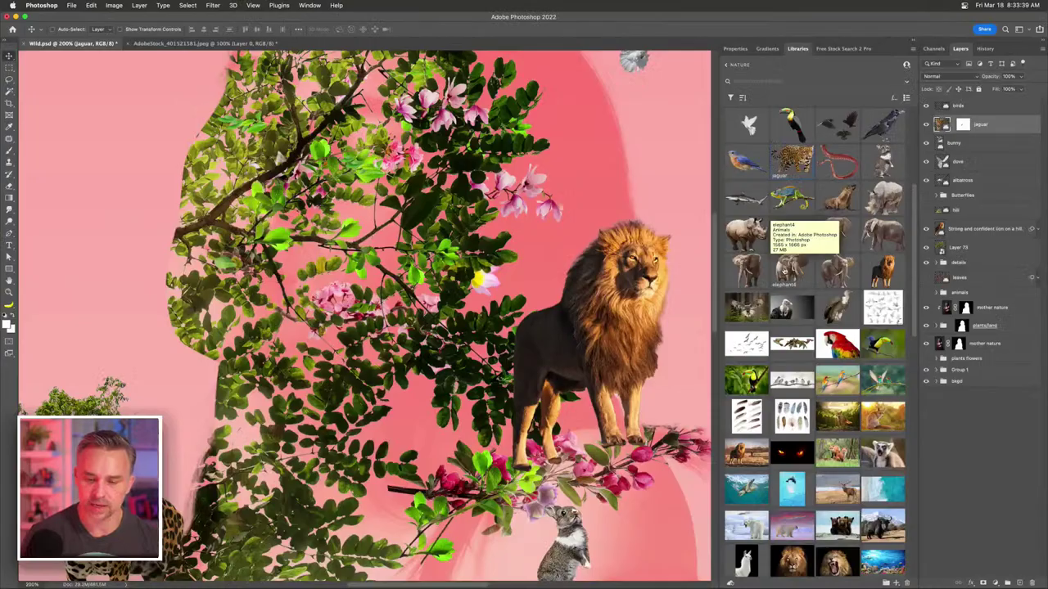
{"action": "left_click_drag", "start_coordinate": [784, 273], "coordinate": [309, 285]}
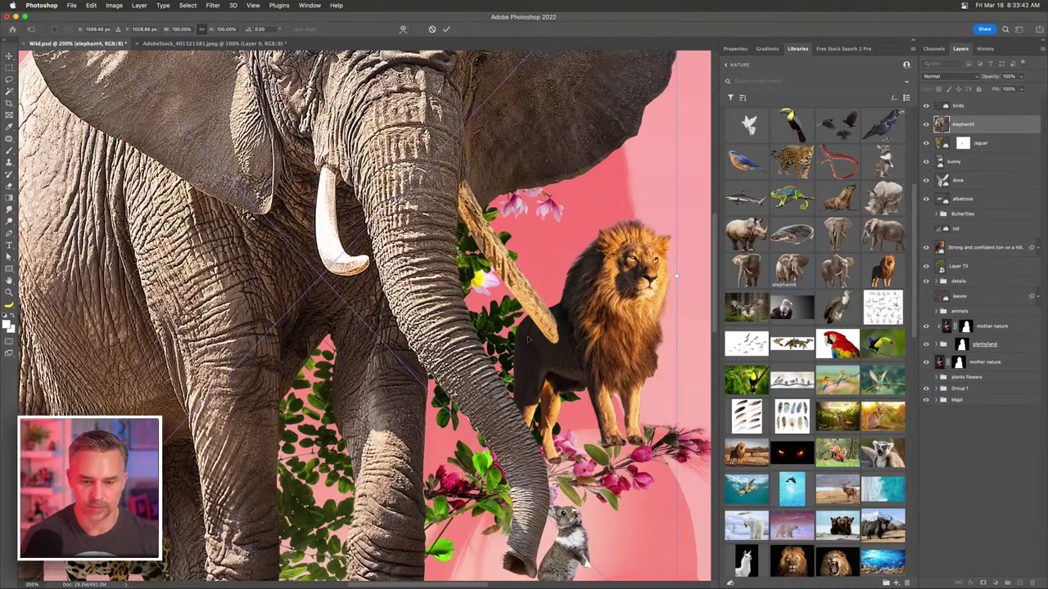
- Scale the elephant down toward its bottom-right corner below the lion and commit
{"action": "key", "text": "super+minus"}
{"action": "key", "text": "super+minus"}
{"action": "key", "text": "super+minus"}
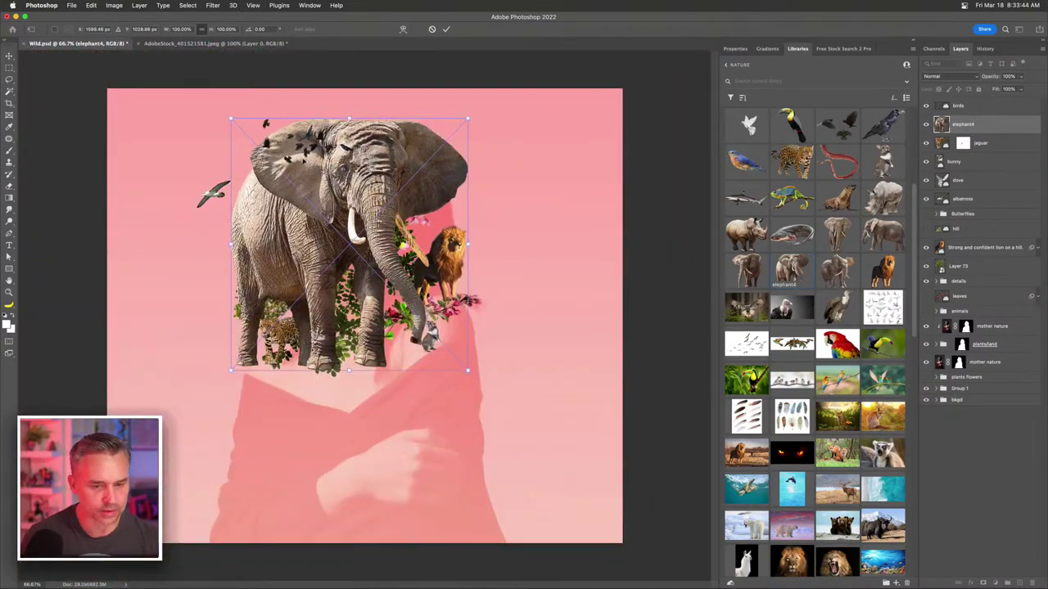
{"action": "left_click_drag", "start_coordinate": [230, 119], "coordinate": [328, 332]}
{"action": "key", "text": "Return"}
{"action": "key", "text": "super+1"}
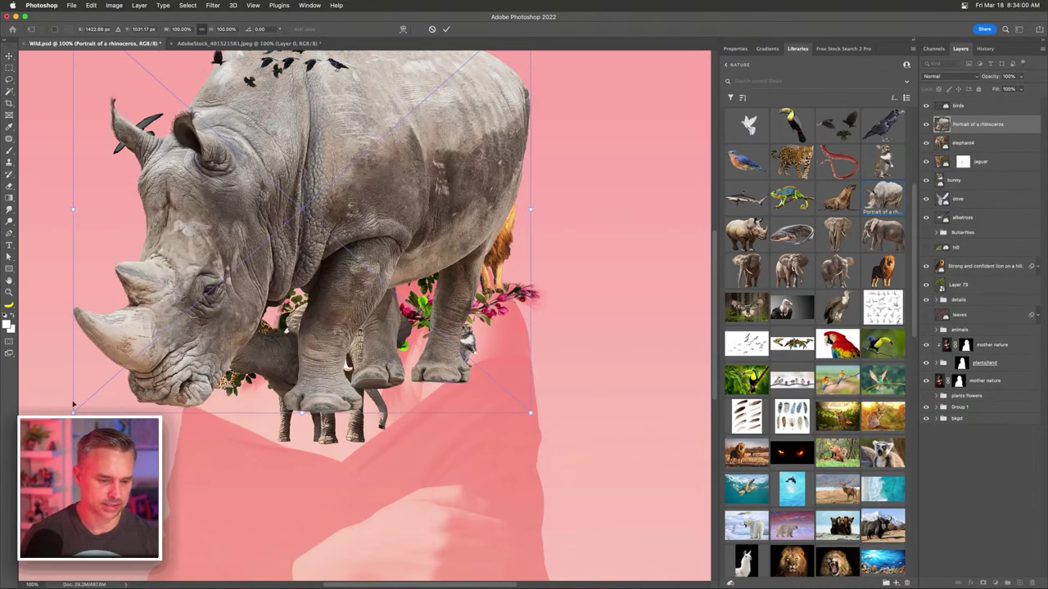
- Shrink the rhinoceros to about a fifth beside the elephant and move its layer below elephant4
{"action": "scroll", "coordinate": [68, 389], "scroll_direction": "down", "scroll_amount": 3}
{"action": "left_click_drag", "start_coordinate": [72, 342], "coordinate": [293, 257]}
{"action": "left_click_drag", "start_coordinate": [254, 162], "coordinate": [277, 181]}
{"action": "left_click_drag", "start_coordinate": [341, 206], "coordinate": [247, 293]}
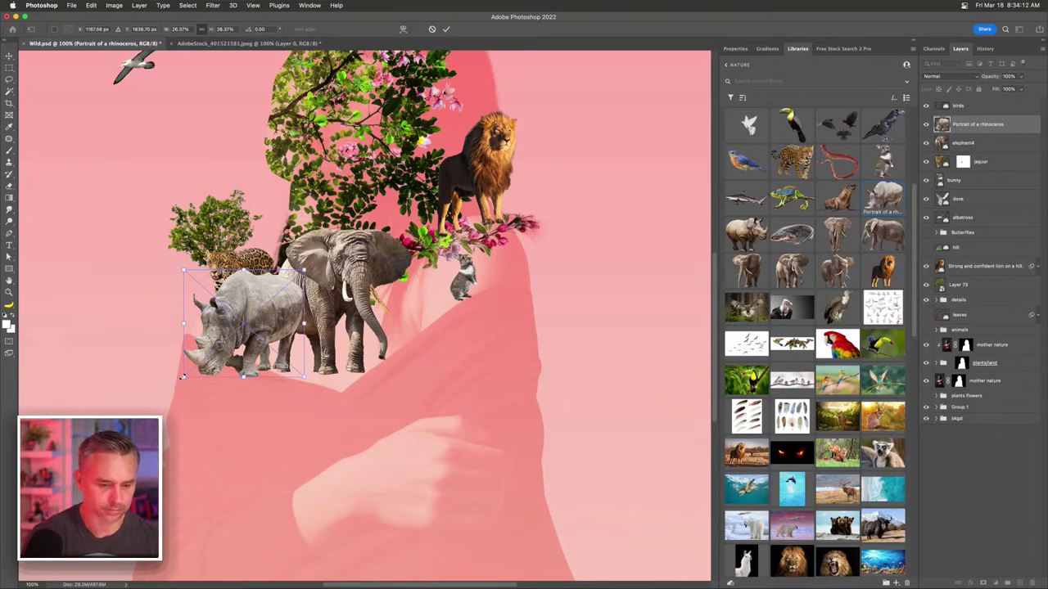
{"action": "left_click_drag", "start_coordinate": [183, 377], "coordinate": [206, 356]}
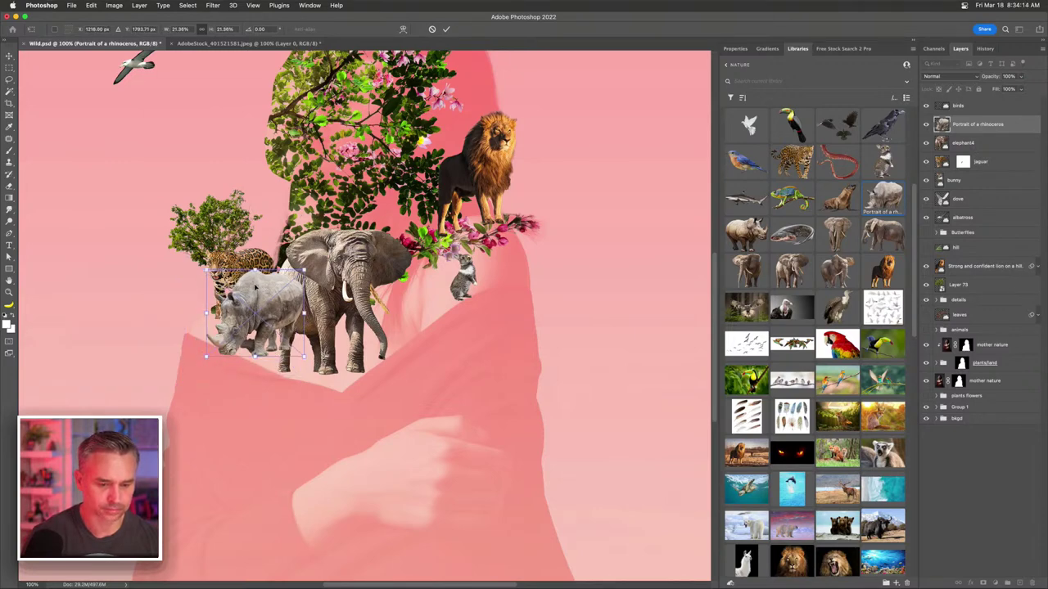
{"action": "left_click_drag", "start_coordinate": [255, 288], "coordinate": [260, 294]}
{"action": "key", "text": "Return"}
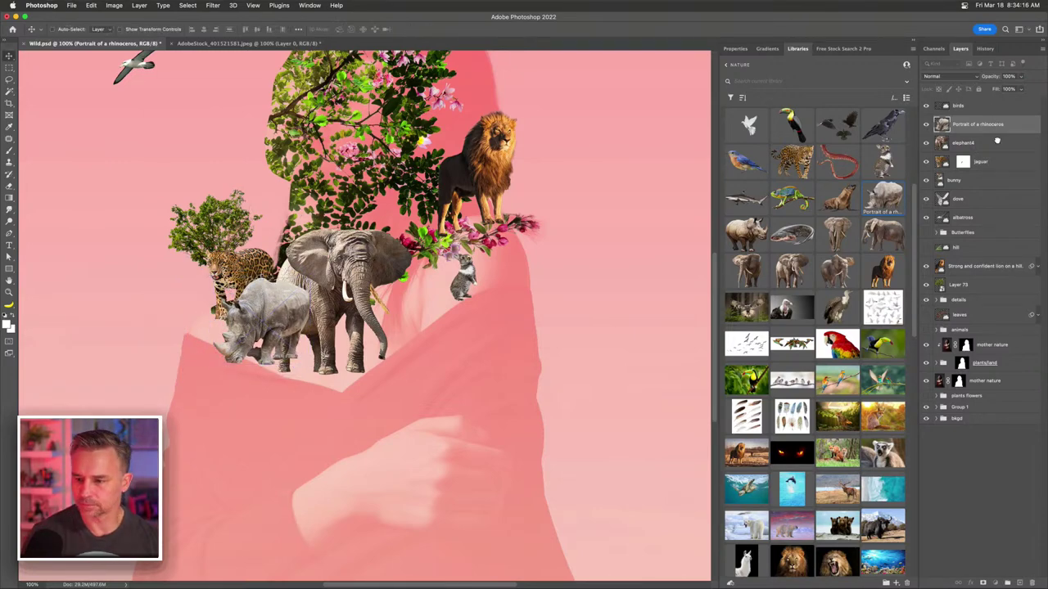
{"action": "left_click_drag", "start_coordinate": [995, 124], "coordinate": [986, 153]}
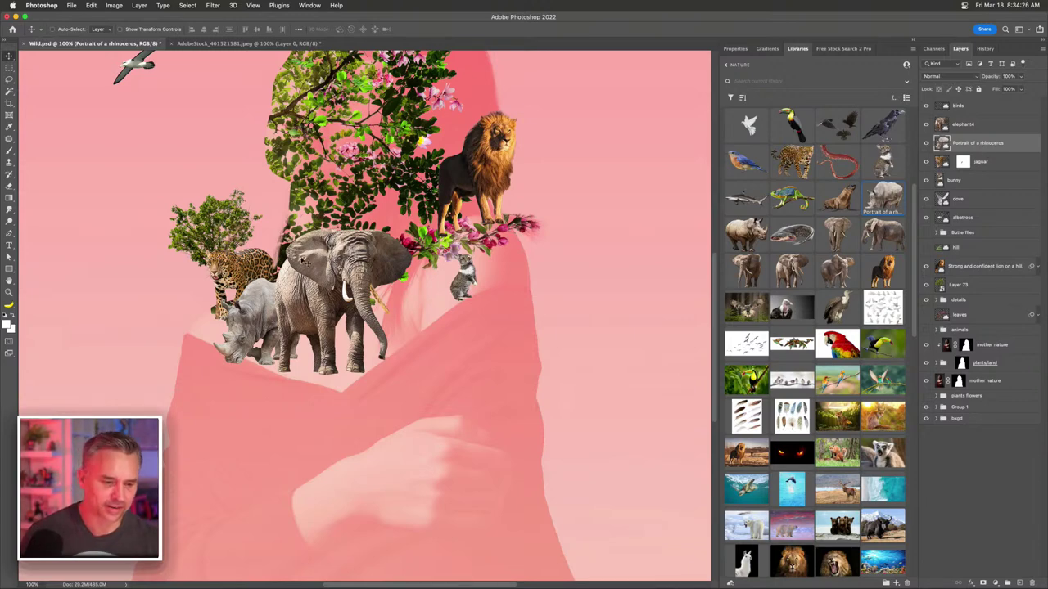
{"action": "scroll", "coordinate": [336, 287], "scroll_direction": "up", "scroll_amount": 5}
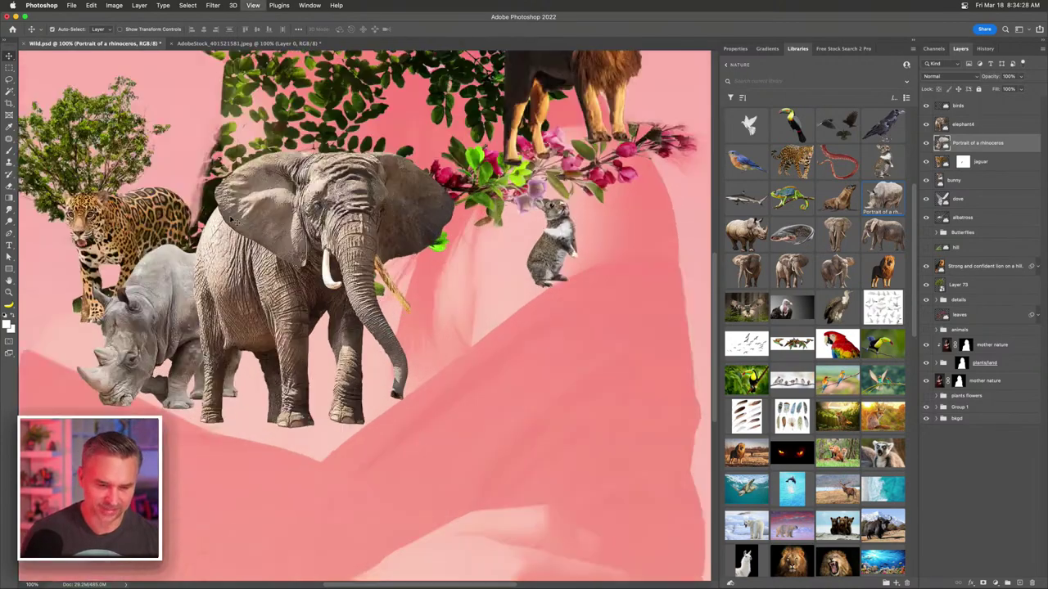
{"action": "scroll", "coordinate": [227, 243], "scroll_direction": "up", "scroll_amount": 2}
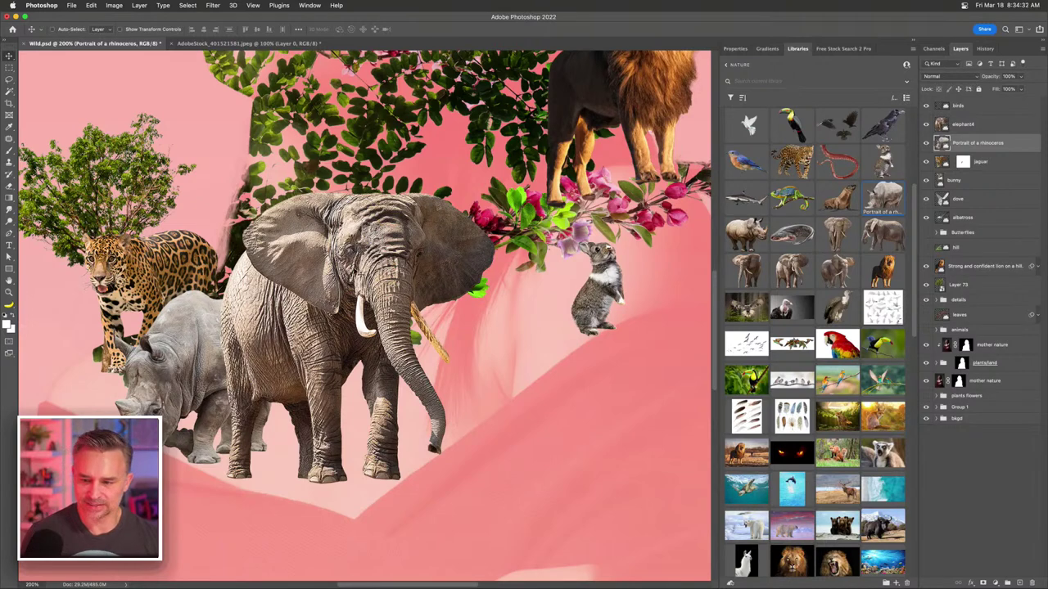
{"action": "scroll", "coordinate": [982, 155], "scroll_direction": "left", "scroll_amount": 2}
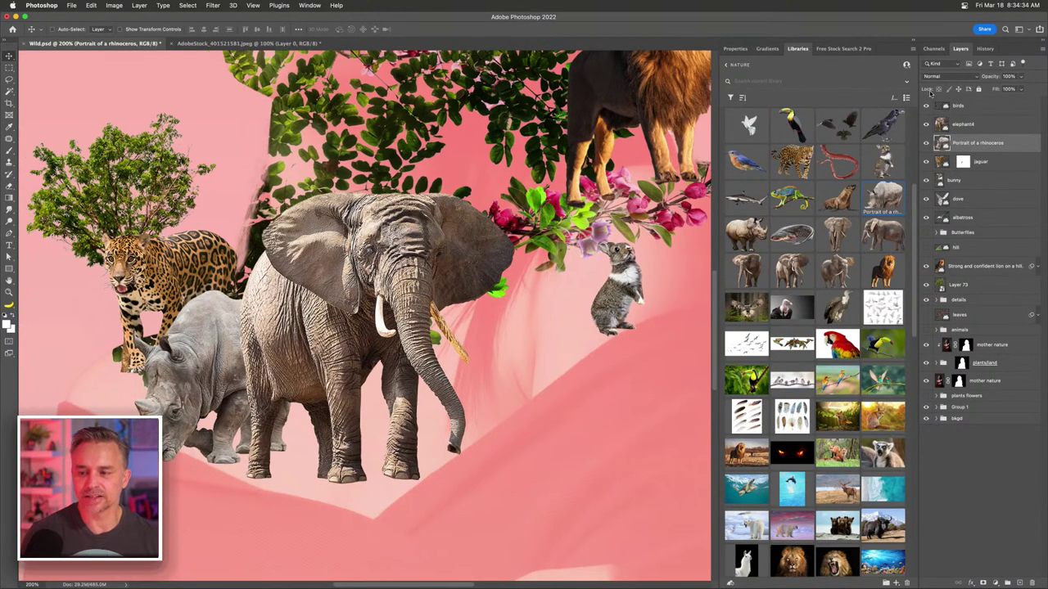
{"action": "scroll", "coordinate": [472, 317], "scroll_direction": "right", "scroll_amount": 5}
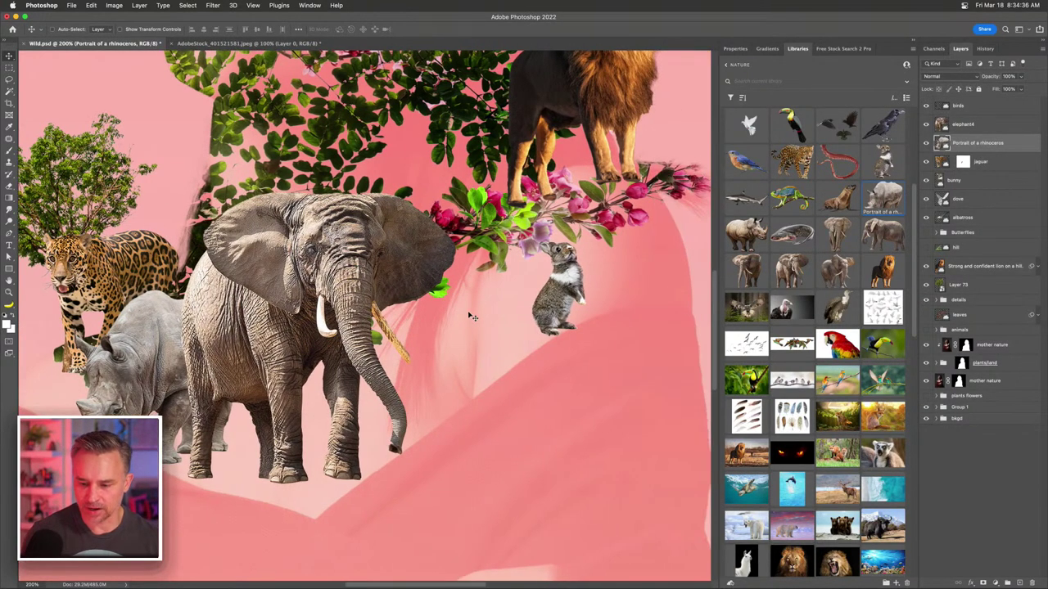
{"action": "scroll", "coordinate": [775, 412], "scroll_direction": "down", "scroll_amount": 5}
{"action": "scroll", "coordinate": [776, 412], "scroll_direction": "down", "scroll_amount": 1}
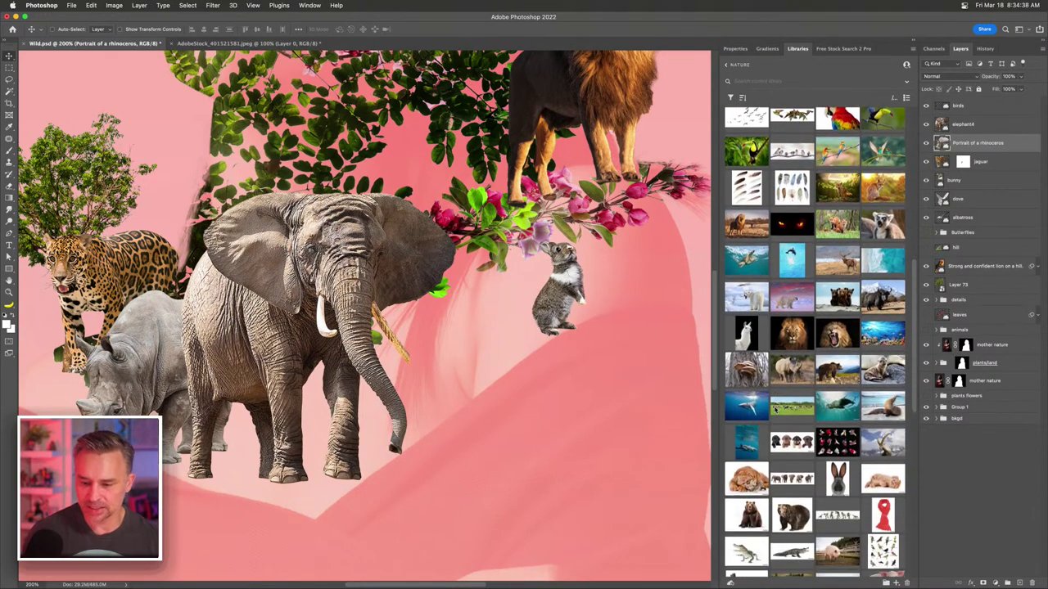
{"action": "left_click", "coordinate": [969, 420]}
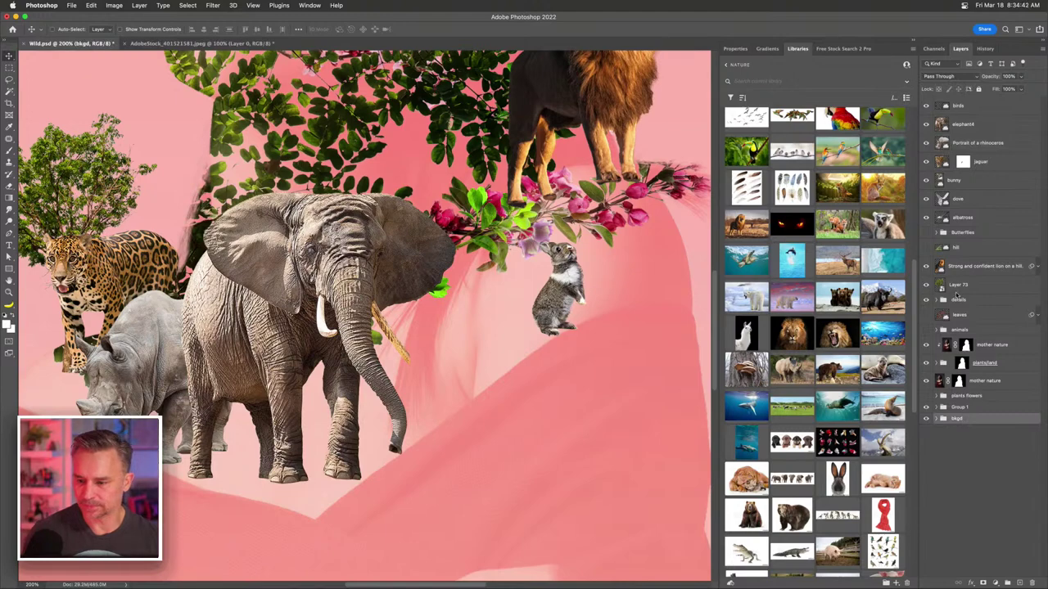
{"action": "left_click", "coordinate": [938, 286]}
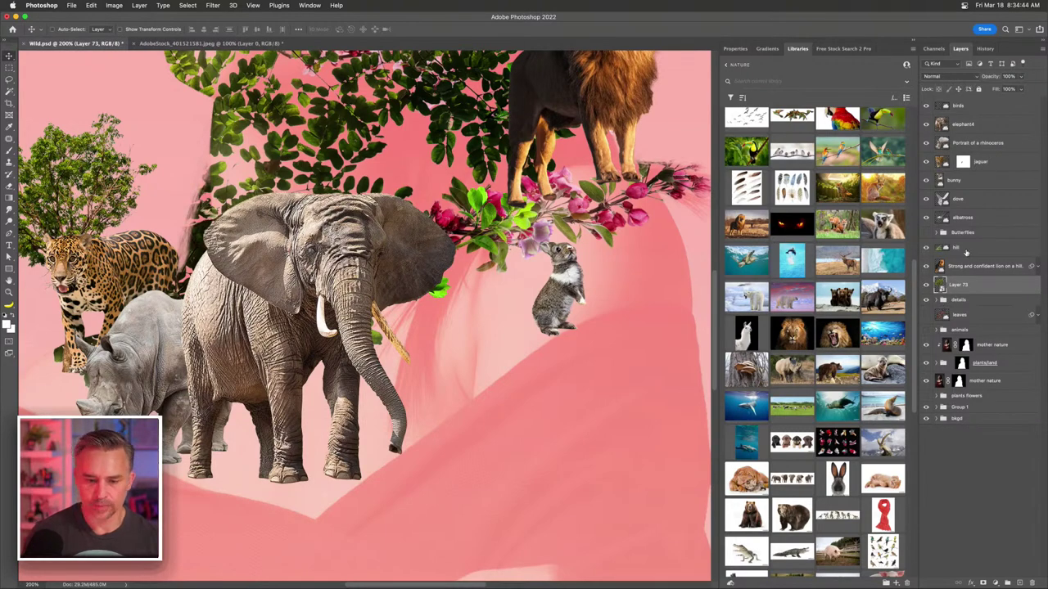
{"action": "left_click", "coordinate": [966, 250]}
{"action": "key", "text": "super+0"}
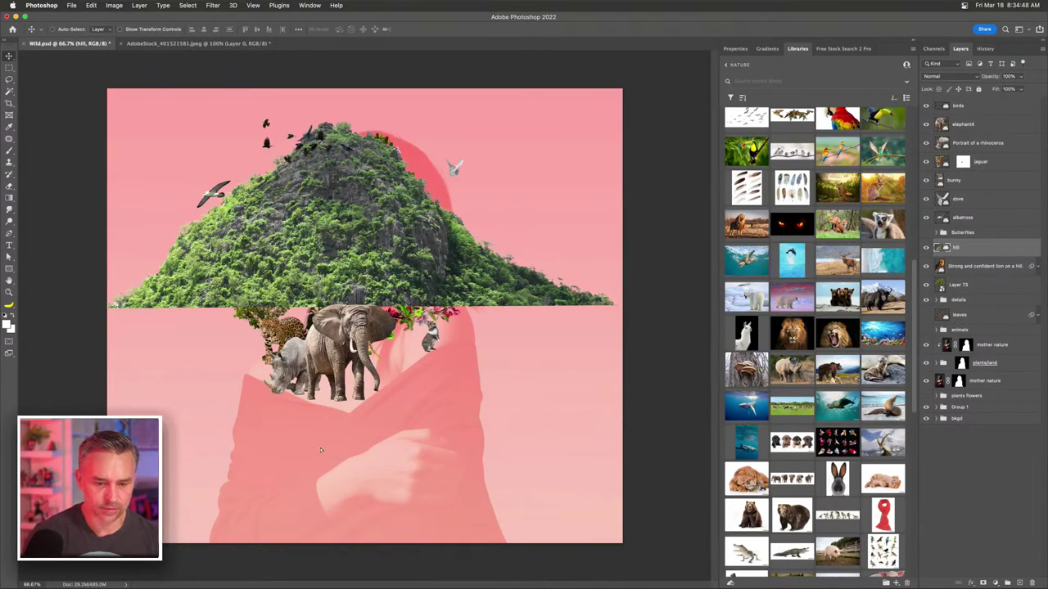
{"action": "left_click_drag", "start_coordinate": [321, 450], "coordinate": [334, 401]}
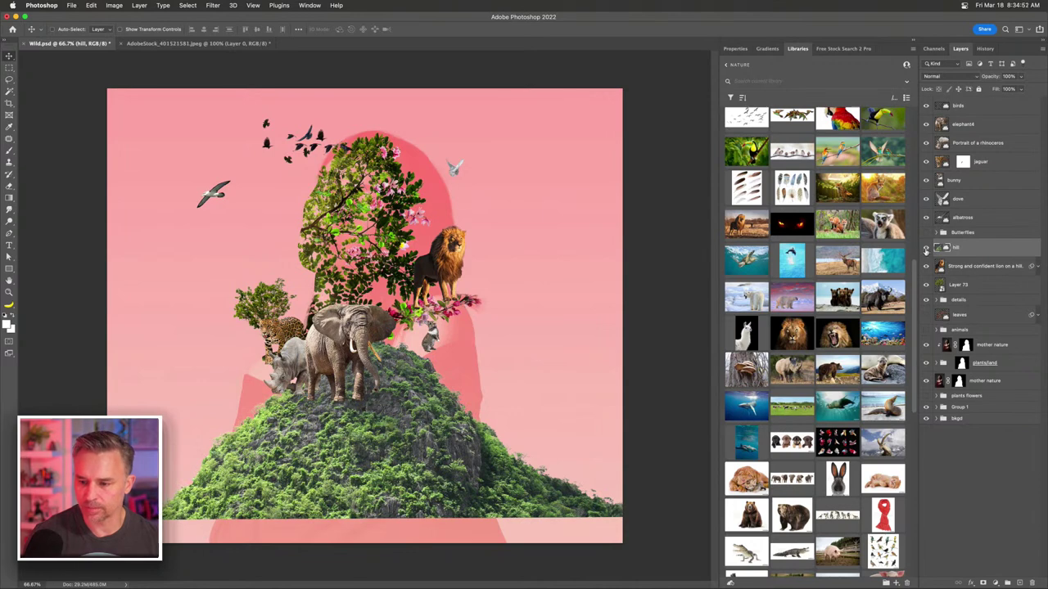
{"action": "left_click", "coordinate": [925, 248]}
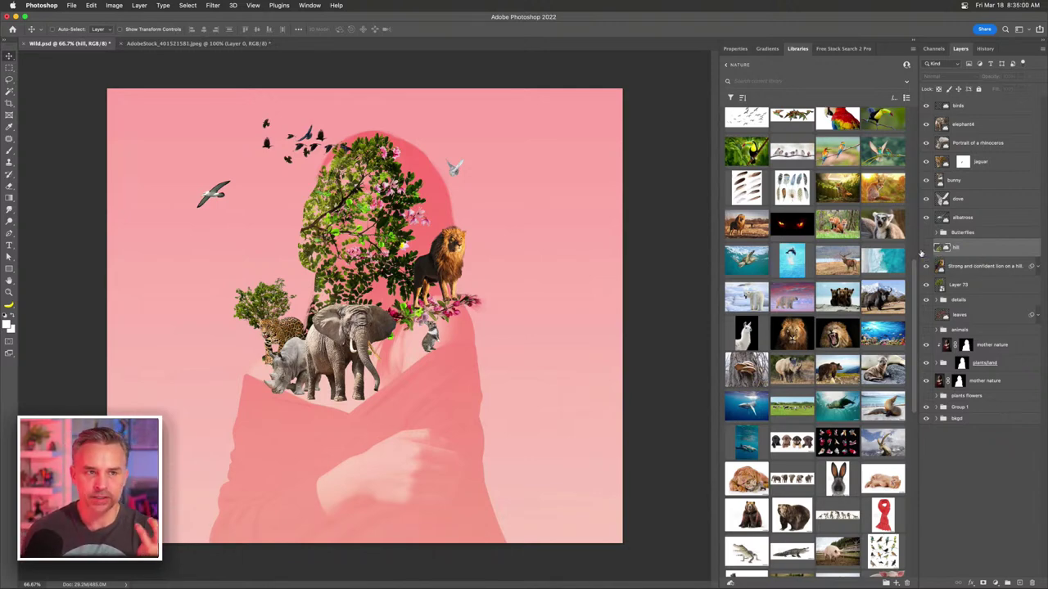
{"action": "key", "text": "super+equal"}
{"action": "key", "text": "super+equal"}
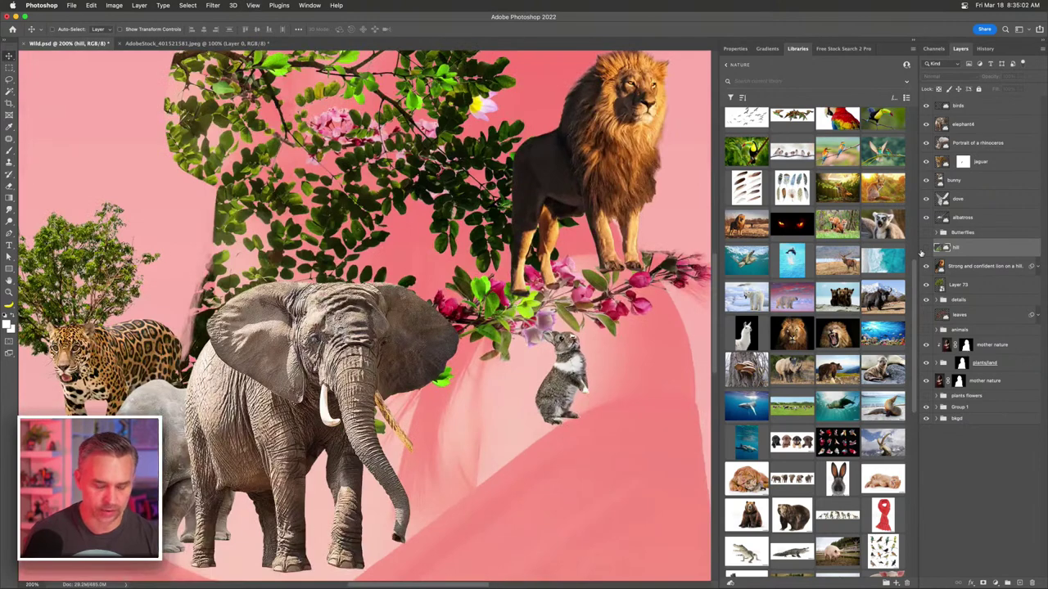
{"action": "scroll", "coordinate": [479, 152], "scroll_direction": "down", "scroll_amount": 3}
{"action": "scroll", "coordinate": [479, 151], "scroll_direction": "up", "scroll_amount": 2}
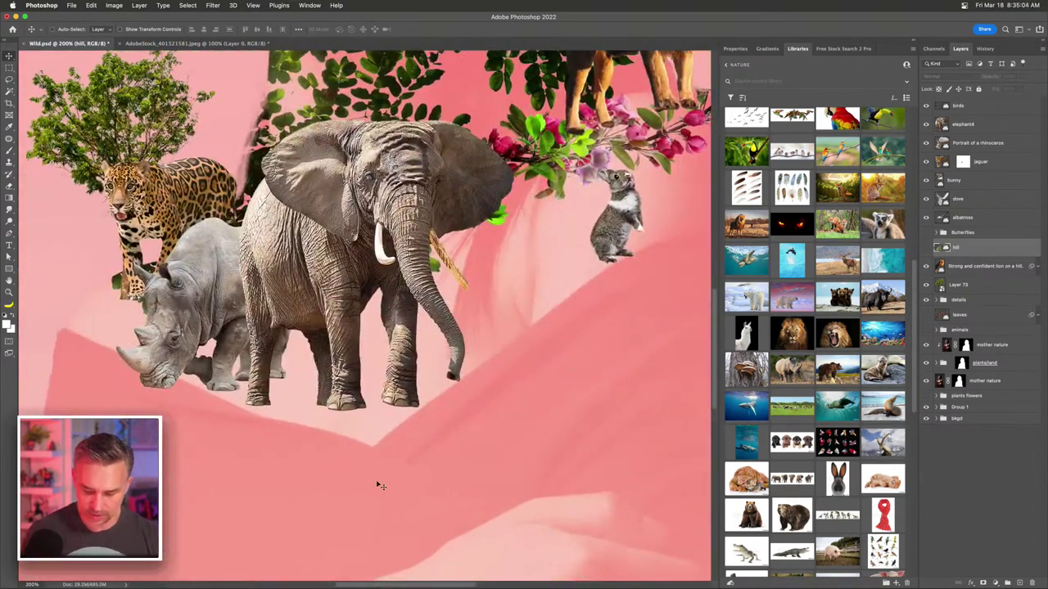
{"action": "key", "text": "super+minus"}
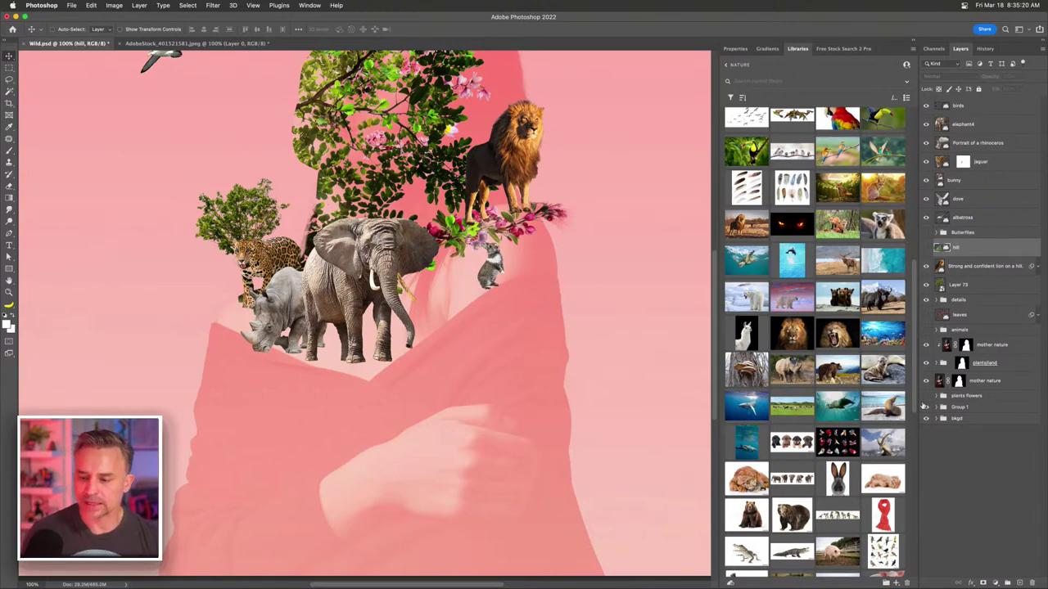
- Expand the bkgd group and move the mountain layer above Gradient Fill 1
{"action": "left_click", "coordinate": [957, 419]}
{"action": "left_click", "coordinate": [938, 419]}
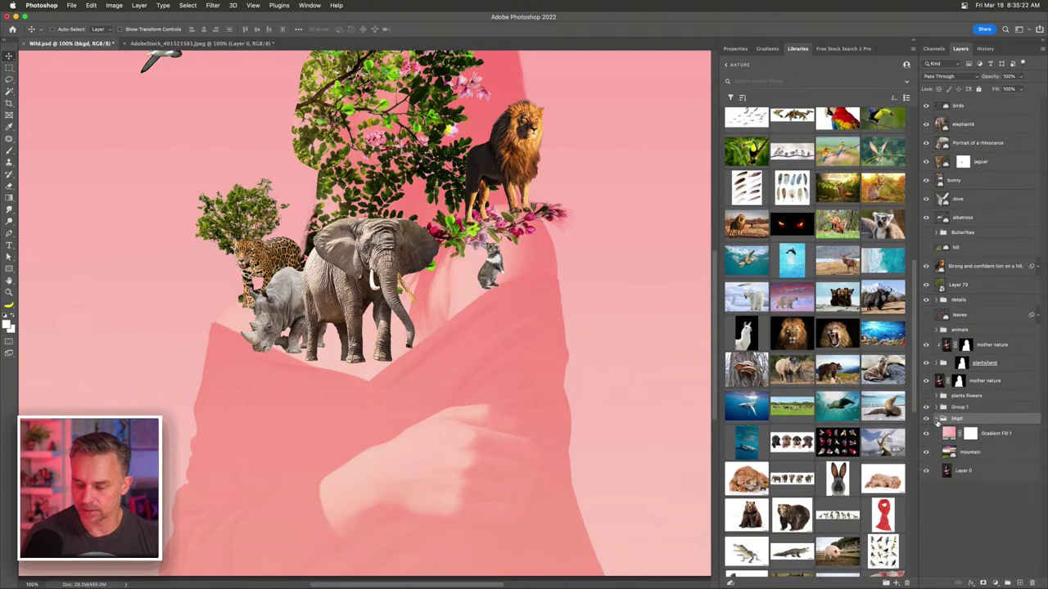
{"action": "left_click", "coordinate": [980, 453]}
{"action": "left_click_drag", "start_coordinate": [980, 453], "coordinate": [978, 426]}
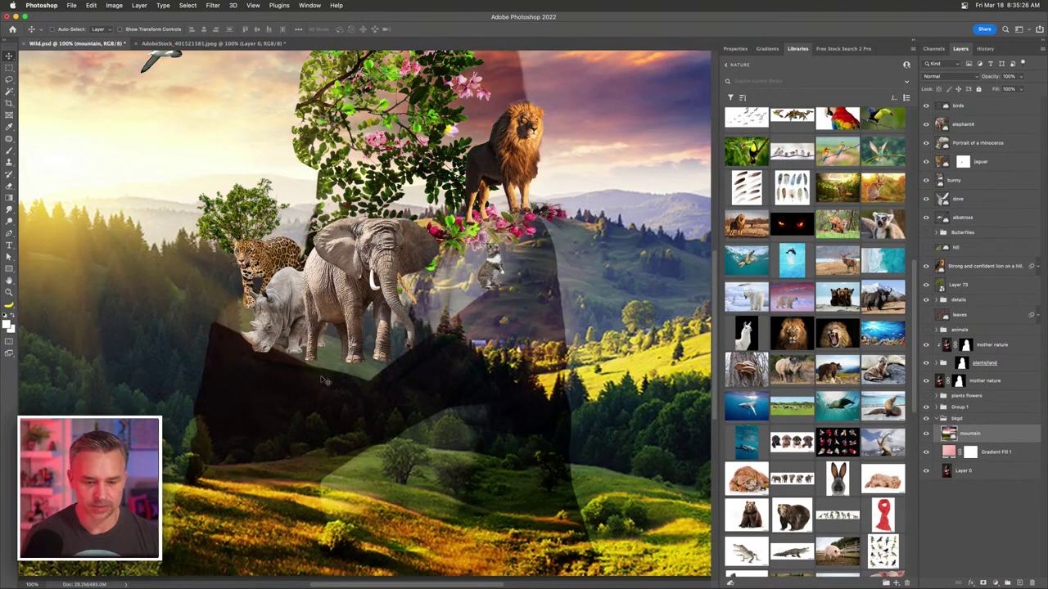
- Shift the mountain landscape upward on the canvas
{"action": "scroll", "coordinate": [246, 439], "scroll_direction": "down", "scroll_amount": 5}
{"action": "scroll", "coordinate": [268, 409], "scroll_direction": "up", "scroll_amount": 5}
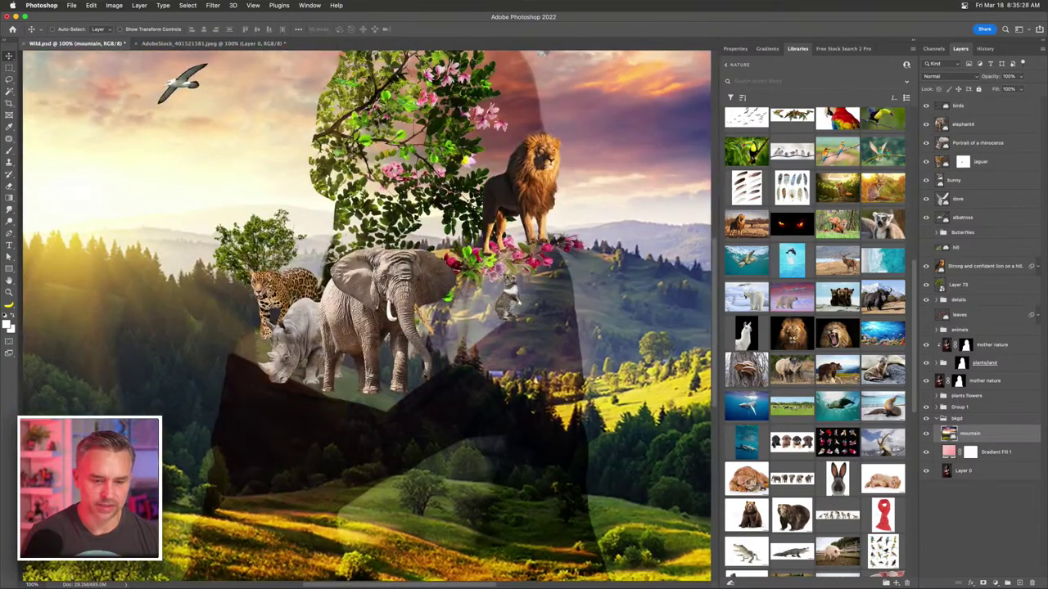
{"action": "scroll", "coordinate": [151, 330], "scroll_direction": "up", "scroll_amount": 1}
{"action": "scroll", "coordinate": [150, 331], "scroll_direction": "down", "scroll_amount": 2}
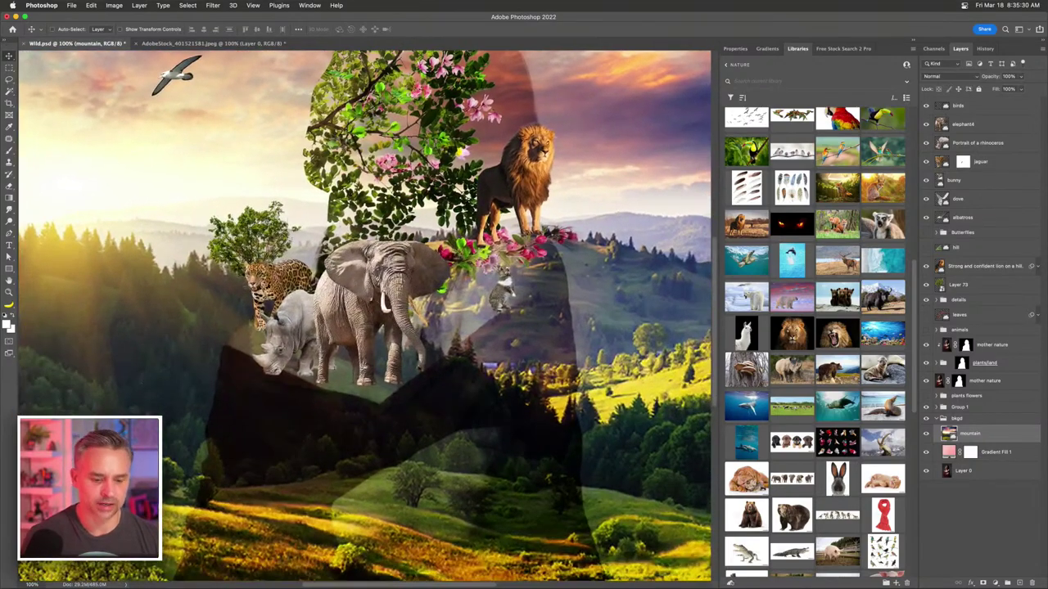
{"action": "left_click_drag", "start_coordinate": [115, 333], "coordinate": [123, 290]}
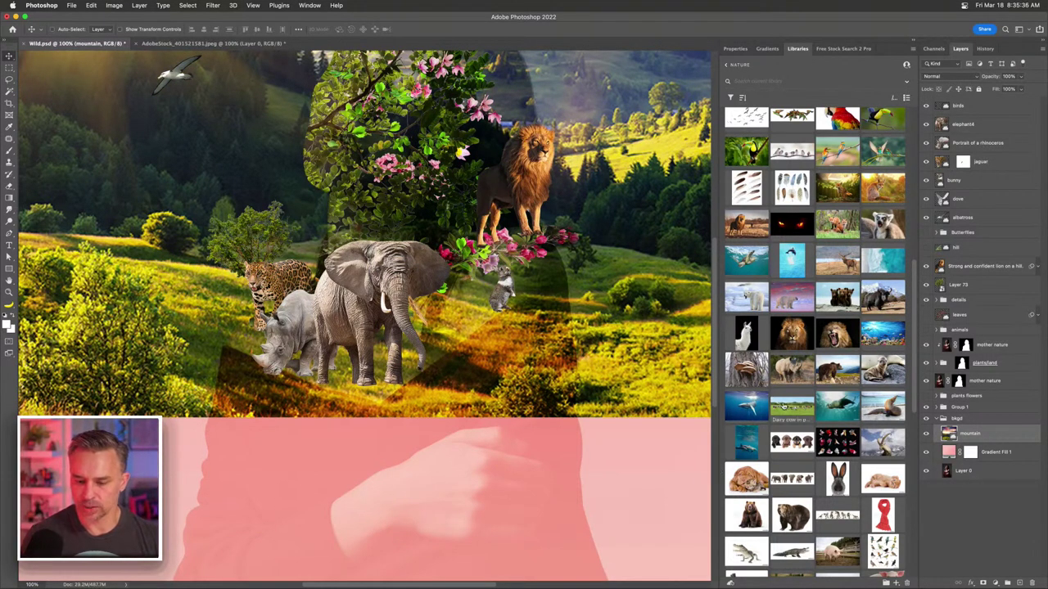
- Commit the Dairy cow pasture image, hide the mountain layer, and move the cow layer to the top
{"action": "key", "text": "super+t"}
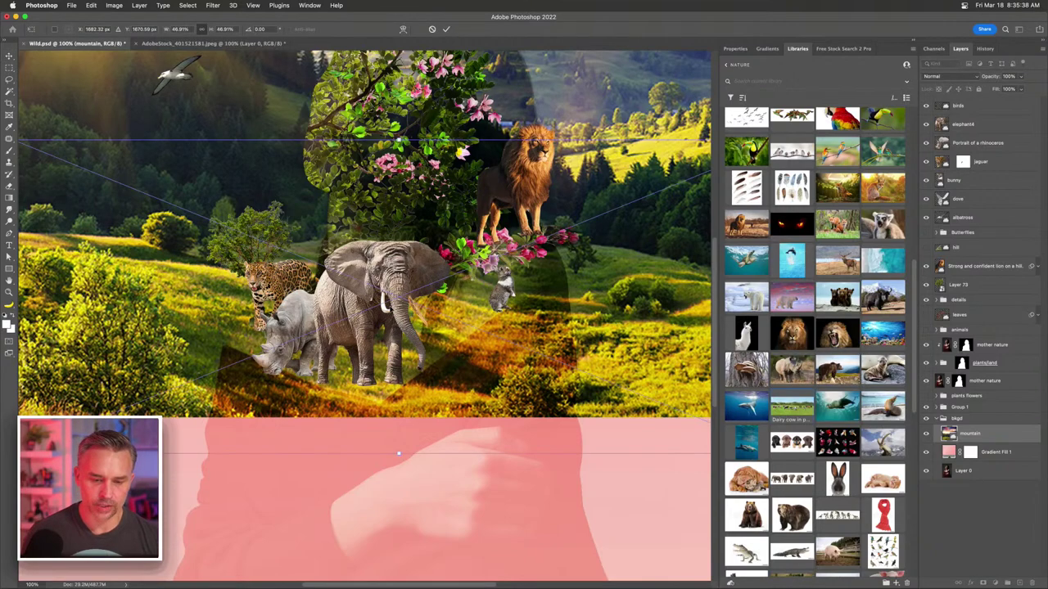
{"action": "key", "text": "Return"}
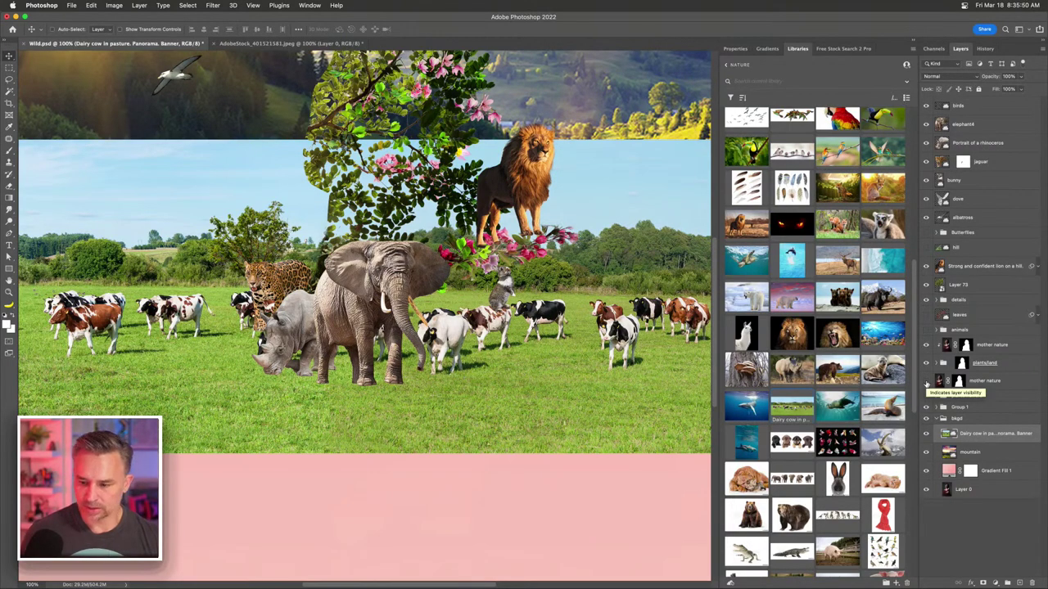
{"action": "key", "text": "super+minus"}
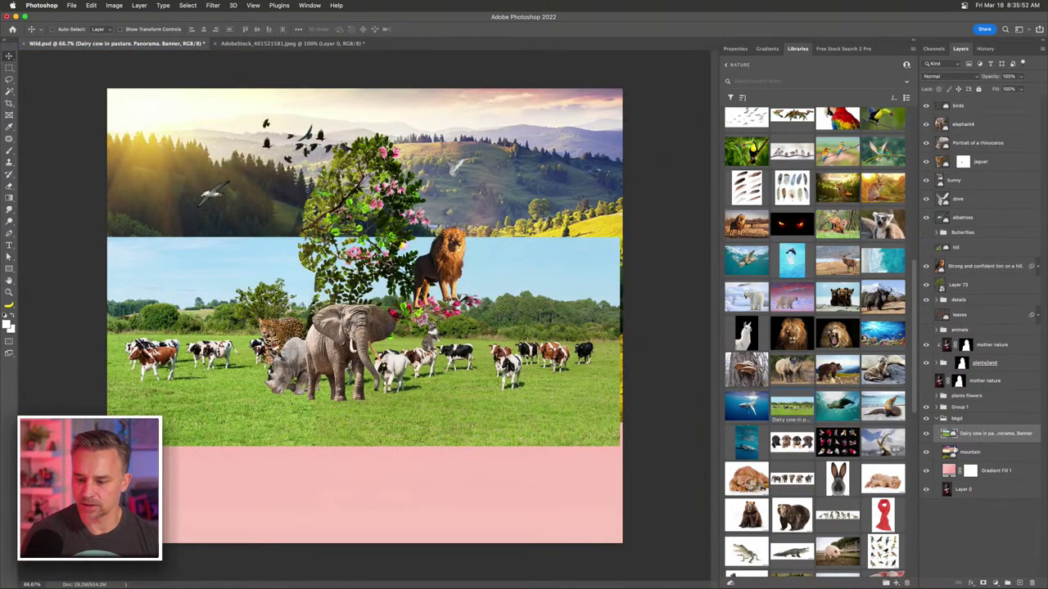
{"action": "left_click", "coordinate": [924, 486]}
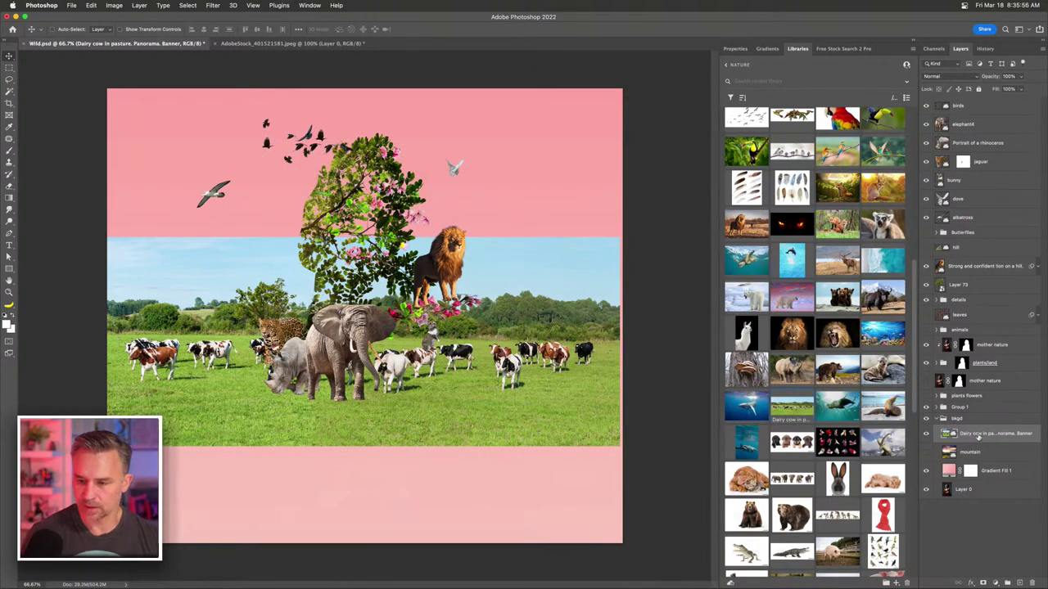
{"action": "left_click_drag", "start_coordinate": [979, 437], "coordinate": [982, 110]}
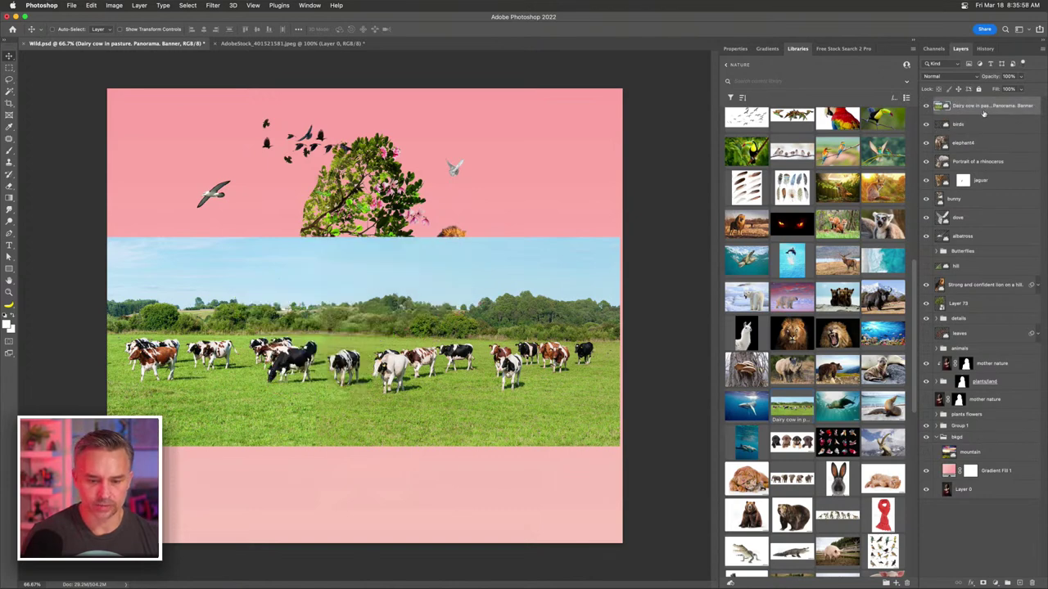
- Rasterize the Dairy cow in pasture layer into an ordinary pixel layer
{"action": "right_click", "coordinate": [971, 108]}
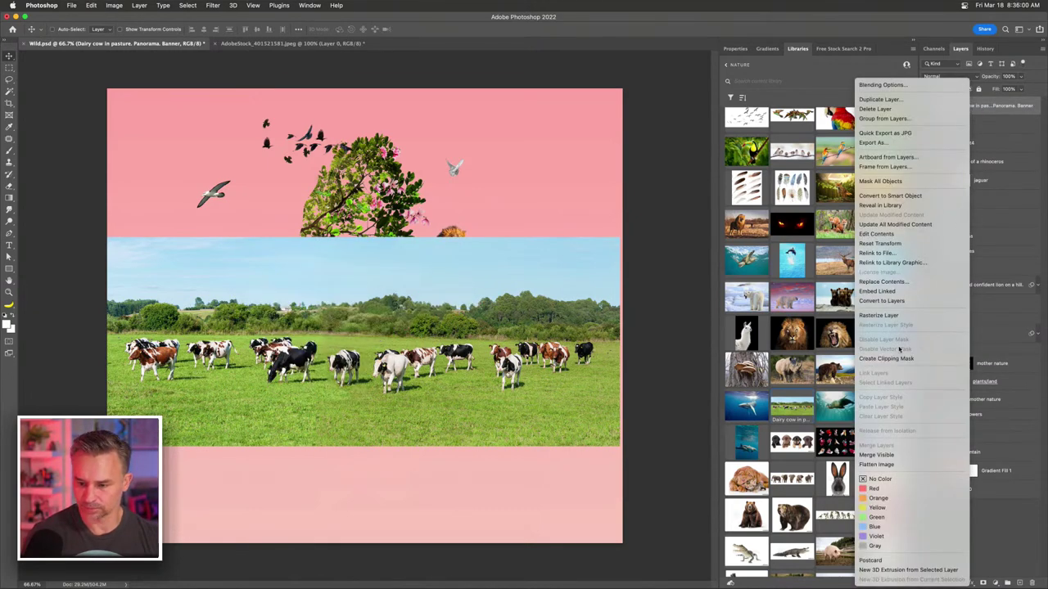
{"action": "left_click", "coordinate": [903, 316]}
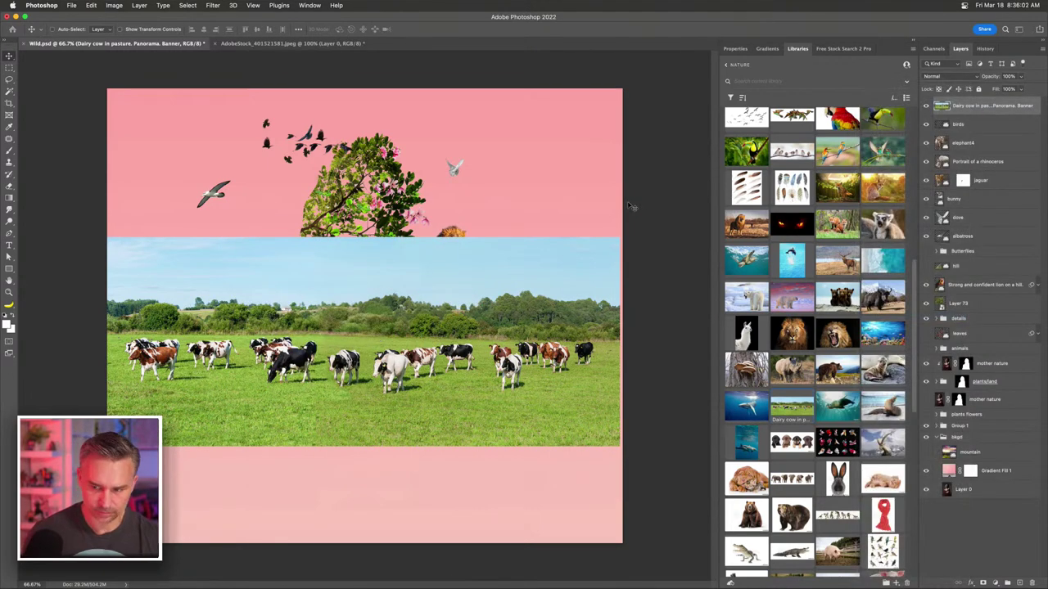
{"action": "key", "text": "super+plus"}
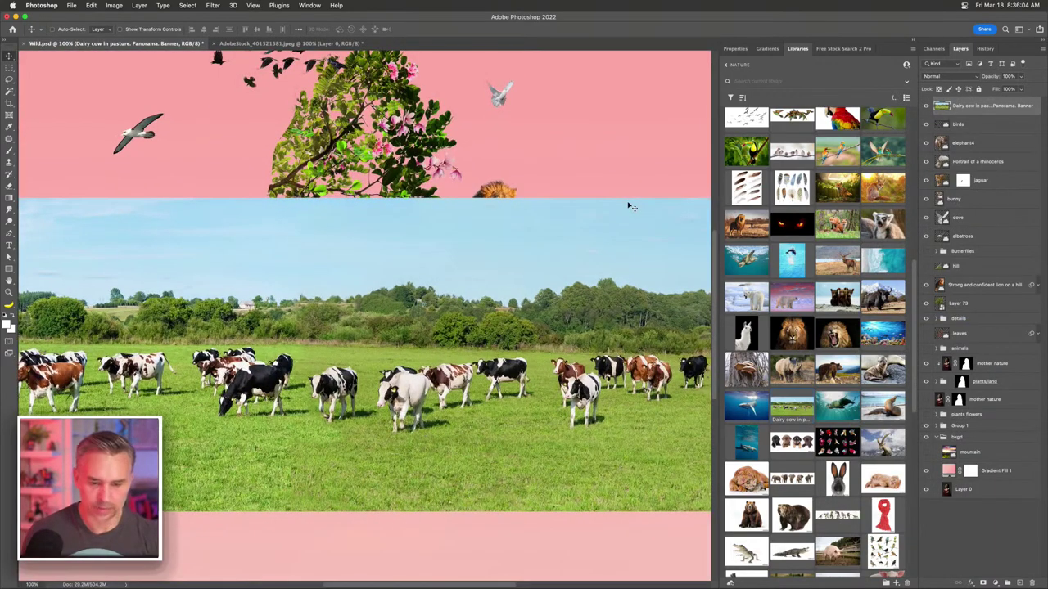
{"action": "key", "text": "super+plus"}
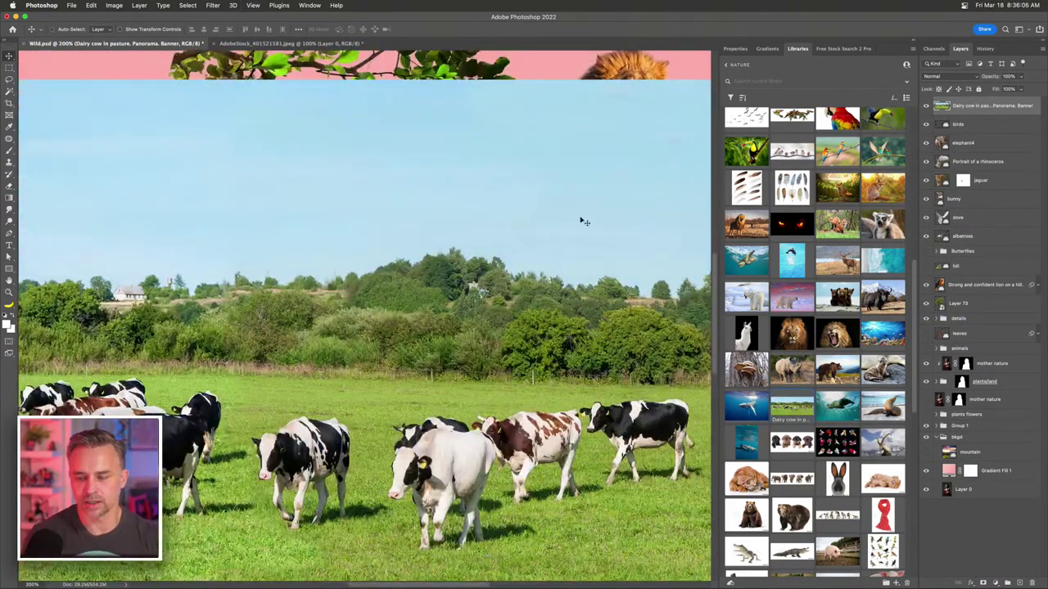
{"action": "key", "text": "super+minus"}
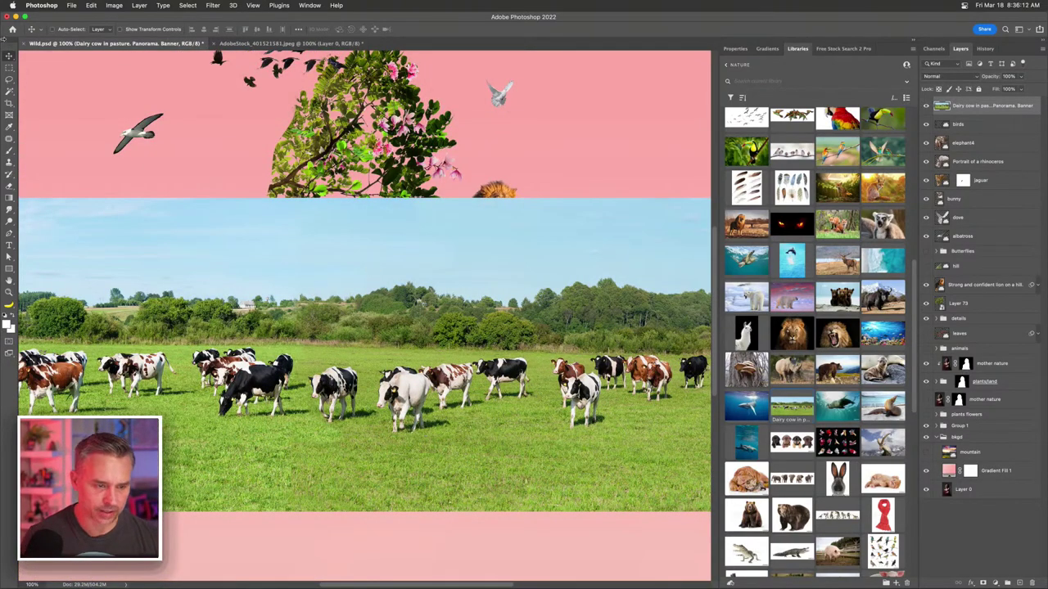
- Select the left and right groups of cows with the Object Selection Tool in Lasso mode
{"action": "left_click", "coordinate": [8, 93]}
{"action": "right_click", "coordinate": [8, 93]}
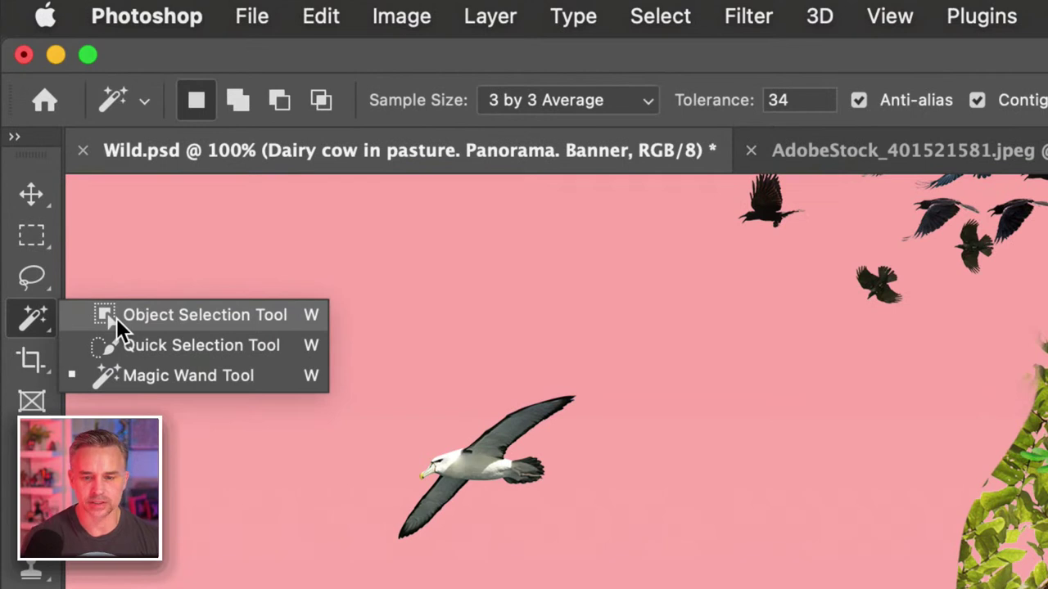
{"action": "left_click", "coordinate": [117, 318]}
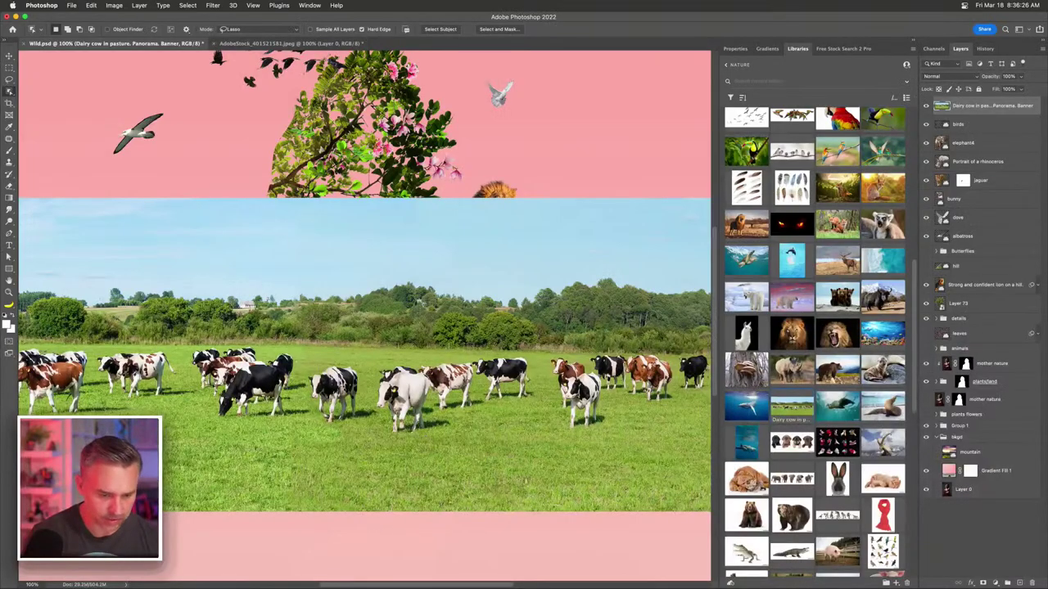
{"action": "mouse_move", "coordinate": [187, 378]}
{"action": "left_mouse_down"}
{"action": "mouse_move", "coordinate": [193, 347]}
{"action": "mouse_move", "coordinate": [250, 343]}
{"action": "mouse_move", "coordinate": [361, 366]}
{"action": "mouse_move", "coordinate": [501, 355]}
{"action": "mouse_move", "coordinate": [536, 362]}
{"action": "mouse_move", "coordinate": [541, 385]}
{"action": "mouse_move", "coordinate": [537, 403]}
{"action": "mouse_move", "coordinate": [509, 421]}
{"action": "mouse_move", "coordinate": [402, 444]}
{"action": "mouse_move", "coordinate": [374, 432]}
{"action": "mouse_move", "coordinate": [218, 424]}
{"action": "mouse_move", "coordinate": [187, 378]}
{"action": "left_mouse_up"}
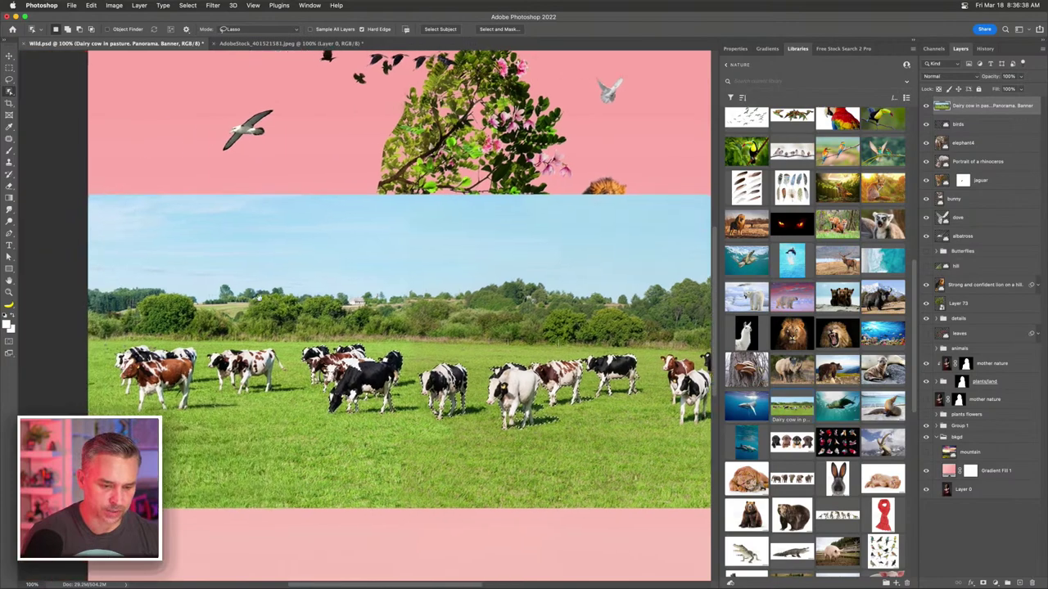
{"action": "mouse_move", "coordinate": [225, 347]}
{"action": "left_mouse_down"}
{"action": "mouse_move", "coordinate": [280, 351]}
{"action": "mouse_move", "coordinate": [311, 372]}
{"action": "mouse_move", "coordinate": [280, 409]}
{"action": "mouse_move", "coordinate": [184, 433]}
{"action": "mouse_move", "coordinate": [114, 366]}
{"action": "mouse_move", "coordinate": [176, 347]}
{"action": "mouse_move", "coordinate": [238, 356]}
{"action": "left_mouse_up"}
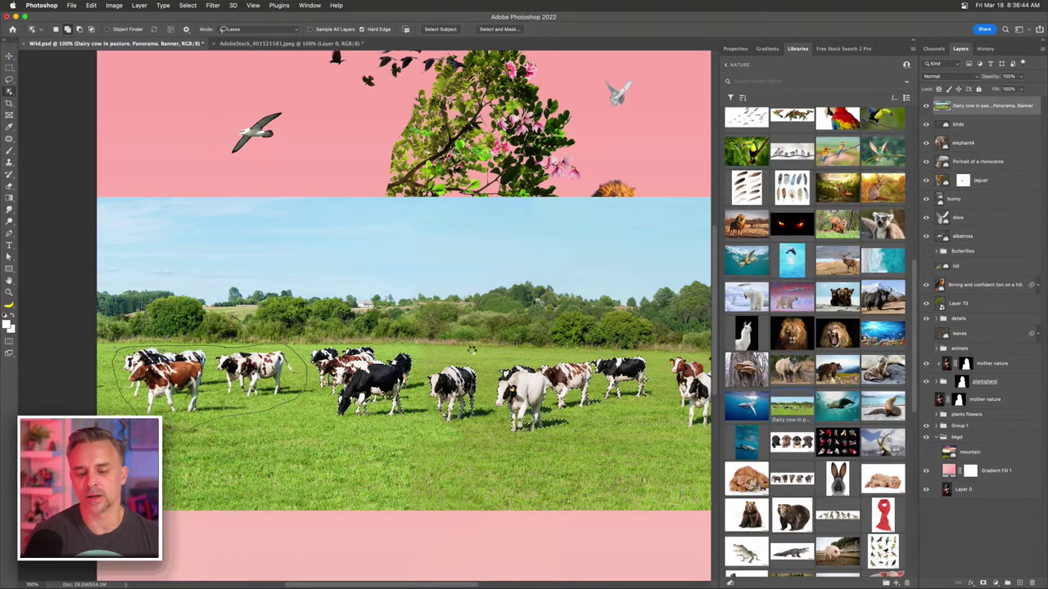
{"action": "scroll", "coordinate": [327, 354], "scroll_direction": "right", "scroll_amount": 5}
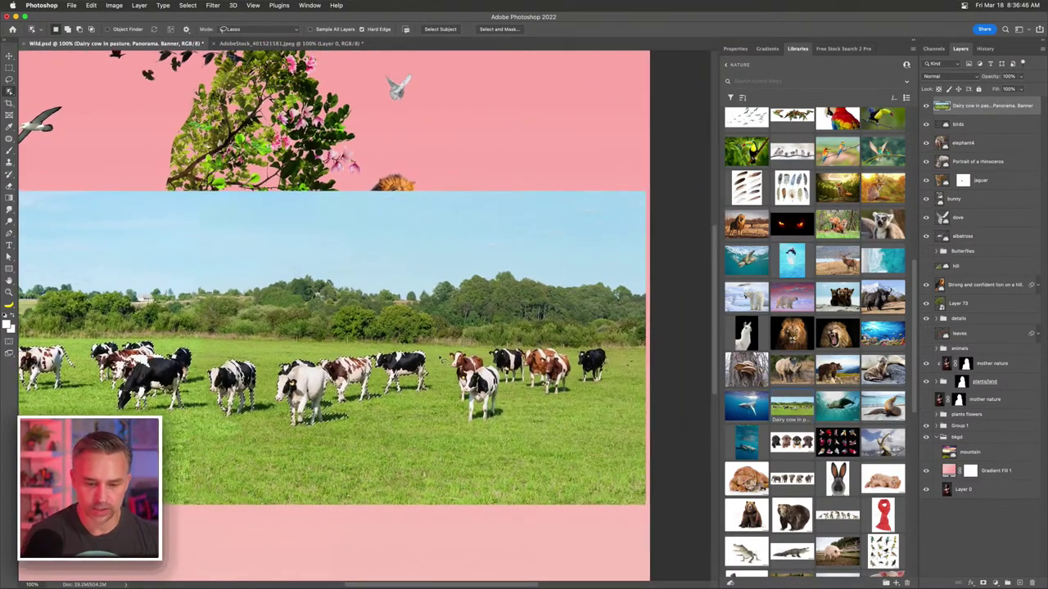
{"action": "mouse_move", "coordinate": [460, 345]}
{"action": "left_mouse_down"}
{"action": "mouse_move", "coordinate": [602, 344]}
{"action": "mouse_move", "coordinate": [618, 362]}
{"action": "mouse_move", "coordinate": [616, 384]}
{"action": "mouse_move", "coordinate": [608, 399]}
{"action": "mouse_move", "coordinate": [463, 440]}
{"action": "mouse_move", "coordinate": [447, 397]}
{"action": "left_mouse_up"}
{"action": "left_click_drag", "start_coordinate": [447, 360], "coordinate": [460, 345]}
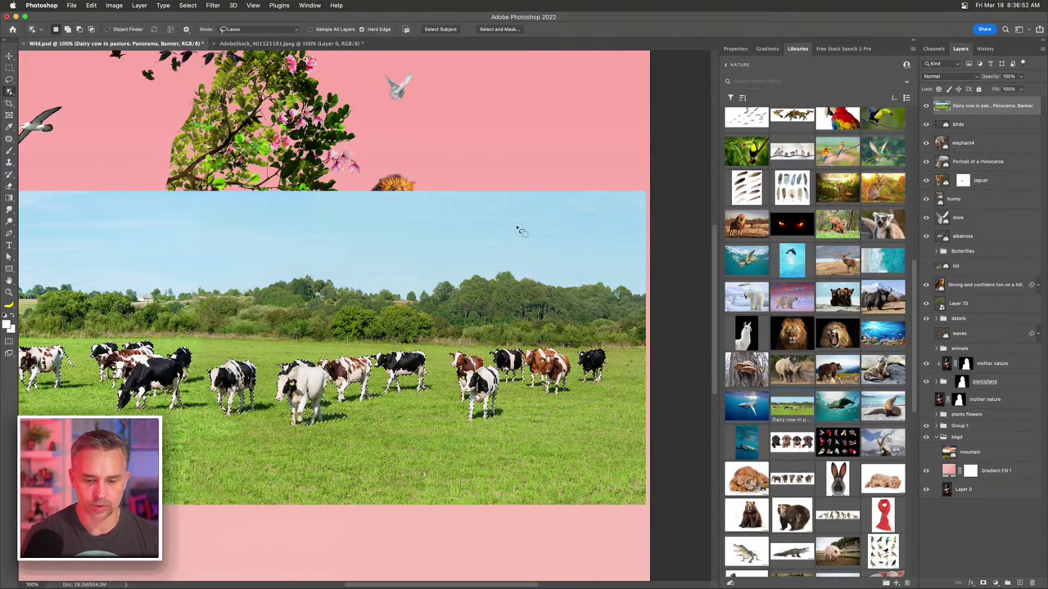
{"action": "scroll", "coordinate": [250, 286], "scroll_direction": "left", "scroll_amount": 5}
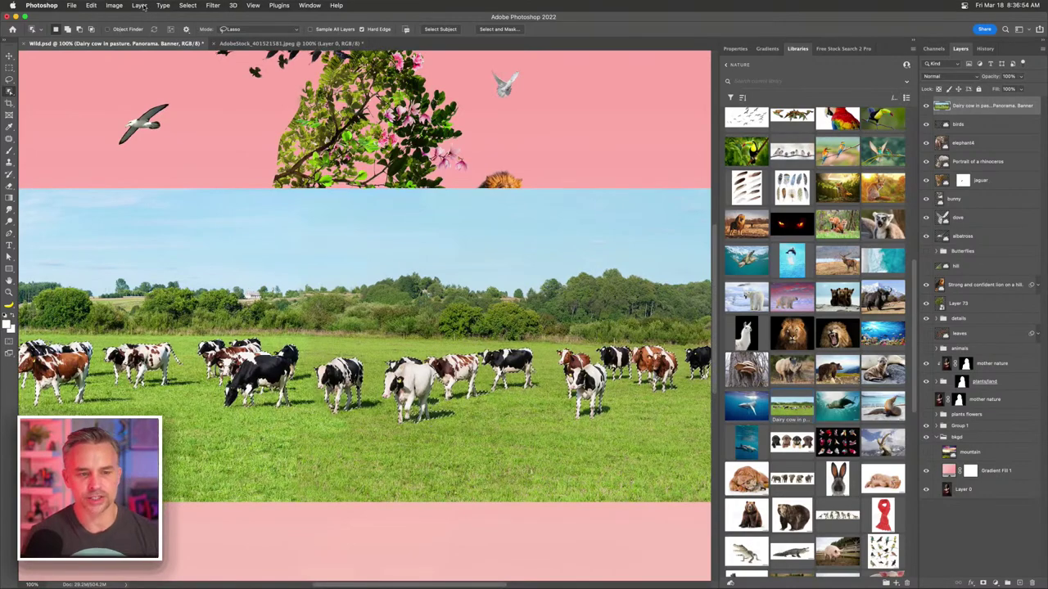
- Expand the cow selection by 20 pixels, twice
{"action": "left_click", "coordinate": [188, 5]}
{"action": "mouse_move", "coordinate": [204, 139]}
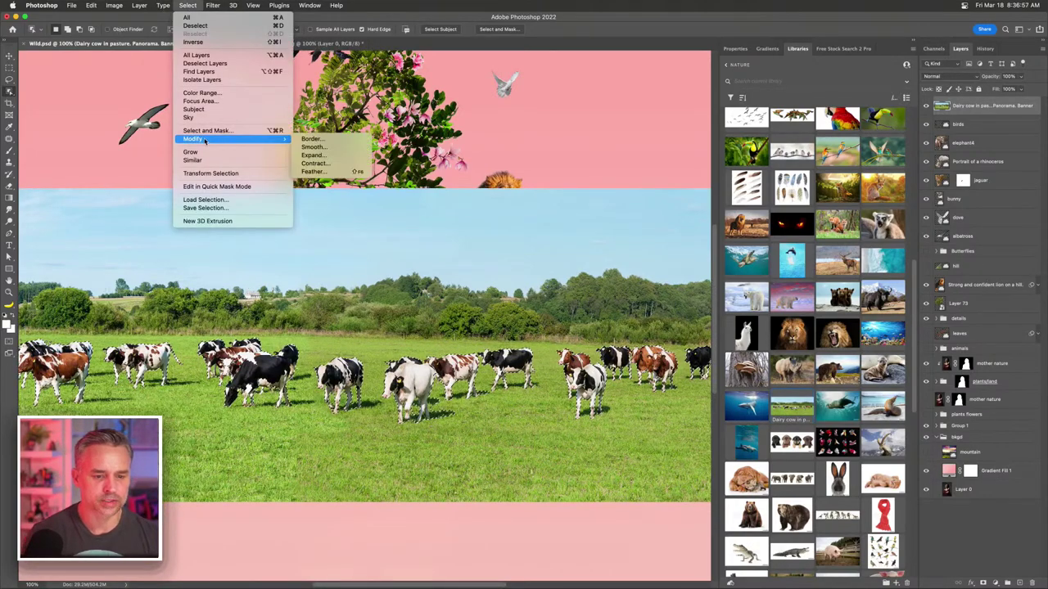
{"action": "left_click", "coordinate": [312, 155]}
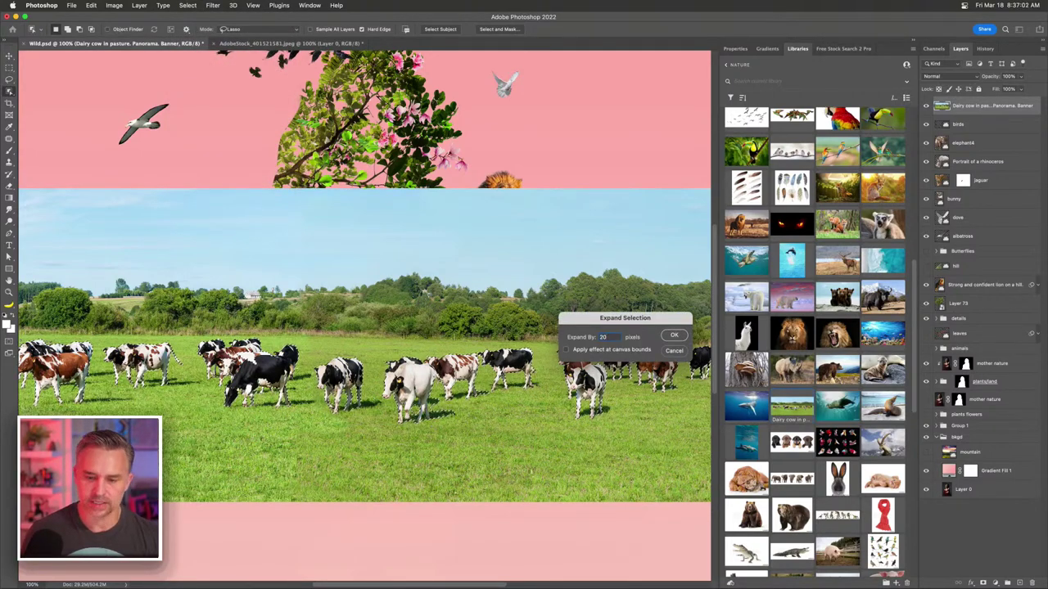
{"action": "key", "text": "Return"}
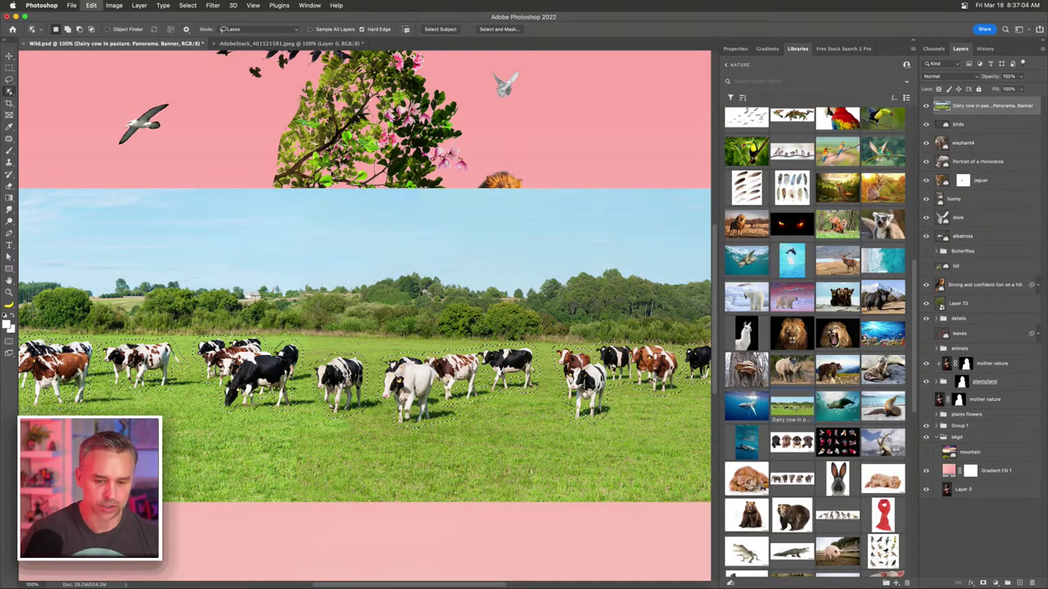
{"action": "left_click", "coordinate": [186, 5]}
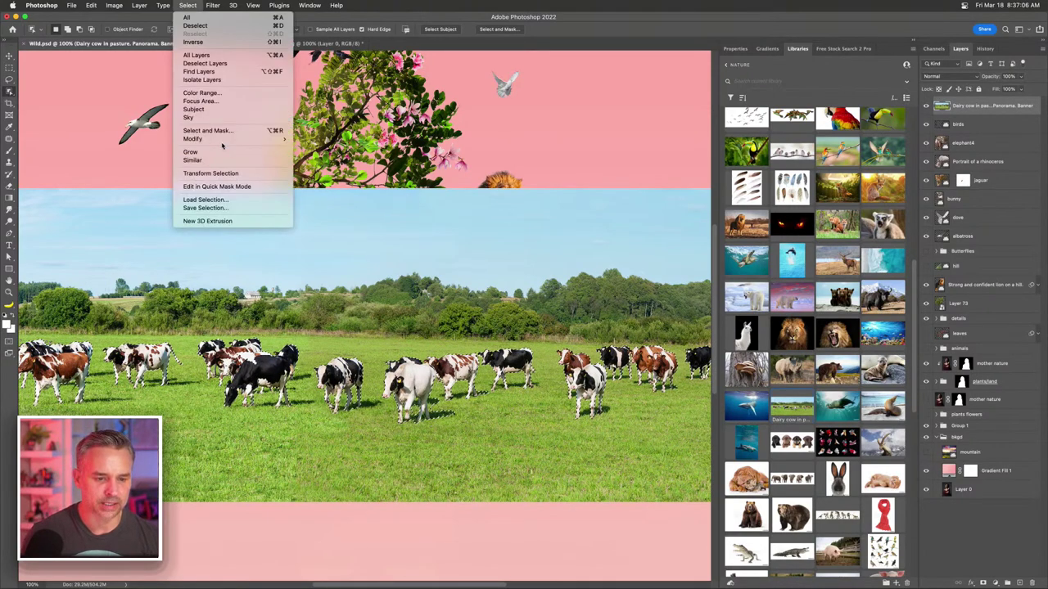
{"action": "mouse_move", "coordinate": [204, 139]}
{"action": "left_click", "coordinate": [325, 157]}
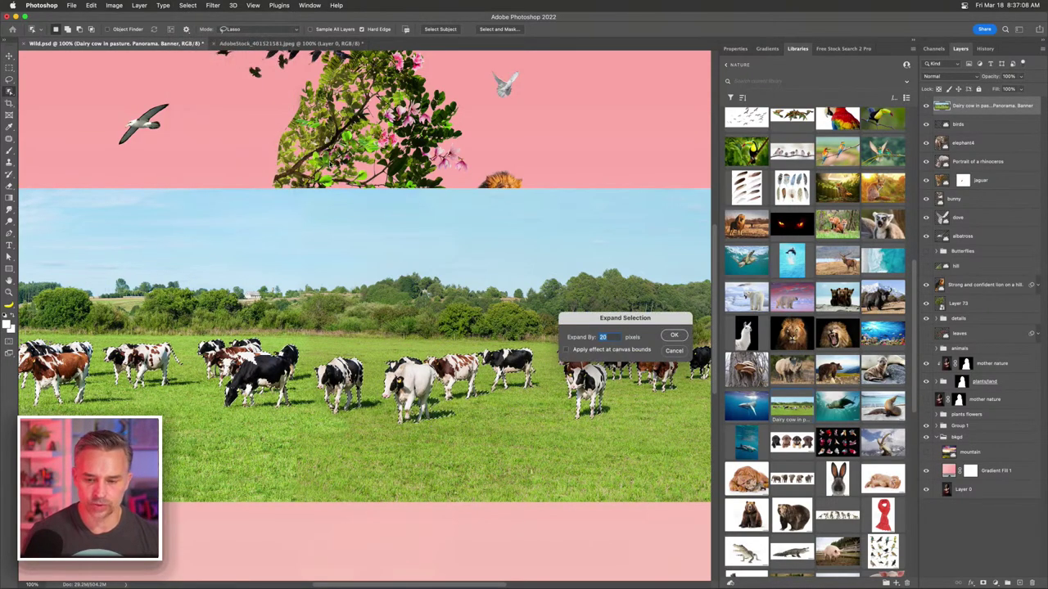
{"action": "key", "text": "Return"}
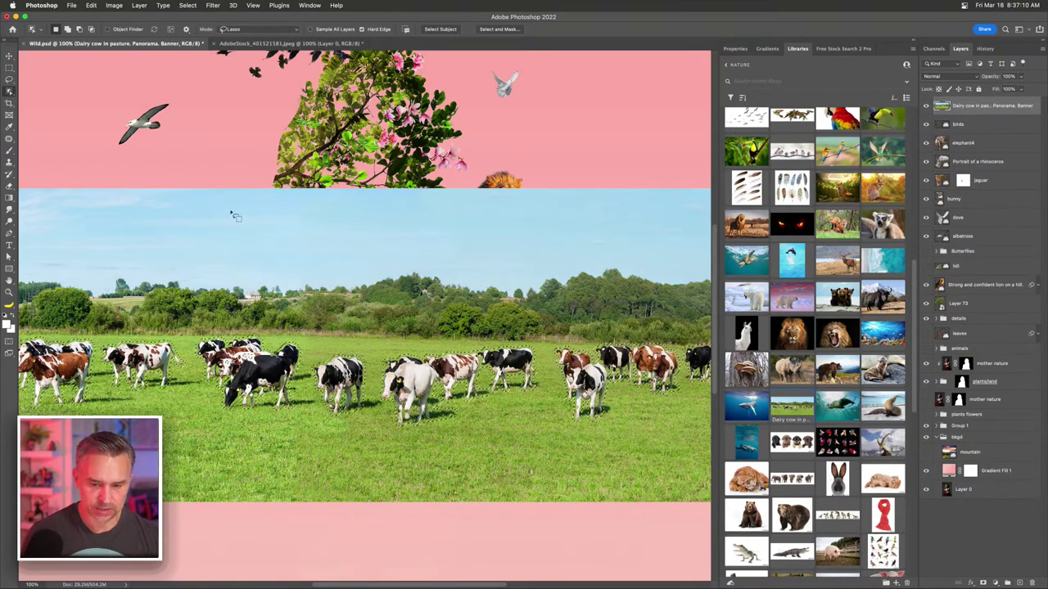
- Duplicate the 'Dairy cow in pasture' layer and hide one copy as a backup
{"action": "left_click_drag", "start_coordinate": [1033, 105], "coordinate": [1021, 581]}
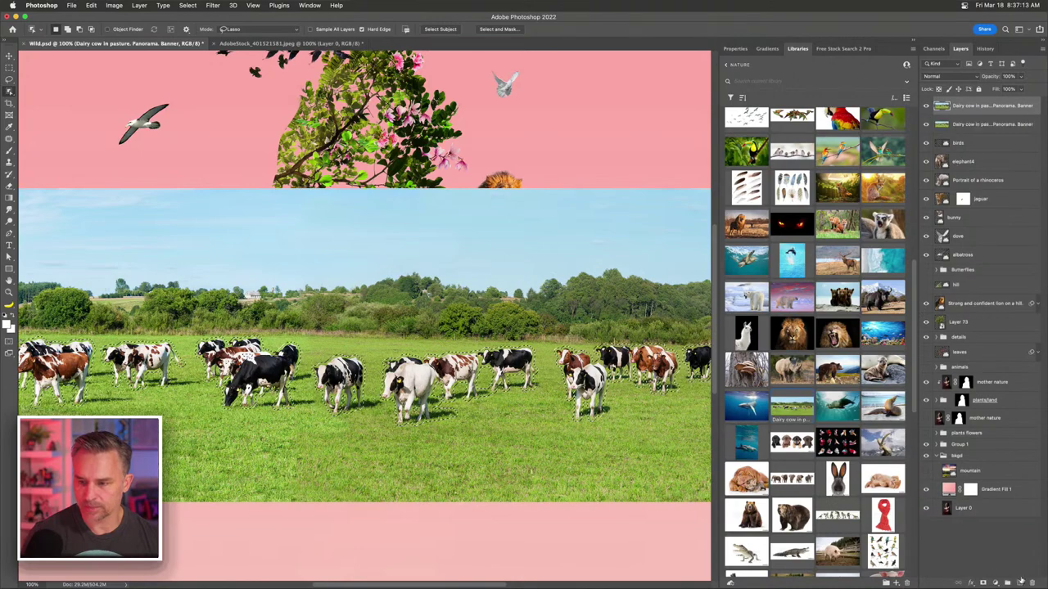
{"action": "left_click", "coordinate": [925, 125]}
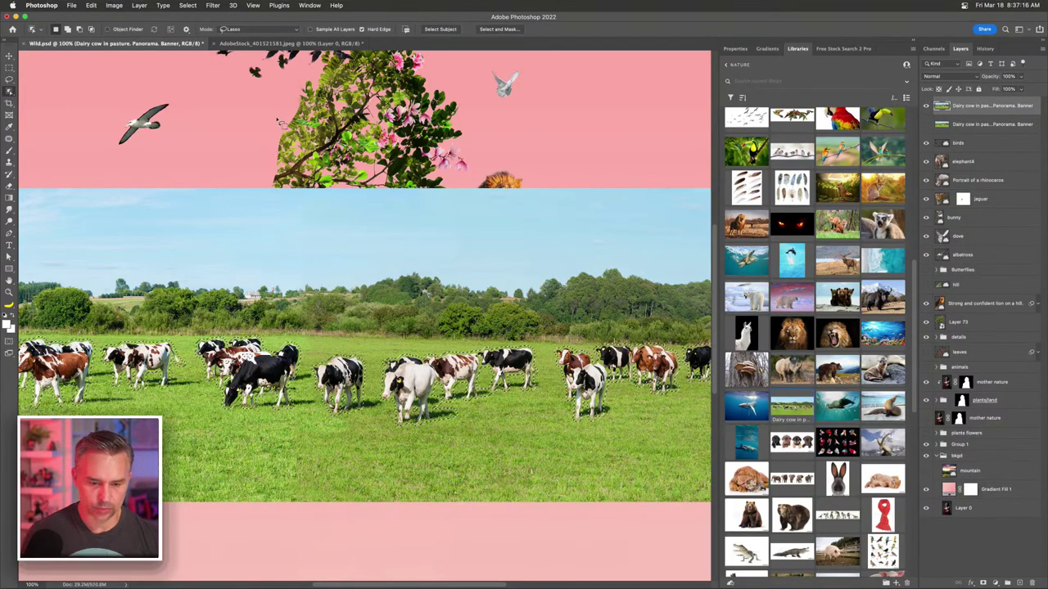
{"action": "left_click", "coordinate": [92, 5]}
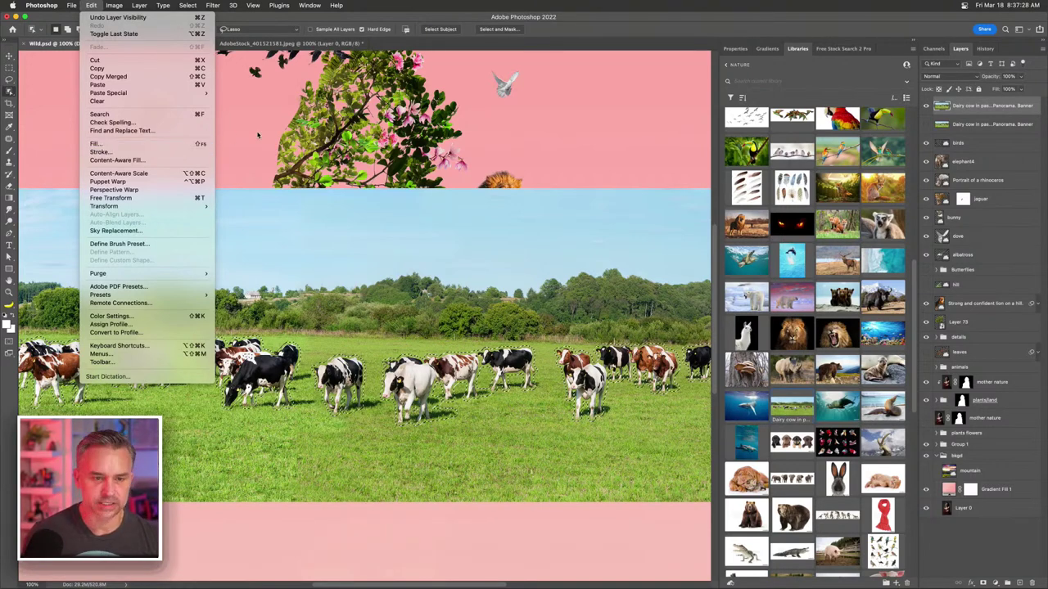
- Fill the expanded selection with Content-Aware to erase the cows
{"action": "key", "text": "Escape"}
{"action": "key", "text": "i"}
{"action": "key", "text": "shift+F5"}
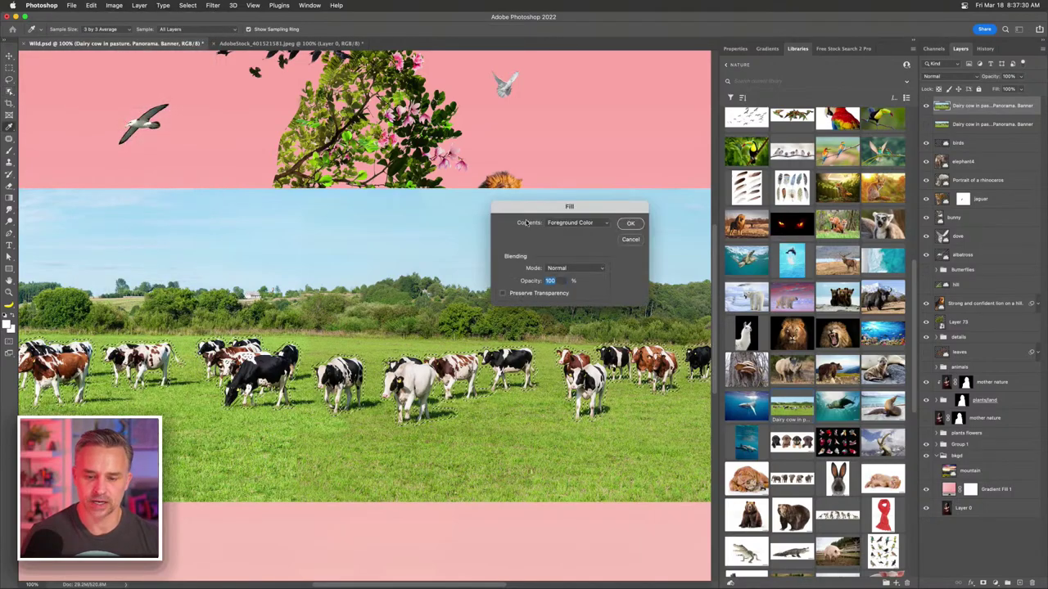
{"action": "left_click_drag", "start_coordinate": [530, 213], "coordinate": [518, 359]}
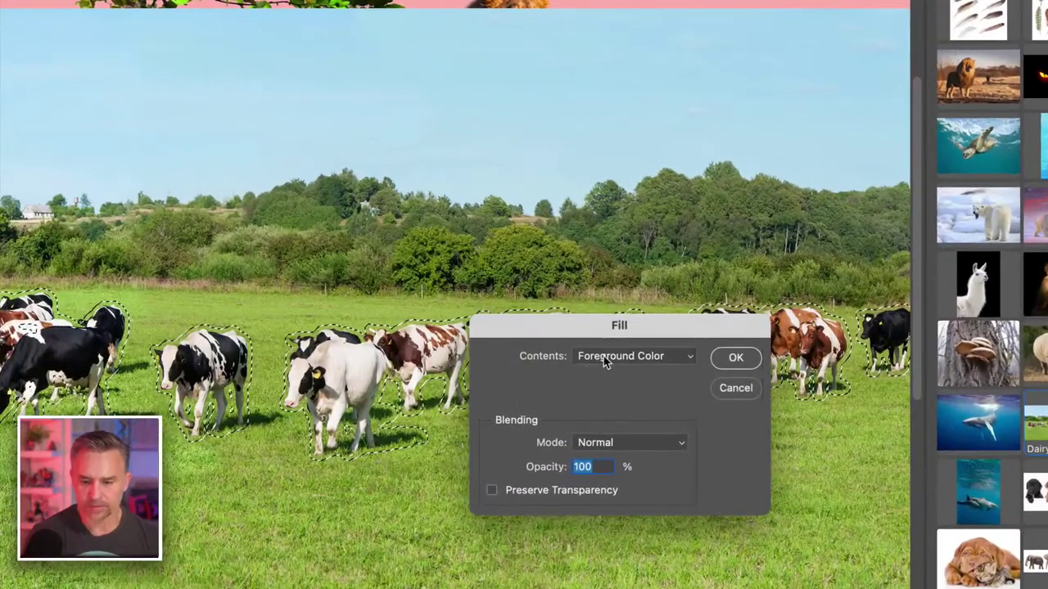
{"action": "left_click", "coordinate": [603, 356]}
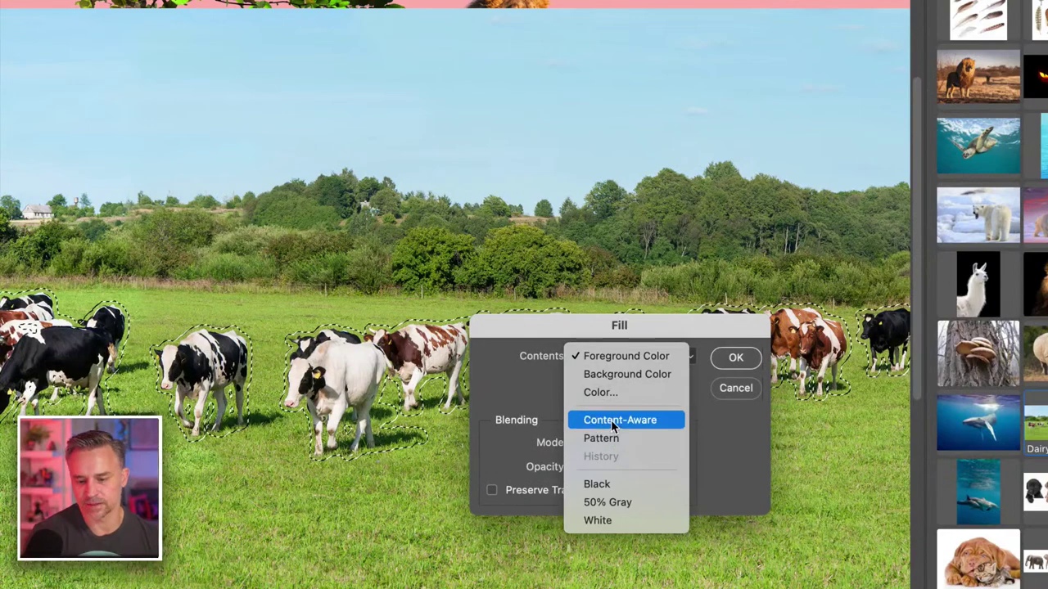
{"action": "left_click", "coordinate": [609, 419]}
{"action": "left_click", "coordinate": [736, 358]}
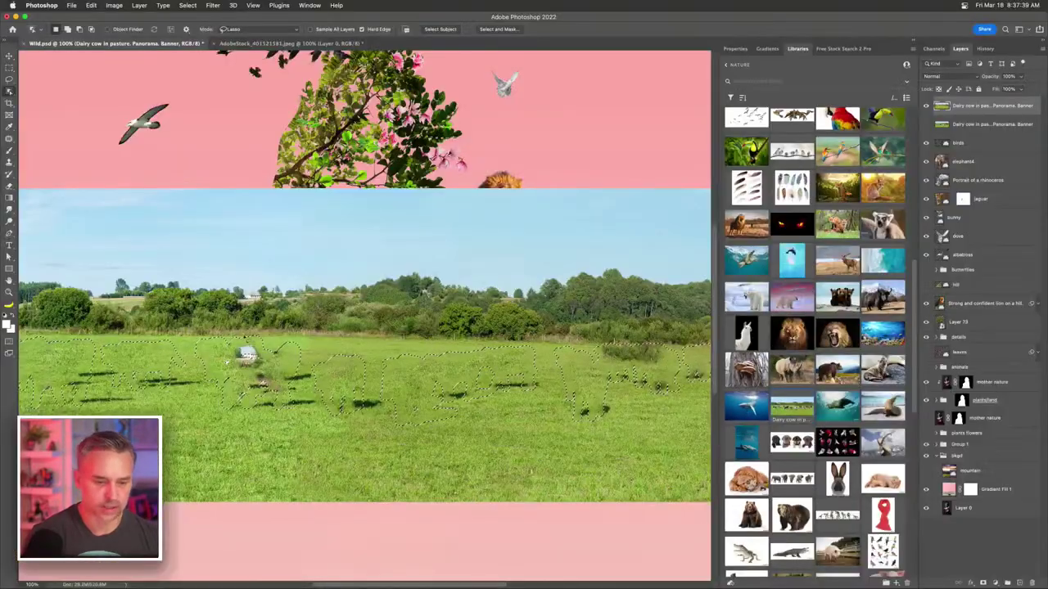
- Content-Aware fill the leftover white cow remnant, then move the pasture layer into bkgd above mountain
{"action": "key", "text": "cmd+d"}
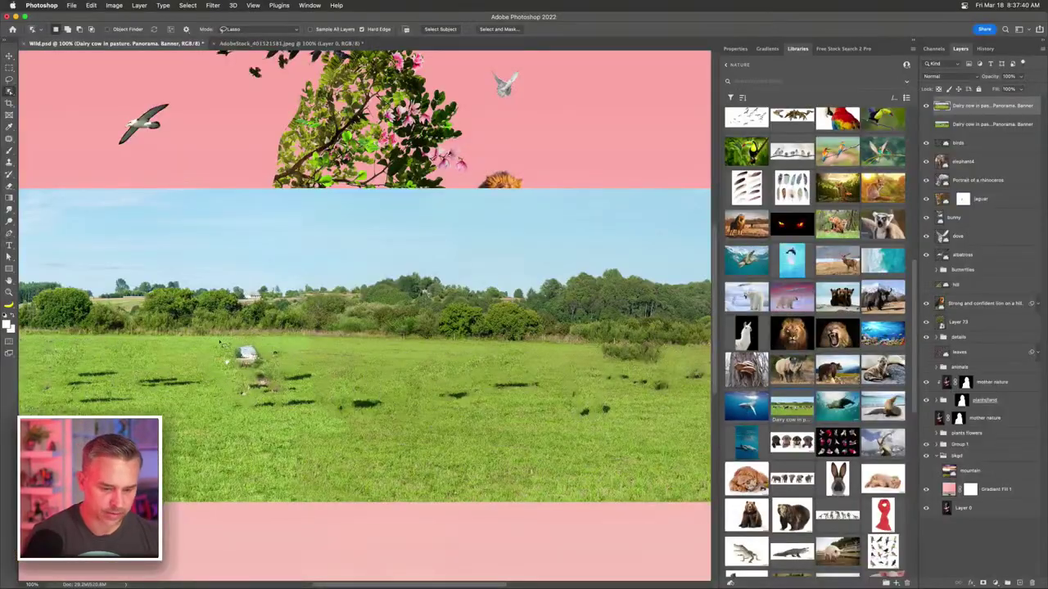
{"action": "mouse_move", "coordinate": [208, 344]}
{"action": "left_mouse_down"}
{"action": "mouse_move", "coordinate": [287, 351]}
{"action": "mouse_move", "coordinate": [292, 372]}
{"action": "mouse_move", "coordinate": [286, 404]}
{"action": "mouse_move", "coordinate": [246, 407]}
{"action": "mouse_move", "coordinate": [211, 370]}
{"action": "left_mouse_up"}
{"action": "key", "text": "shift+BackSpace"}
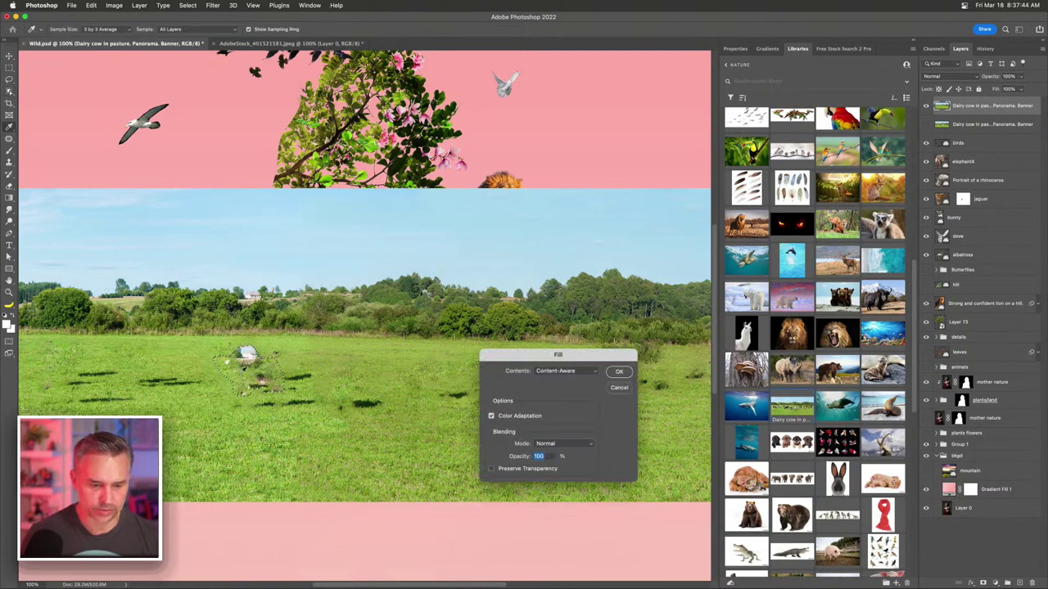
{"action": "key", "text": "Return"}
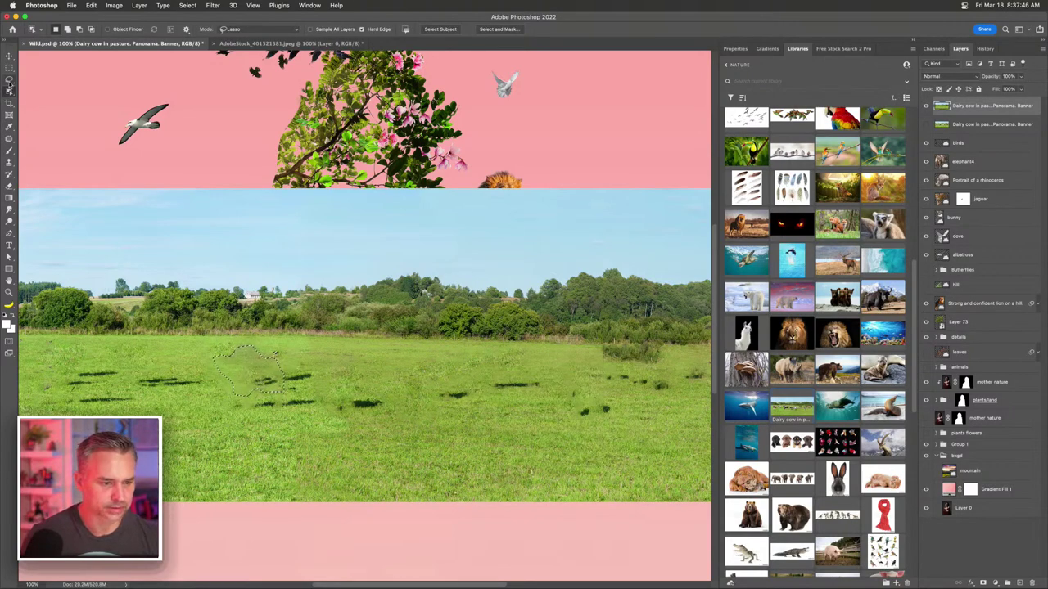
{"action": "left_click", "coordinate": [9, 79]}
{"action": "key", "text": "super+d"}
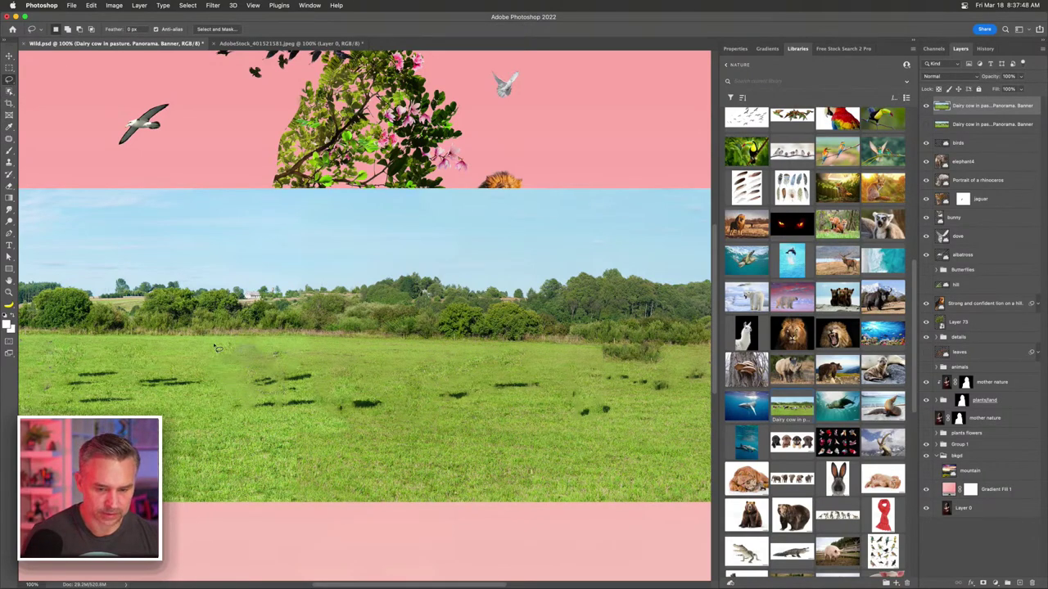
{"action": "key", "text": "super+minus"}
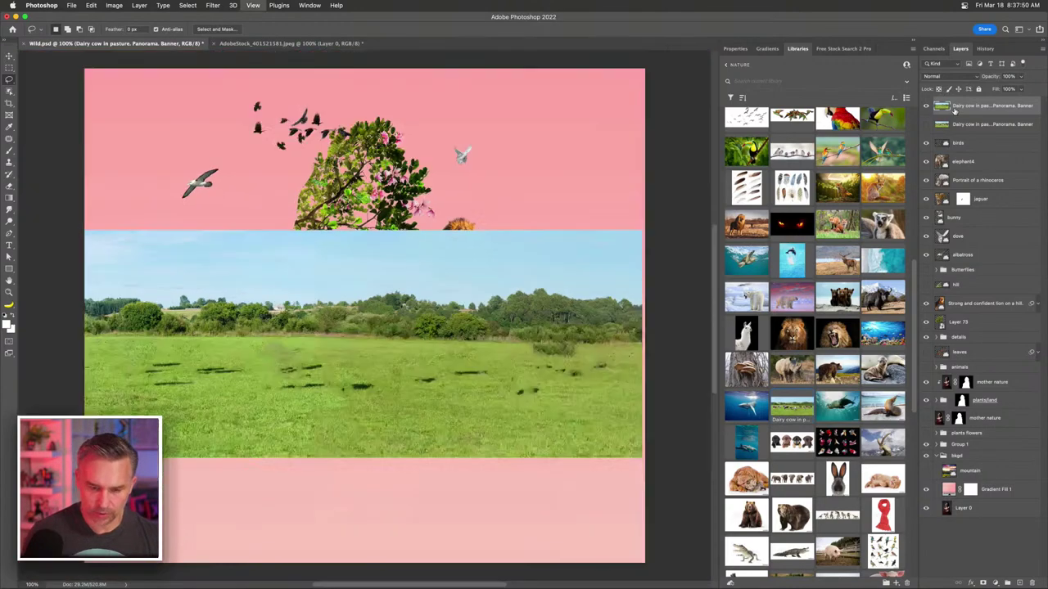
{"action": "left_click_drag", "start_coordinate": [960, 109], "coordinate": [966, 471]}
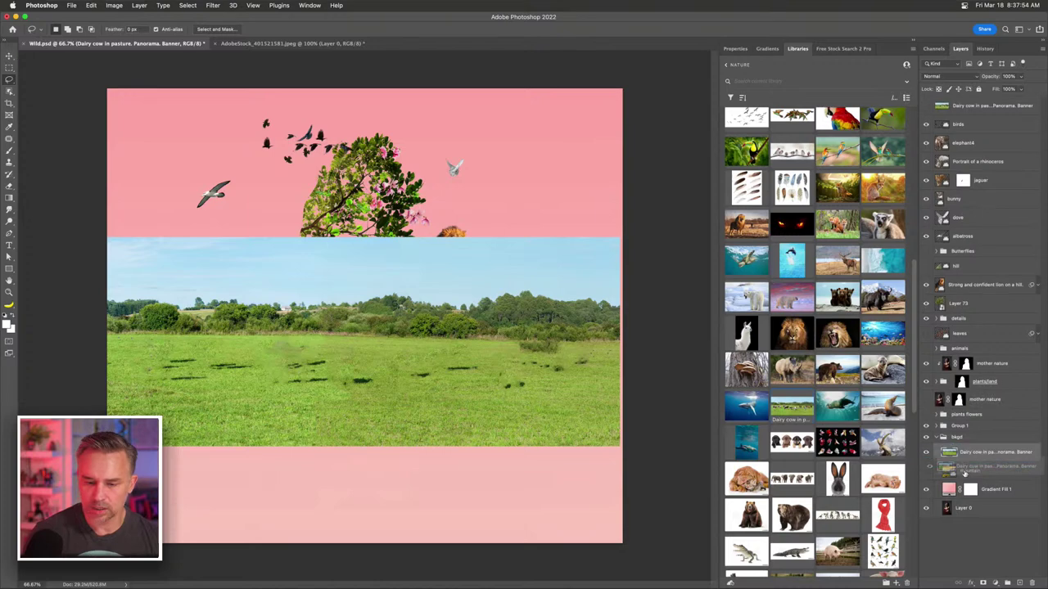
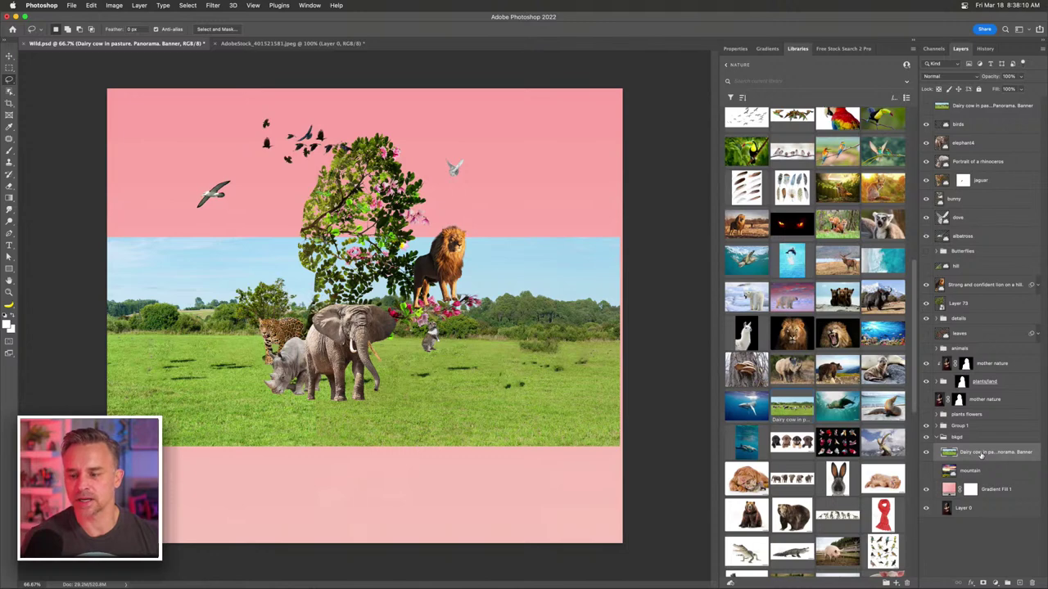
- Move the Dairy cow layer to the top and try a free-transform stretch, then cancel it
{"action": "left_click_drag", "start_coordinate": [981, 455], "coordinate": [982, 123]}
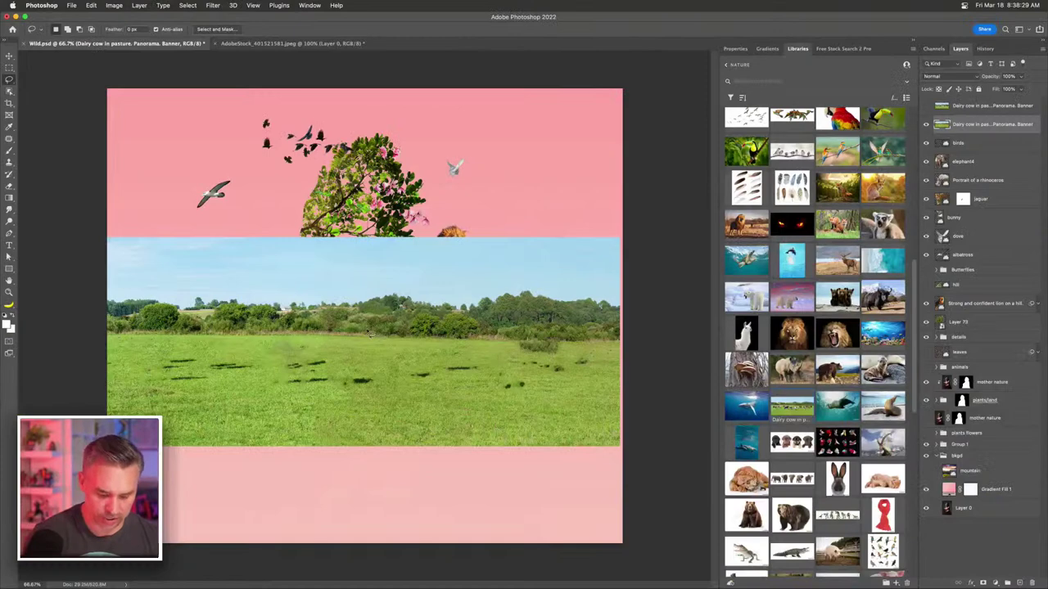
{"action": "key", "text": "ctrl+t"}
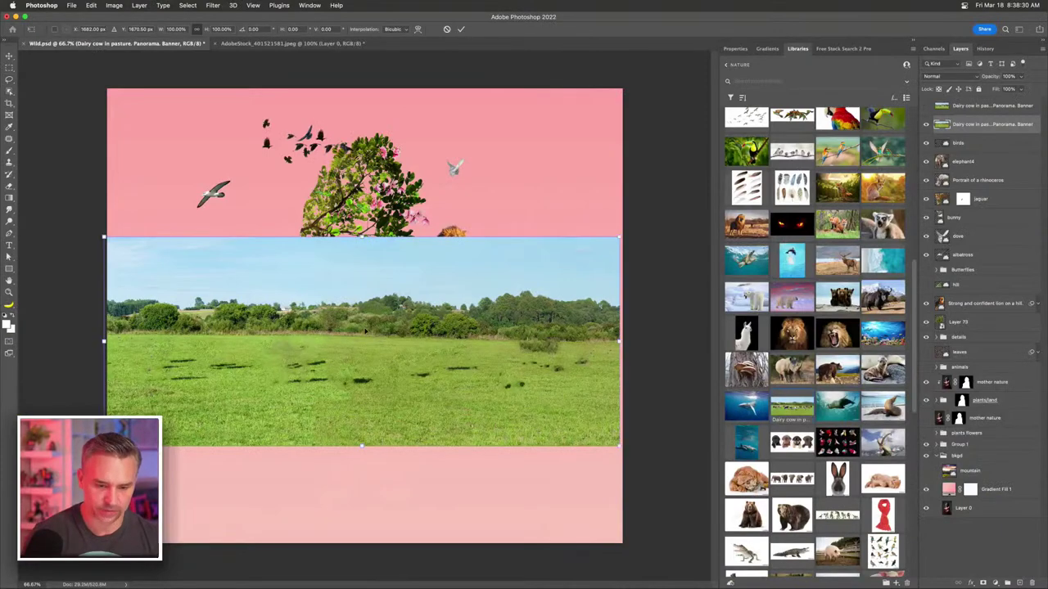
{"action": "left_click_drag", "start_coordinate": [363, 236], "coordinate": [386, 24]}
{"action": "key", "text": "Escape"}
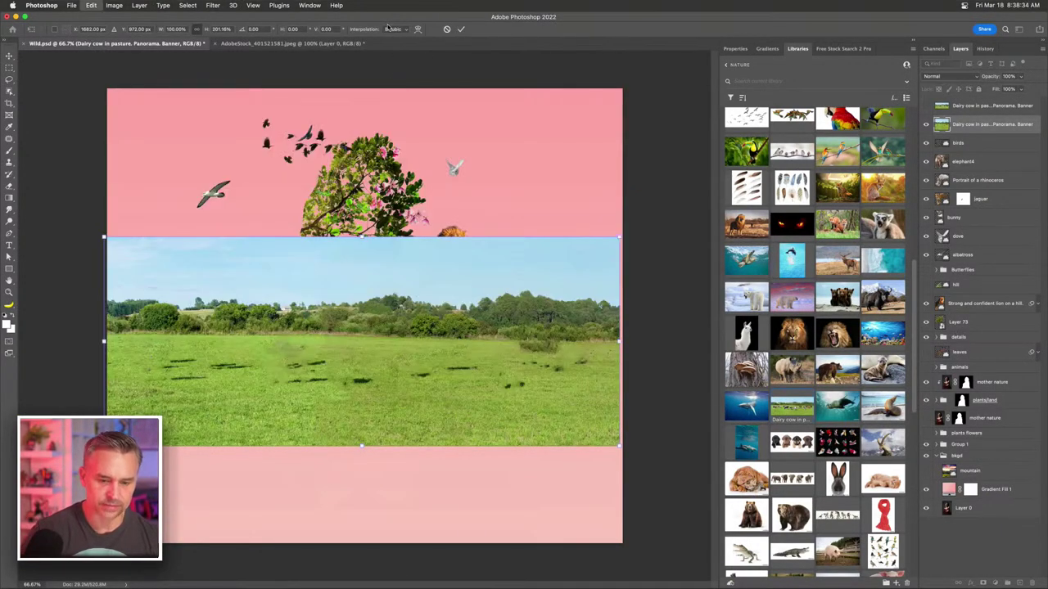
- Content-Aware Scale the pasture photo upward and downward to fill the canvas, and commit
{"action": "left_click", "coordinate": [92, 5]}
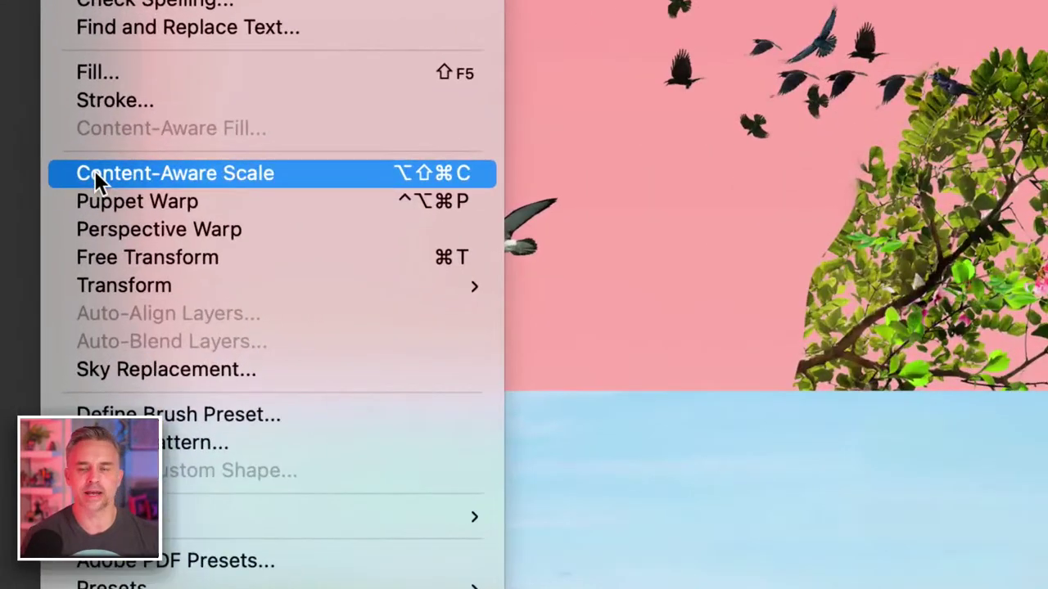
{"action": "left_click", "coordinate": [94, 174]}
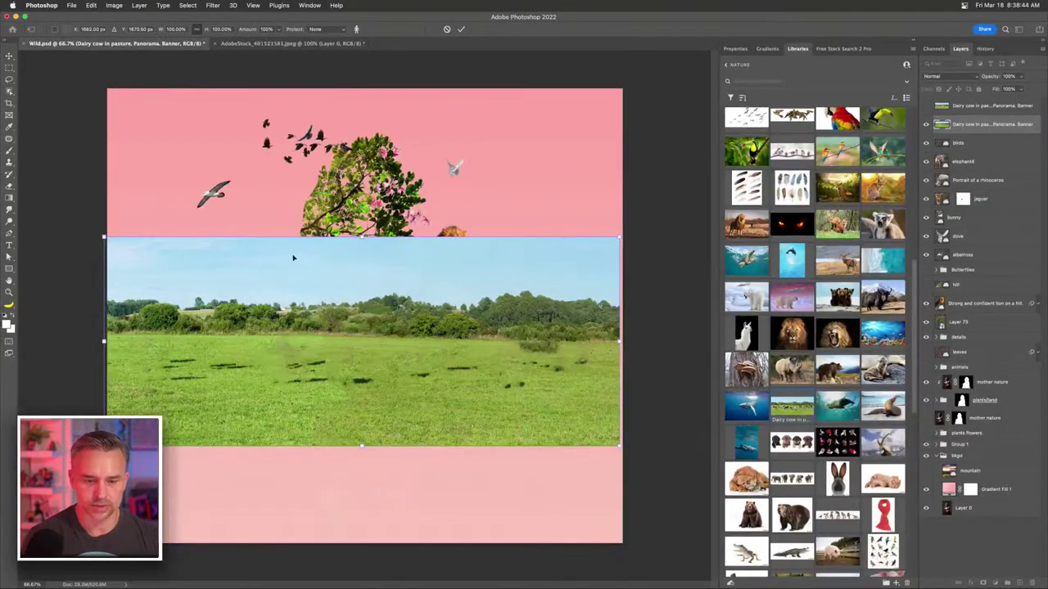
{"action": "left_click_drag", "start_coordinate": [360, 236], "coordinate": [390, 5]}
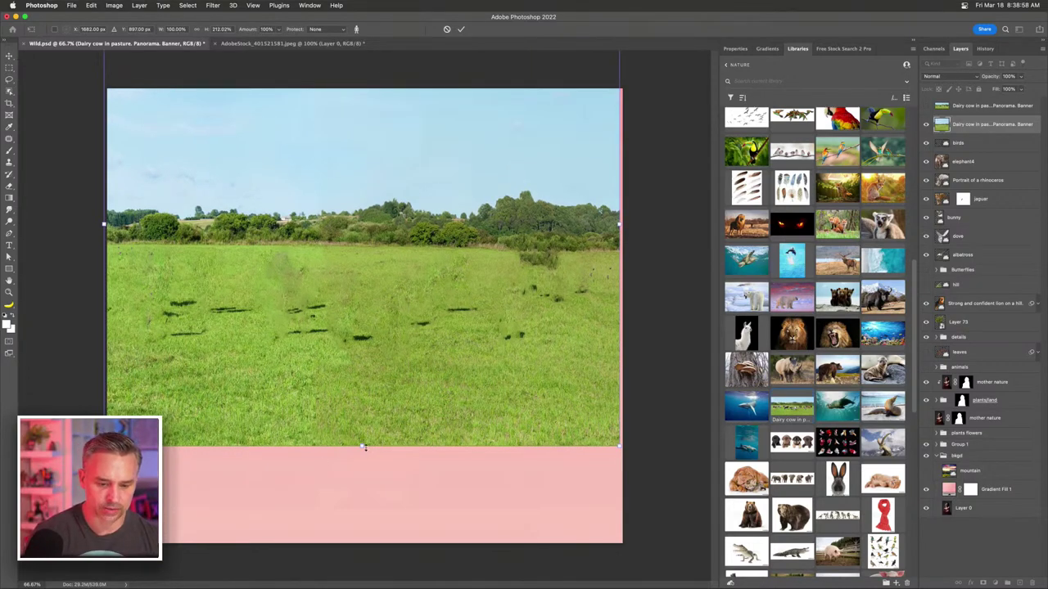
{"action": "left_click_drag", "start_coordinate": [363, 447], "coordinate": [362, 517]}
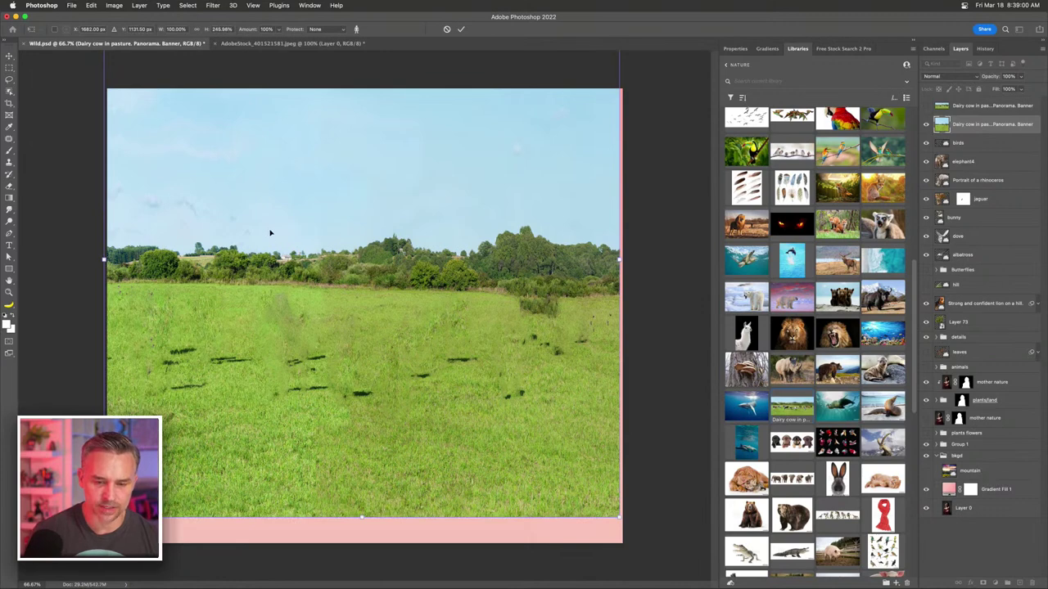
{"action": "key", "text": "Return"}
- Move the pasture over the pink strip, into the bkgd group, and copy the plants&nd silhouette mask onto it
{"action": "key", "text": "v"}
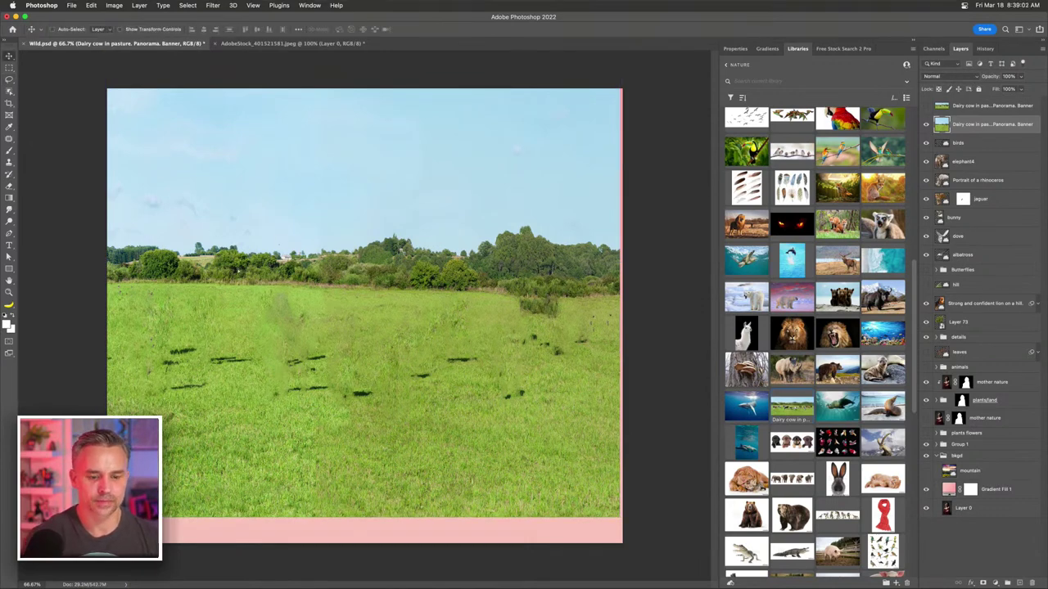
{"action": "left_click_drag", "start_coordinate": [207, 194], "coordinate": [215, 266]}
{"action": "left_click_drag", "start_coordinate": [972, 125], "coordinate": [975, 460]}
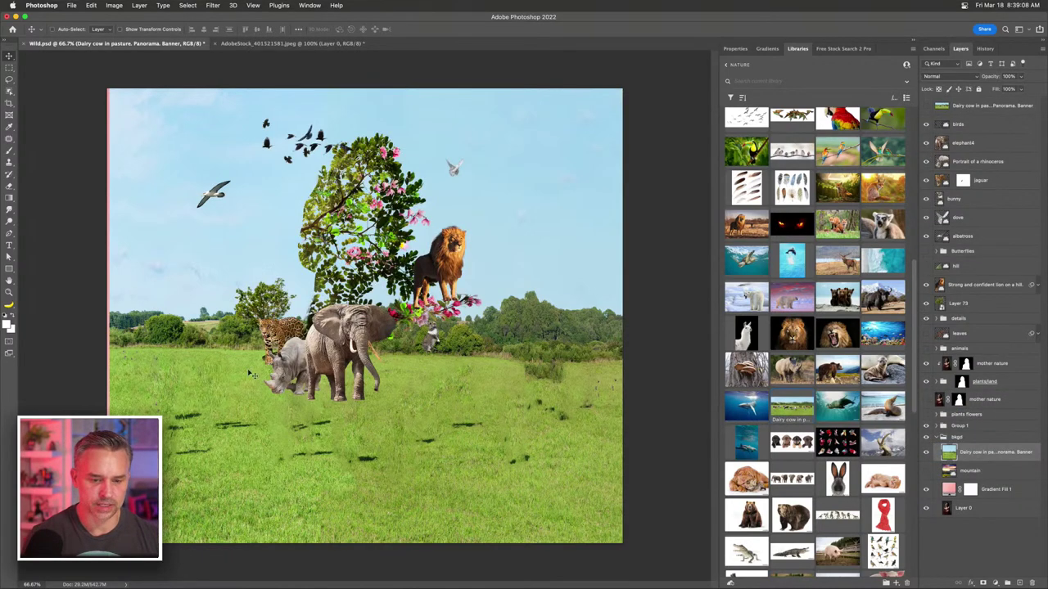
{"action": "left_click_drag", "start_coordinate": [226, 389], "coordinate": [217, 389]}
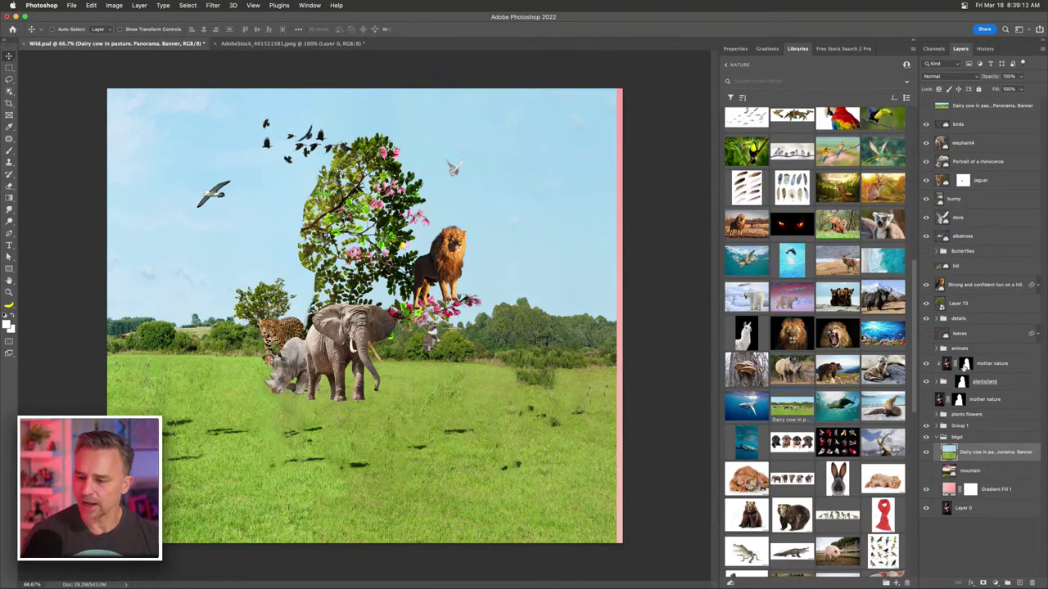
{"action": "left_click_drag", "start_coordinate": [961, 383], "coordinate": [969, 454]}
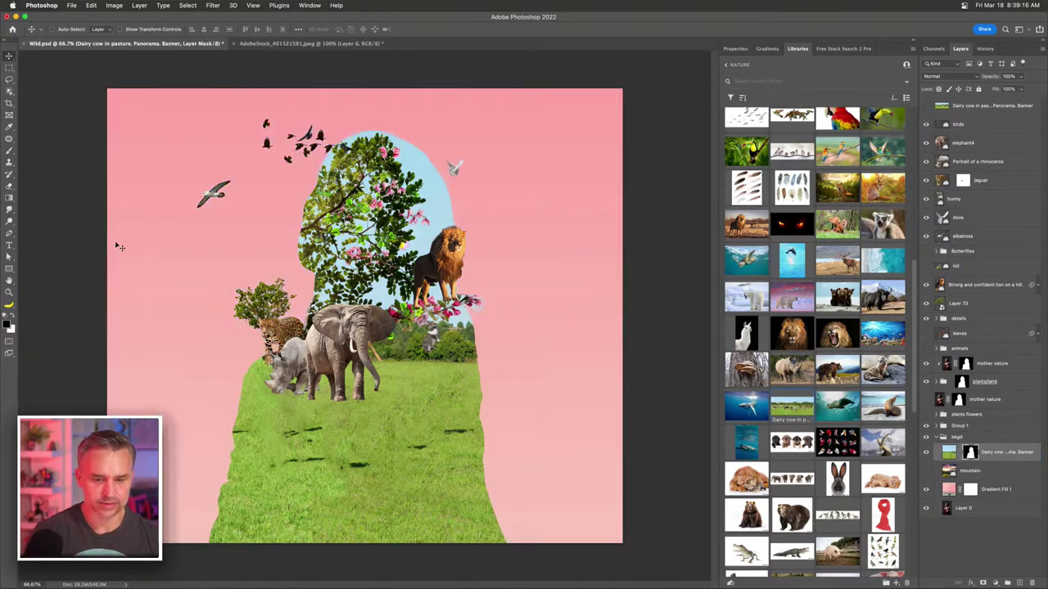
{"action": "key", "text": "super+1"}
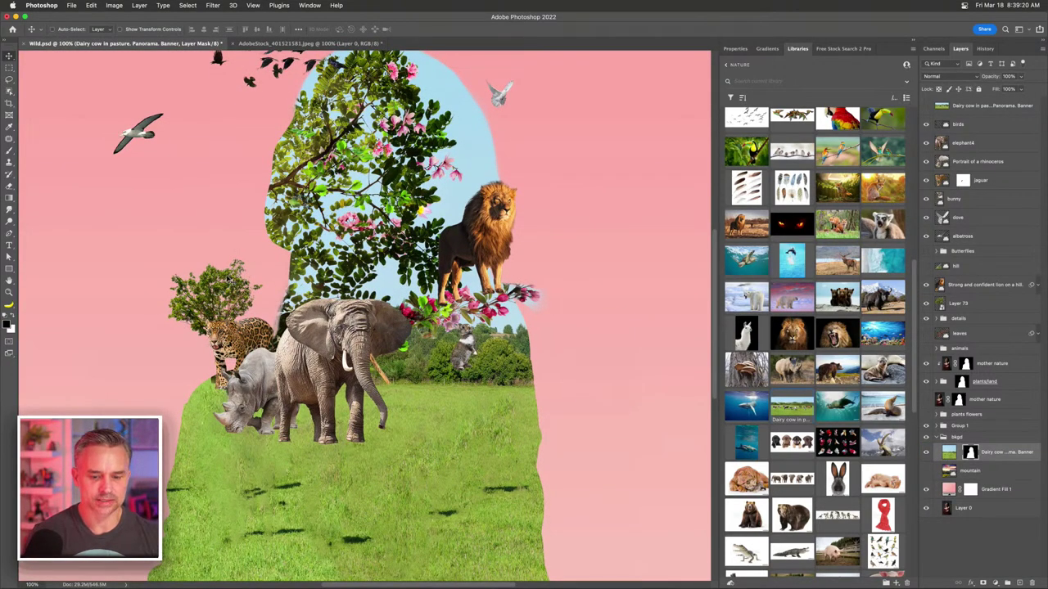
- Add a new layer above Gradient Fill 1 and fill it with light blue sampled from the pasture sky
{"action": "left_click", "coordinate": [996, 490]}
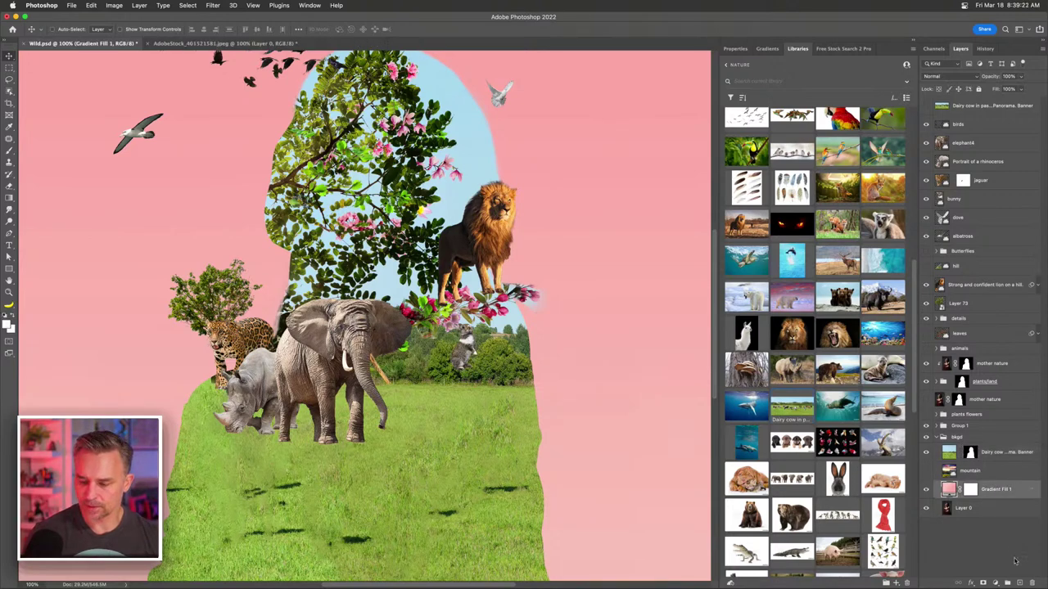
{"action": "left_click", "coordinate": [1019, 582]}
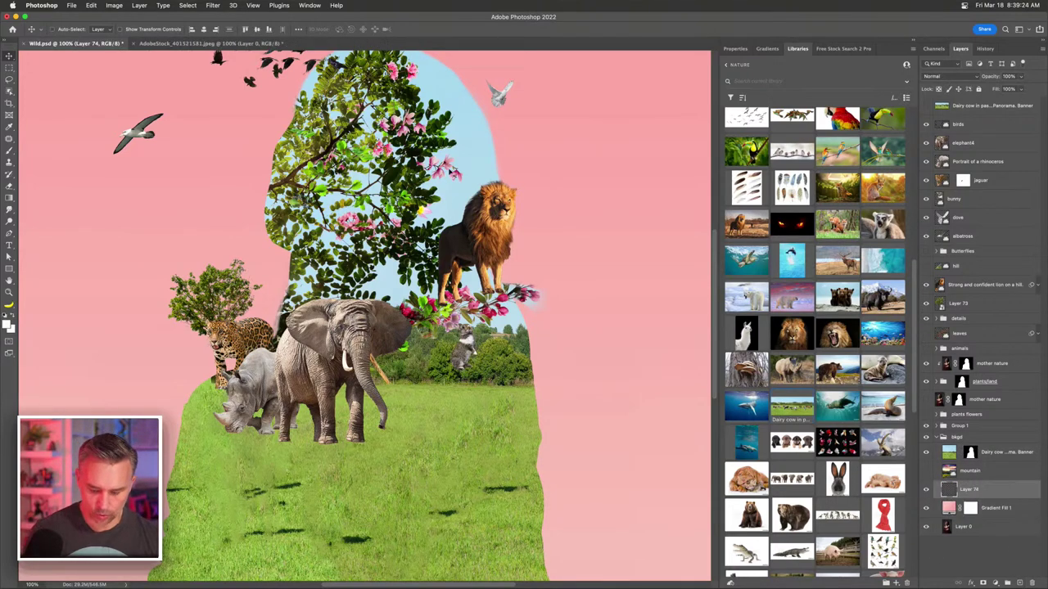
{"action": "key", "text": "i"}
{"action": "left_click", "coordinate": [474, 139]}
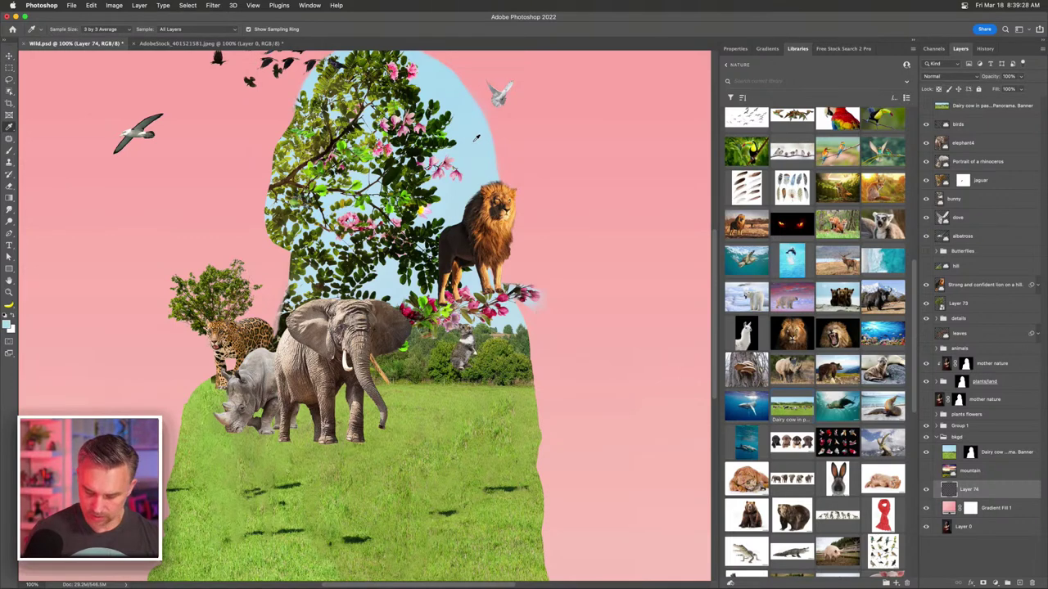
{"action": "key", "text": "shift+BackSpace"}
{"action": "left_click", "coordinate": [626, 386]}
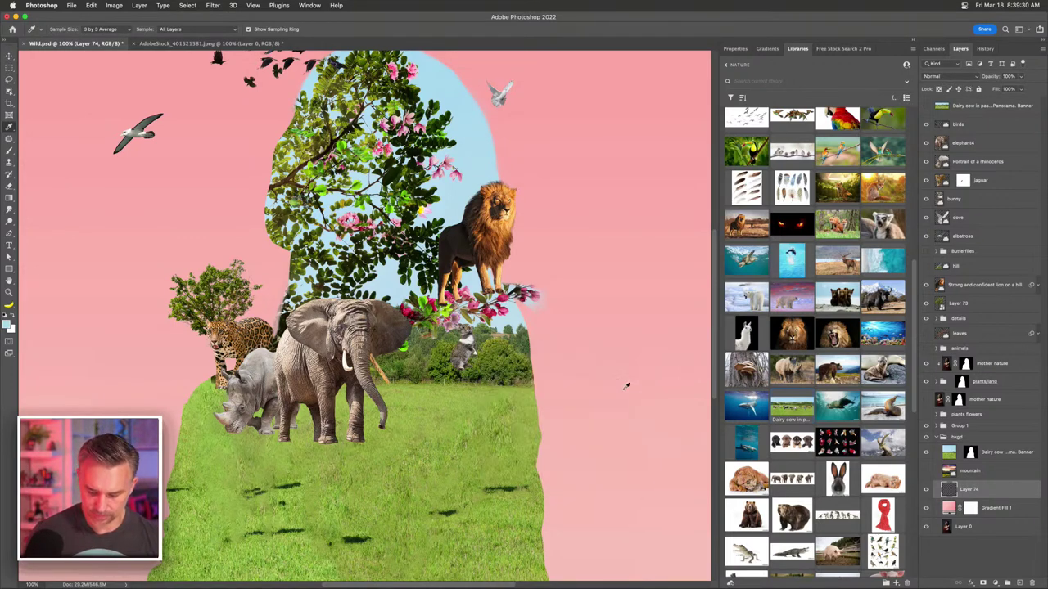
{"action": "key", "text": "alt+BackSpace"}
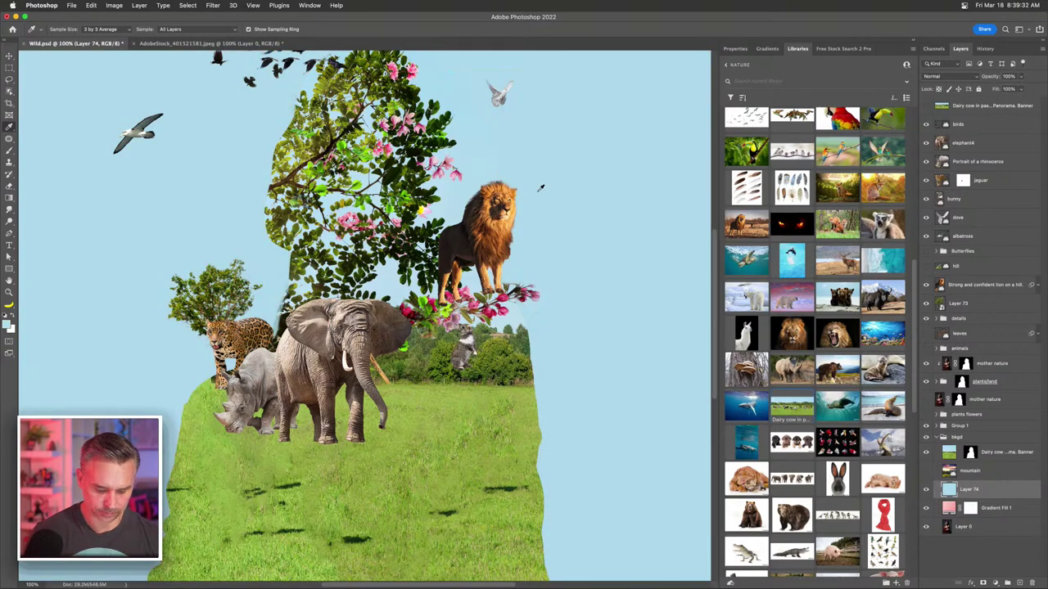
{"action": "key", "text": "super+0"}
{"action": "key", "text": "super+a"}
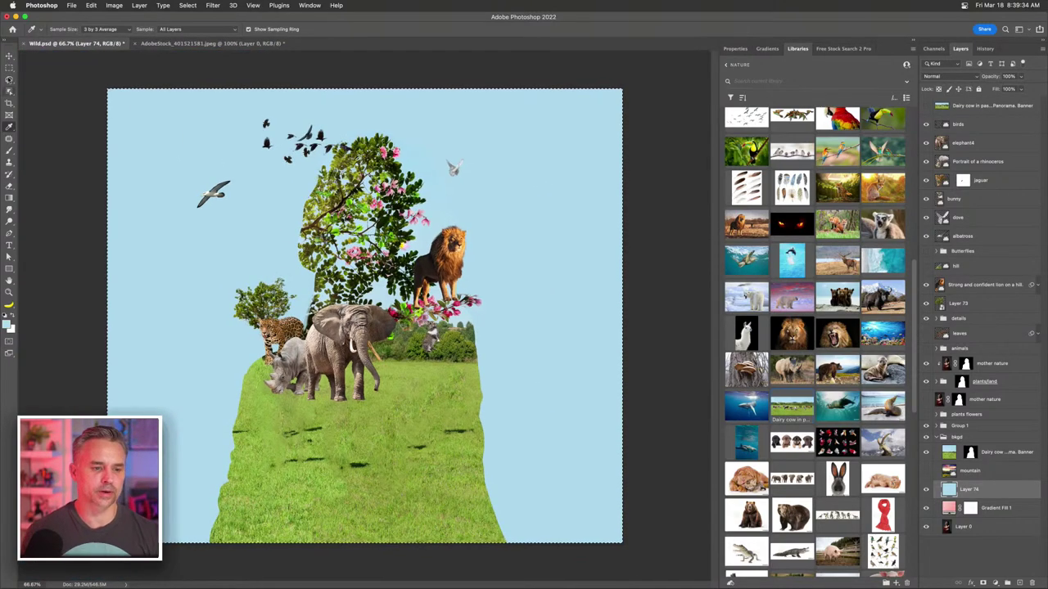
{"action": "key", "text": "m"}
{"action": "key", "text": "super+d"}
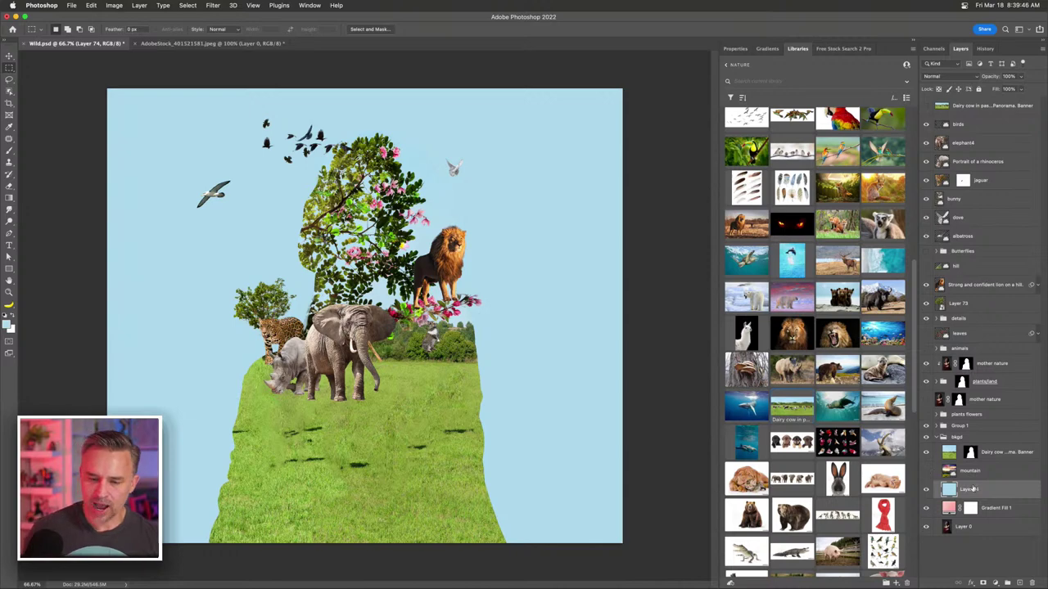
- Place the hill layer above the pasture layer in the bkgd group and make it visible
{"action": "key", "text": "super+1"}
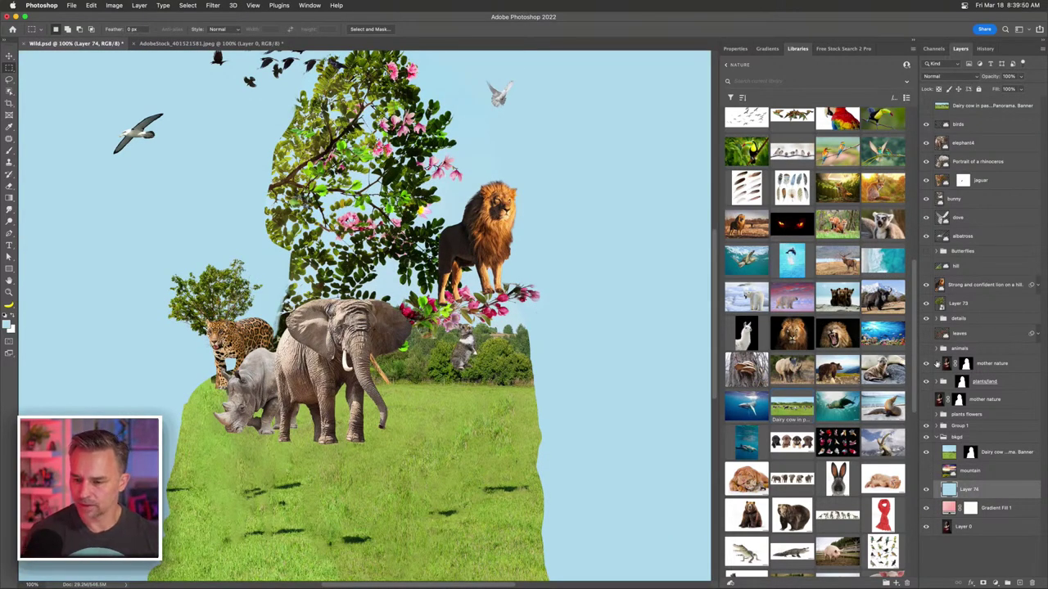
{"action": "left_click_drag", "start_coordinate": [978, 448], "coordinate": [980, 468]}
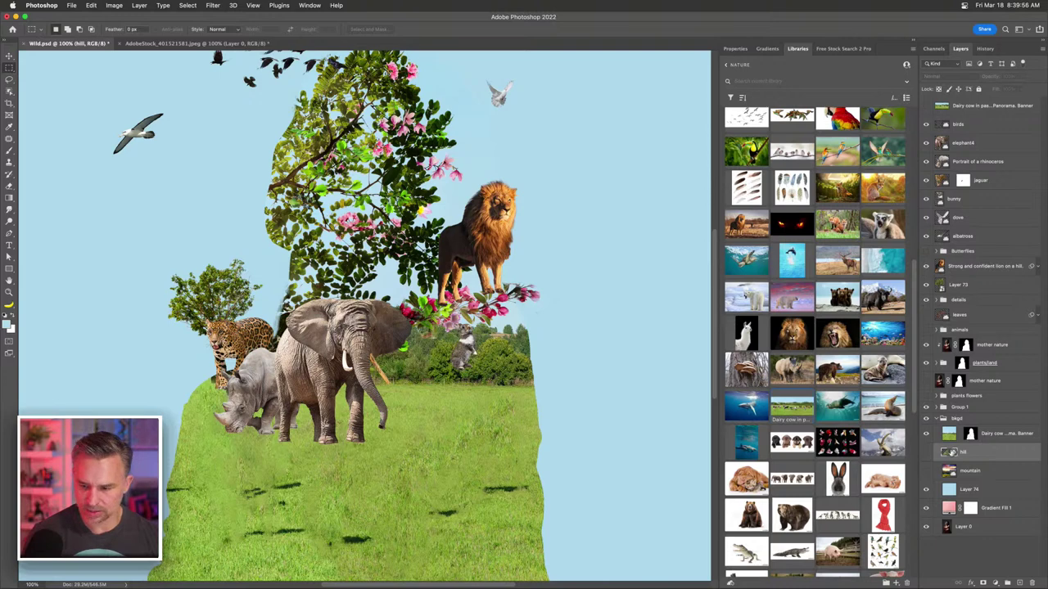
{"action": "left_click_drag", "start_coordinate": [952, 449], "coordinate": [964, 438]}
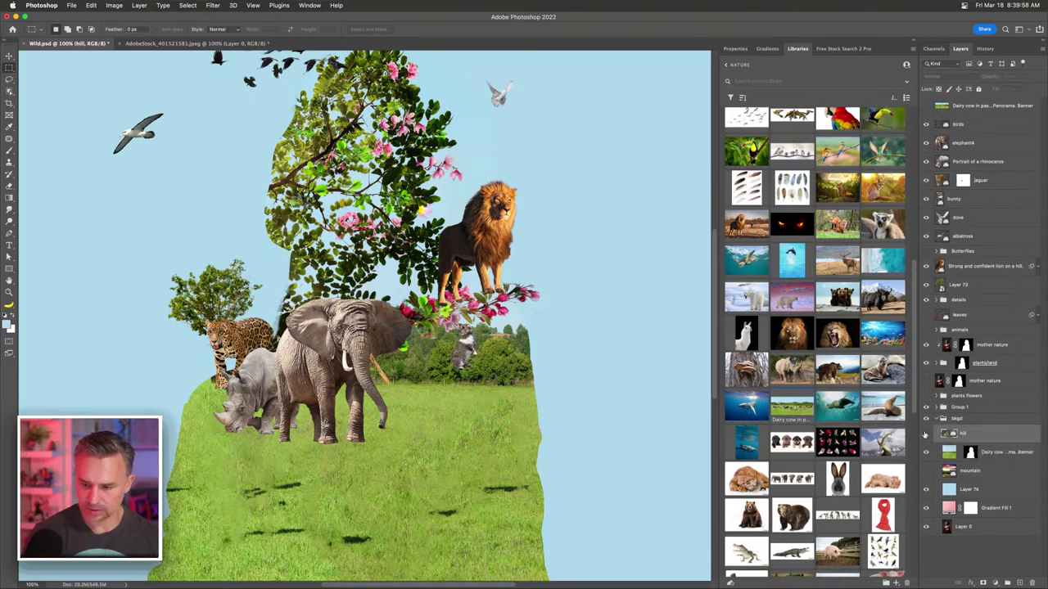
{"action": "left_click", "coordinate": [925, 436]}
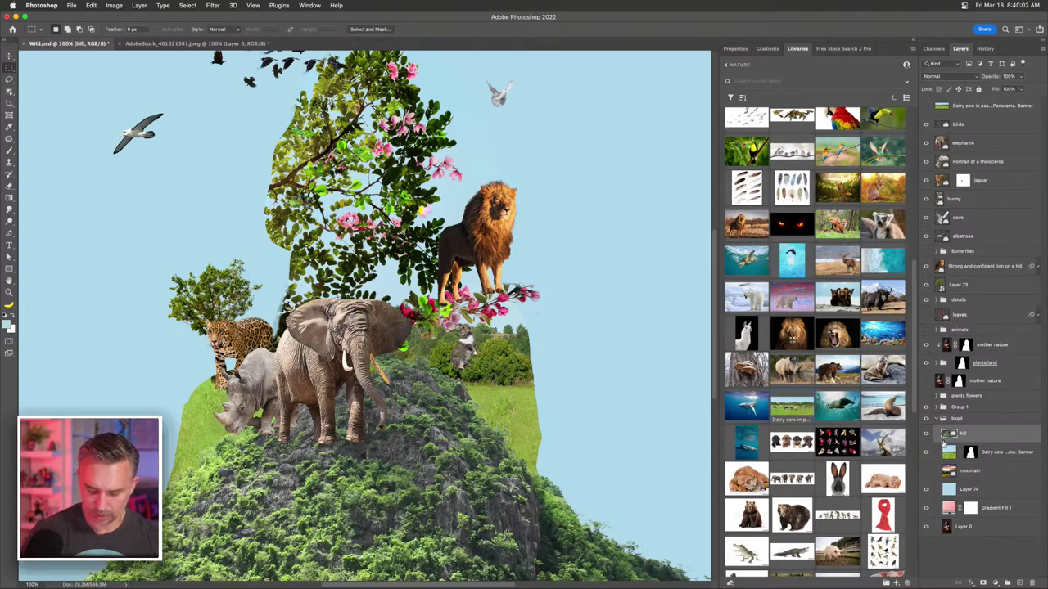
- Raise the hill's saturation to +37, clip it, and move it up and right under the animals
{"action": "key", "text": "super+u"}
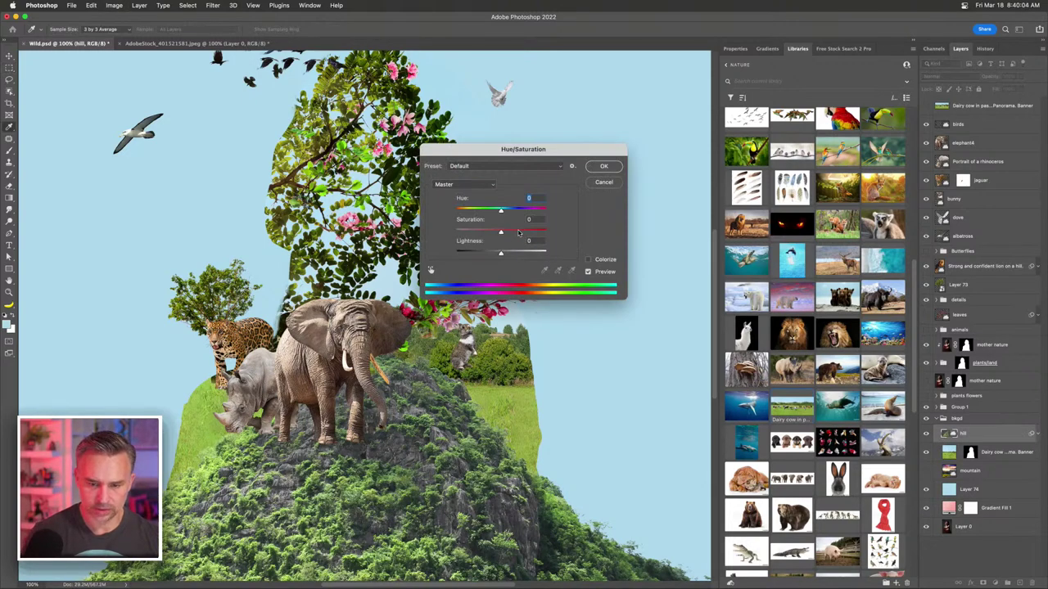
{"action": "left_click", "coordinate": [517, 232]}
{"action": "key", "text": "Return"}
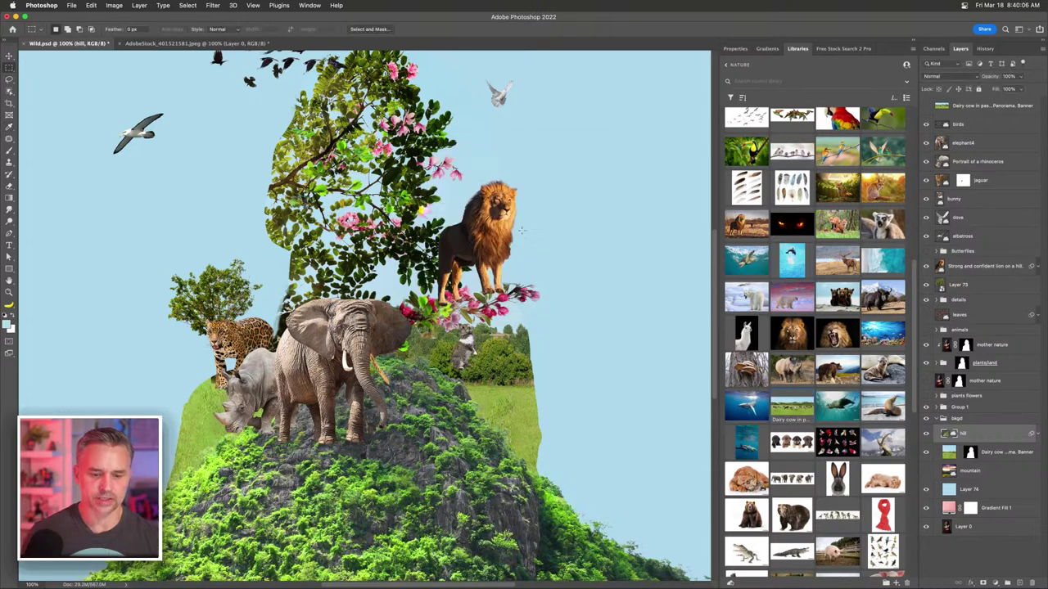
{"action": "left_click", "coordinate": [967, 439], "text": "alt"}
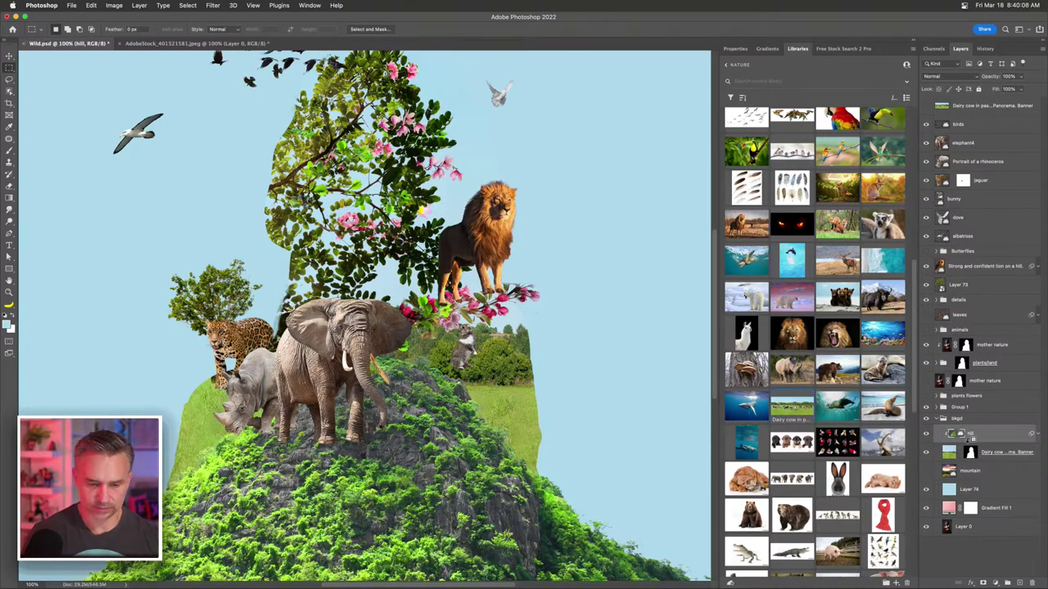
{"action": "key", "text": "v"}
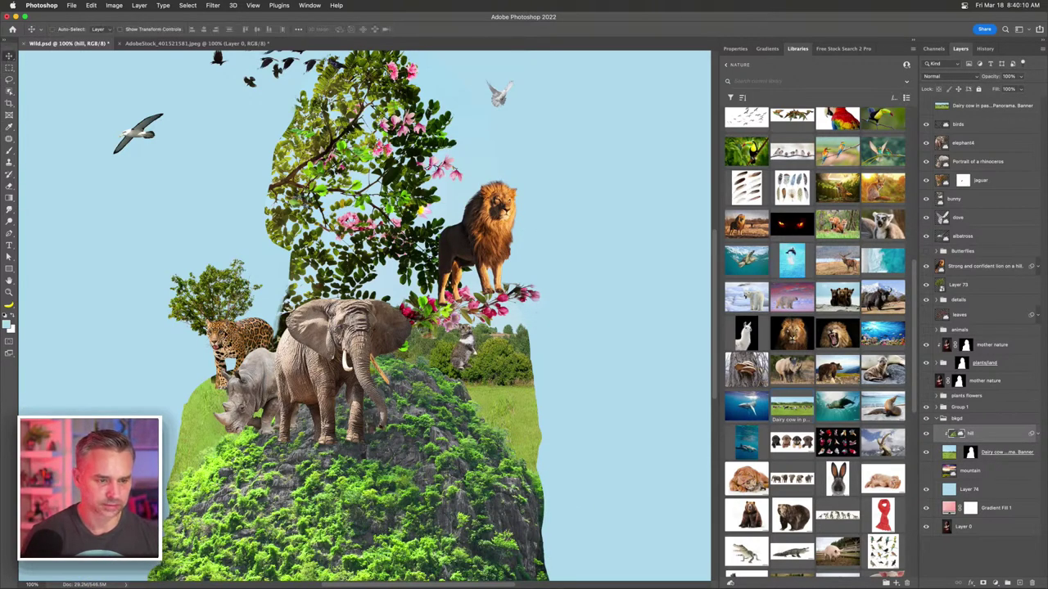
{"action": "mouse_move", "coordinate": [335, 360]}
{"action": "left_mouse_down"}
{"action": "mouse_move", "coordinate": [343, 379]}
{"action": "mouse_move", "coordinate": [352, 363]}
{"action": "left_mouse_up"}
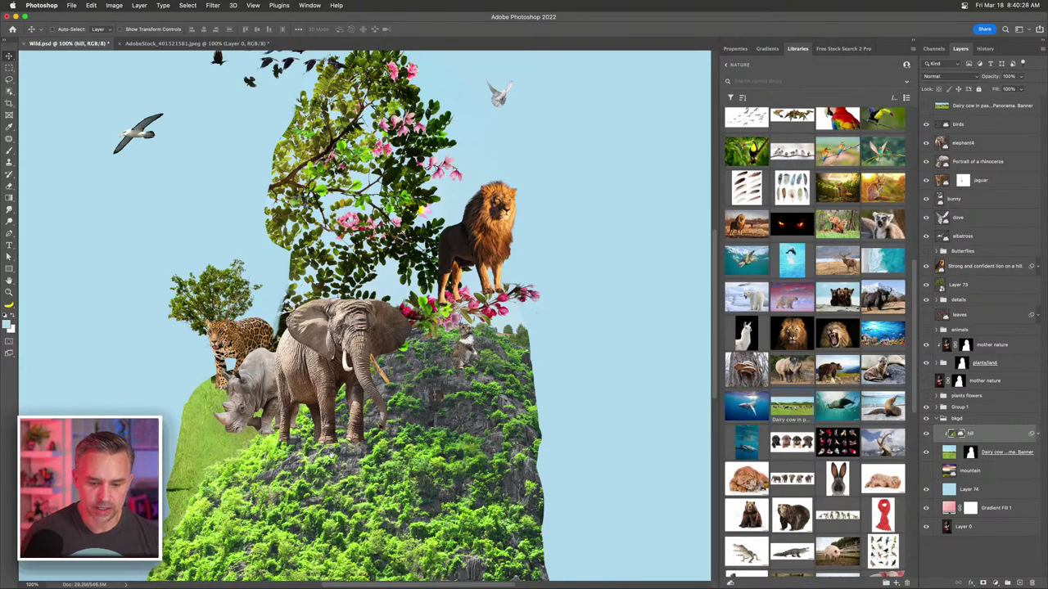
{"action": "left_click_drag", "start_coordinate": [332, 456], "coordinate": [378, 307]}
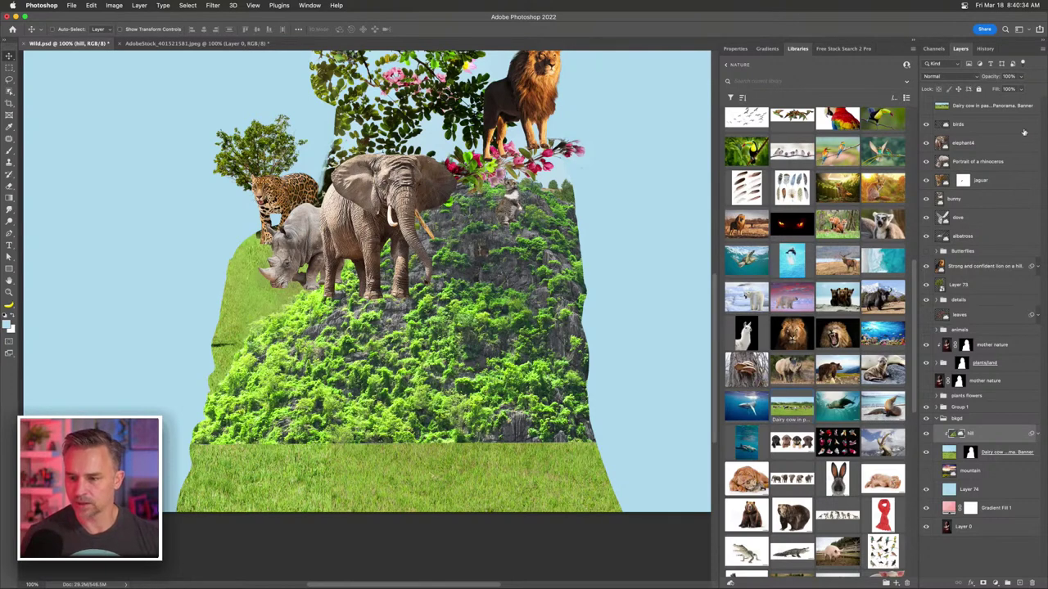
- With Layer 73 selected, place the 'land' forest image from the Flowers & Plants library
{"action": "scroll", "coordinate": [1016, 128], "scroll_direction": "down", "scroll_amount": 1}
{"action": "left_click", "coordinate": [974, 105]}
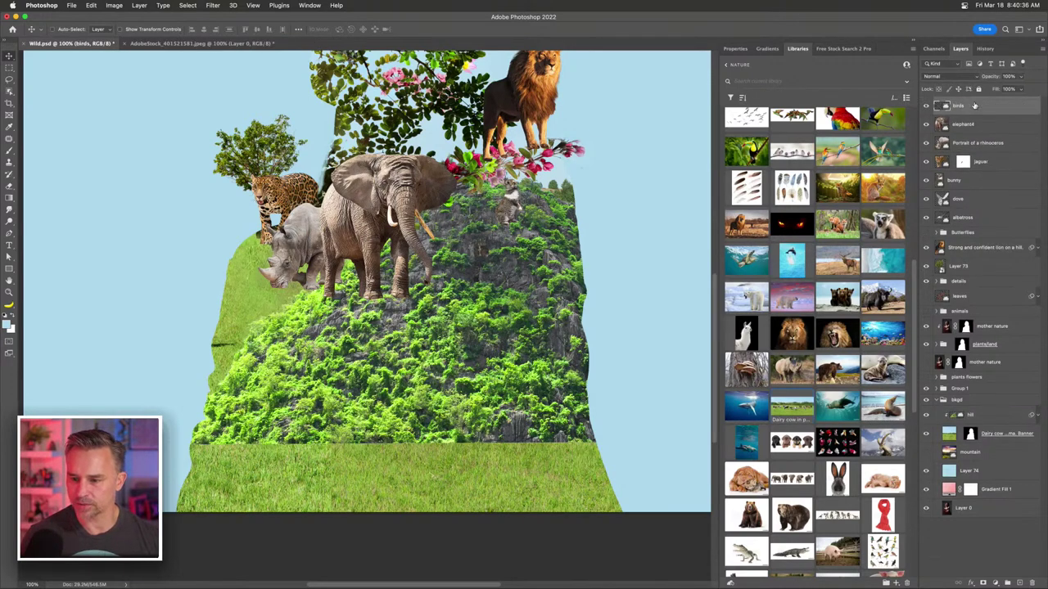
{"action": "left_click", "coordinate": [949, 269]}
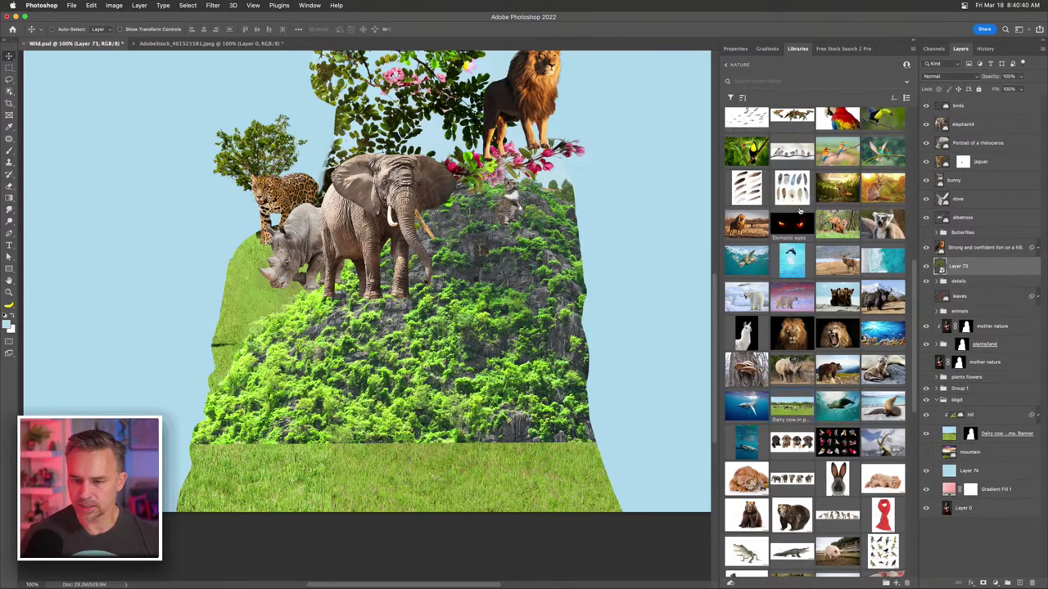
{"action": "scroll", "coordinate": [802, 215], "scroll_direction": "up", "scroll_amount": 10}
{"action": "scroll", "coordinate": [802, 215], "scroll_direction": "down", "scroll_amount": 7}
{"action": "scroll", "coordinate": [802, 215], "scroll_direction": "down", "scroll_amount": 10}
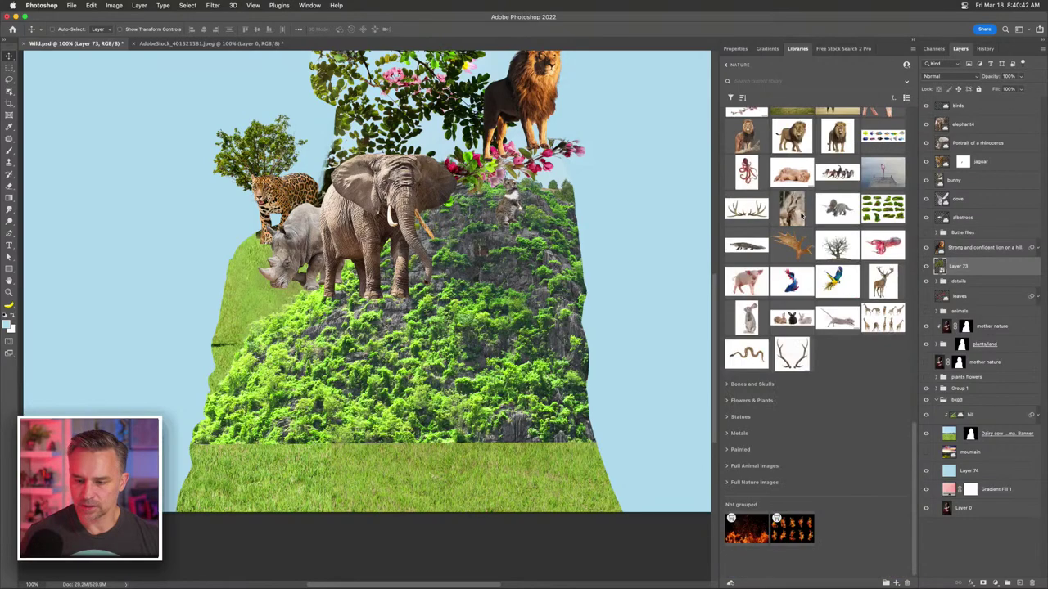
{"action": "left_click", "coordinate": [727, 403]}
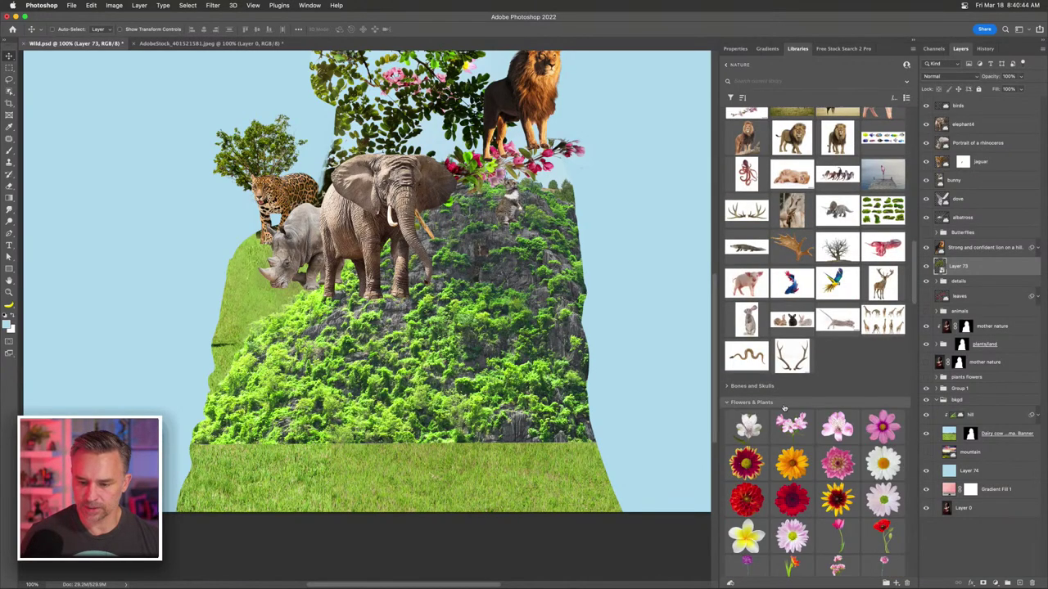
{"action": "scroll", "coordinate": [775, 225], "scroll_direction": "down", "scroll_amount": 8}
{"action": "left_click_drag", "start_coordinate": [785, 242], "coordinate": [288, 290]}
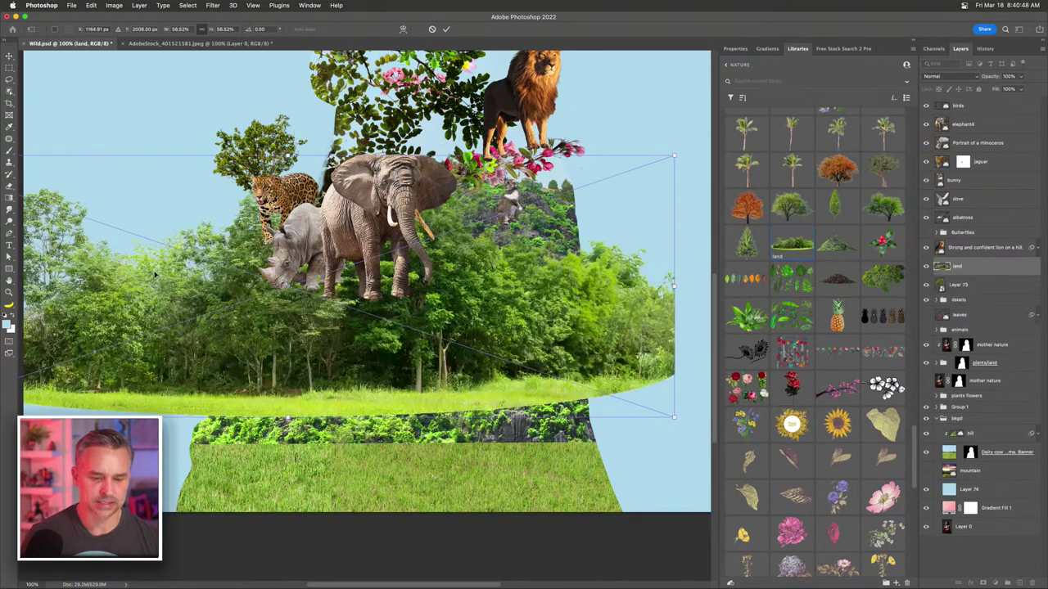
{"action": "key", "text": "Return"}
- Move the land layer above hill in bkgd, clip it, and shift it down about 70 px
{"action": "left_click_drag", "start_coordinate": [976, 267], "coordinate": [1003, 419]}
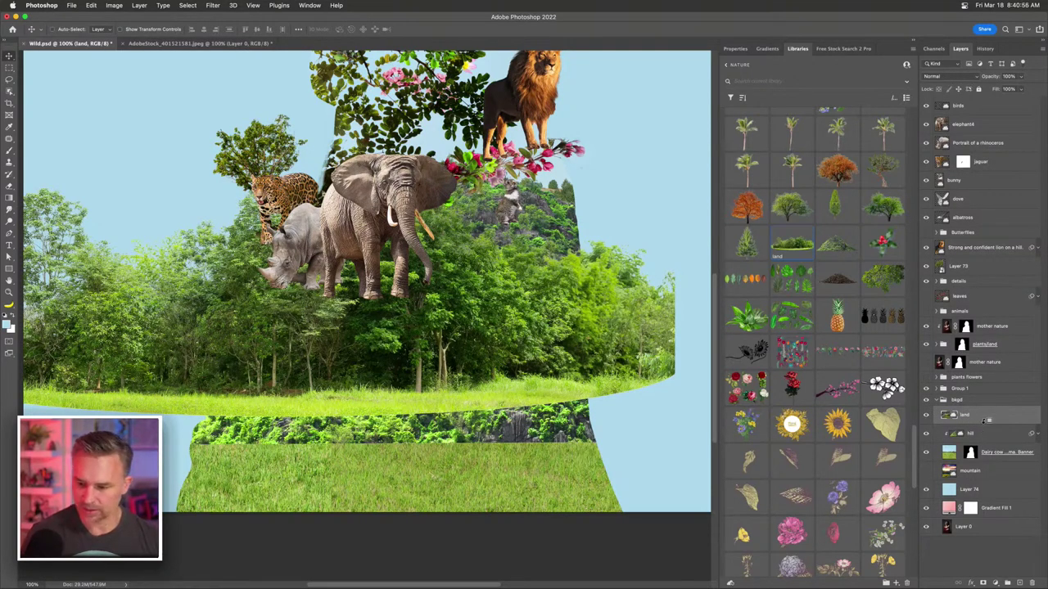
{"action": "left_click", "coordinate": [987, 420], "text": "alt"}
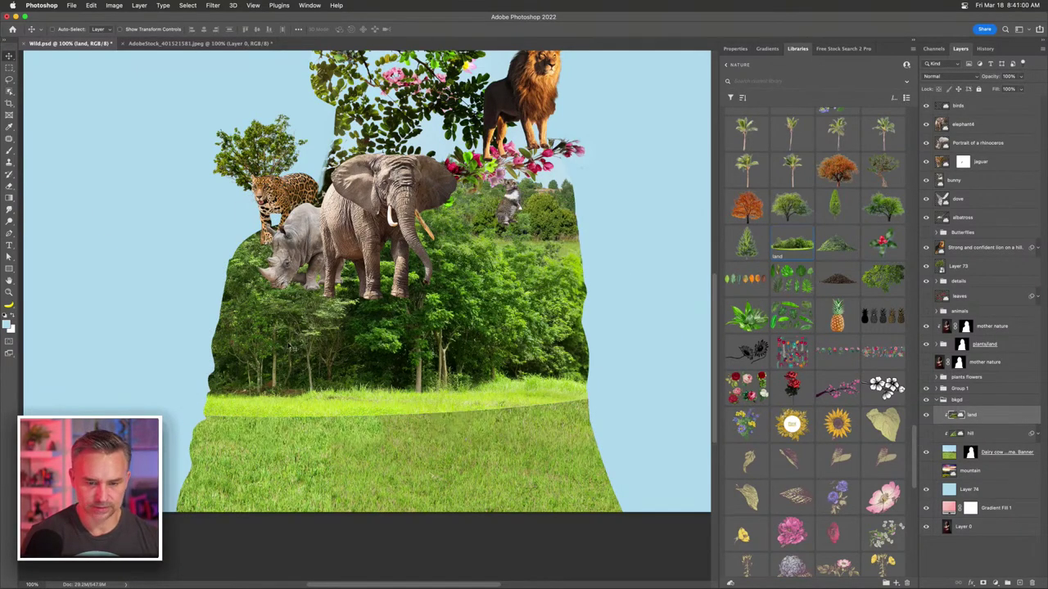
{"action": "left_click_drag", "start_coordinate": [352, 376], "coordinate": [369, 394]}
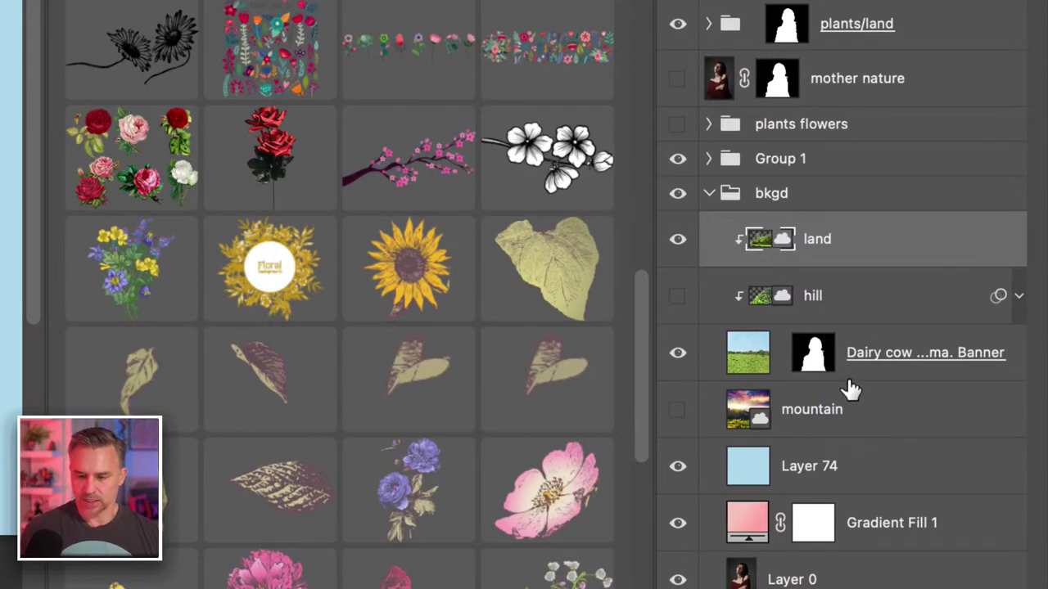
- Group land, hill, meadow and mountain as 'woman shape' and move it out of bkgd
{"action": "left_click", "coordinate": [847, 425], "text": "shift"}
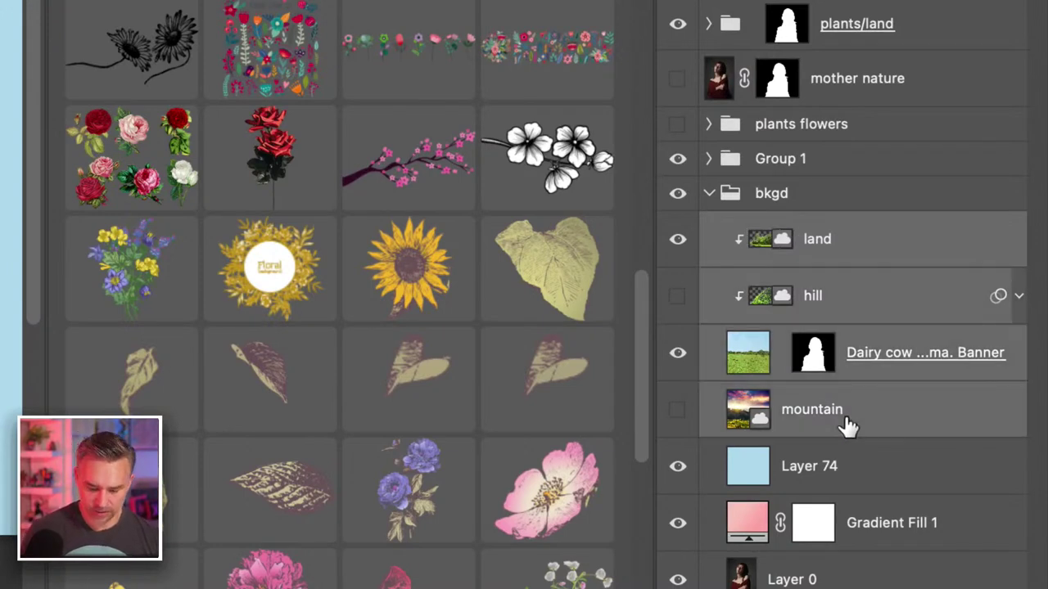
{"action": "key", "text": "super+g"}
{"action": "double_click", "coordinate": [790, 231]}
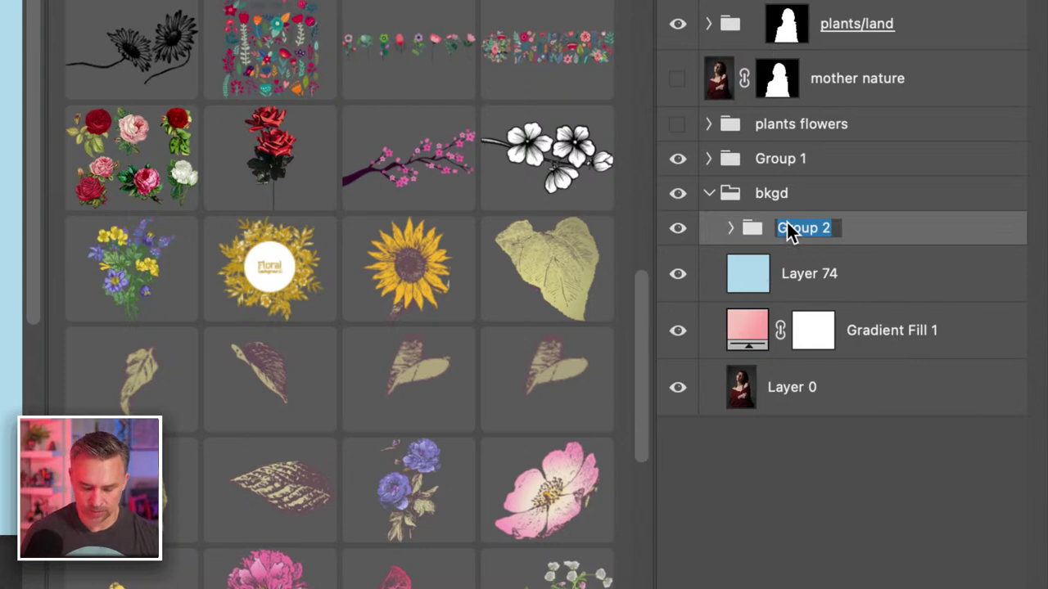
{"action": "type", "text": "woman "}
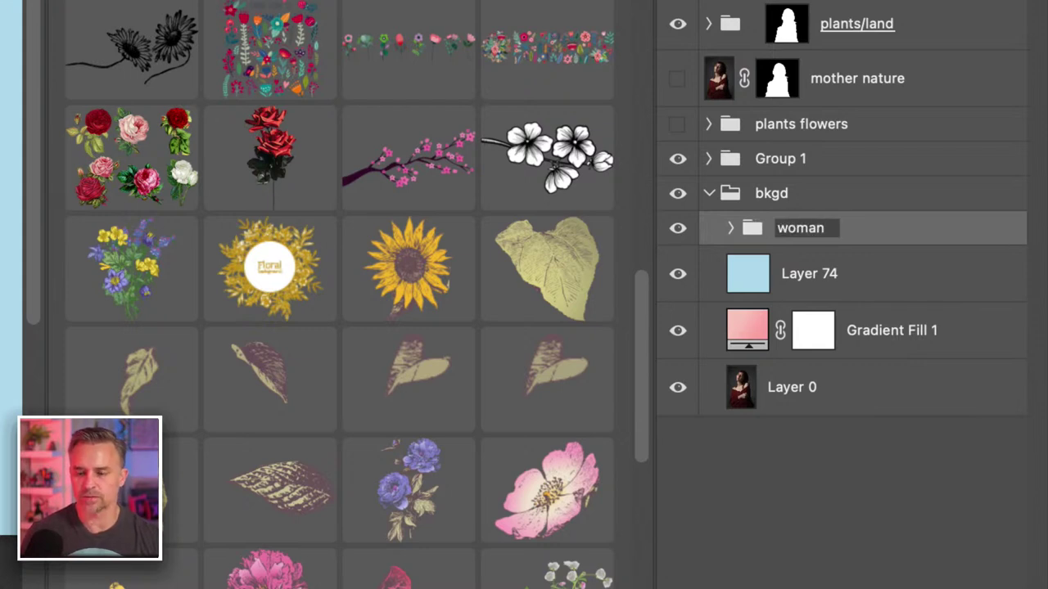
{"action": "type", "text": "out"}
{"action": "key", "text": "BackSpace"}
{"action": "key", "text": "BackSpace"}
{"action": "key", "text": "BackSpace"}
{"action": "type", "text": "shape"}
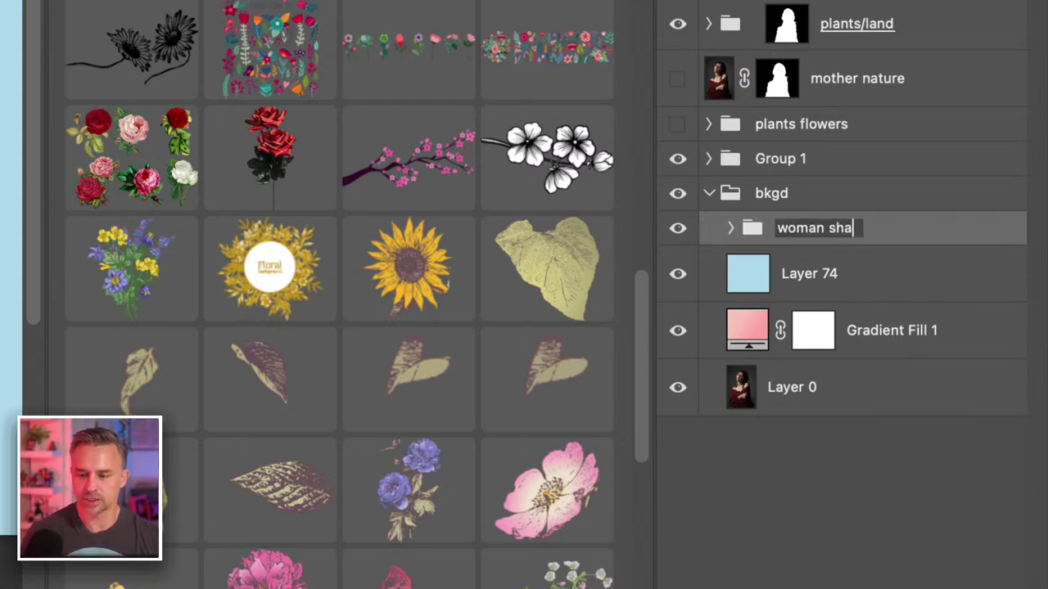
{"action": "key", "text": "Return"}
{"action": "left_click_drag", "start_coordinate": [825, 254], "coordinate": [824, 173]}
- Show the hill layer, release hill and land from clipping, and delete the hill's copied mask
{"action": "left_click", "coordinate": [707, 195]}
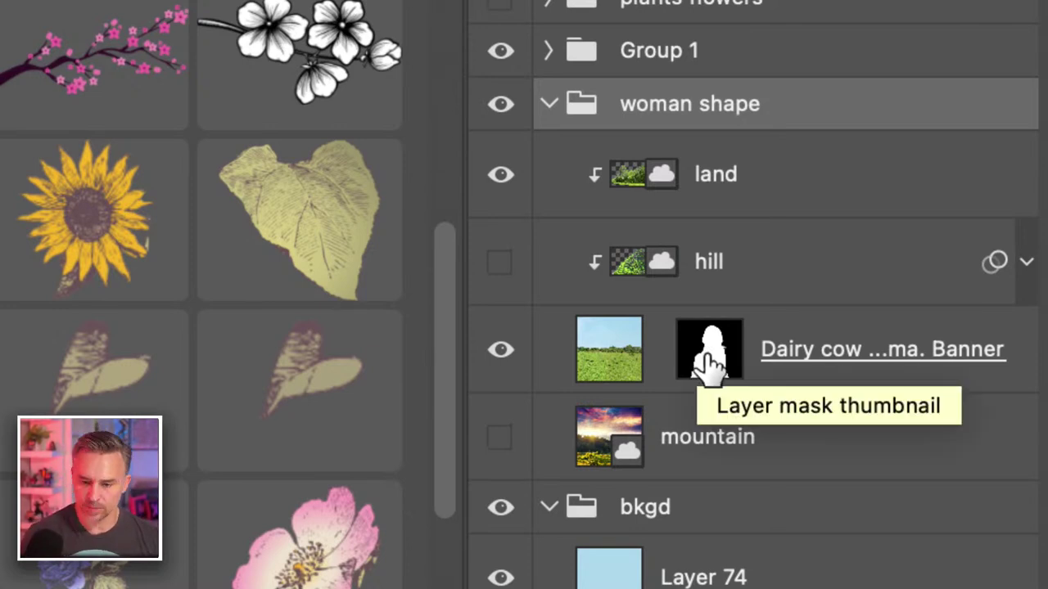
{"action": "left_click_drag", "start_coordinate": [709, 370], "coordinate": [718, 294]}
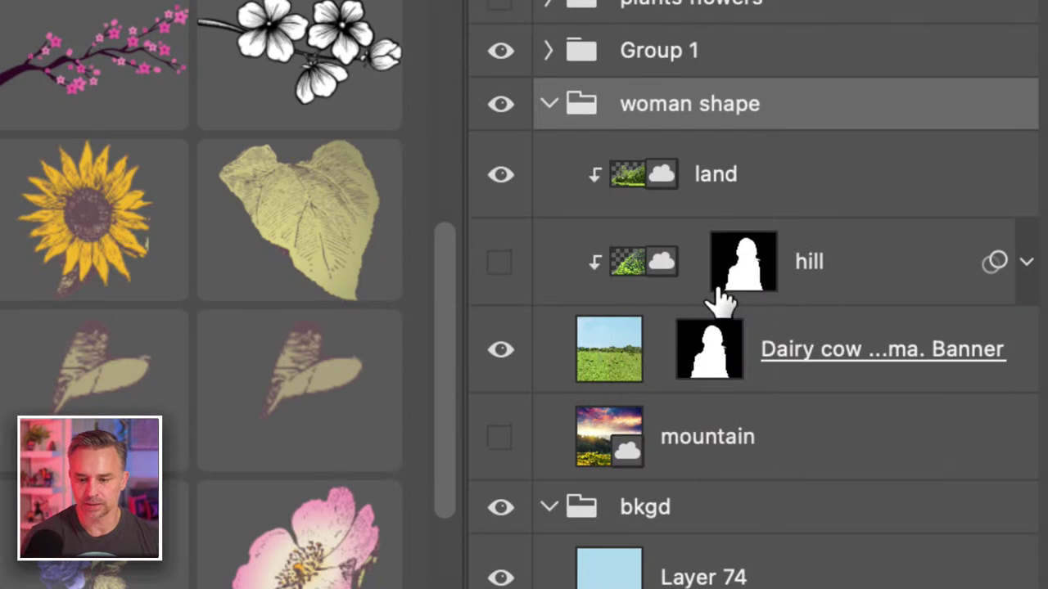
{"action": "left_click", "coordinate": [501, 262]}
{"action": "left_click", "coordinate": [724, 304], "text": "alt"}
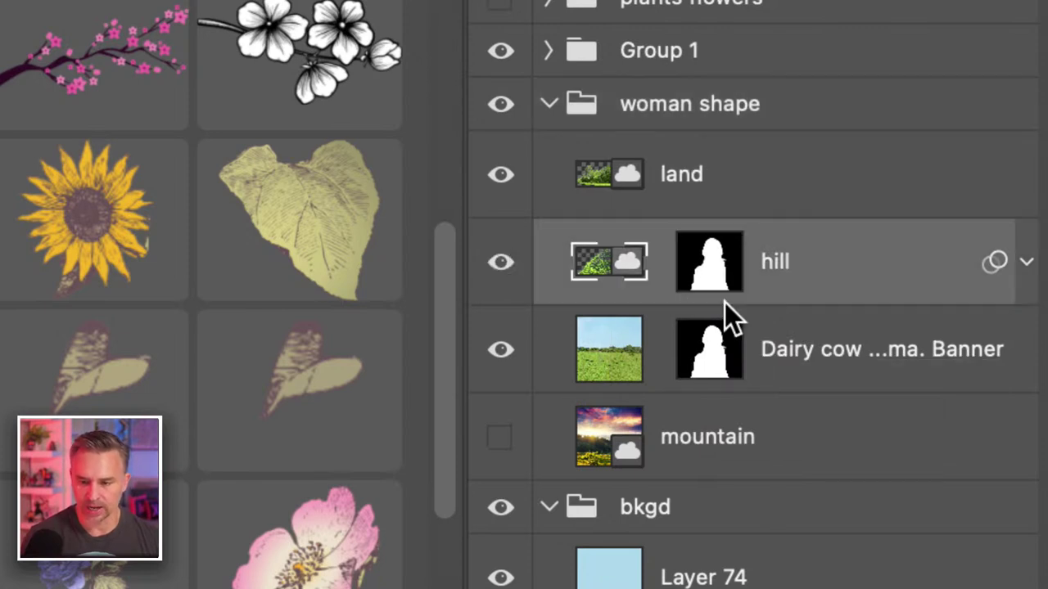
{"action": "left_click", "coordinate": [704, 272]}
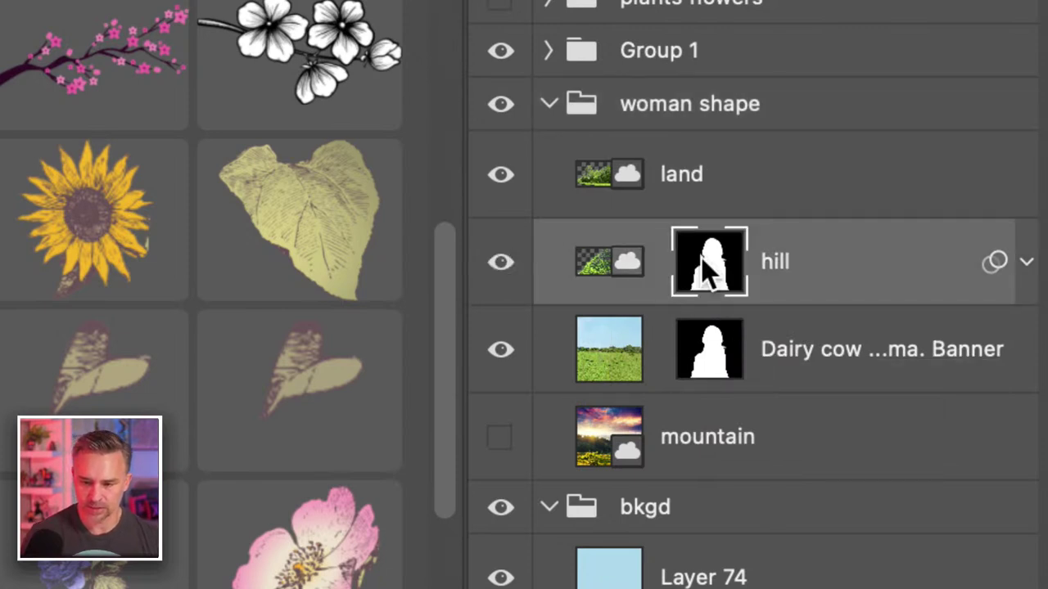
{"action": "key", "text": "Delete"}
- Move the meadow's silhouette mask onto the woman shape group and hide the meadow layer
{"action": "left_click", "coordinate": [708, 356]}
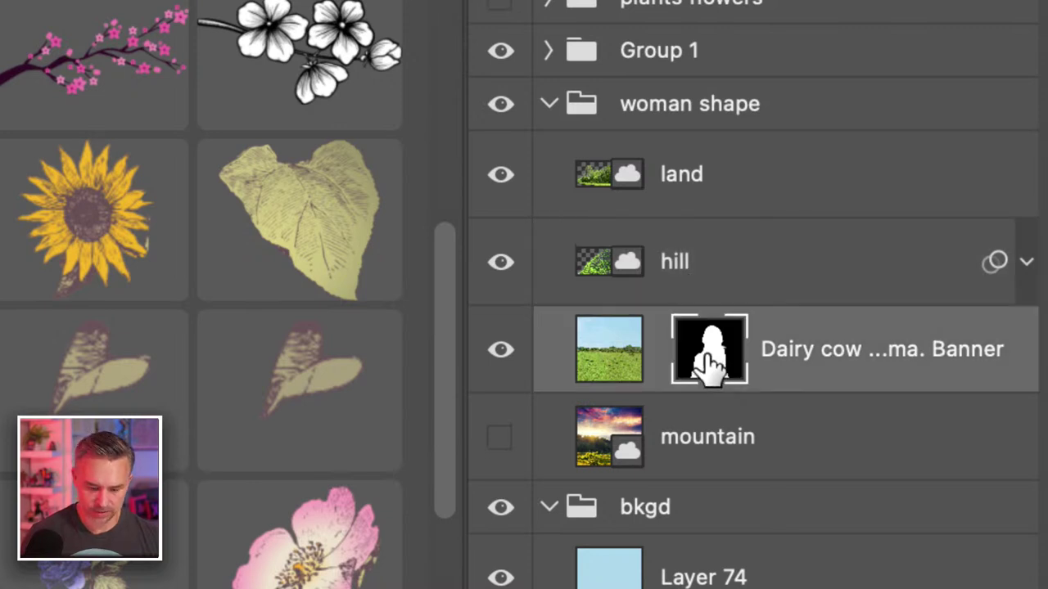
{"action": "left_click_drag", "start_coordinate": [709, 360], "coordinate": [698, 104]}
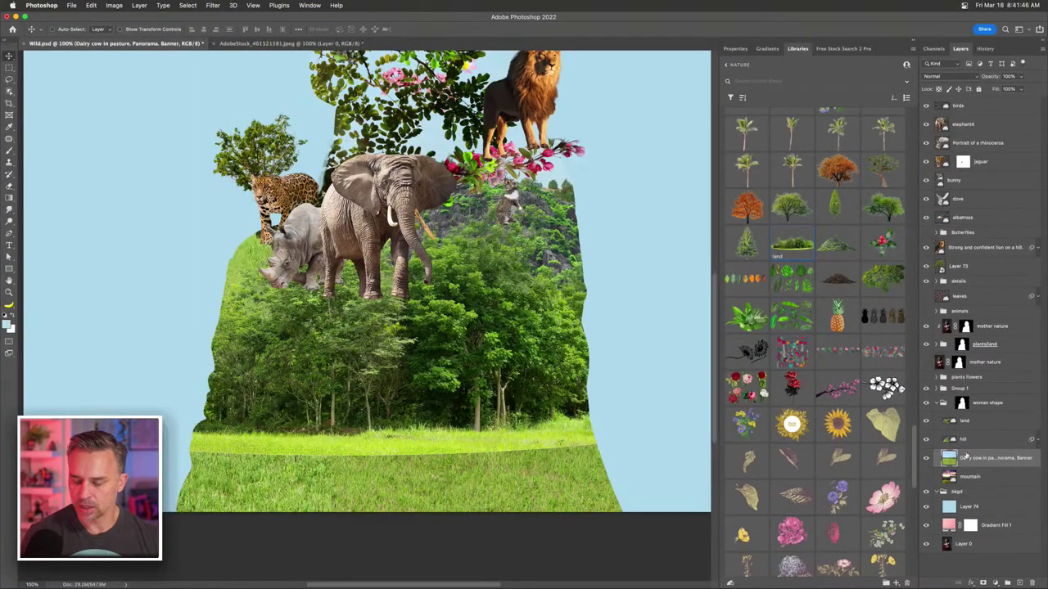
{"action": "left_click", "coordinate": [927, 460]}
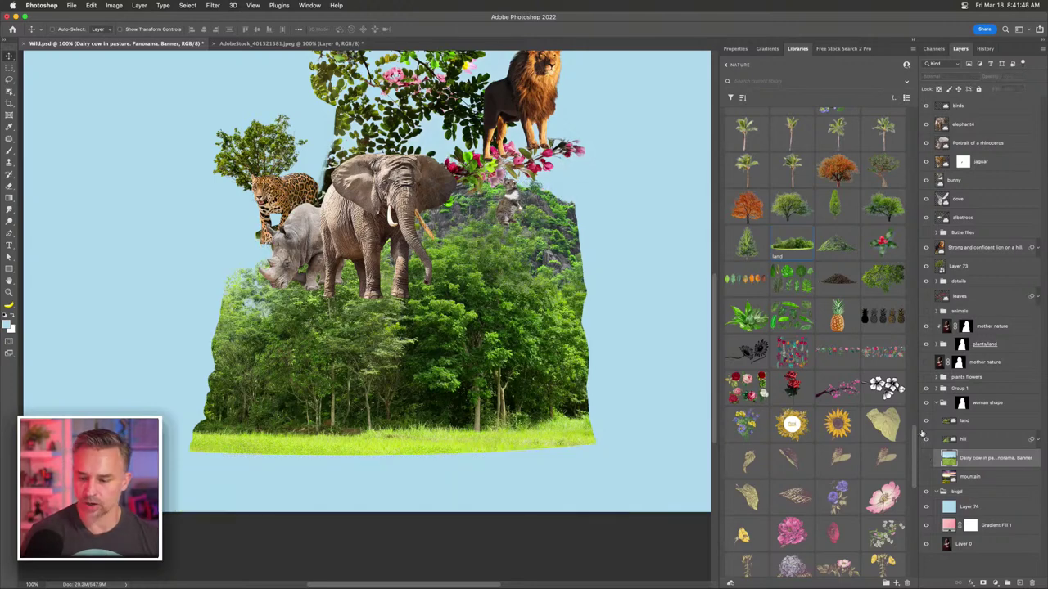
{"action": "left_click", "coordinate": [957, 441]}
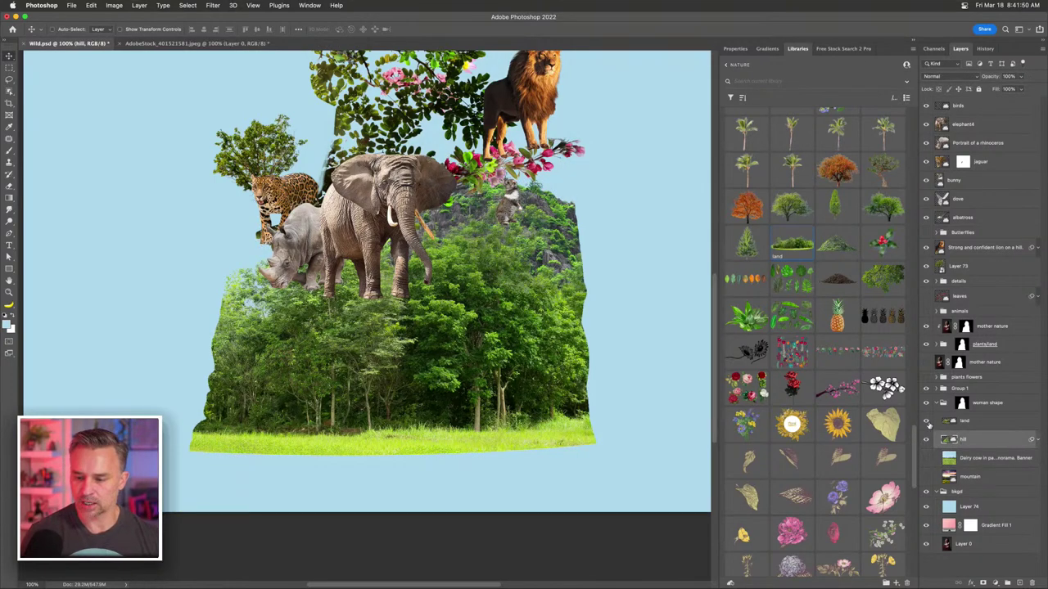
{"action": "left_click", "coordinate": [925, 440]}
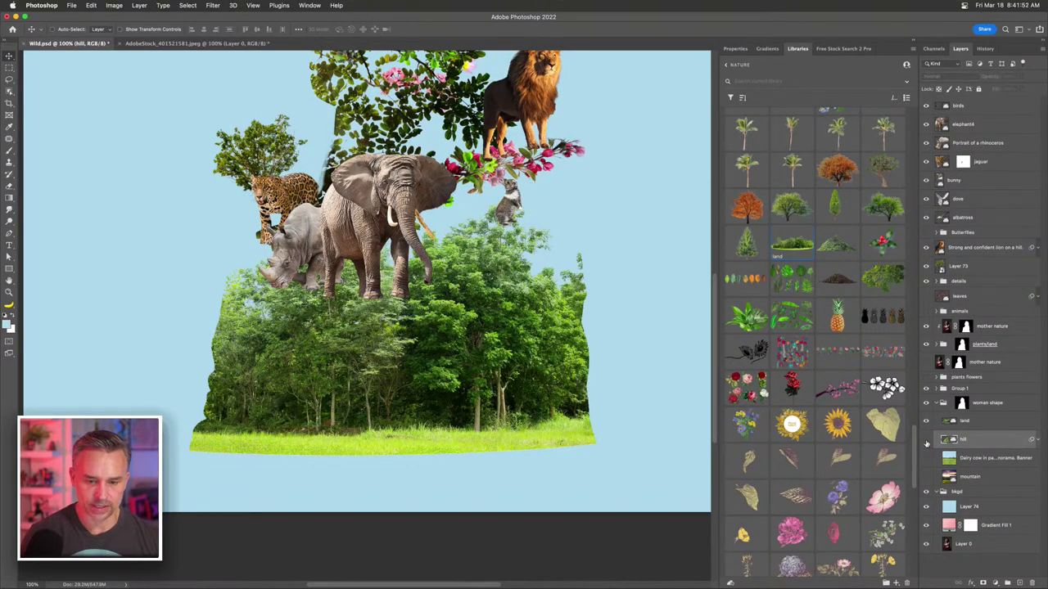
{"action": "left_click", "coordinate": [926, 440]}
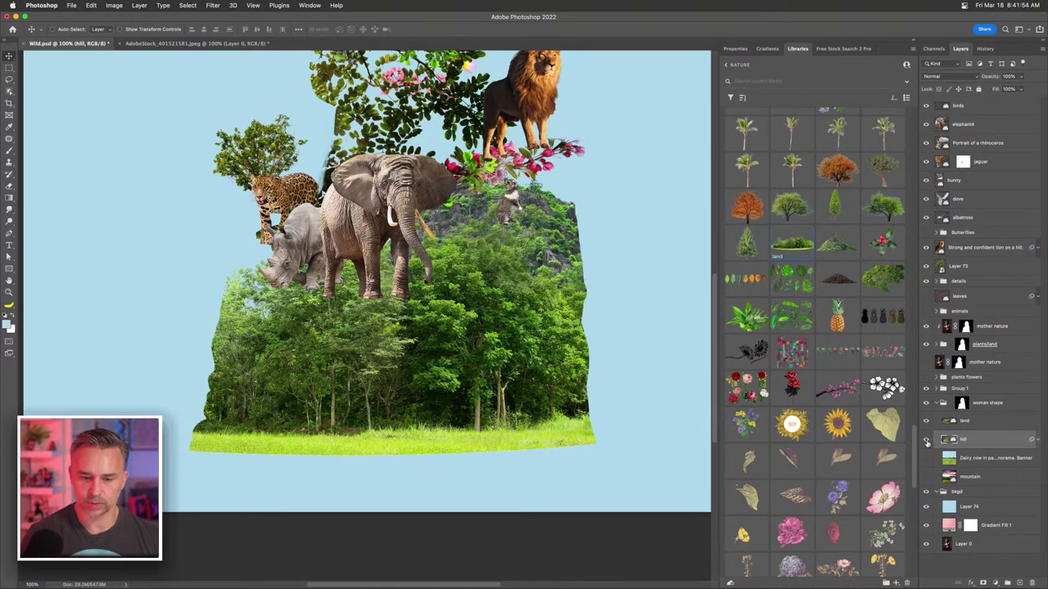
{"action": "left_click_drag", "start_coordinate": [242, 264], "coordinate": [245, 369]}
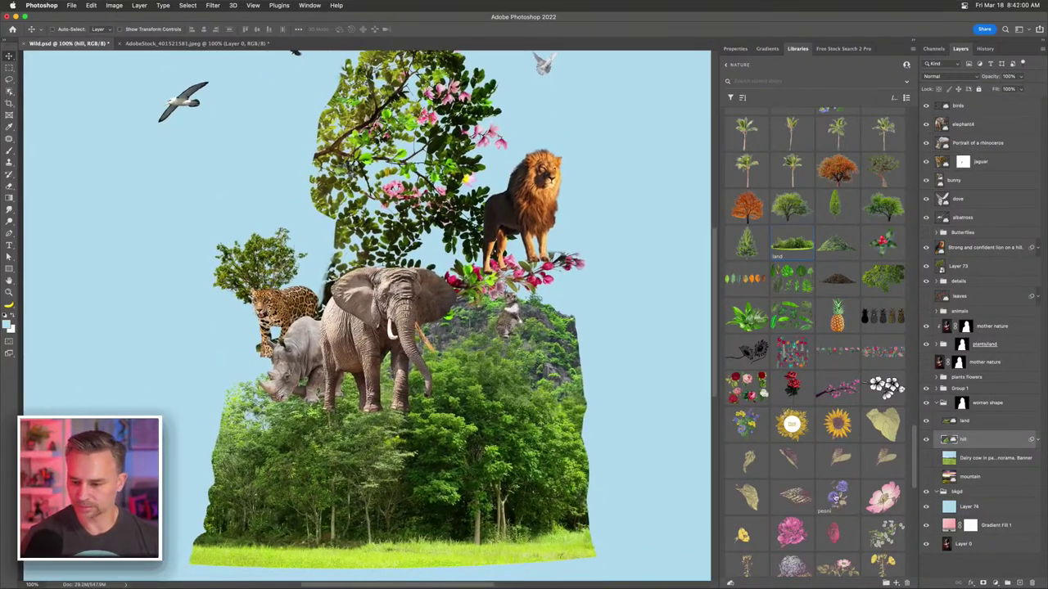
{"action": "left_click", "coordinate": [958, 506]}
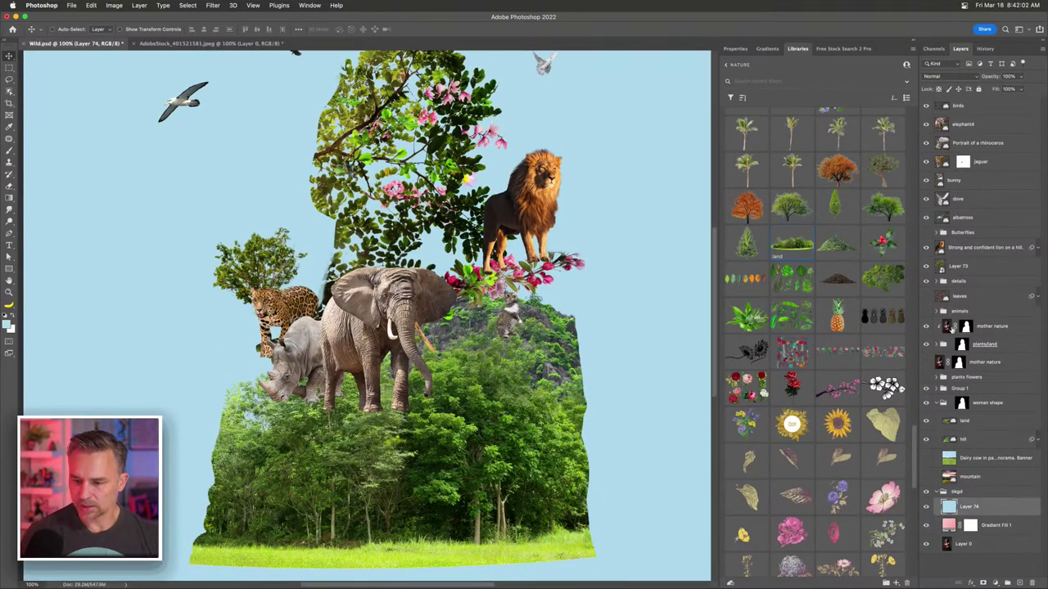
- Show the mother nature layer below the woman shape group and hide the land layer
{"action": "left_click", "coordinate": [987, 365]}
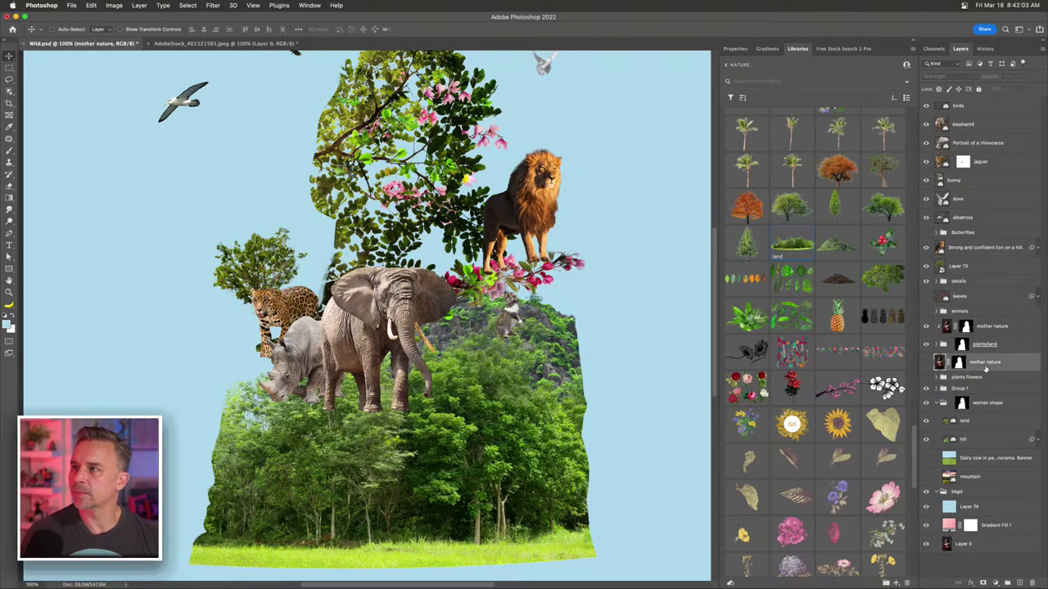
{"action": "left_click", "coordinate": [926, 363]}
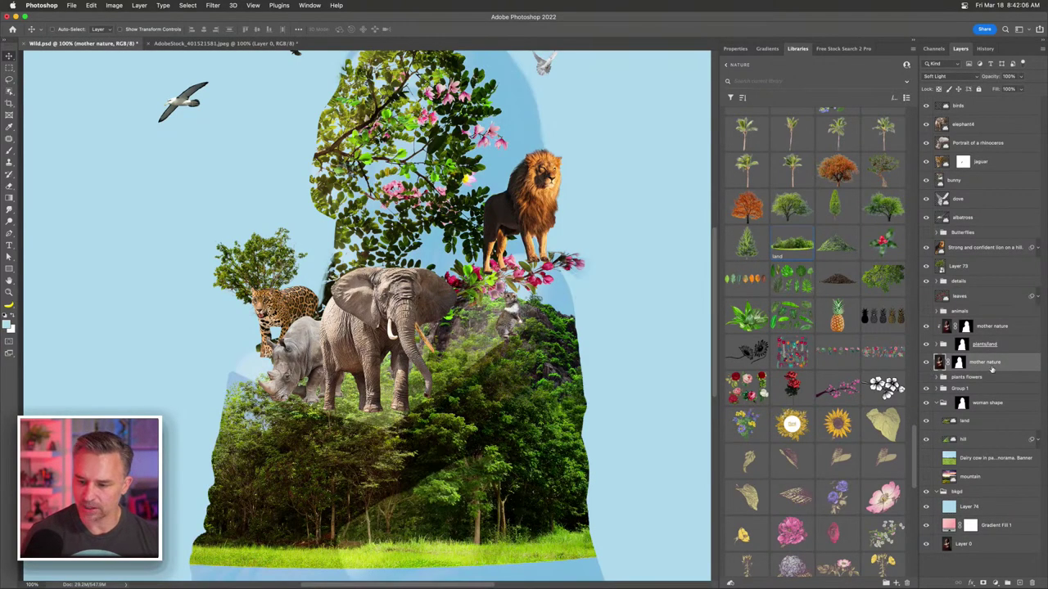
{"action": "left_click_drag", "start_coordinate": [1005, 363], "coordinate": [1021, 480]}
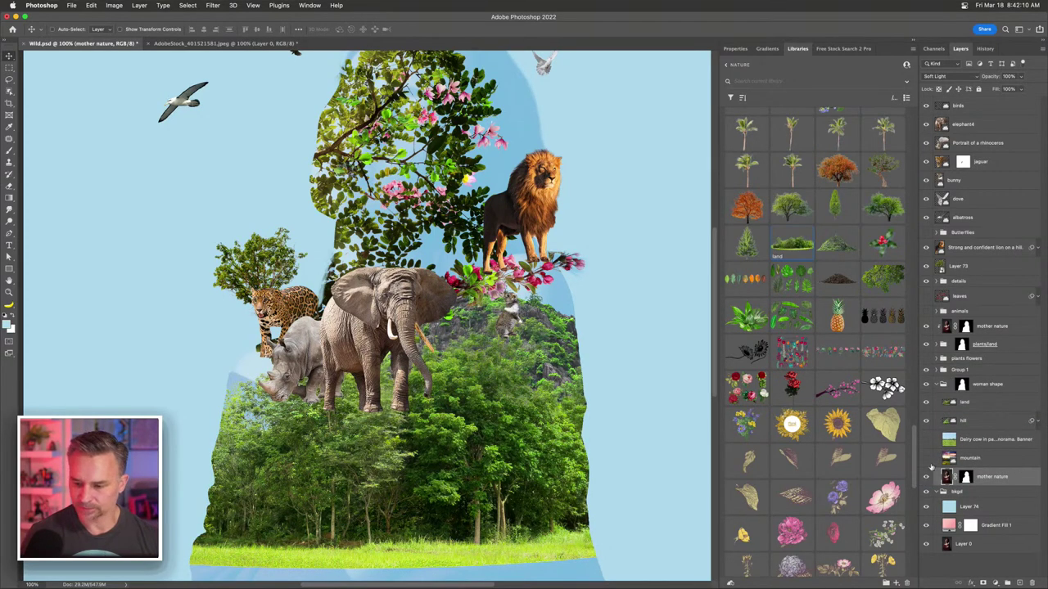
{"action": "left_click", "coordinate": [925, 403]}
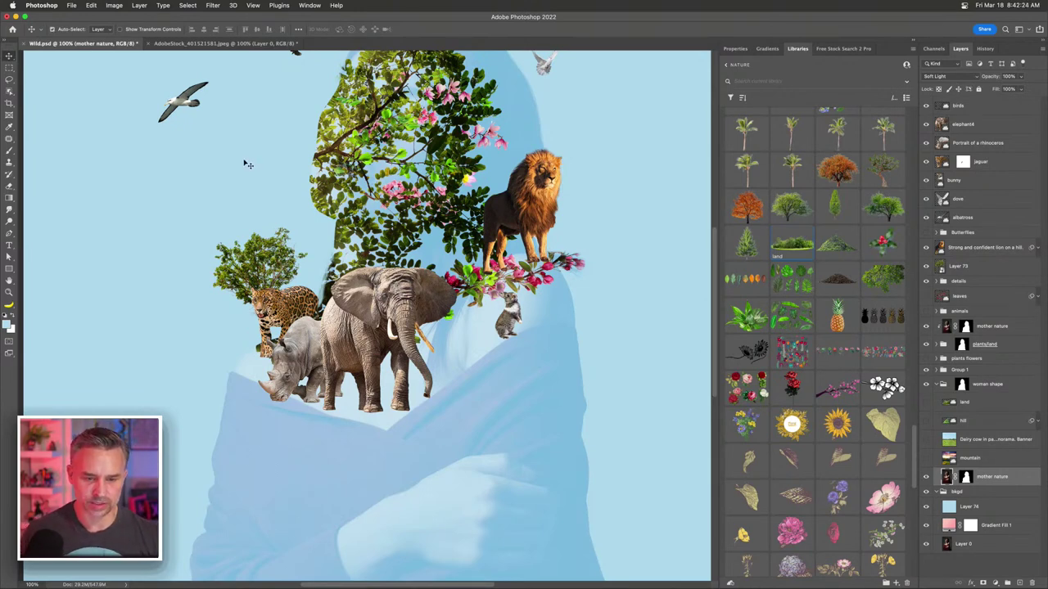
{"action": "key", "text": "super+minus"}
{"action": "key", "text": "super+plus"}
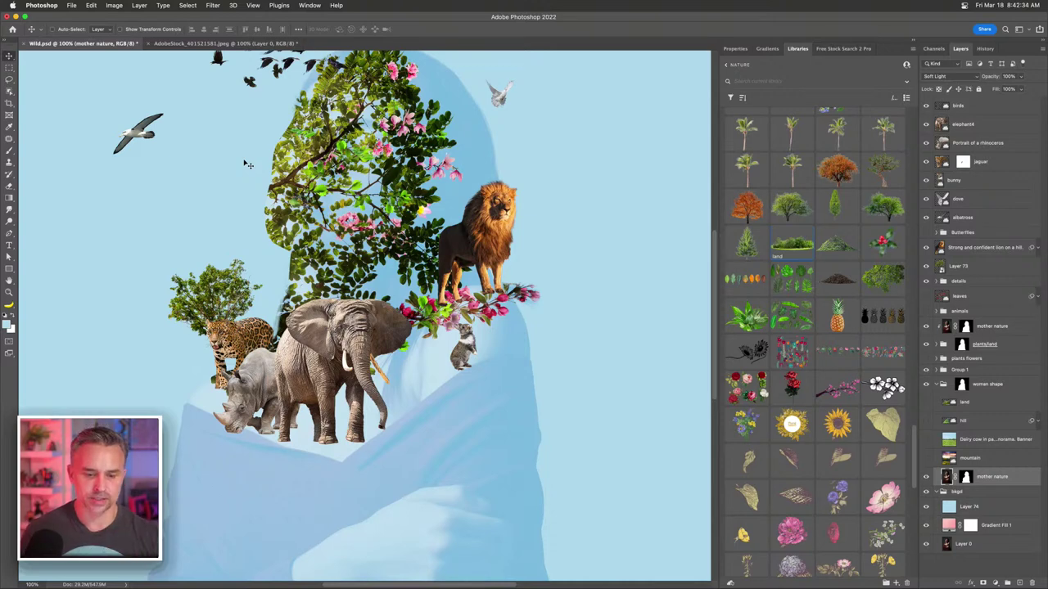
{"action": "key", "text": "super+plus"}
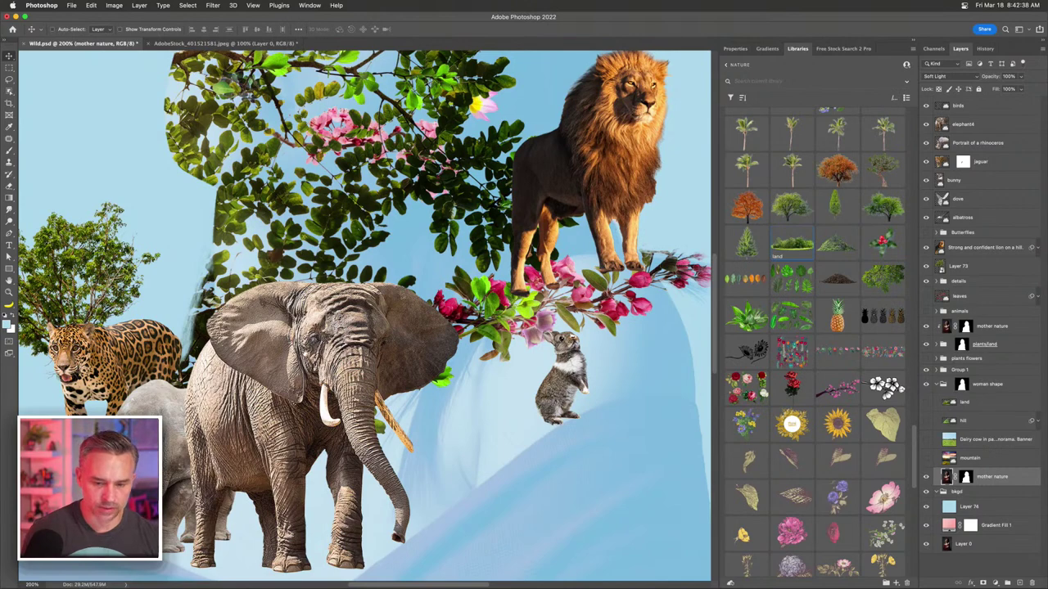
- Move the bunny onto the elephant's head, stack it above elephant4, and scale it down
{"action": "scroll", "coordinate": [303, 348], "scroll_direction": "down", "scroll_amount": 5}
{"action": "scroll", "coordinate": [303, 348], "scroll_direction": "left", "scroll_amount": 3}
{"action": "left_click", "coordinate": [622, 312]}
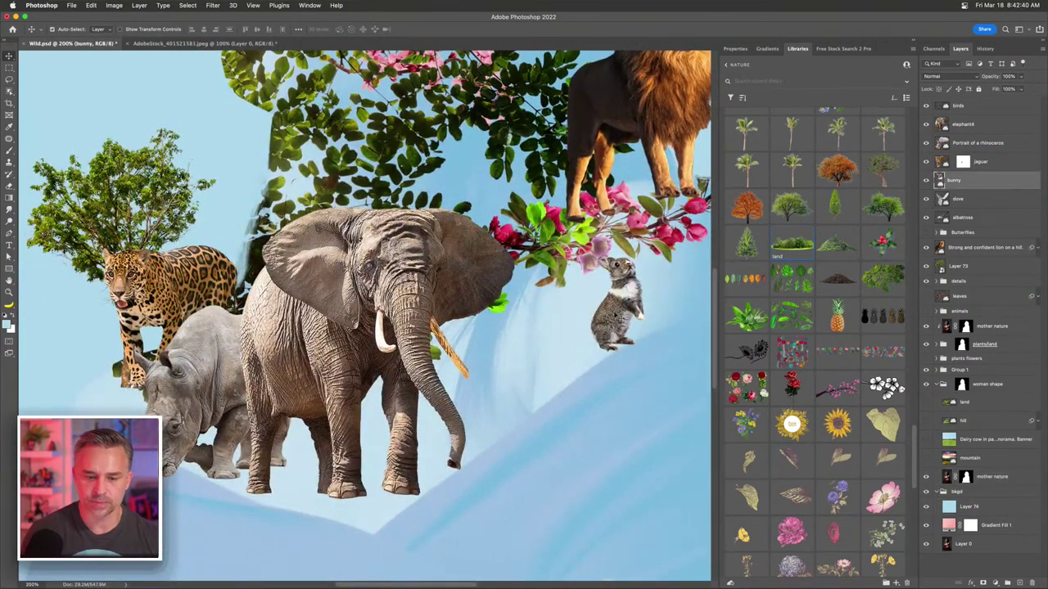
{"action": "left_click_drag", "start_coordinate": [622, 313], "coordinate": [410, 154]}
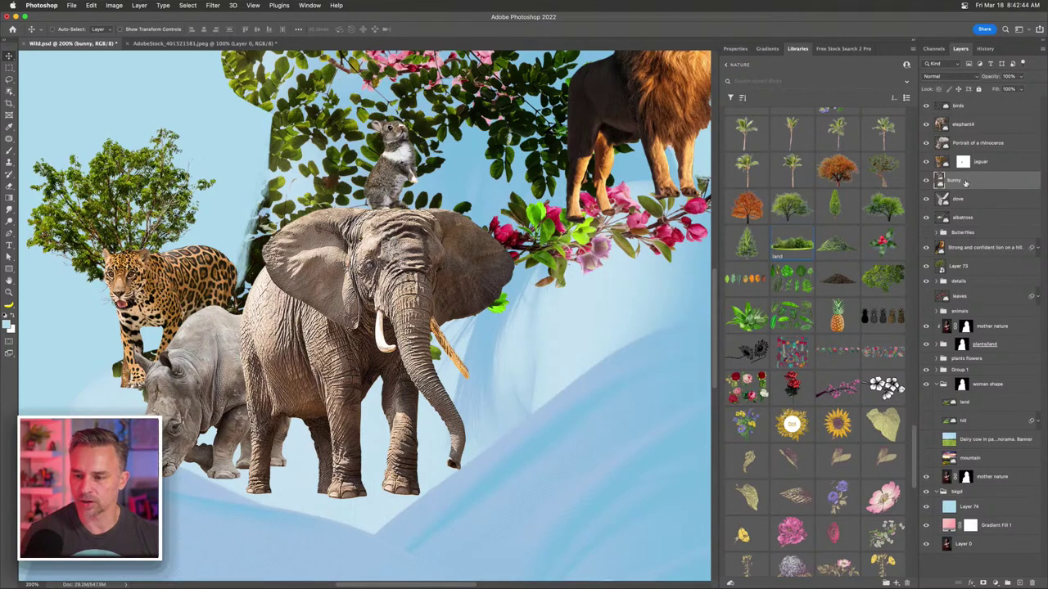
{"action": "left_click_drag", "start_coordinate": [964, 184], "coordinate": [964, 117]}
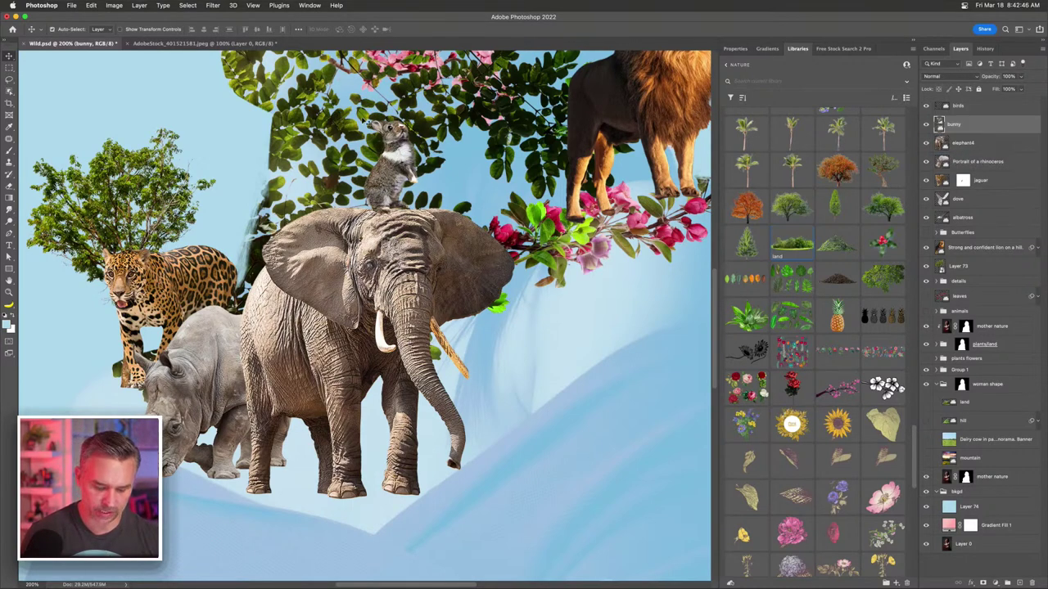
{"action": "key", "text": "super+t"}
{"action": "left_click_drag", "start_coordinate": [367, 121], "coordinate": [413, 177]}
{"action": "key", "text": "Return"}
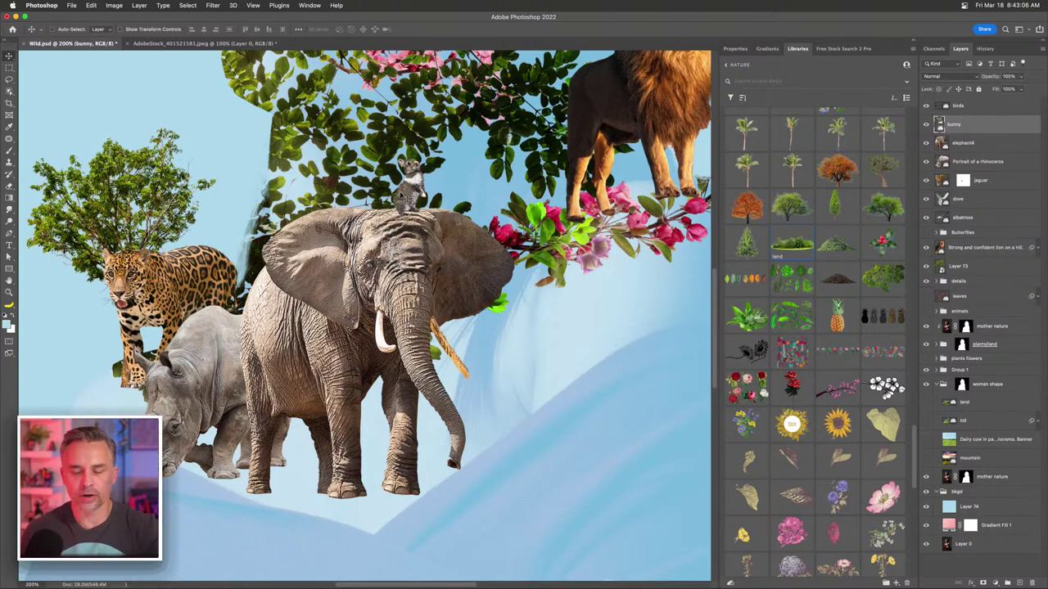
- Pan around to review the sky with the albatross and crows
{"action": "left_click_drag", "start_coordinate": [405, 198], "coordinate": [432, 391]}
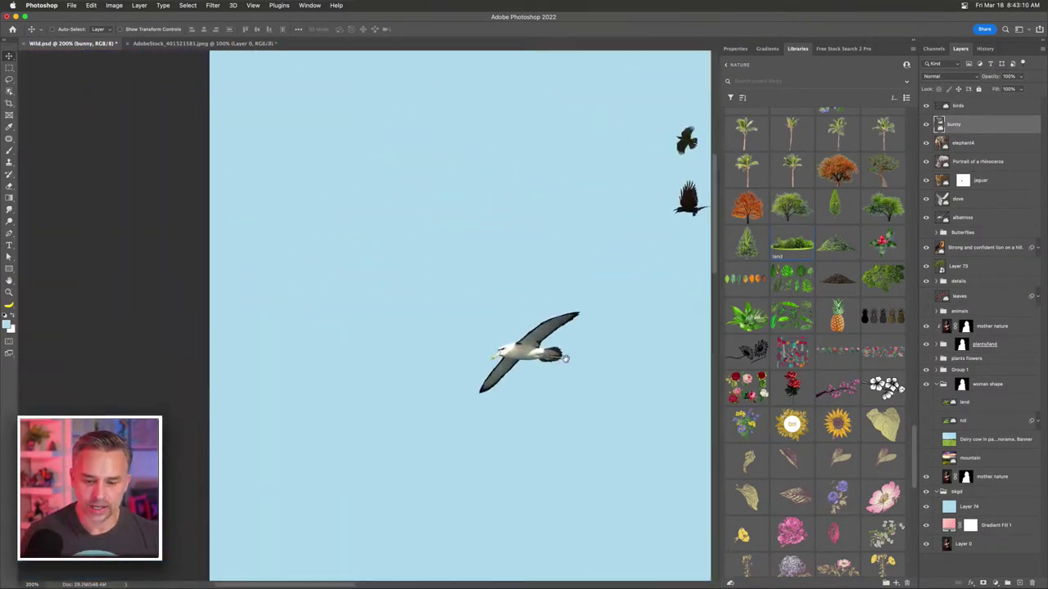
{"action": "scroll", "coordinate": [565, 359], "scroll_direction": "down", "scroll_amount": 10}
{"action": "scroll", "coordinate": [297, 320], "scroll_direction": "up", "scroll_amount": 3}
{"action": "scroll", "coordinate": [297, 320], "scroll_direction": "left", "scroll_amount": 3}
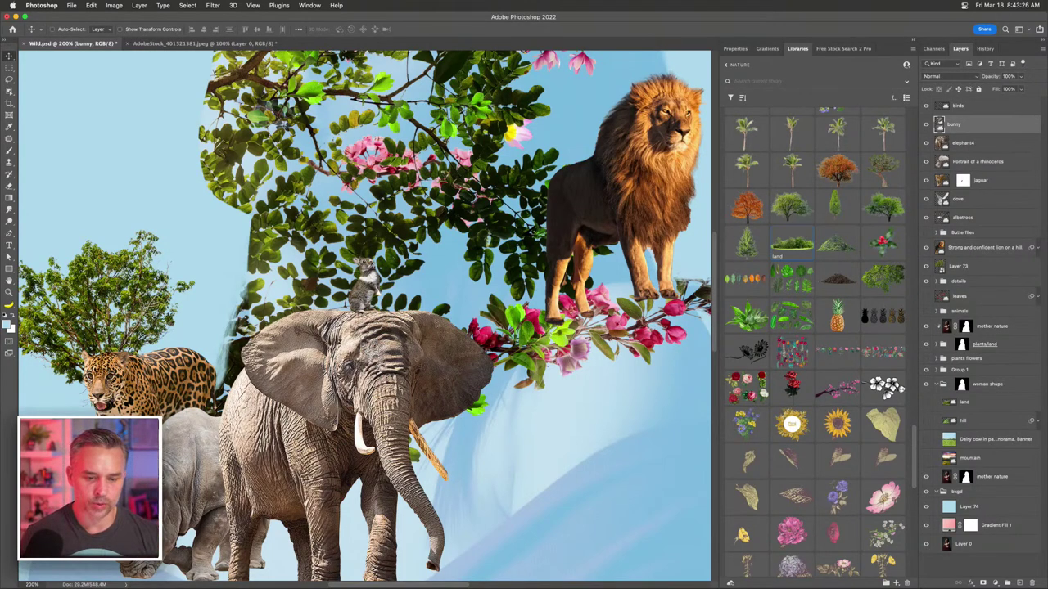
- Place the pig from the Nature library into the composite at 10% size
{"action": "scroll", "coordinate": [793, 198], "scroll_direction": "up", "scroll_amount": 10}
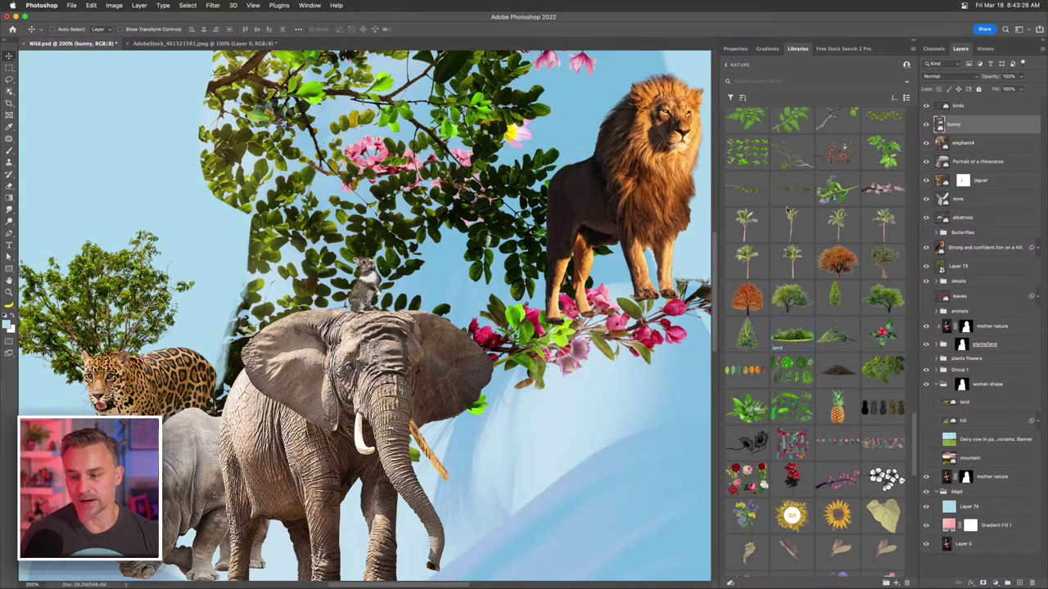
{"action": "scroll", "coordinate": [793, 198], "scroll_direction": "up", "scroll_amount": 15}
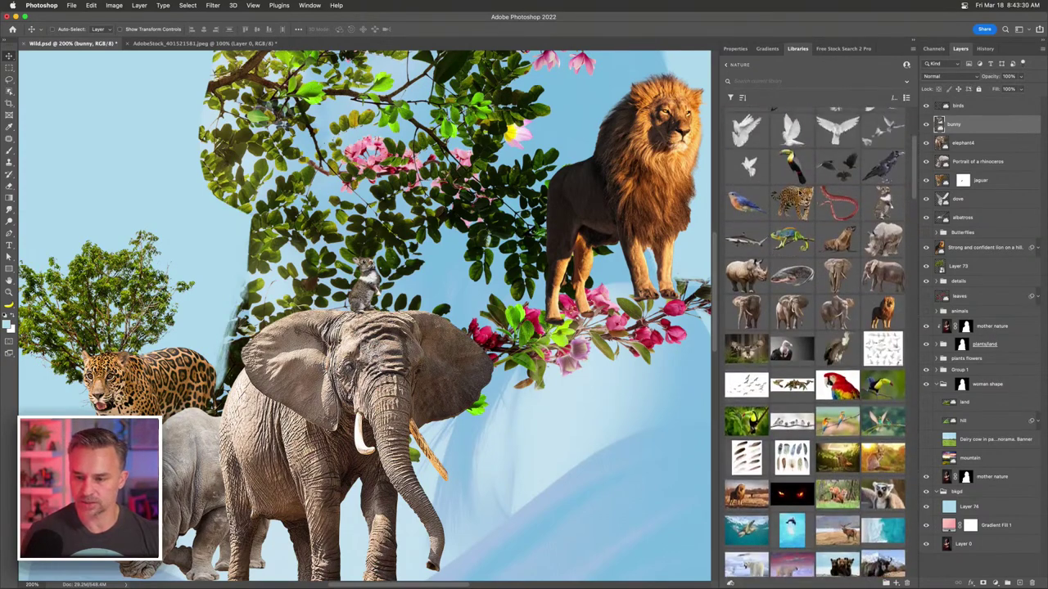
{"action": "scroll", "coordinate": [803, 195], "scroll_direction": "up", "scroll_amount": 5}
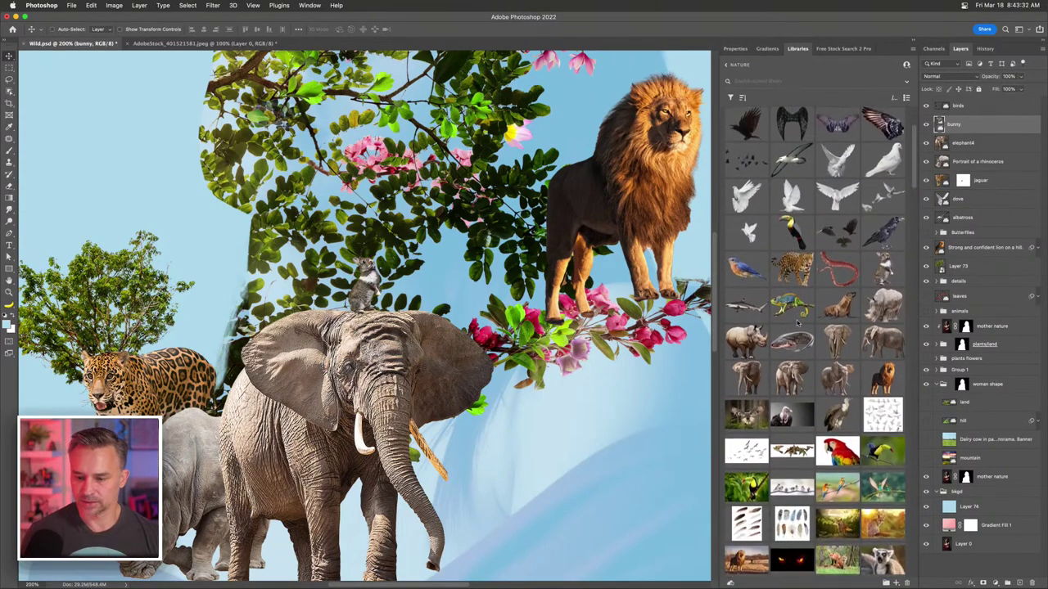
{"action": "scroll", "coordinate": [799, 324], "scroll_direction": "down", "scroll_amount": 5}
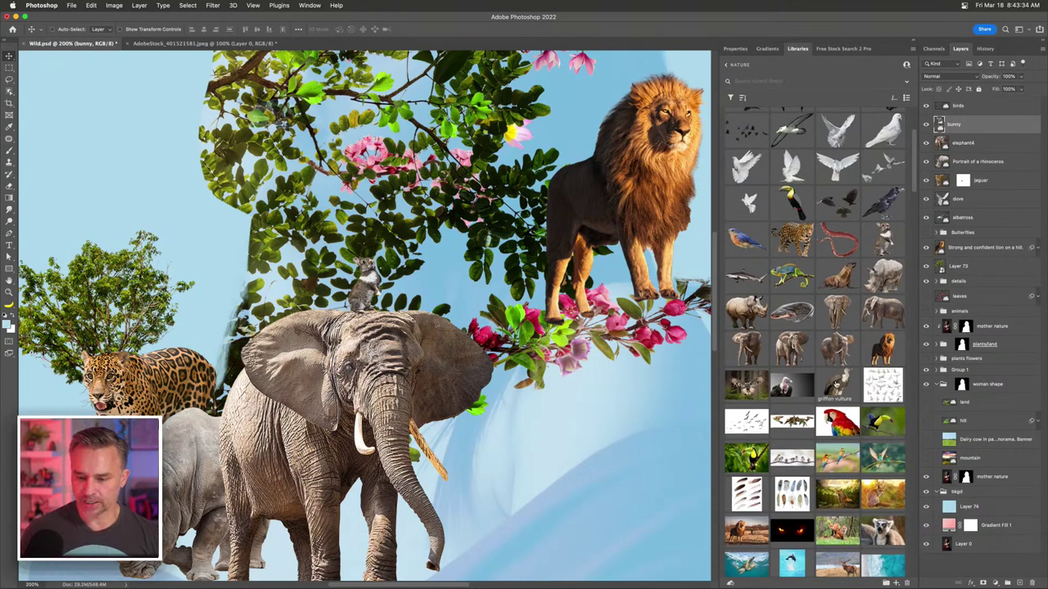
{"action": "scroll", "coordinate": [839, 384], "scroll_direction": "down", "scroll_amount": 5}
{"action": "scroll", "coordinate": [838, 384], "scroll_direction": "down", "scroll_amount": 2}
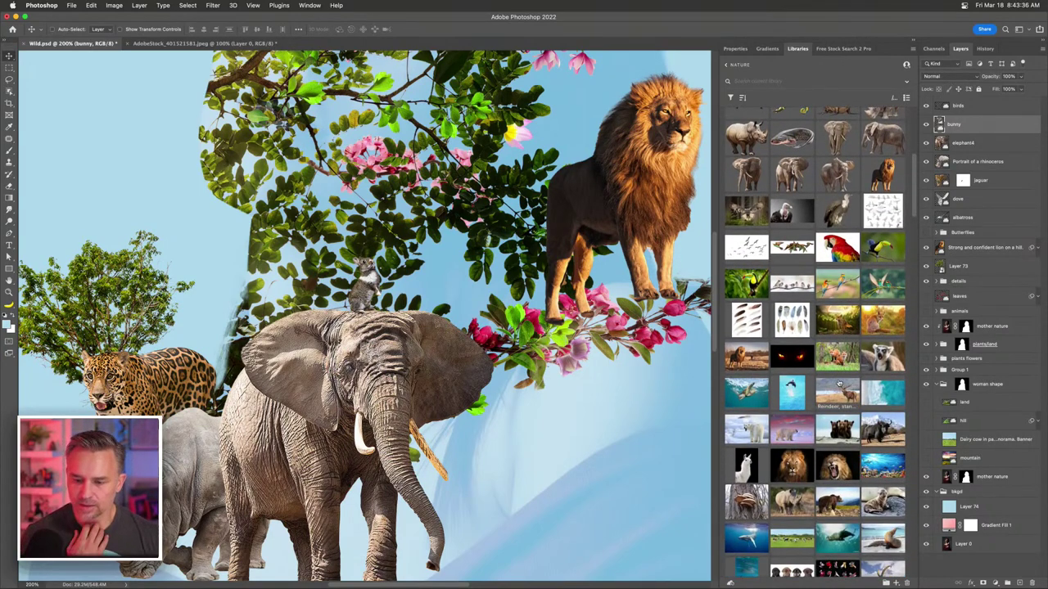
{"action": "scroll", "coordinate": [839, 384], "scroll_direction": "down", "scroll_amount": 5}
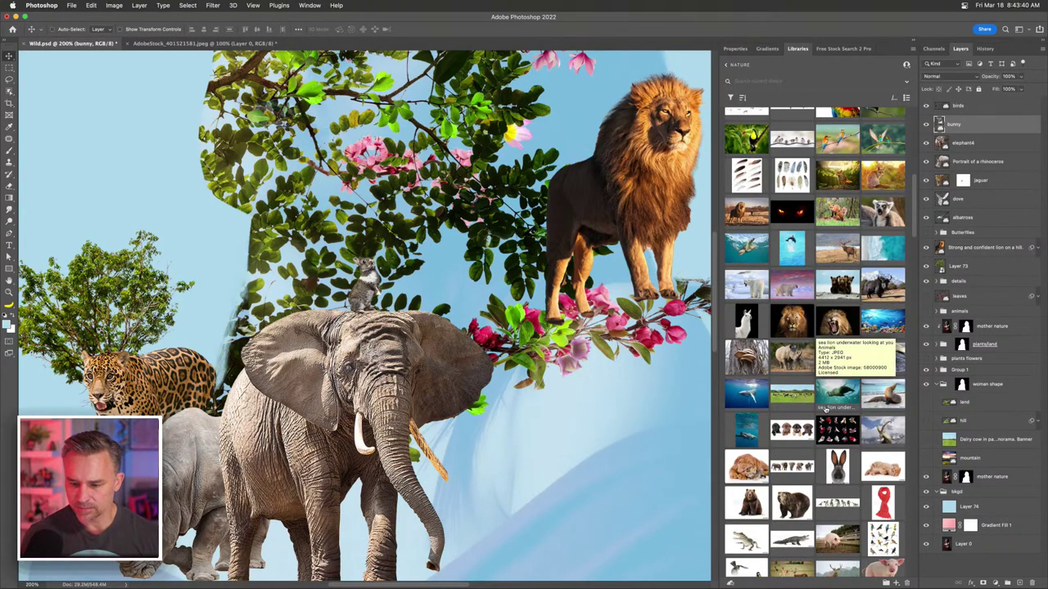
{"action": "scroll", "coordinate": [826, 407], "scroll_direction": "down", "scroll_amount": 6}
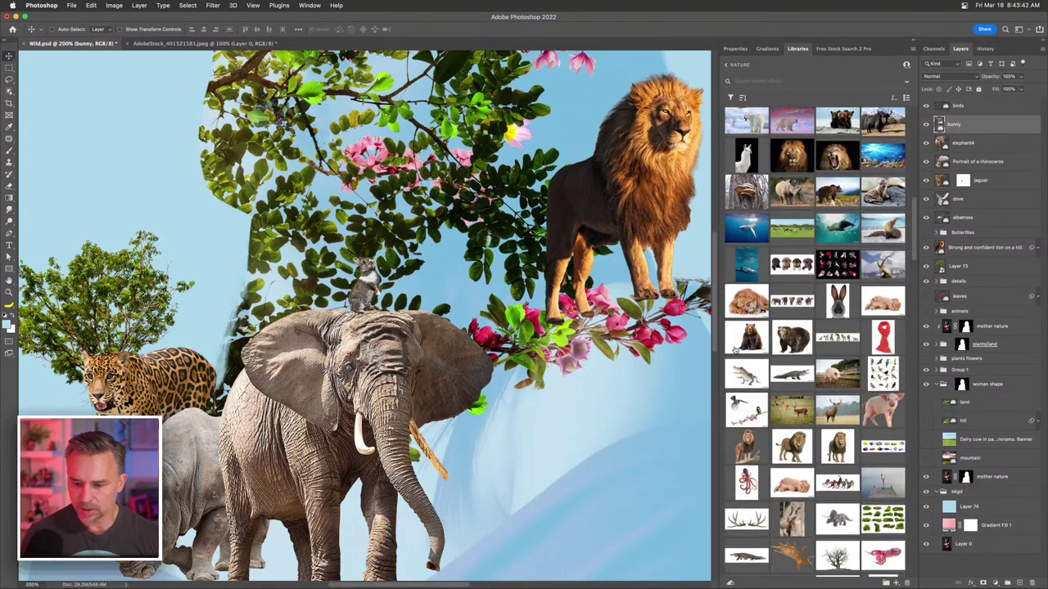
{"action": "left_click_drag", "start_coordinate": [395, 223], "coordinate": [396, 221]}
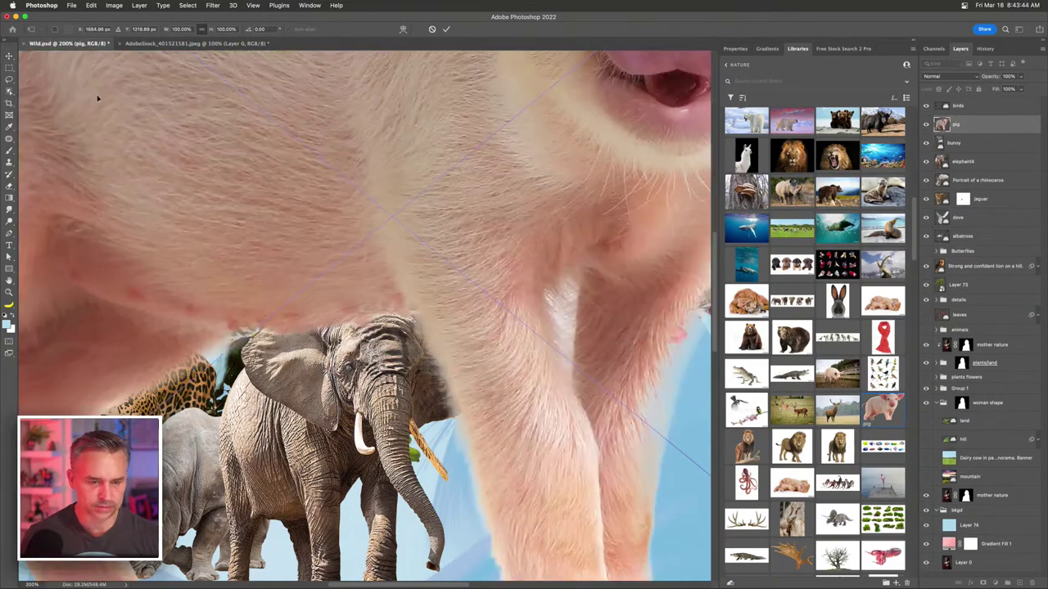
{"action": "type", "text": "10"}
{"action": "key", "text": "Return"}
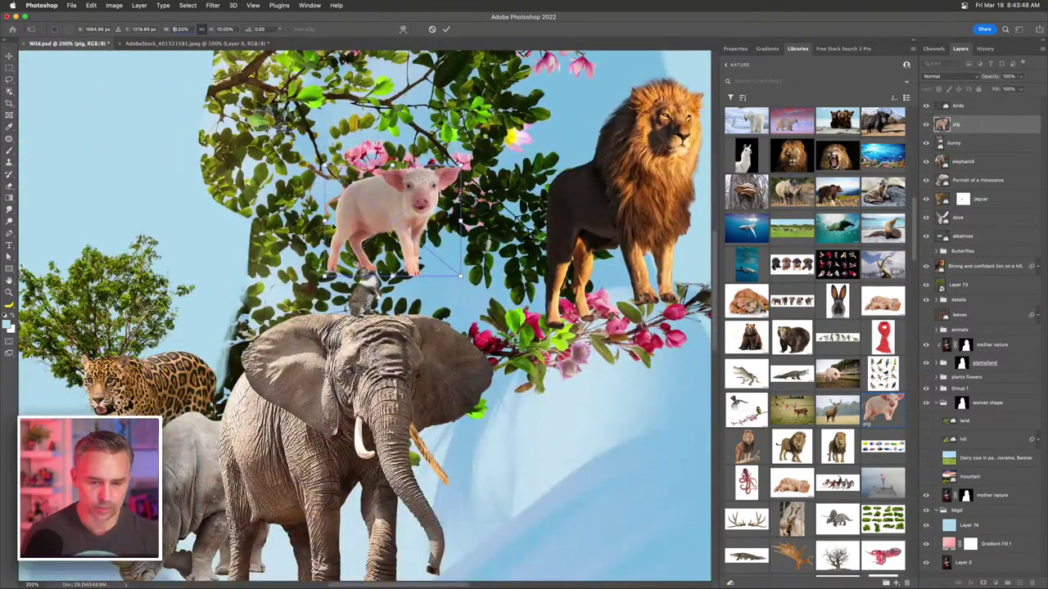
- Shrink the pig further, set it on the blue slope right of the trunk, and open Bear.jpeg
{"action": "left_click_drag", "start_coordinate": [324, 166], "coordinate": [397, 210]}
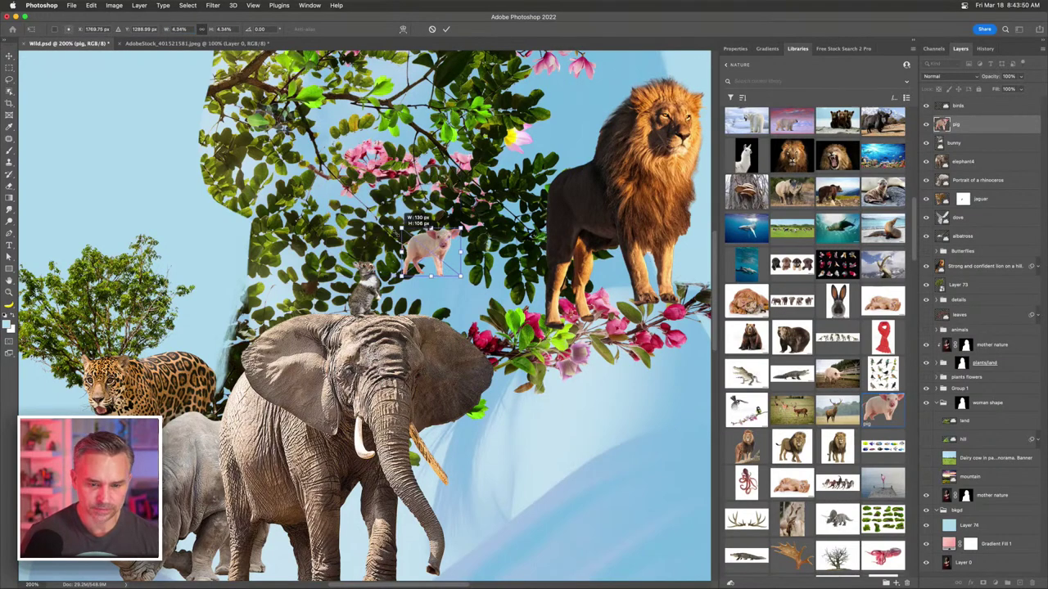
{"action": "key", "text": "Return"}
{"action": "left_click_drag", "start_coordinate": [471, 305], "coordinate": [602, 488]}
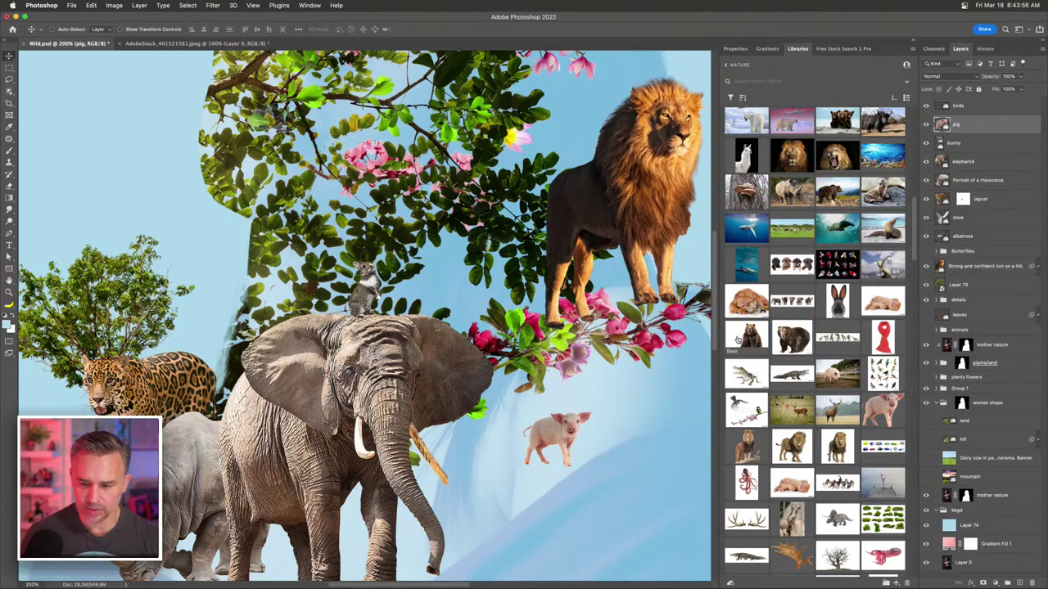
{"action": "double_click", "coordinate": [736, 339]}
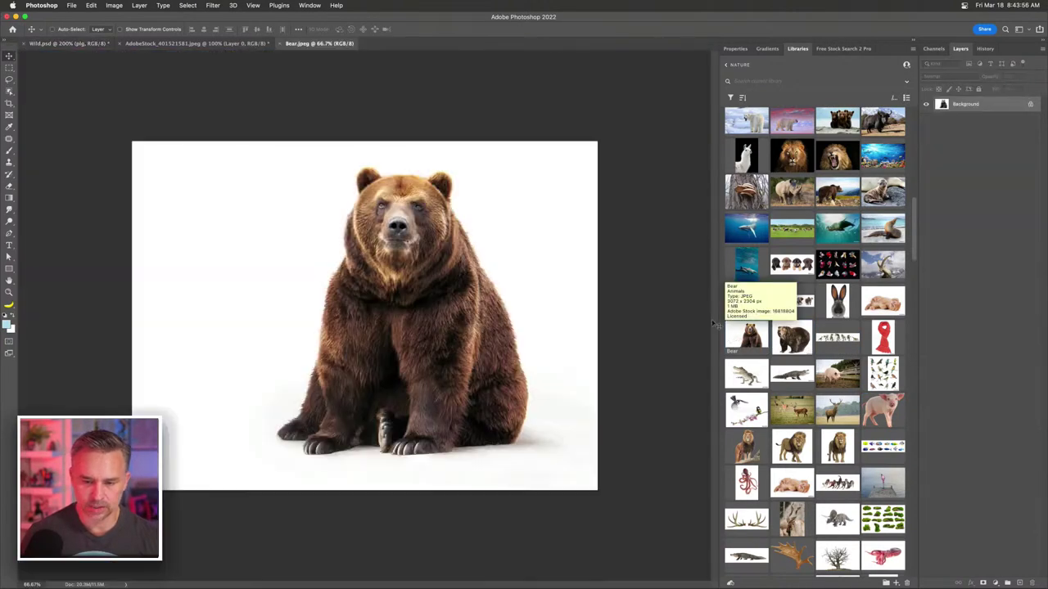
- Unlock the bear's background layer and remove its white background with the quick action
{"action": "left_click", "coordinate": [1031, 104]}
{"action": "left_click", "coordinate": [735, 49]}
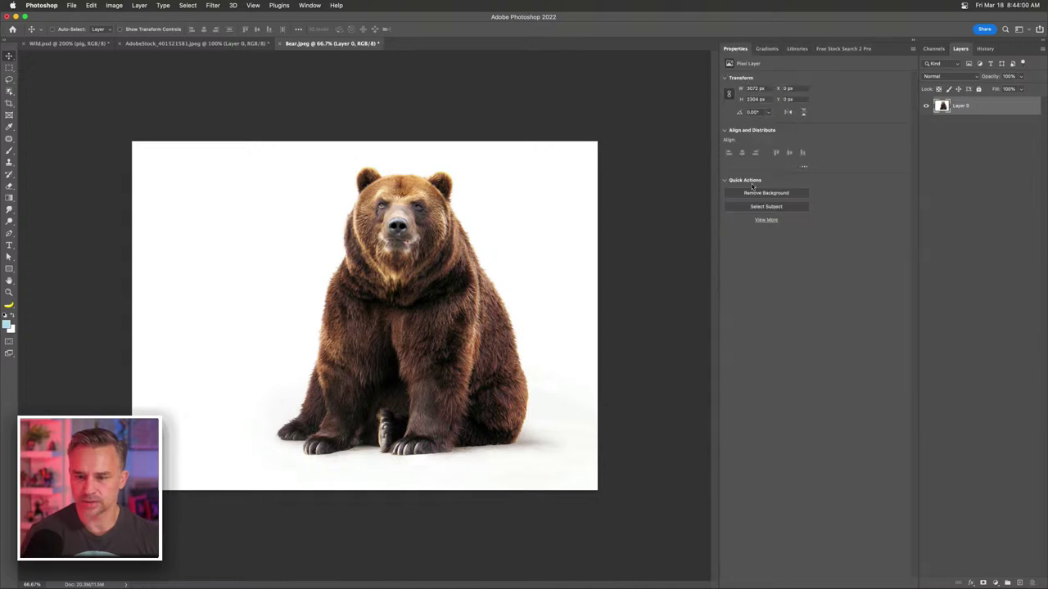
{"action": "left_click", "coordinate": [766, 194]}
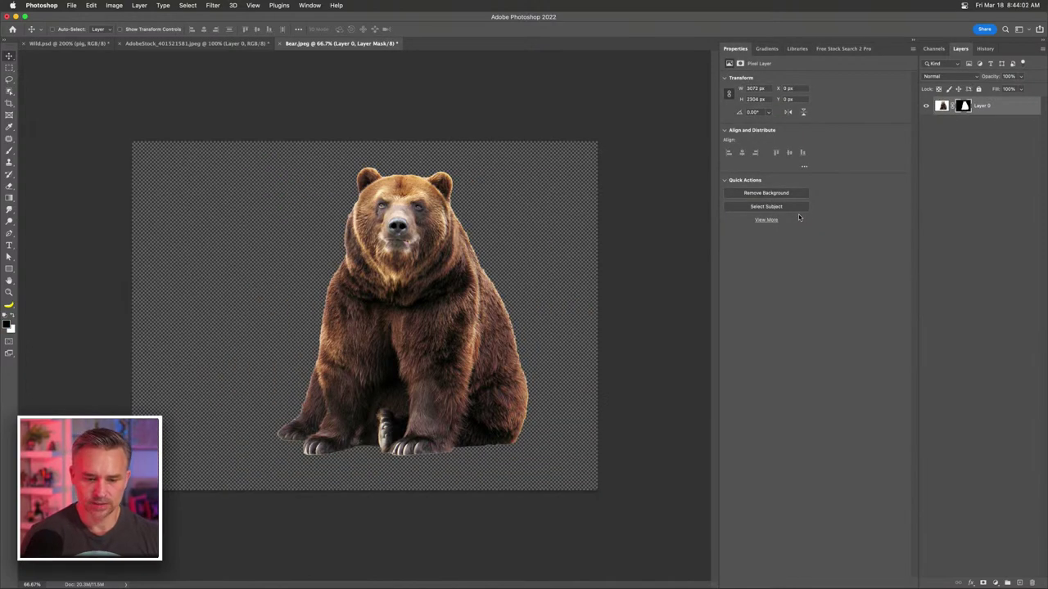
- In Select and Mask, brush-refine the fur edges around the bear's head, left side and paws
{"action": "double_click", "coordinate": [962, 106]}
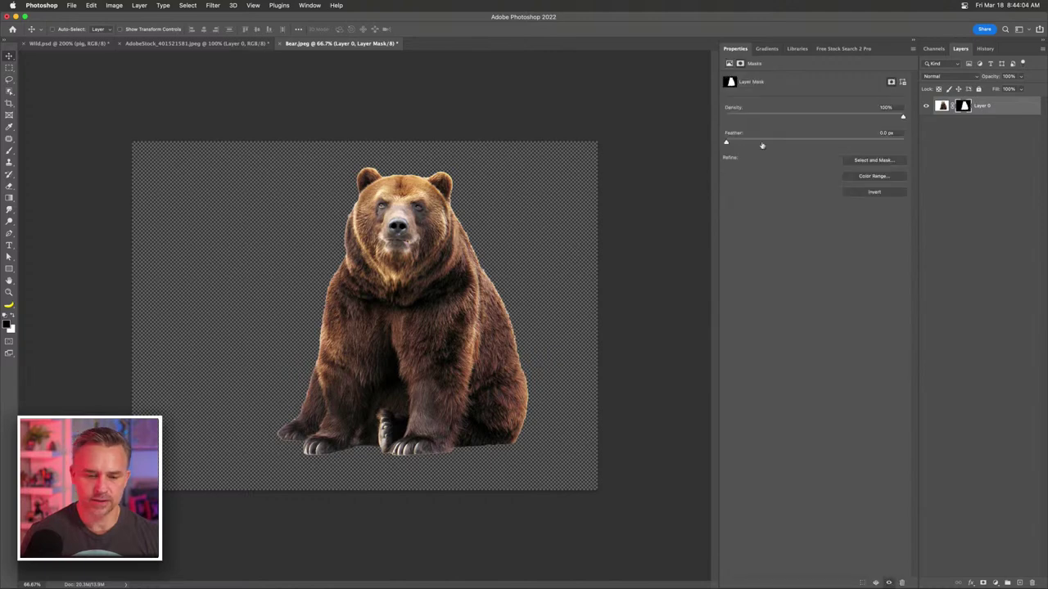
{"action": "key", "text": "super+equal"}
{"action": "key", "text": "super+equal"}
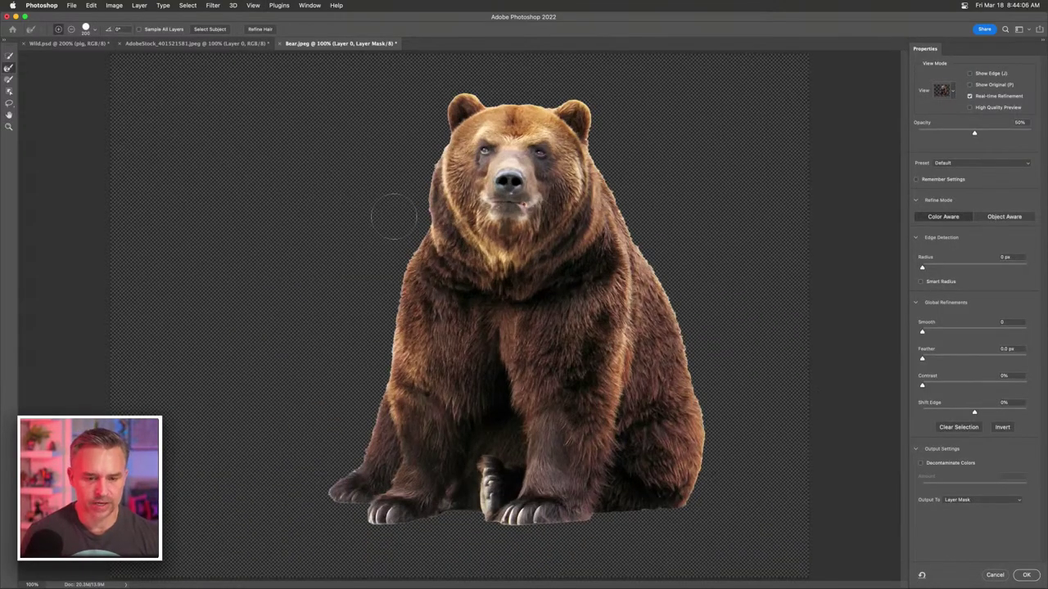
{"action": "scroll", "coordinate": [221, 171], "scroll_direction": "up", "scroll_amount": 5}
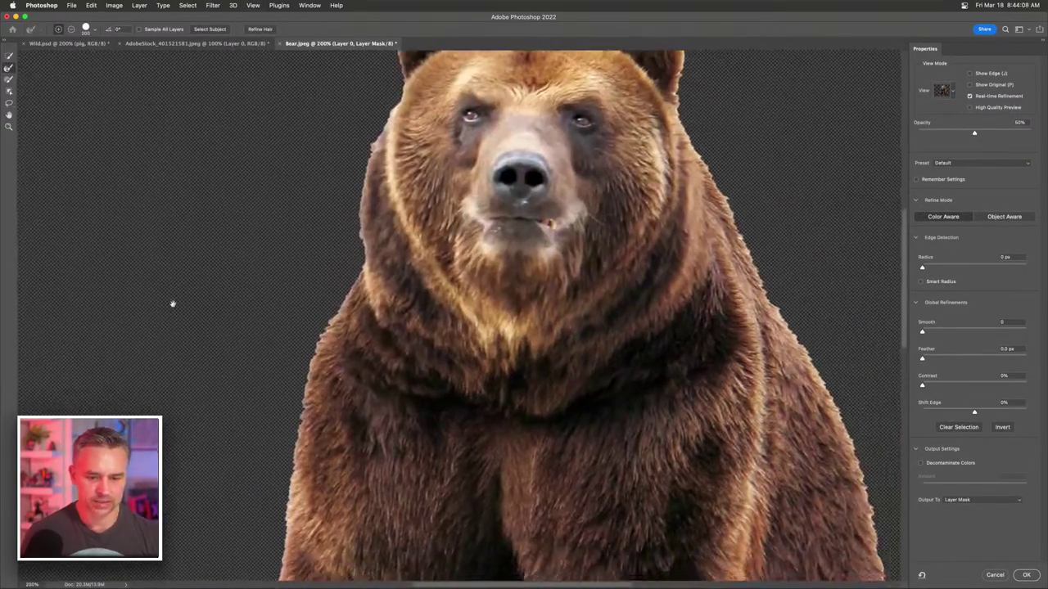
{"action": "key", "text": "bracketleft"}
{"action": "key", "text": "bracketleft"}
{"action": "key", "text": "bracketleft"}
{"action": "key", "text": "bracketleft"}
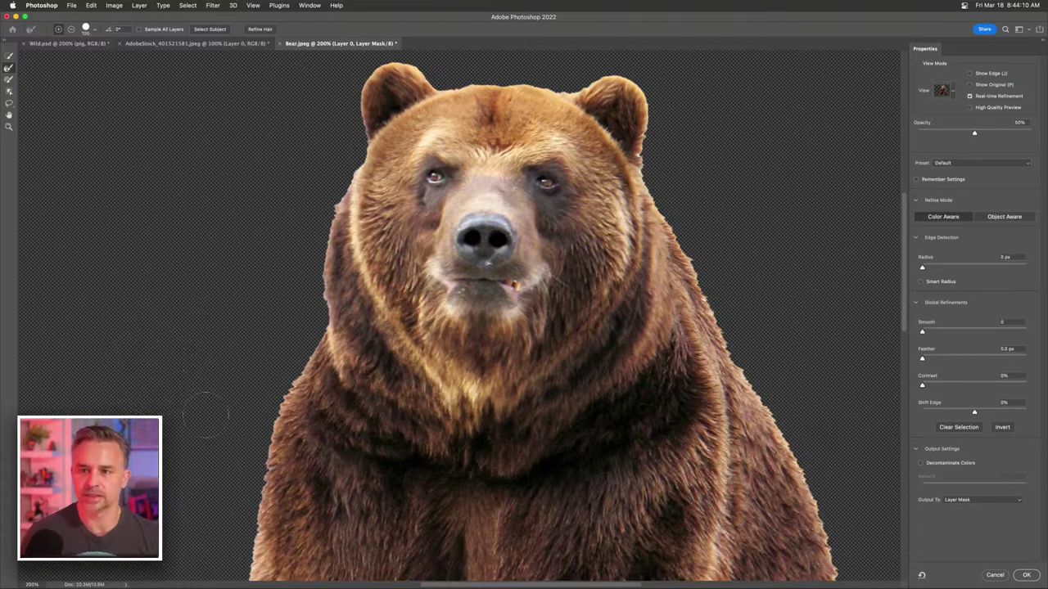
{"action": "mouse_move", "coordinate": [246, 497]}
{"action": "left_mouse_down"}
{"action": "mouse_move", "coordinate": [243, 468]}
{"action": "mouse_move", "coordinate": [265, 403]}
{"action": "mouse_move", "coordinate": [302, 348]}
{"action": "mouse_move", "coordinate": [334, 175]}
{"action": "left_mouse_up"}
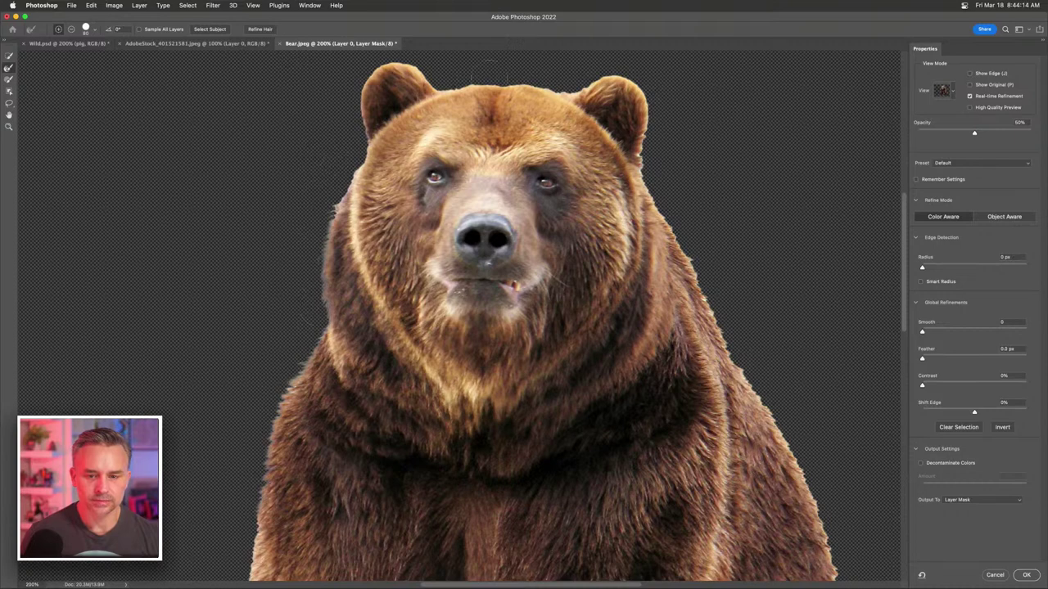
{"action": "mouse_move", "coordinate": [430, 56]}
{"action": "left_mouse_down"}
{"action": "mouse_move", "coordinate": [634, 92]}
{"action": "mouse_move", "coordinate": [681, 239]}
{"action": "mouse_move", "coordinate": [828, 563]}
{"action": "left_mouse_up"}
{"action": "left_click_drag", "start_coordinate": [460, 345], "coordinate": [318, 88]}
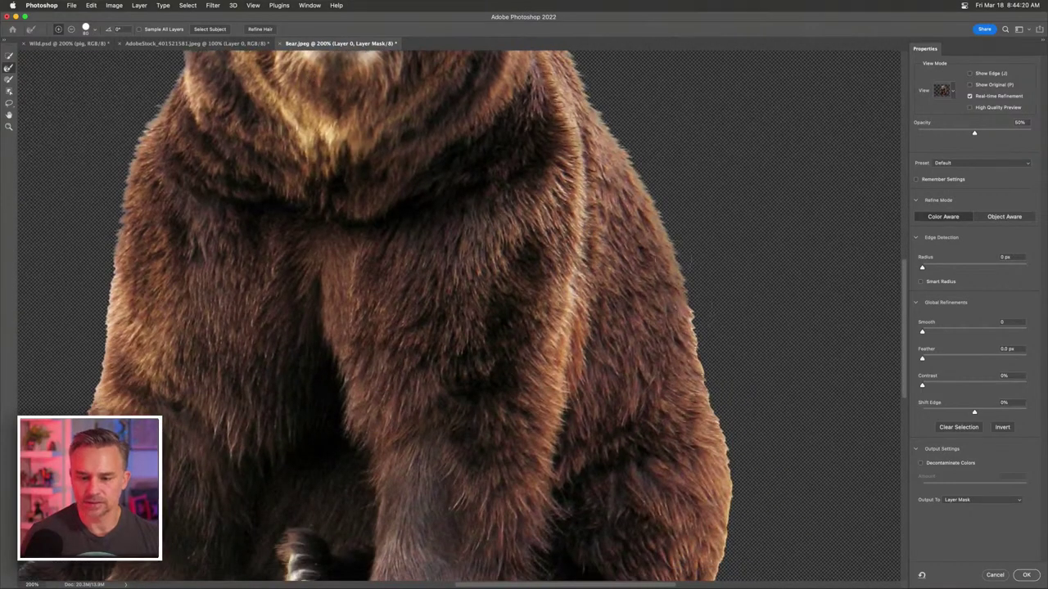
{"action": "left_click_drag", "start_coordinate": [683, 344], "coordinate": [697, 223]}
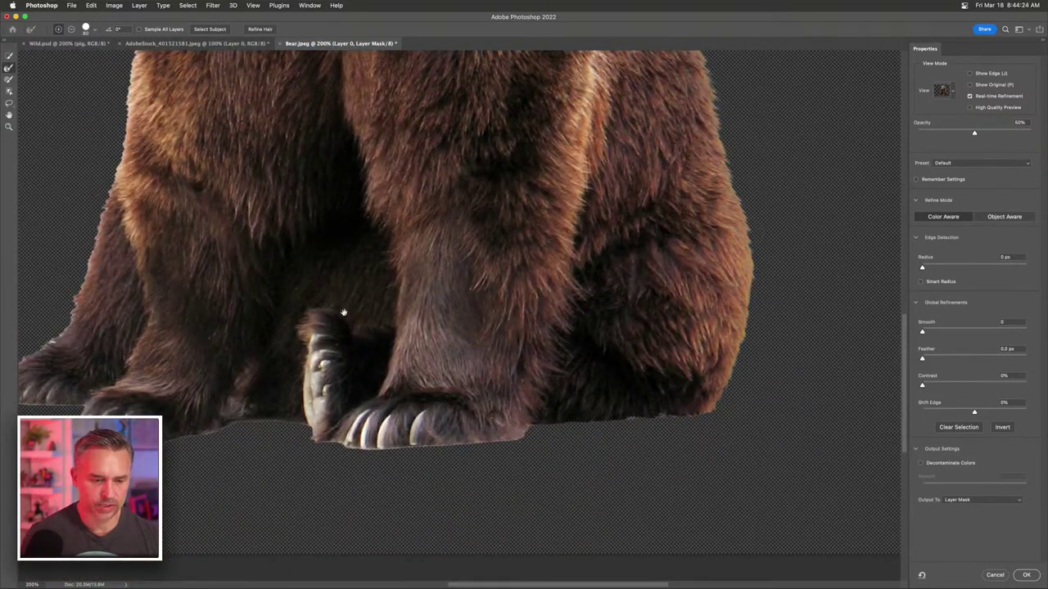
{"action": "left_click_drag", "start_coordinate": [207, 222], "coordinate": [392, 335]}
{"action": "mouse_move", "coordinate": [186, 495]}
{"action": "left_mouse_down"}
{"action": "mouse_move", "coordinate": [237, 434]}
{"action": "mouse_move", "coordinate": [291, 279]}
{"action": "mouse_move", "coordinate": [320, 170]}
{"action": "left_mouse_up"}
{"action": "left_click_drag", "start_coordinate": [319, 169], "coordinate": [321, 225]}
- Set Shift Edge to -14% and output the refined layer mask
{"action": "scroll", "coordinate": [321, 225], "scroll_direction": "up", "scroll_amount": 5}
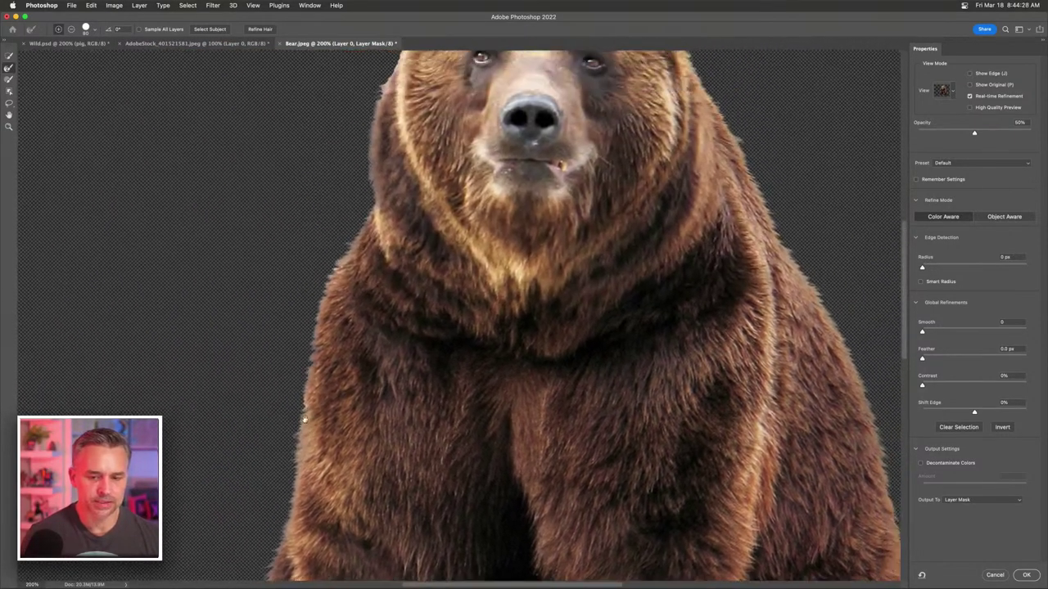
{"action": "scroll", "coordinate": [328, 240], "scroll_direction": "up", "scroll_amount": 2}
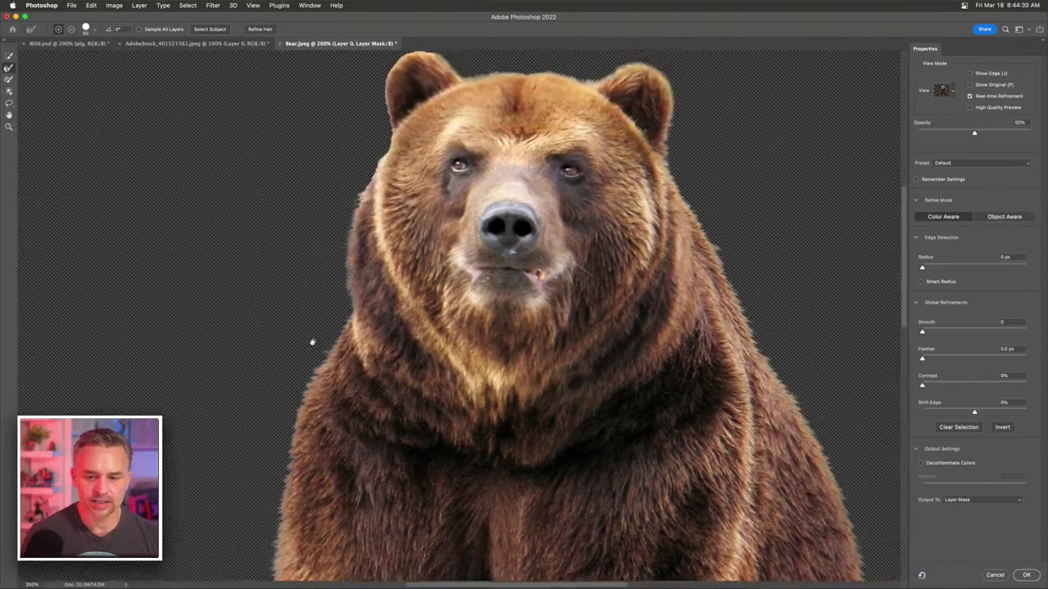
{"action": "scroll", "coordinate": [393, 286], "scroll_direction": "down", "scroll_amount": 3}
{"action": "left_click_drag", "start_coordinate": [394, 335], "coordinate": [352, 434]}
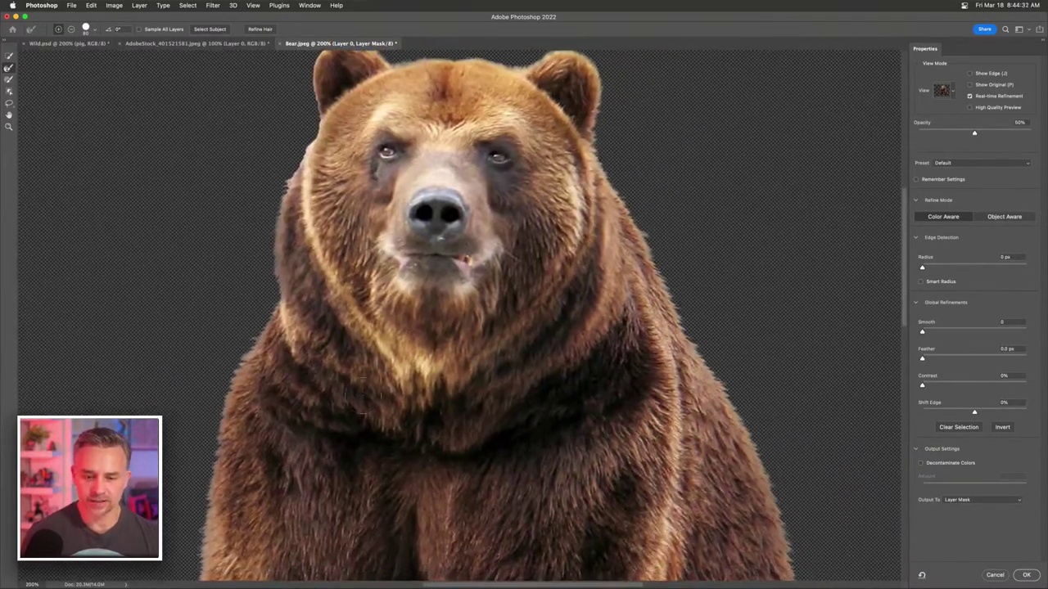
{"action": "key", "text": "super+minus"}
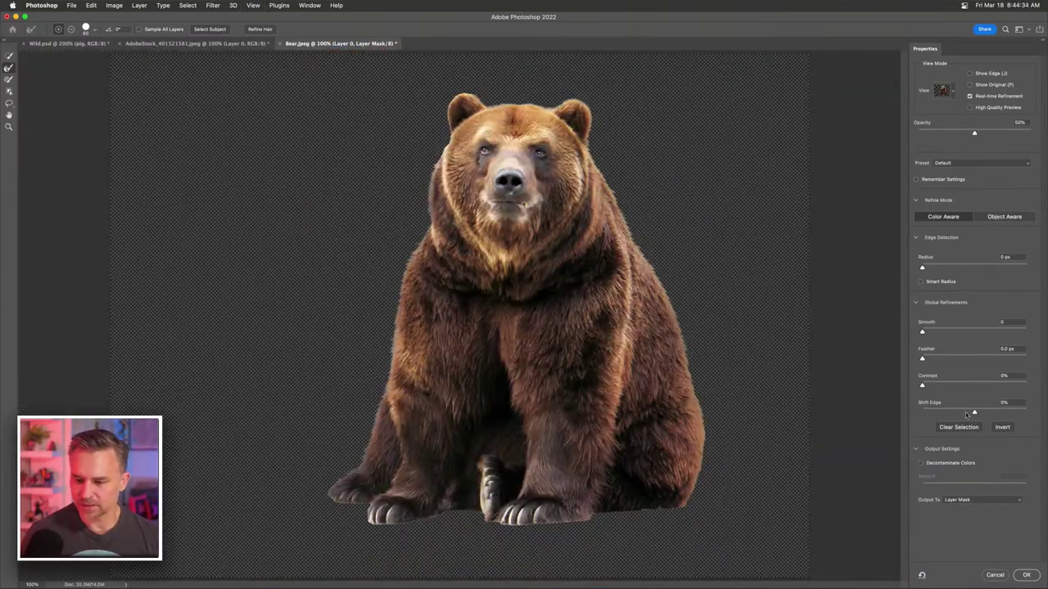
{"action": "left_click", "coordinate": [967, 414]}
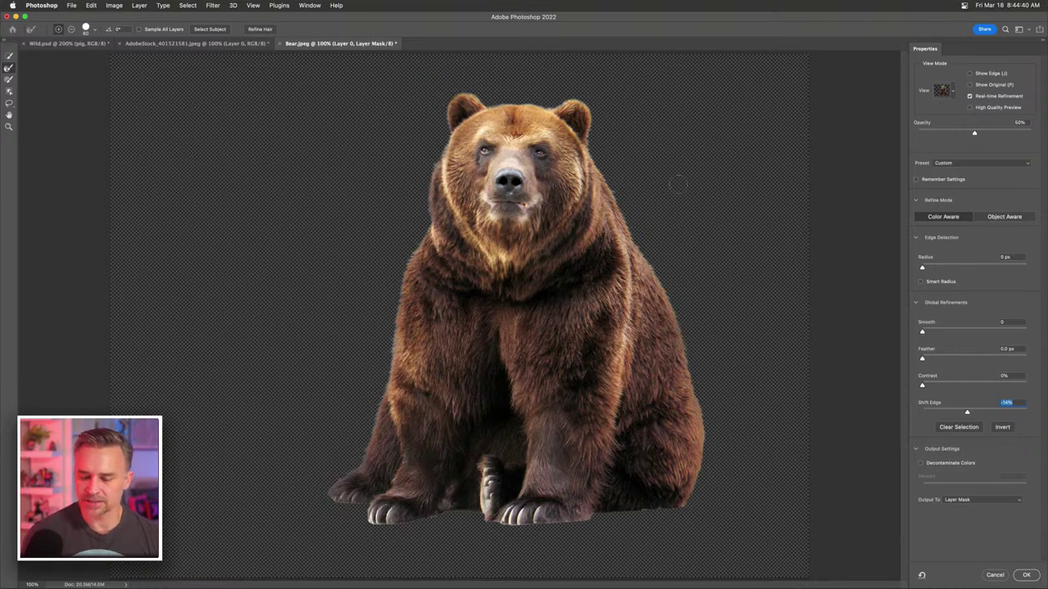
{"action": "left_click", "coordinate": [1025, 575]}
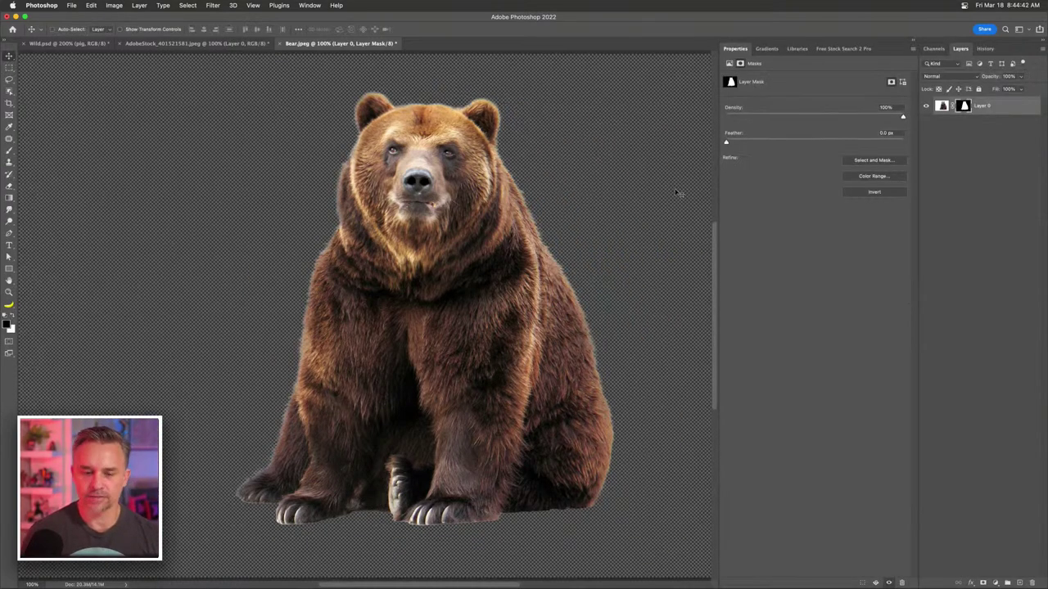
- Float the Bear.jpeg document beside the composite and rename Layer 0 to 'bear'
{"action": "left_click_drag", "start_coordinate": [282, 43], "coordinate": [717, 182]}
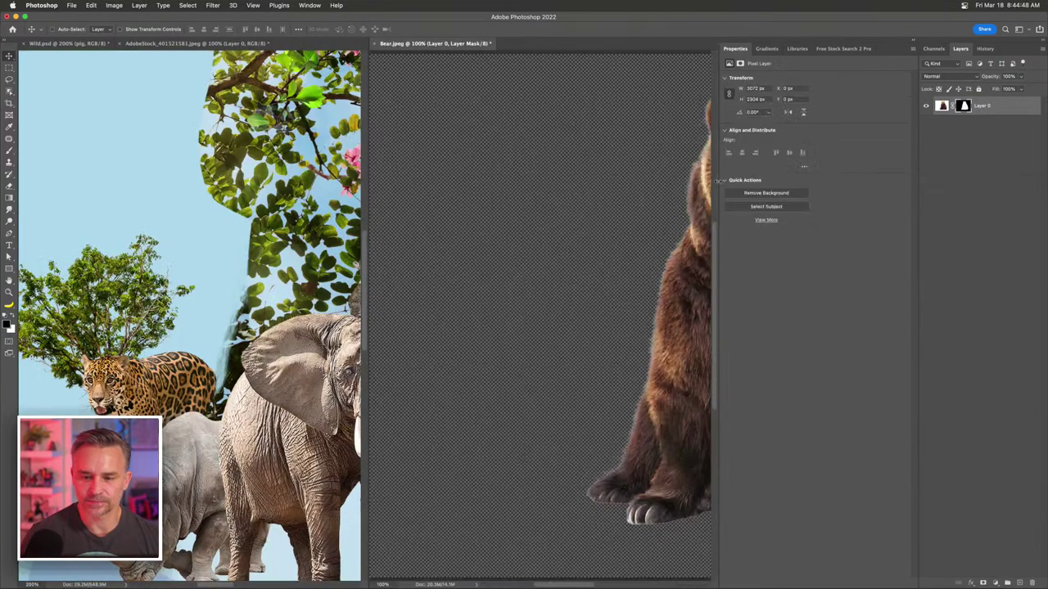
{"action": "scroll", "coordinate": [559, 260], "scroll_direction": "right", "scroll_amount": 5}
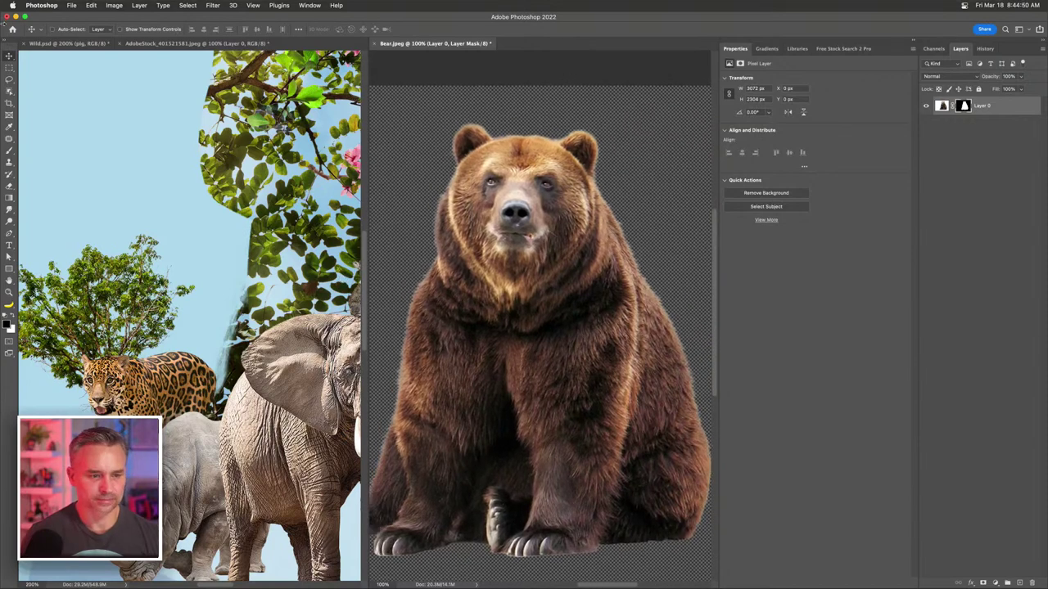
{"action": "key", "text": "super+2"}
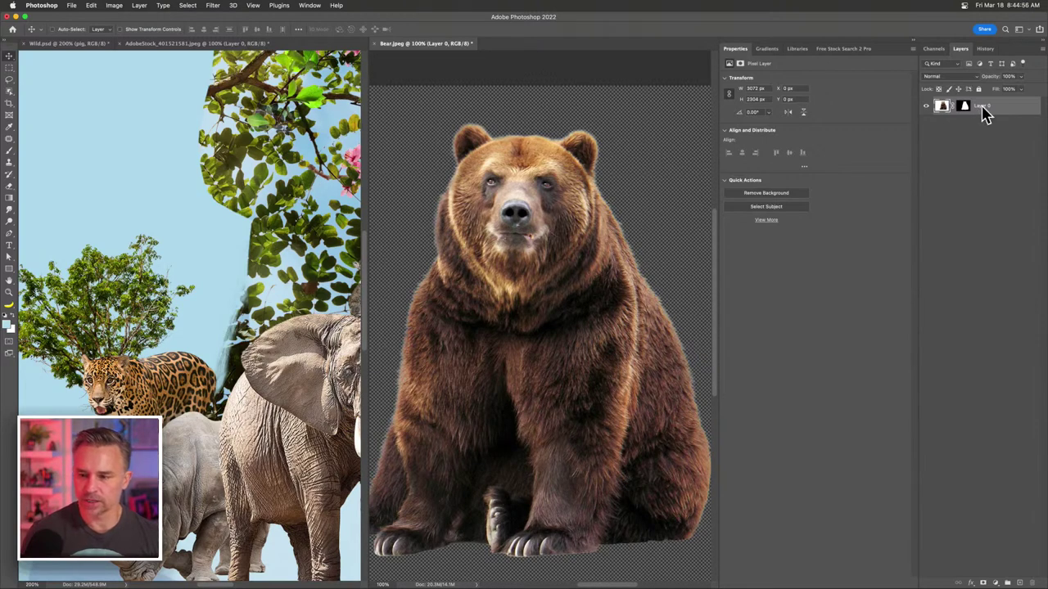
{"action": "double_click", "coordinate": [982, 106]}
{"action": "type", "text": "Bear"}
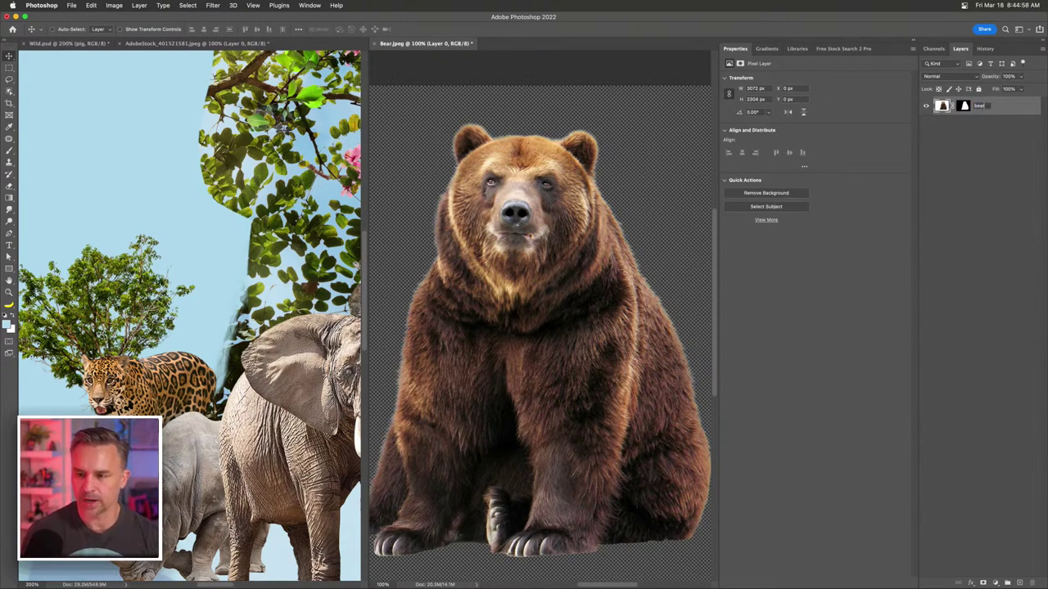
{"action": "key", "text": "Return"}
- Add the bear layer to the Nature library, placing it among the bird assets
{"action": "left_click", "coordinate": [796, 48]}
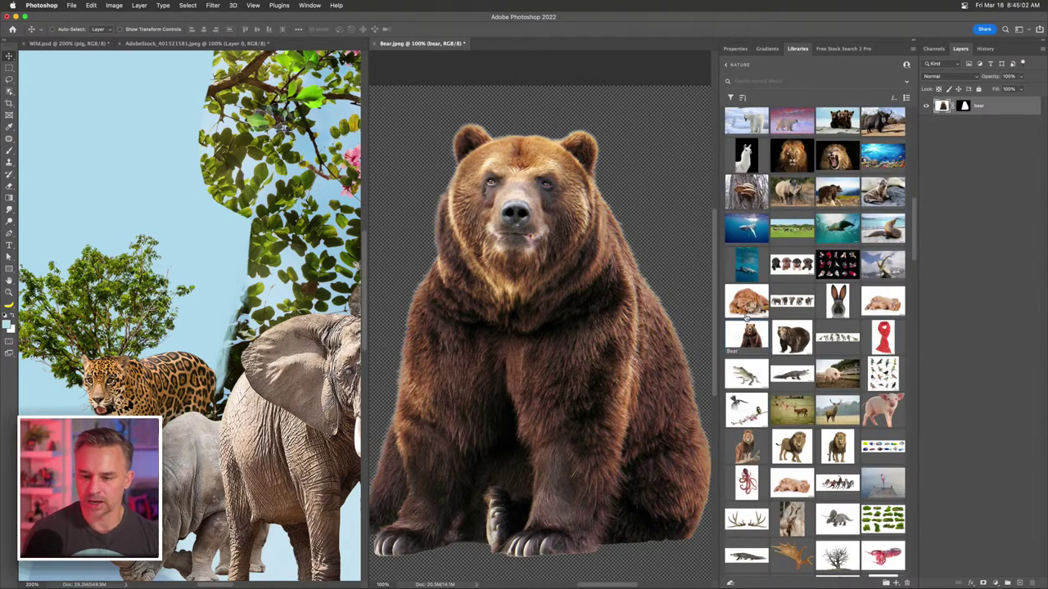
{"action": "scroll", "coordinate": [866, 172], "scroll_direction": "up", "scroll_amount": 10}
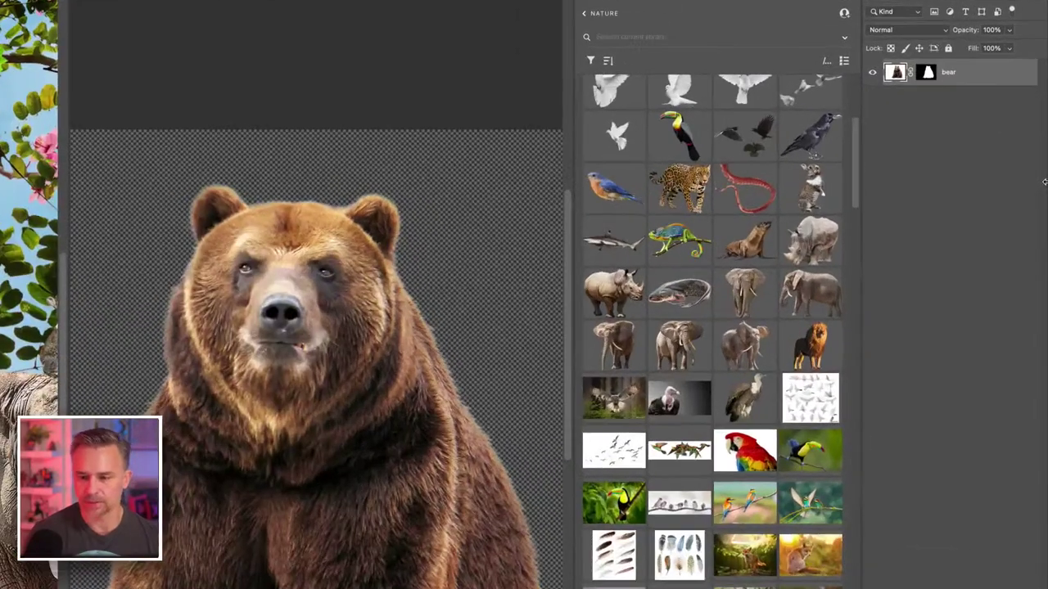
{"action": "left_click_drag", "start_coordinate": [982, 108], "coordinate": [829, 344]}
{"action": "left_click_drag", "start_coordinate": [735, 424], "coordinate": [598, 398]}
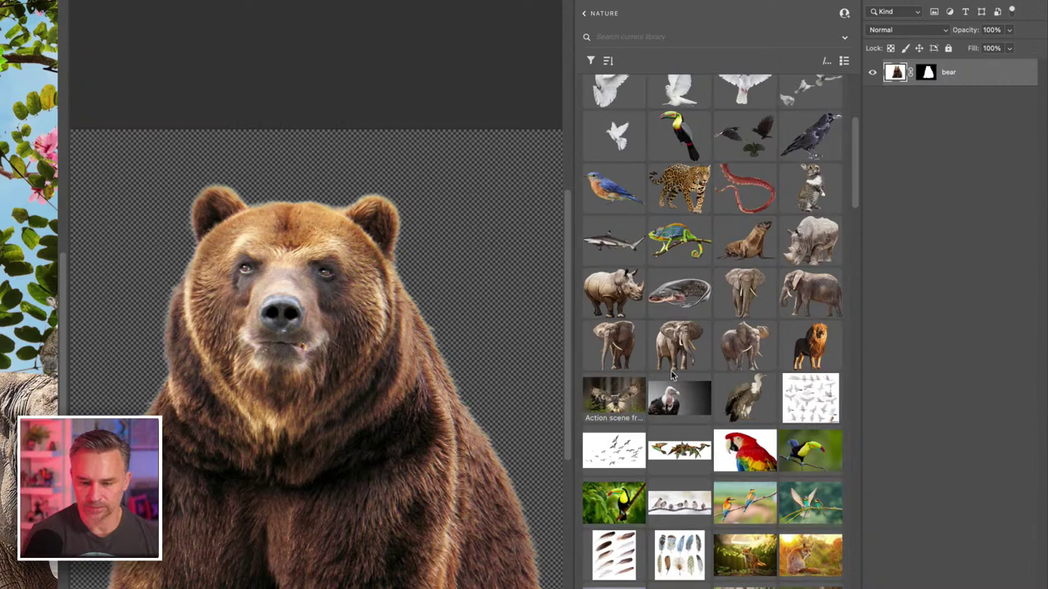
{"action": "scroll", "coordinate": [667, 372], "scroll_direction": "down", "scroll_amount": 7}
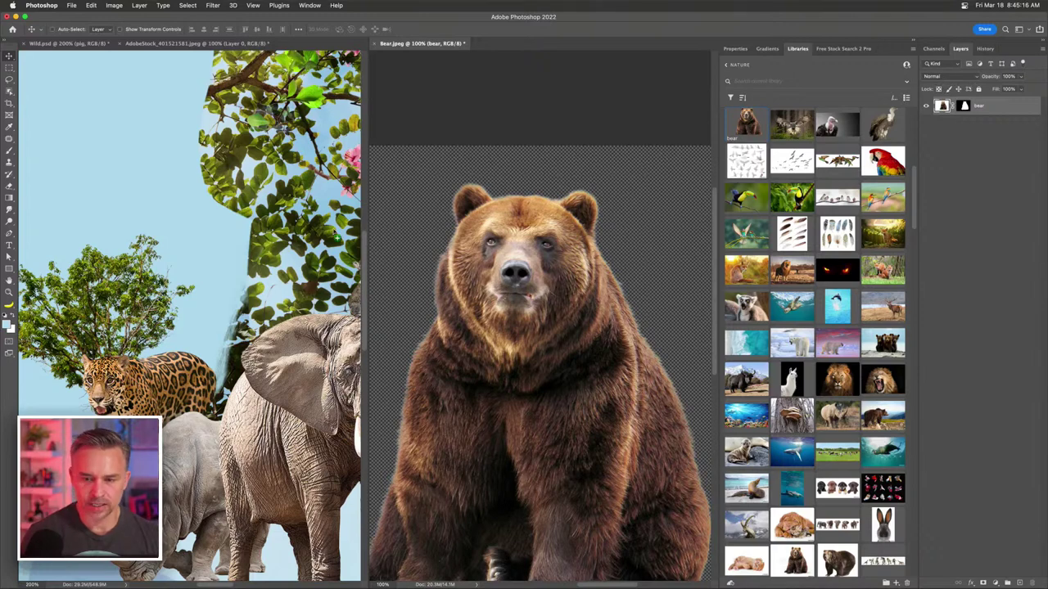
- Place the bear in Wild.psd at 20% width on top of the elephant, then drag in the griffon vulture
{"action": "left_click_drag", "start_coordinate": [746, 123], "coordinate": [174, 213]}
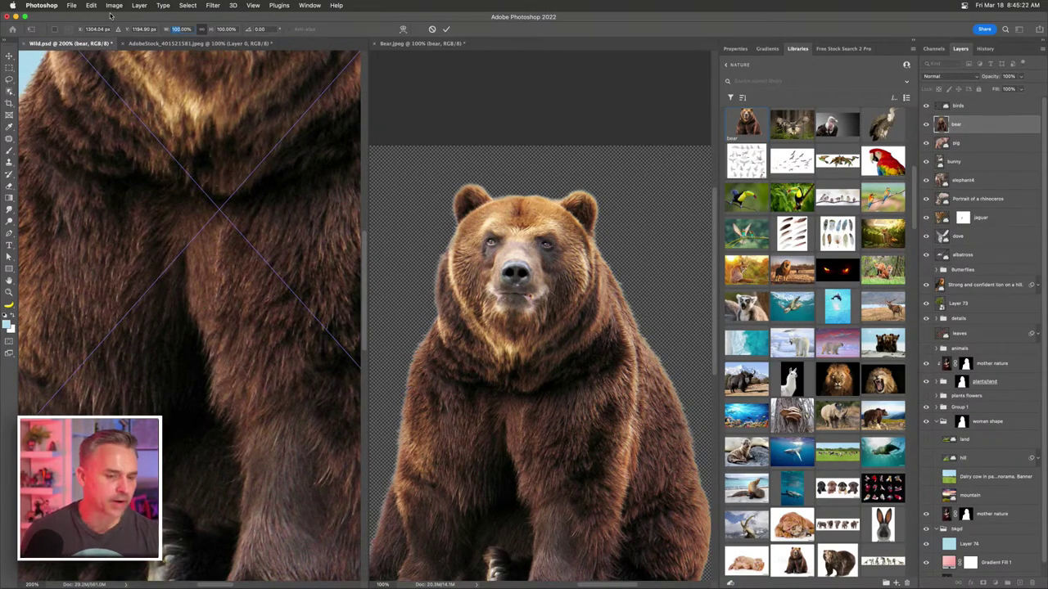
{"action": "type", "text": "20"}
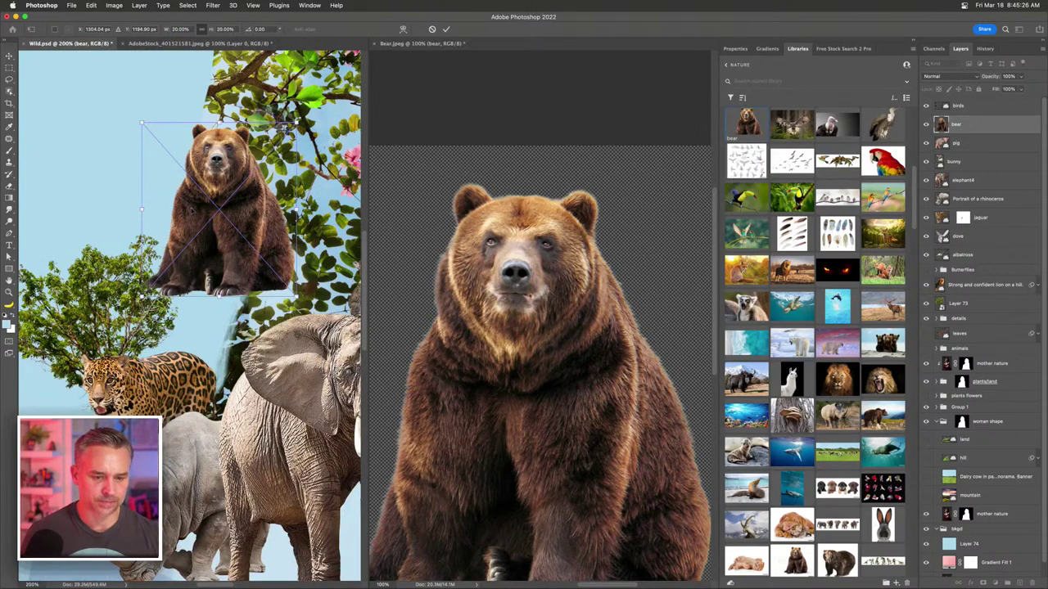
{"action": "key", "text": "Return"}
{"action": "left_click_drag", "start_coordinate": [194, 186], "coordinate": [295, 214]}
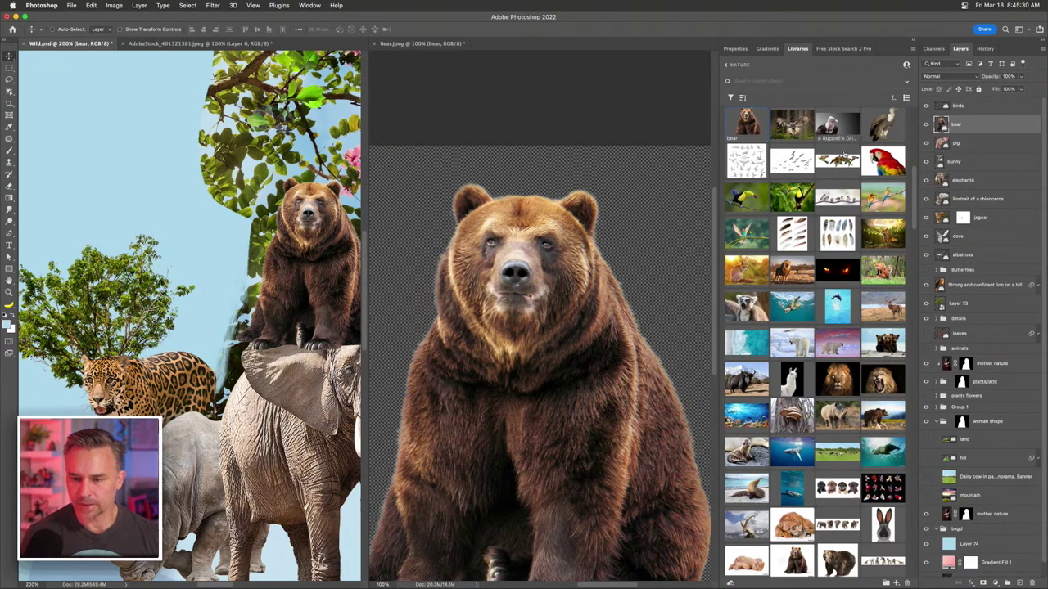
{"action": "scroll", "coordinate": [838, 172], "scroll_direction": "up", "scroll_amount": 2}
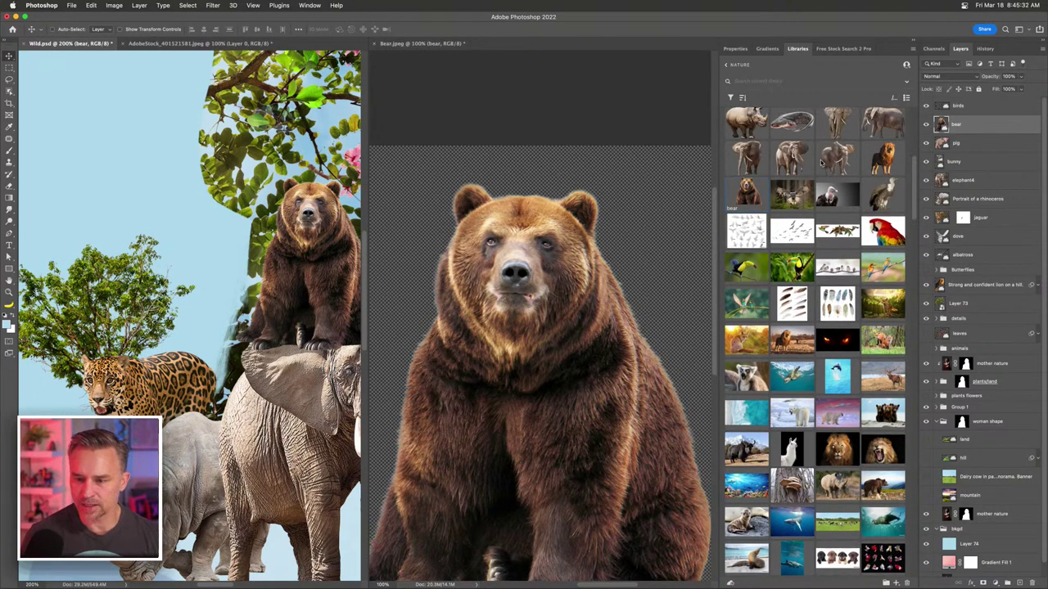
{"action": "left_click_drag", "start_coordinate": [837, 147], "coordinate": [188, 200]}
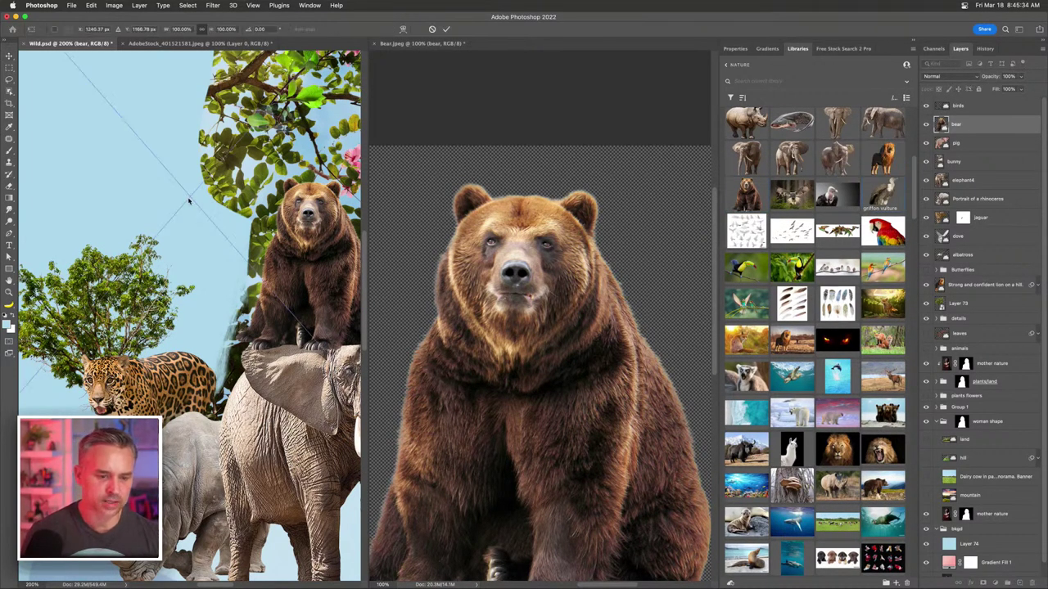
- Close Bear.jpeg without saving its changes
{"action": "left_click", "coordinate": [374, 44]}
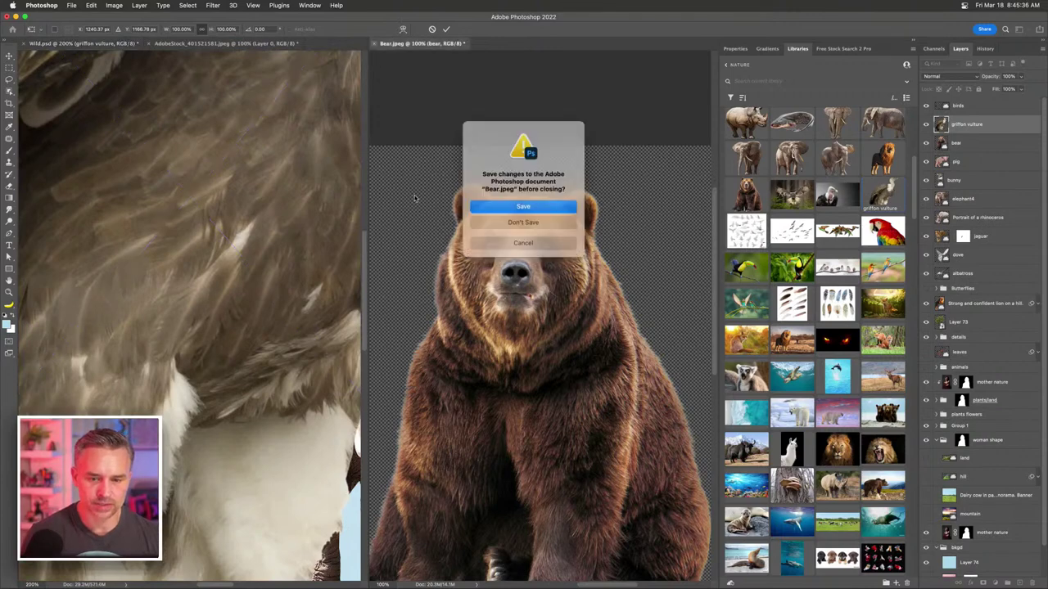
{"action": "left_click", "coordinate": [508, 221]}
{"action": "key", "text": "Escape"}
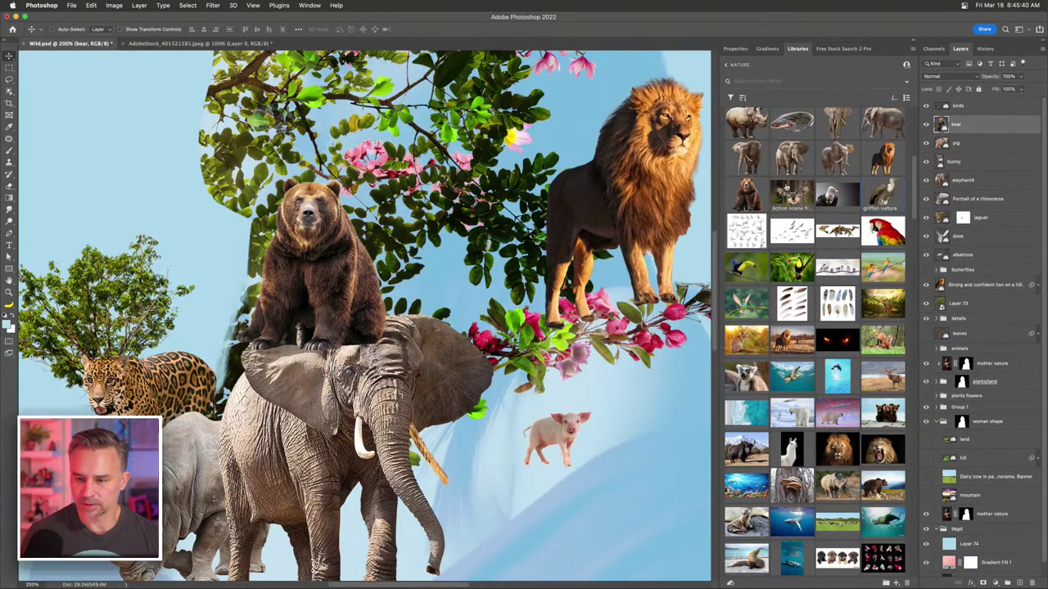
- Place the griffon vulture at 20% width, shrink it further, and perch it above the elephant beside the bear
{"action": "left_click_drag", "start_coordinate": [882, 194], "coordinate": [443, 260]}
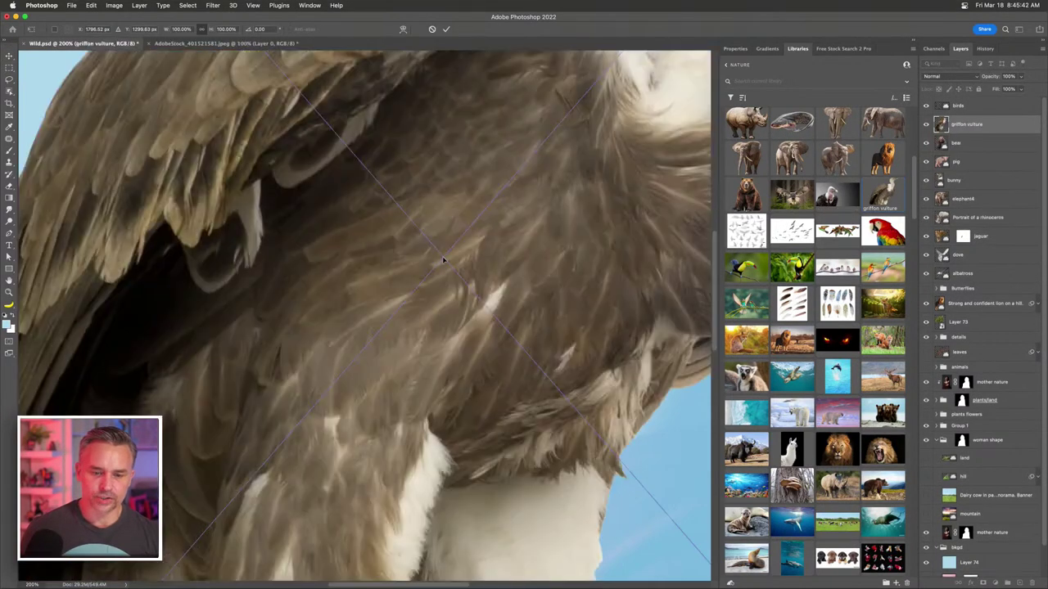
{"action": "left_click", "coordinate": [175, 28]}
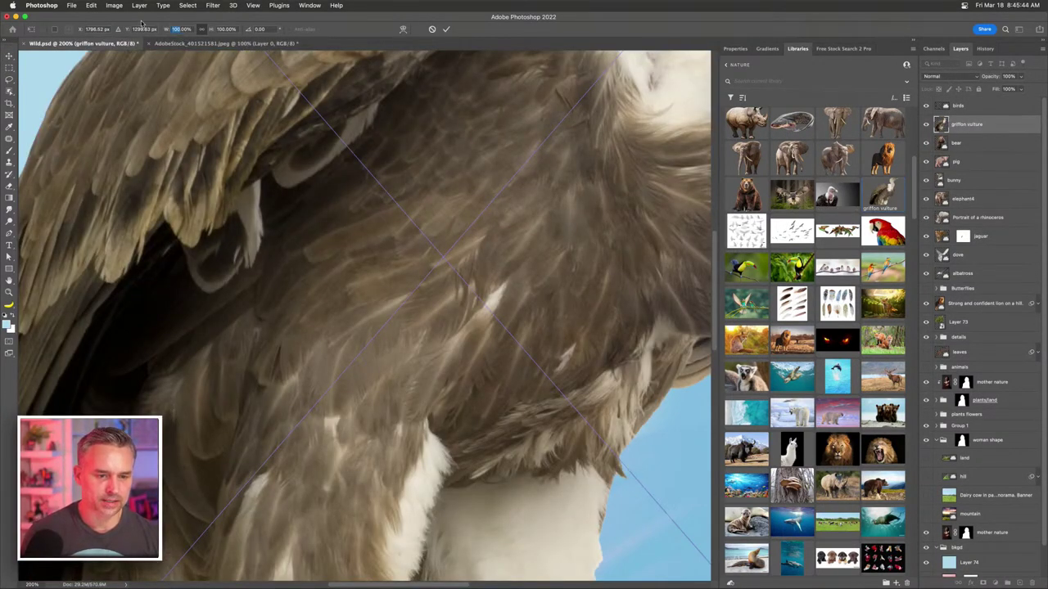
{"action": "type", "text": "20"}
{"action": "key", "text": "Return"}
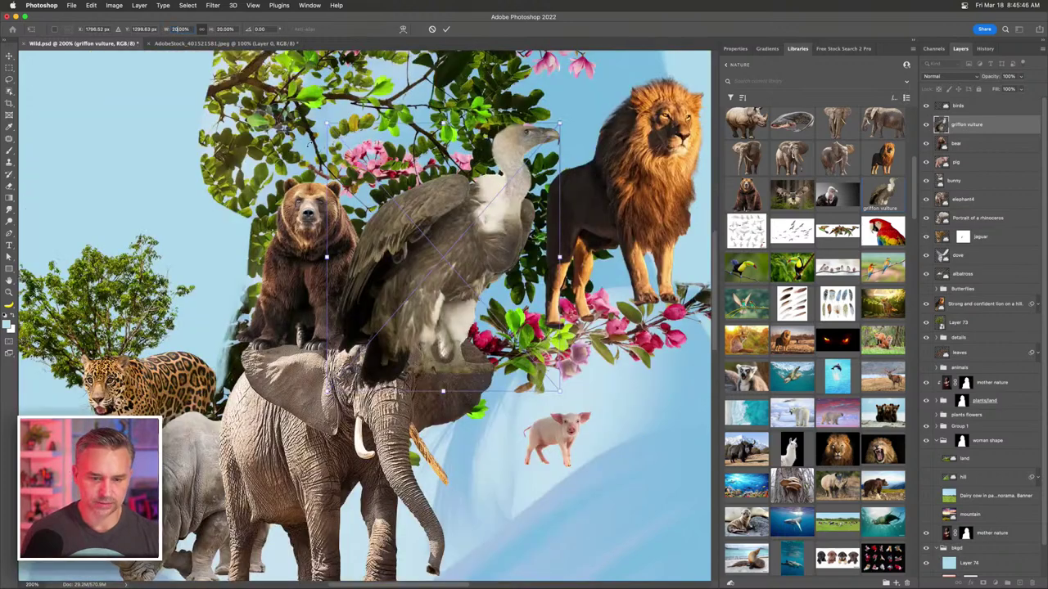
{"action": "left_click_drag", "start_coordinate": [327, 123], "coordinate": [378, 174]}
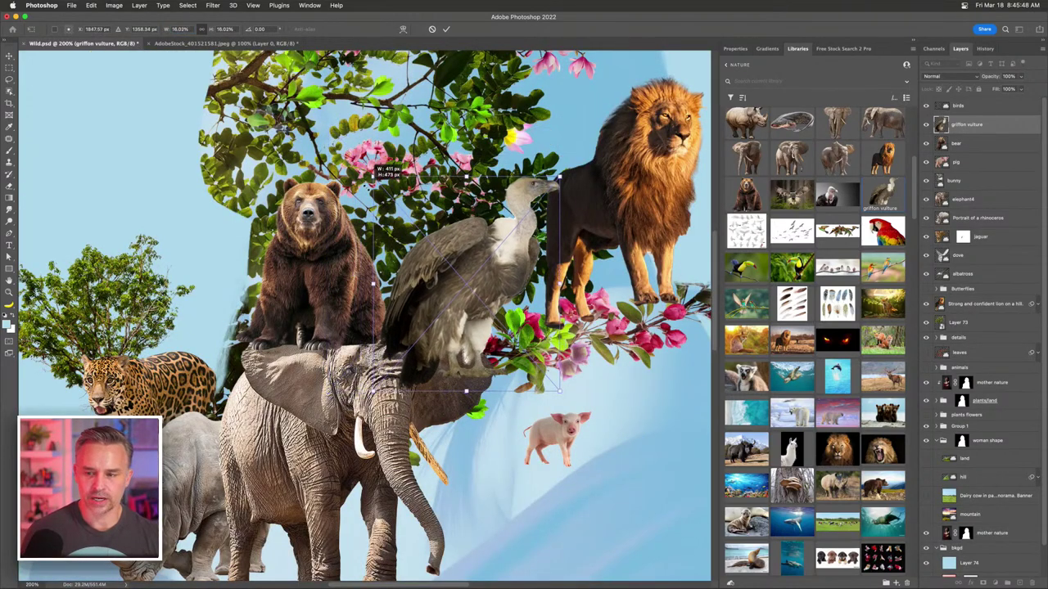
{"action": "key", "text": "Return"}
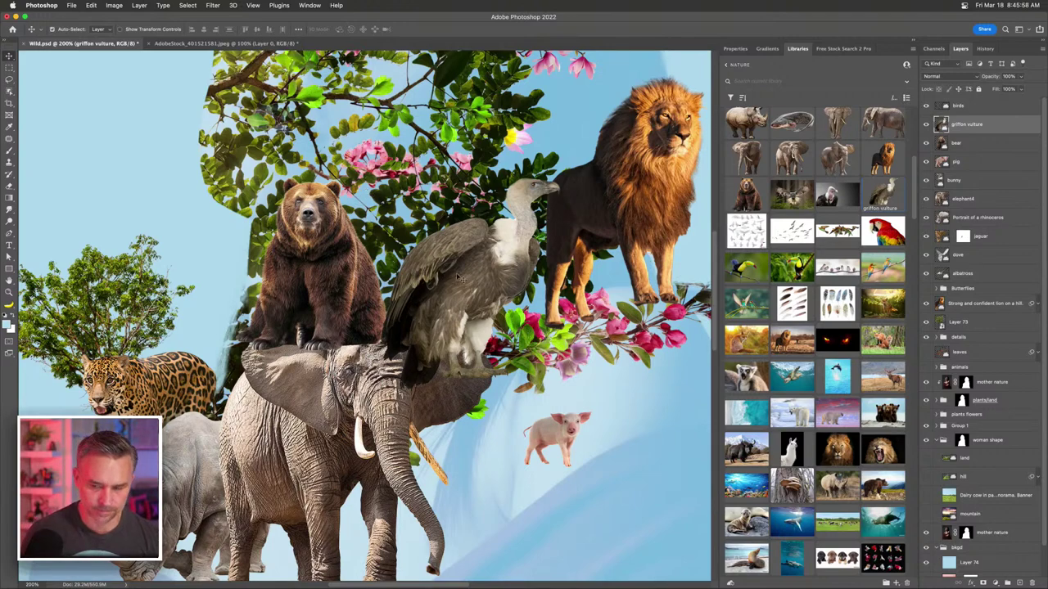
{"action": "left_click_drag", "start_coordinate": [449, 279], "coordinate": [464, 237]}
{"action": "scroll", "coordinate": [464, 237], "scroll_direction": "up", "scroll_amount": 5}
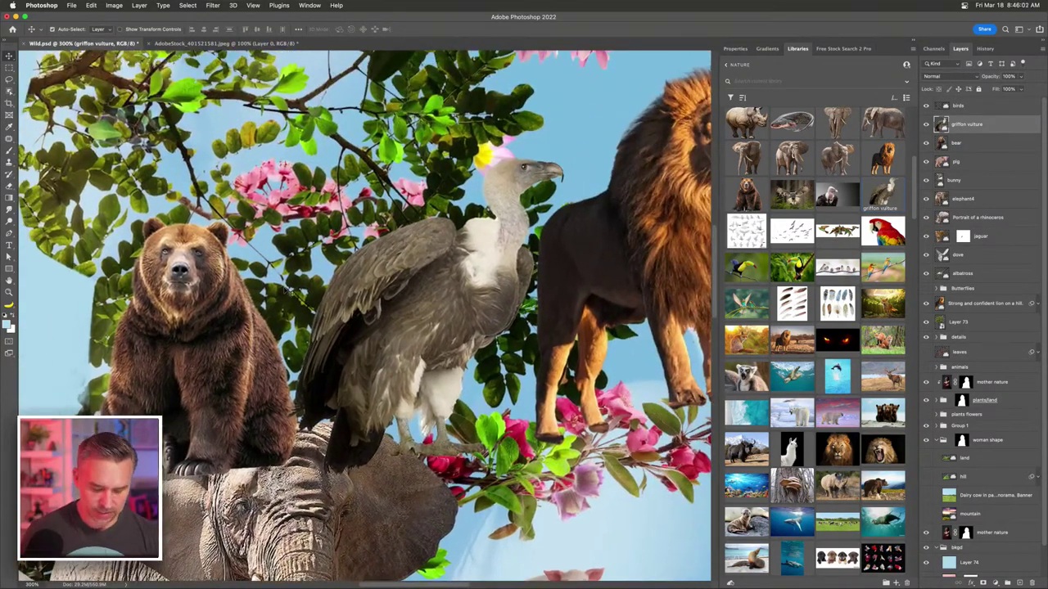
{"action": "key", "text": "super+equal"}
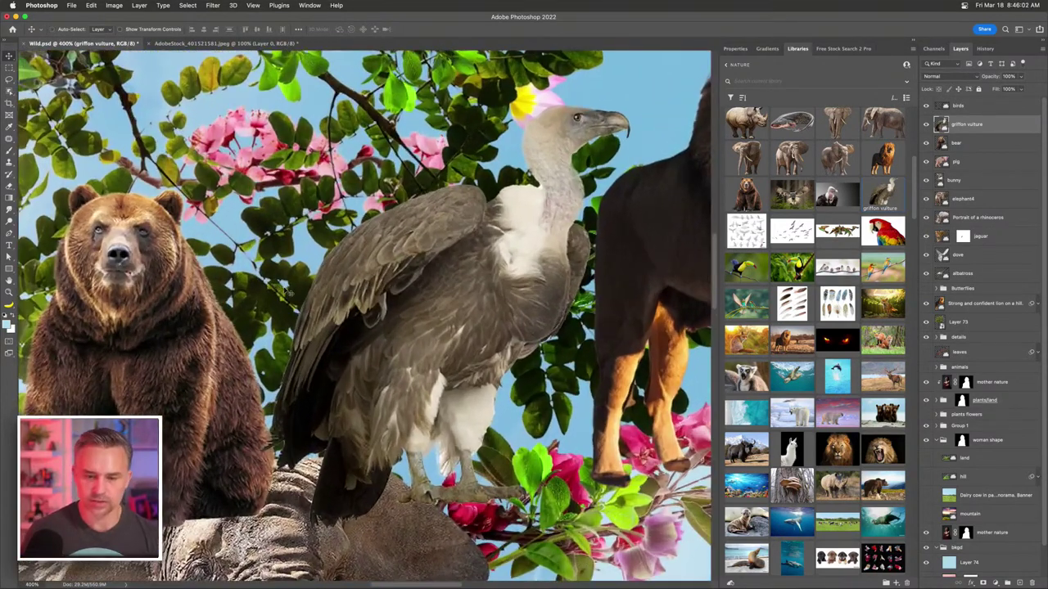
- Try a Levels adjustment clipped to the vulture (black input 45, Auto), then delete its mask and the layer
{"action": "left_click", "coordinate": [994, 583]}
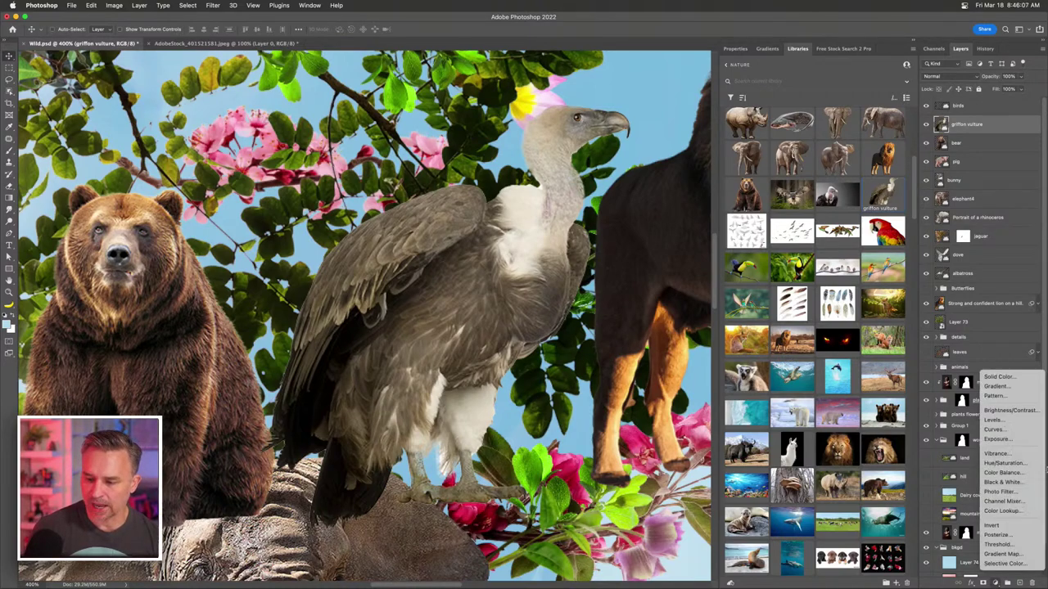
{"action": "left_click", "coordinate": [994, 419]}
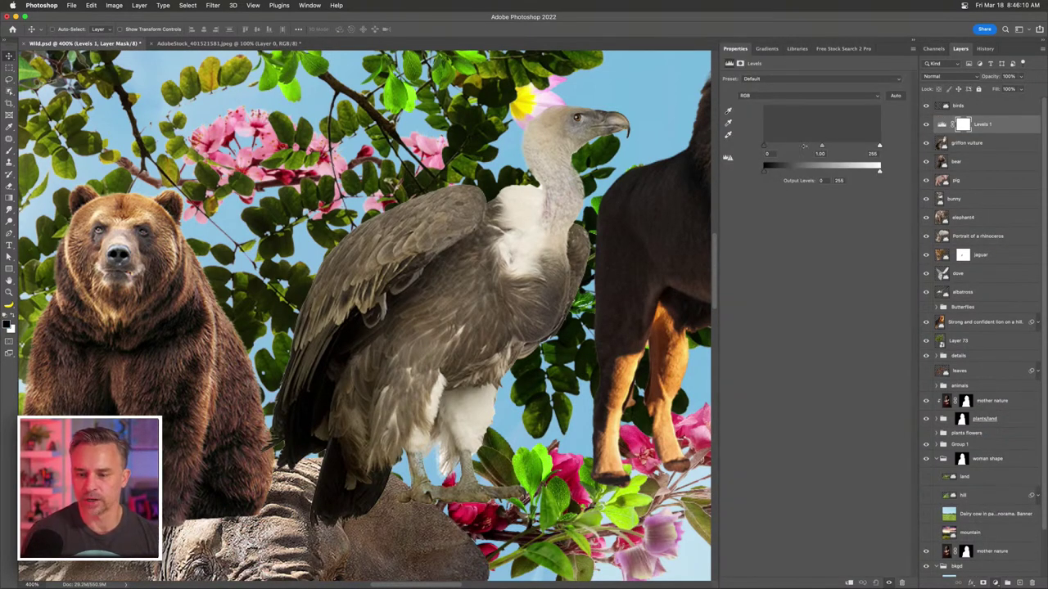
{"action": "left_click_drag", "start_coordinate": [767, 146], "coordinate": [783, 146]}
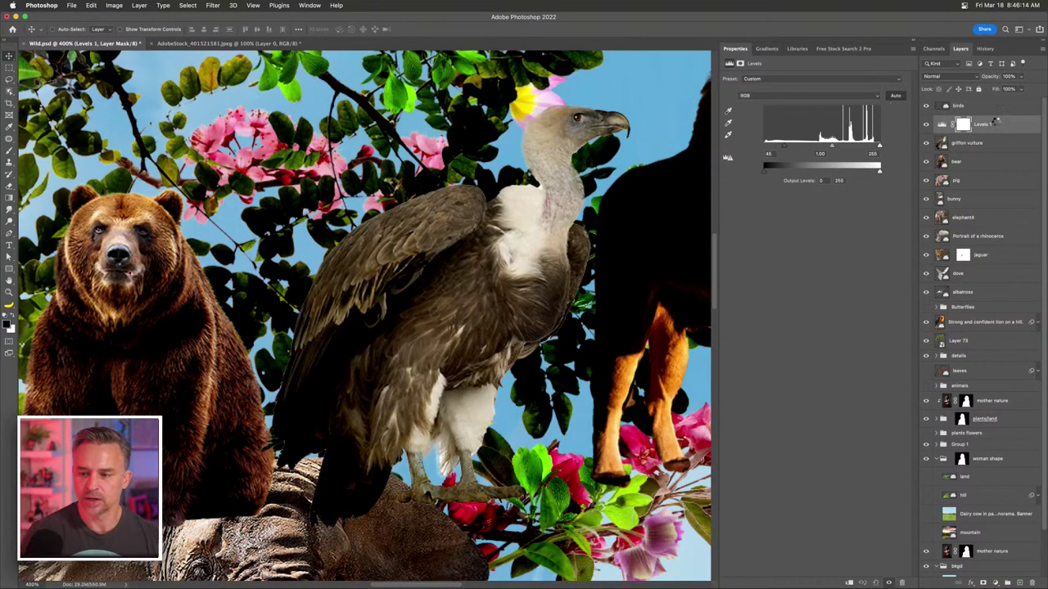
{"action": "left_click", "coordinate": [892, 96]}
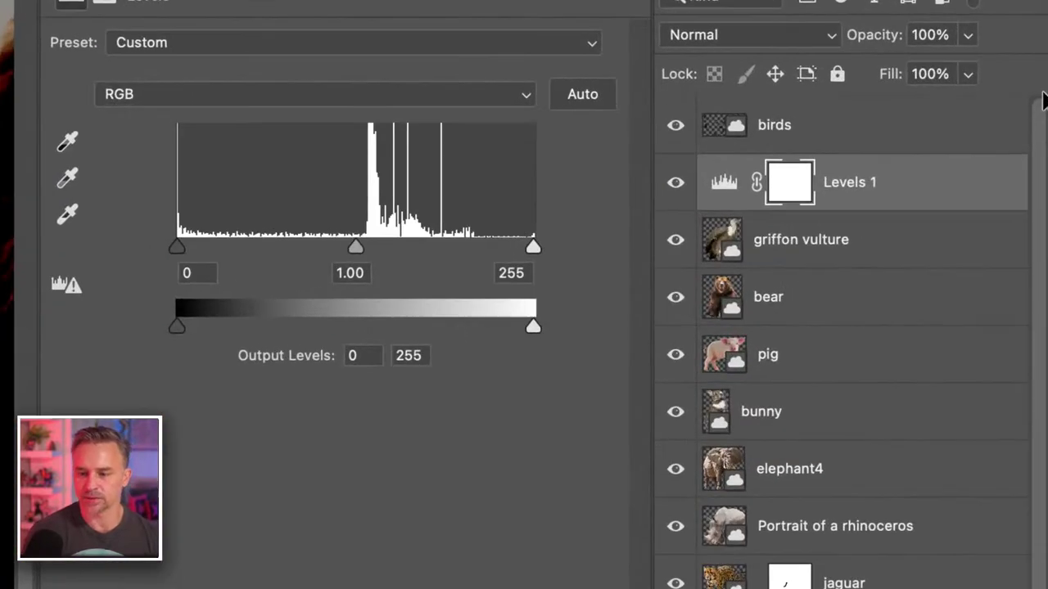
{"action": "left_click", "coordinate": [890, 210], "text": "alt"}
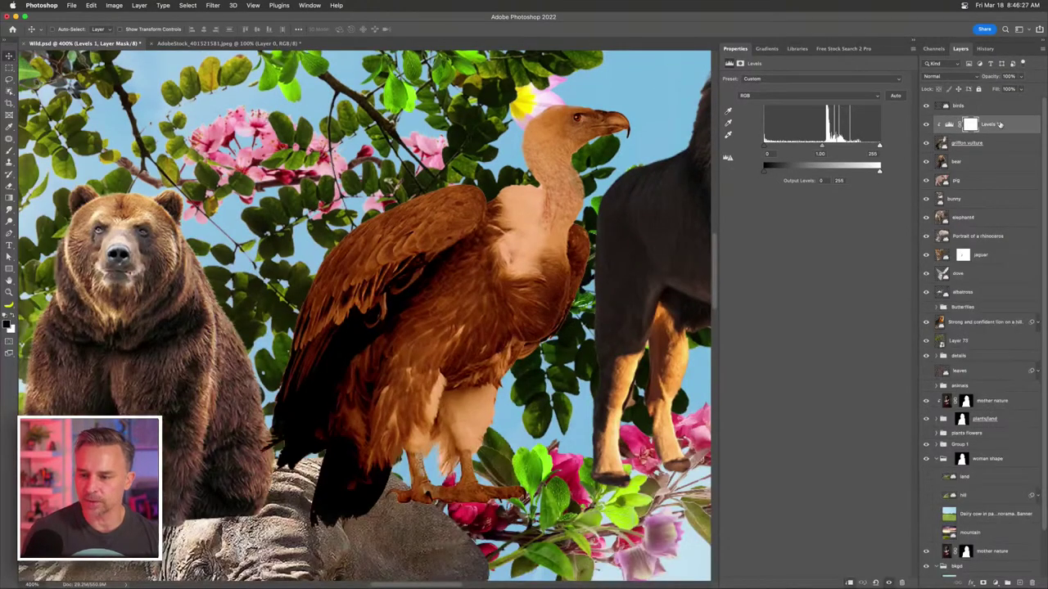
{"action": "key", "text": "Delete"}
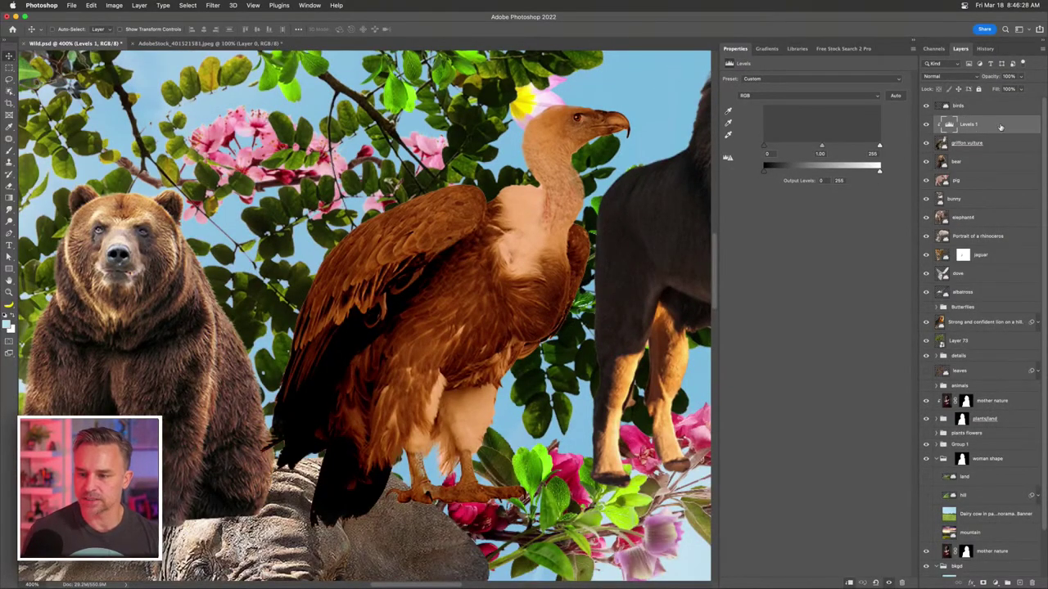
{"action": "key", "text": "Delete"}
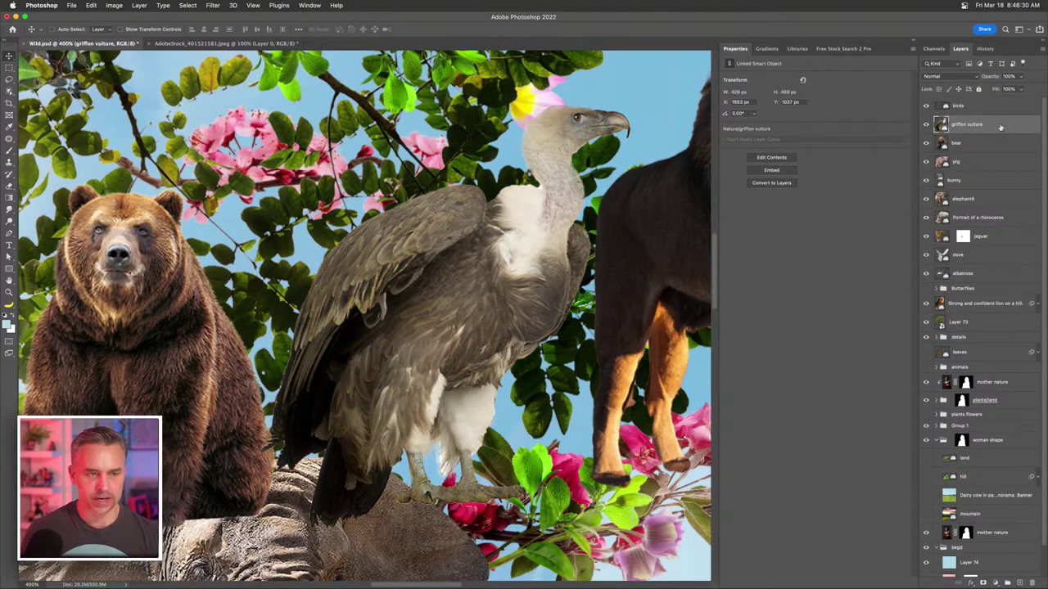
- Open Levels for the griffon vulture, try Auto, and reset the auto correction options to defaults
{"action": "key", "text": "super+l"}
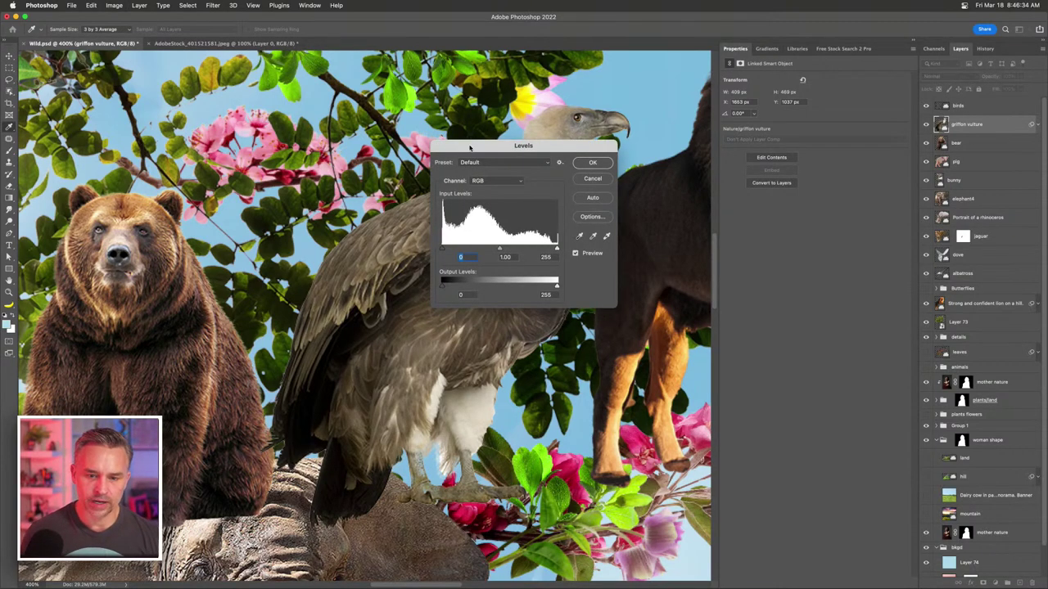
{"action": "left_click_drag", "start_coordinate": [469, 146], "coordinate": [618, 197]}
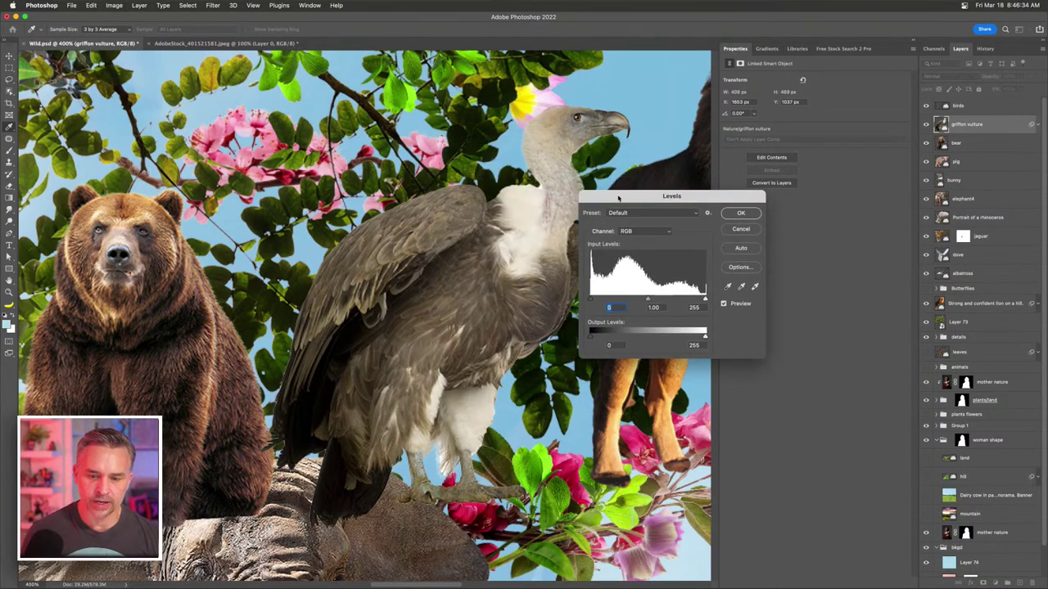
{"action": "left_click", "coordinate": [733, 253]}
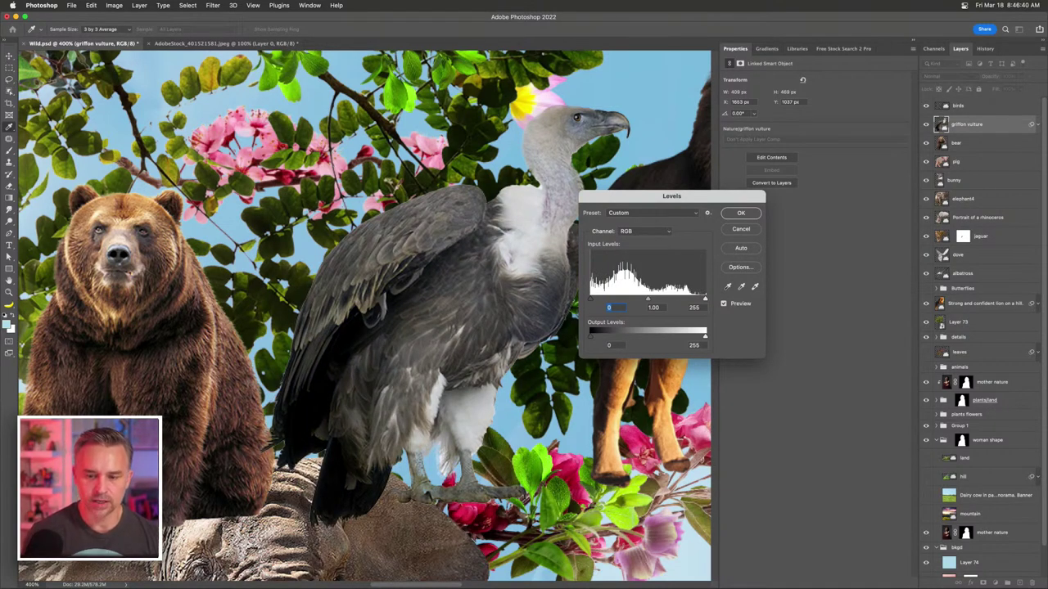
{"action": "left_click", "coordinate": [737, 268]}
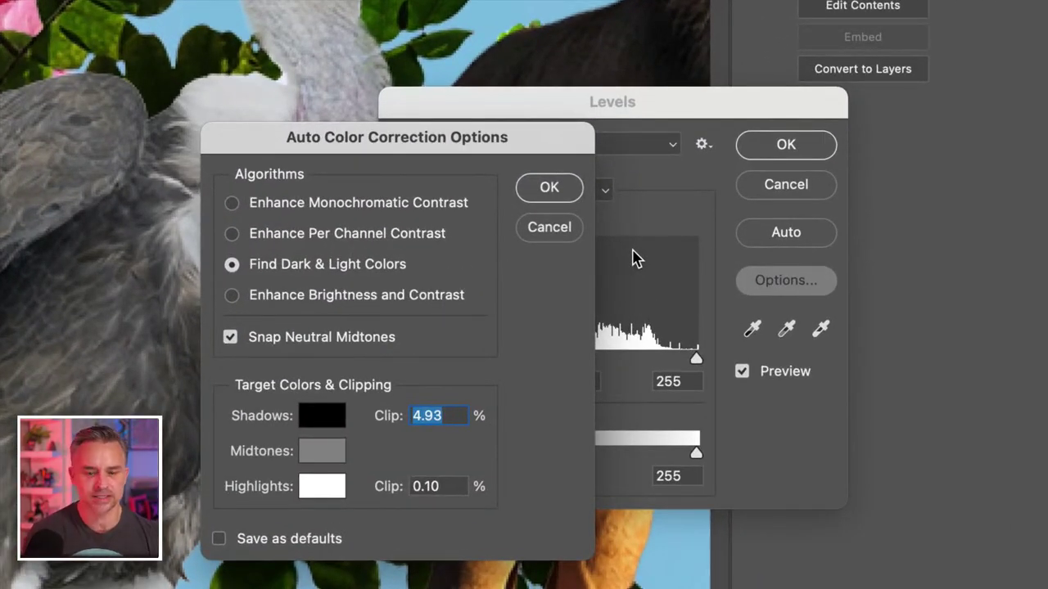
{"action": "left_click_drag", "start_coordinate": [392, 149], "coordinate": [459, 109]}
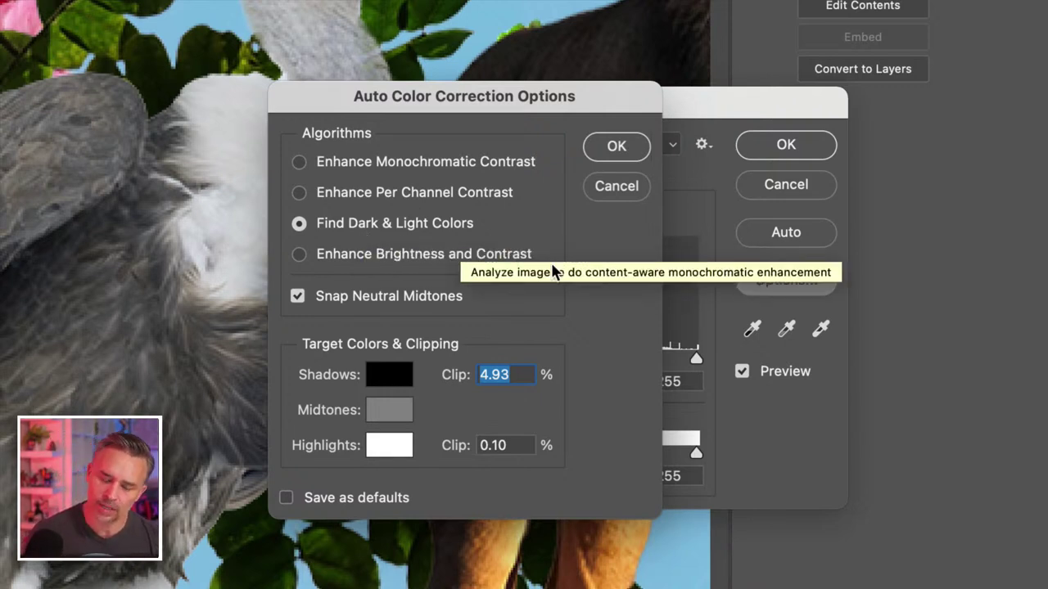
{"action": "key", "text": "alt"}
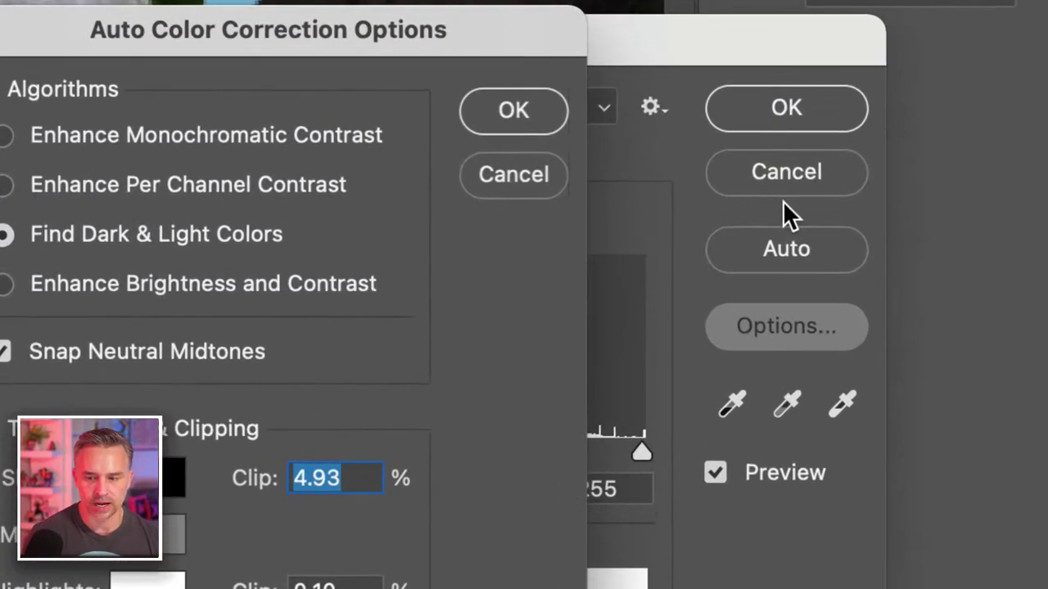
{"action": "key", "text": "alt"}
{"action": "left_click", "coordinate": [497, 181], "text": "alt"}
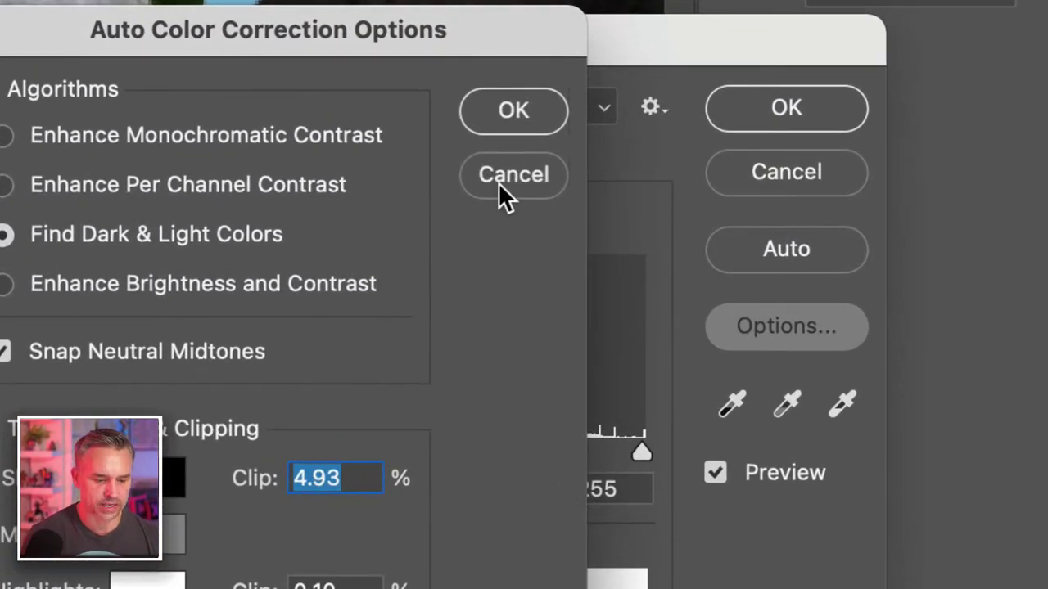
{"action": "key", "text": "alt"}
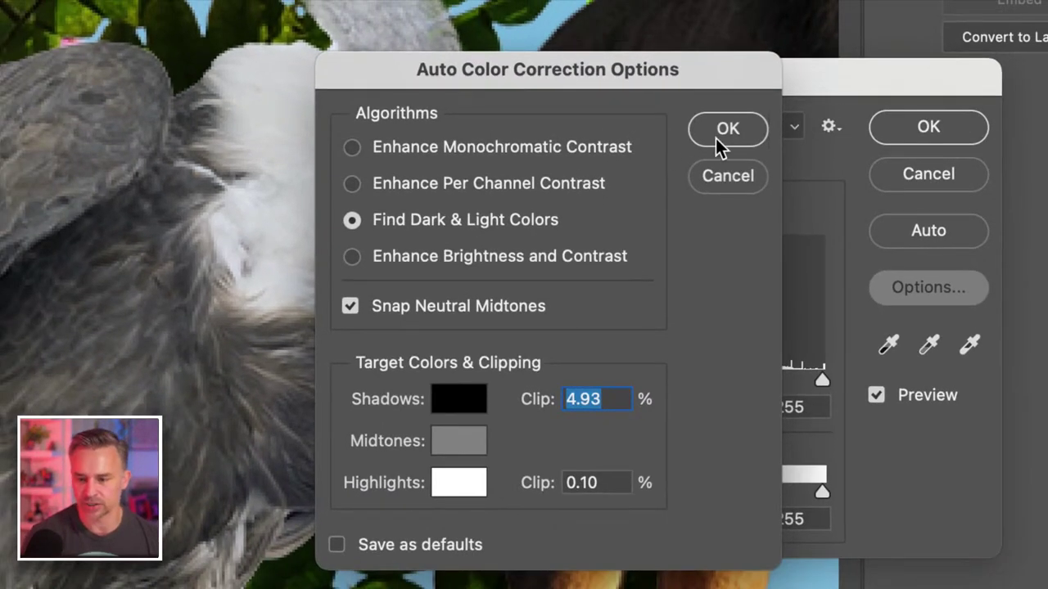
{"action": "left_click", "coordinate": [717, 138]}
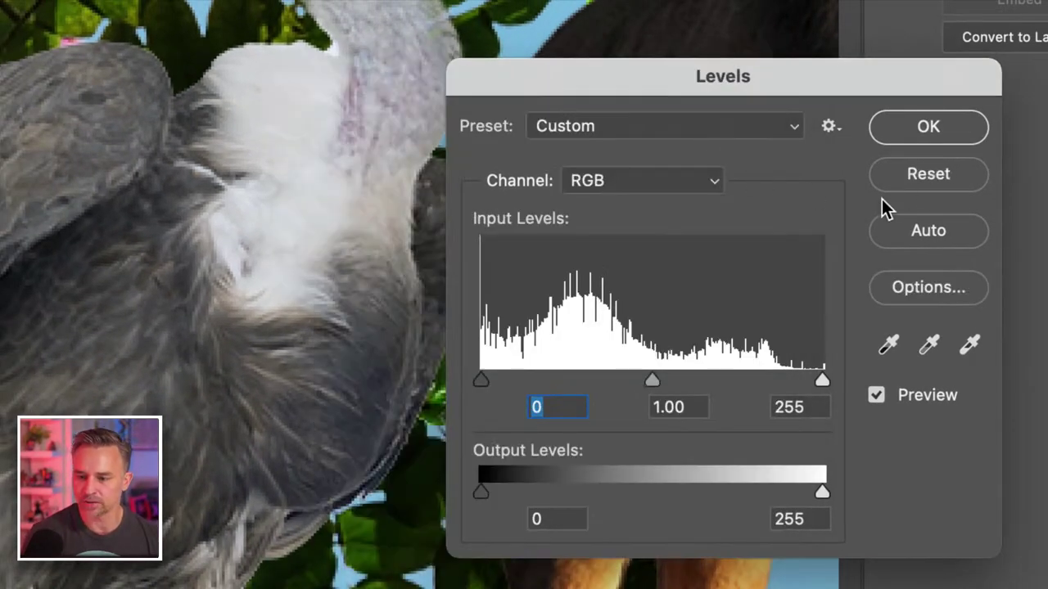
- Reset Levels, set the input white to 235 and black to 23, and apply
{"action": "left_click", "coordinate": [921, 178], "text": "alt"}
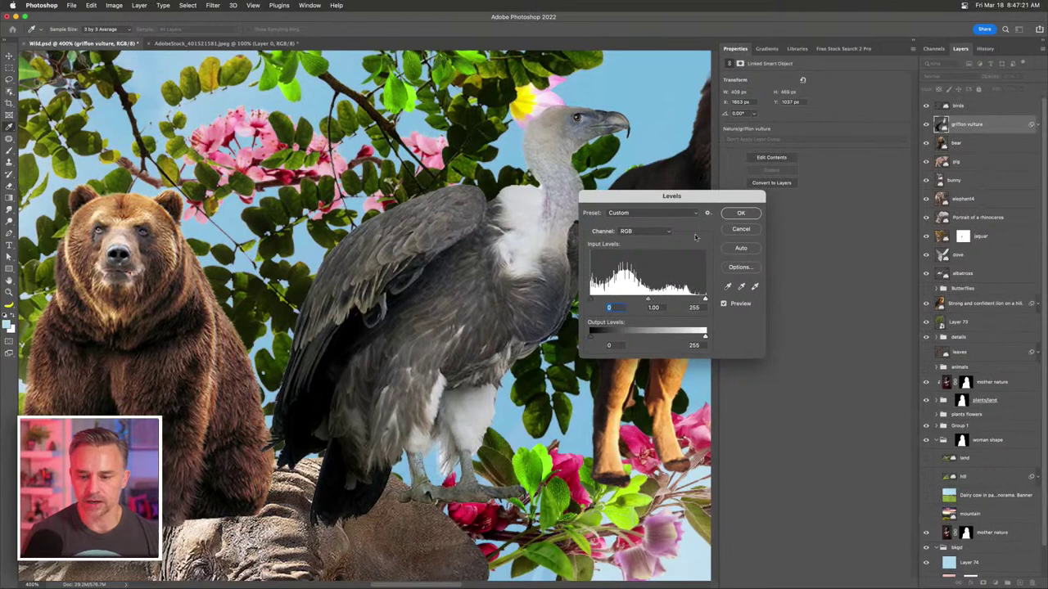
{"action": "key", "text": "alt"}
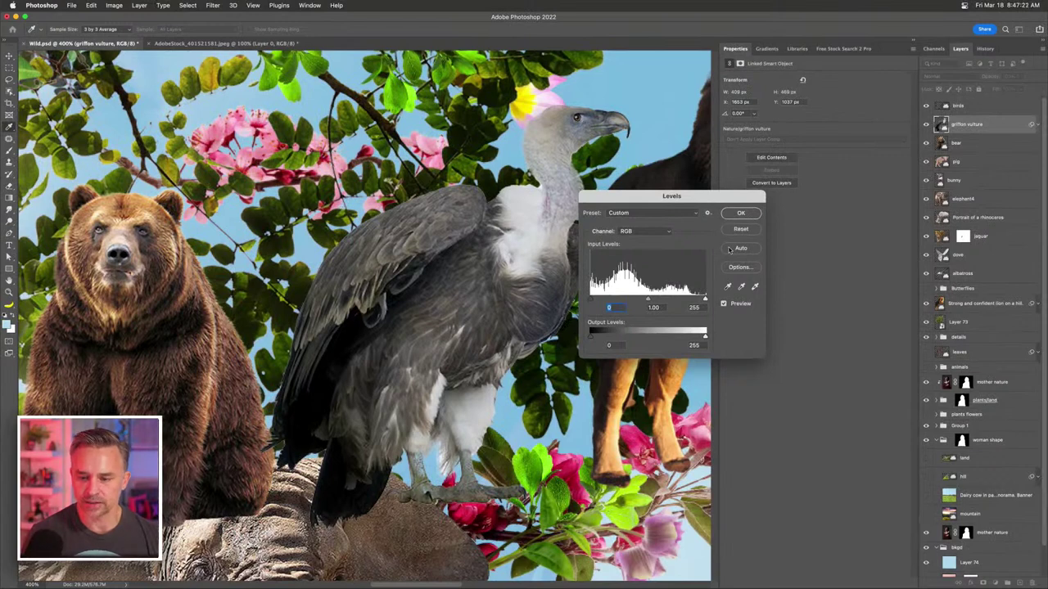
{"action": "left_click", "coordinate": [733, 233], "text": "alt"}
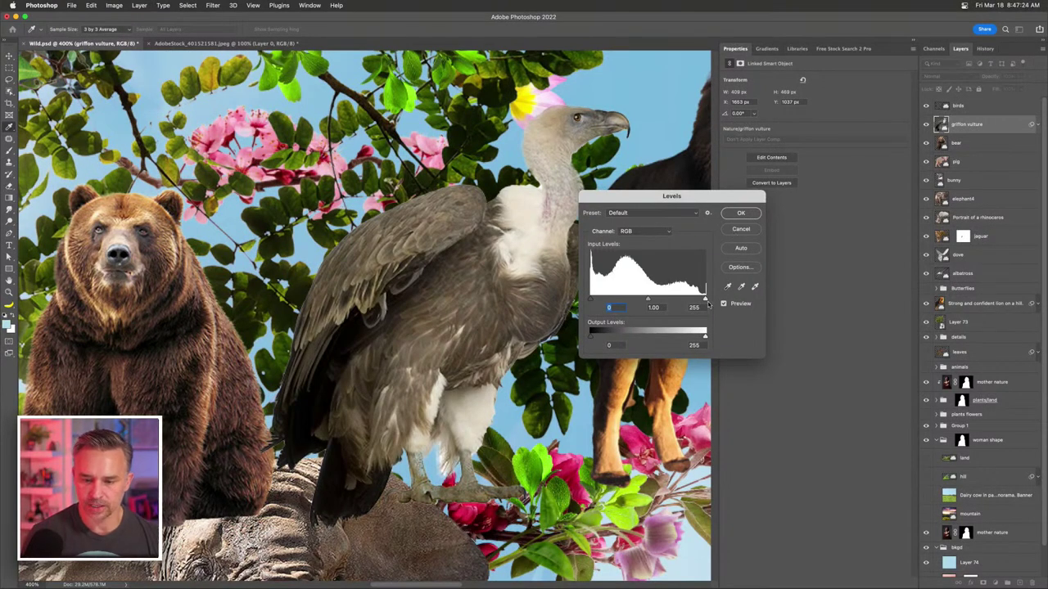
{"action": "left_click_drag", "start_coordinate": [705, 300], "coordinate": [695, 300]}
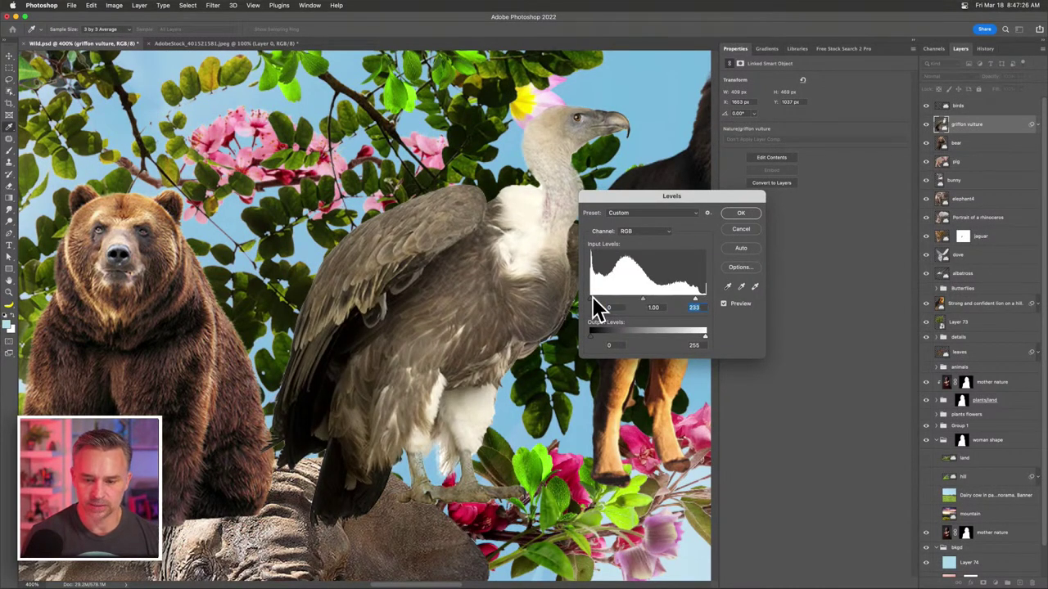
{"action": "left_click_drag", "start_coordinate": [590, 300], "coordinate": [600, 302]}
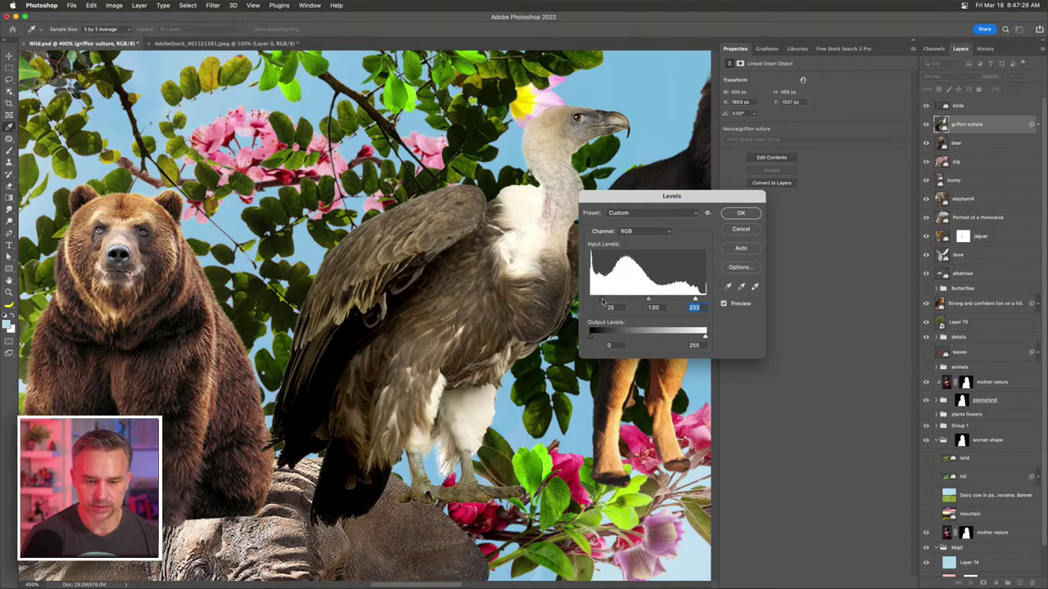
{"action": "left_click", "coordinate": [740, 212]}
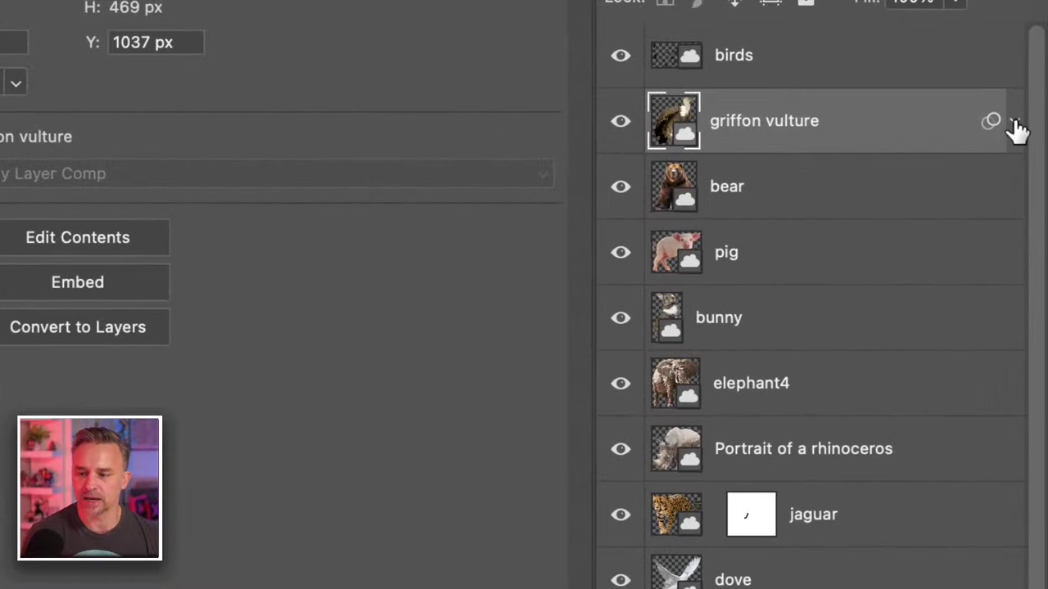
- Expand and collapse the vulture's smart filter list, then select the bear layer
{"action": "left_click", "coordinate": [1013, 123]}
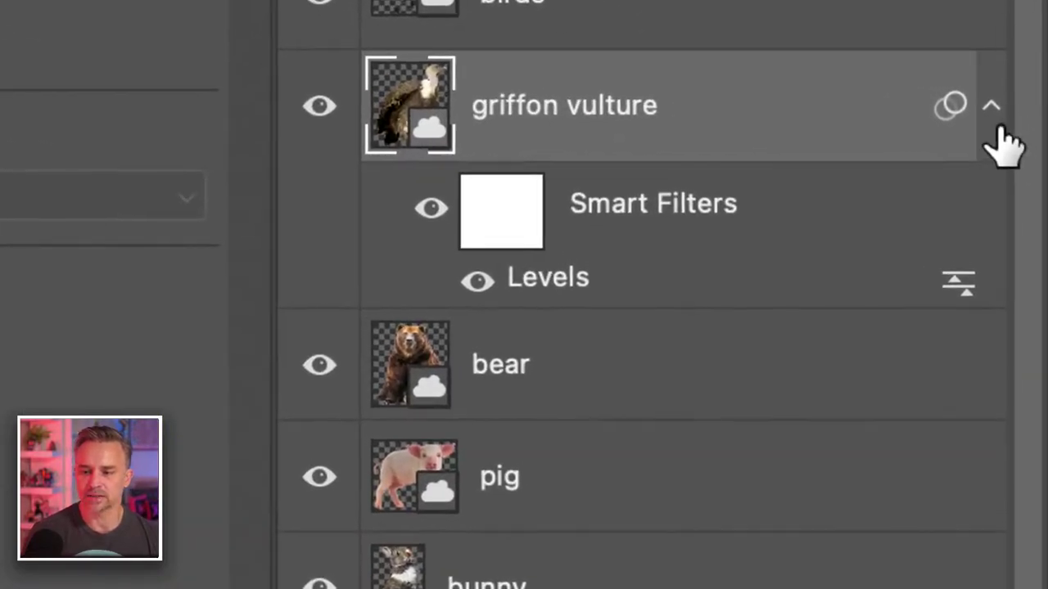
{"action": "left_click", "coordinate": [1000, 129]}
{"action": "left_click", "coordinate": [1000, 129]}
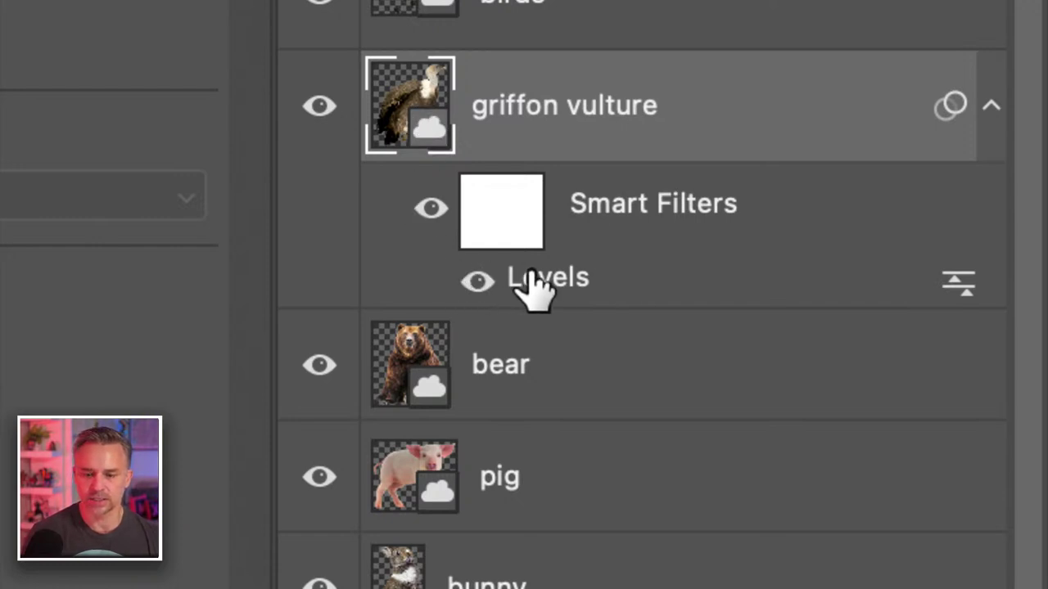
{"action": "left_click", "coordinate": [992, 114]}
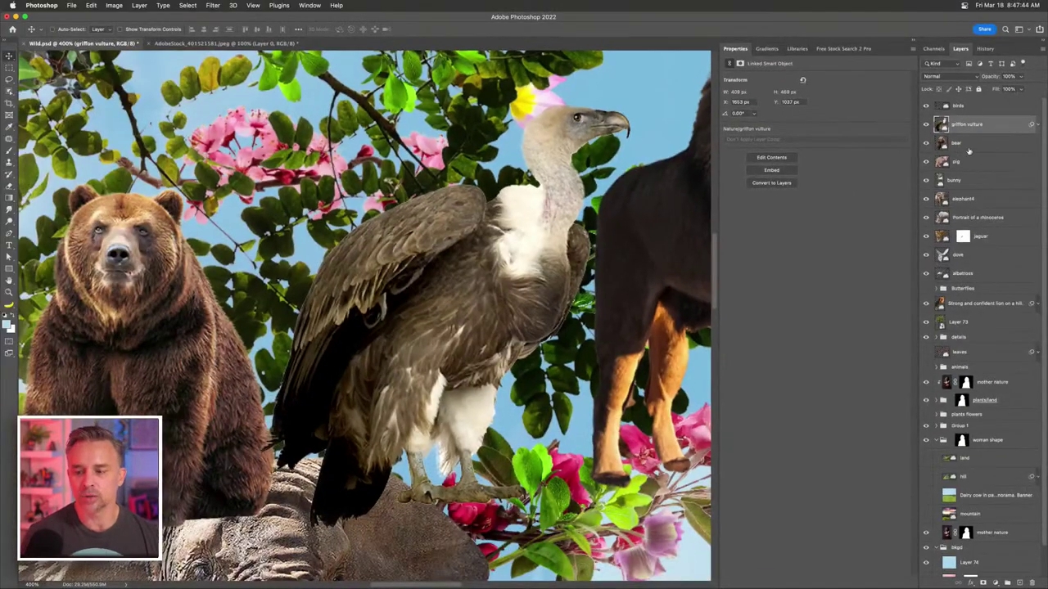
{"action": "left_click", "coordinate": [969, 150]}
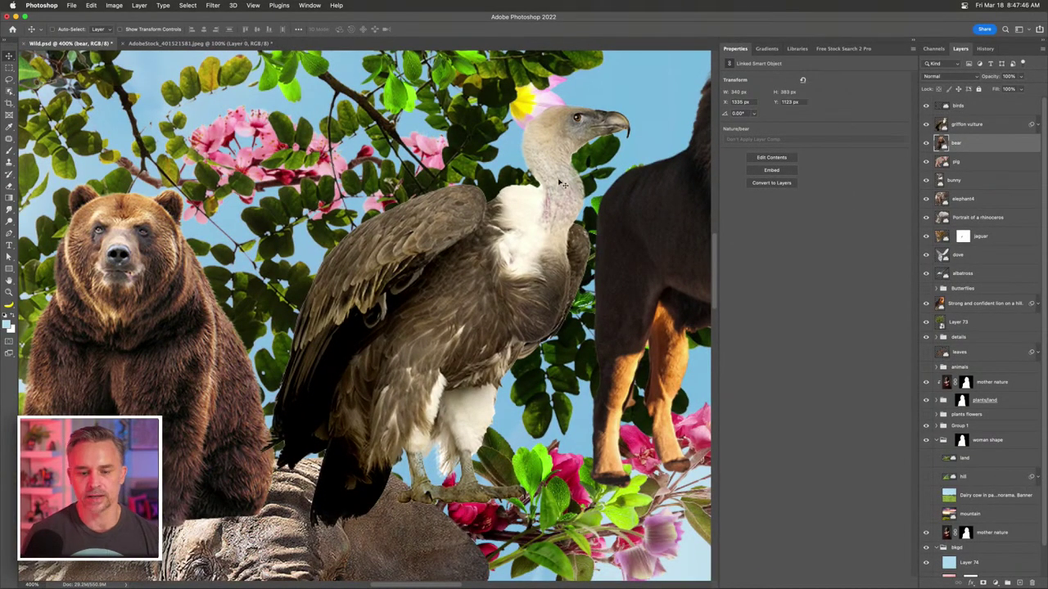
- Apply Hue/Saturation to the elephant4 layer with Saturation at +30 and check its smart filter
{"action": "scroll", "coordinate": [310, 290], "scroll_direction": "down", "scroll_amount": 10}
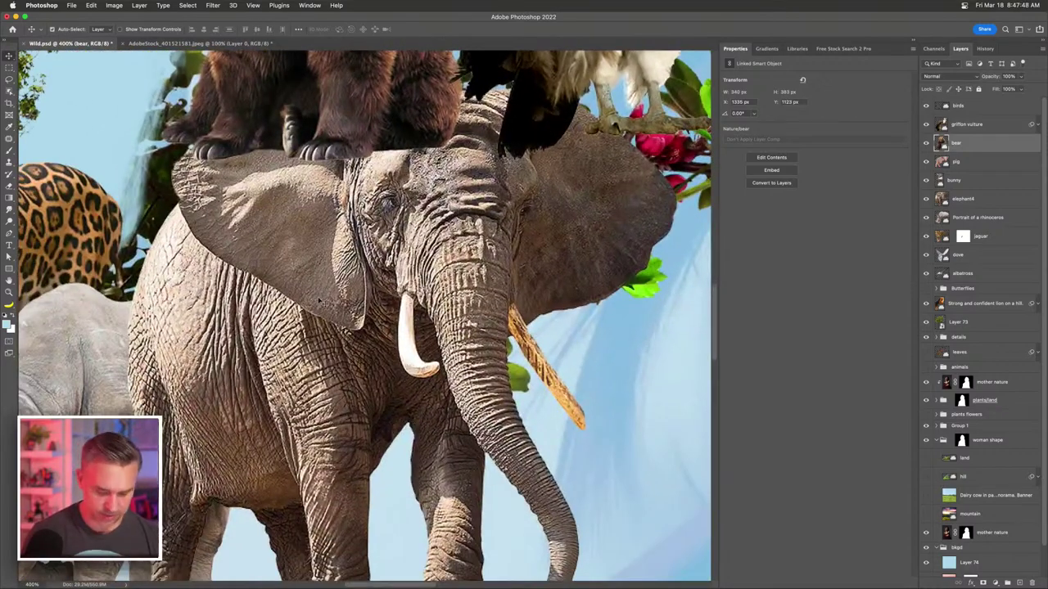
{"action": "left_click", "coordinate": [358, 238]}
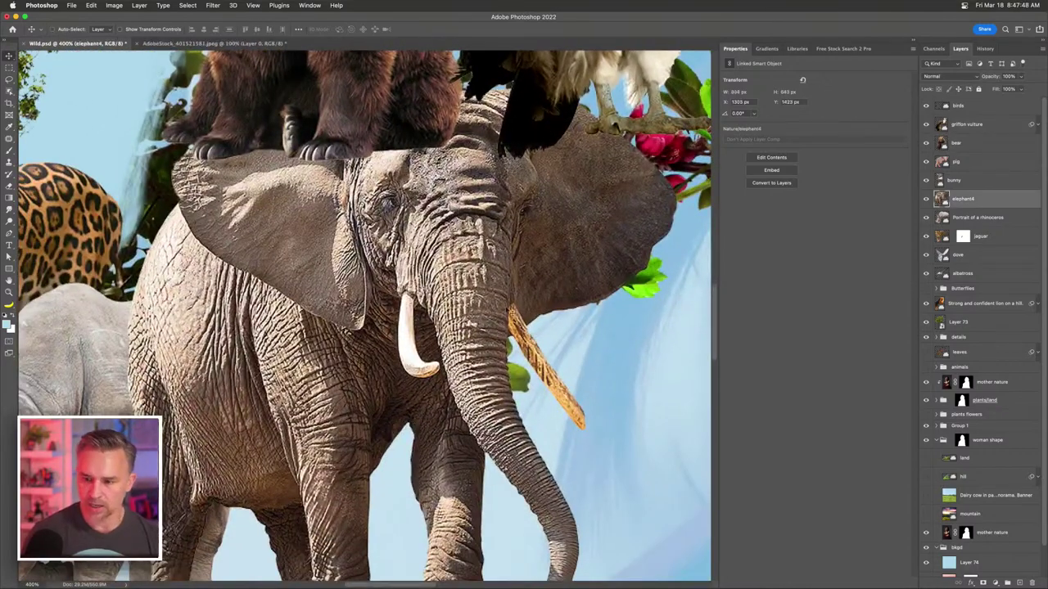
{"action": "left_click", "coordinate": [116, 6]}
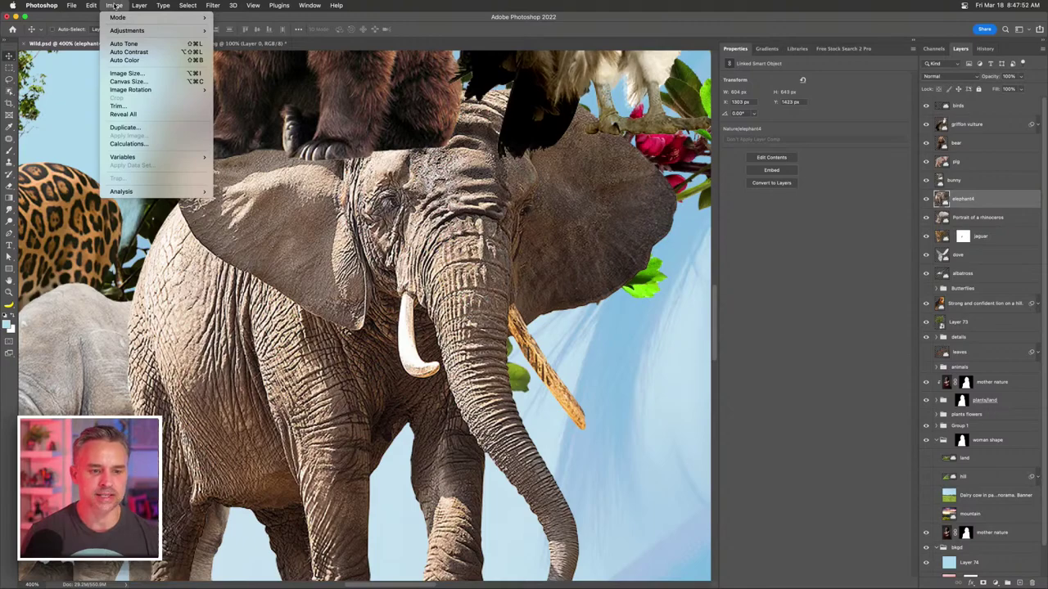
{"action": "mouse_move", "coordinate": [114, 30]}
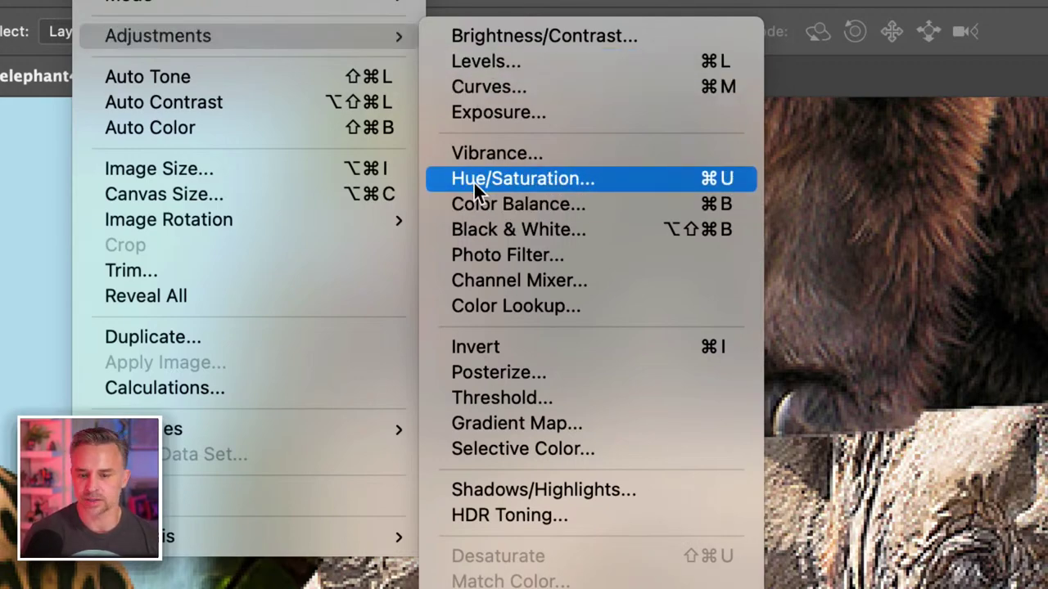
{"action": "left_click", "coordinate": [515, 179]}
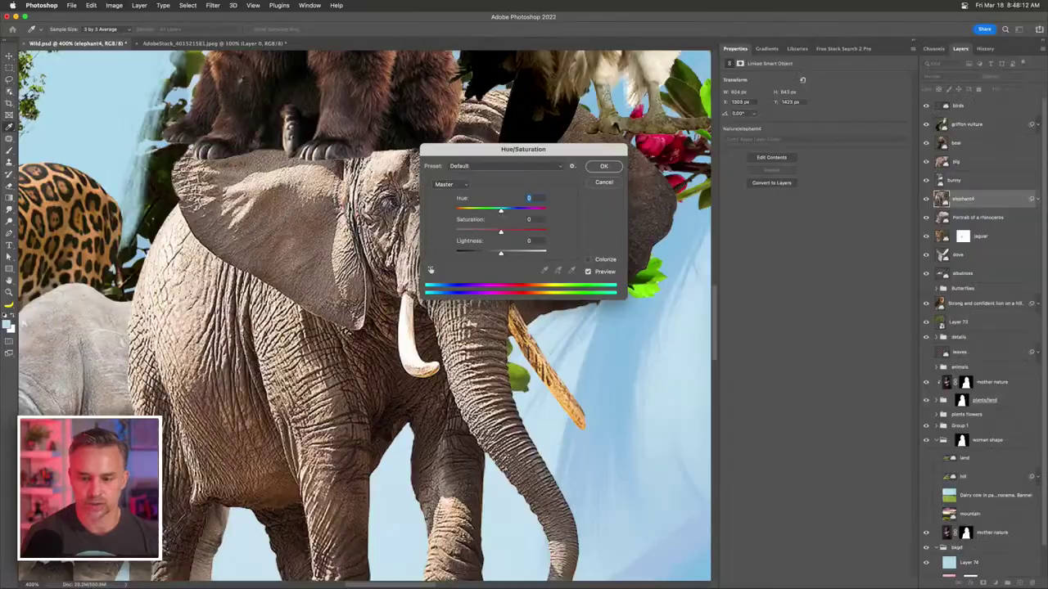
{"action": "left_click", "coordinate": [469, 139]}
{"action": "left_click_drag", "start_coordinate": [493, 153], "coordinate": [610, 228]}
{"action": "left_click", "coordinate": [632, 308]}
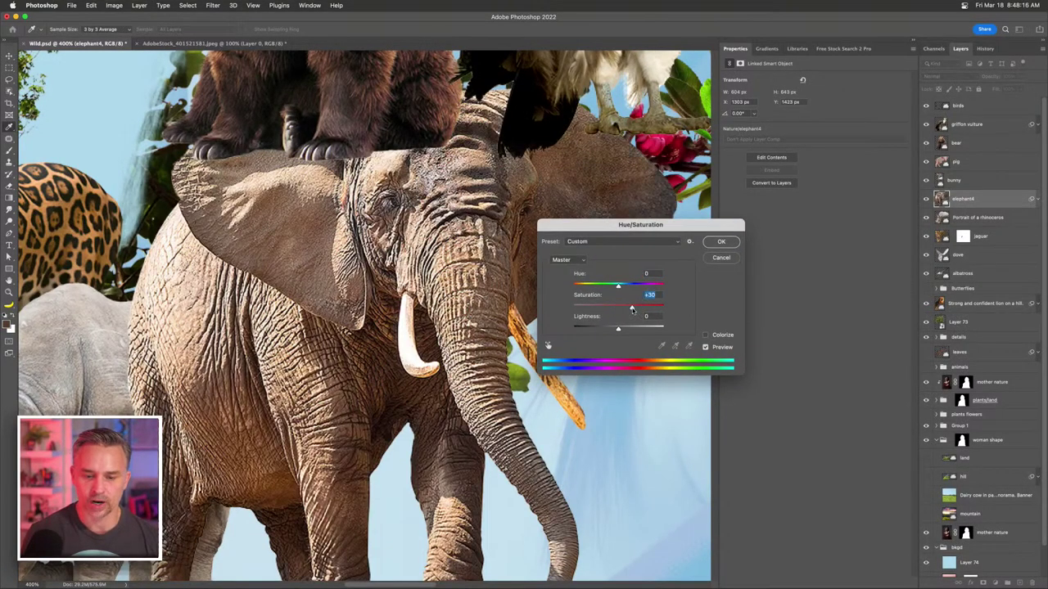
{"action": "left_click", "coordinate": [720, 242]}
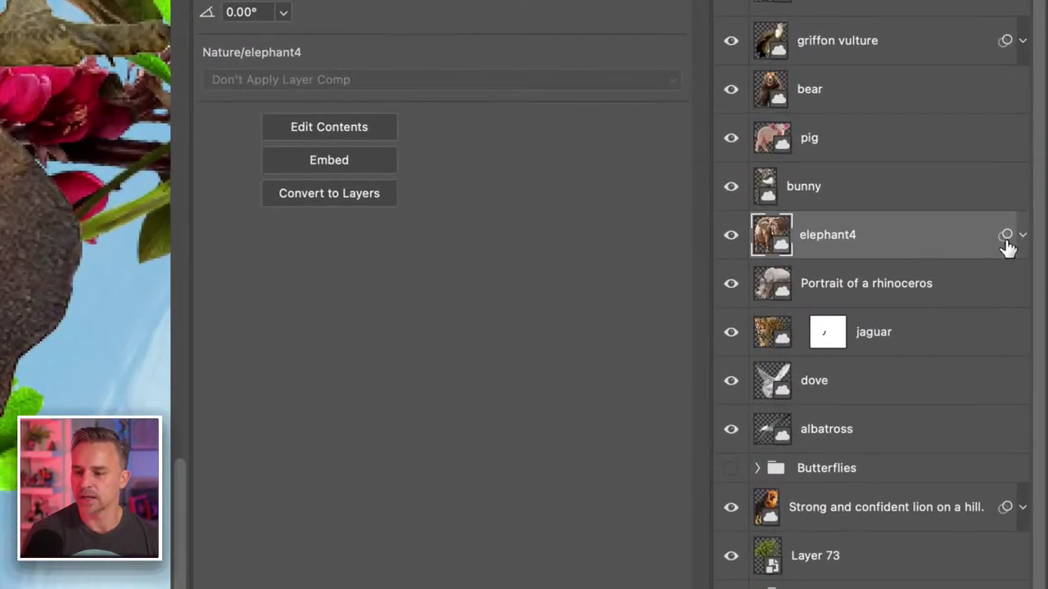
{"action": "left_click", "coordinate": [1023, 237]}
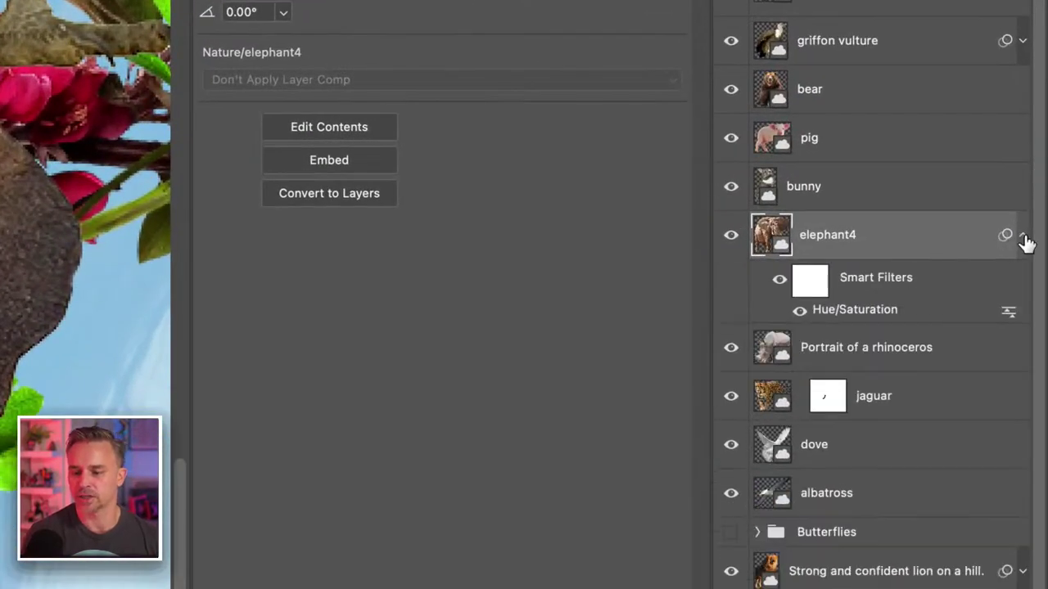
{"action": "left_click", "coordinate": [1025, 242]}
- Select the bunny layer, browse Adjustments without choosing, and zoom out from 400% to 200%
{"action": "left_click", "coordinate": [945, 201]}
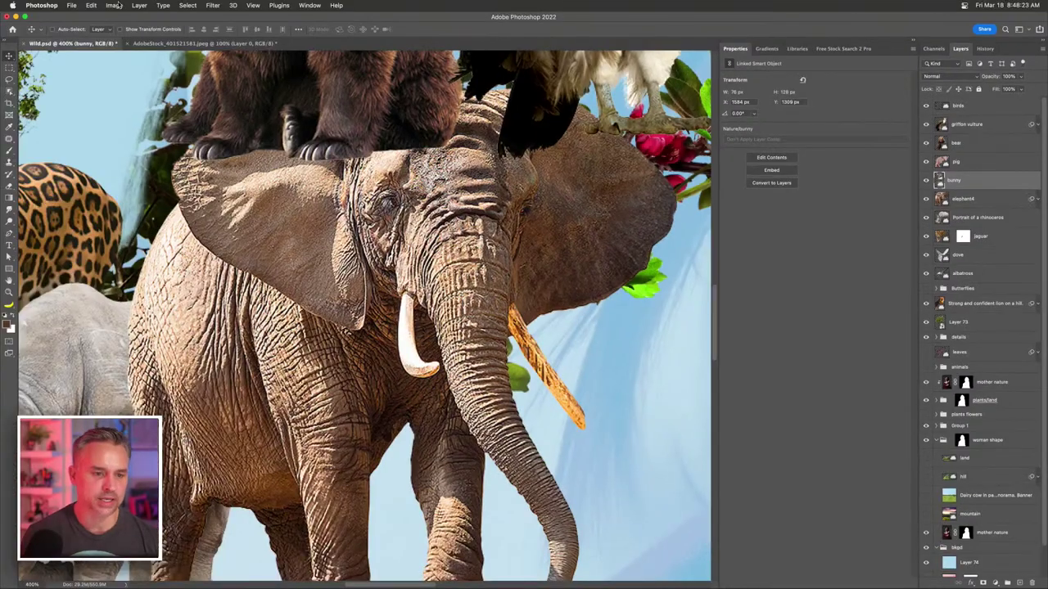
{"action": "left_click", "coordinate": [117, 5]}
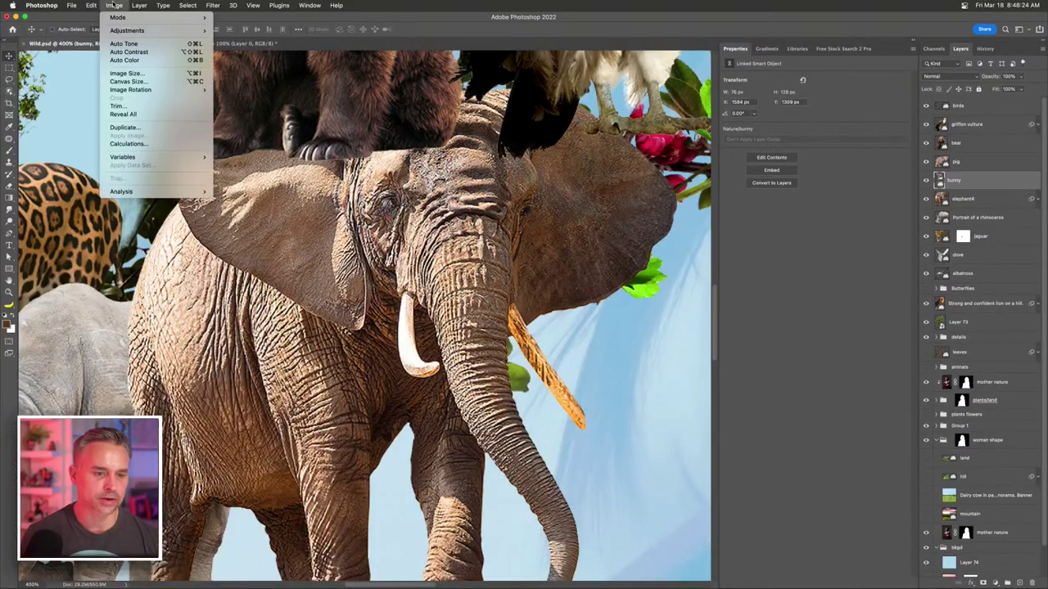
{"action": "mouse_move", "coordinate": [119, 30]}
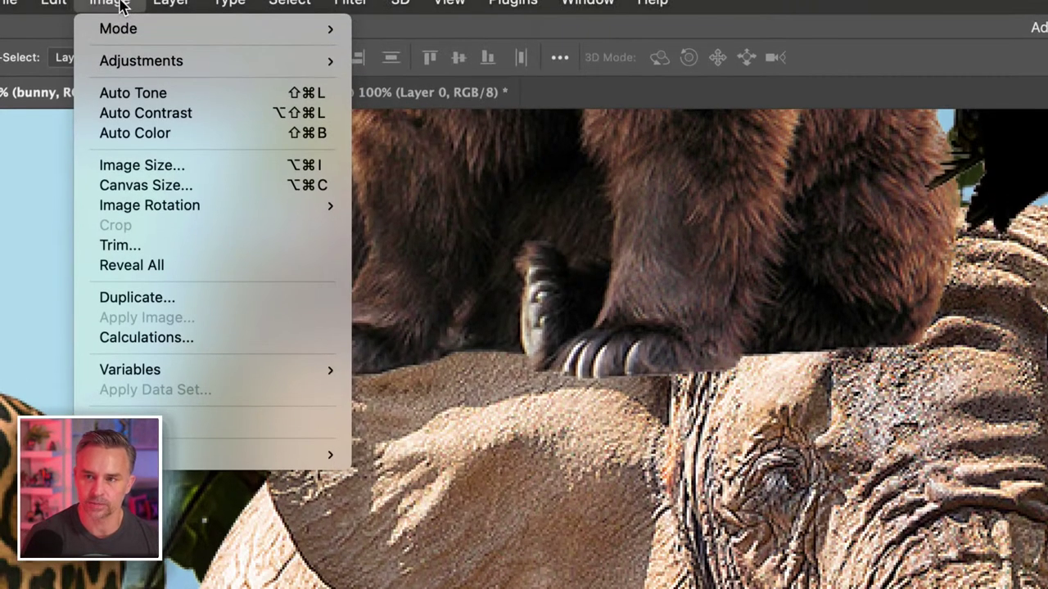
{"action": "left_click", "coordinate": [119, 6]}
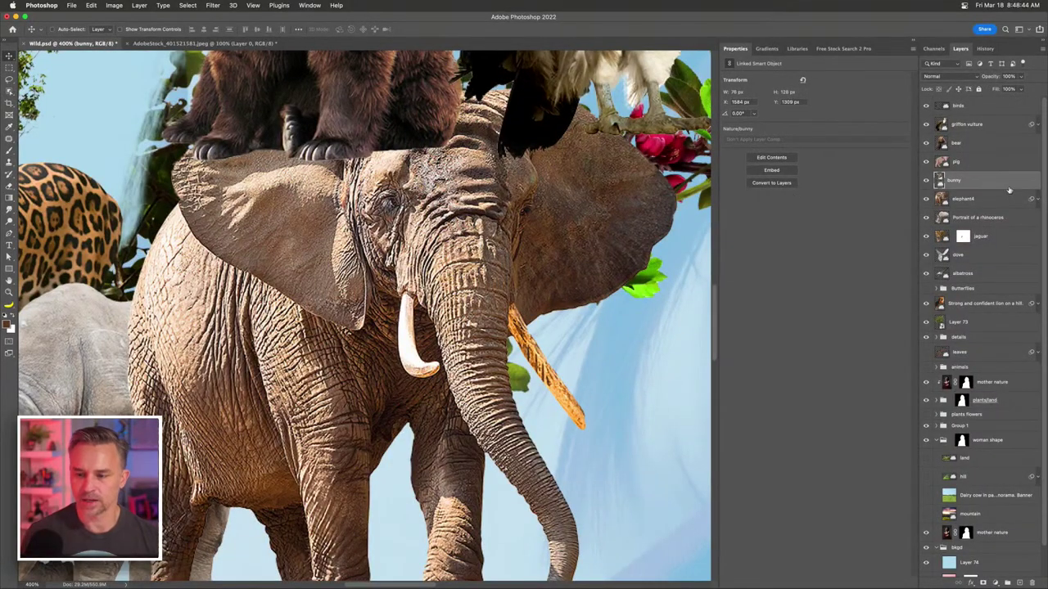
{"action": "key", "text": "super+minus"}
{"action": "key", "text": "super+minus"}
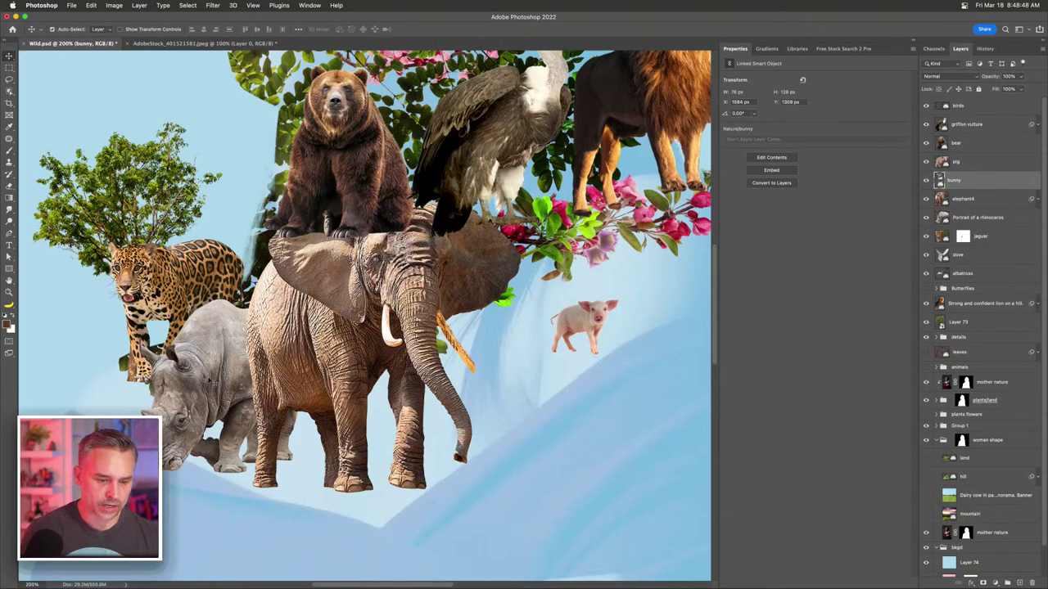
- Apply Levels to the rhinoceros with input black 21 and white 238
{"action": "left_click", "coordinate": [212, 381], "text": "super"}
{"action": "key", "text": "super+l"}
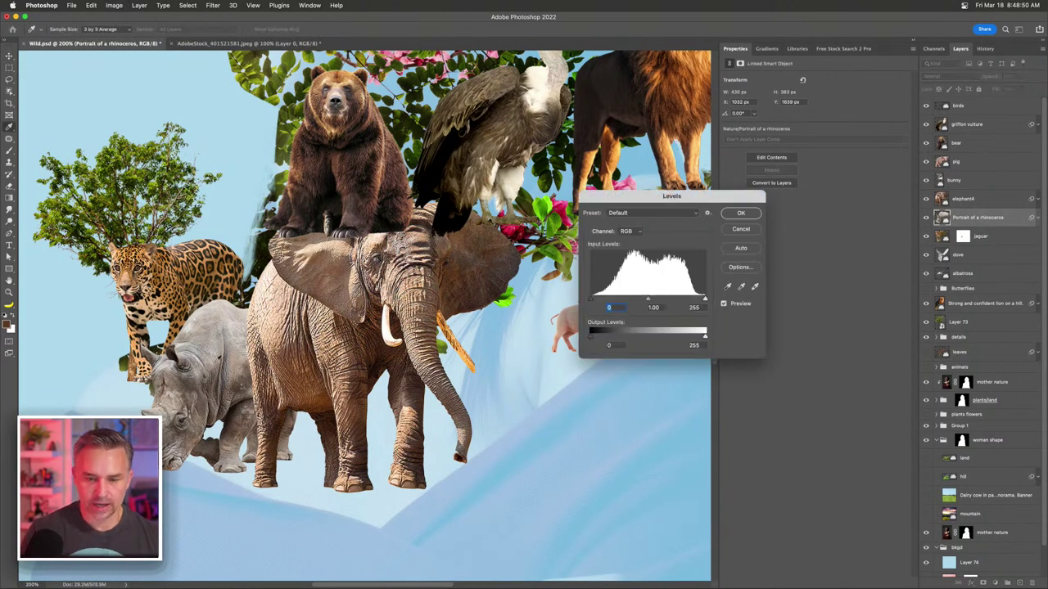
{"action": "left_click_drag", "start_coordinate": [706, 300], "coordinate": [697, 301]}
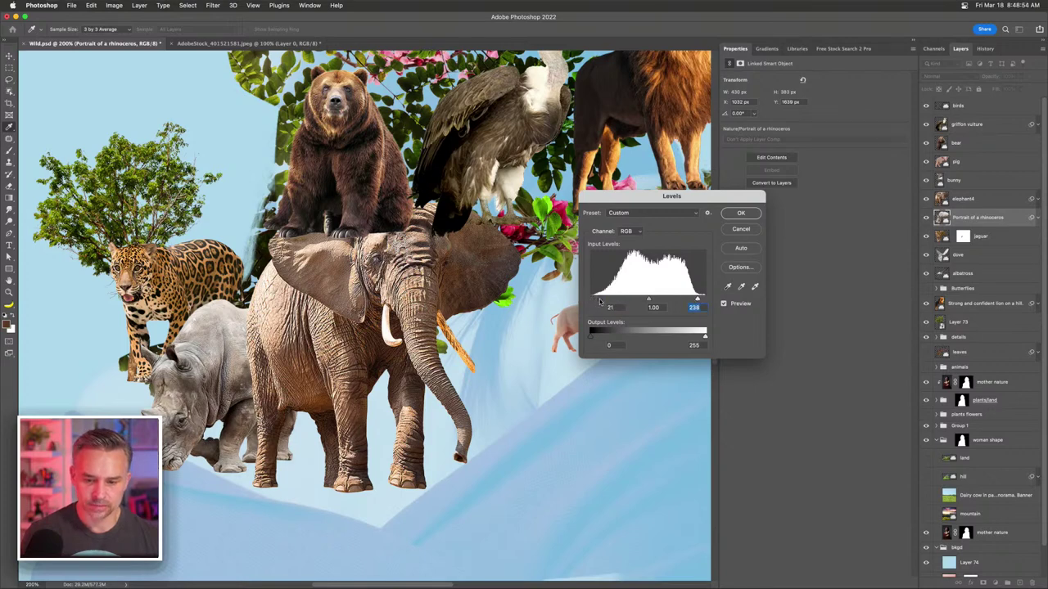
{"action": "left_click_drag", "start_coordinate": [590, 301], "coordinate": [593, 301]}
{"action": "key", "text": "Return"}
- Add Hue/Saturation to the rhinoceros, raising Saturation to +42
{"action": "left_click", "coordinate": [115, 6]}
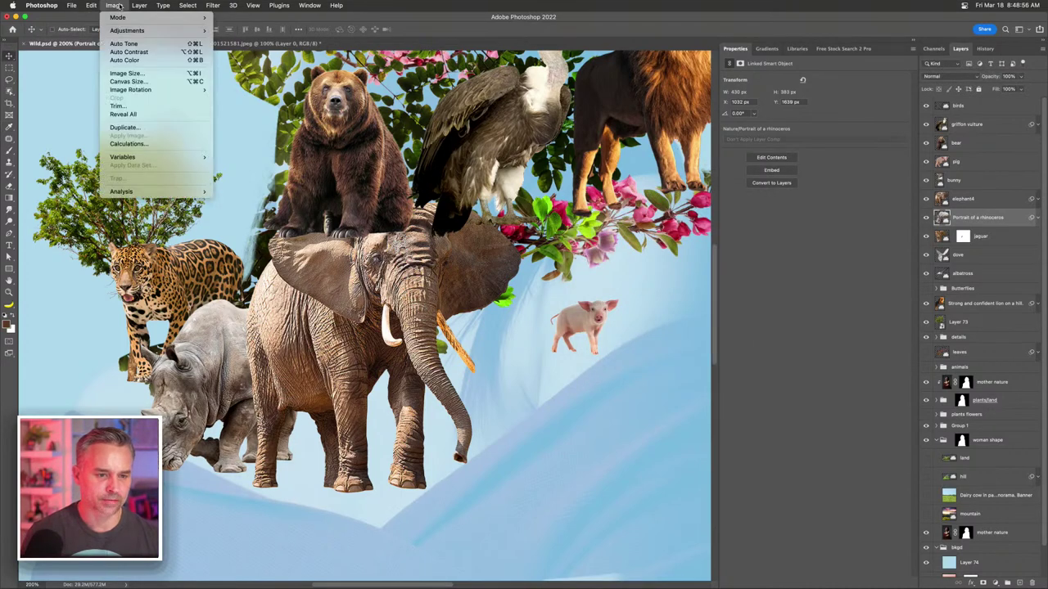
{"action": "mouse_move", "coordinate": [123, 32]}
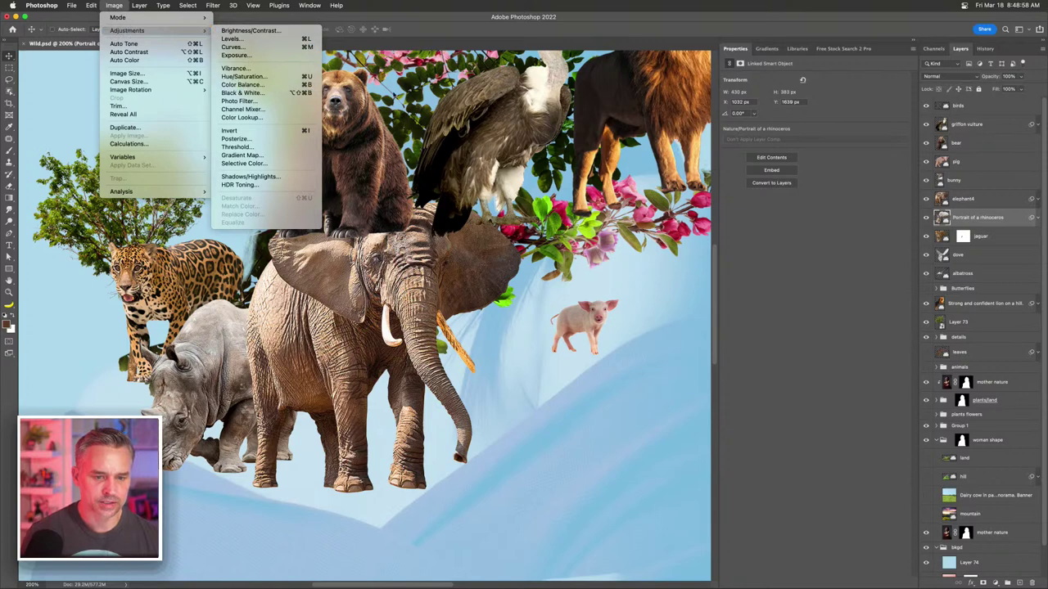
{"action": "left_click", "coordinate": [244, 76]}
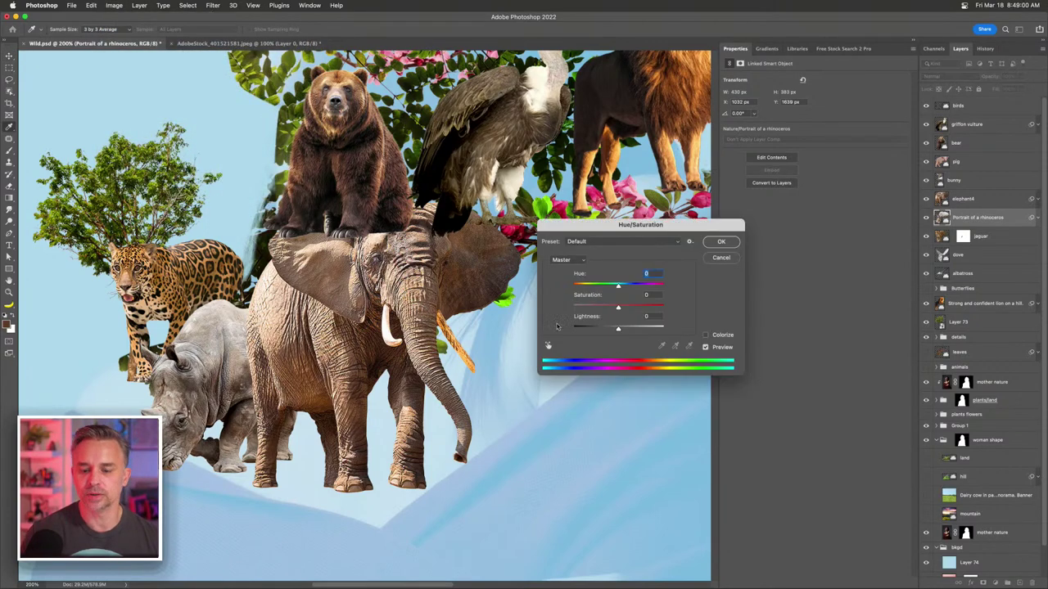
{"action": "left_click_drag", "start_coordinate": [618, 306], "coordinate": [637, 308]}
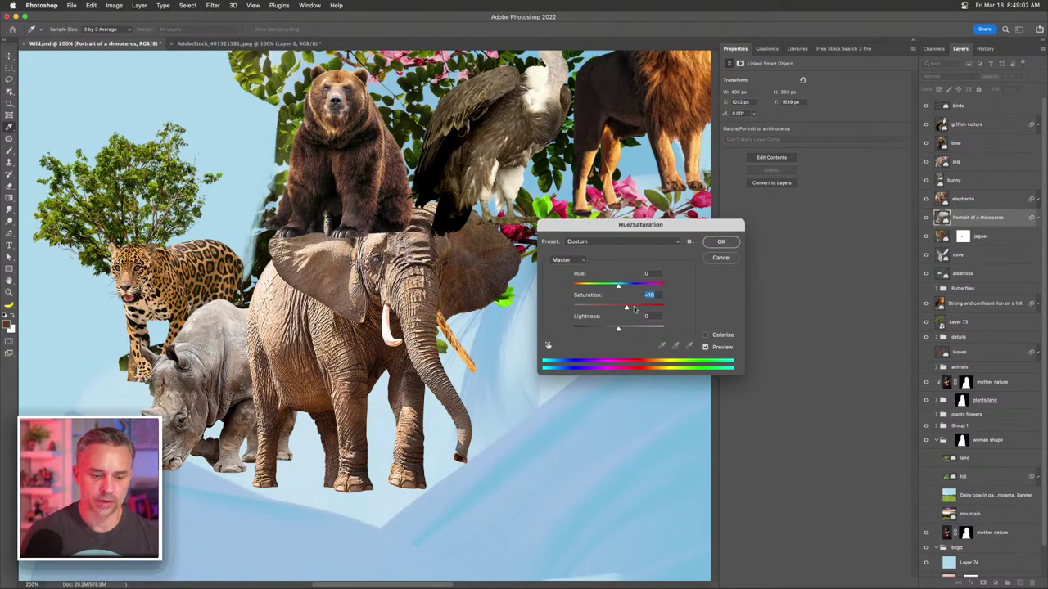
{"action": "left_click_drag", "start_coordinate": [590, 224], "coordinate": [278, 328]}
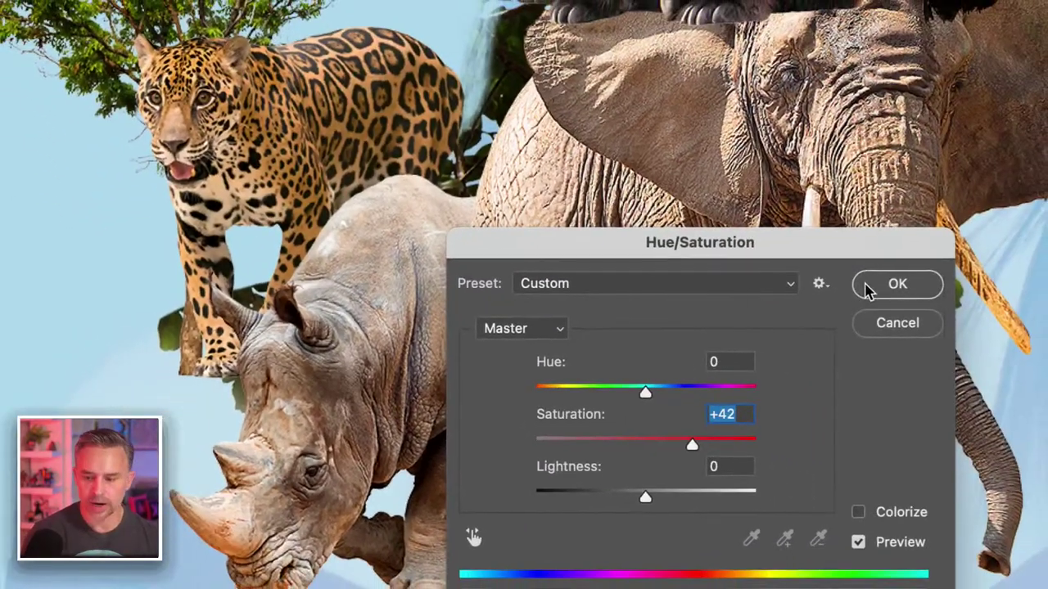
{"action": "left_click", "coordinate": [622, 318]}
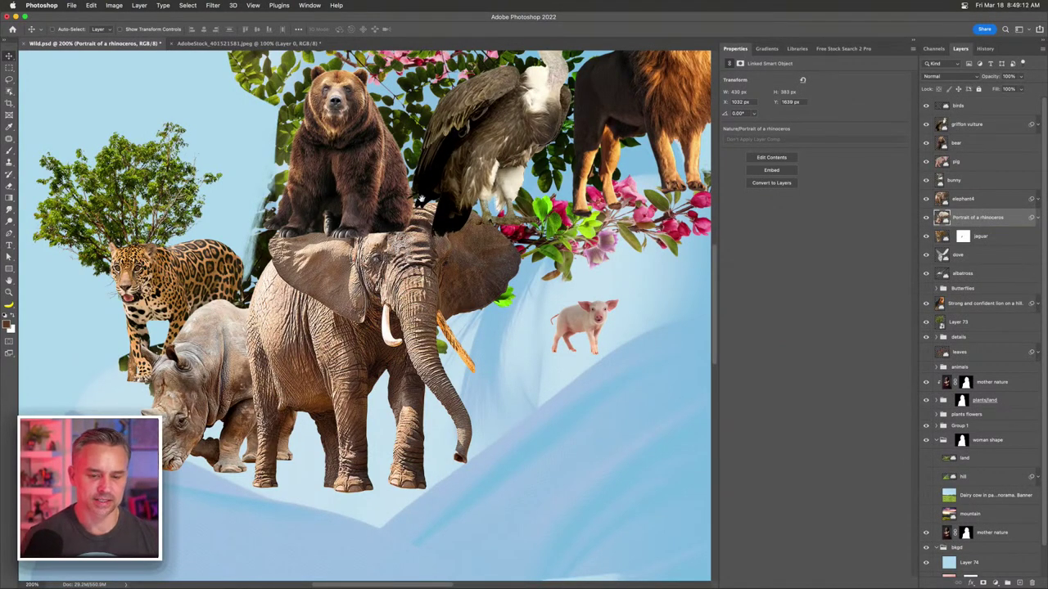
{"action": "scroll", "coordinate": [303, 209], "scroll_direction": "up", "scroll_amount": 4}
- Move the bear layer down beneath the lion so it sits behind the elephant, then select elephant4
{"action": "left_click", "coordinate": [304, 211]}
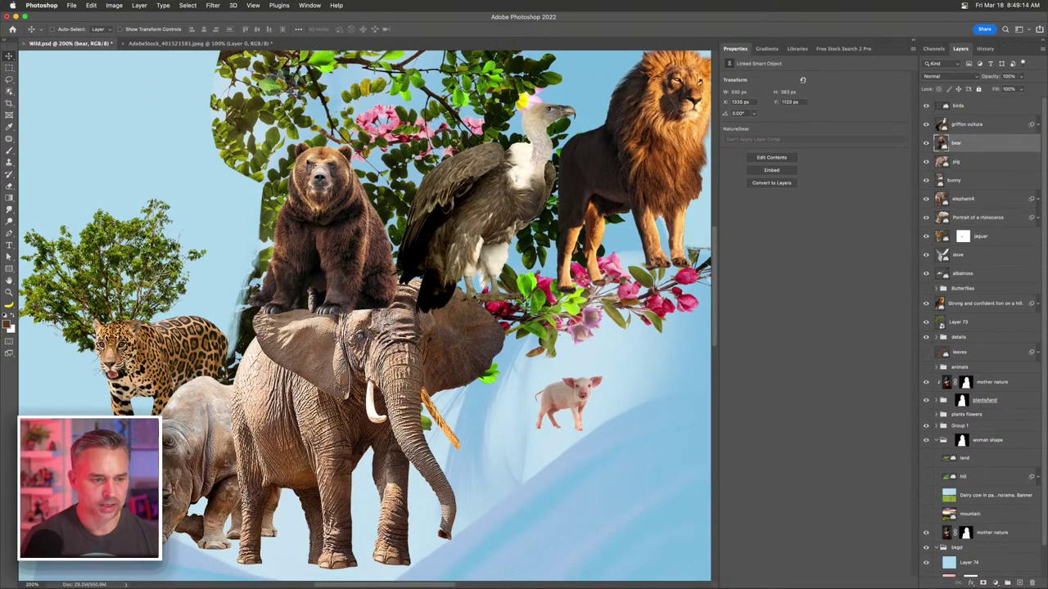
{"action": "left_click_drag", "start_coordinate": [968, 149], "coordinate": [994, 308]}
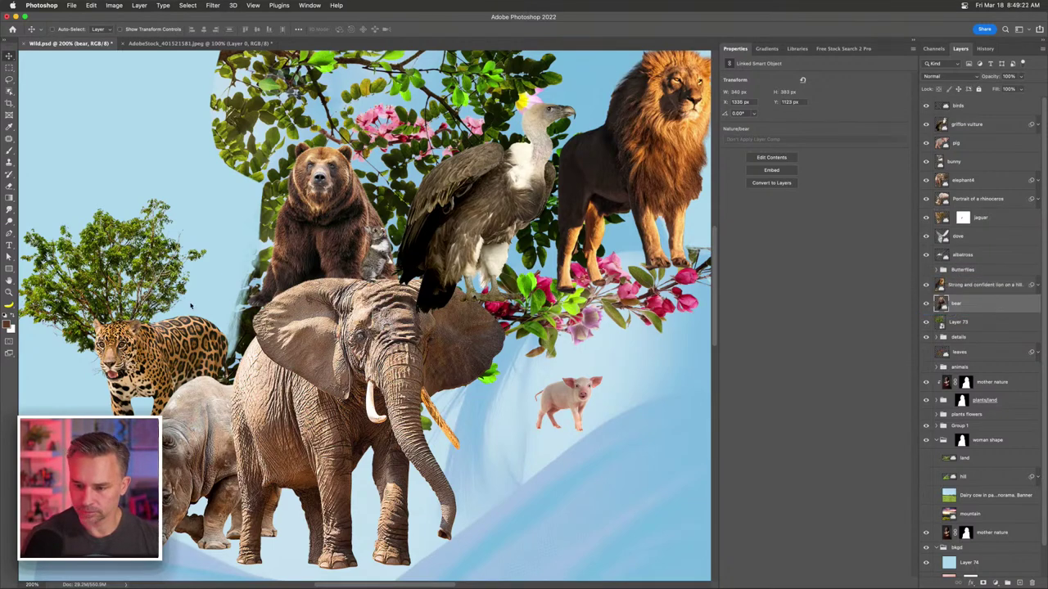
{"action": "left_click", "coordinate": [355, 328]}
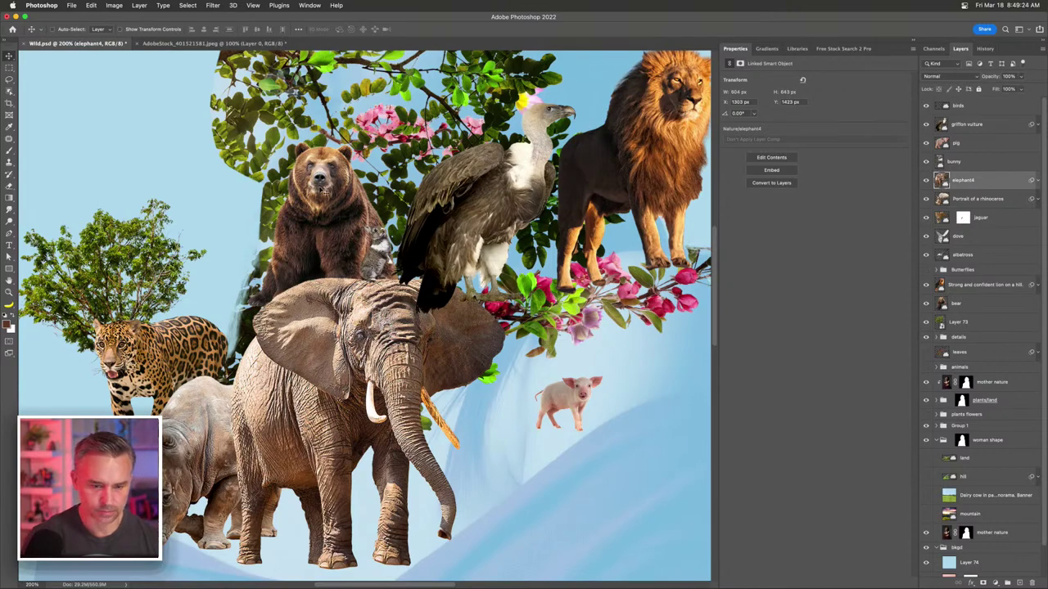
{"action": "scroll", "coordinate": [466, 223], "scroll_direction": "right", "scroll_amount": 3}
{"action": "scroll", "coordinate": [467, 222], "scroll_direction": "up", "scroll_amount": 2}
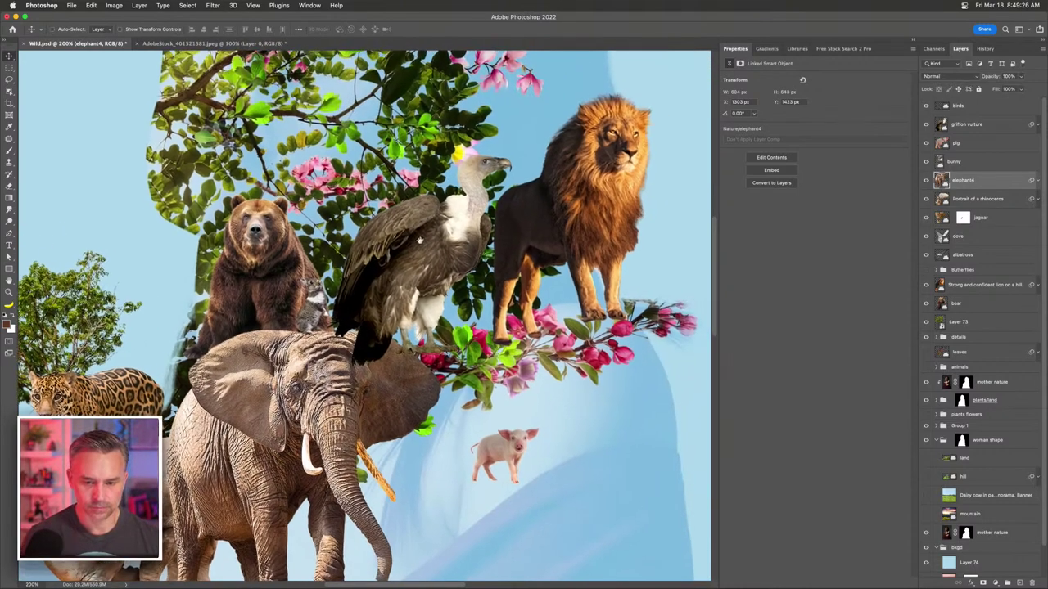
- Select the griffon vulture and scale it down with Free Transform
{"action": "left_click", "coordinate": [467, 223]}
{"action": "key", "text": "super+t"}
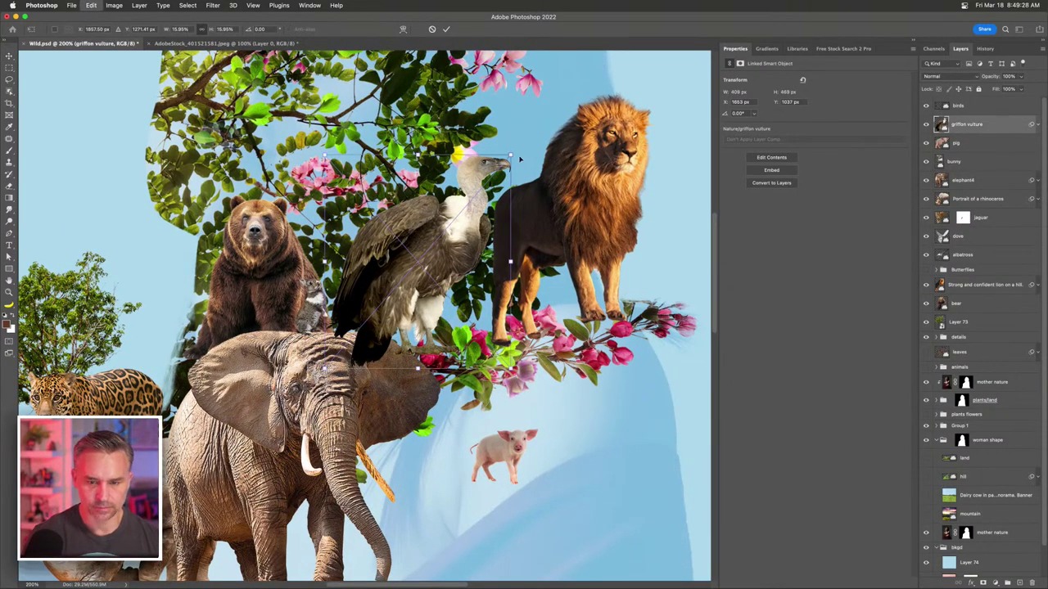
{"action": "left_click_drag", "start_coordinate": [512, 154], "coordinate": [460, 216]}
{"action": "key", "text": "Return"}
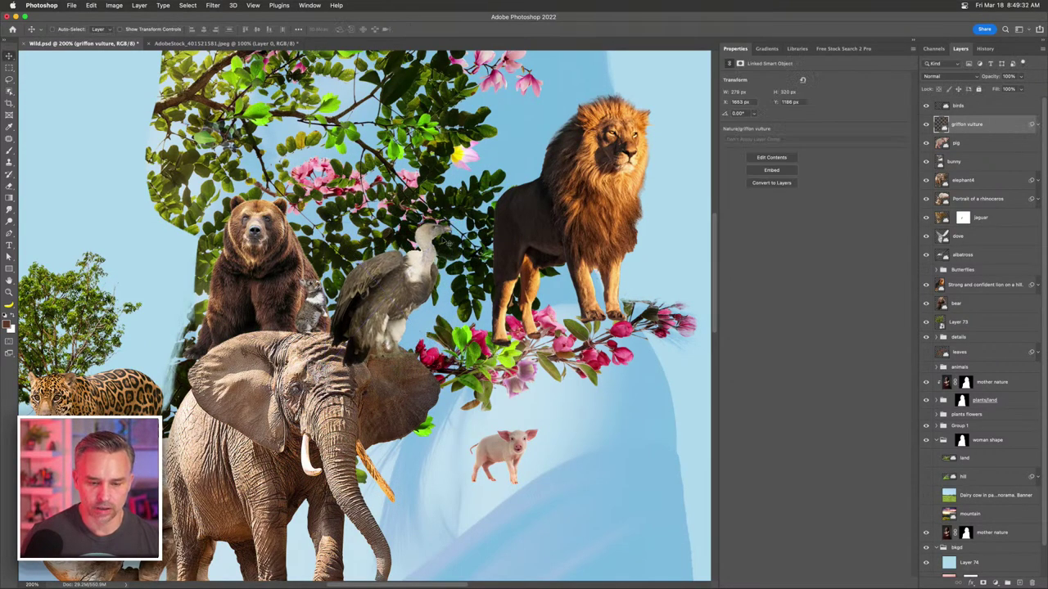
{"action": "scroll", "coordinate": [460, 216], "scroll_direction": "up", "scroll_amount": 4}
{"action": "scroll", "coordinate": [460, 217], "scroll_direction": "left", "scroll_amount": 2}
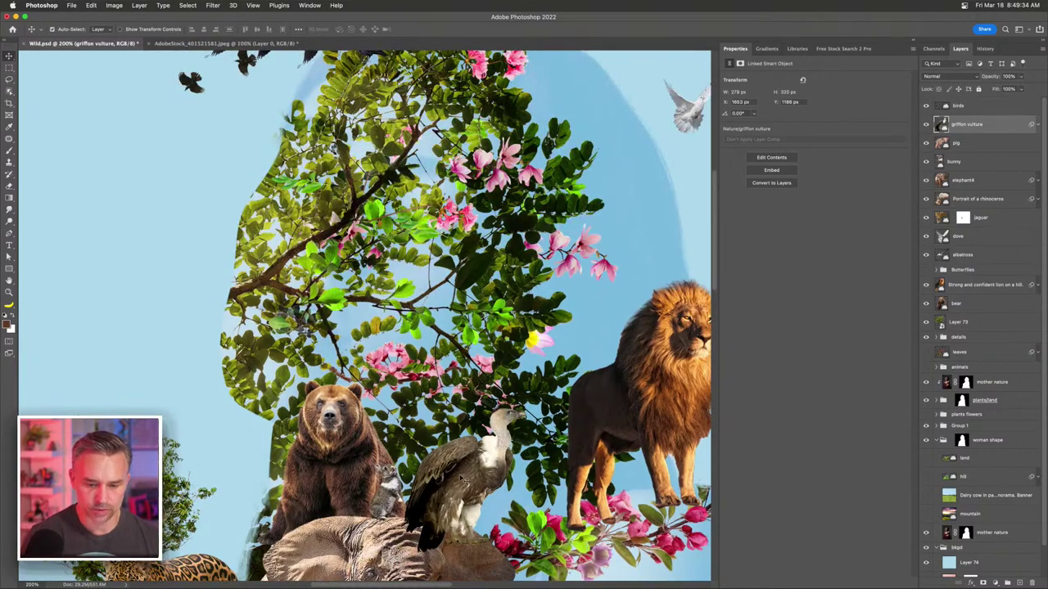
- Move the vulture onto the treetop, shrink it to 192 x 220 px, and add a new empty layer
{"action": "left_click_drag", "start_coordinate": [463, 479], "coordinate": [403, 88]}
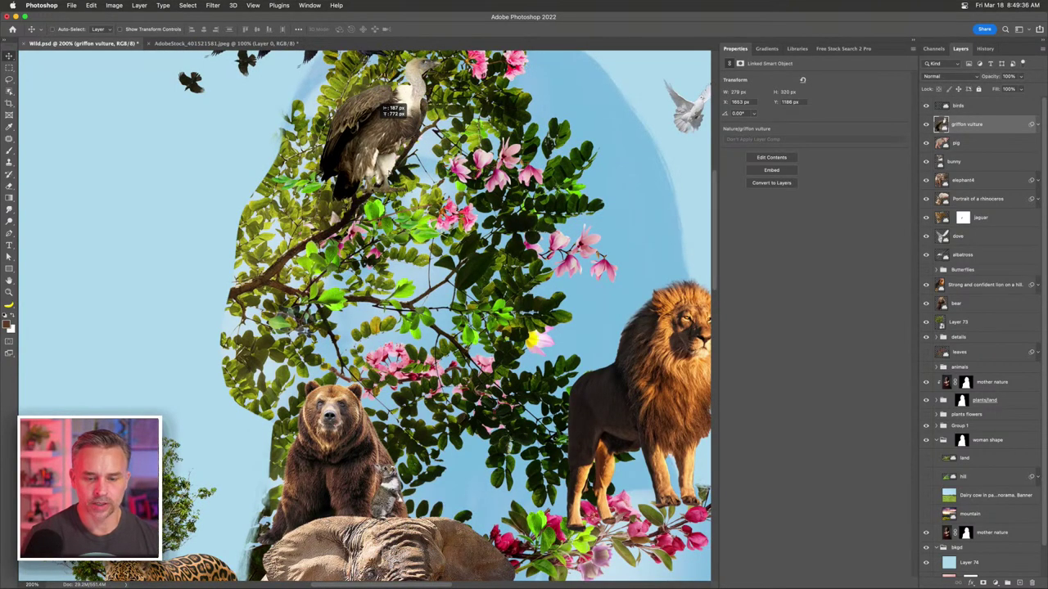
{"action": "scroll", "coordinate": [403, 88], "scroll_direction": "up", "scroll_amount": 3}
{"action": "scroll", "coordinate": [403, 88], "scroll_direction": "right", "scroll_amount": 2}
{"action": "left_click_drag", "start_coordinate": [442, 213], "coordinate": [455, 196]}
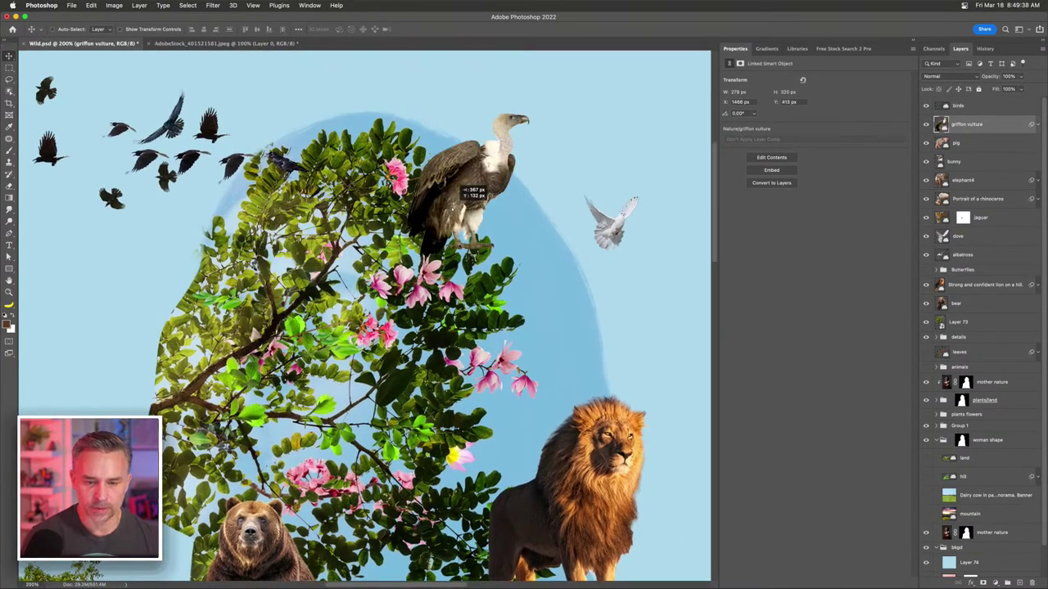
{"action": "key", "text": "ctrl+t"}
{"action": "left_click_drag", "start_coordinate": [528, 117], "coordinate": [494, 162]}
{"action": "key", "text": "Return"}
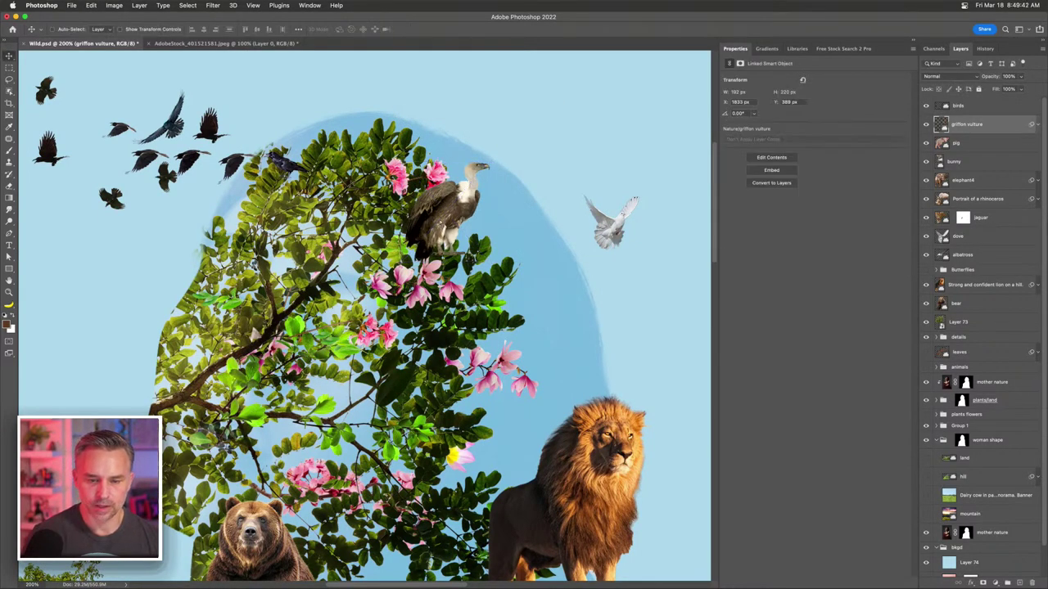
{"action": "left_click_drag", "start_coordinate": [423, 239], "coordinate": [440, 221]}
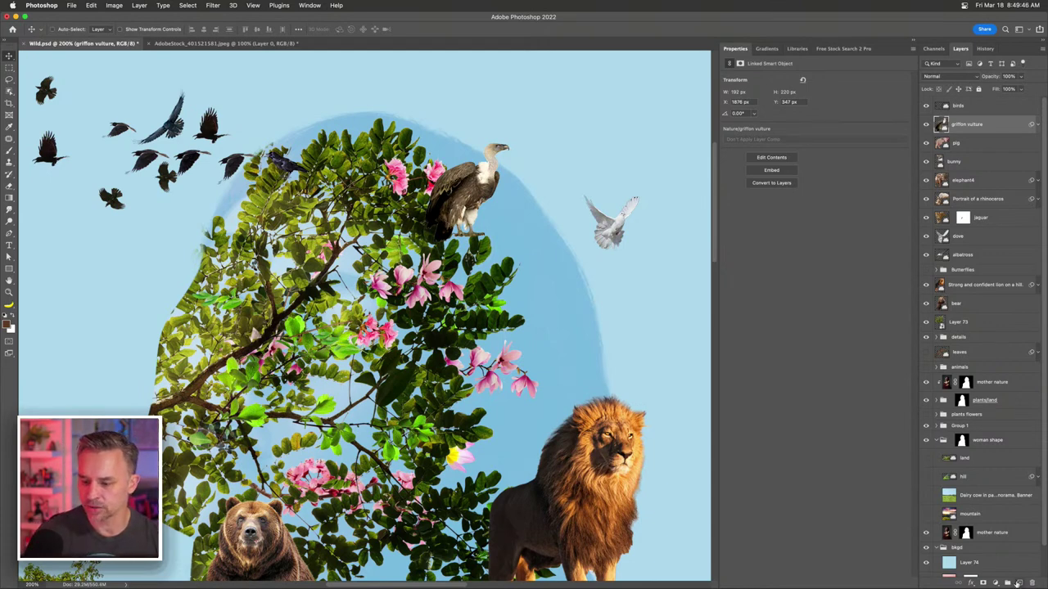
{"action": "left_click", "coordinate": [1017, 582]}
- Save the composite and switch to the Pen tool
{"action": "key", "text": "super+s"}
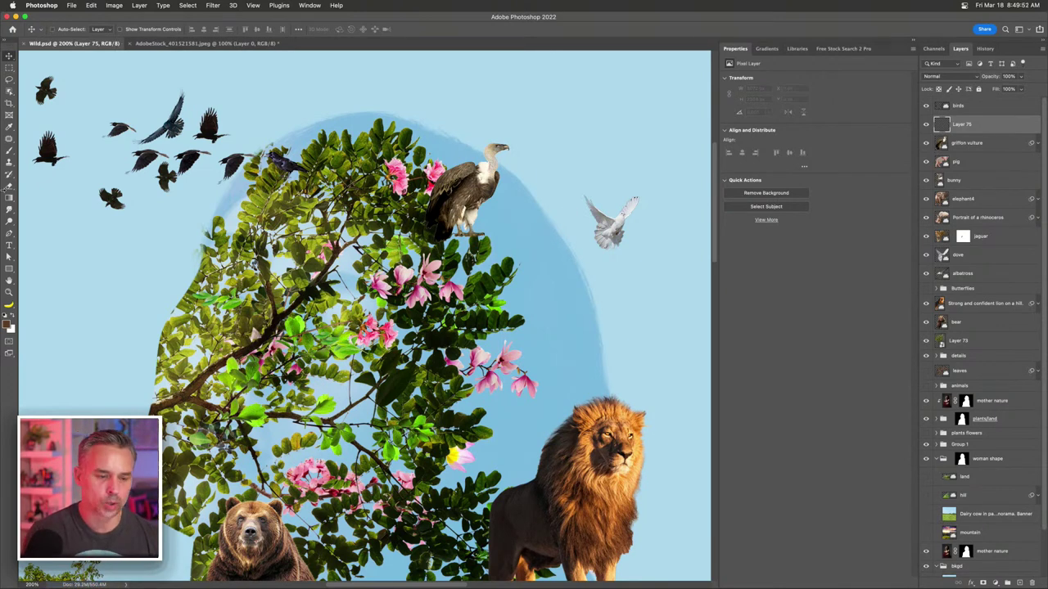
{"action": "left_click", "coordinate": [9, 233]}
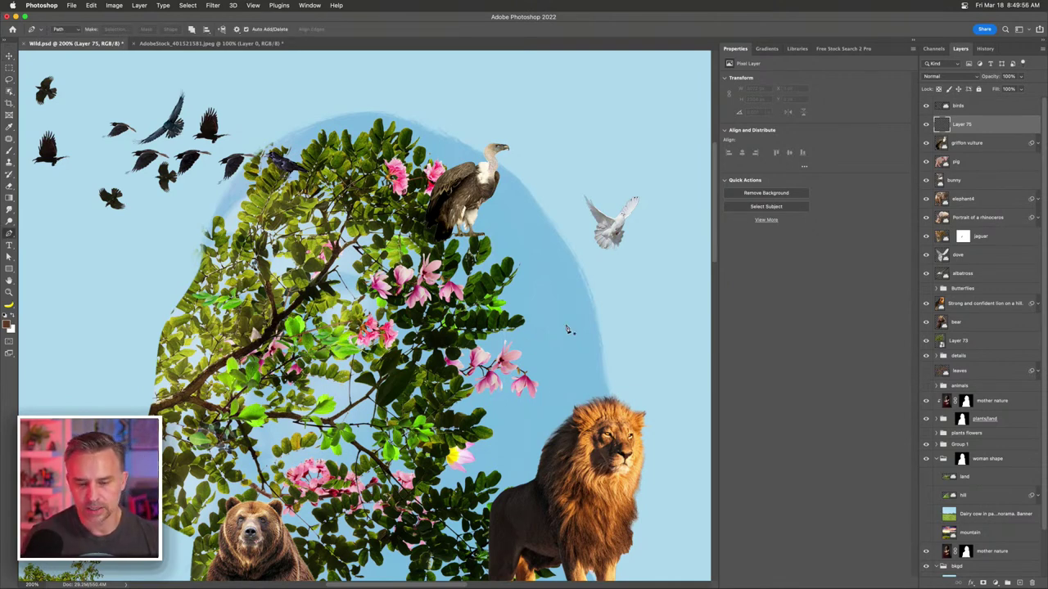
{"action": "scroll", "coordinate": [362, 229], "scroll_direction": "left", "scroll_amount": 5}
{"action": "scroll", "coordinate": [362, 229], "scroll_direction": "down", "scroll_amount": 2}
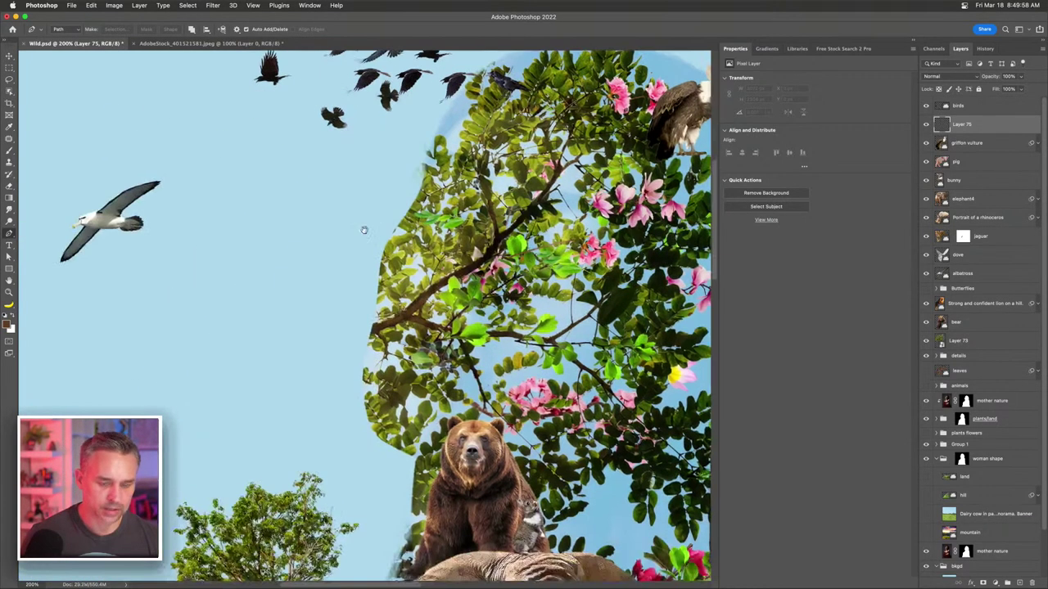
{"action": "scroll", "coordinate": [453, 258], "scroll_direction": "right", "scroll_amount": 7}
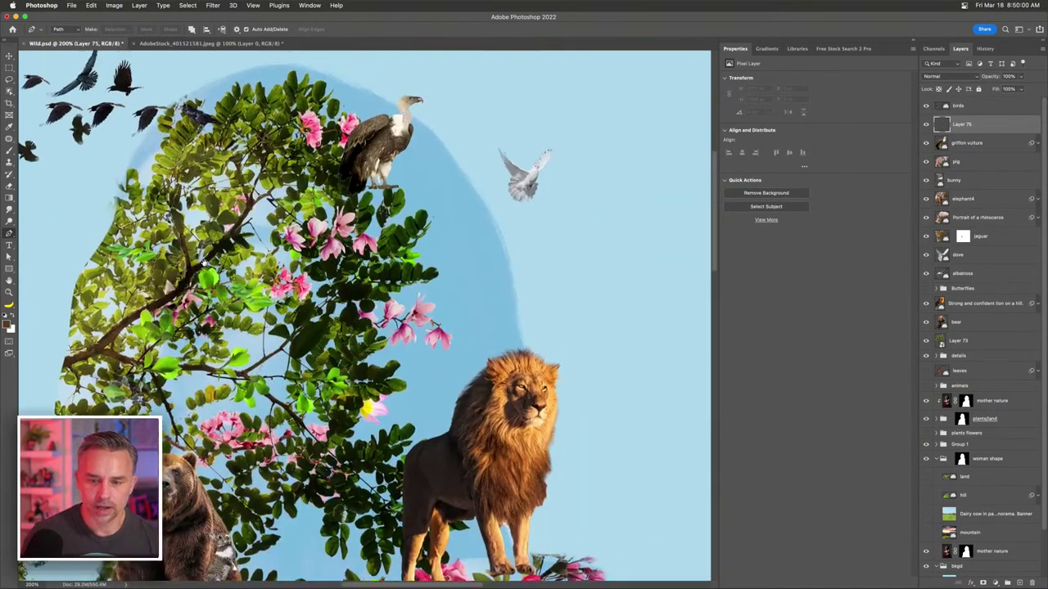
{"action": "scroll", "coordinate": [480, 358], "scroll_direction": "up", "scroll_amount": 1}
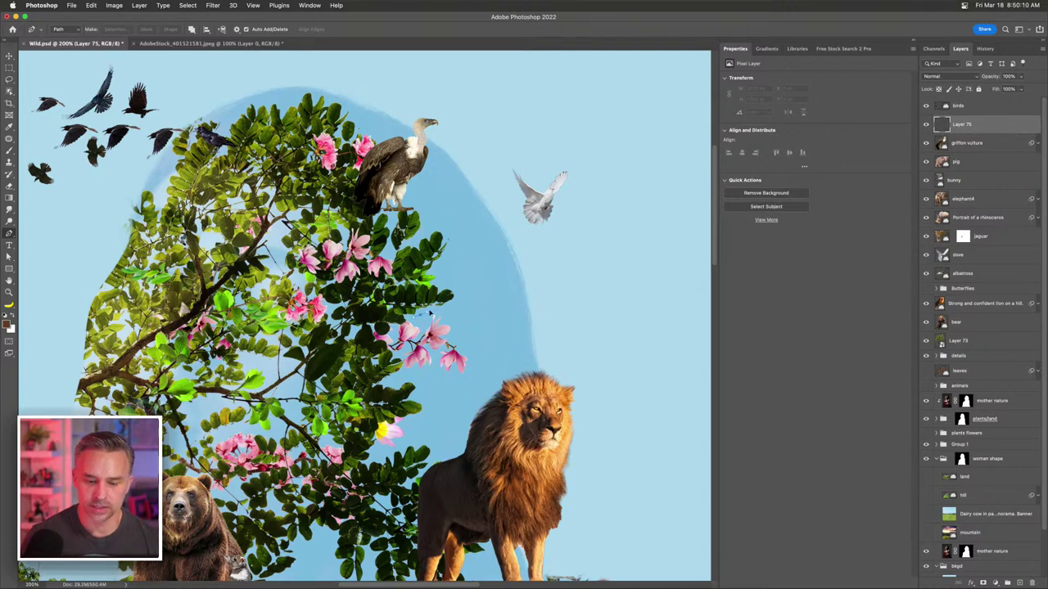
- Draw a wavy three-anchor path across the sky right of the tree, keeping the pen in Path mode
{"action": "left_click", "coordinate": [429, 313]}
{"action": "left_click_drag", "start_coordinate": [543, 283], "coordinate": [573, 293]}
{"action": "left_click_drag", "start_coordinate": [620, 320], "coordinate": [697, 298]}
{"action": "key", "text": "Return"}
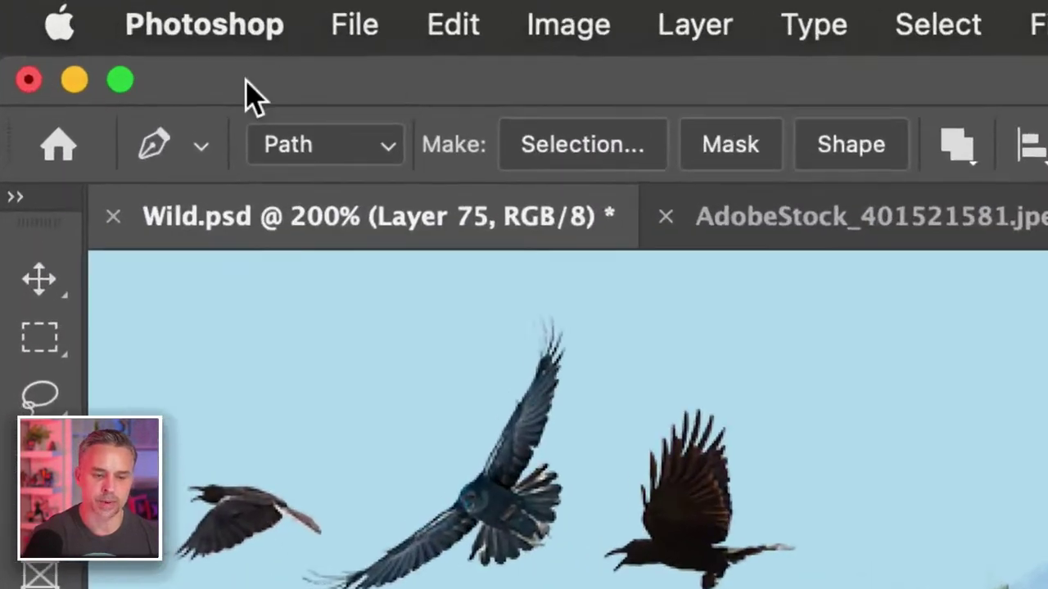
{"action": "left_click", "coordinate": [61, 28]}
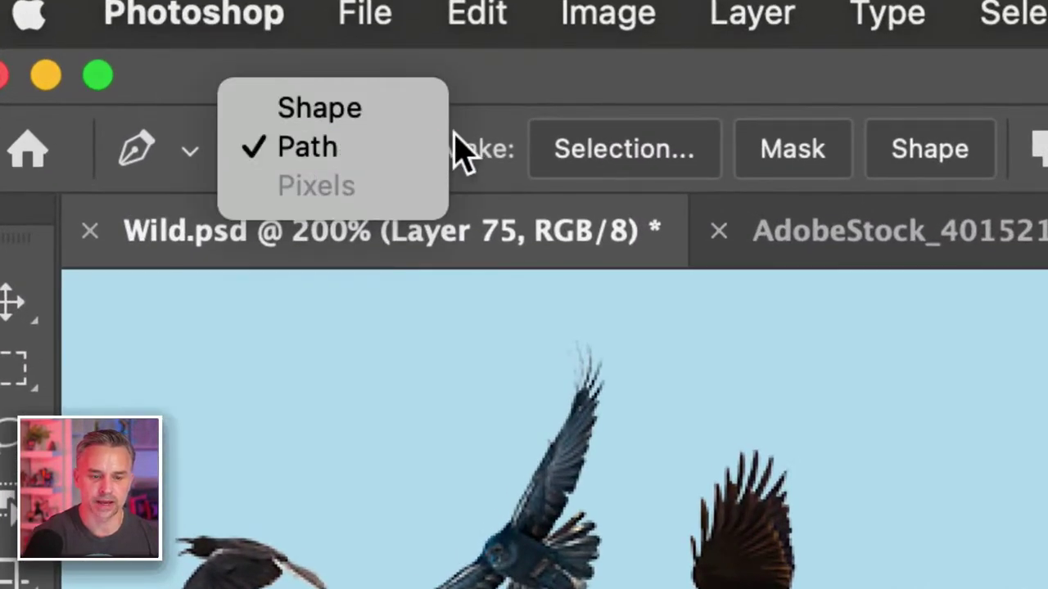
{"action": "left_click", "coordinate": [364, 147]}
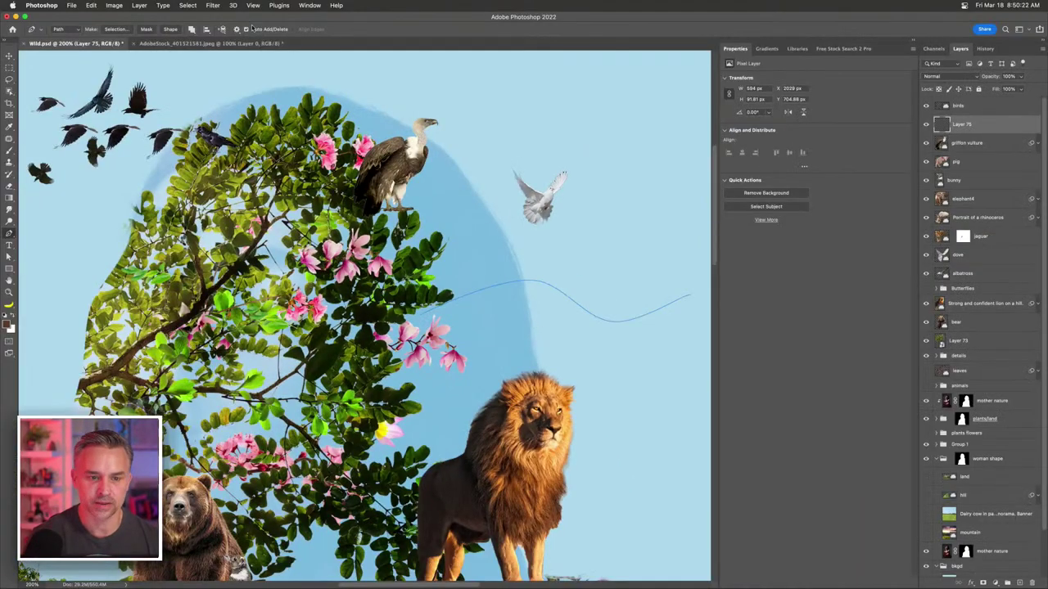
- Float the Paths panel from the Window menu and delete the old wavy Work Path
{"action": "left_click", "coordinate": [310, 5]}
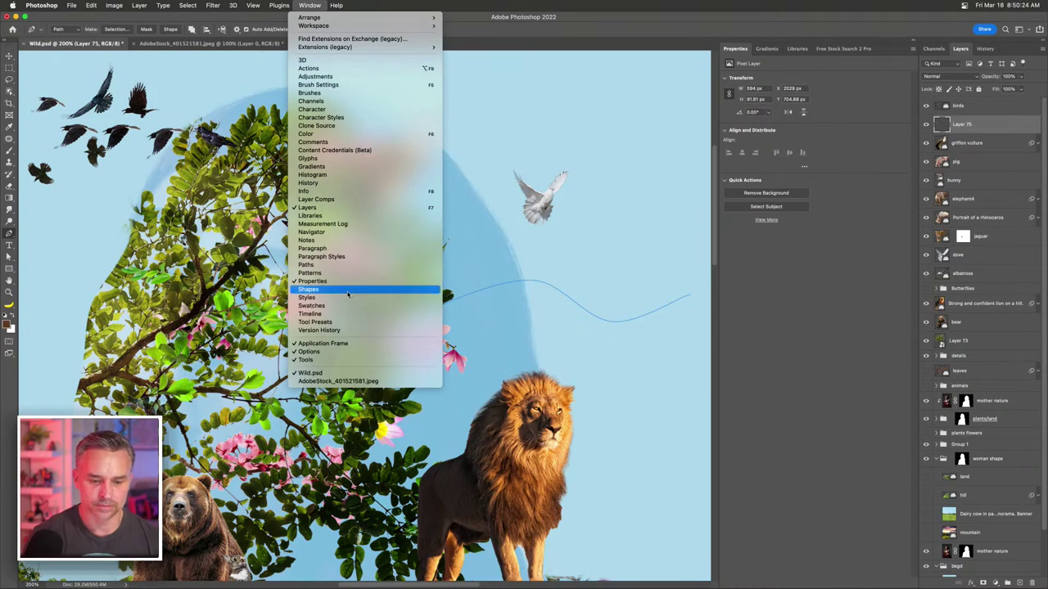
{"action": "left_click", "coordinate": [311, 264]}
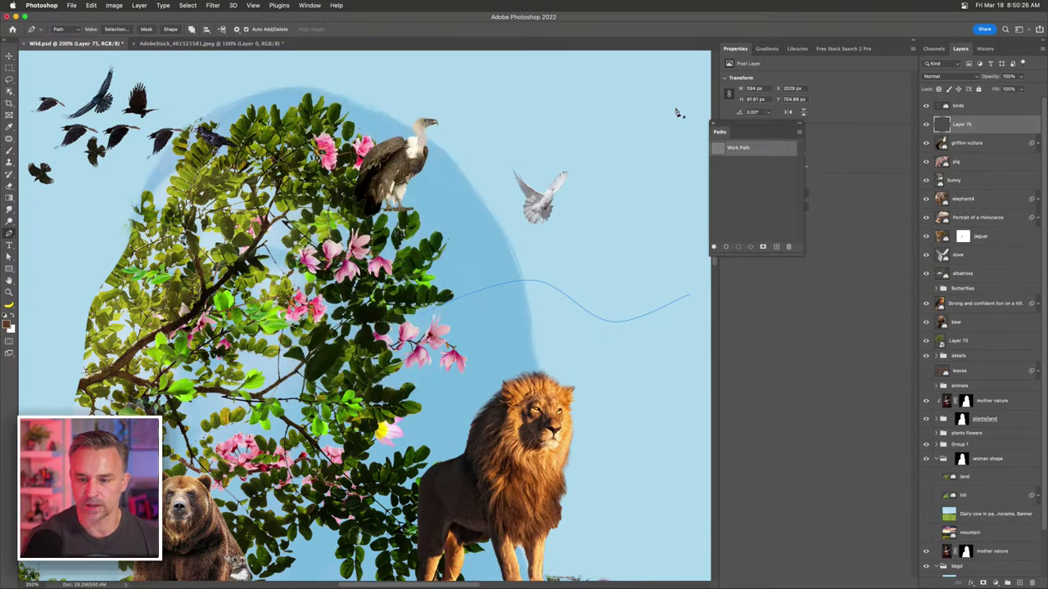
{"action": "left_click_drag", "start_coordinate": [739, 131], "coordinate": [576, 360]}
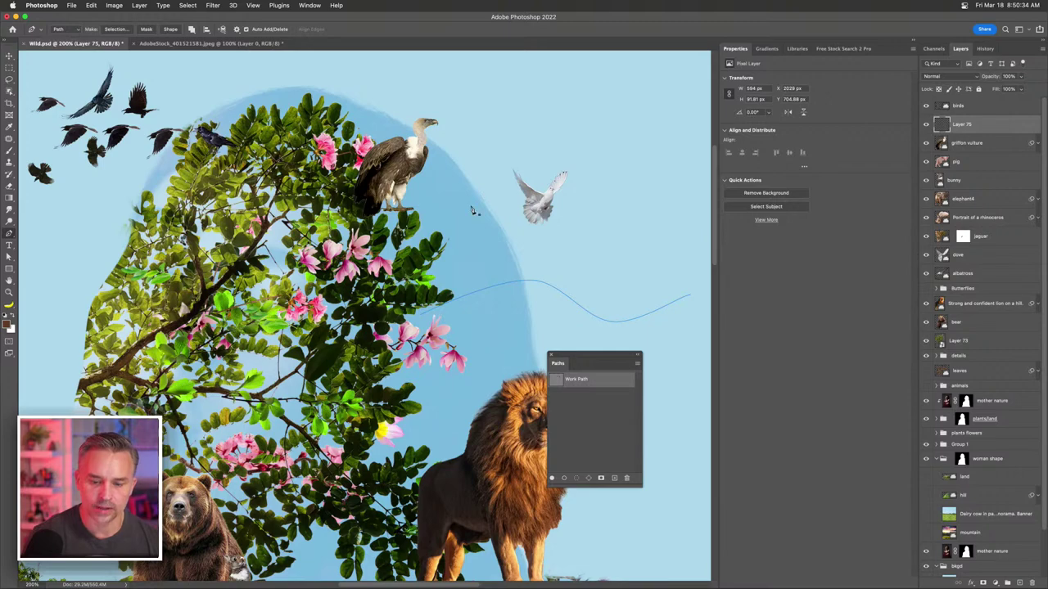
{"action": "scroll", "coordinate": [484, 332], "scroll_direction": "down", "scroll_amount": 10}
{"action": "scroll", "coordinate": [311, 102], "scroll_direction": "left", "scroll_amount": 3}
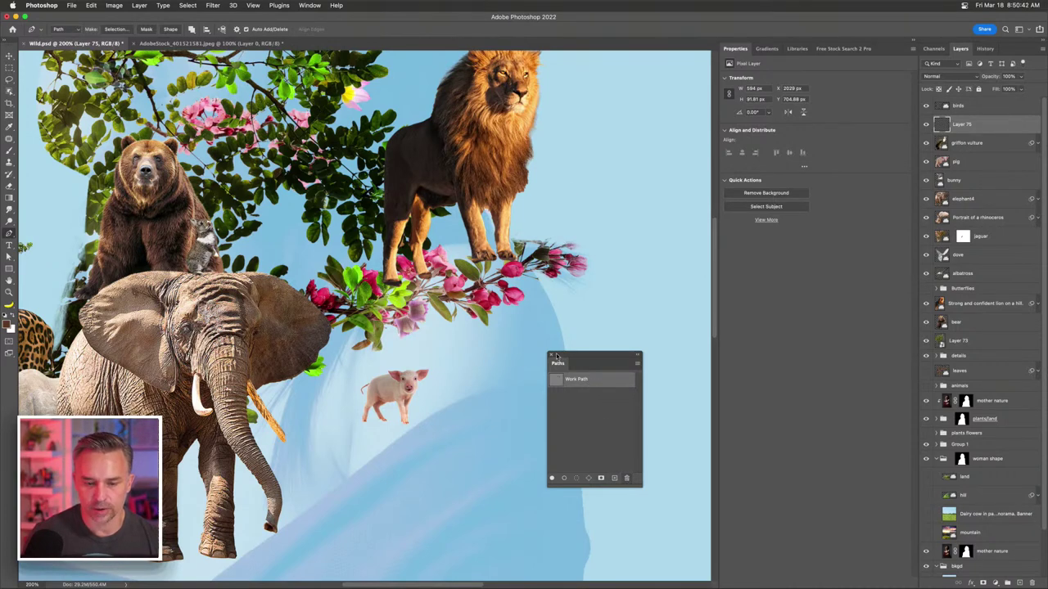
{"action": "left_click", "coordinate": [627, 478]}
{"action": "left_click", "coordinate": [536, 205]}
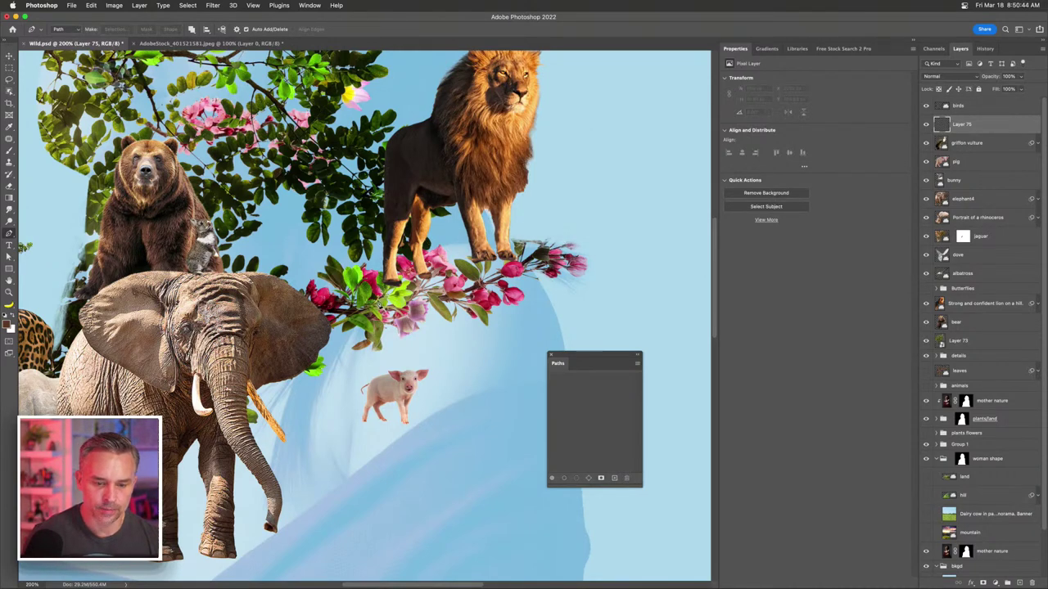
- Draw a new curved path from under the lion's paws down the cloth's edge
{"action": "left_click", "coordinate": [378, 304]}
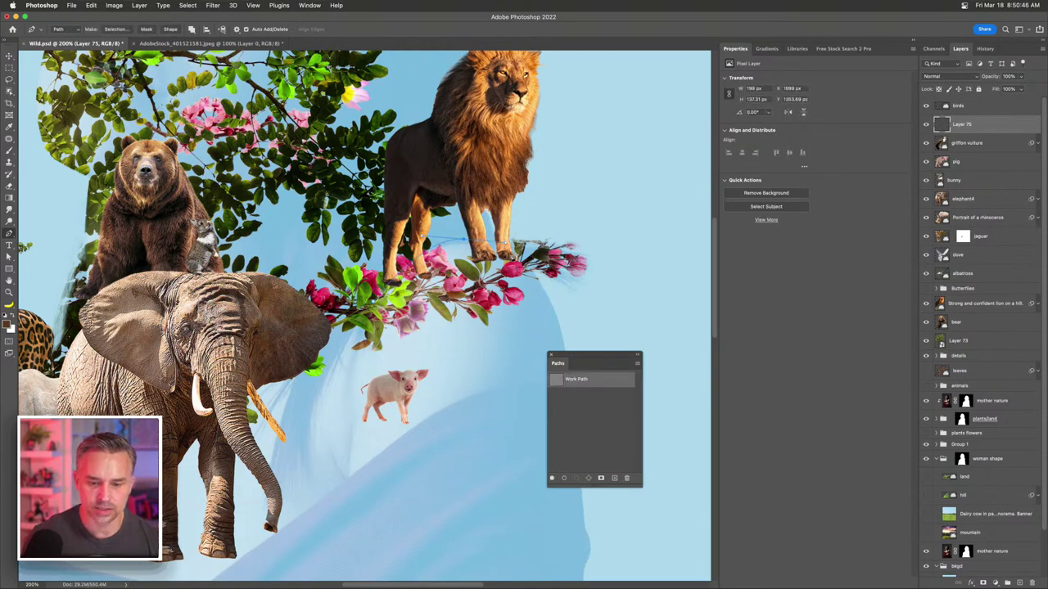
{"action": "left_click_drag", "start_coordinate": [544, 284], "coordinate": [555, 311]}
{"action": "left_click_drag", "start_coordinate": [594, 357], "coordinate": [744, 245]}
{"action": "left_click", "coordinate": [580, 471]}
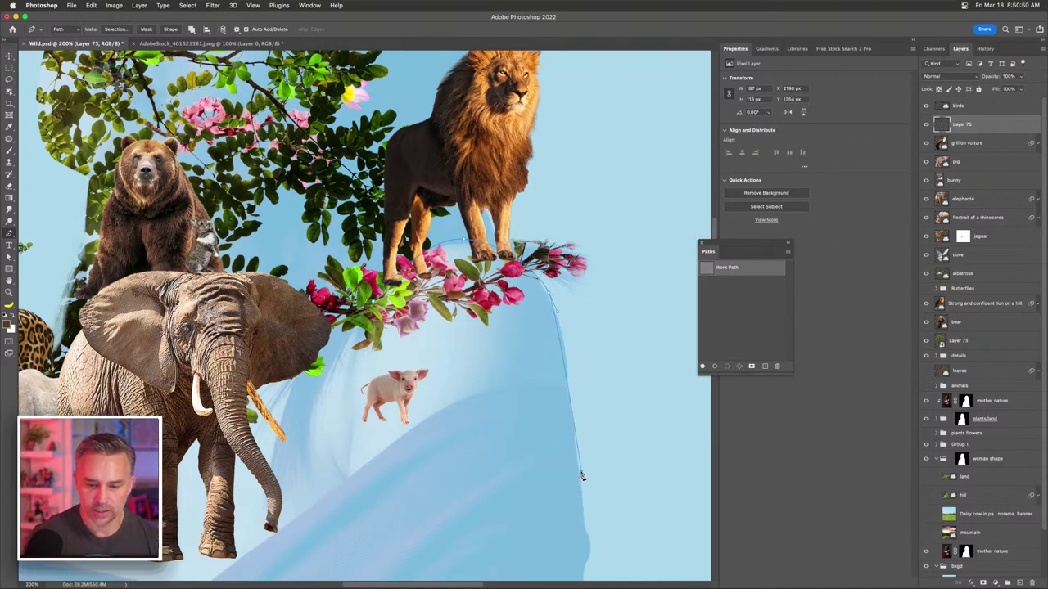
{"action": "left_click", "coordinate": [589, 540]}
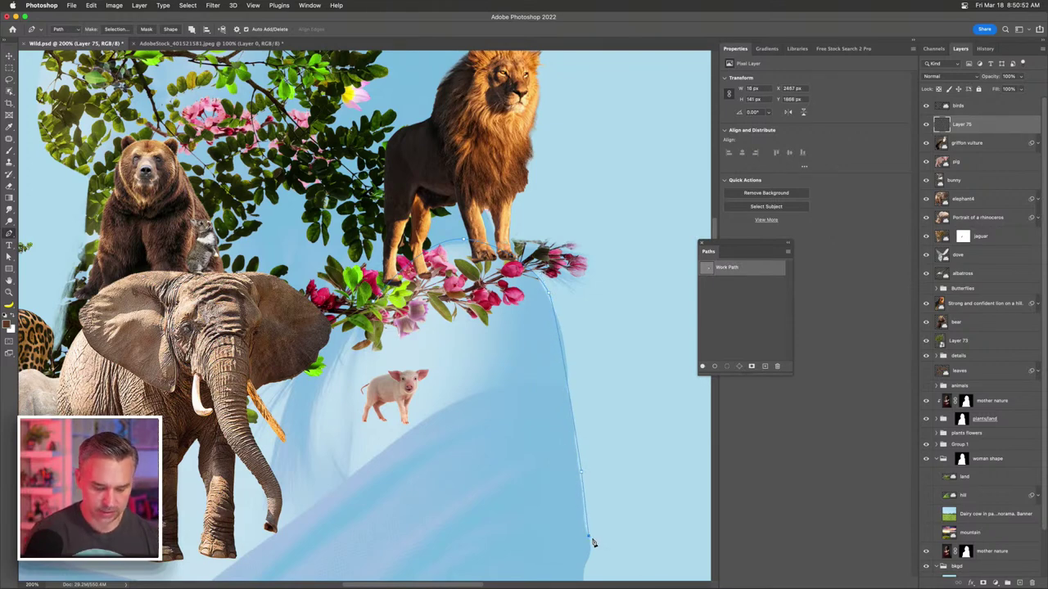
{"action": "left_click_drag", "start_coordinate": [737, 253], "coordinate": [637, 239]}
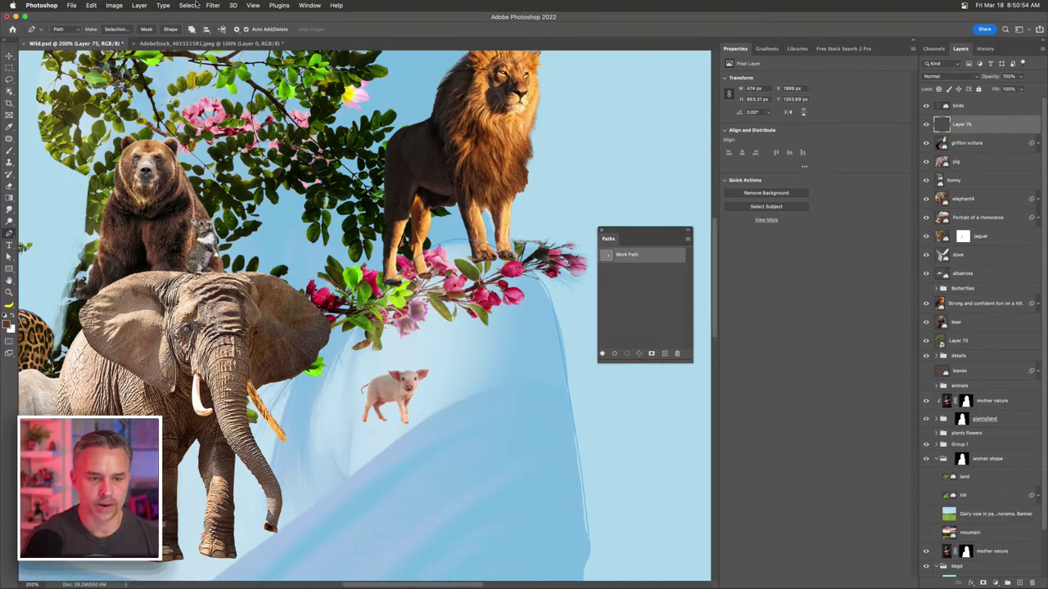
- Render a '2: Redwood' tree with Filter > Render > Tree along the curved path
{"action": "left_click", "coordinate": [213, 5]}
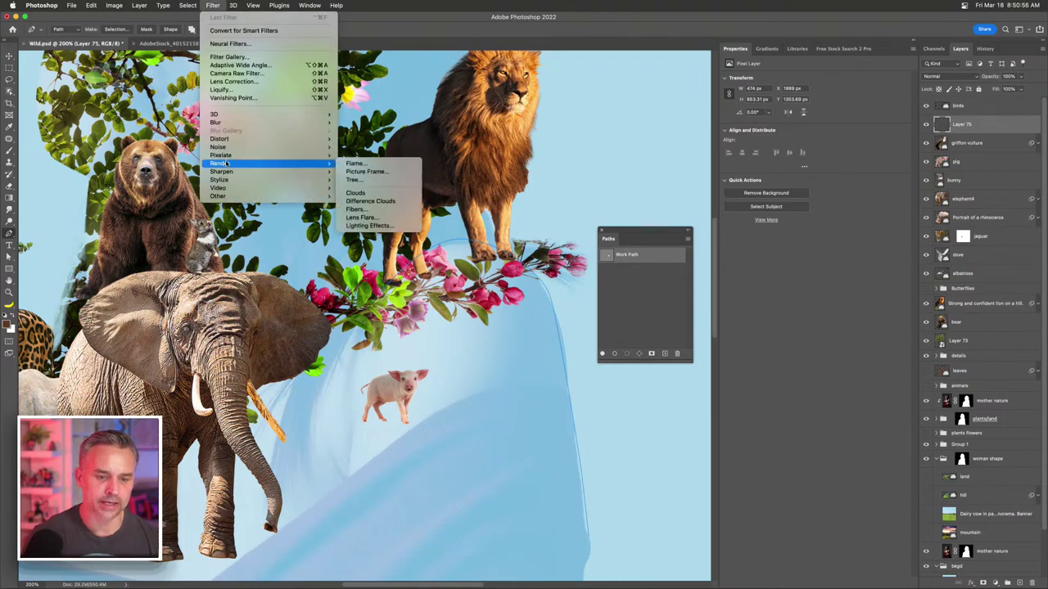
{"action": "mouse_move", "coordinate": [294, 163]}
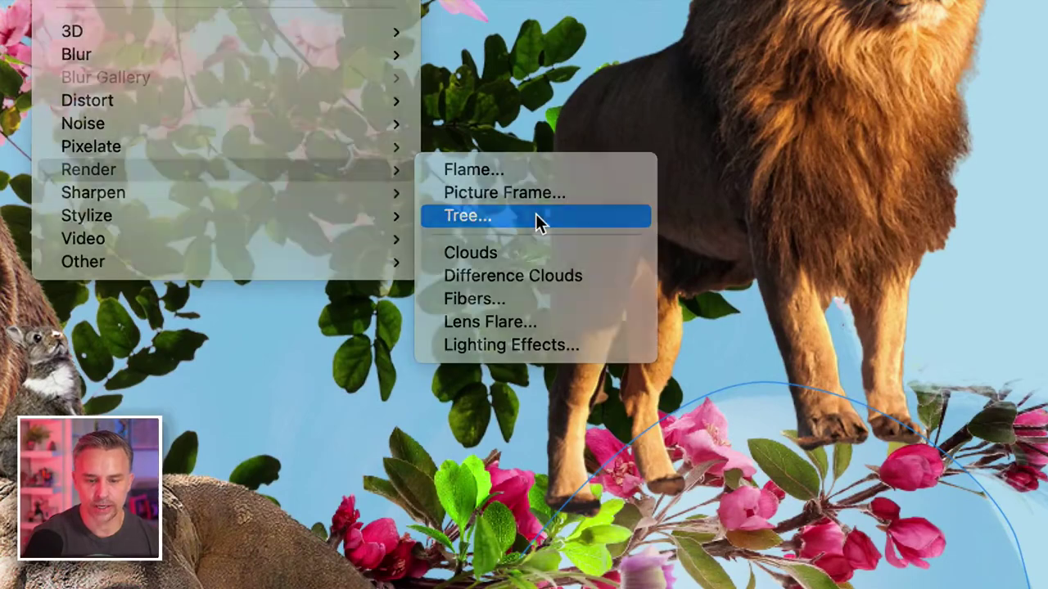
{"action": "left_click", "coordinate": [535, 213]}
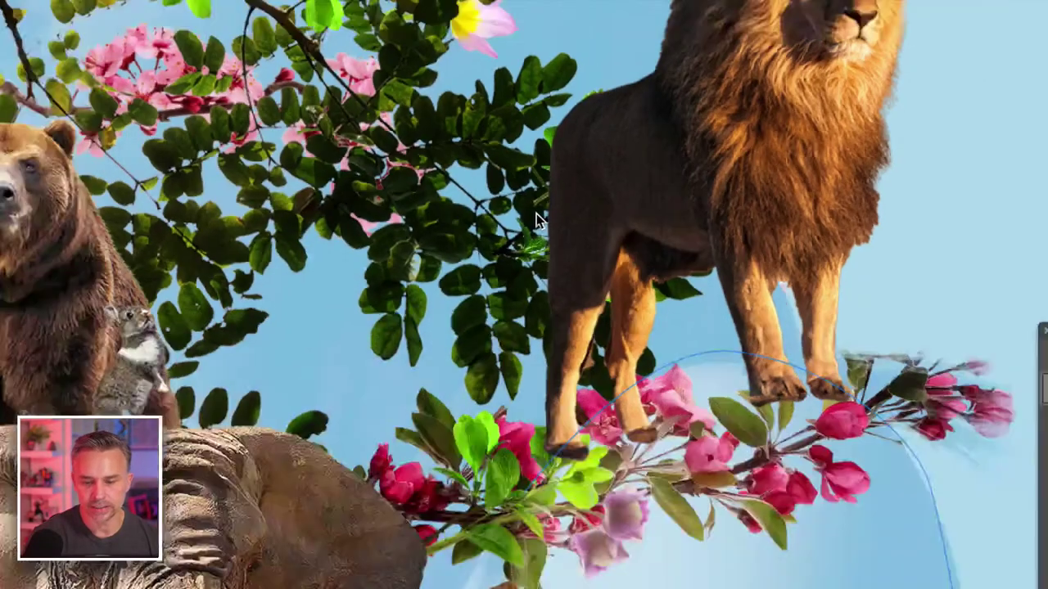
{"action": "left_click_drag", "start_coordinate": [413, 179], "coordinate": [612, 179]}
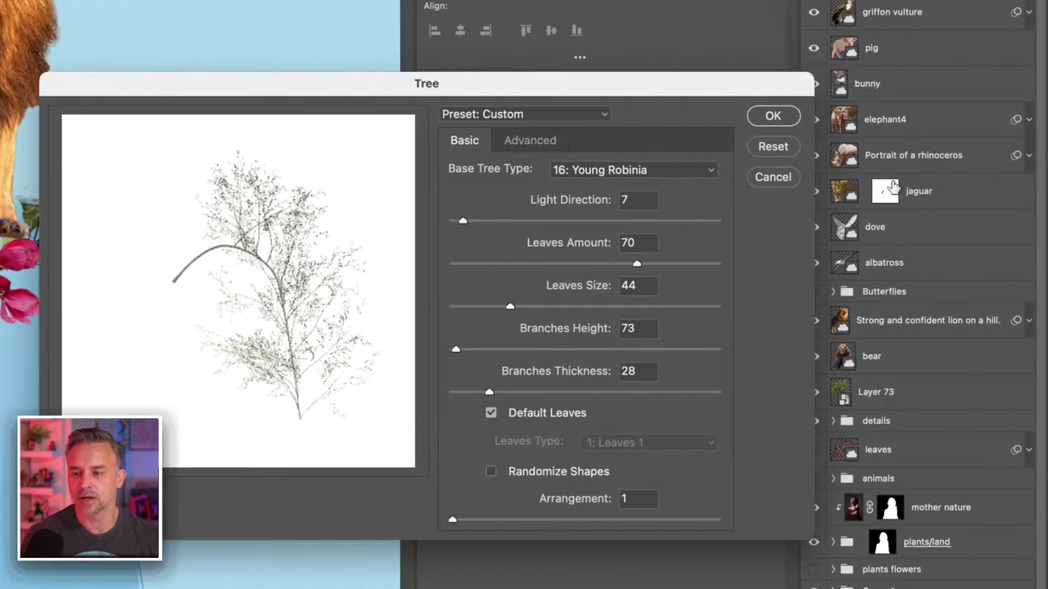
{"action": "left_click", "coordinate": [998, 169]}
{"action": "left_click", "coordinate": [624, 201]}
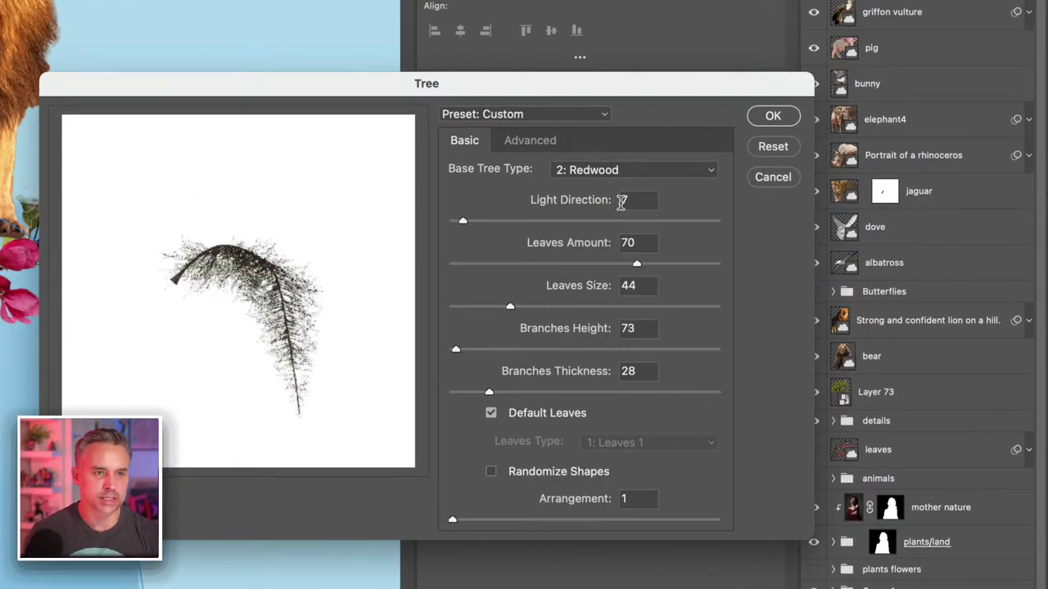
{"action": "left_click", "coordinate": [773, 116]}
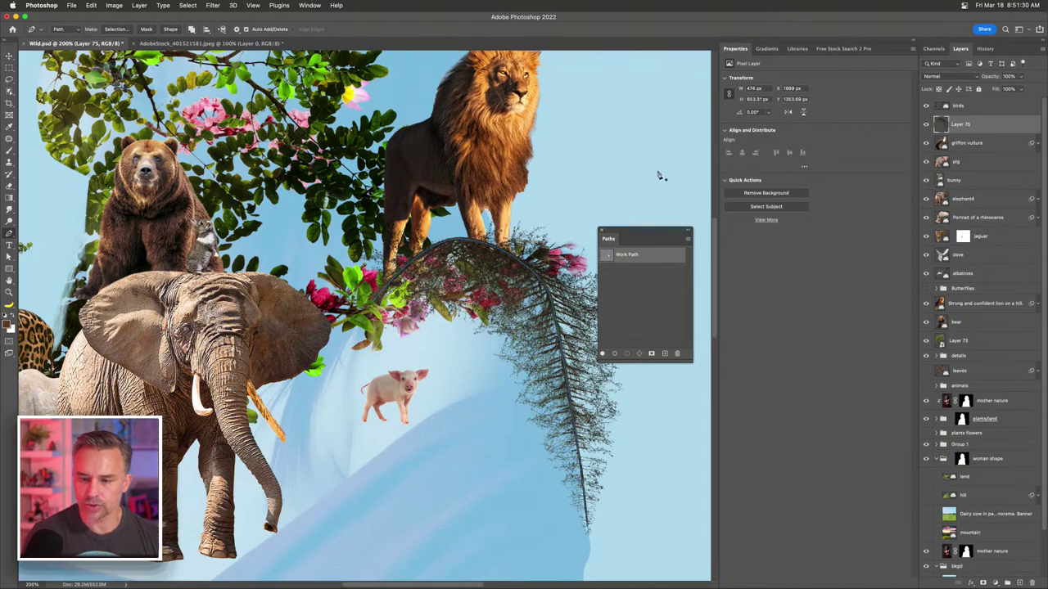
- Save the work path as 'shoulder' and deselect it
{"action": "left_click", "coordinate": [688, 241]}
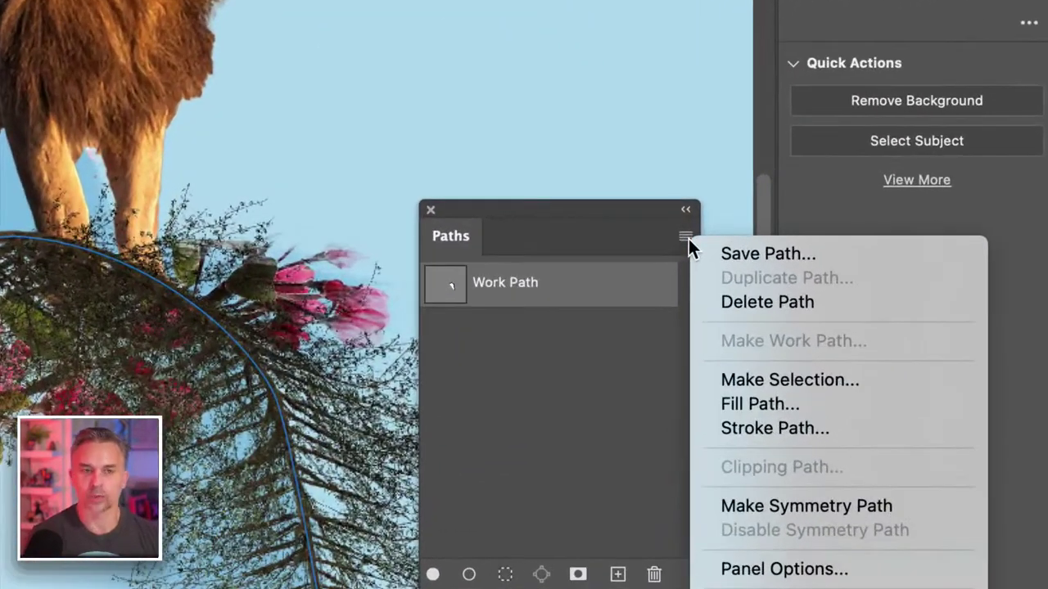
{"action": "left_click", "coordinate": [743, 252]}
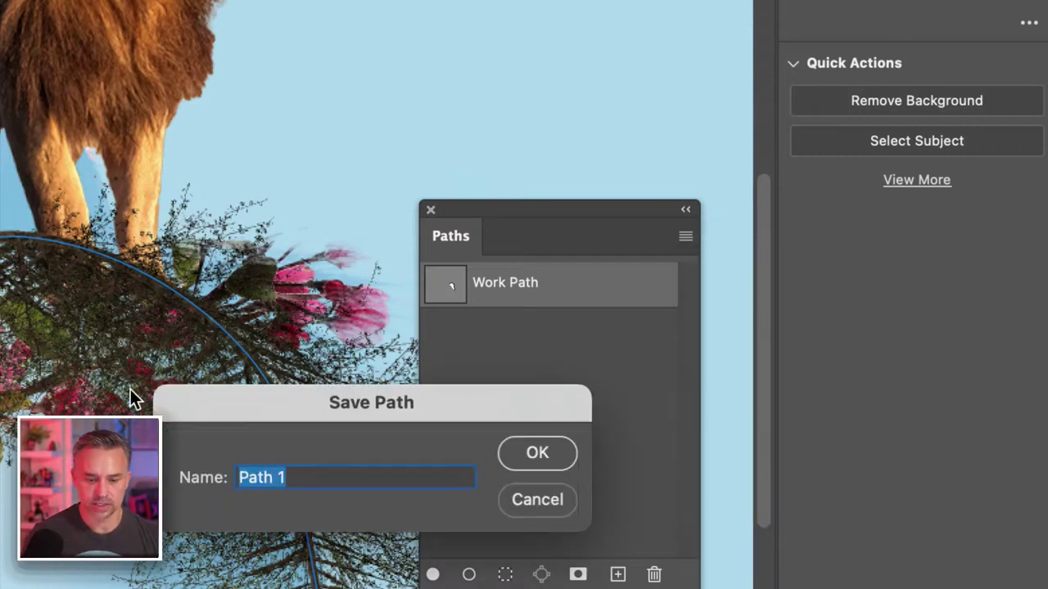
{"action": "type", "text": "shoulder"}
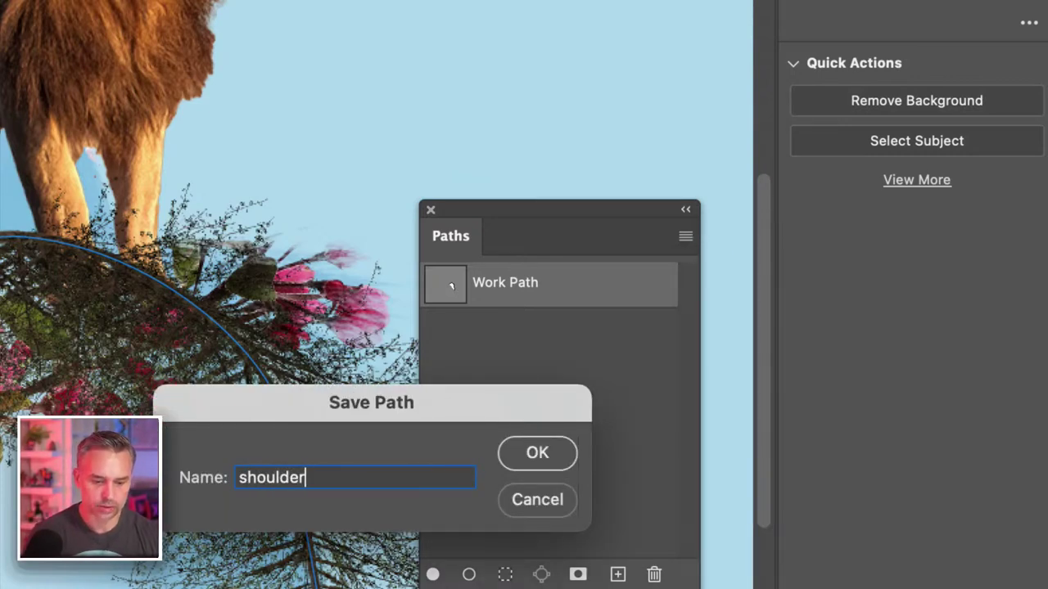
{"action": "key", "text": "Return"}
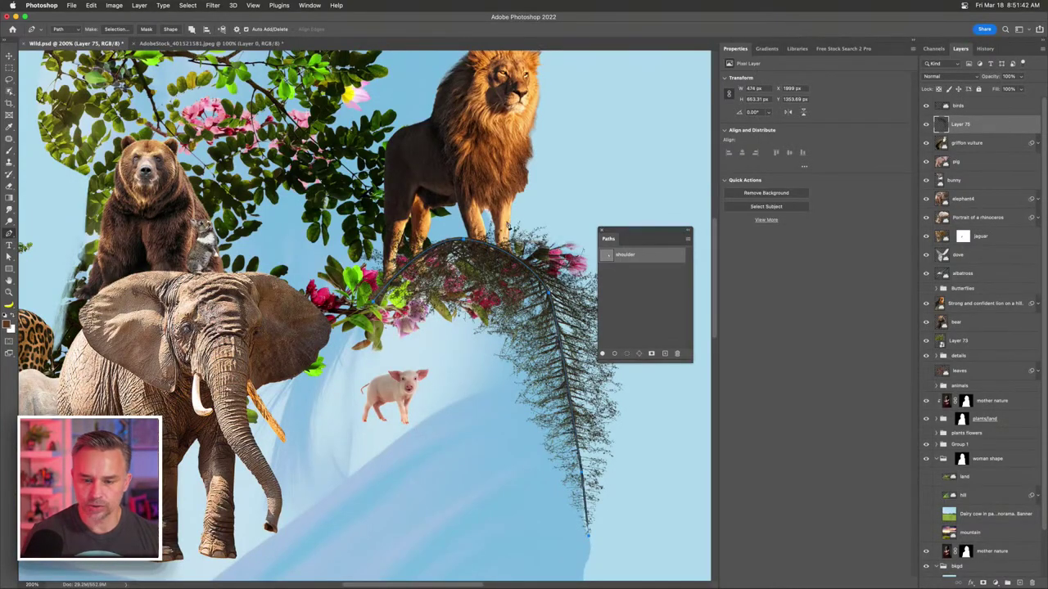
{"action": "left_click", "coordinate": [637, 312]}
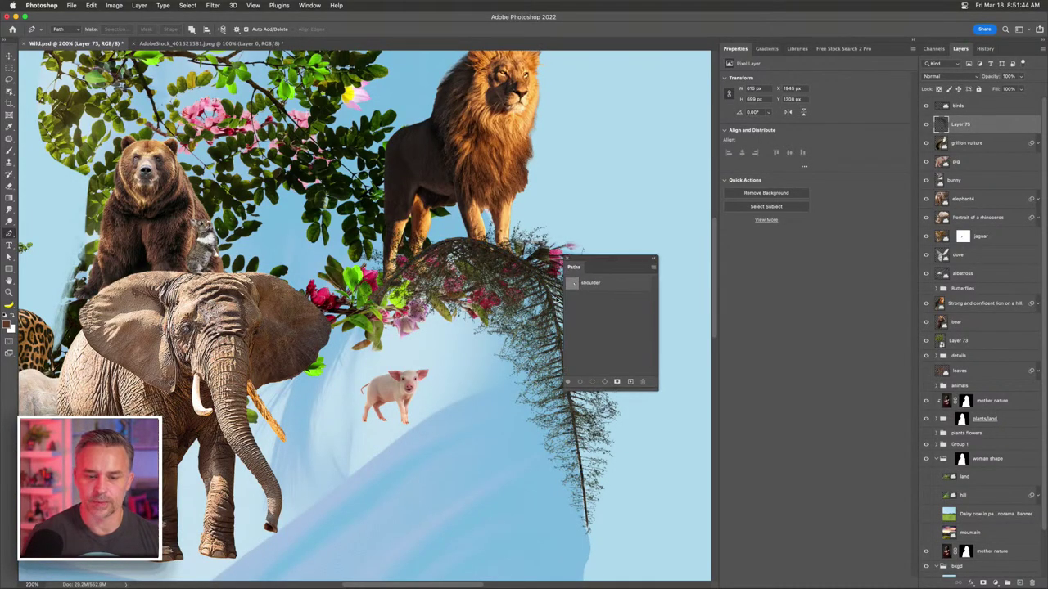
{"action": "left_click_drag", "start_coordinate": [637, 230], "coordinate": [266, 336]}
- Raise the Redwood tree's saturation to +47 with Hue/Saturation
{"action": "key", "text": "super+u"}
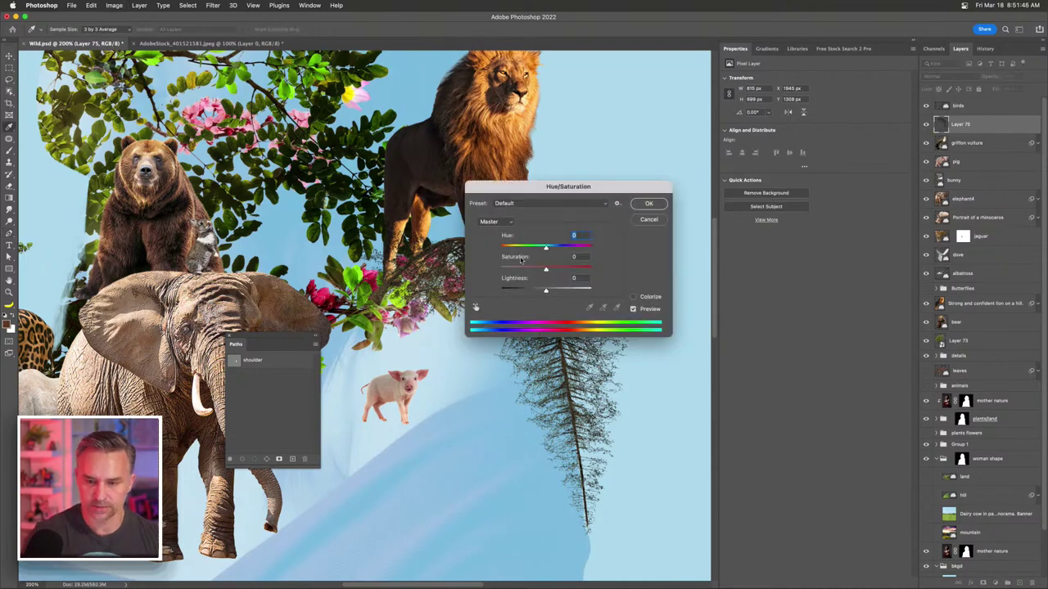
{"action": "left_click_drag", "start_coordinate": [569, 270], "coordinate": [565, 270]}
{"action": "left_click_drag", "start_coordinate": [528, 195], "coordinate": [750, 244]}
{"action": "key", "text": "Return"}
{"action": "key", "text": "super+minus"}
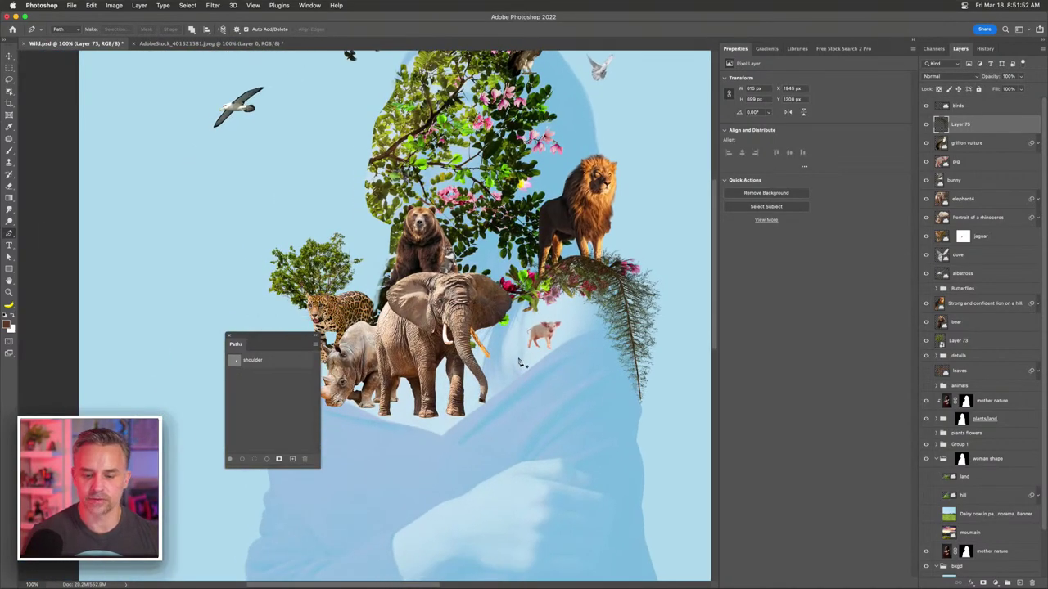
- Start a path beneath the rhino and run it under the elephant's feet
{"action": "key", "text": "super+equal"}
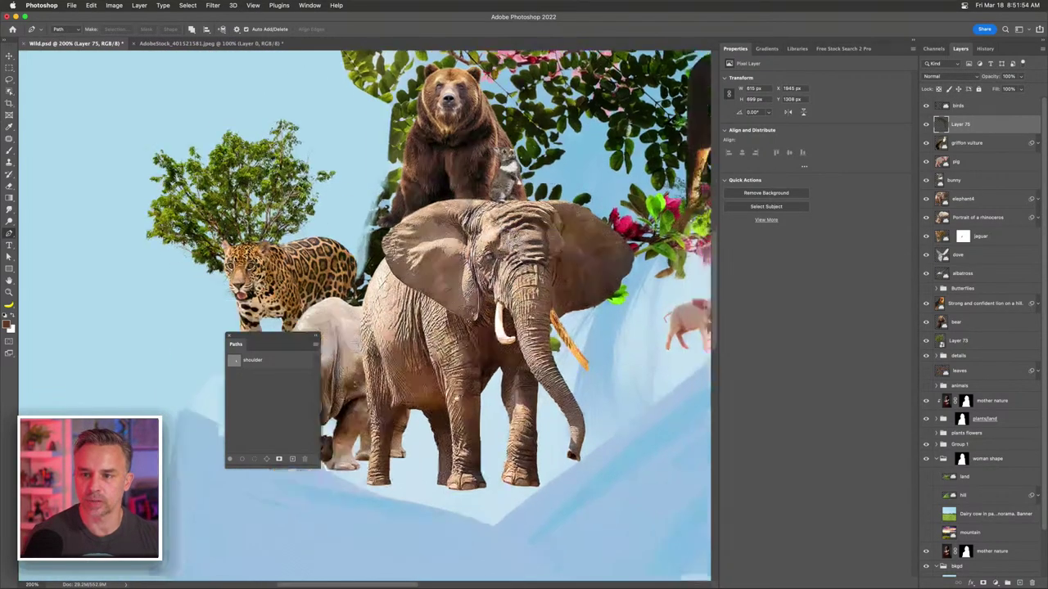
{"action": "scroll", "coordinate": [458, 343], "scroll_direction": "down", "scroll_amount": 2}
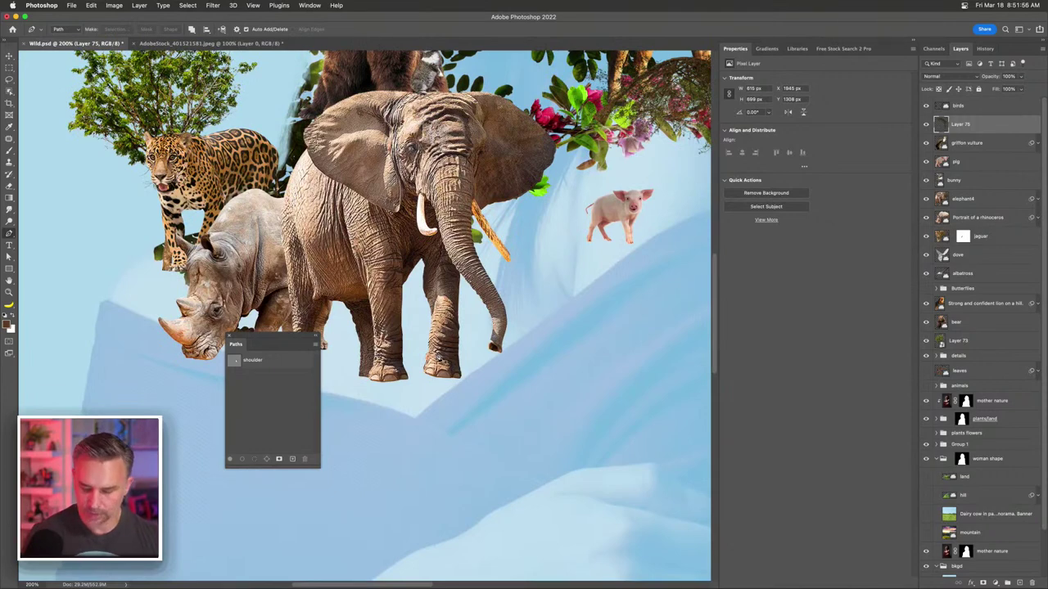
{"action": "left_click_drag", "start_coordinate": [483, 372], "coordinate": [427, 399]}
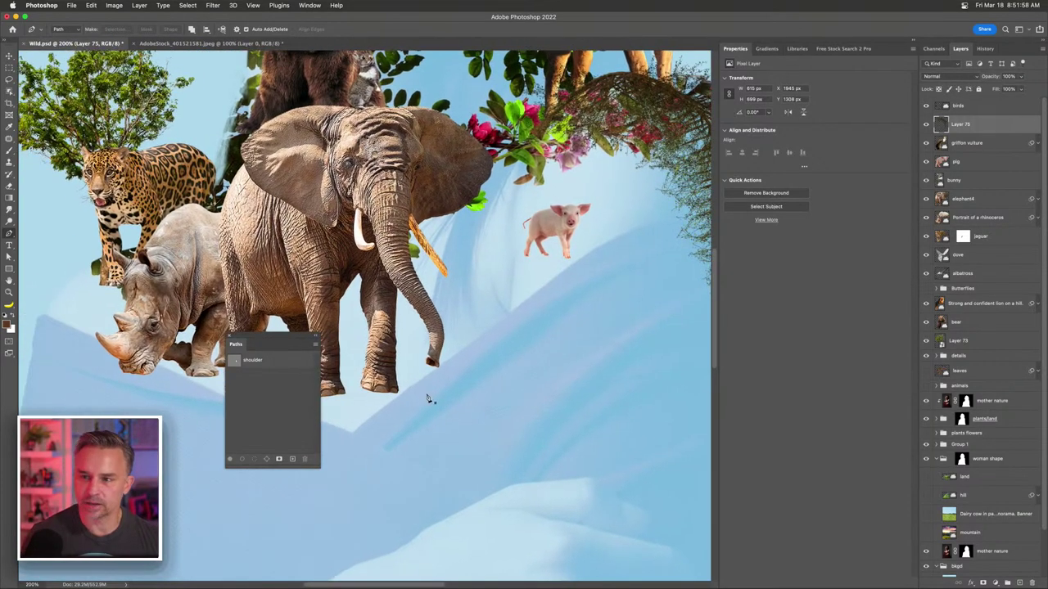
{"action": "left_click_drag", "start_coordinate": [262, 338], "coordinate": [122, 308]}
{"action": "left_click_drag", "start_coordinate": [232, 393], "coordinate": [289, 406]}
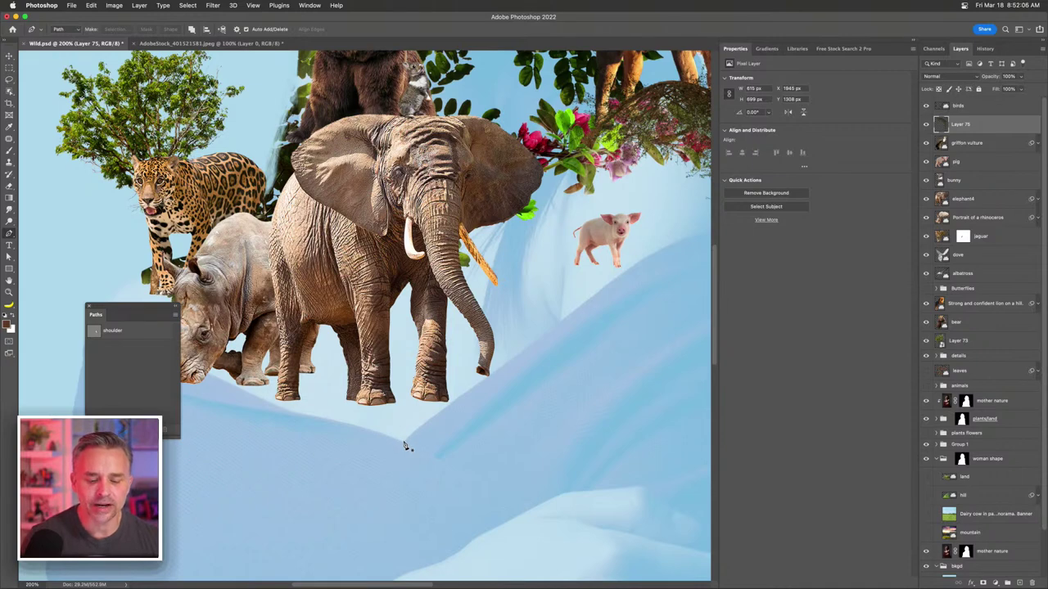
{"action": "scroll", "coordinate": [267, 412], "scroll_direction": "left", "scroll_amount": 3}
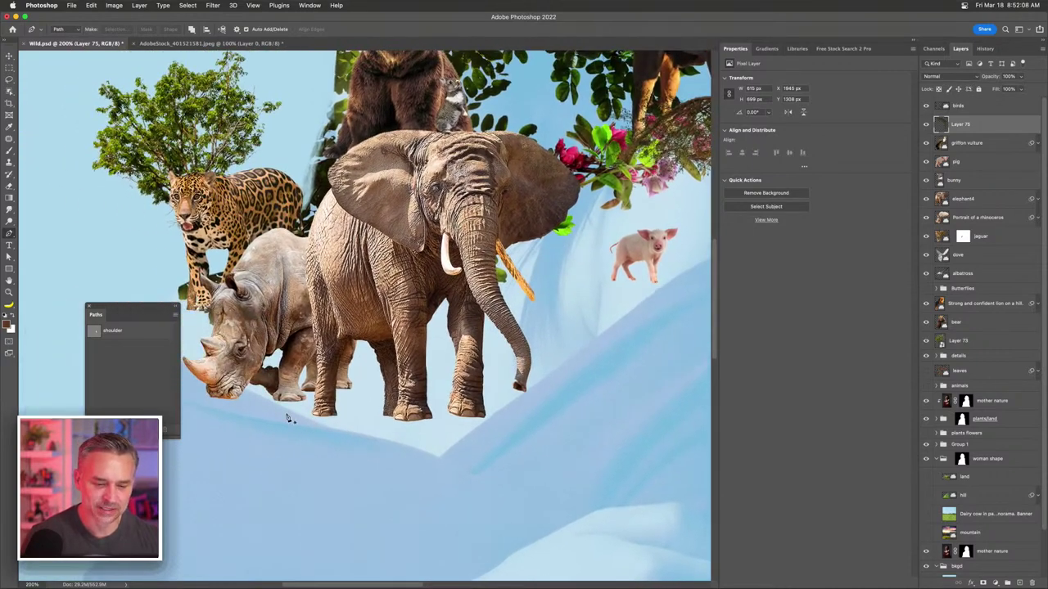
{"action": "left_click", "coordinate": [258, 395]}
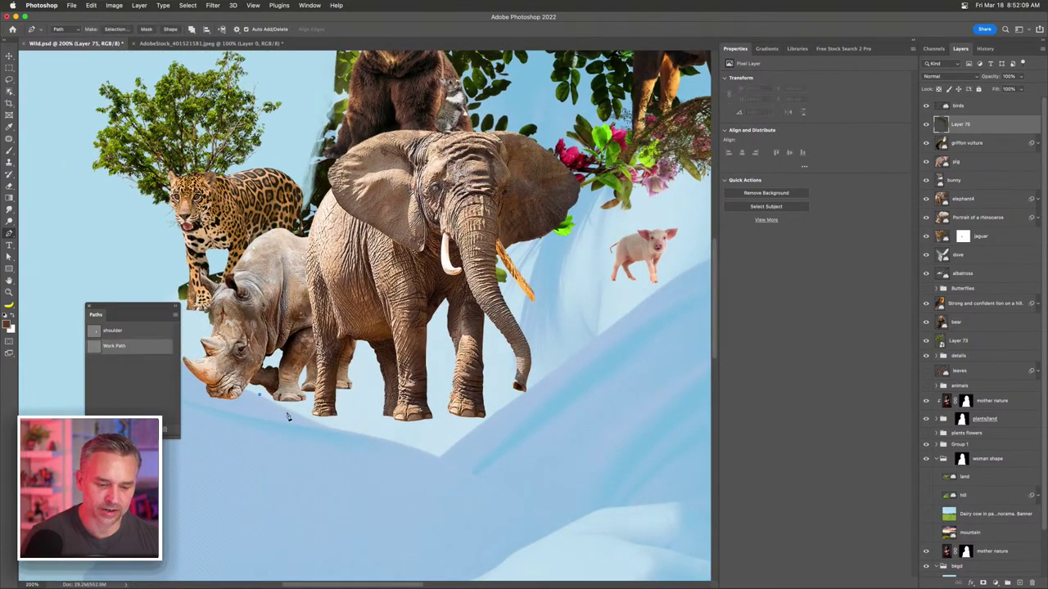
{"action": "left_click", "coordinate": [329, 427]}
{"action": "left_click", "coordinate": [391, 442]}
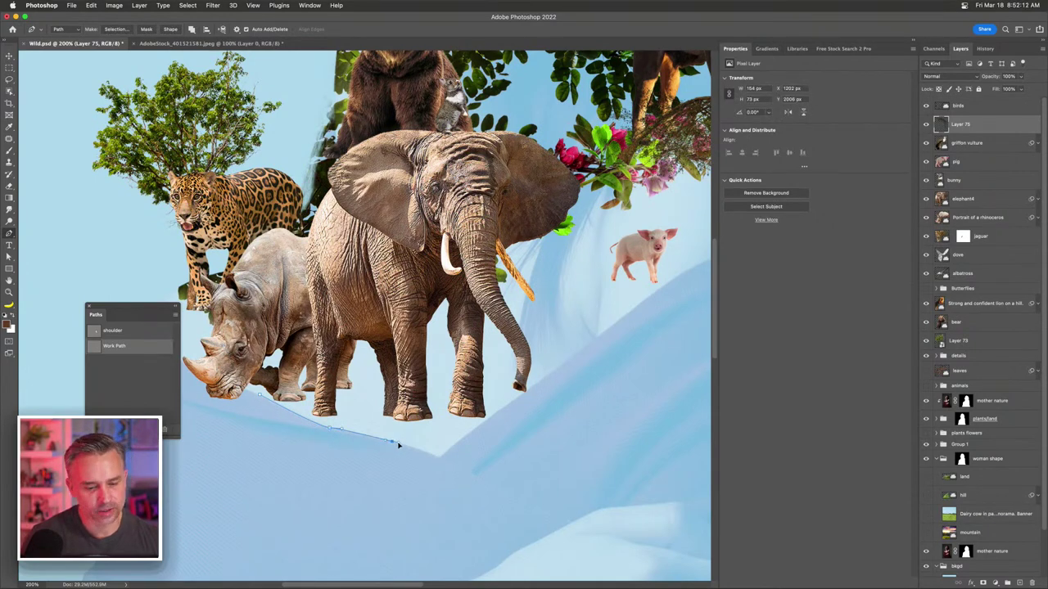
{"action": "left_click", "coordinate": [440, 459]}
- Continue the path up the chest slope past the pig and finish the Work Path
{"action": "left_click_drag", "start_coordinate": [510, 401], "coordinate": [366, 456]}
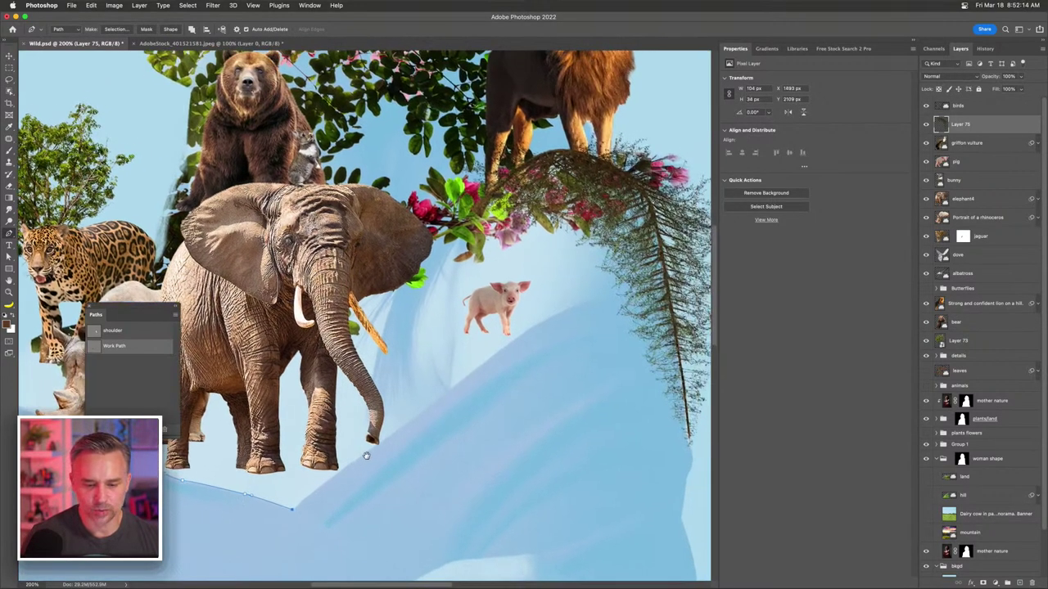
{"action": "left_click", "coordinate": [423, 411]}
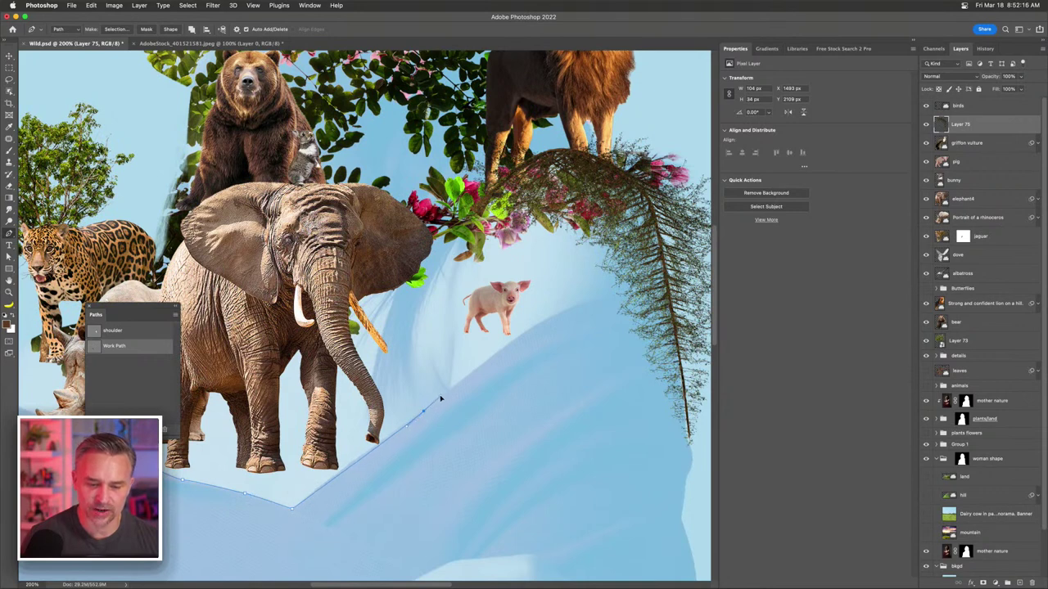
{"action": "left_click", "coordinate": [528, 335]}
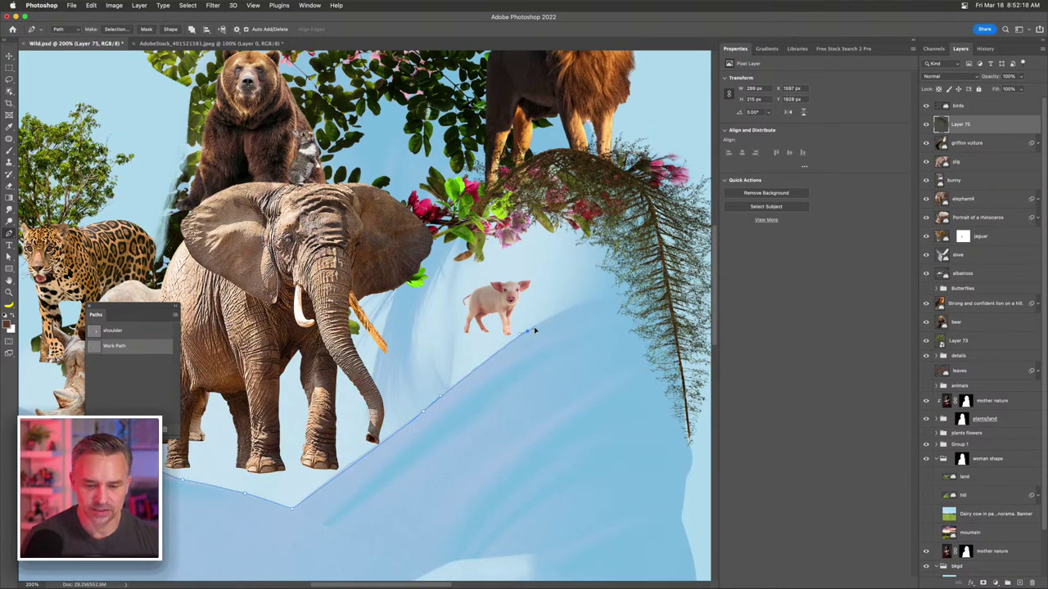
{"action": "left_click_drag", "start_coordinate": [607, 300], "coordinate": [639, 300]}
{"action": "key", "text": "Return"}
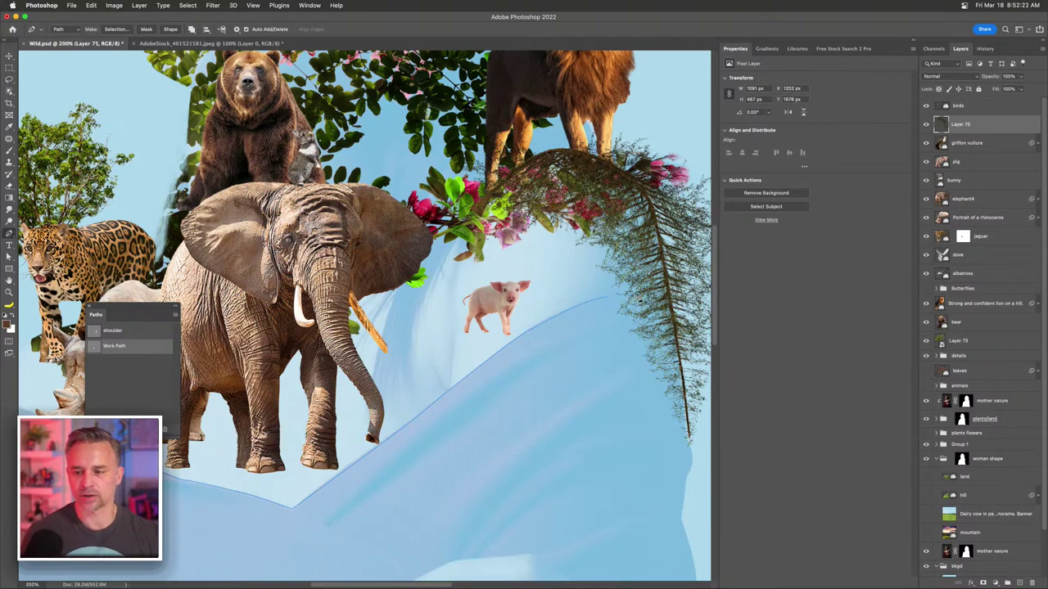
{"action": "left_click_drag", "start_coordinate": [178, 308], "coordinate": [583, 309]}
{"action": "left_click_drag", "start_coordinate": [212, 360], "coordinate": [366, 347]}
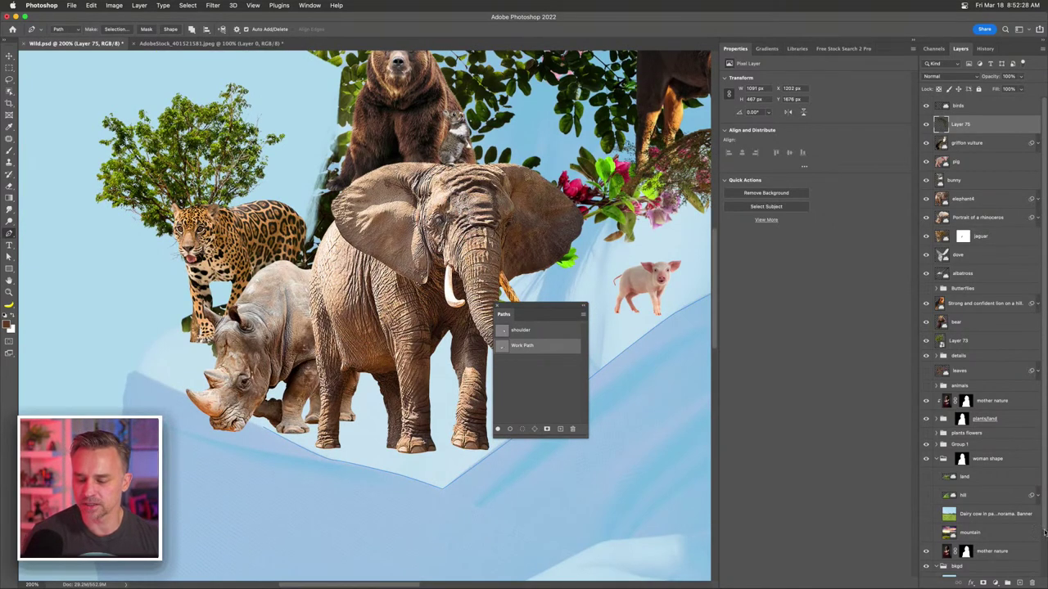
- Add a new empty layer, Layer 76
{"action": "left_click", "coordinate": [1018, 583]}
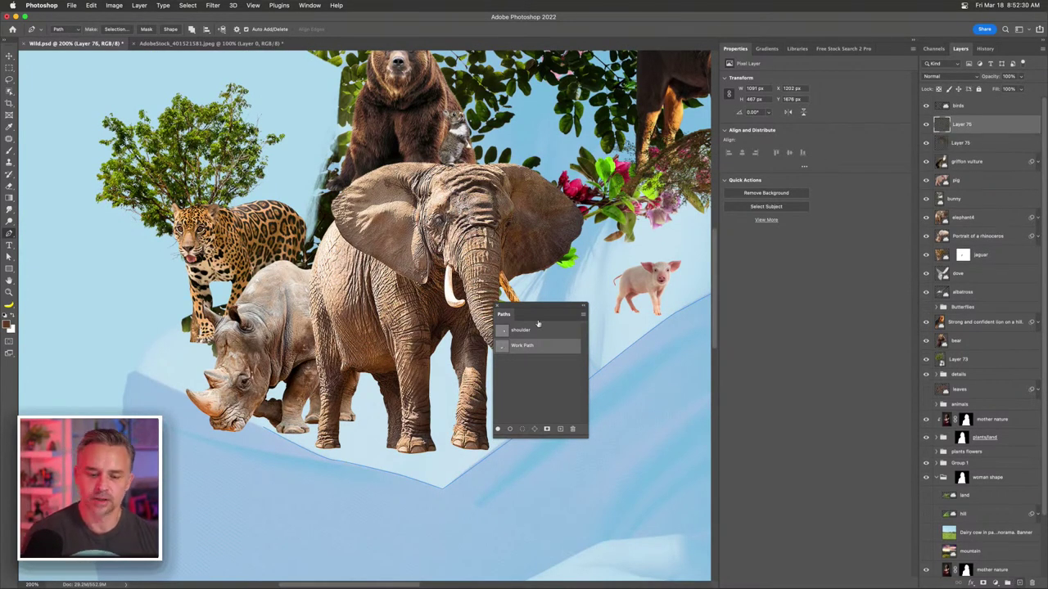
{"action": "left_click_drag", "start_coordinate": [527, 316], "coordinate": [541, 339]}
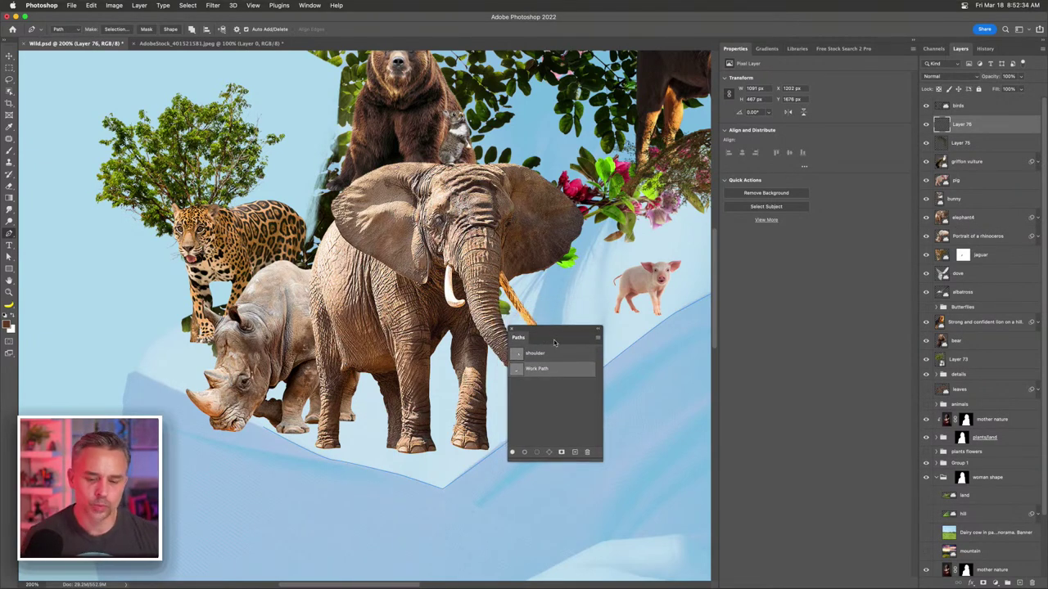
{"action": "left_click_drag", "start_coordinate": [553, 340], "coordinate": [565, 366]}
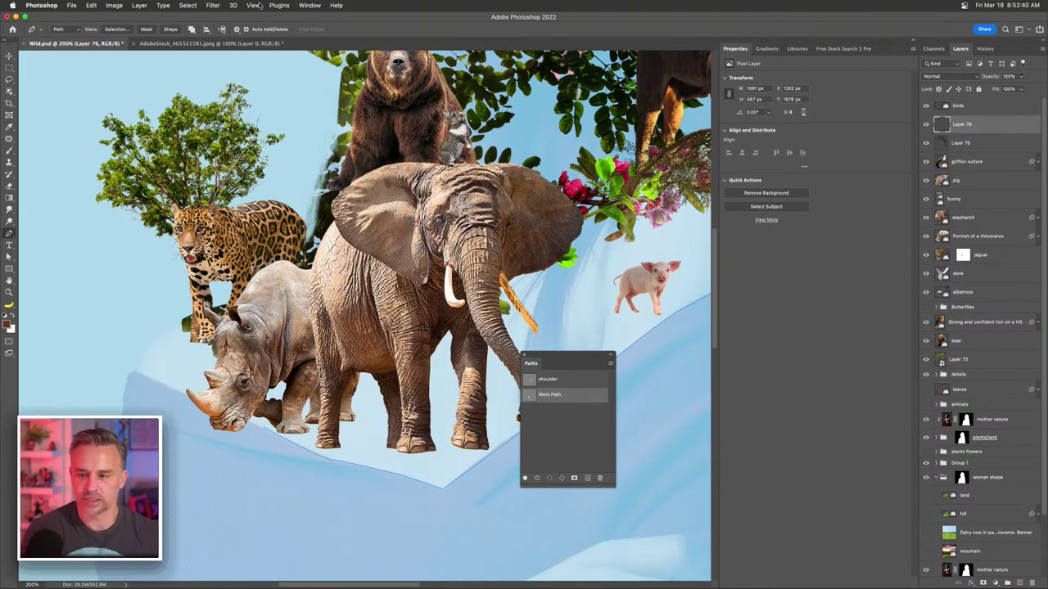
- Render a '16: Young Robinia' tree along the chest path and zoom out
{"action": "left_click", "coordinate": [211, 5]}
{"action": "mouse_move", "coordinate": [246, 162]}
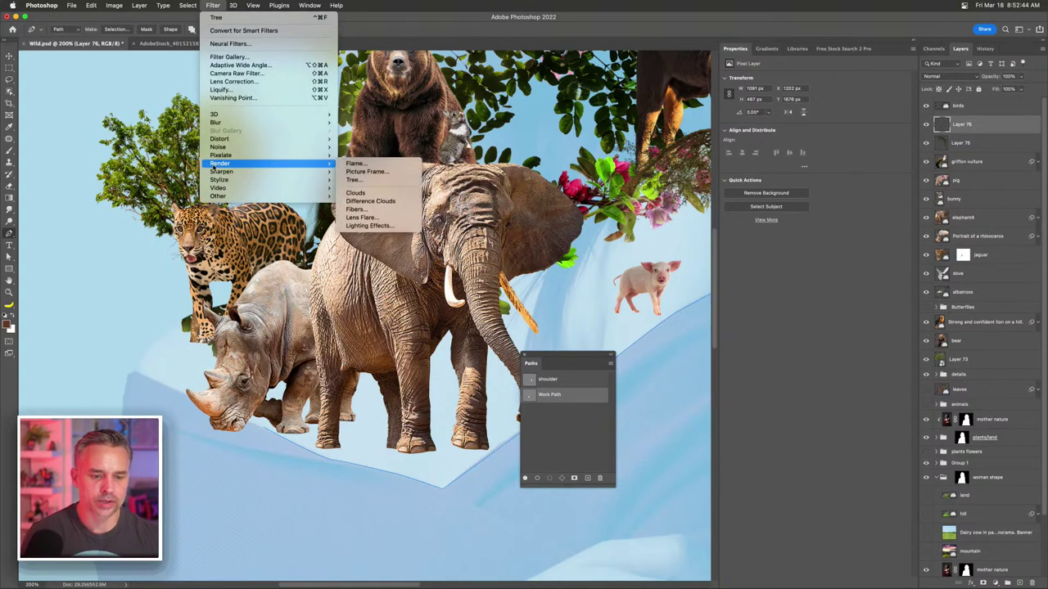
{"action": "left_click", "coordinate": [353, 179]}
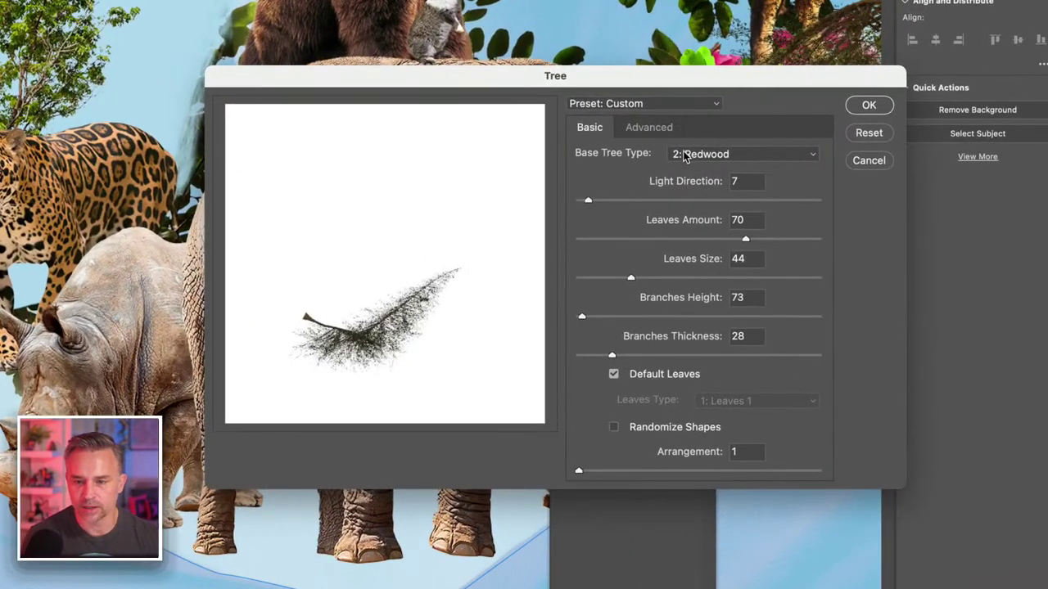
{"action": "left_click", "coordinate": [594, 218]}
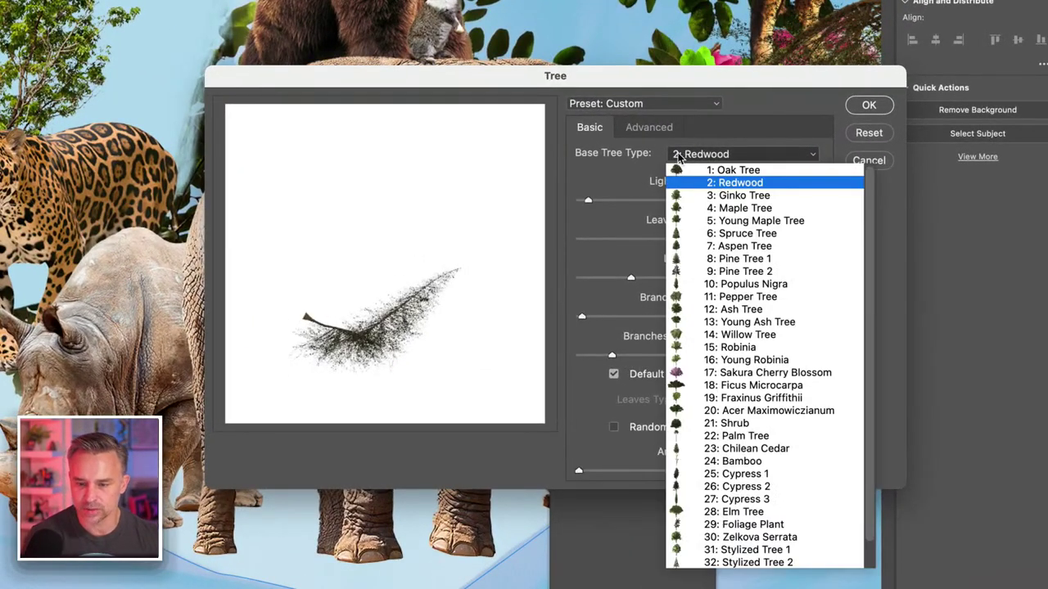
{"action": "left_click", "coordinate": [763, 359]}
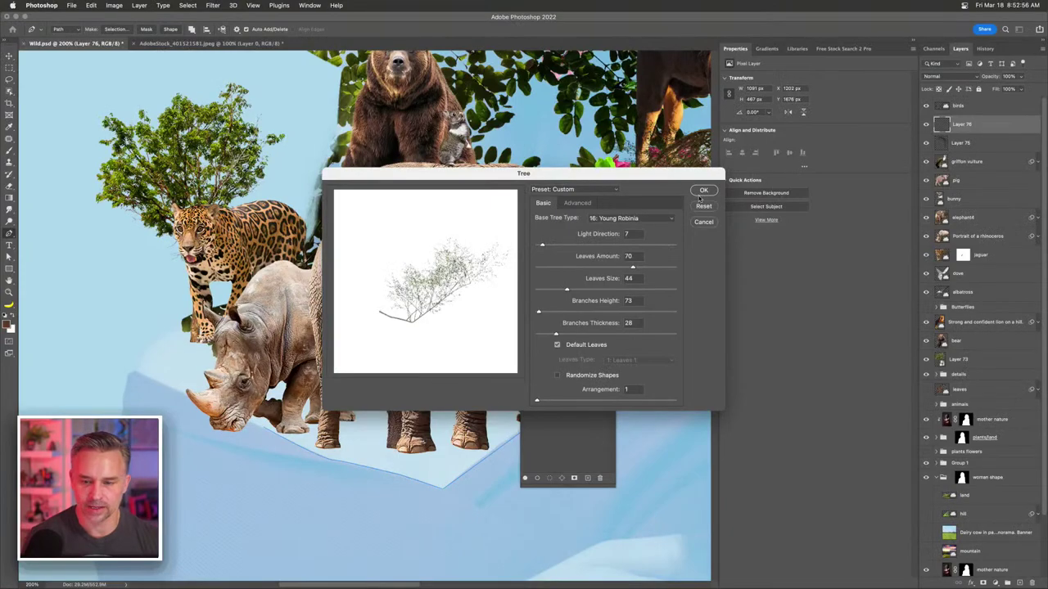
{"action": "left_click", "coordinate": [702, 192]}
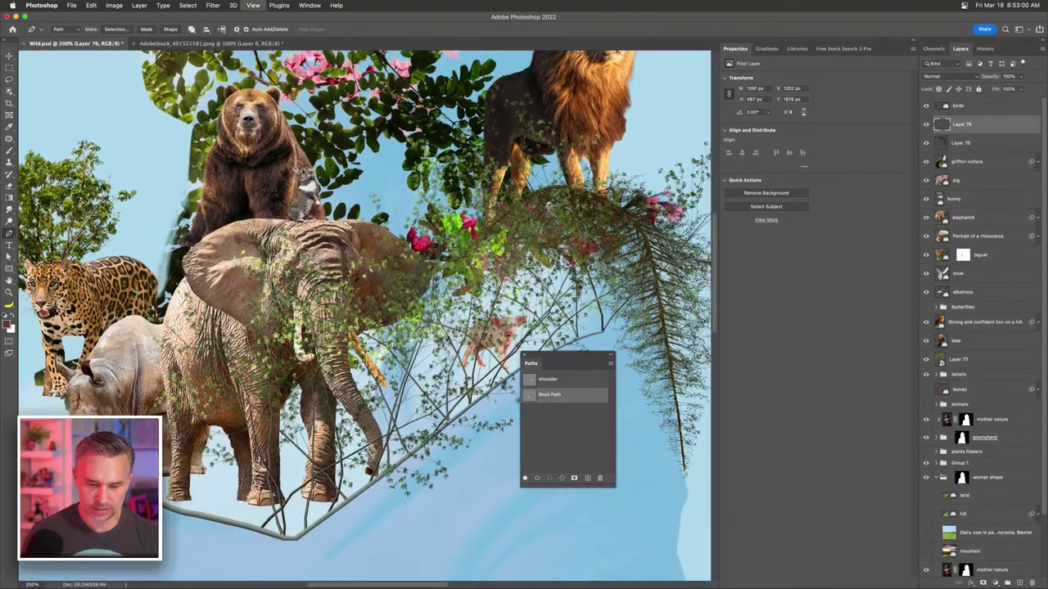
{"action": "key", "text": "super+minus"}
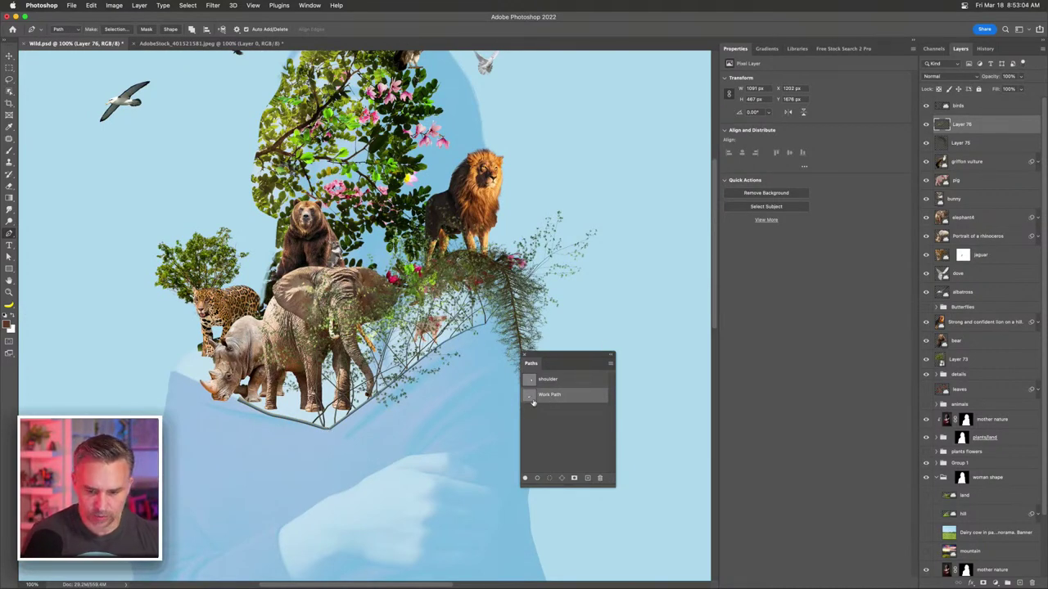
{"action": "right_click", "coordinate": [581, 399]}
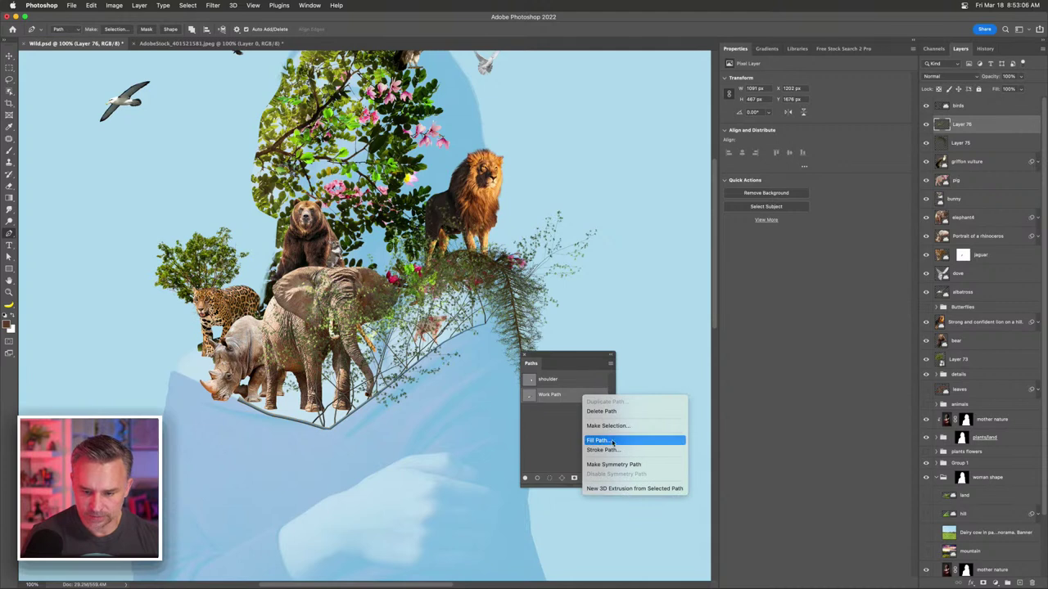
{"action": "left_click", "coordinate": [613, 464]}
- Save the work path as 'chest'
{"action": "left_click", "coordinate": [609, 365]}
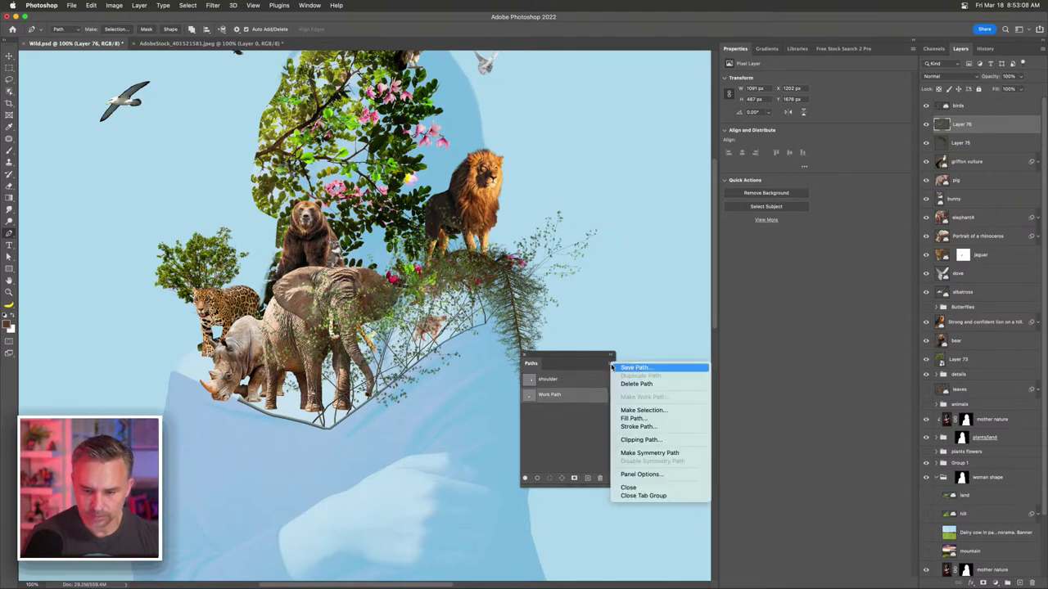
{"action": "left_click", "coordinate": [635, 368]}
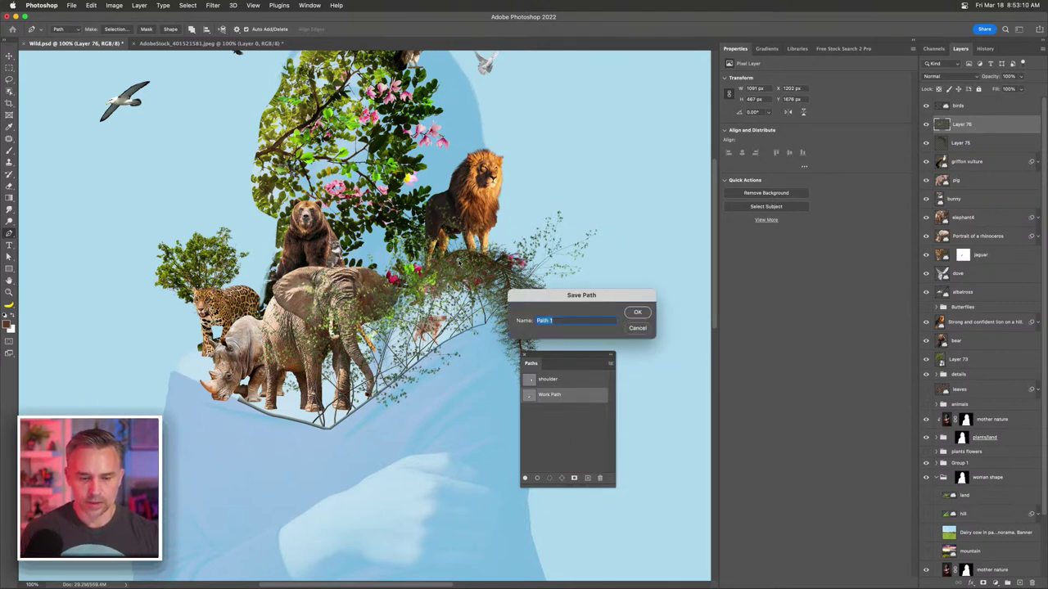
{"action": "type", "text": "chest"}
{"action": "key", "text": "Return"}
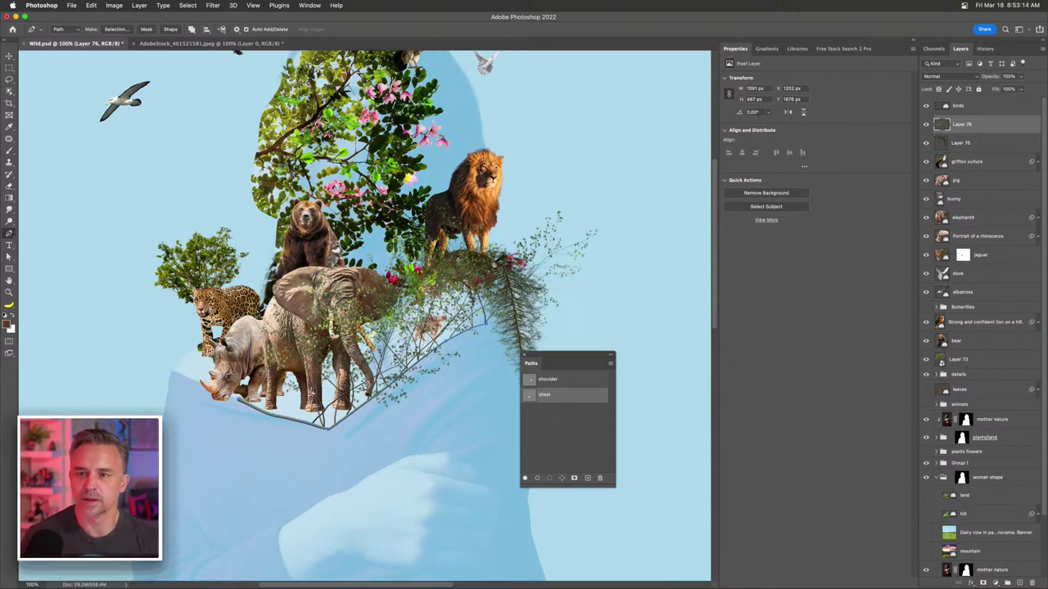
- Close the Paths panel and switch to the Move tool
{"action": "left_click_drag", "start_coordinate": [569, 365], "coordinate": [651, 307]}
{"action": "scroll", "coordinate": [349, 278], "scroll_direction": "left", "scroll_amount": 3}
{"action": "scroll", "coordinate": [349, 278], "scroll_direction": "up", "scroll_amount": 2}
{"action": "scroll", "coordinate": [349, 279], "scroll_direction": "left", "scroll_amount": 4}
{"action": "scroll", "coordinate": [348, 278], "scroll_direction": "up", "scroll_amount": 2}
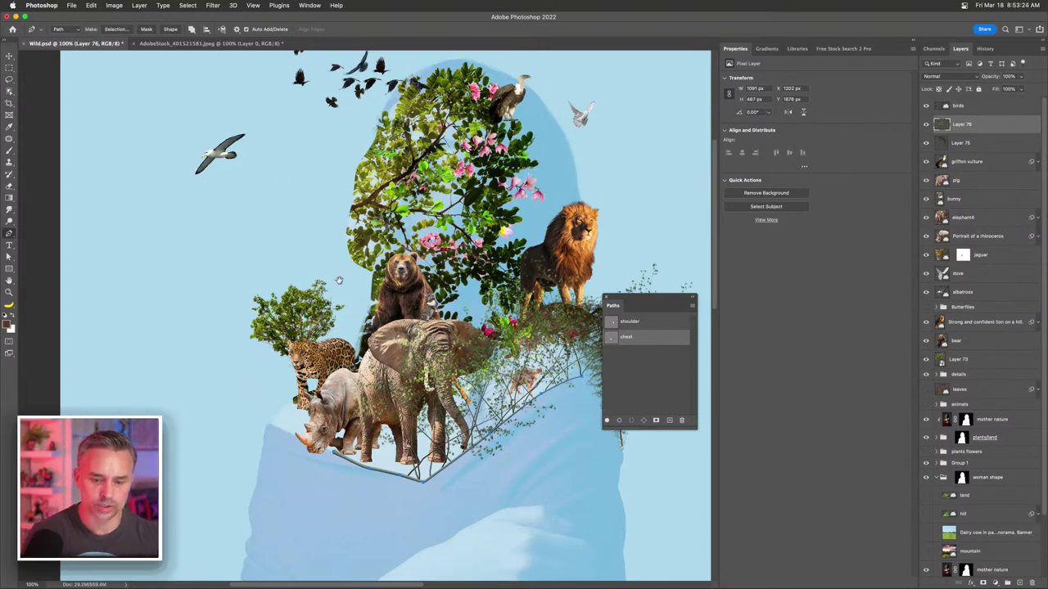
{"action": "scroll", "coordinate": [327, 282], "scroll_direction": "right", "scroll_amount": 4}
{"action": "scroll", "coordinate": [327, 282], "scroll_direction": "down", "scroll_amount": 1}
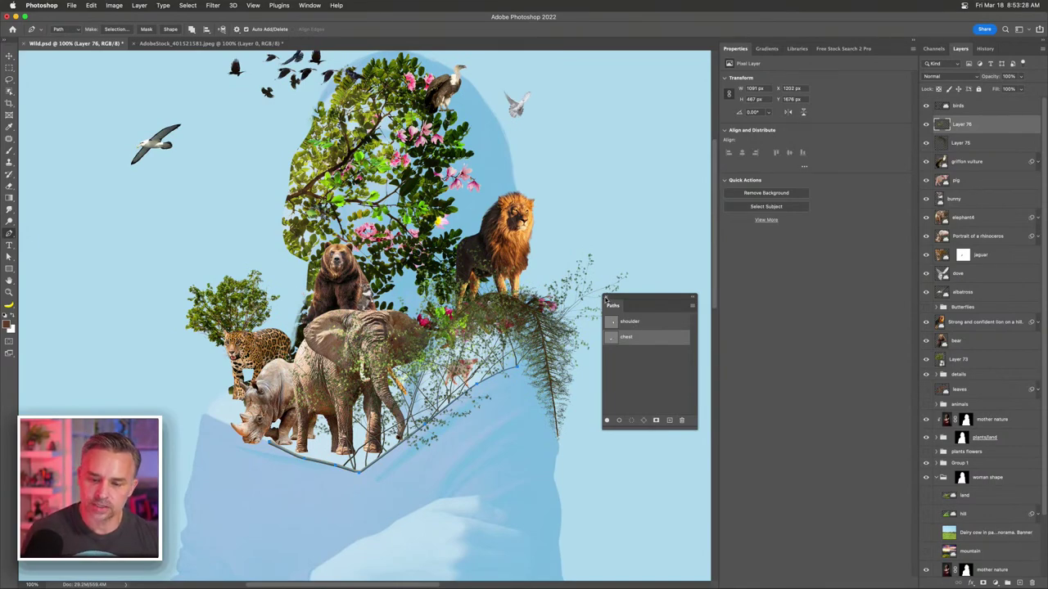
{"action": "left_click", "coordinate": [606, 300]}
{"action": "left_click", "coordinate": [9, 55]}
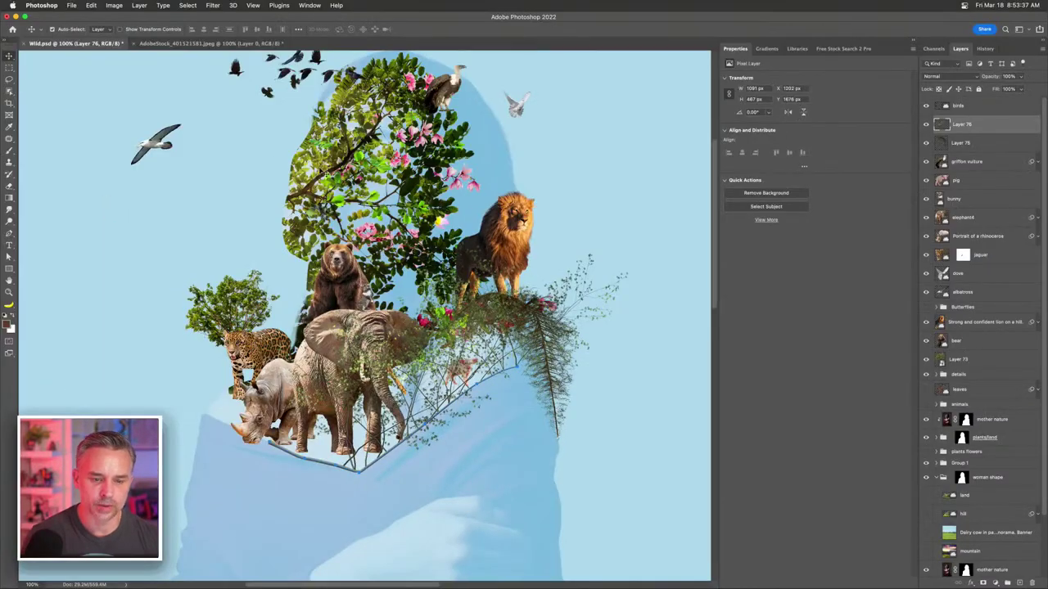
- Select tree branch isolated and commit an unchanged Free Transform
{"action": "left_click", "coordinate": [324, 173]}
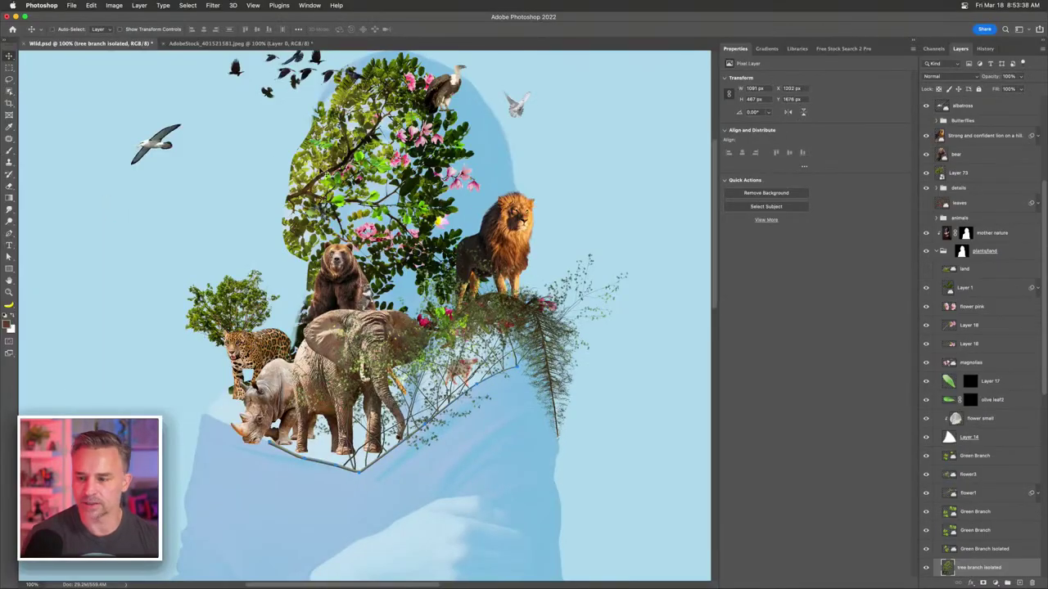
{"action": "scroll", "coordinate": [955, 507], "scroll_direction": "down", "scroll_amount": 1}
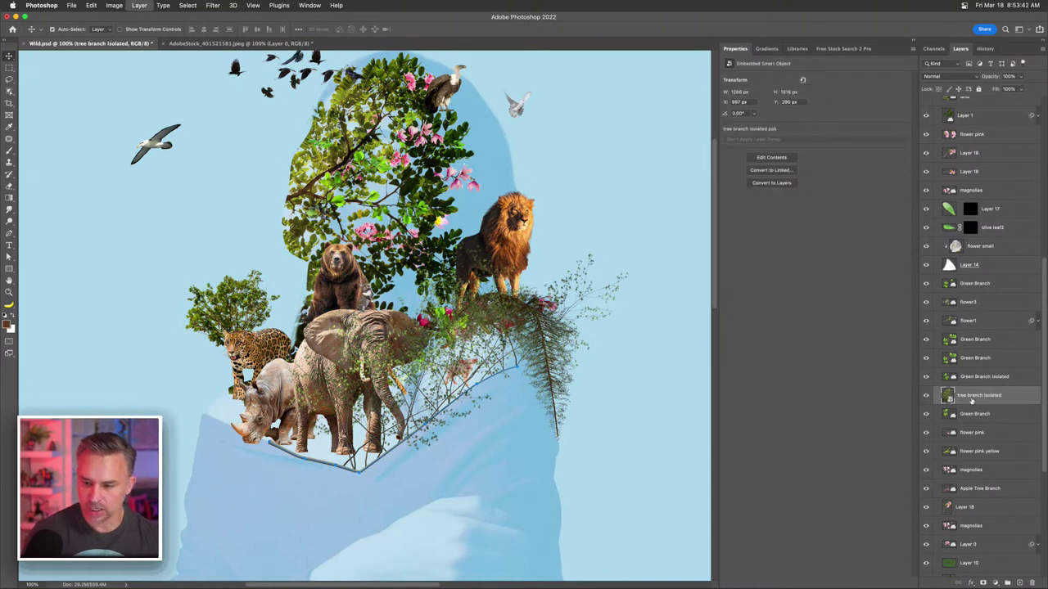
{"action": "key", "text": "super+t"}
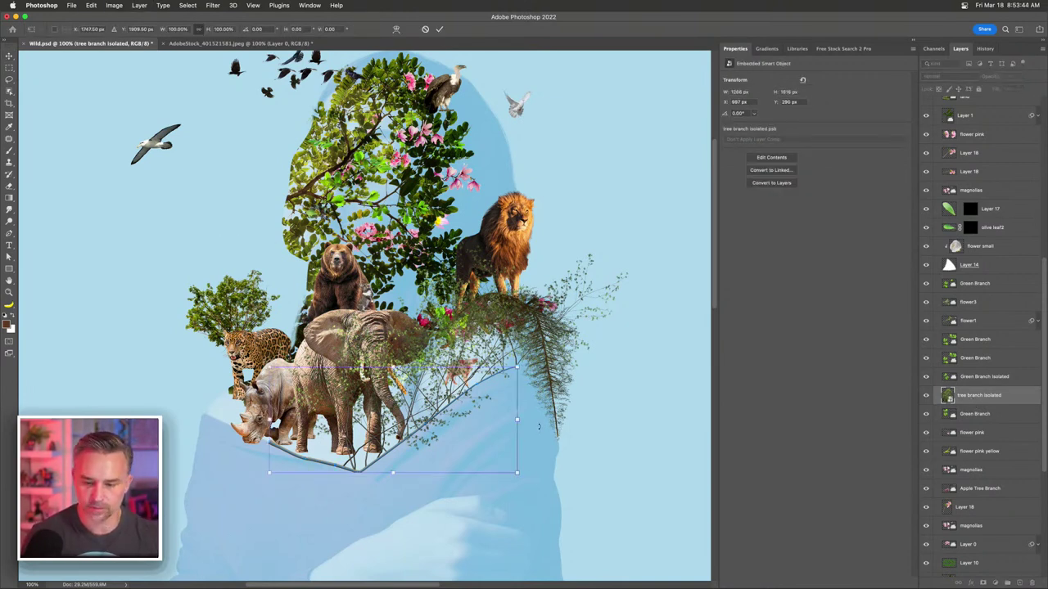
{"action": "key", "text": "Return"}
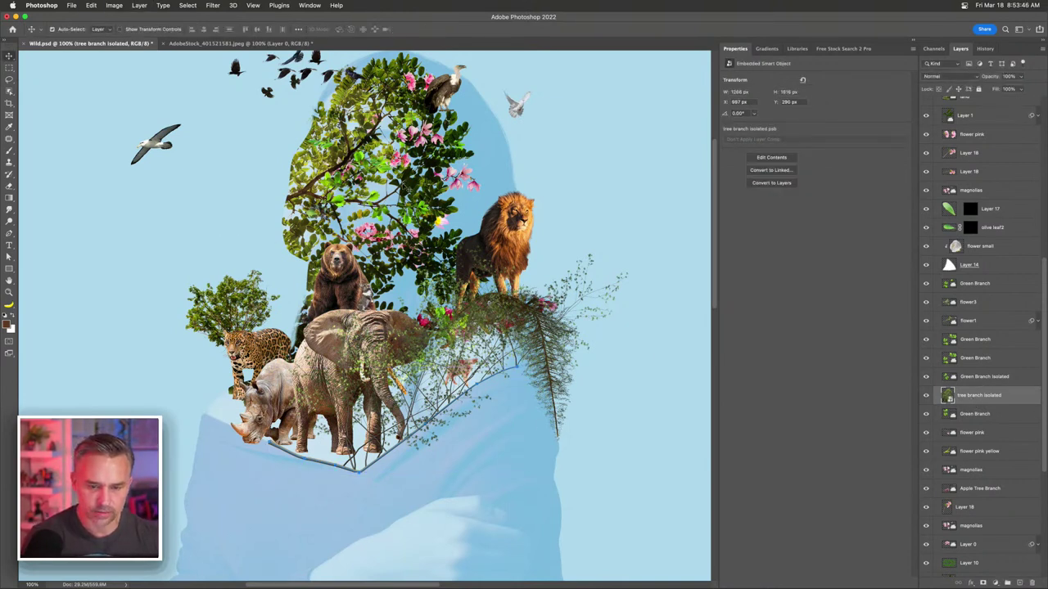
{"action": "left_click", "coordinate": [966, 115]}
{"action": "scroll", "coordinate": [968, 142], "scroll_direction": "up", "scroll_amount": 5}
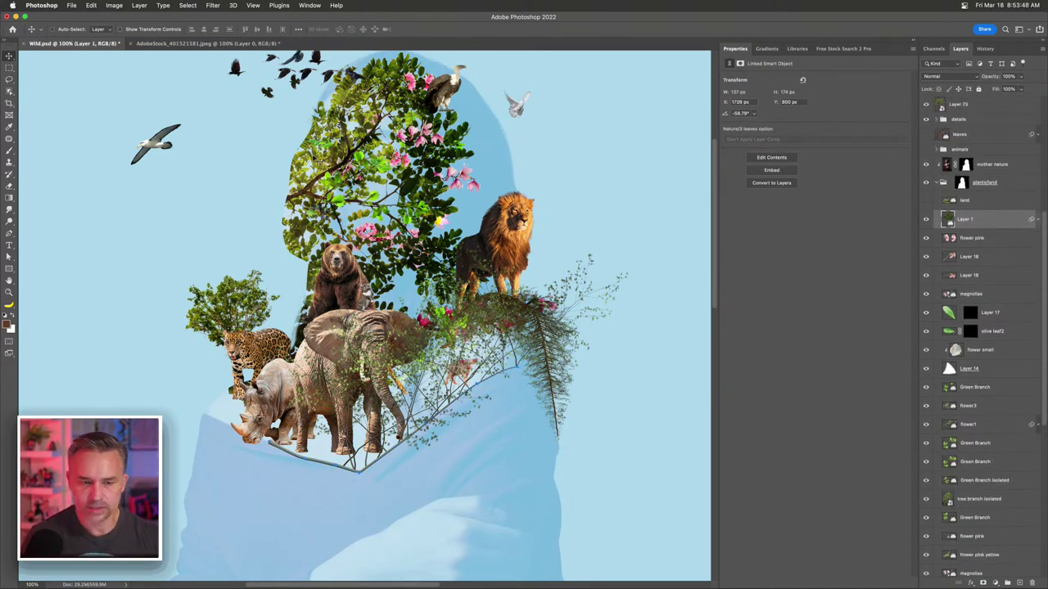
- Reselect tree branch isolated, toggle its visibility off and on, and recommit a transform
{"action": "left_click", "coordinate": [301, 169]}
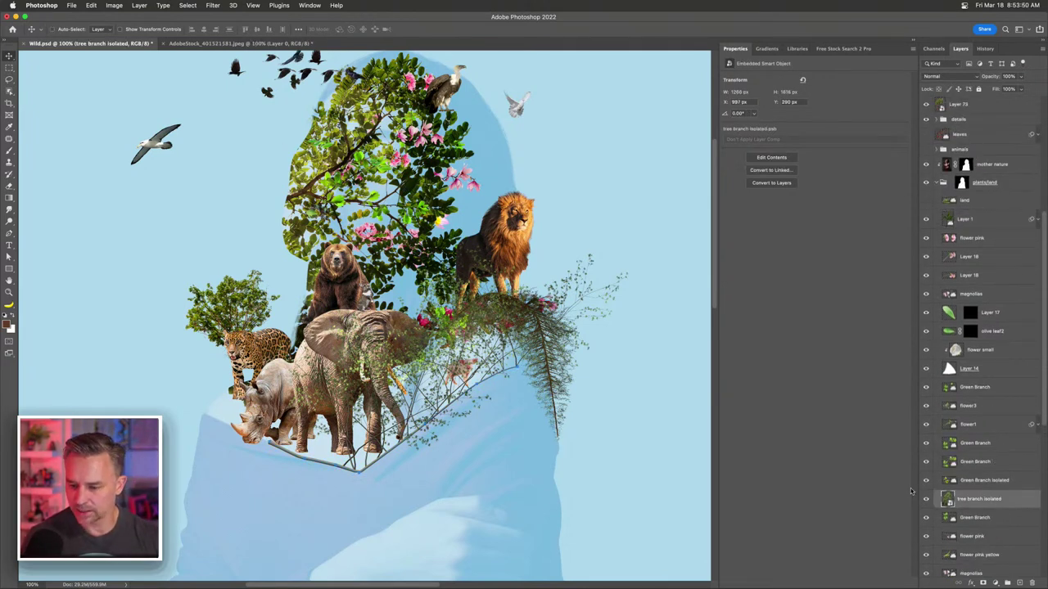
{"action": "left_click", "coordinate": [926, 500]}
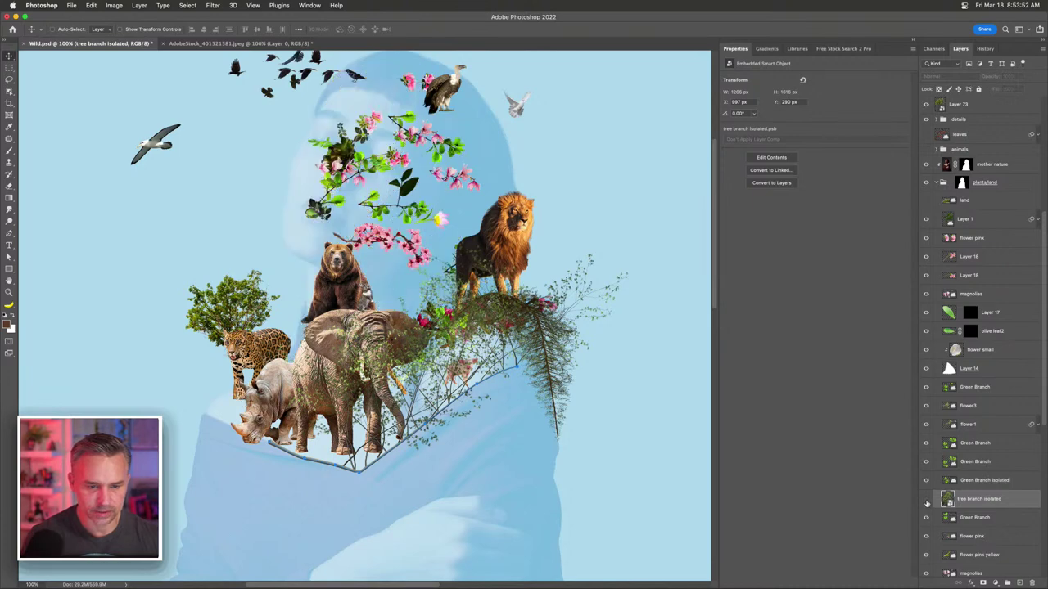
{"action": "left_click", "coordinate": [926, 500]}
{"action": "key", "text": "ctrl+t"}
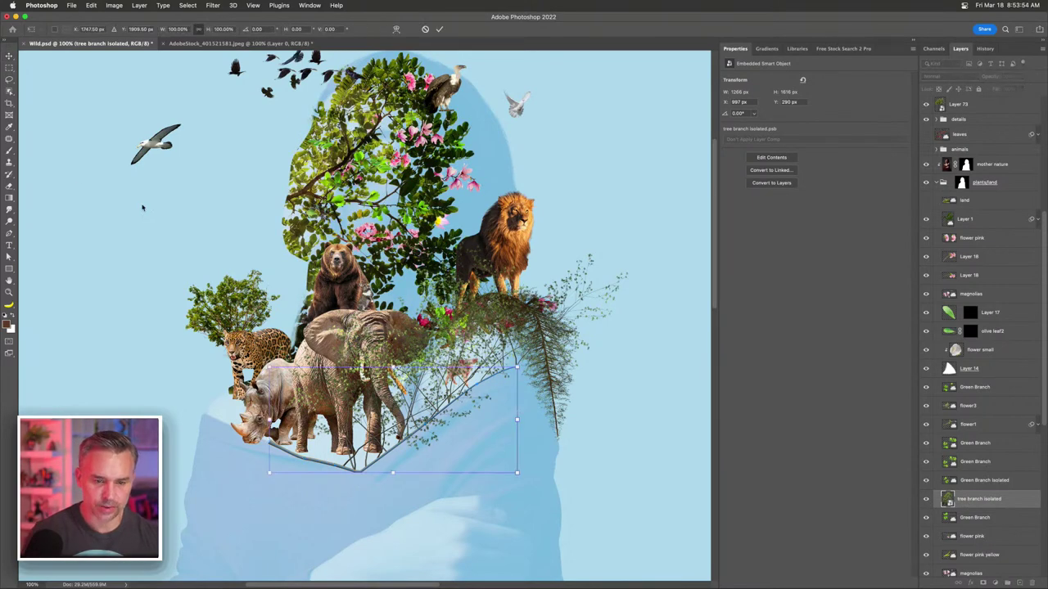
{"action": "key", "text": "Return"}
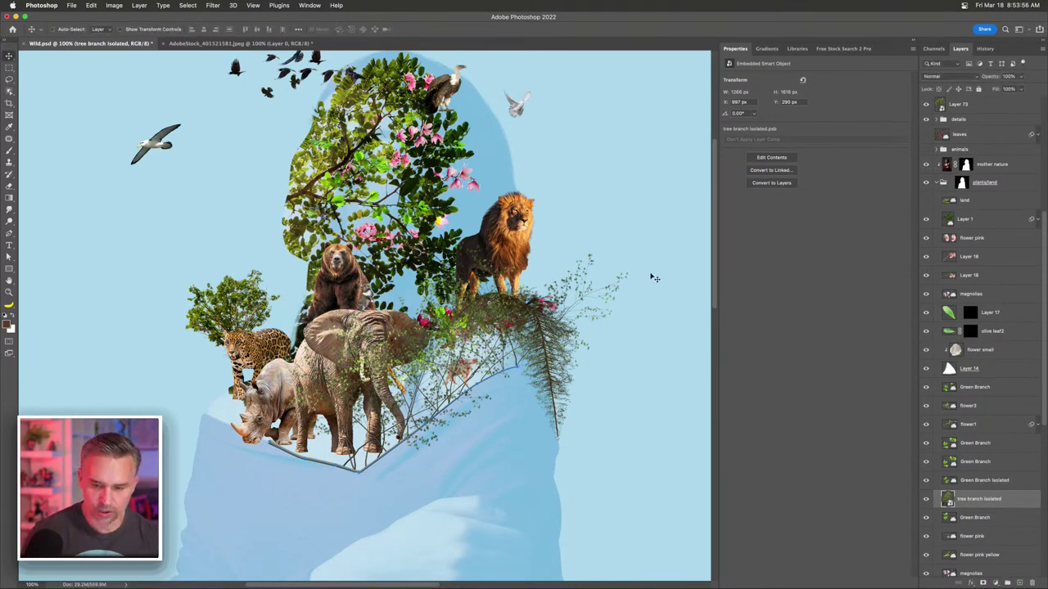
{"action": "left_click", "coordinate": [309, 5]}
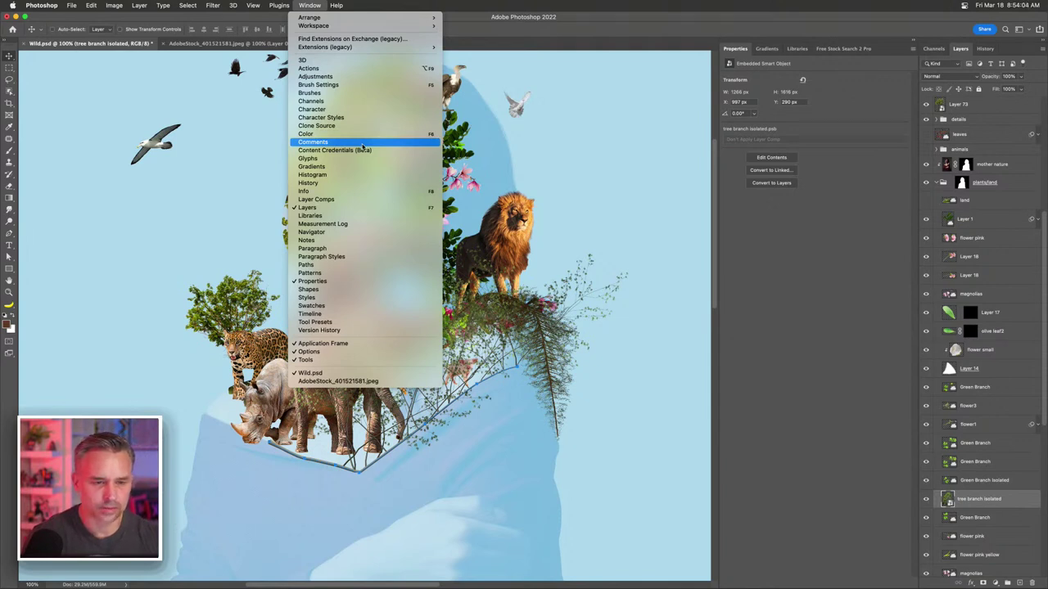
{"action": "left_click", "coordinate": [368, 265]}
{"action": "left_click", "coordinate": [645, 373]}
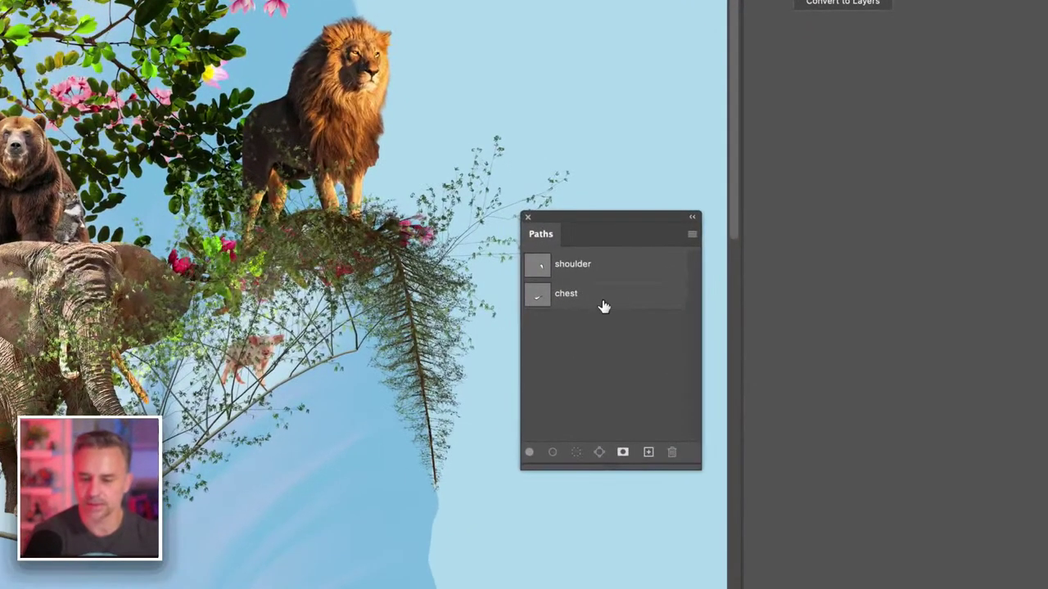
{"action": "left_click", "coordinate": [645, 340]}
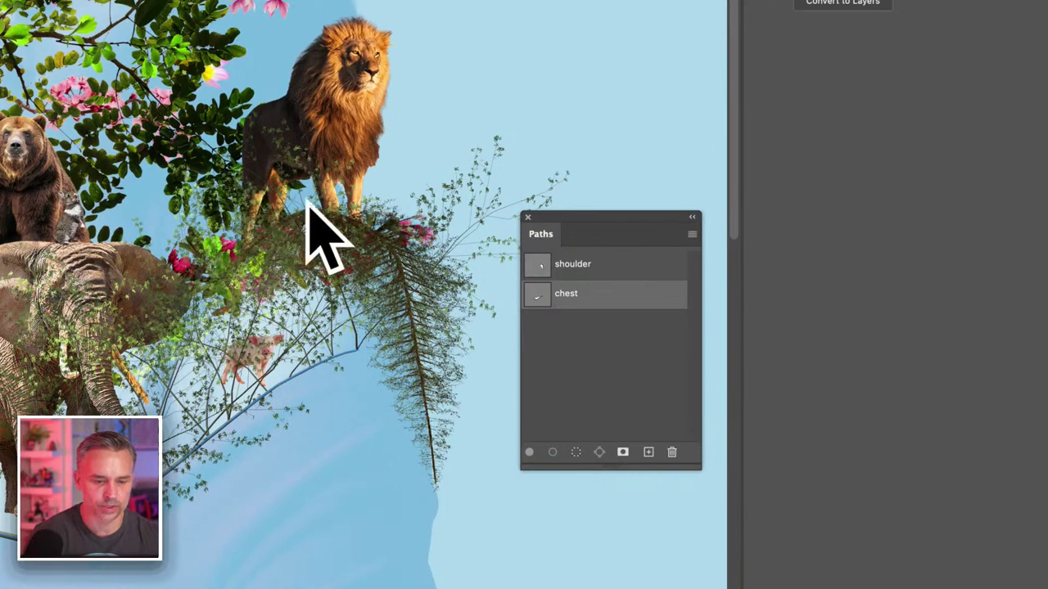
{"action": "left_click", "coordinate": [571, 314]}
{"action": "left_click", "coordinate": [528, 217]}
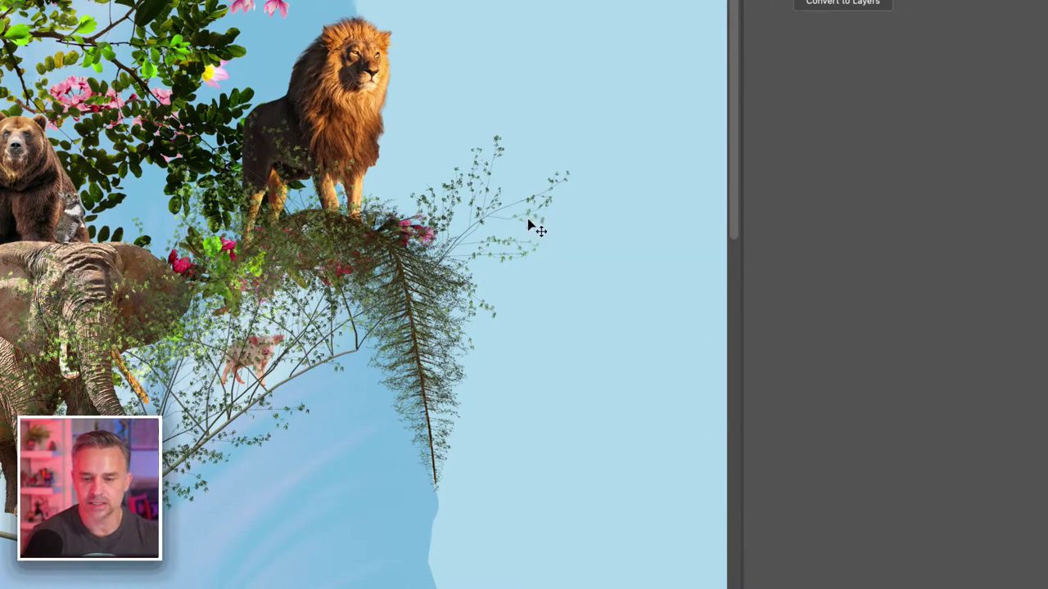
- Scale the tree branch isolated layer down to about 62% with Free Transform
{"action": "key", "text": "ctrl+t"}
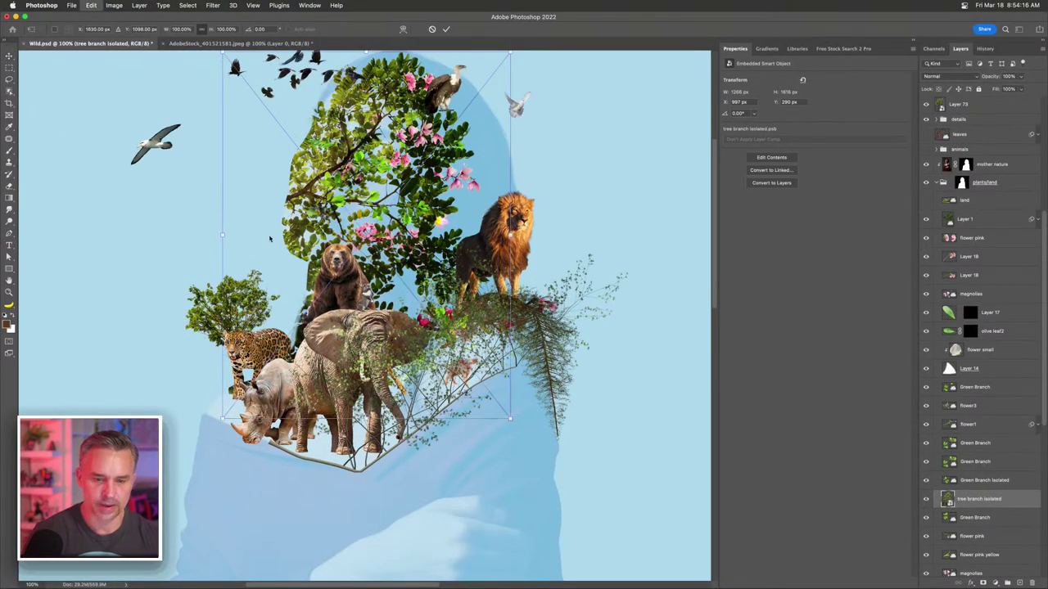
{"action": "left_click_drag", "start_coordinate": [509, 419], "coordinate": [401, 280]}
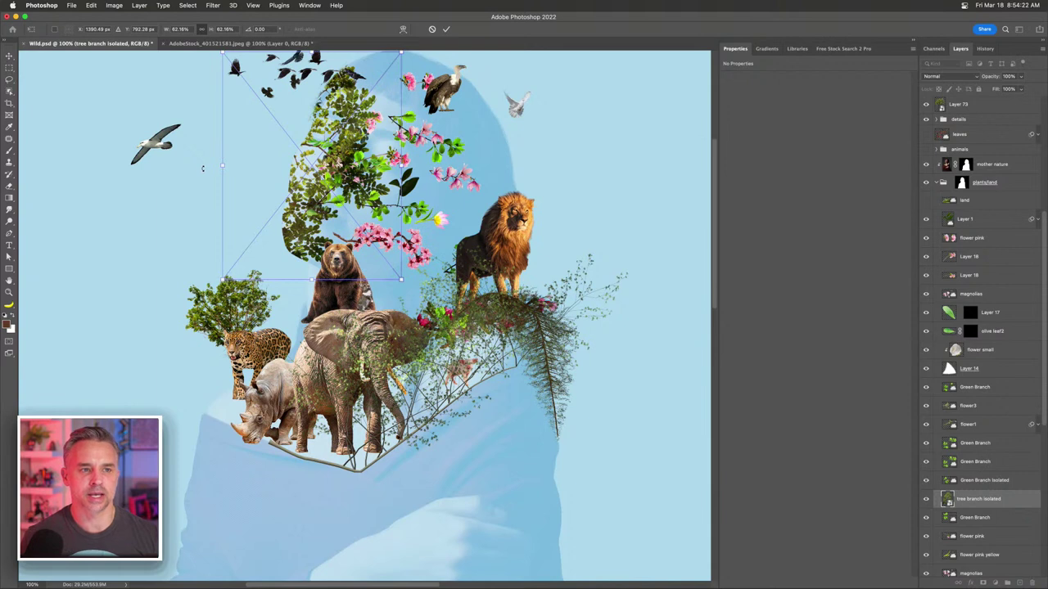
{"action": "key", "text": "Return"}
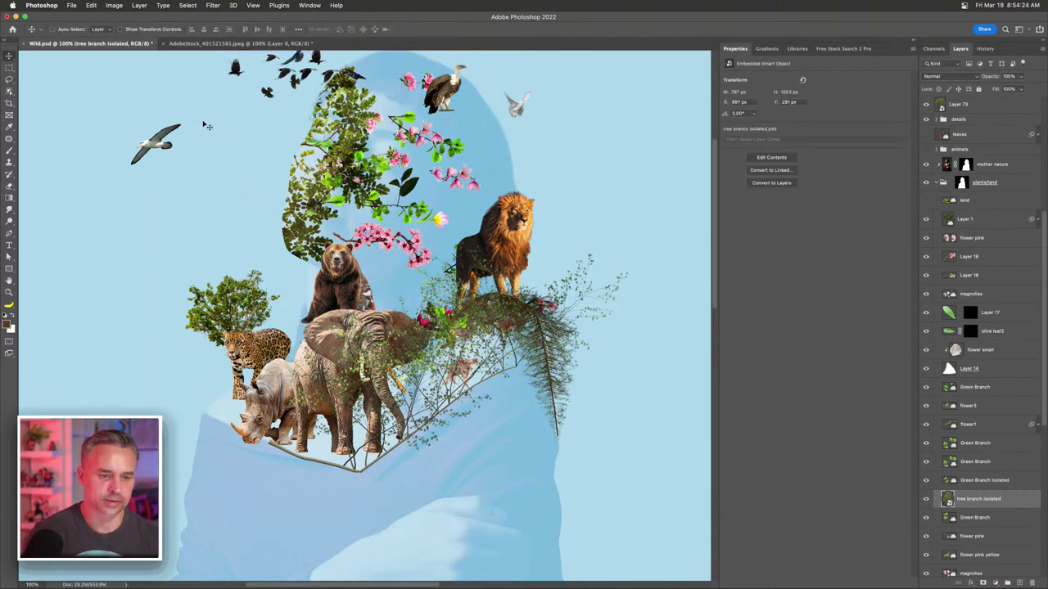
{"action": "scroll", "coordinate": [368, 254], "scroll_direction": "up", "scroll_amount": 2}
{"action": "scroll", "coordinate": [369, 253], "scroll_direction": "left", "scroll_amount": 2}
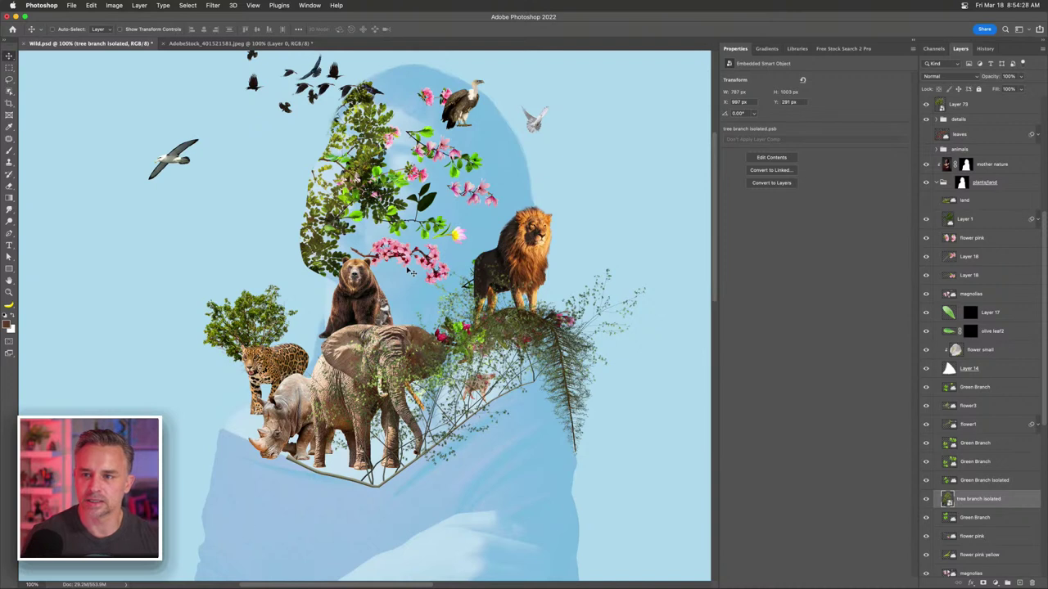
{"action": "scroll", "coordinate": [413, 273], "scroll_direction": "right", "scroll_amount": 2}
{"action": "scroll", "coordinate": [413, 274], "scroll_direction": "up", "scroll_amount": 1}
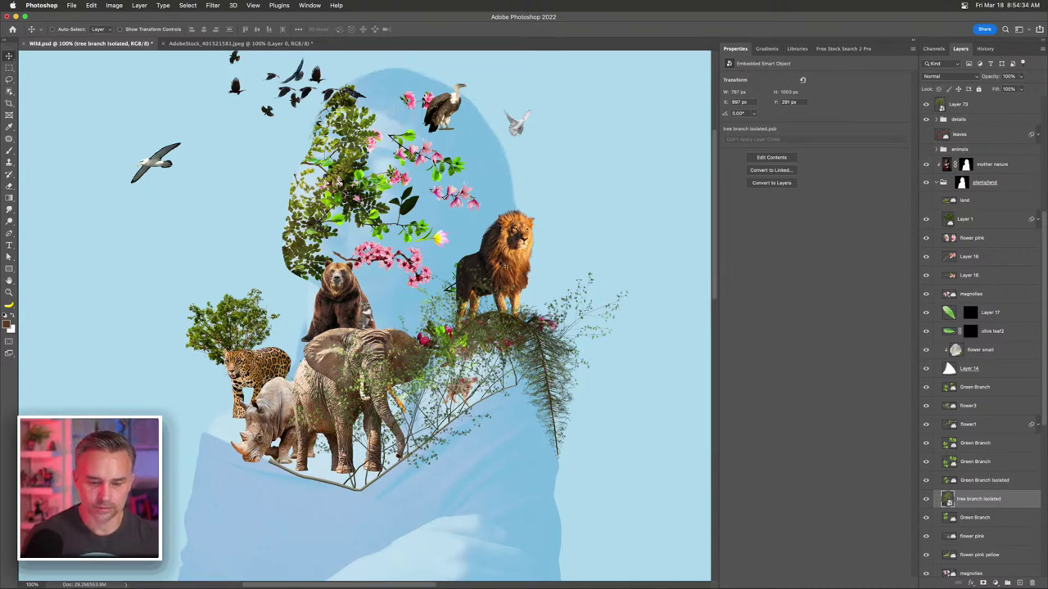
{"action": "scroll", "coordinate": [994, 186], "scroll_direction": "up", "scroll_amount": 5}
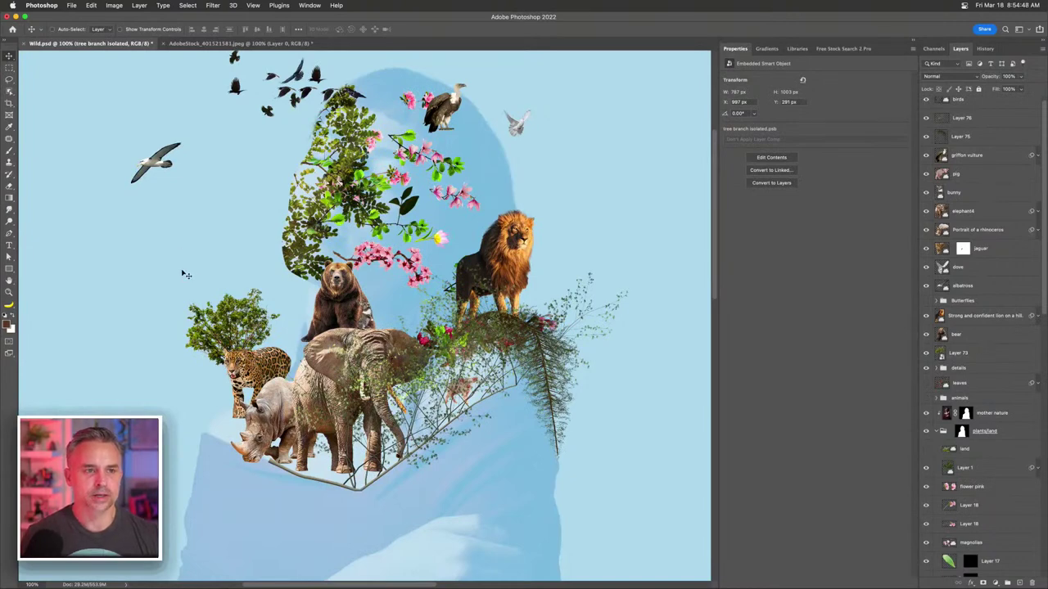
- Collapse the plants/land and woman shape groups in the Layers panel
{"action": "scroll", "coordinate": [448, 321], "scroll_direction": "up", "scroll_amount": 3}
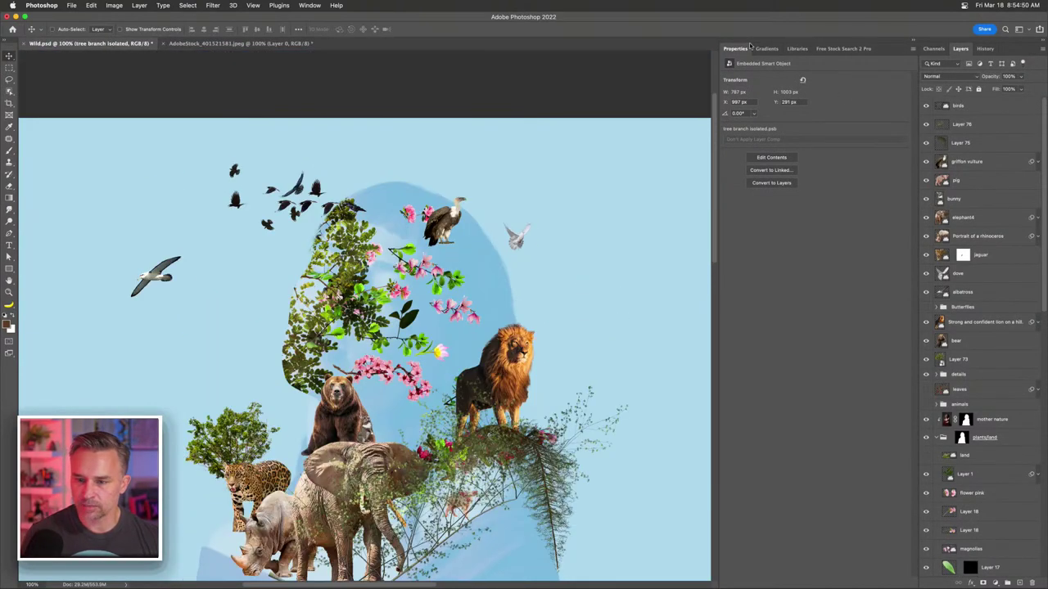
{"action": "scroll", "coordinate": [448, 322], "scroll_direction": "down", "scroll_amount": 2}
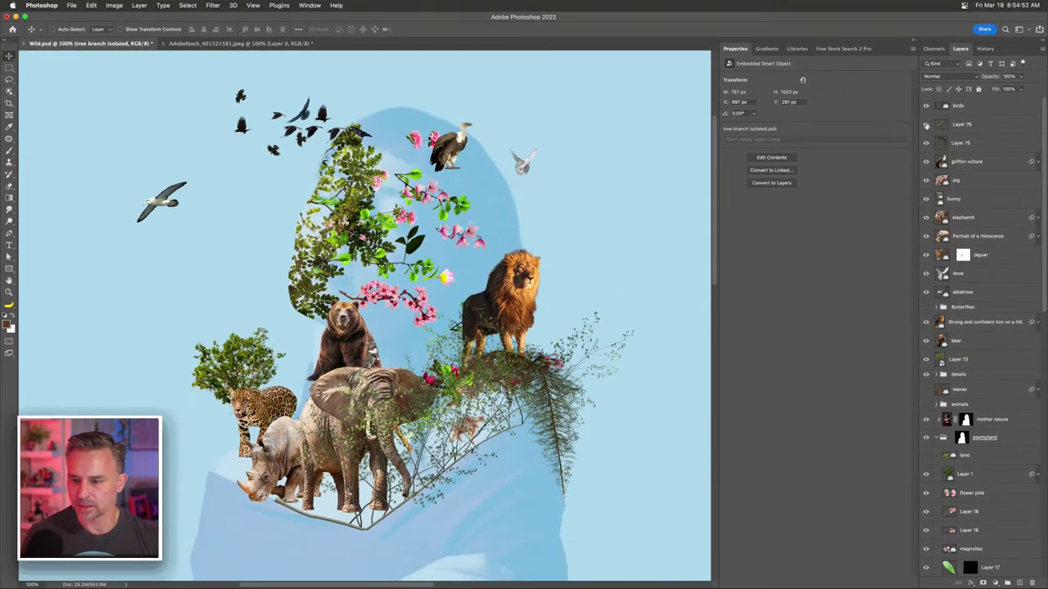
{"action": "scroll", "coordinate": [931, 281], "scroll_direction": "down", "scroll_amount": 5}
{"action": "left_click", "coordinate": [937, 240]}
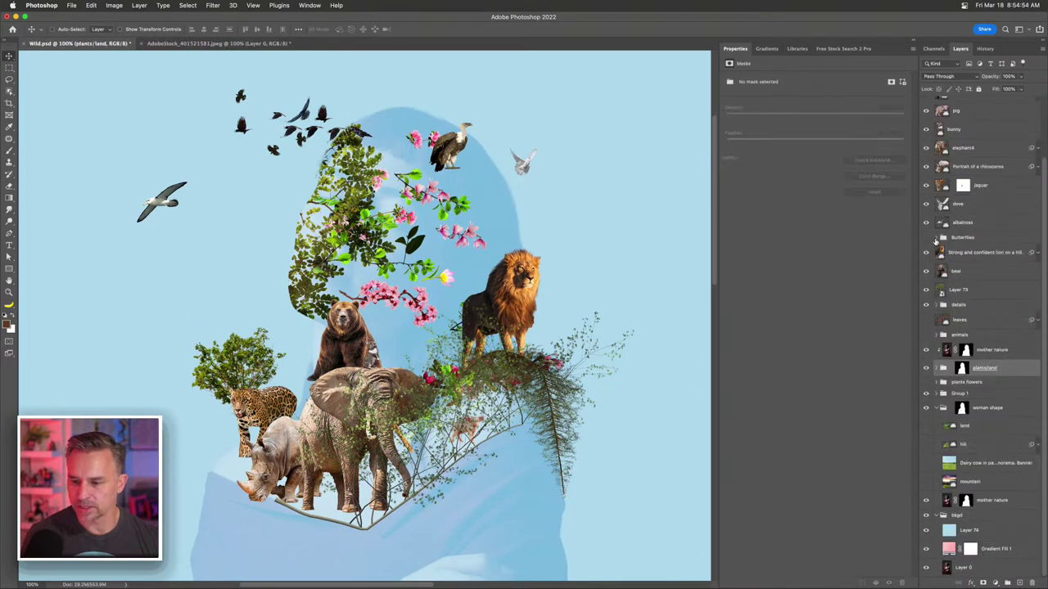
{"action": "left_click", "coordinate": [972, 408]}
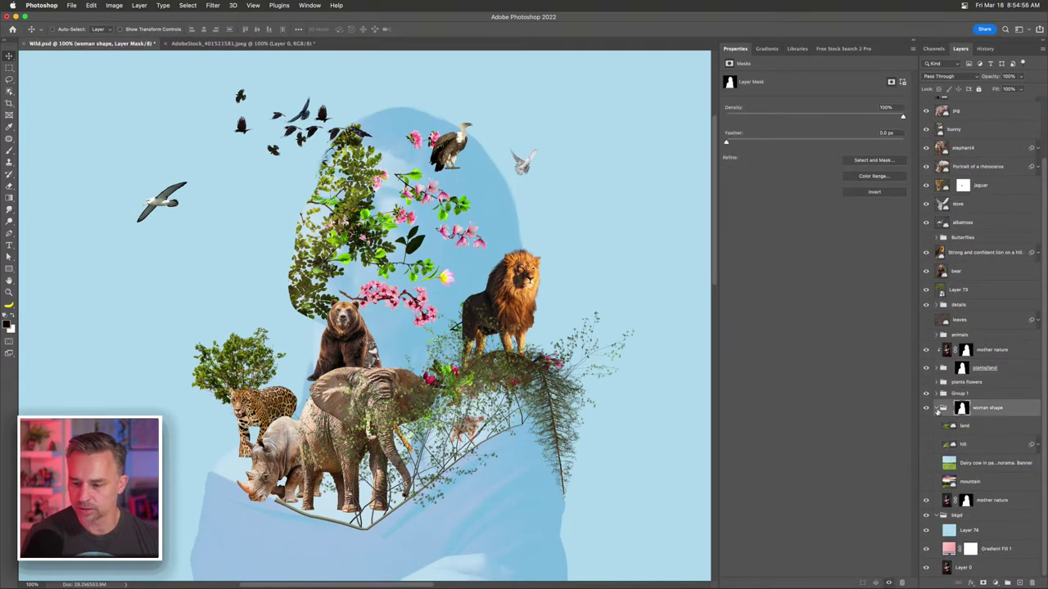
{"action": "left_click", "coordinate": [936, 408]}
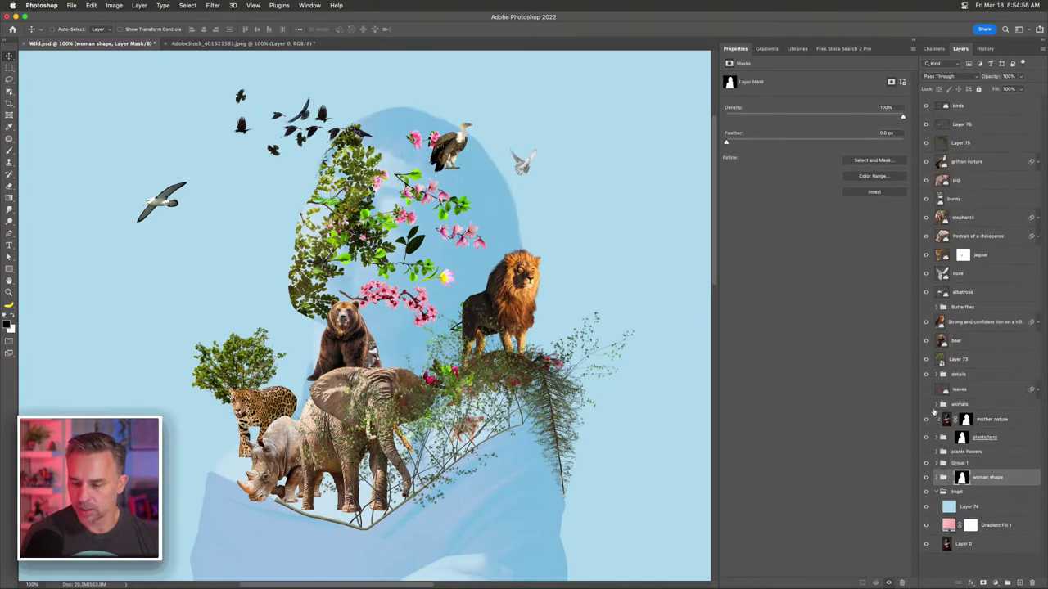
- Show plants flowers, move it into plants/land, and make all Group 1 animal sub-groups visible
{"action": "left_click", "coordinate": [925, 451]}
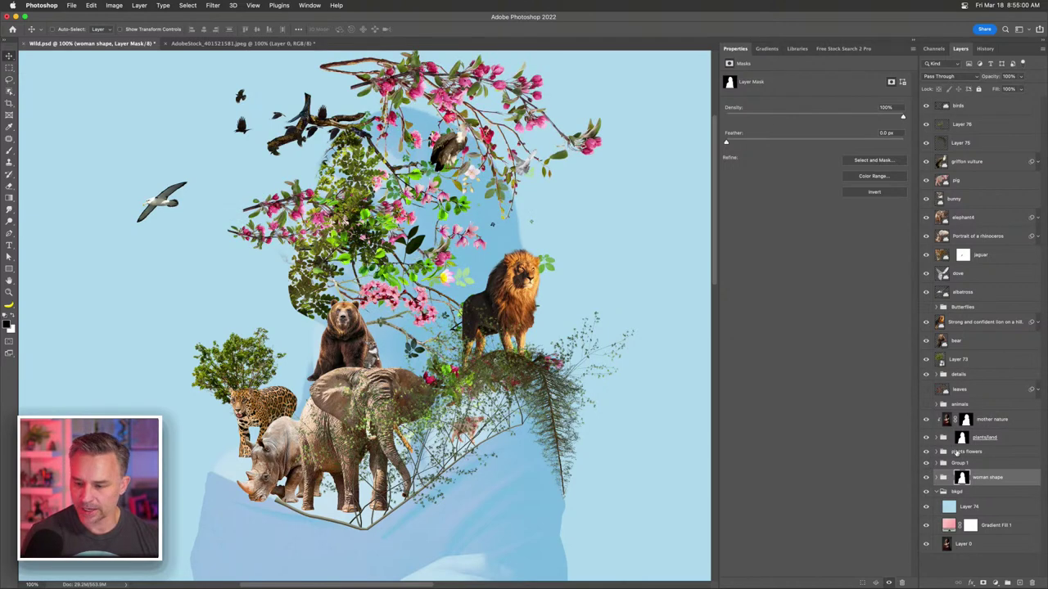
{"action": "left_click", "coordinate": [951, 452]}
{"action": "left_click_drag", "start_coordinate": [945, 454], "coordinate": [973, 439]}
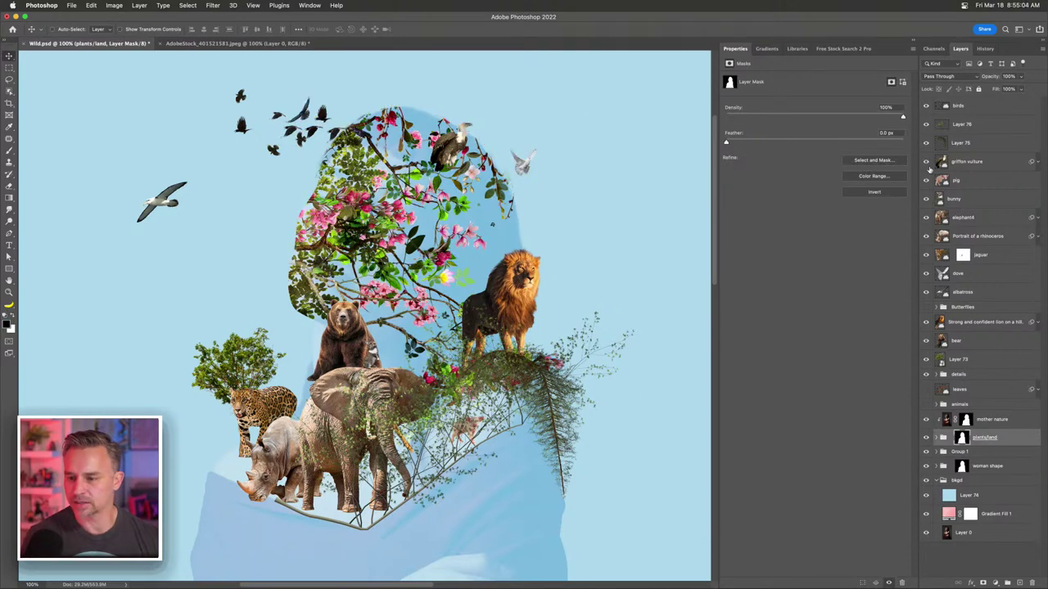
{"action": "left_click", "coordinate": [937, 453]}
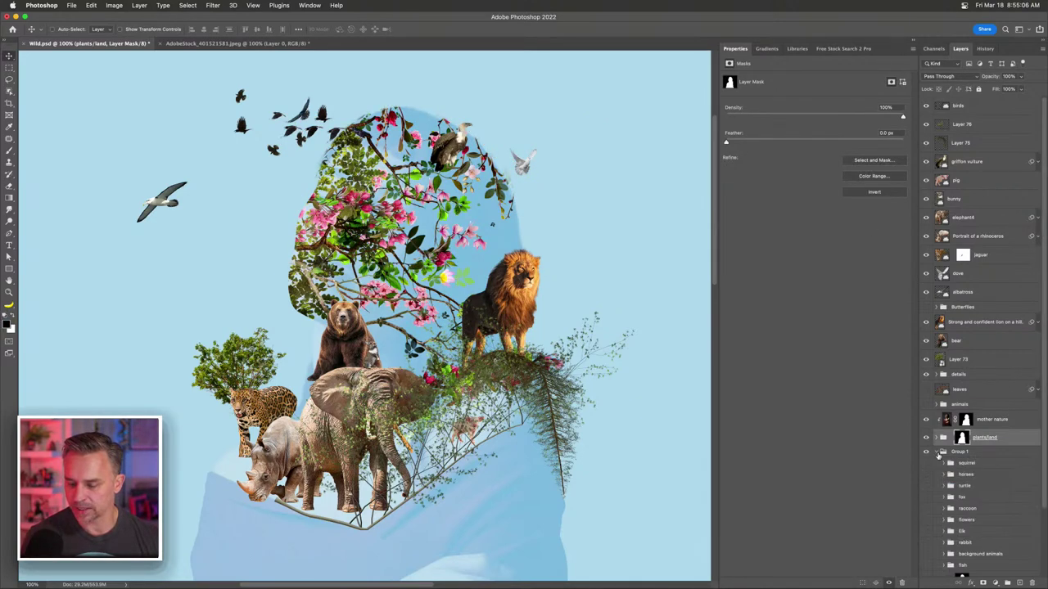
{"action": "left_click_drag", "start_coordinate": [926, 464], "coordinate": [930, 565]}
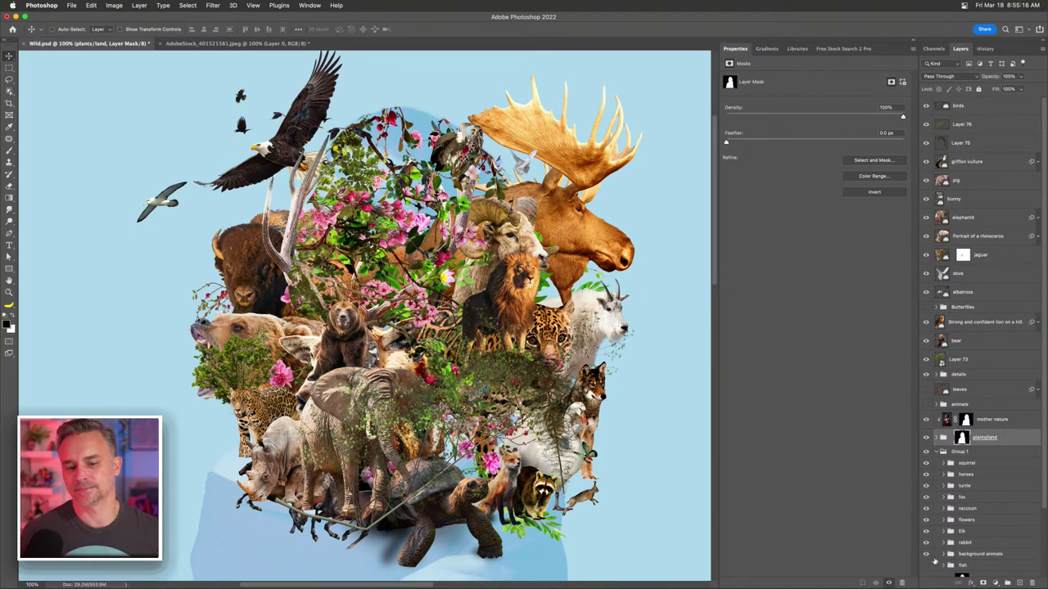
- Inspect the collage at 200%, collapse the Properties panel group, then return to 100% zoom
{"action": "key", "text": "super+plus"}
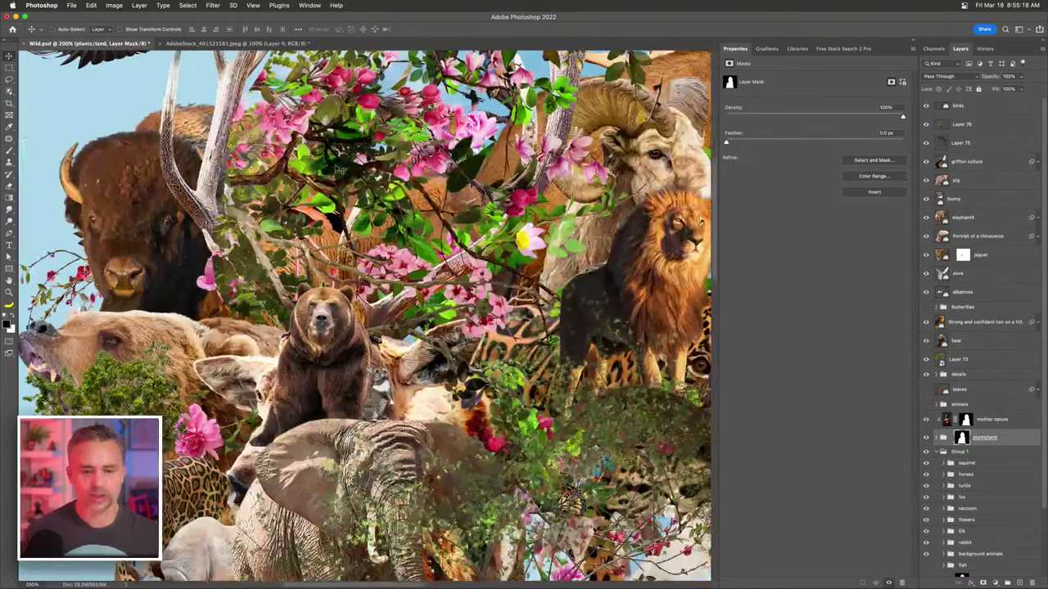
{"action": "scroll", "coordinate": [338, 167], "scroll_direction": "up", "scroll_amount": 5}
{"action": "scroll", "coordinate": [338, 168], "scroll_direction": "right", "scroll_amount": 5}
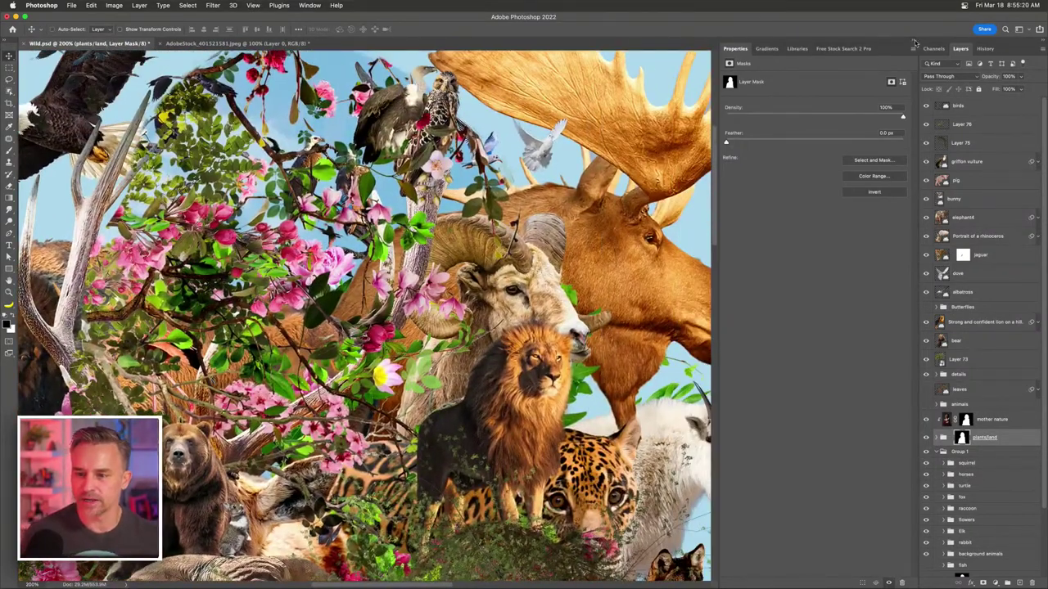
{"action": "left_click", "coordinate": [914, 42]}
{"action": "scroll", "coordinate": [143, 193], "scroll_direction": "up", "scroll_amount": 3}
{"action": "scroll", "coordinate": [142, 193], "scroll_direction": "left", "scroll_amount": 4}
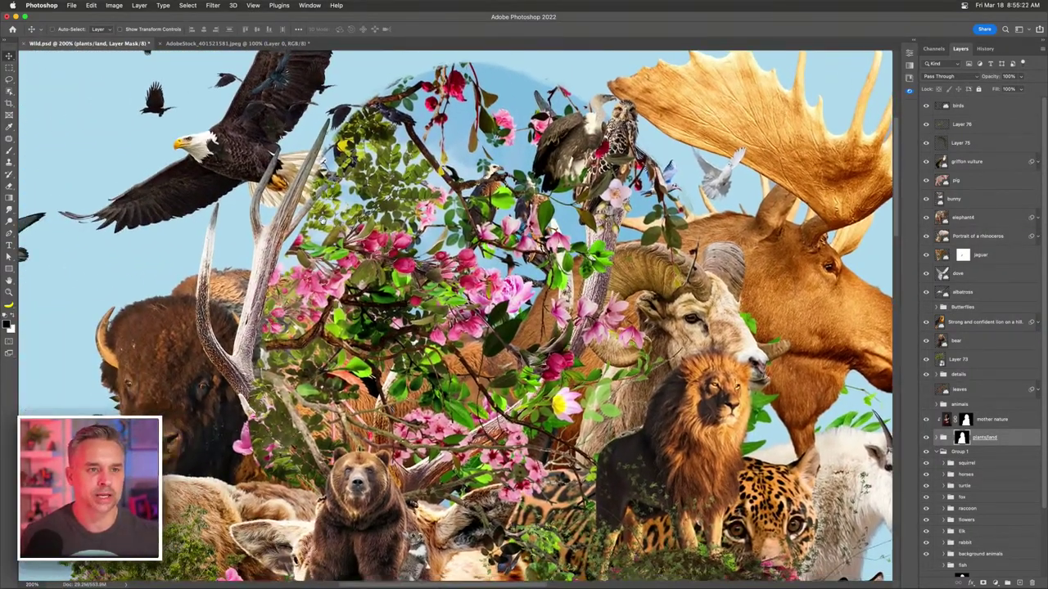
{"action": "scroll", "coordinate": [301, 204], "scroll_direction": "down", "scroll_amount": 2}
{"action": "scroll", "coordinate": [302, 204], "scroll_direction": "right", "scroll_amount": 2}
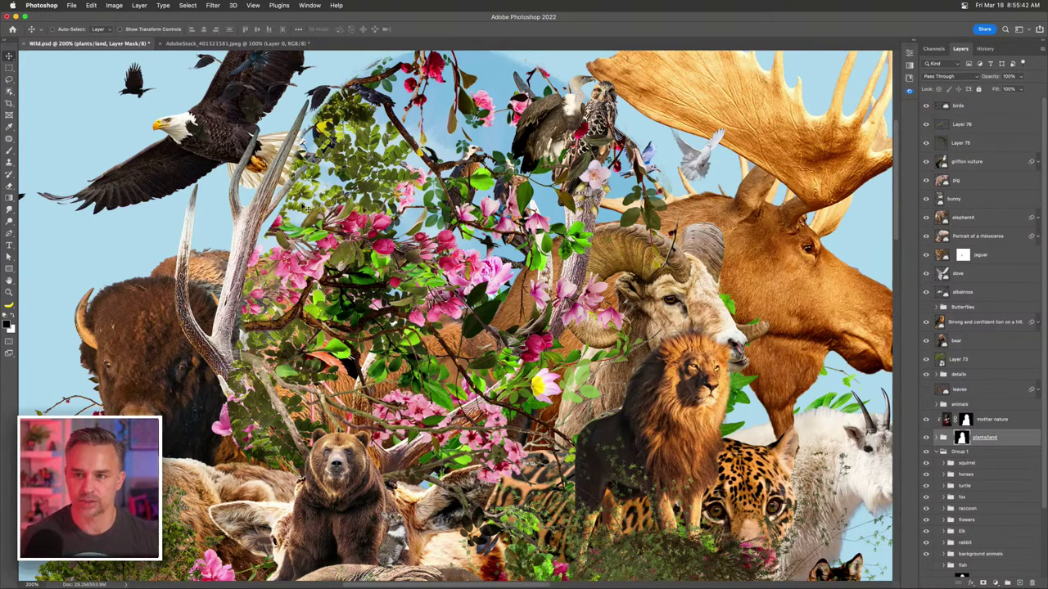
{"action": "key", "text": "super+minus"}
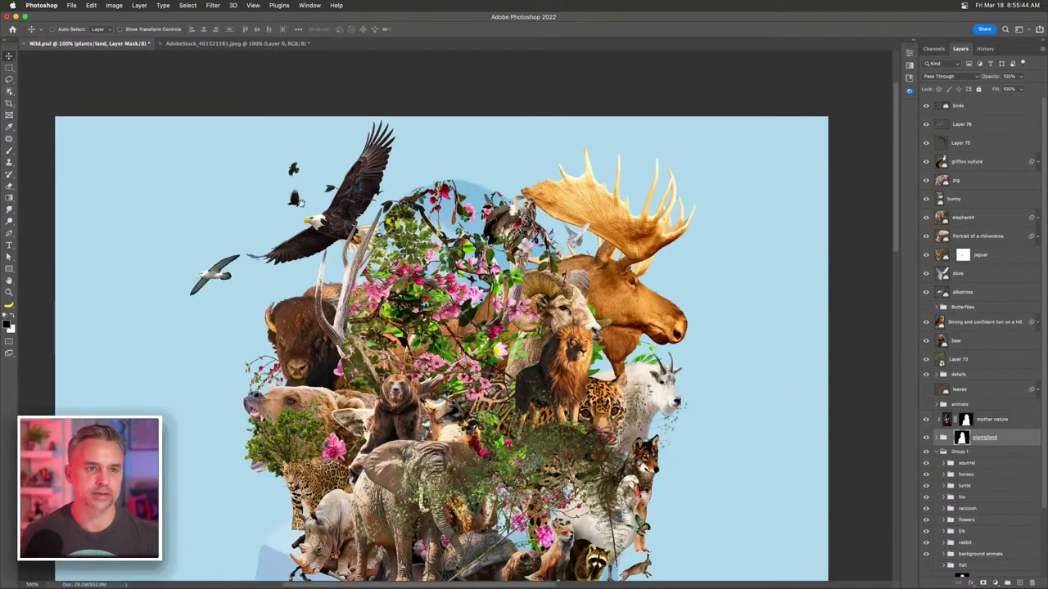
- Select the elephant4 layer and show the full Libraries list in the re-expanded side panels
{"action": "left_click_drag", "start_coordinate": [307, 391], "coordinate": [325, 302]}
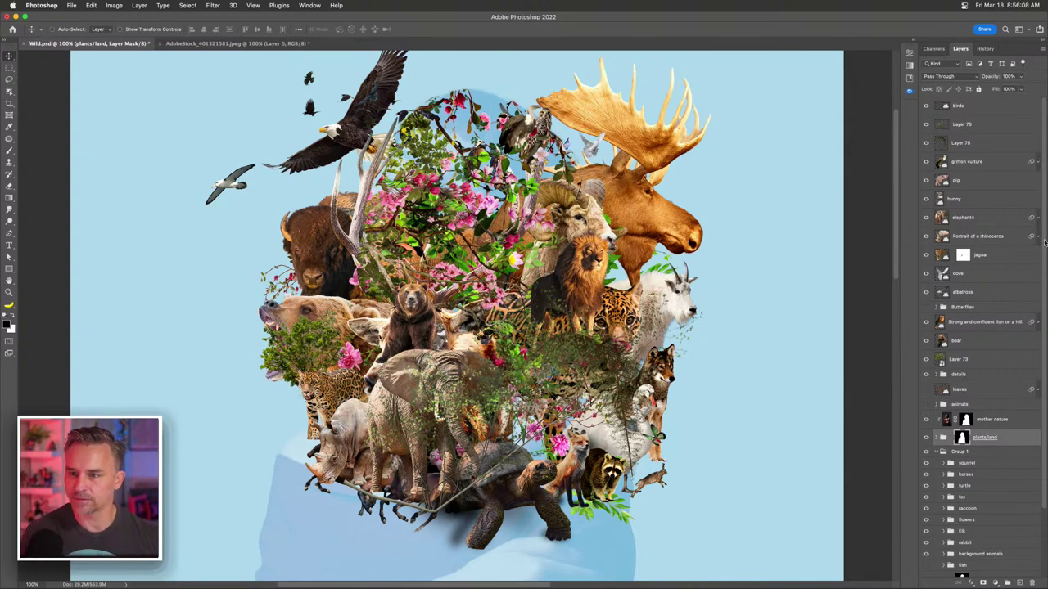
{"action": "left_click", "coordinate": [974, 225]}
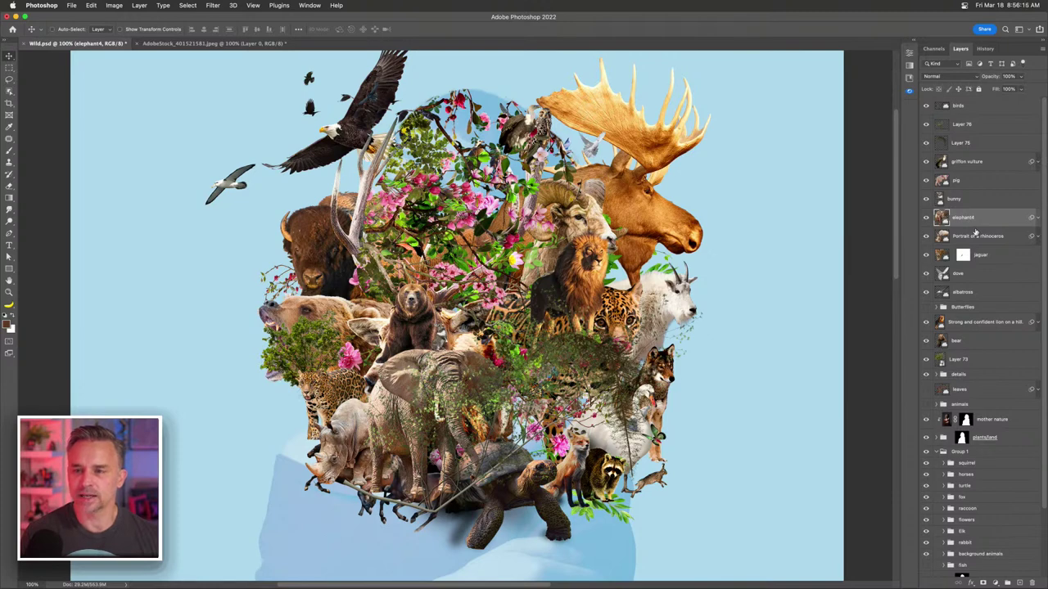
{"action": "left_click", "coordinate": [911, 51]}
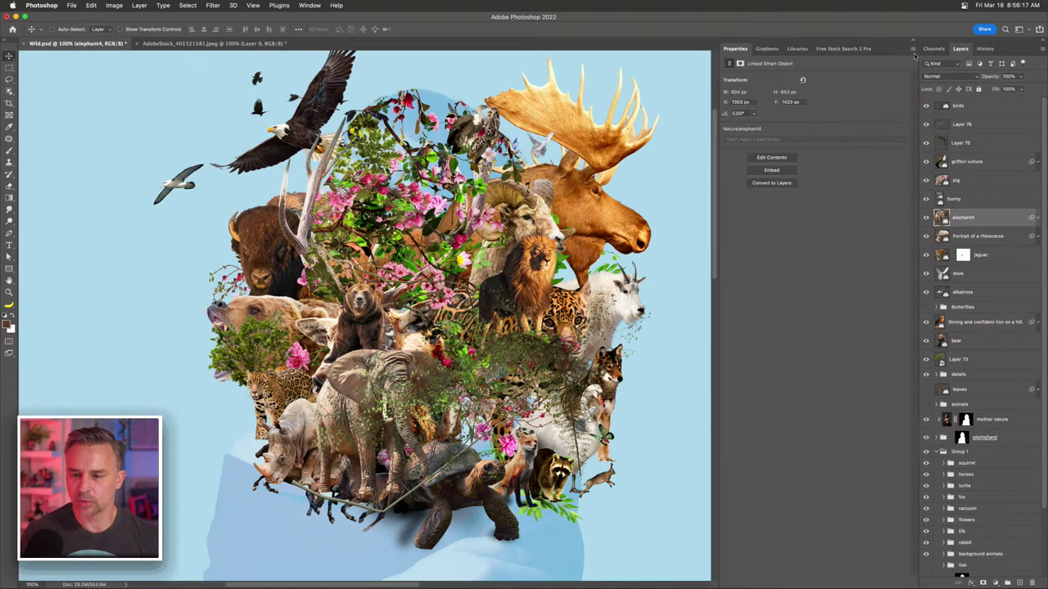
{"action": "left_click", "coordinate": [793, 49]}
{"action": "left_click", "coordinate": [725, 64]}
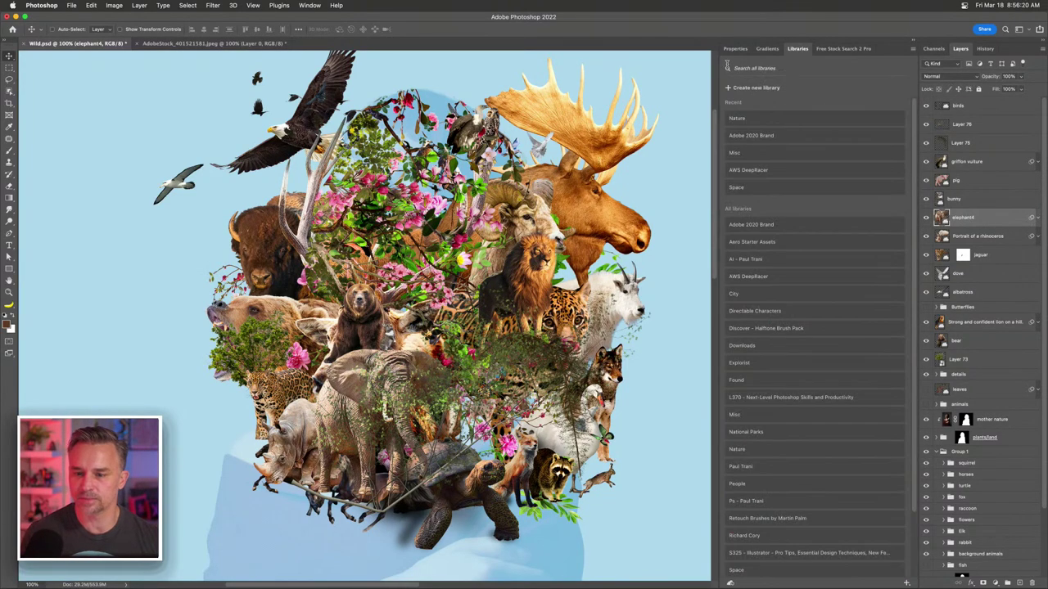